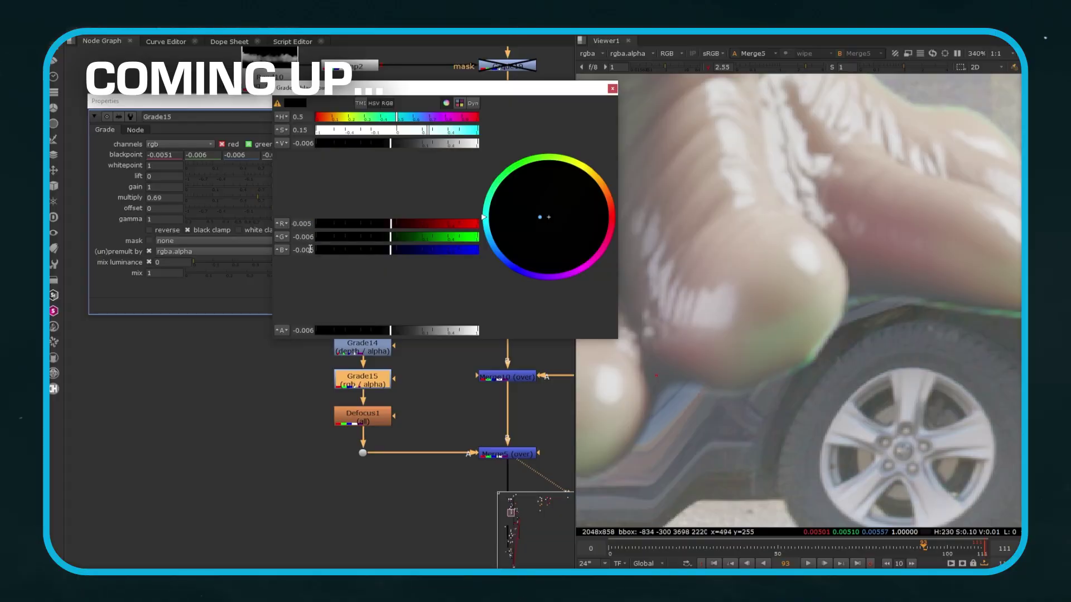
Step: Adjust the blue channel of Grade15's blackpoint in small increments
{"action": "key", "text": "Down"}
{"action": "key", "text": "Up"}
{"action": "key", "text": "Up"}
{"action": "type", "text": "0"}
{"action": "key", "text": "Up"}
{"action": "key", "text": "Up"}
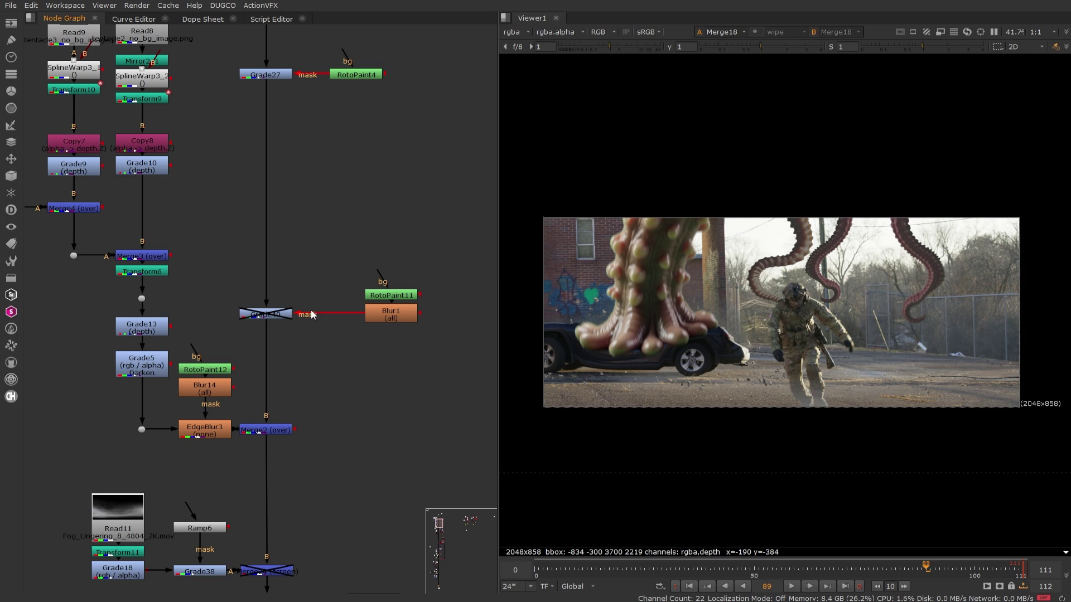
Step: View Grade27's output and switch the node off and back on to compare its effect on the background plate
{"action": "middle_click_drag", "start_coordinate": [281, 80], "coordinate": [317, 172]}
{"action": "left_click", "coordinate": [311, 166]}
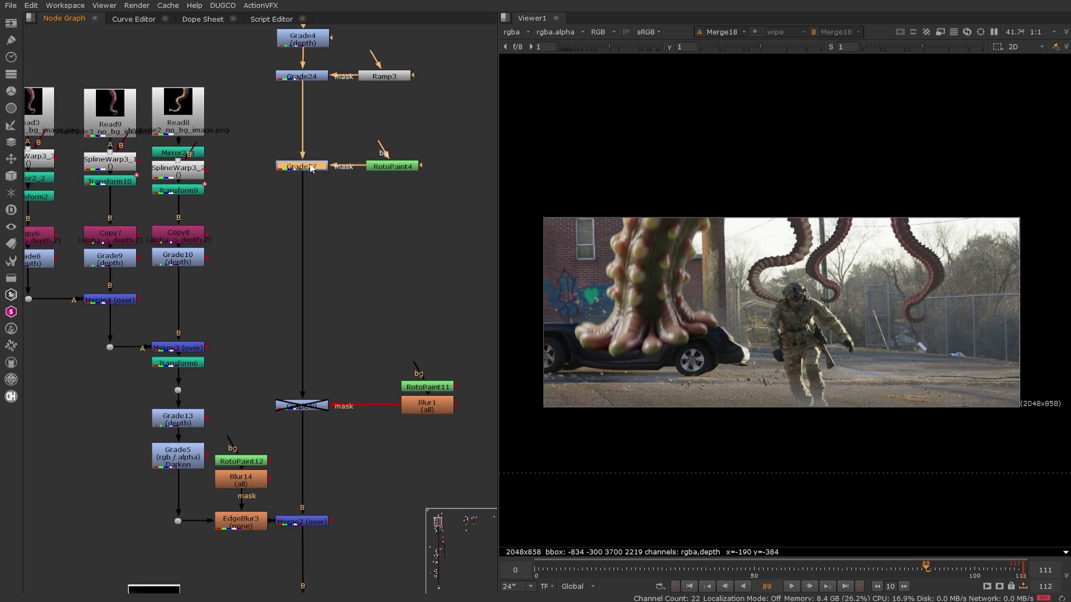
{"action": "key", "text": "1"}
{"action": "key", "text": "d"}
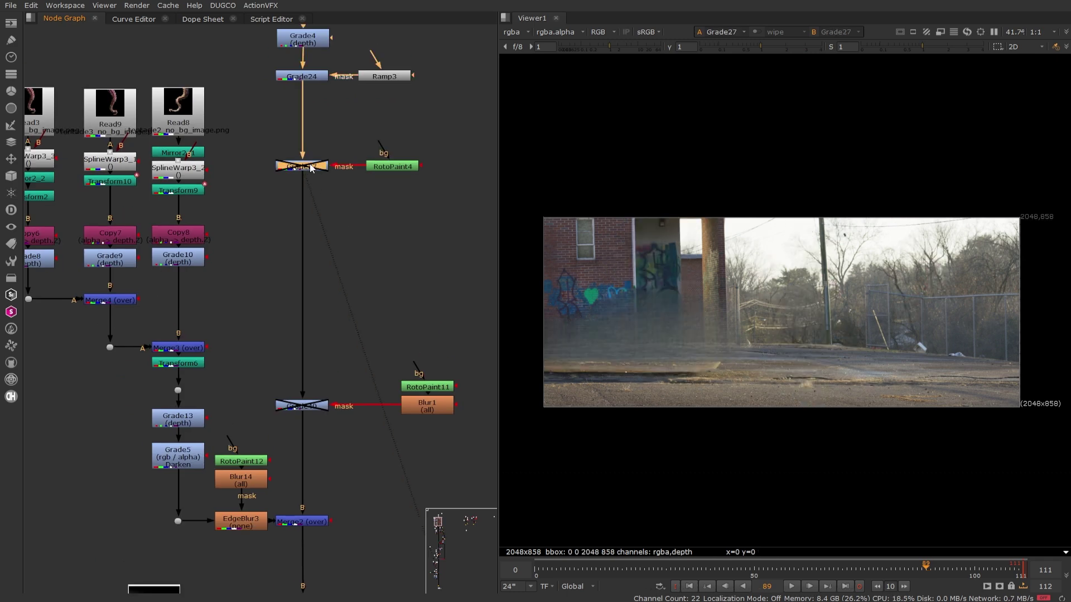
{"action": "key", "text": "d"}
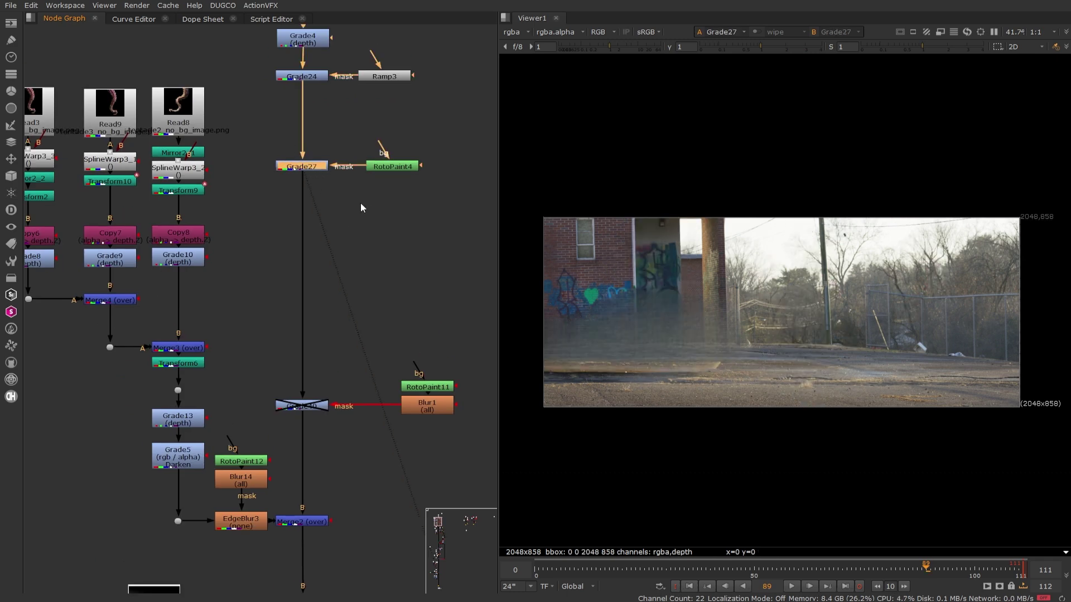
{"action": "middle_click_drag", "start_coordinate": [365, 206], "coordinate": [370, 272]}
{"action": "left_click", "coordinate": [390, 237]}
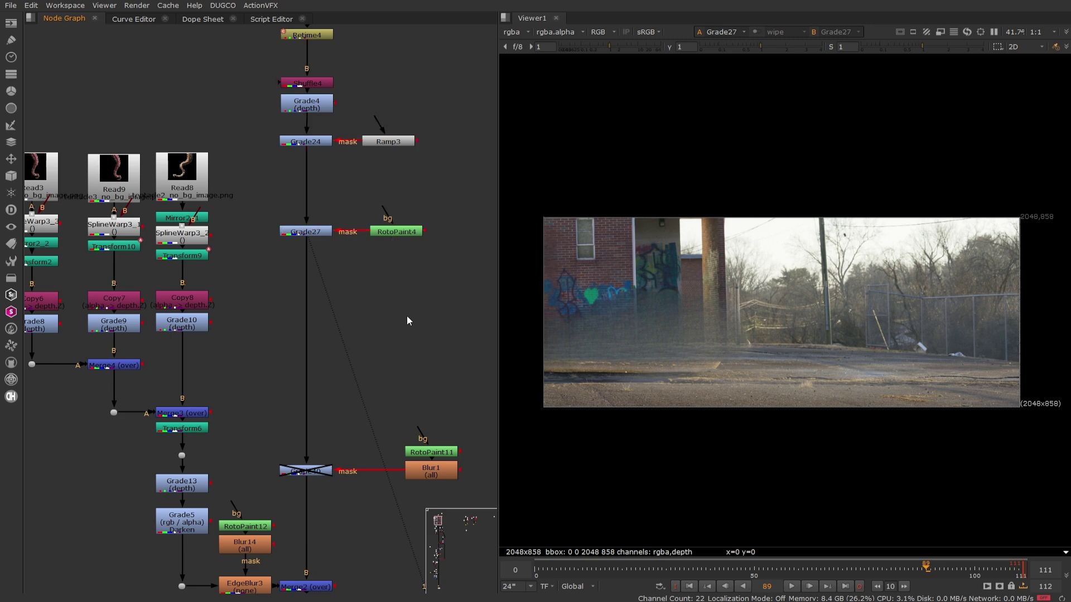
{"action": "right_click", "coordinate": [412, 299]}
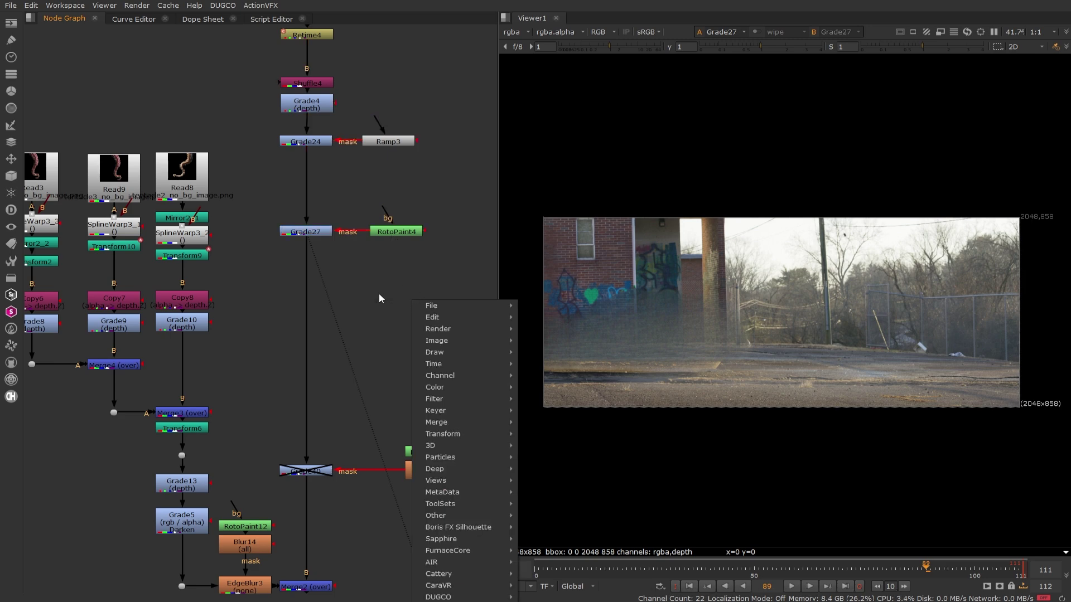
{"action": "mouse_move", "coordinate": [490, 398]}
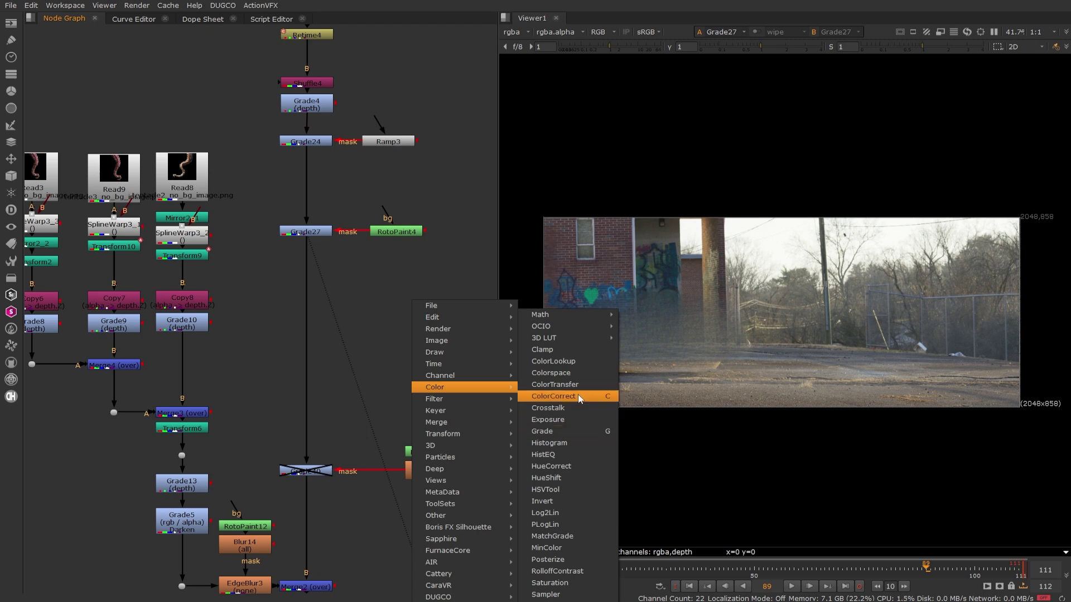
{"action": "left_click", "coordinate": [329, 291]}
Step: Find the car branch under Read15 and show Retime4's output in the viewer
{"action": "scroll", "coordinate": [378, 322], "scroll_direction": "down", "scroll_amount": 3}
{"action": "middle_click_drag", "start_coordinate": [420, 424], "coordinate": [363, 163]}
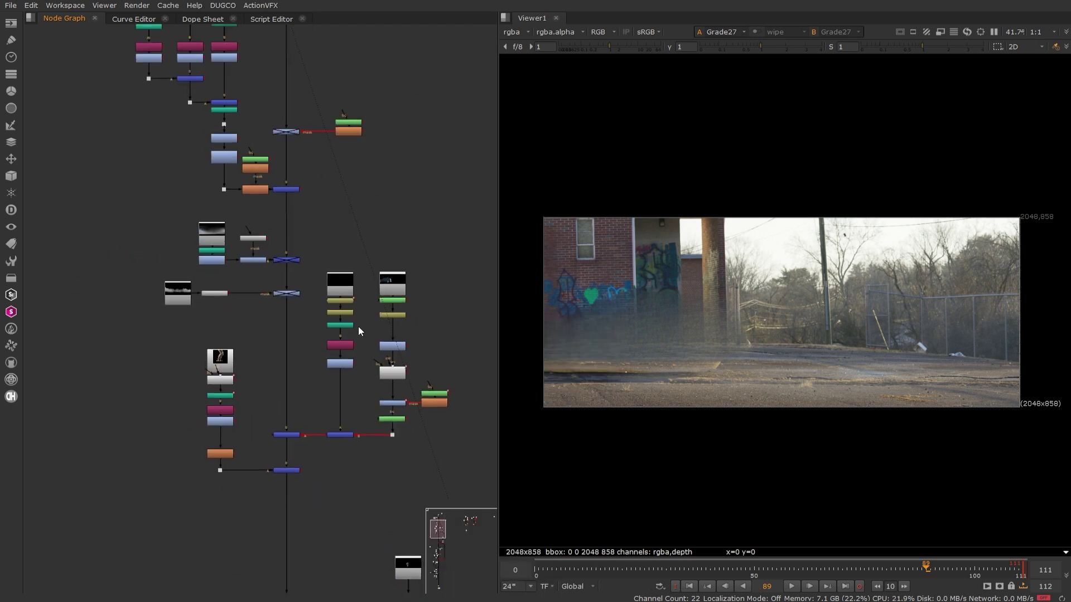
{"action": "scroll", "coordinate": [360, 290], "scroll_direction": "up", "scroll_amount": 3}
{"action": "middle_click_drag", "start_coordinate": [433, 285], "coordinate": [337, 289]}
{"action": "left_click", "coordinate": [339, 288]}
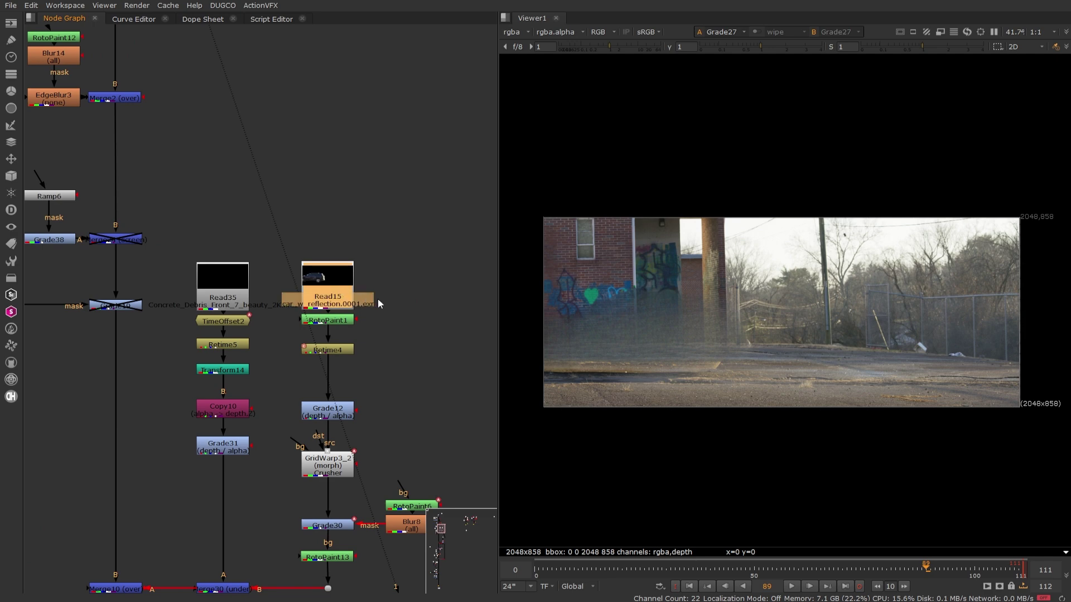
{"action": "left_click", "coordinate": [407, 310]}
{"action": "left_click", "coordinate": [345, 348]}
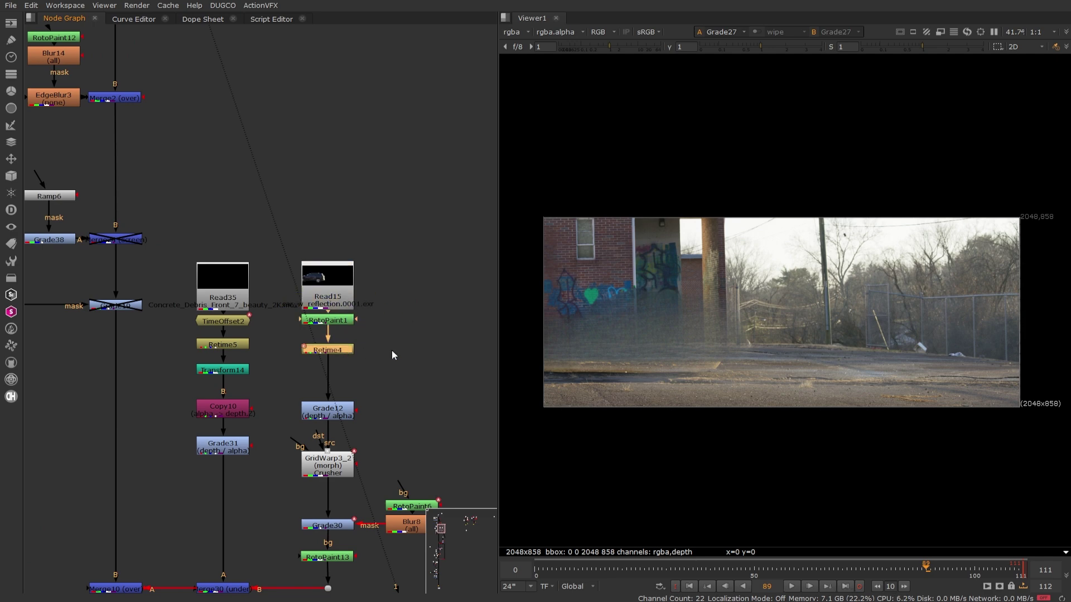
{"action": "key", "text": "1"}
{"action": "left_click", "coordinate": [369, 316]}
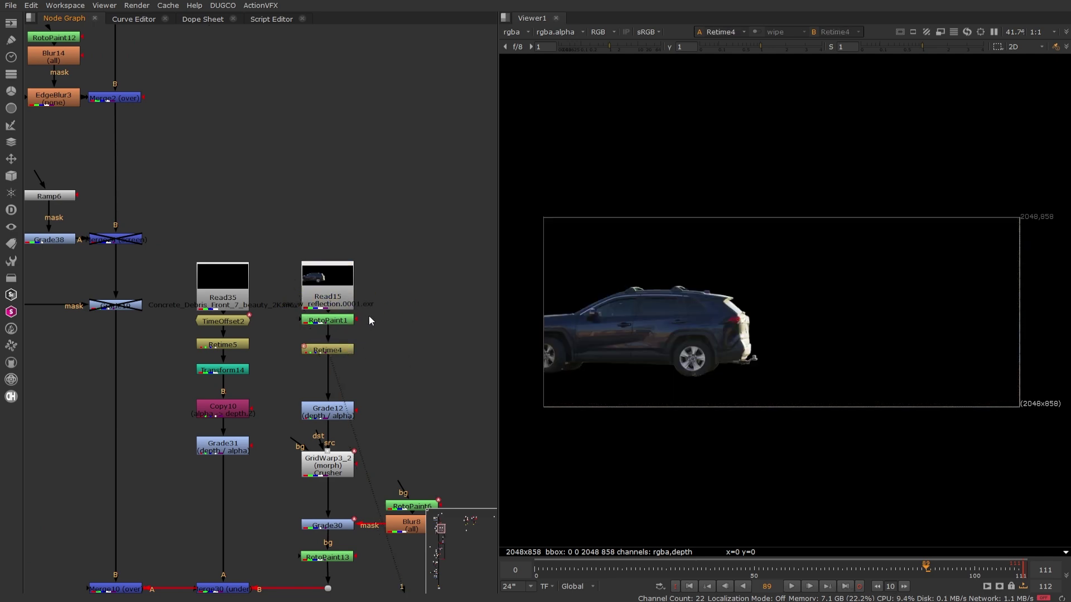
Step: Move Retime4 up close beneath RotoPaint1 and Retime5 up close beneath TimeOffset2
{"action": "left_click", "coordinate": [317, 350]}
{"action": "left_click_drag", "start_coordinate": [346, 350], "coordinate": [340, 336]}
{"action": "left_click", "coordinate": [356, 348]}
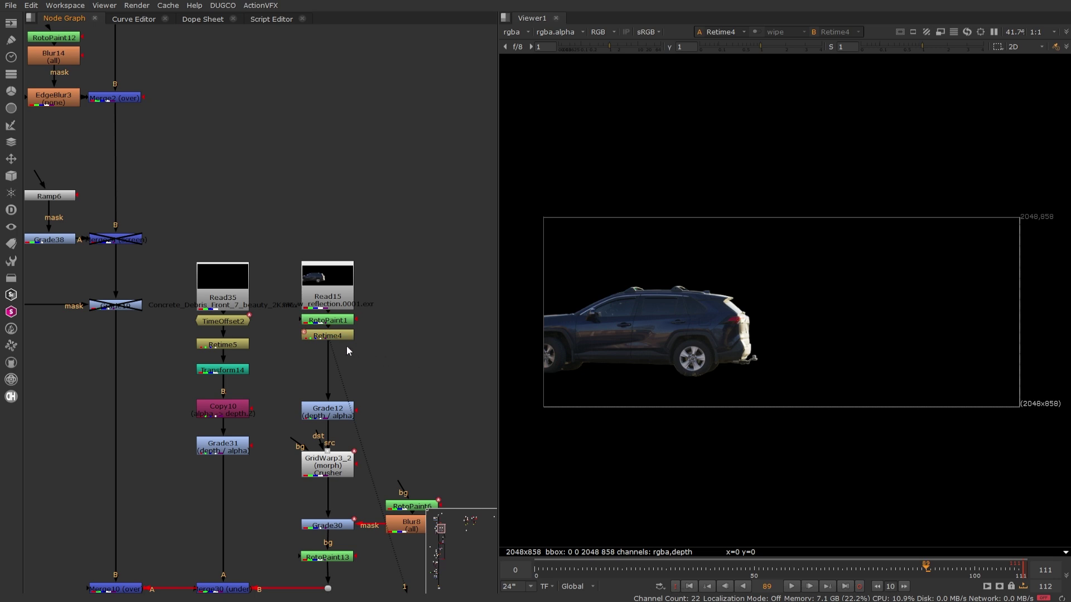
{"action": "left_click_drag", "start_coordinate": [230, 344], "coordinate": [214, 337]}
{"action": "left_click", "coordinate": [290, 360]}
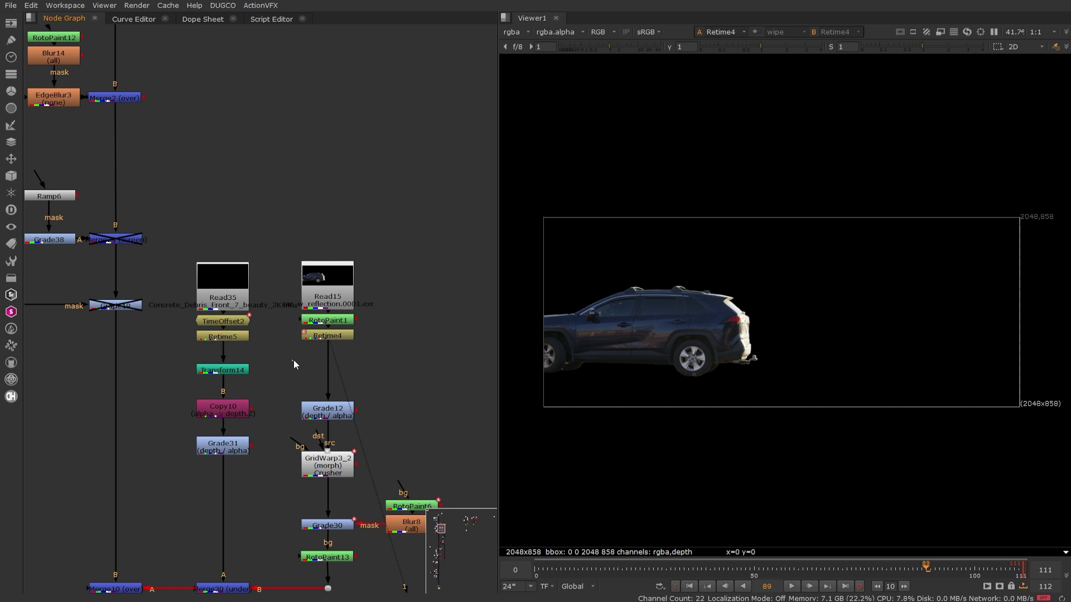
Step: Open Retime4's properties to examine its speed, before/after and filter settings, and close them again
{"action": "left_click", "coordinate": [341, 337]}
{"action": "left_click", "coordinate": [402, 345]}
{"action": "left_click", "coordinate": [331, 334]}
{"action": "left_click", "coordinate": [394, 336]}
{"action": "left_click", "coordinate": [342, 337]}
{"action": "double_click", "coordinate": [343, 336]}
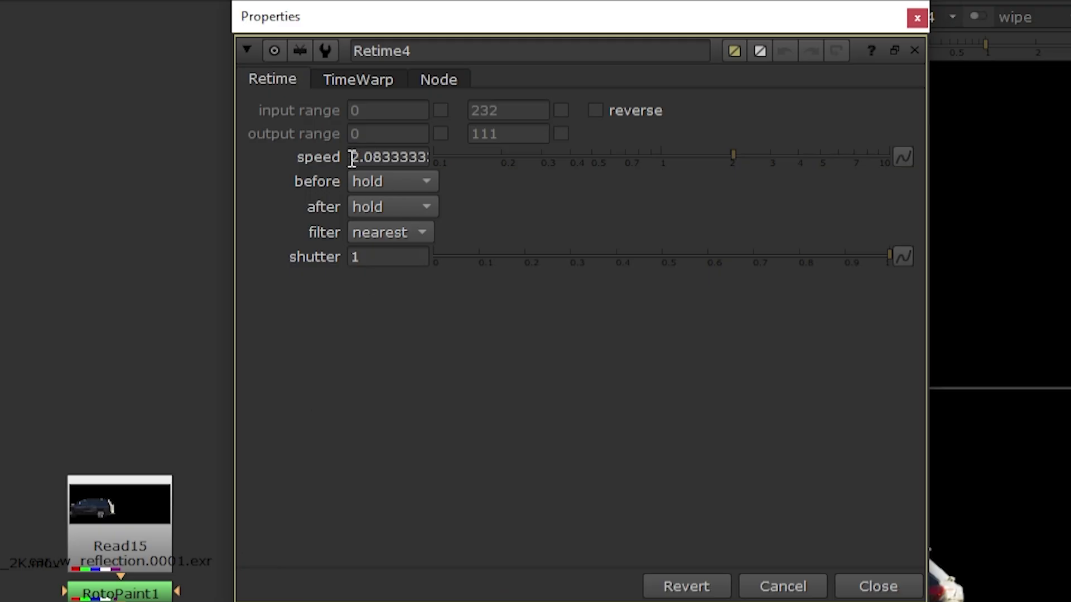
{"action": "left_click", "coordinate": [893, 585]}
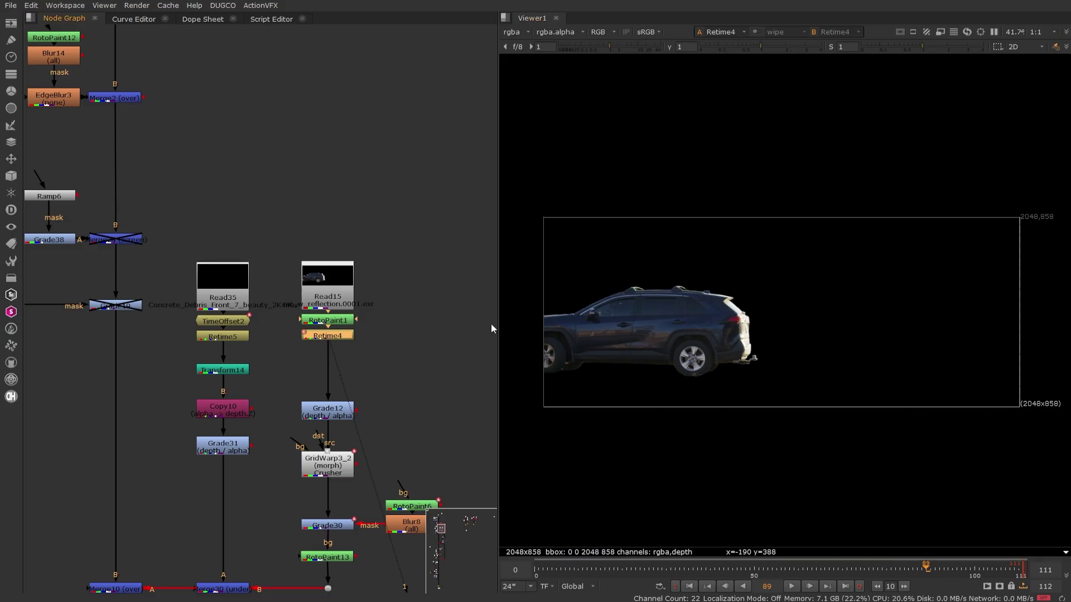
{"action": "left_click", "coordinate": [435, 335]}
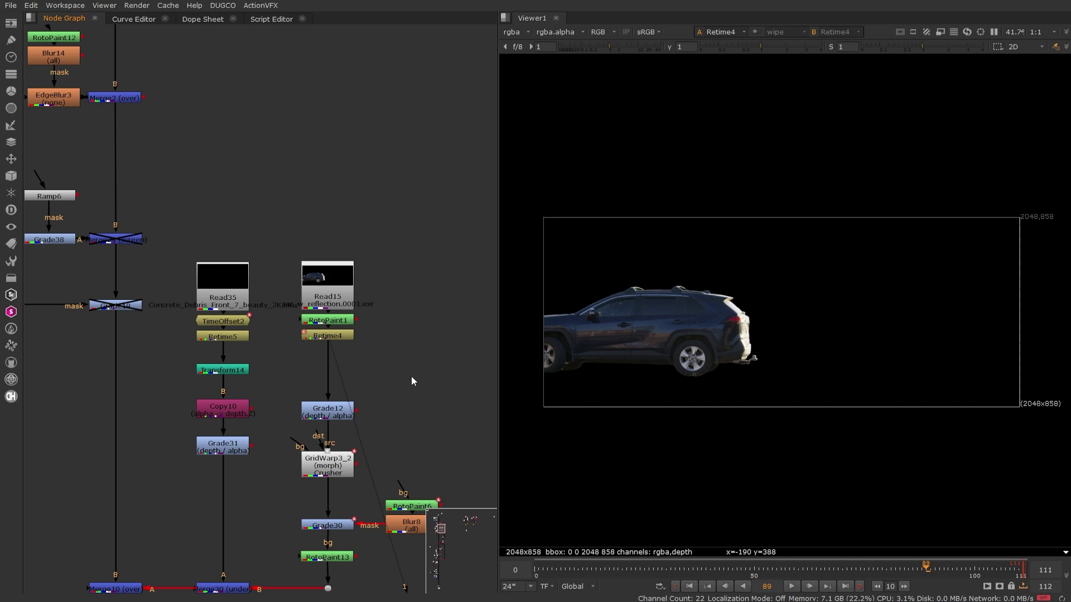
{"action": "key", "text": "Tab"}
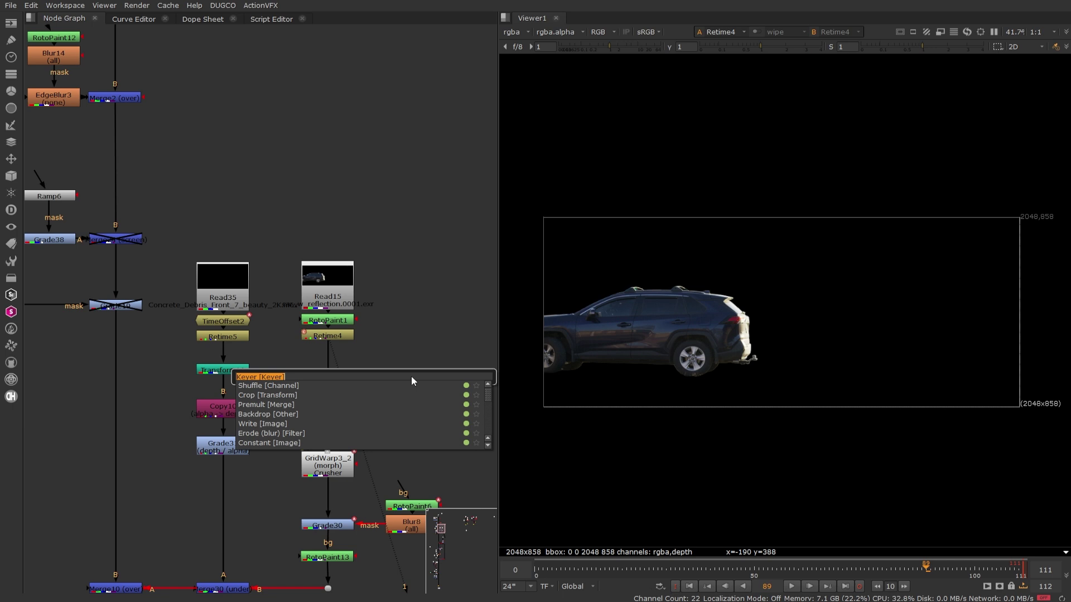
{"action": "type", "text": "color"}
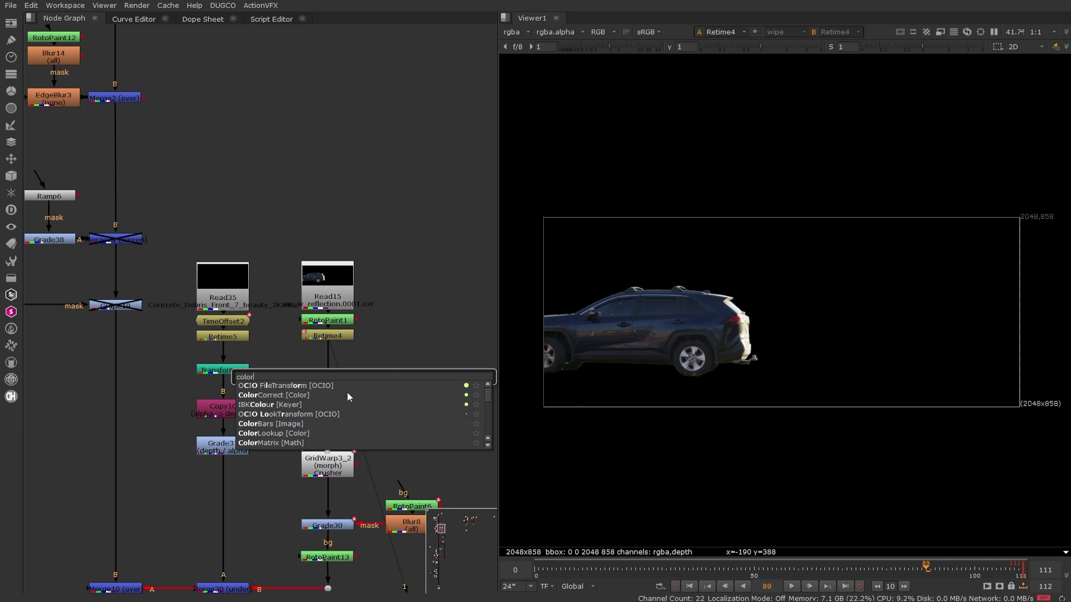
{"action": "left_click", "coordinate": [400, 324]}
Step: Create a ColorCorrect node beside Retime4, widening the node graph to make room for it and its properties
{"action": "left_click", "coordinate": [406, 325]}
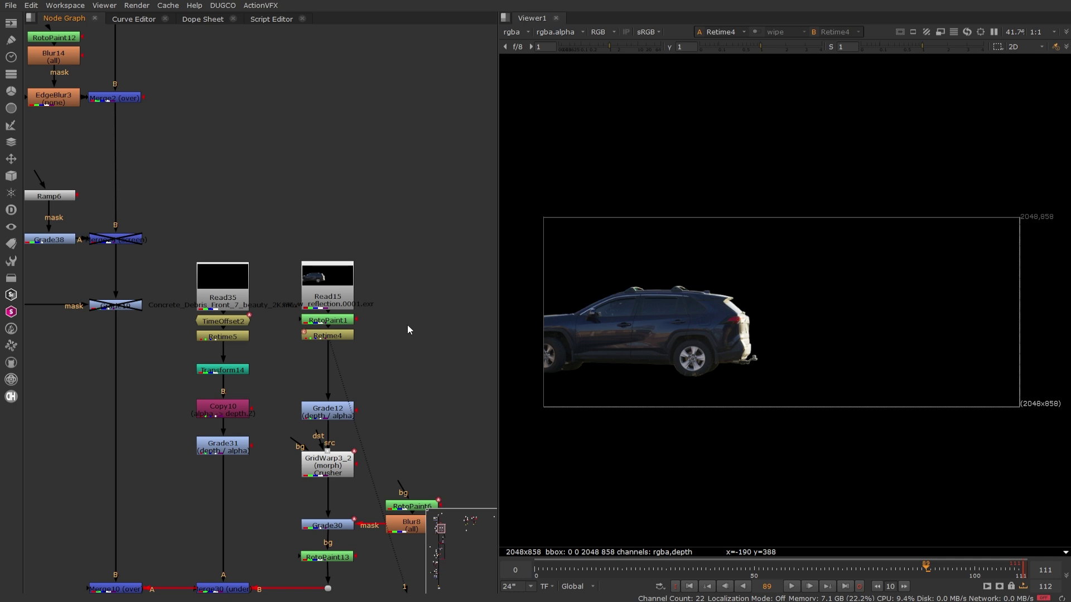
{"action": "key", "text": "c"}
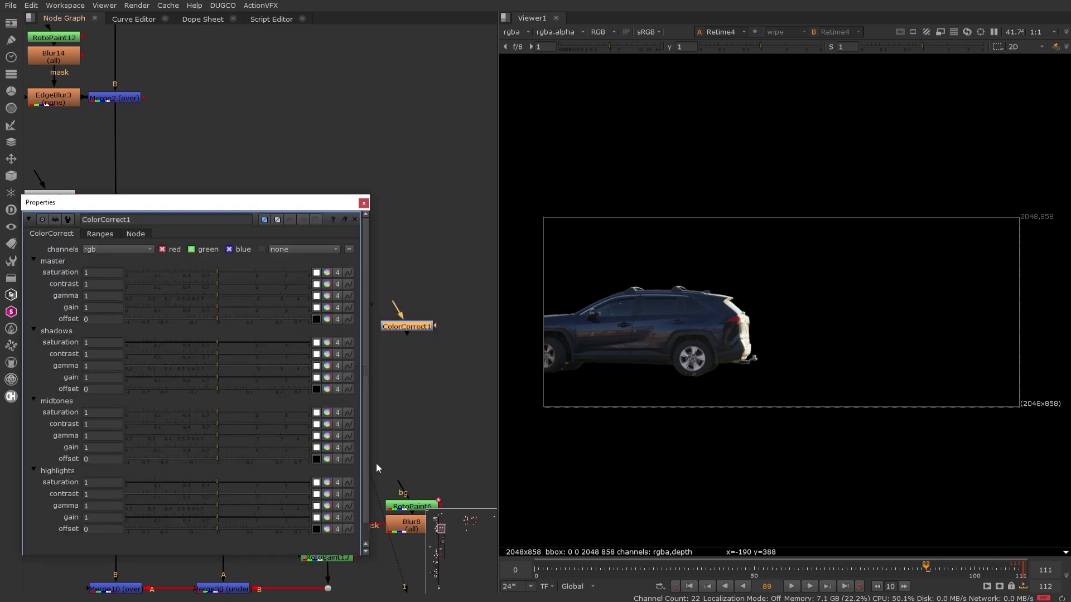
{"action": "left_click_drag", "start_coordinate": [311, 211], "coordinate": [324, 47]}
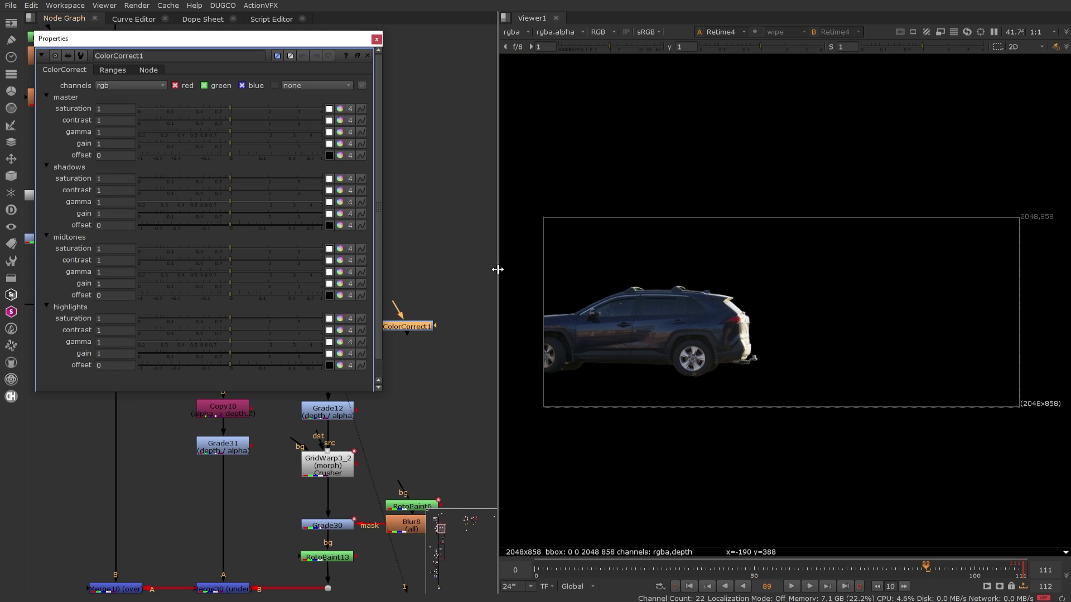
{"action": "left_click_drag", "start_coordinate": [498, 269], "coordinate": [579, 273]}
{"action": "middle_click_drag", "start_coordinate": [473, 288], "coordinate": [571, 288]}
{"action": "left_click_drag", "start_coordinate": [498, 322], "coordinate": [509, 334]}
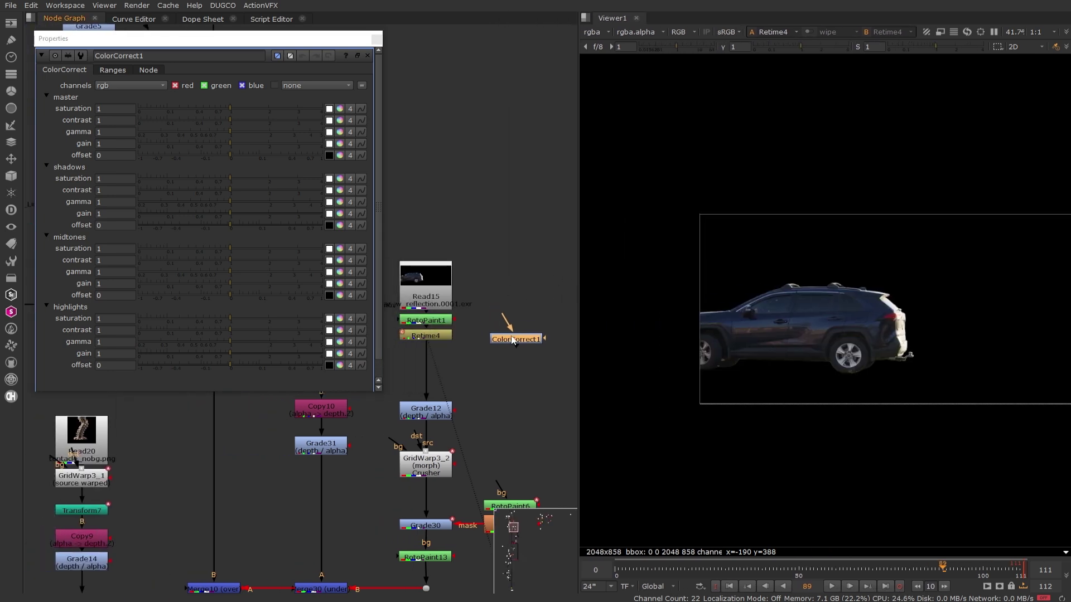
{"action": "left_click", "coordinate": [479, 375]}
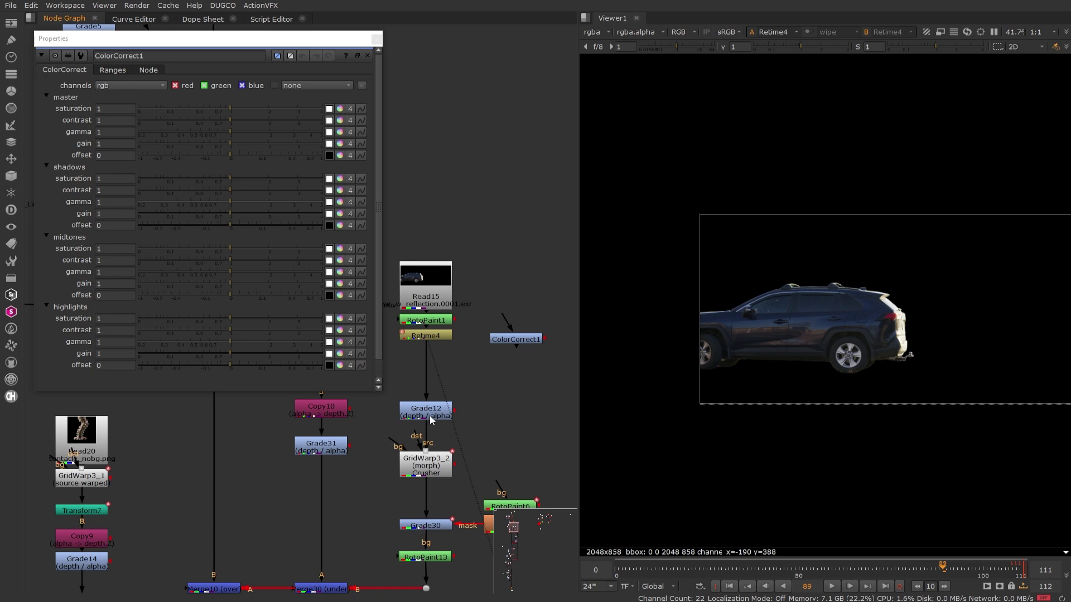
Step: Nudge Grade12 up slightly, connect ColorCorrect1's input to Retime4 and show its output in the viewer
{"action": "mouse_move", "coordinate": [429, 416]}
{"action": "left_mouse_down"}
{"action": "mouse_move", "coordinate": [430, 400]}
{"action": "mouse_move", "coordinate": [431, 411]}
{"action": "left_mouse_up"}
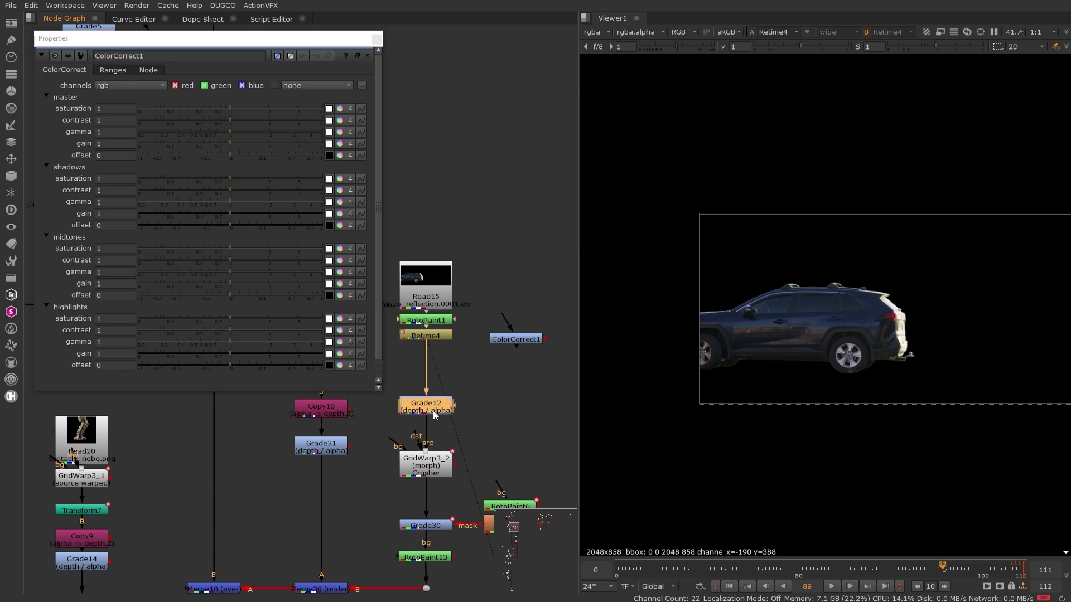
{"action": "left_click", "coordinate": [484, 368]}
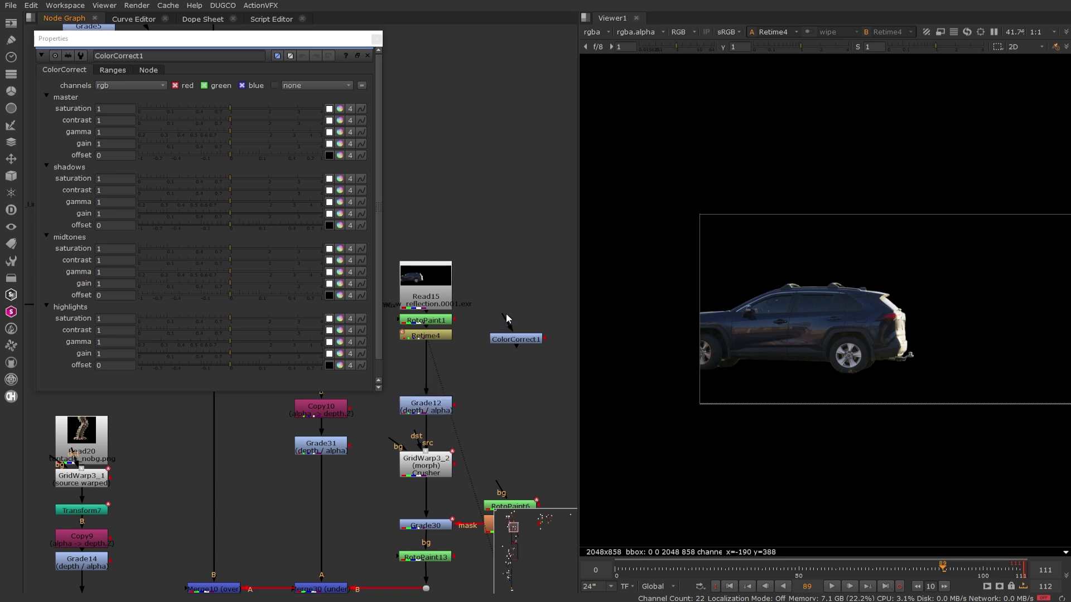
{"action": "left_click_drag", "start_coordinate": [506, 314], "coordinate": [443, 339]}
{"action": "left_click_drag", "start_coordinate": [511, 342], "coordinate": [507, 339]}
{"action": "key", "text": "1"}
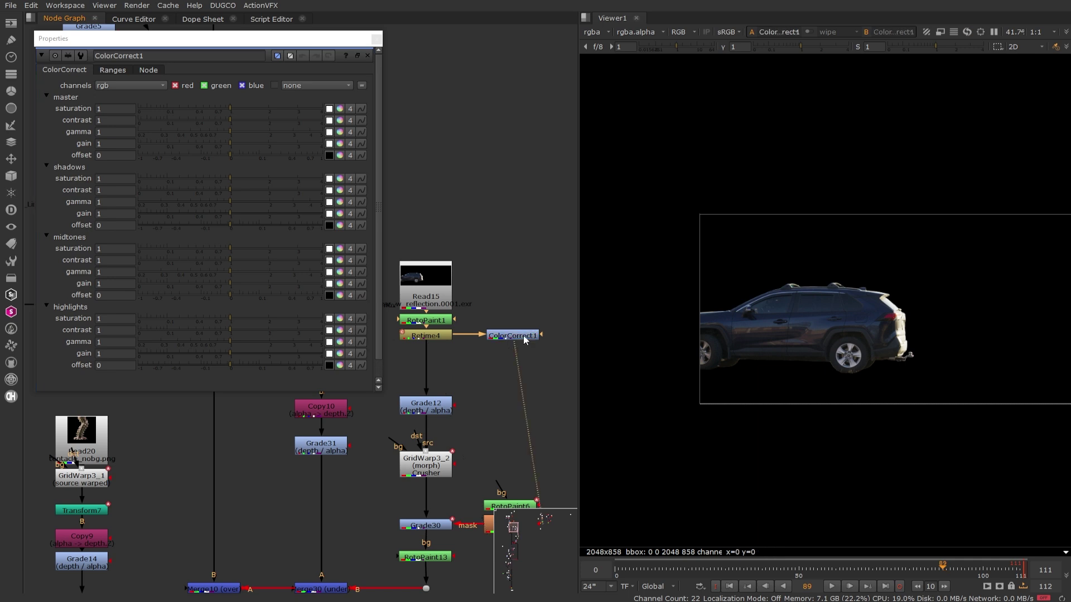
Step: Examine the shadow, midtone and highlight range curves of ColorCorrect1 one by one
{"action": "scroll", "coordinate": [874, 305], "scroll_direction": "up", "scroll_amount": 1}
{"action": "scroll", "coordinate": [874, 305], "scroll_direction": "up", "scroll_amount": 2}
{"action": "middle_click_drag", "start_coordinate": [874, 305], "coordinate": [842, 306]}
{"action": "left_click_drag", "start_coordinate": [145, 37], "coordinate": [293, 55]}
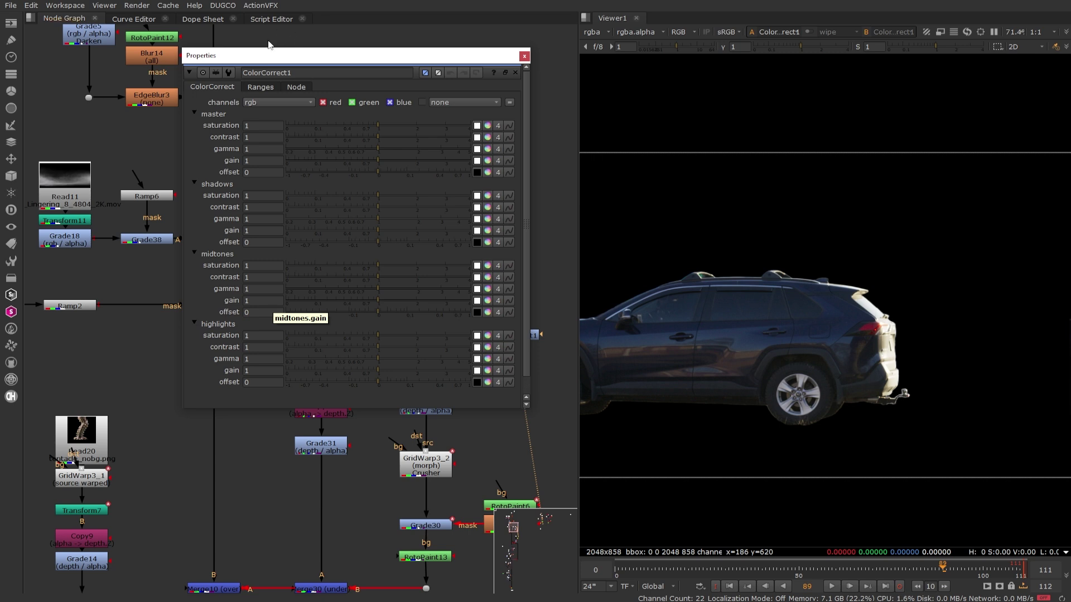
{"action": "left_click", "coordinate": [261, 88]}
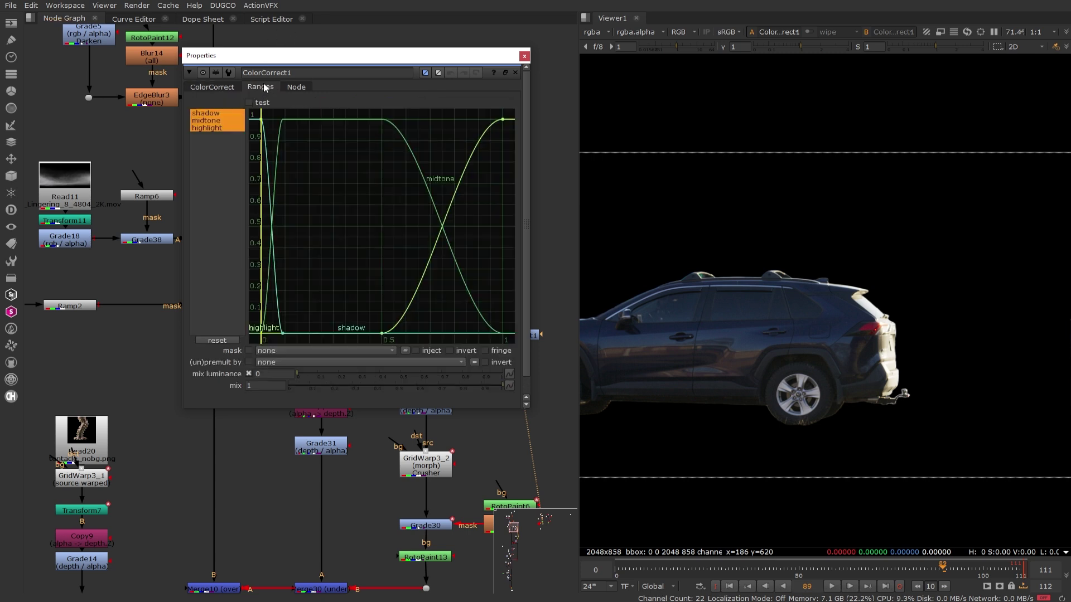
{"action": "left_click", "coordinate": [229, 113]}
{"action": "left_click", "coordinate": [226, 121]}
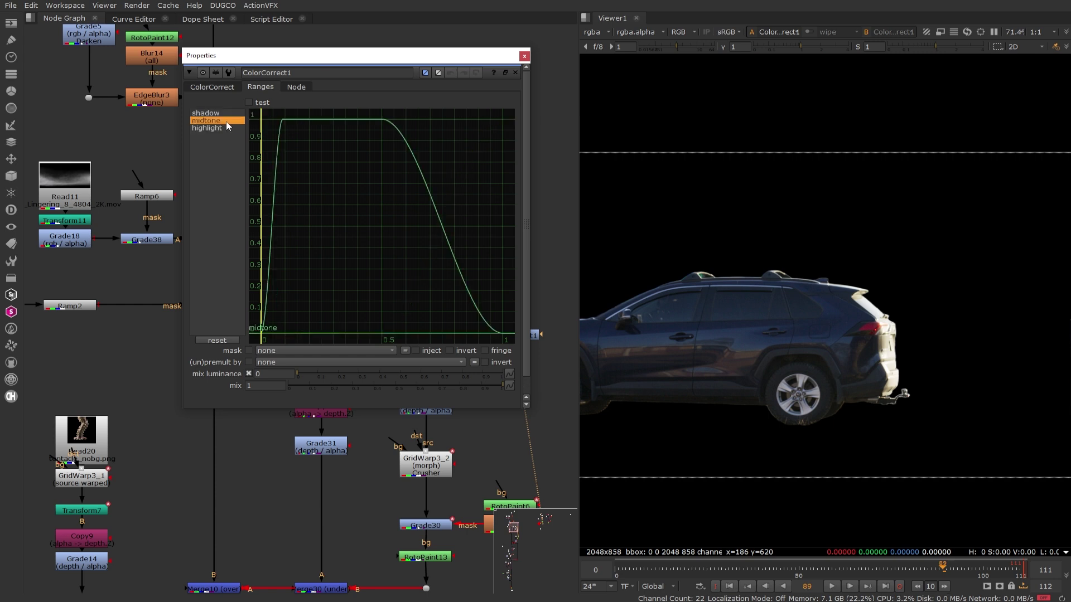
{"action": "left_click", "coordinate": [226, 128]}
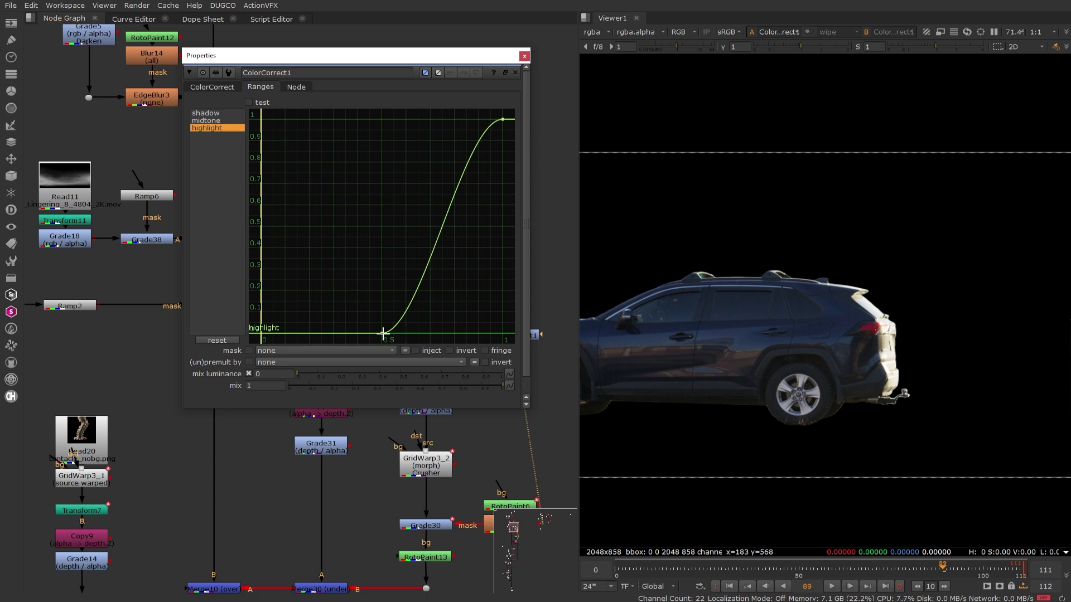
{"action": "left_click", "coordinate": [212, 88]}
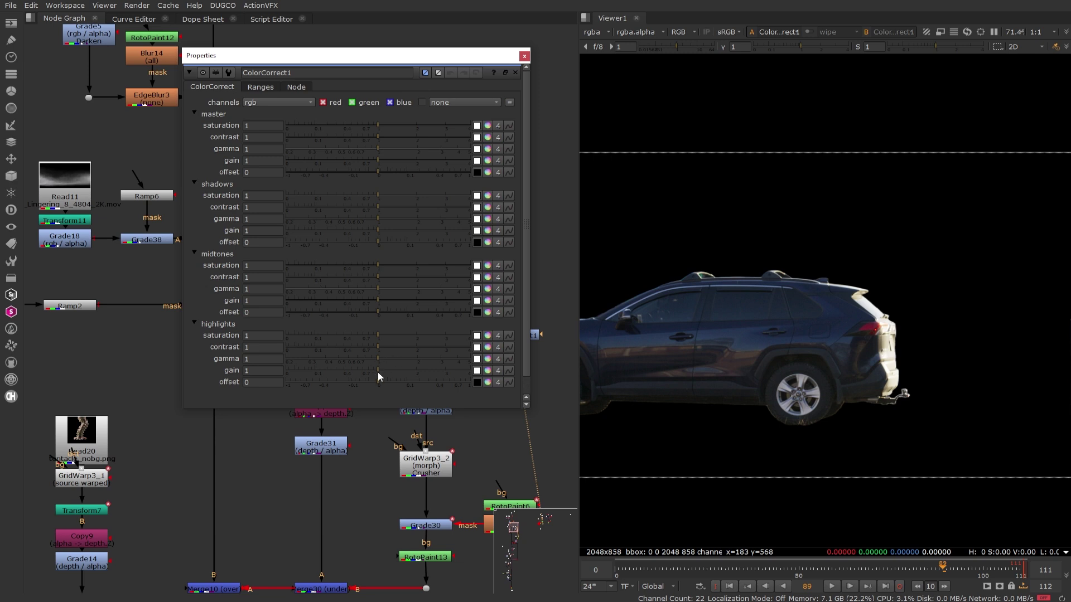
Step: Lower ColorCorrect1's highlights gain to 0.84 and inspect the bright rear of the car
{"action": "scroll", "coordinate": [935, 309], "scroll_direction": "up", "scroll_amount": 5}
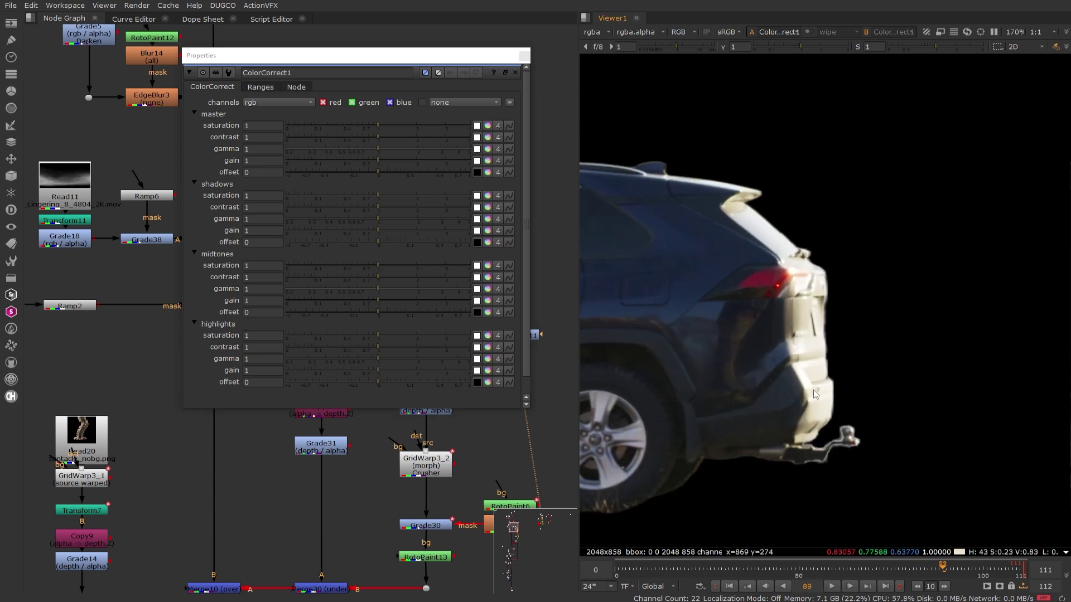
{"action": "scroll", "coordinate": [859, 303], "scroll_direction": "down", "scroll_amount": 3}
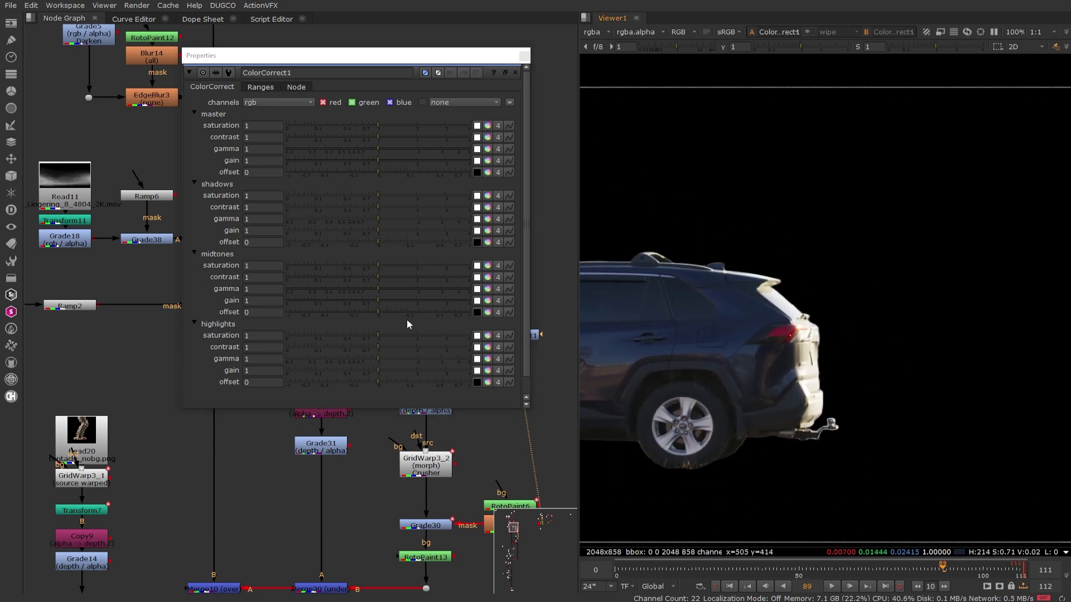
{"action": "mouse_move", "coordinate": [375, 371]}
{"action": "left_mouse_down"}
{"action": "mouse_move", "coordinate": [348, 367]}
{"action": "mouse_move", "coordinate": [370, 367]}
{"action": "left_mouse_up"}
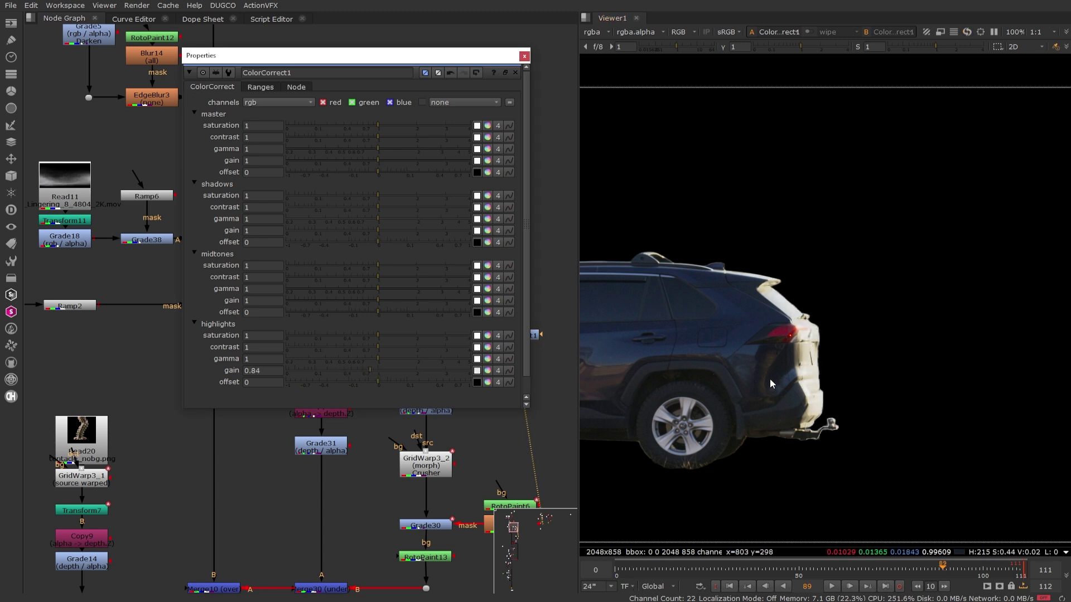
{"action": "scroll", "coordinate": [808, 336], "scroll_direction": "up", "scroll_amount": 2}
{"action": "middle_click_drag", "start_coordinate": [808, 335], "coordinate": [770, 290]}
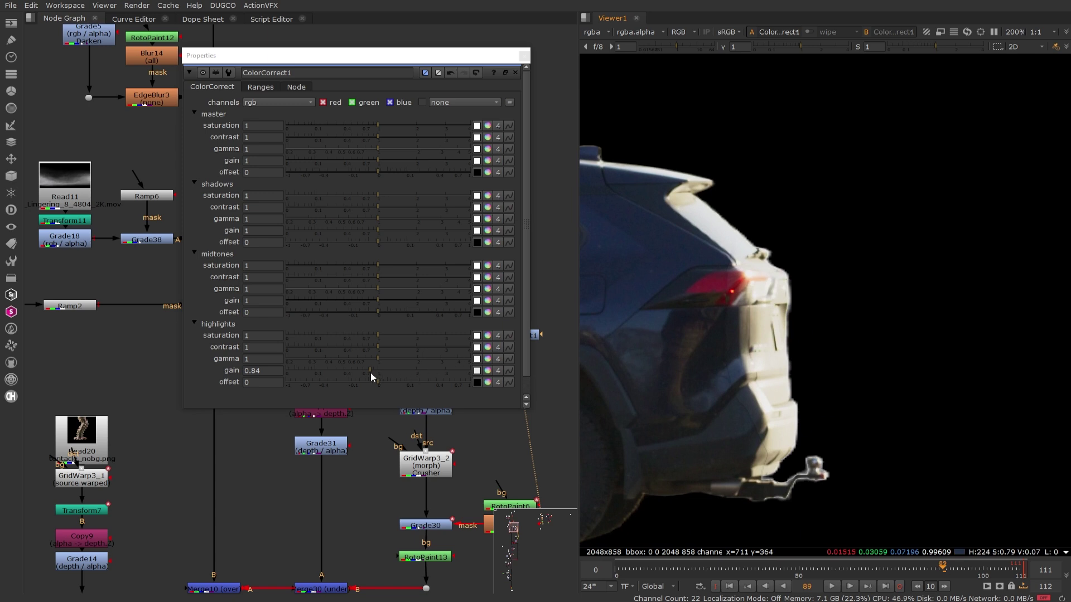
Step: Set ColorCorrect1's highlights gain to 0.88 and review where the highlight range curve starts
{"action": "mouse_move", "coordinate": [384, 369]}
{"action": "left_mouse_down"}
{"action": "mouse_move", "coordinate": [294, 366]}
{"action": "mouse_move", "coordinate": [372, 367]}
{"action": "left_mouse_up"}
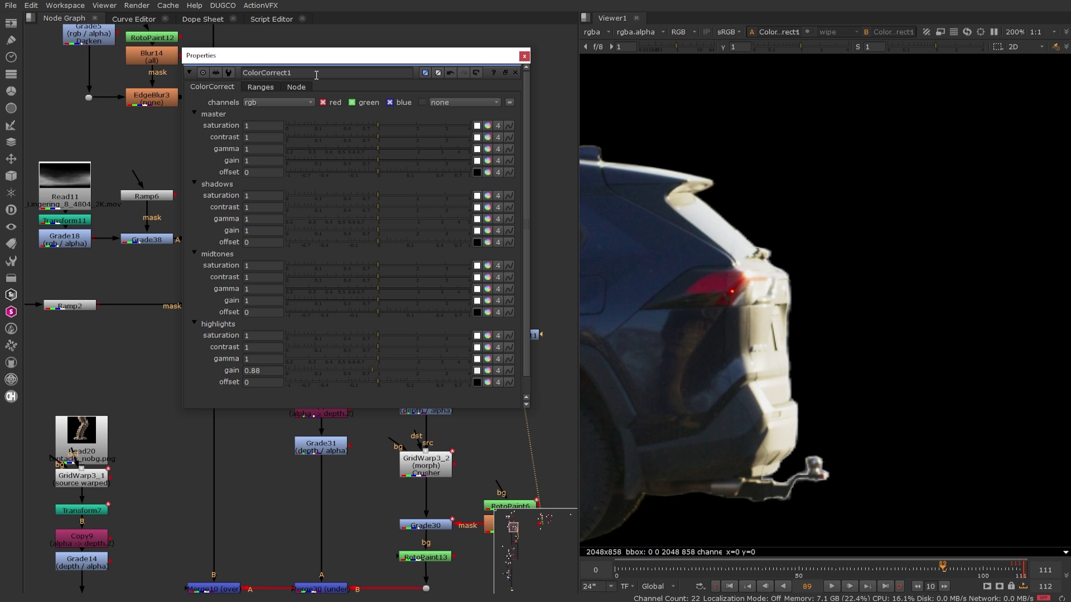
{"action": "left_click", "coordinate": [266, 88]}
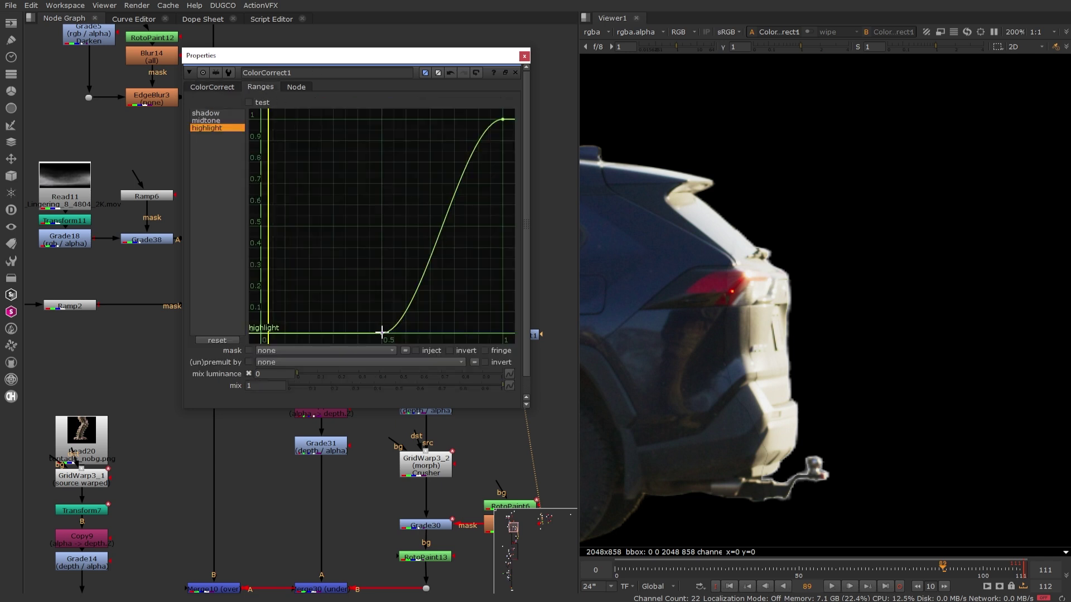
{"action": "left_click_drag", "start_coordinate": [382, 333], "coordinate": [314, 337]}
{"action": "left_click", "coordinate": [221, 89]}
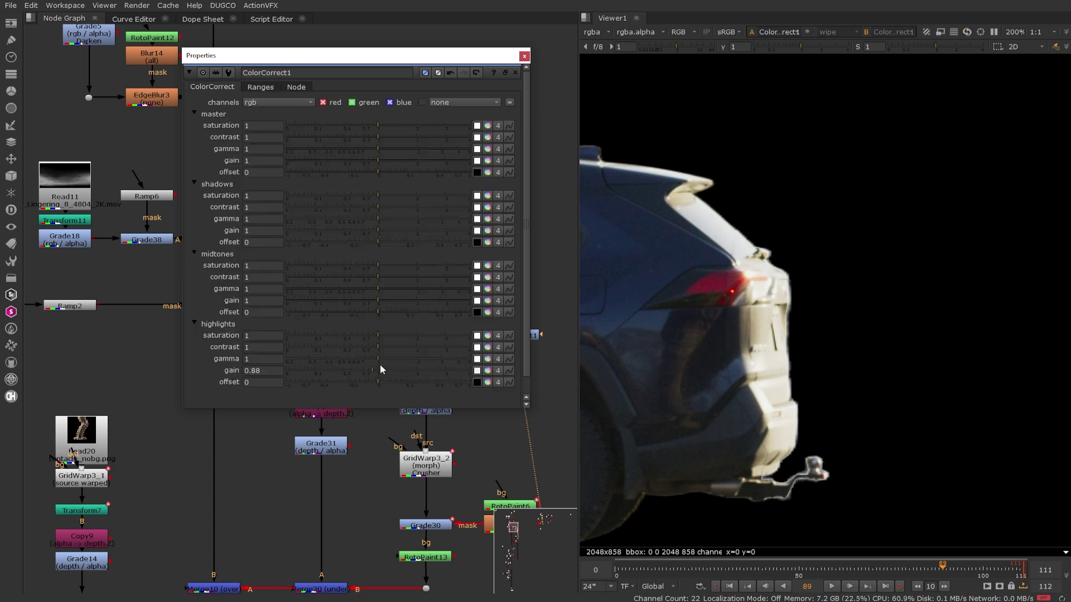
Step: Lower ColorCorrect1's highlights gain to 0.82 and inspect the car's bright rear and dark side panels
{"action": "left_click_drag", "start_coordinate": [380, 371], "coordinate": [370, 370]}
{"action": "scroll", "coordinate": [912, 321], "scroll_direction": "down", "scroll_amount": 4}
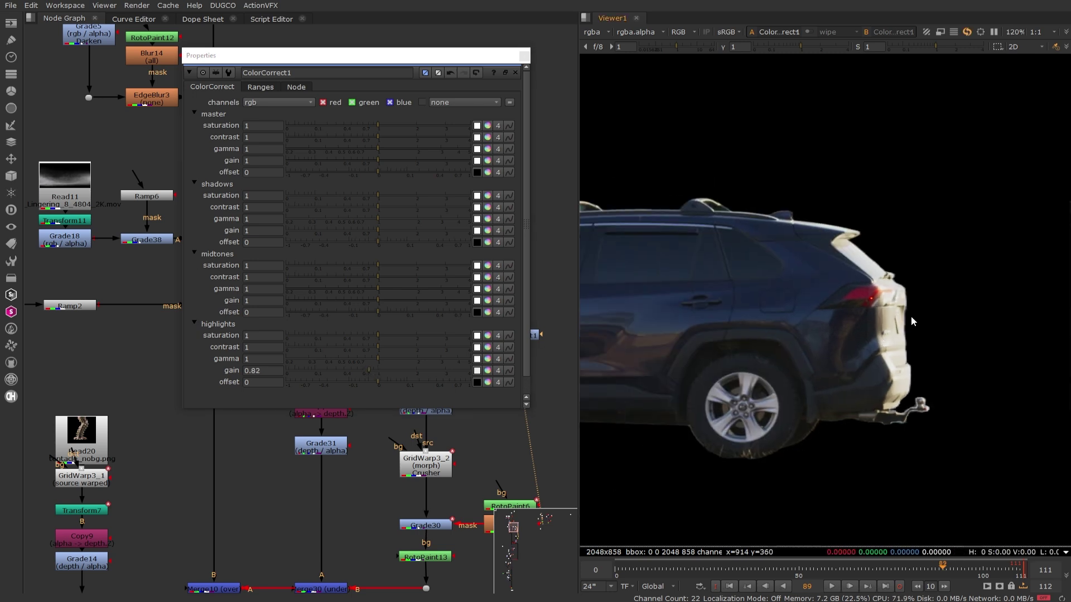
{"action": "middle_click_drag", "start_coordinate": [911, 317], "coordinate": [941, 295]}
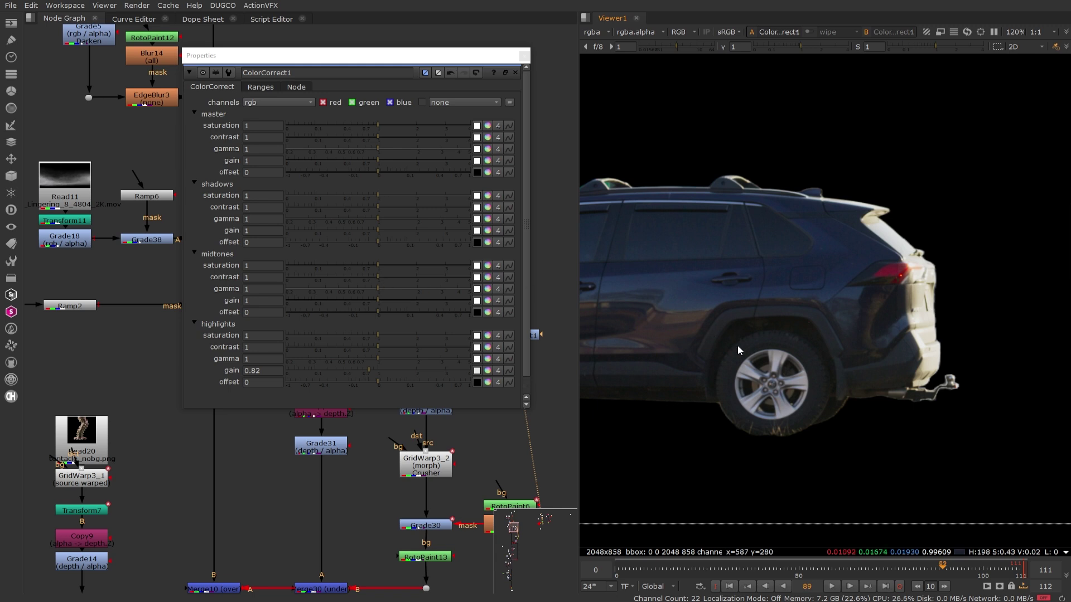
{"action": "scroll", "coordinate": [738, 346], "scroll_direction": "up", "scroll_amount": 3}
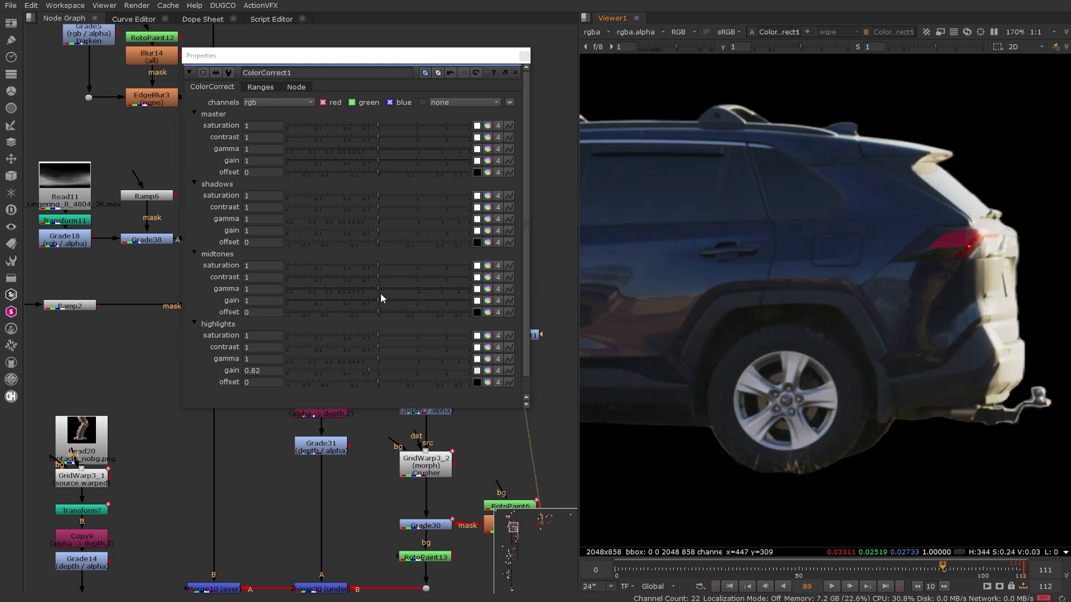
Step: Try a shadows gamma of 1.78 on ColorCorrect1, inspect the whole car and return the gamma to 1
{"action": "mouse_move", "coordinate": [381, 300]}
{"action": "left_mouse_down"}
{"action": "mouse_move", "coordinate": [422, 300]}
{"action": "mouse_move", "coordinate": [350, 299]}
{"action": "mouse_move", "coordinate": [377, 302]}
{"action": "left_mouse_up"}
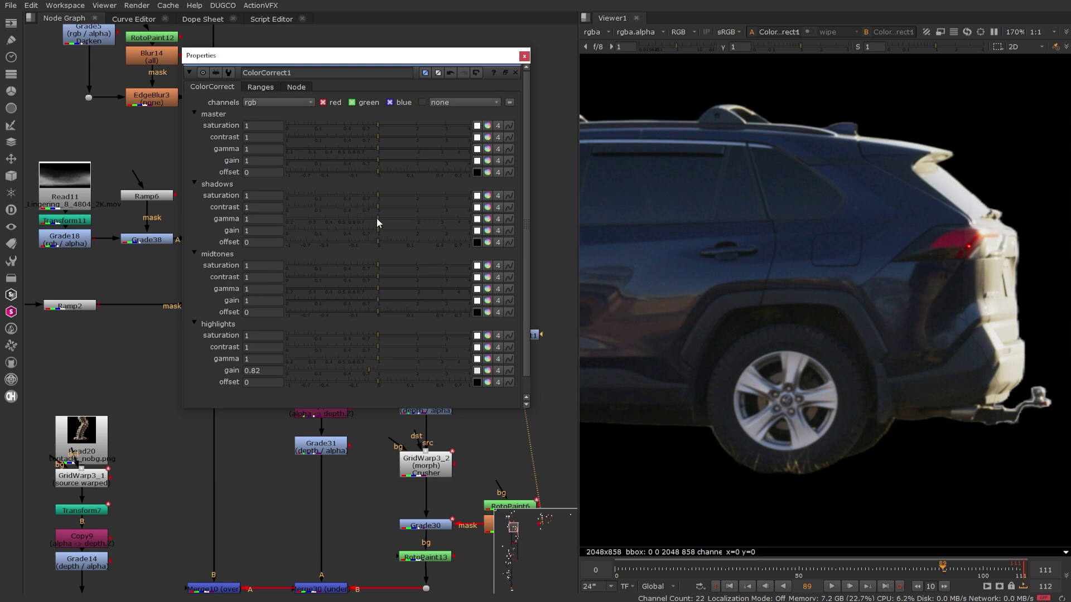
{"action": "left_click_drag", "start_coordinate": [380, 218], "coordinate": [410, 218]}
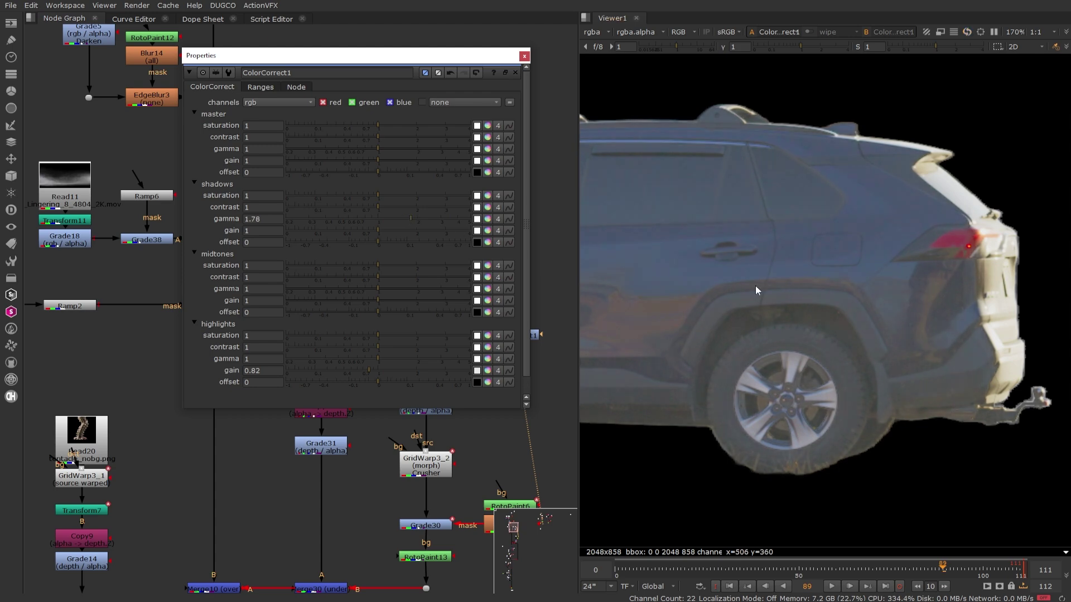
{"action": "scroll", "coordinate": [844, 282], "scroll_direction": "down", "scroll_amount": 5}
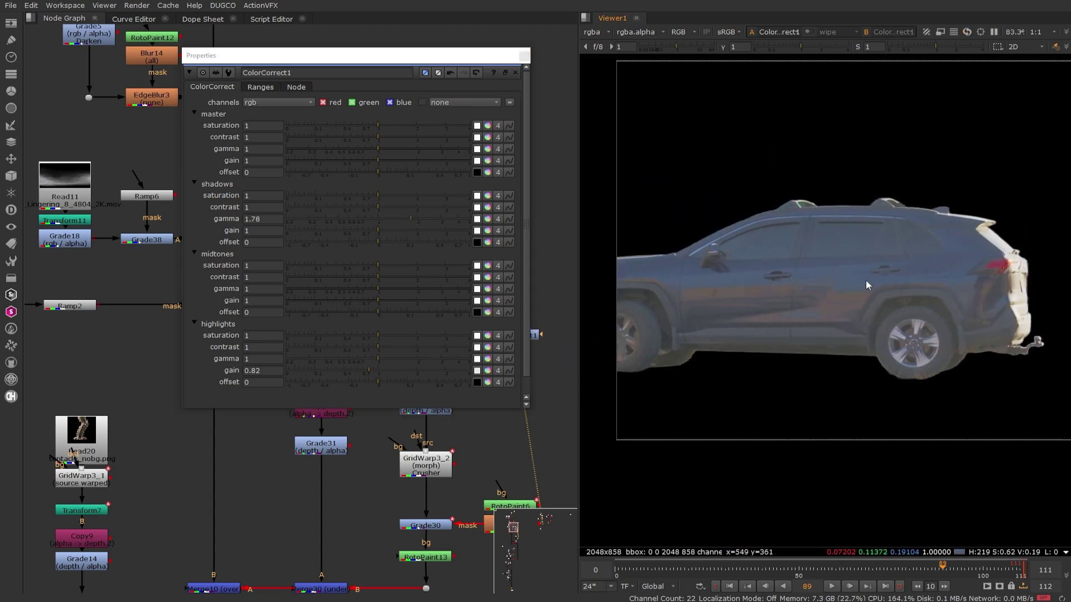
{"action": "middle_click_drag", "start_coordinate": [870, 274], "coordinate": [788, 274]}
{"action": "left_click_drag", "start_coordinate": [389, 220], "coordinate": [379, 219]}
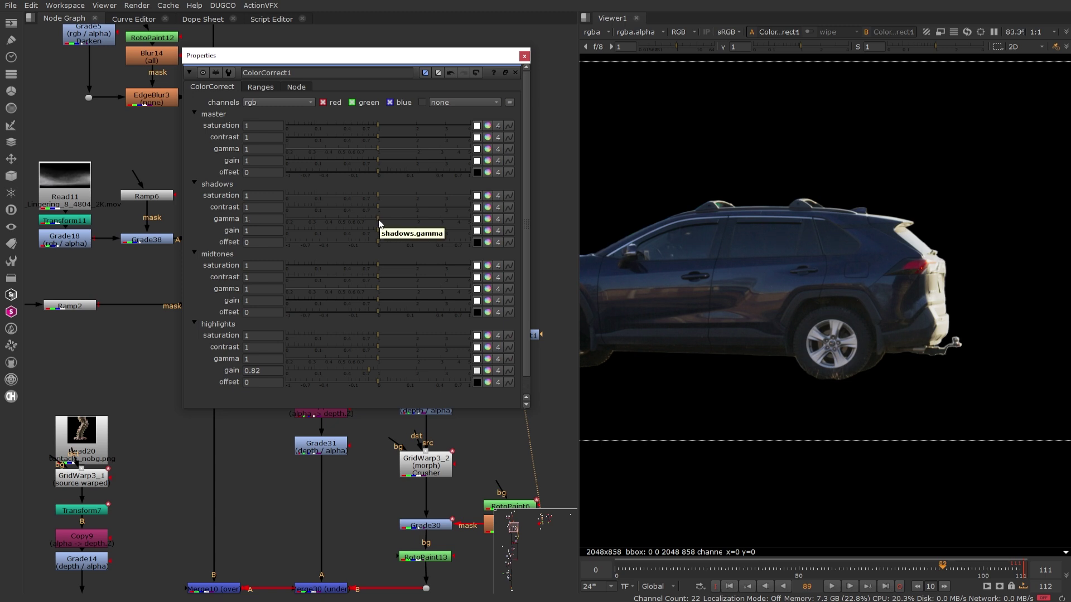
Step: Close ColorCorrect1's properties and move Grade12 up closer to Retime4
{"action": "left_click", "coordinate": [524, 56]}
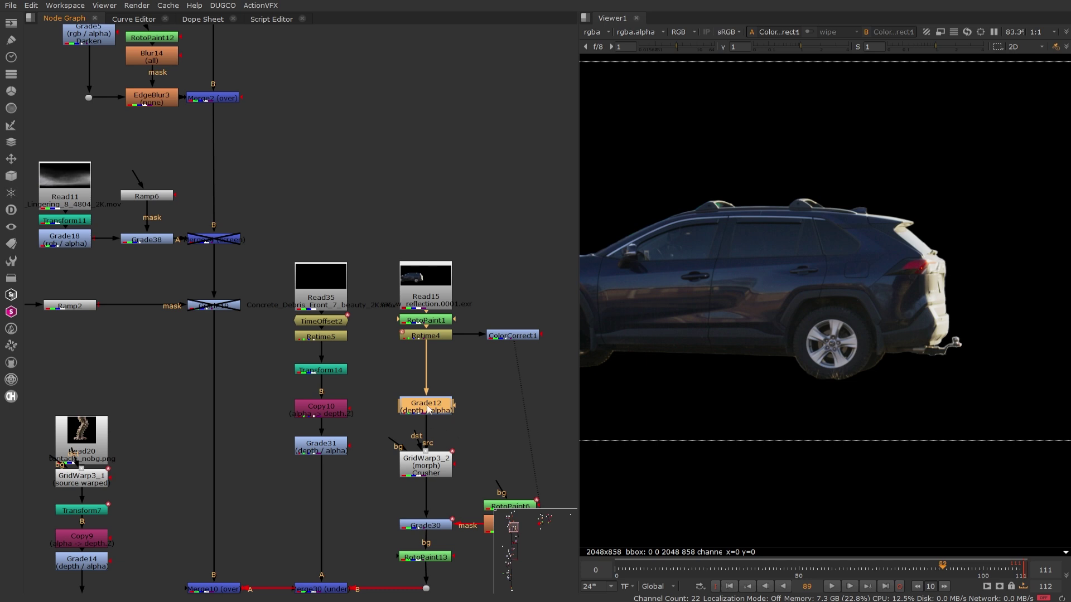
{"action": "left_click_drag", "start_coordinate": [428, 411], "coordinate": [427, 395]}
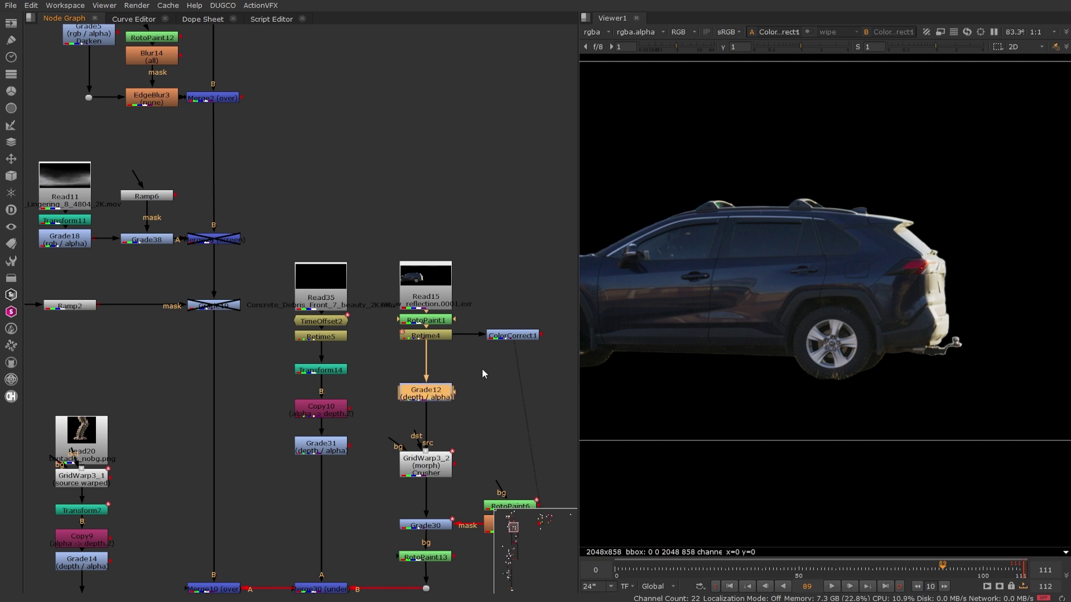
{"action": "left_click", "coordinate": [497, 335]}
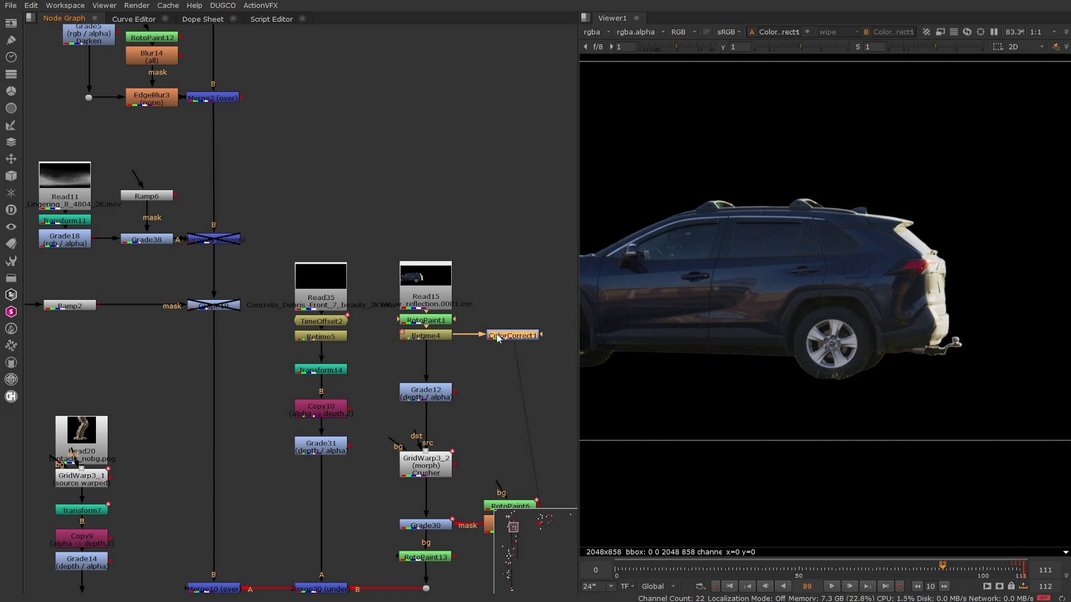
{"action": "scroll", "coordinate": [497, 339], "scroll_direction": "down", "scroll_amount": 7}
{"action": "scroll", "coordinate": [498, 344], "scroll_direction": "up", "scroll_amount": 5}
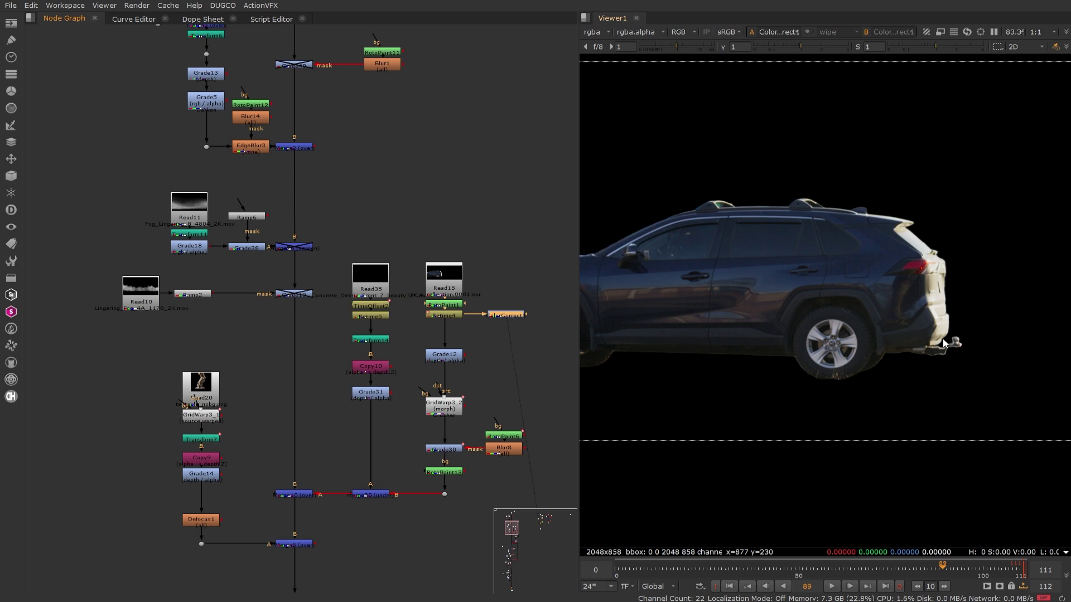
Step: Delete the ColorCorrect1 node beside Retime4
{"action": "left_click", "coordinate": [532, 335]}
{"action": "left_click", "coordinate": [509, 314]}
{"action": "left_click", "coordinate": [453, 358]}
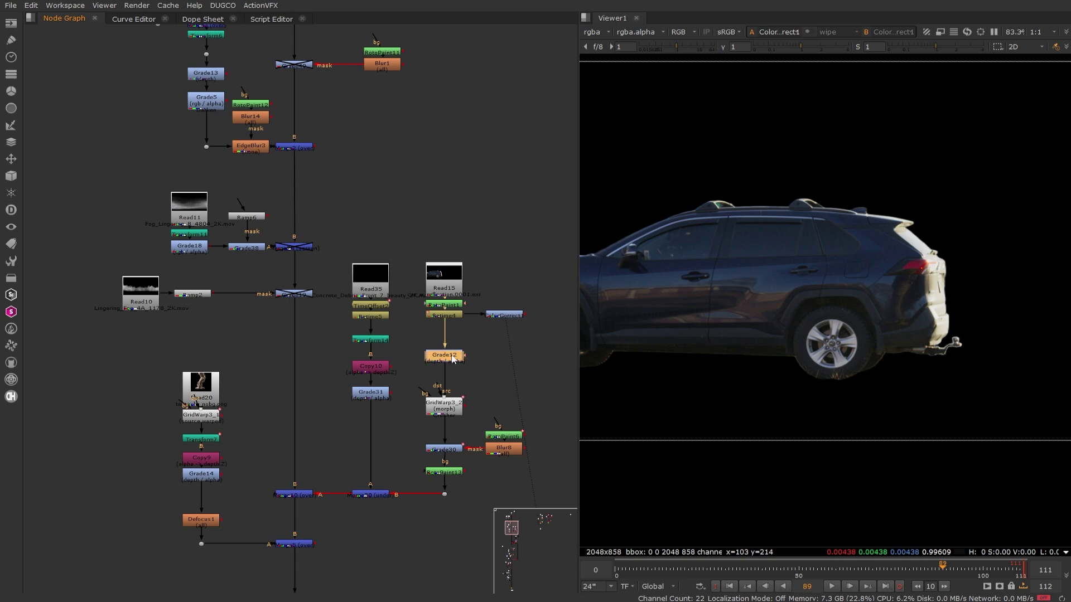
{"action": "left_click", "coordinate": [491, 315]}
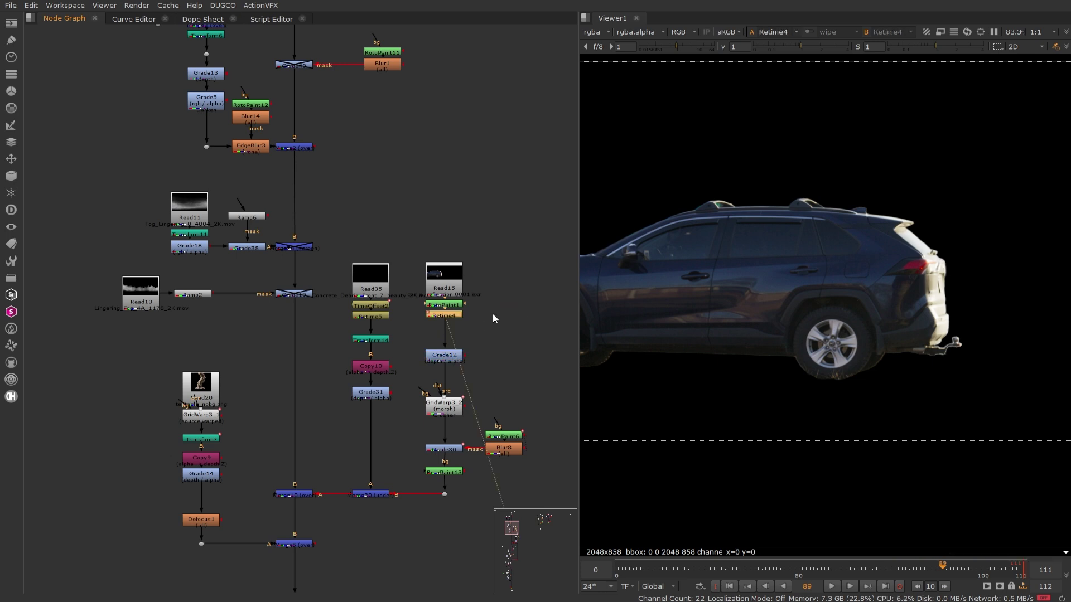
{"action": "key", "text": "Delete"}
Step: Create a HueShift node beside Retime4, connect its input to Retime4 and show its output in the viewer
{"action": "key", "text": "Tab"}
{"action": "type", "text": "hues"}
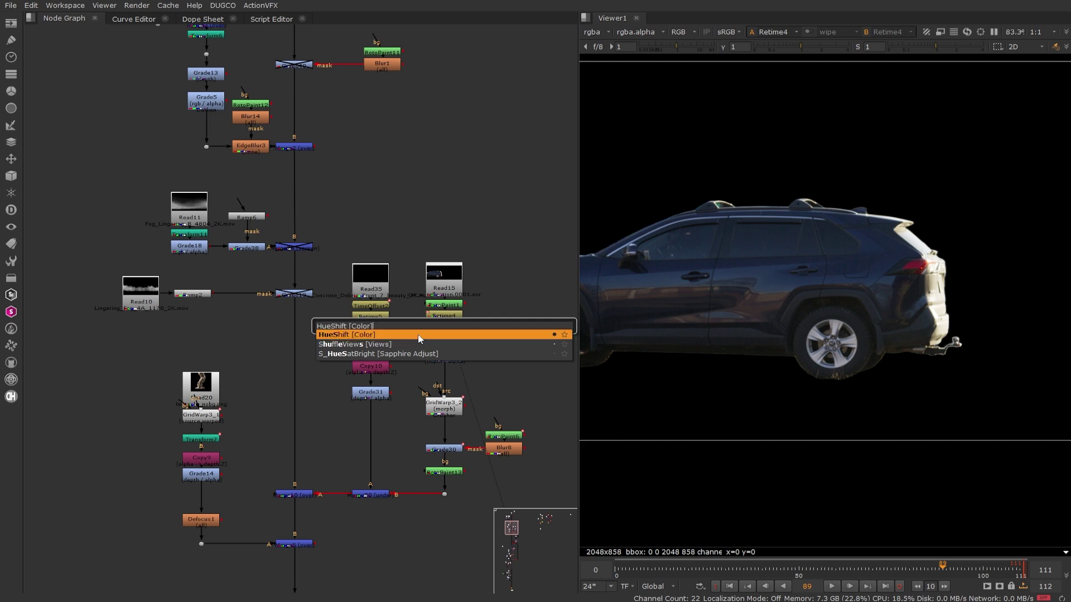
{"action": "left_click", "coordinate": [418, 335]}
{"action": "middle_click_drag", "start_coordinate": [500, 348], "coordinate": [519, 347]}
{"action": "left_click_drag", "start_coordinate": [425, 254], "coordinate": [372, 194]}
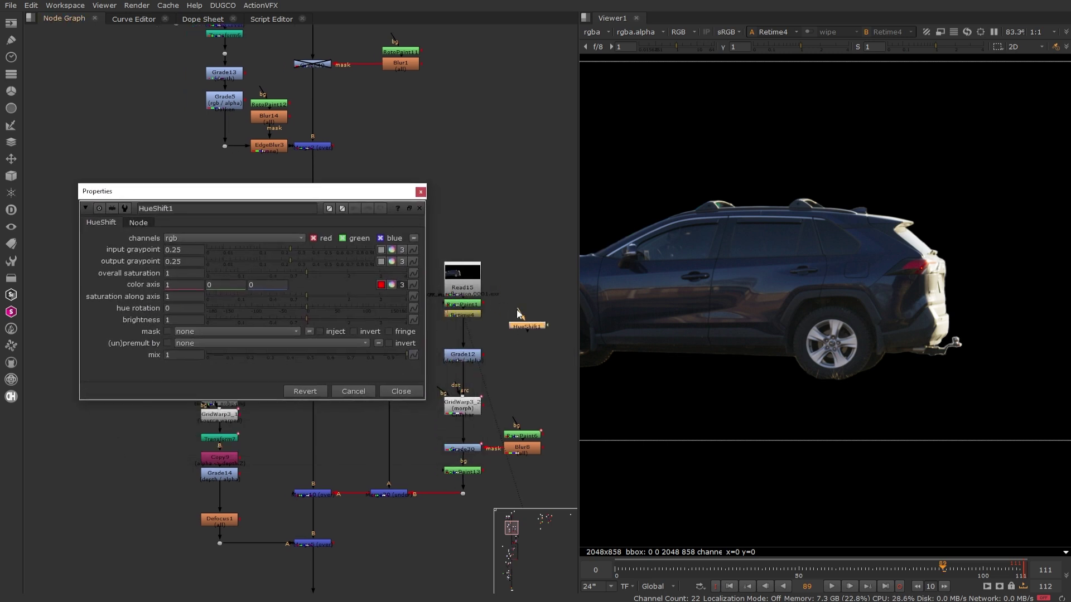
{"action": "mouse_move", "coordinate": [516, 310]}
{"action": "left_mouse_down"}
{"action": "mouse_move", "coordinate": [476, 316]}
{"action": "mouse_move", "coordinate": [525, 321]}
{"action": "left_mouse_up"}
{"action": "key", "text": "1"}
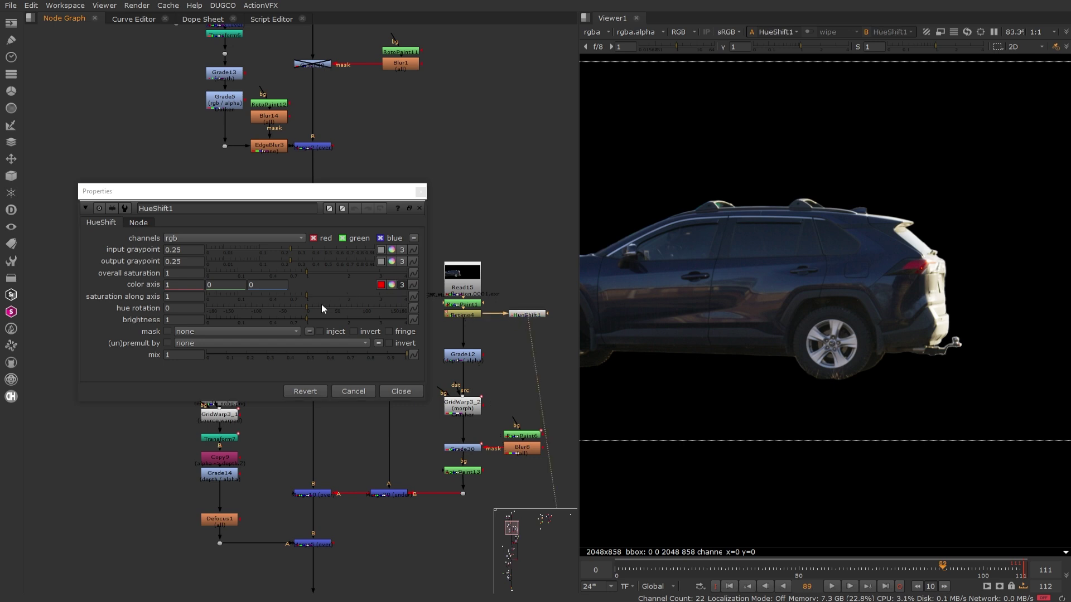
Step: Set HueShift1's hue rotation to 100 and insert the node between Retime4 and Grade12
{"action": "left_click_drag", "start_coordinate": [310, 307], "coordinate": [363, 312]}
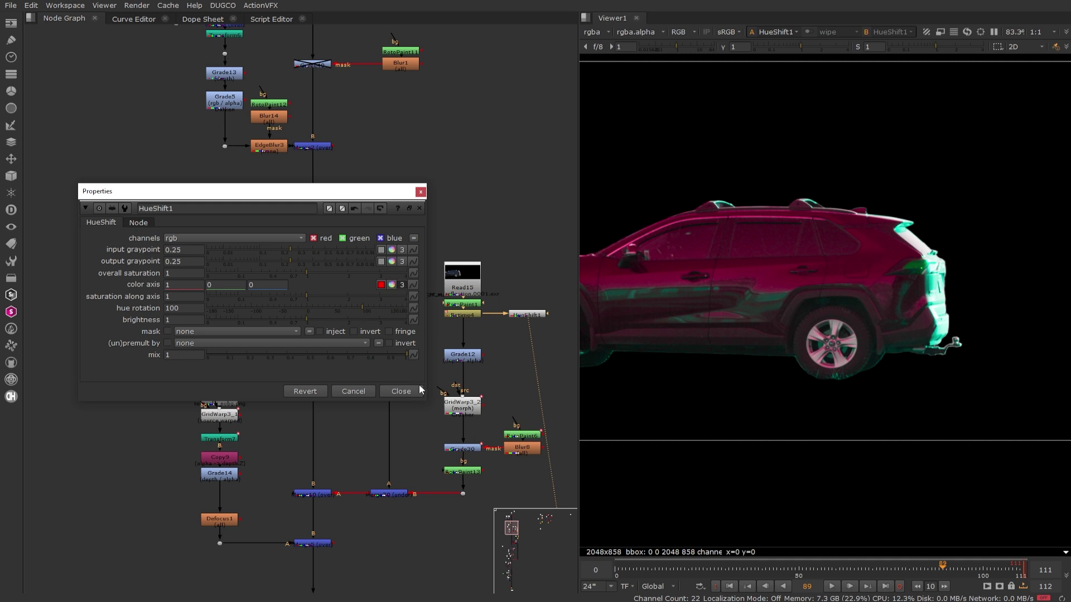
{"action": "left_click", "coordinate": [401, 390]}
{"action": "left_click_drag", "start_coordinate": [527, 314], "coordinate": [463, 329]}
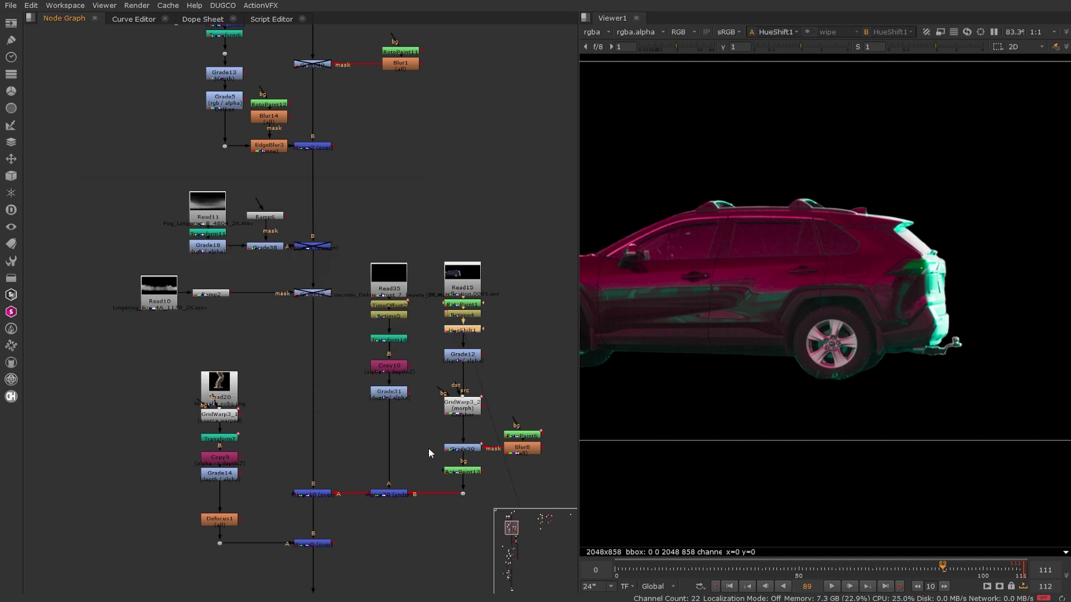
Step: Show Merge10's output at frame 41 and inspect the hue-shifted car against the background plate
{"action": "left_click", "coordinate": [321, 494]}
{"action": "key", "text": "1"}
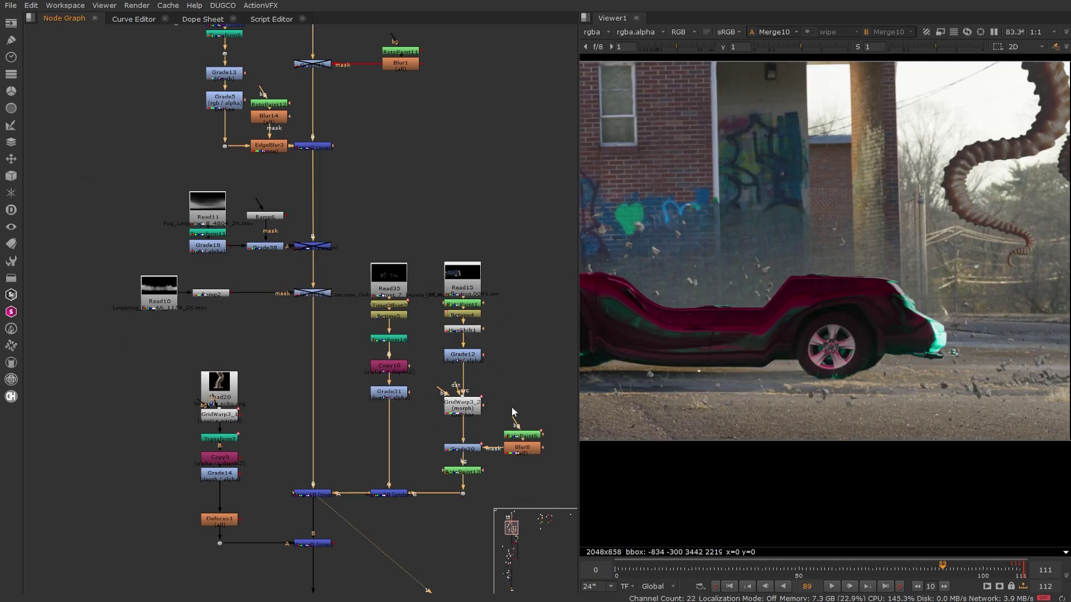
{"action": "left_click", "coordinate": [767, 570]}
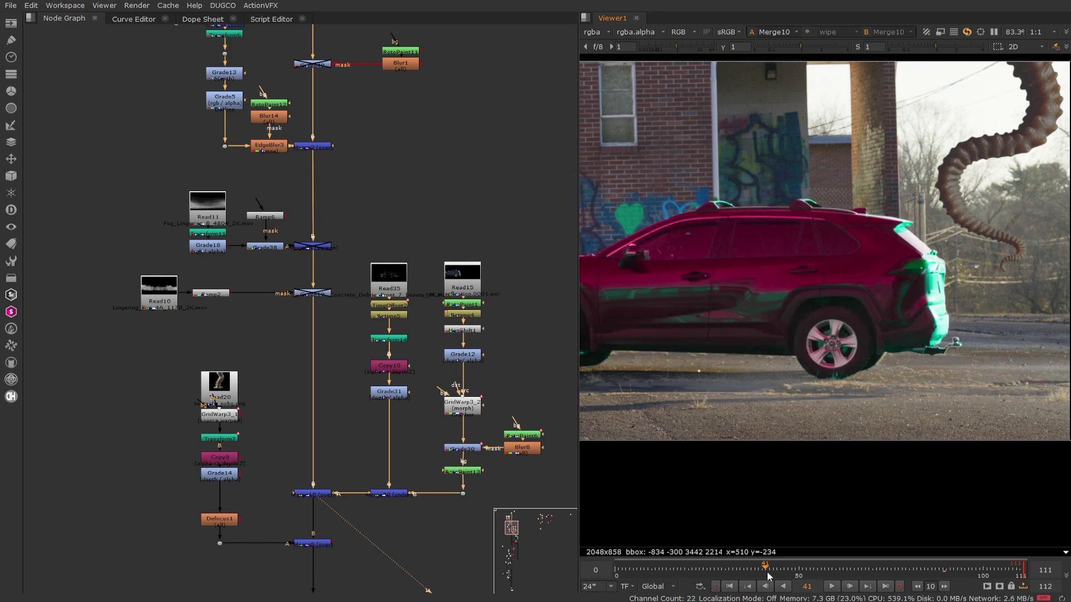
{"action": "scroll", "coordinate": [840, 329], "scroll_direction": "down", "scroll_amount": 1}
{"action": "middle_click_drag", "start_coordinate": [788, 300], "coordinate": [841, 301]}
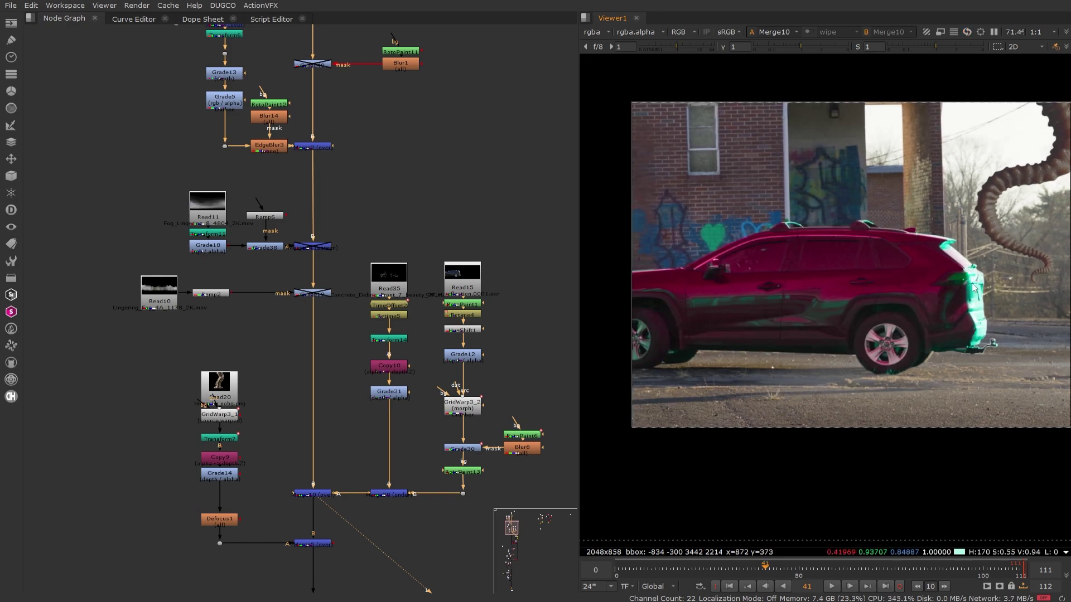
{"action": "scroll", "coordinate": [972, 285], "scroll_direction": "up", "scroll_amount": 5}
{"action": "scroll", "coordinate": [1001, 310], "scroll_direction": "down", "scroll_amount": 5}
{"action": "middle_click_drag", "start_coordinate": [968, 316], "coordinate": [885, 317]}
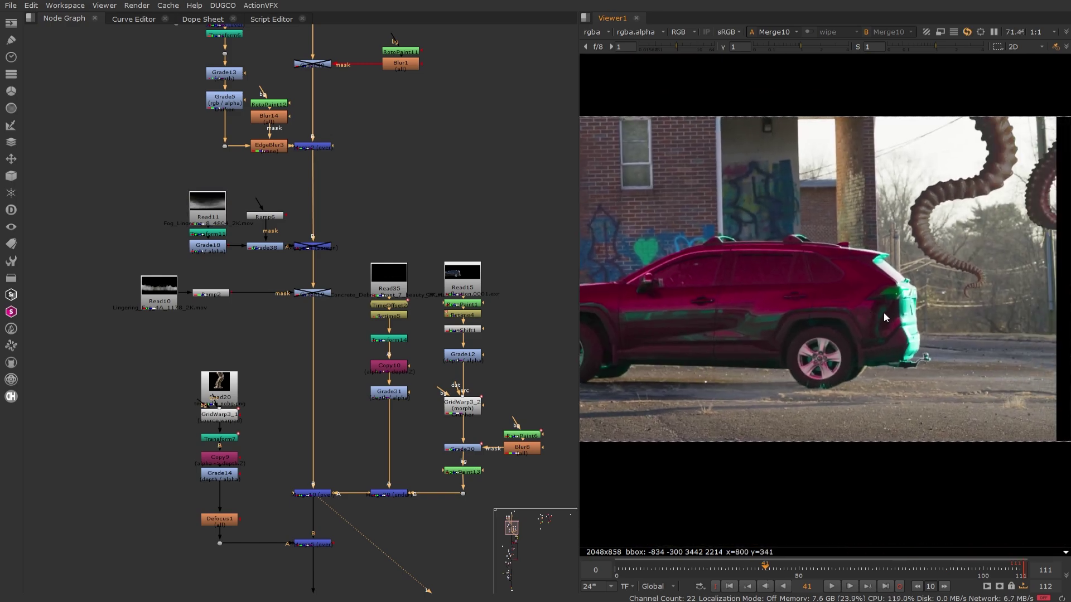
Step: Try an overall saturation of 0.59 on HueShift1, and delete the node from the car branch
{"action": "left_click", "coordinate": [464, 330]}
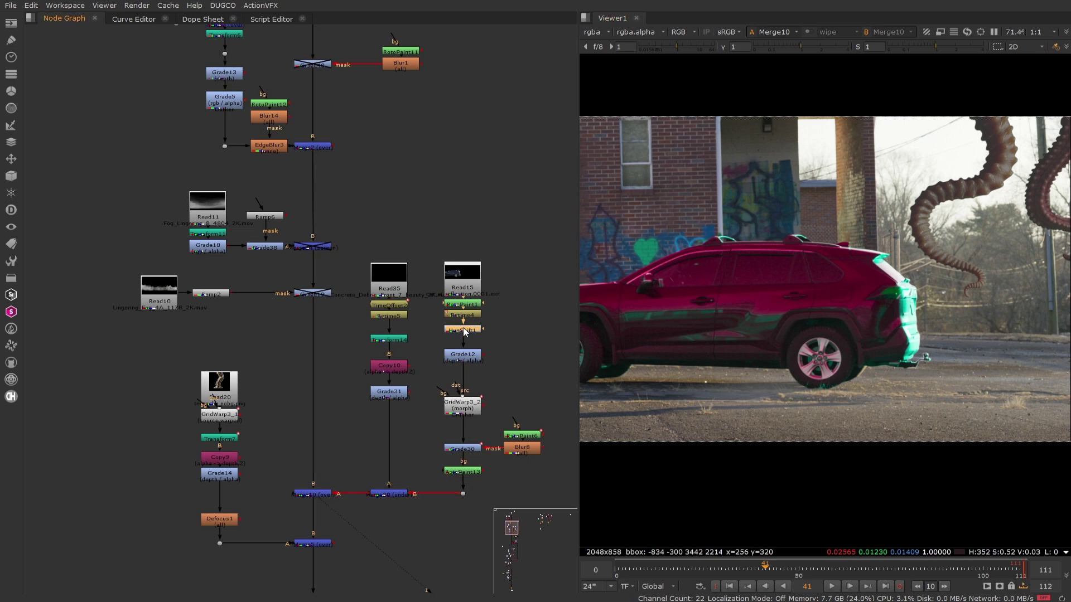
{"action": "double_click", "coordinate": [463, 331]}
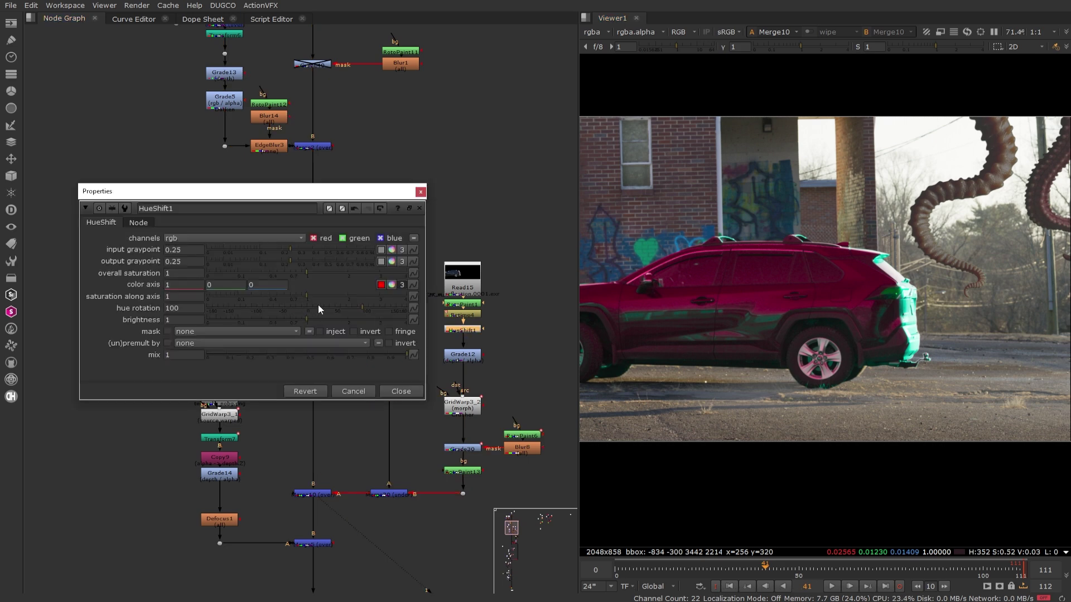
{"action": "left_click_drag", "start_coordinate": [304, 273], "coordinate": [284, 269]}
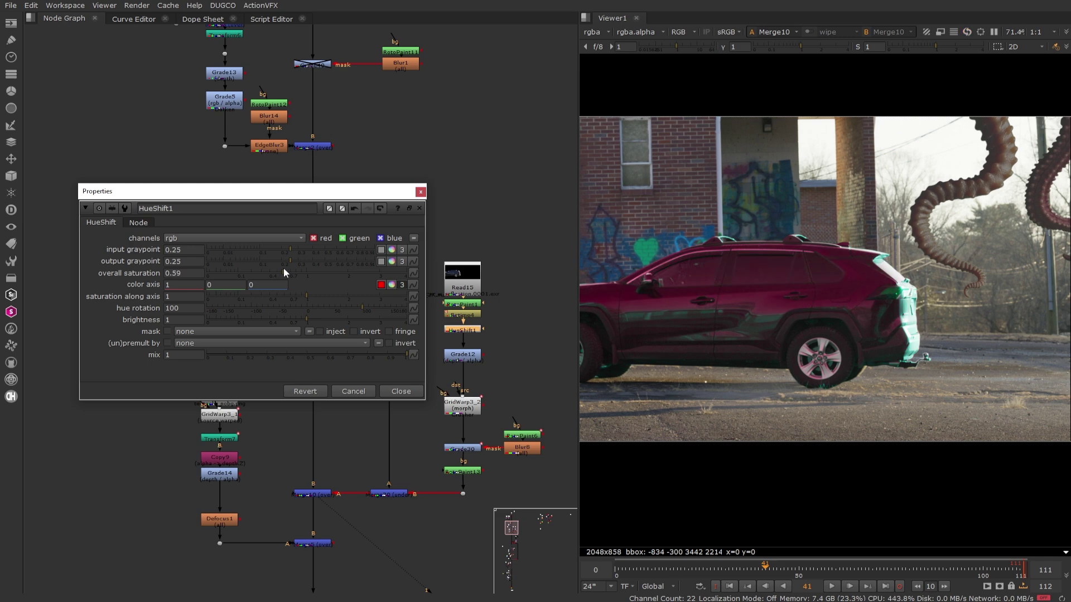
{"action": "left_click", "coordinate": [463, 329]}
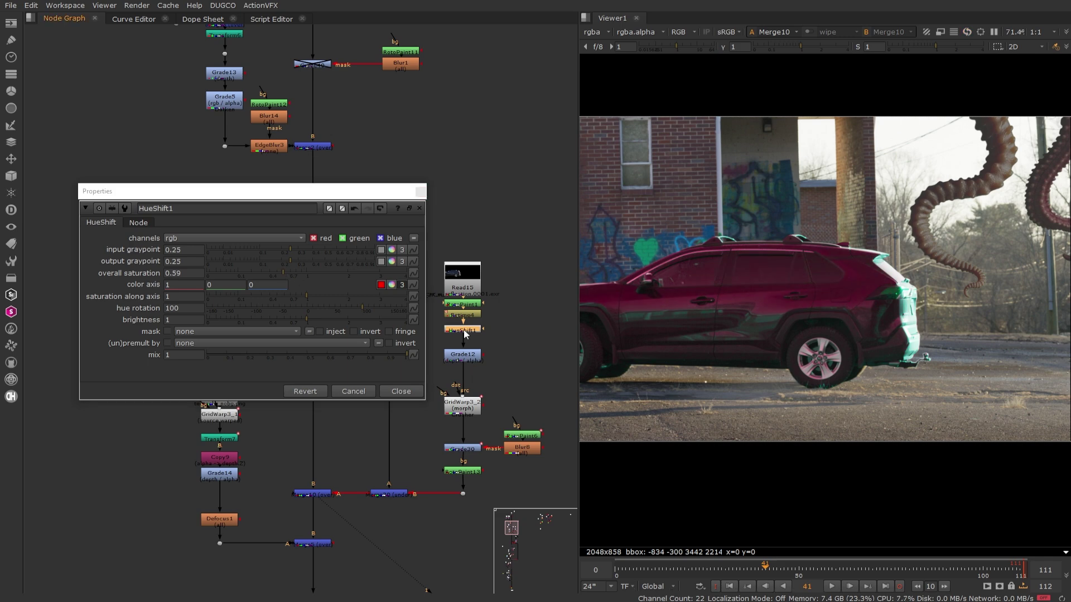
{"action": "key", "text": "Delete"}
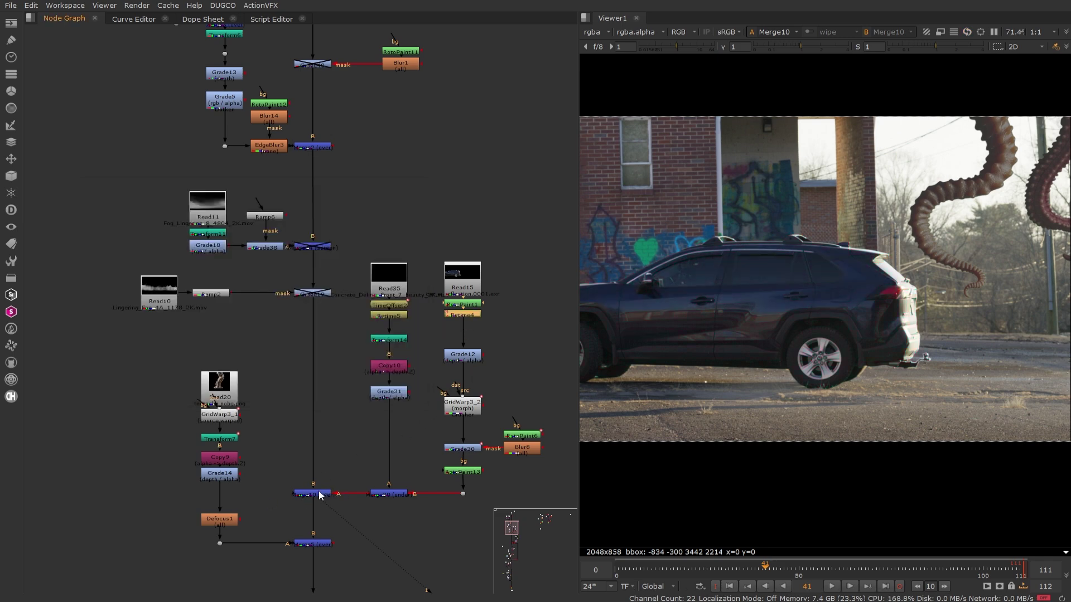
Step: View the composite further down the tree, first at Merge5 and finally at Merge18 where the soldier is merged
{"action": "left_click", "coordinate": [319, 492]}
{"action": "left_click", "coordinate": [314, 542]}
{"action": "key", "text": "1"}
{"action": "middle_click_drag", "start_coordinate": [373, 542], "coordinate": [436, 265]}
{"action": "middle_click_drag", "start_coordinate": [410, 422], "coordinate": [343, 225]}
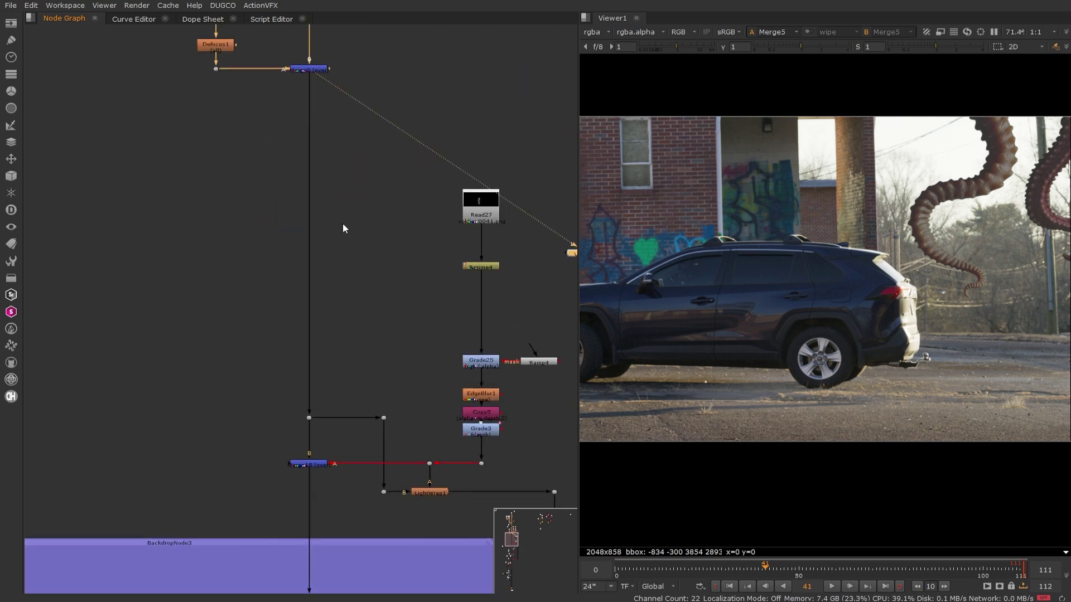
{"action": "scroll", "coordinate": [379, 347], "scroll_direction": "down", "scroll_amount": 2}
{"action": "left_click", "coordinate": [334, 430]}
{"action": "key", "text": "1"}
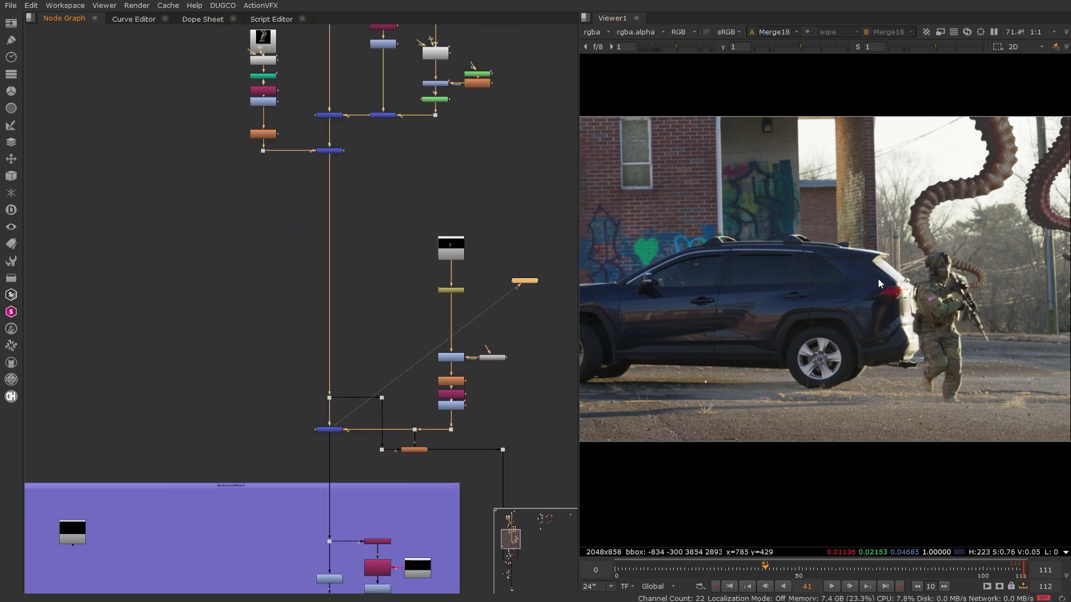
Step: Inspect the full composite around the car and soldier, and move Grade12 up slightly towards Retime4
{"action": "scroll", "coordinate": [795, 372], "scroll_direction": "down", "scroll_amount": 2}
{"action": "middle_click_drag", "start_coordinate": [878, 370], "coordinate": [820, 351]}
{"action": "scroll", "coordinate": [831, 370], "scroll_direction": "down", "scroll_amount": 2}
{"action": "scroll", "coordinate": [319, 449], "scroll_direction": "up", "scroll_amount": 4}
{"action": "scroll", "coordinate": [360, 369], "scroll_direction": "down", "scroll_amount": 7}
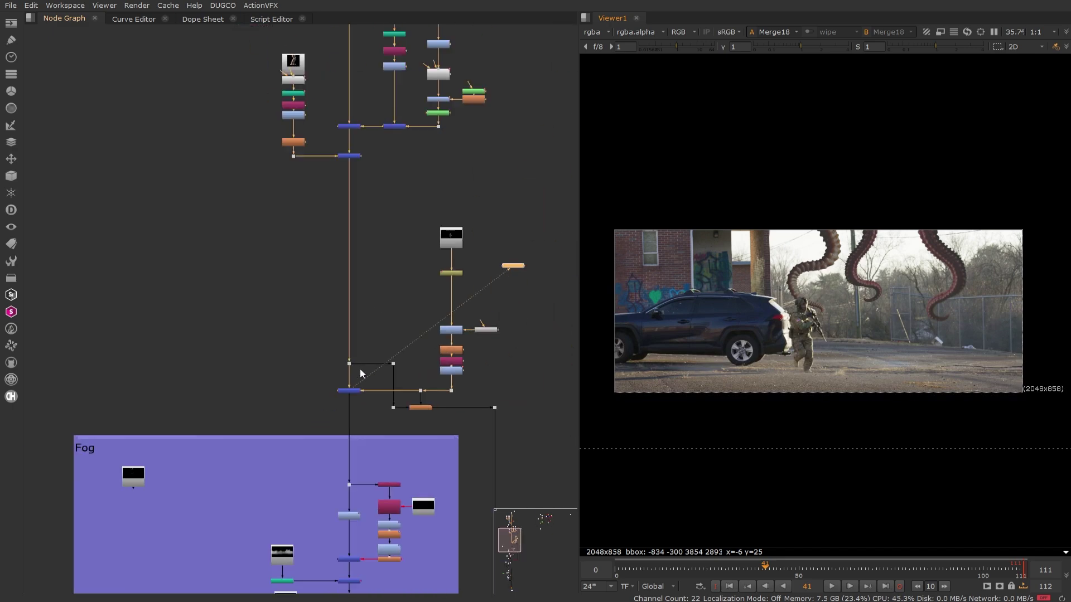
{"action": "scroll", "coordinate": [427, 153], "scroll_direction": "up", "scroll_amount": 5}
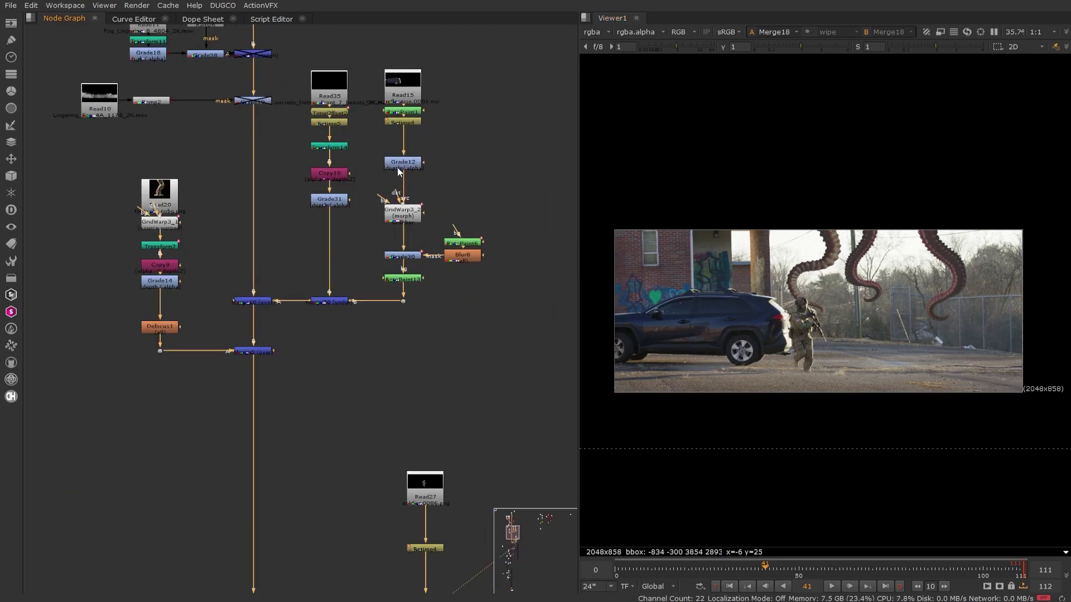
{"action": "left_click_drag", "start_coordinate": [400, 167], "coordinate": [400, 161]}
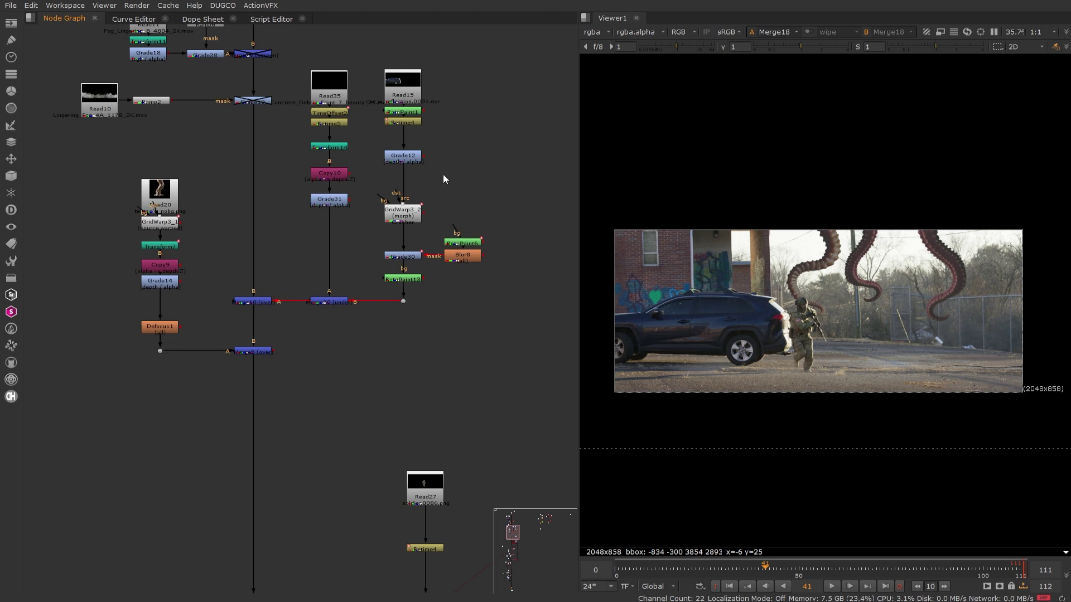
Step: Bring back the deleted HueShift1 to review its settings, and remove it from the car branch again
{"action": "key", "text": "ctrl+z"}
{"action": "key", "text": "ctrl+z"}
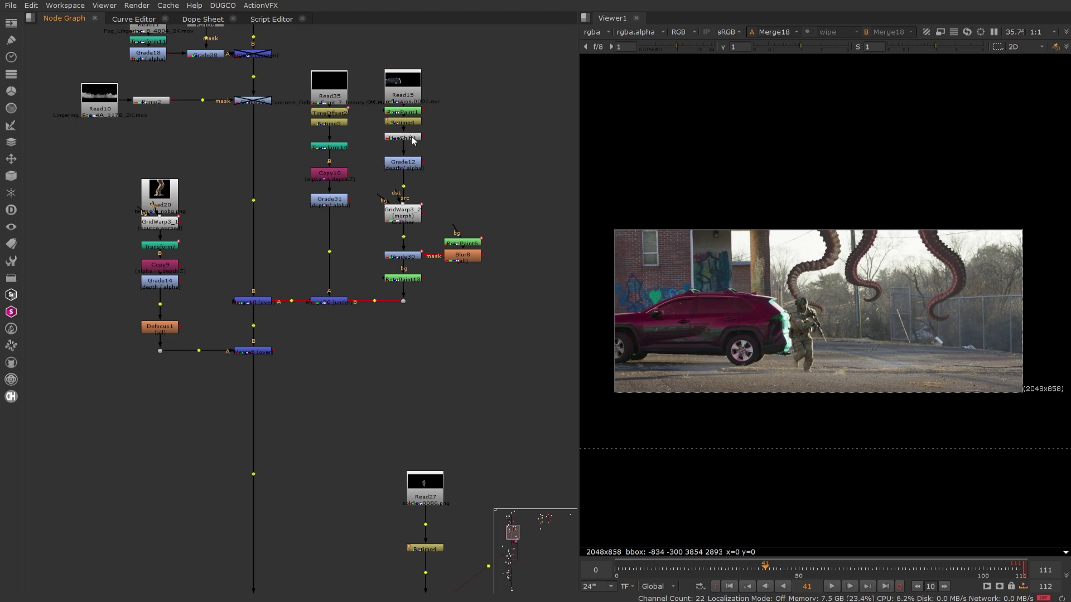
{"action": "double_click", "coordinate": [409, 136]}
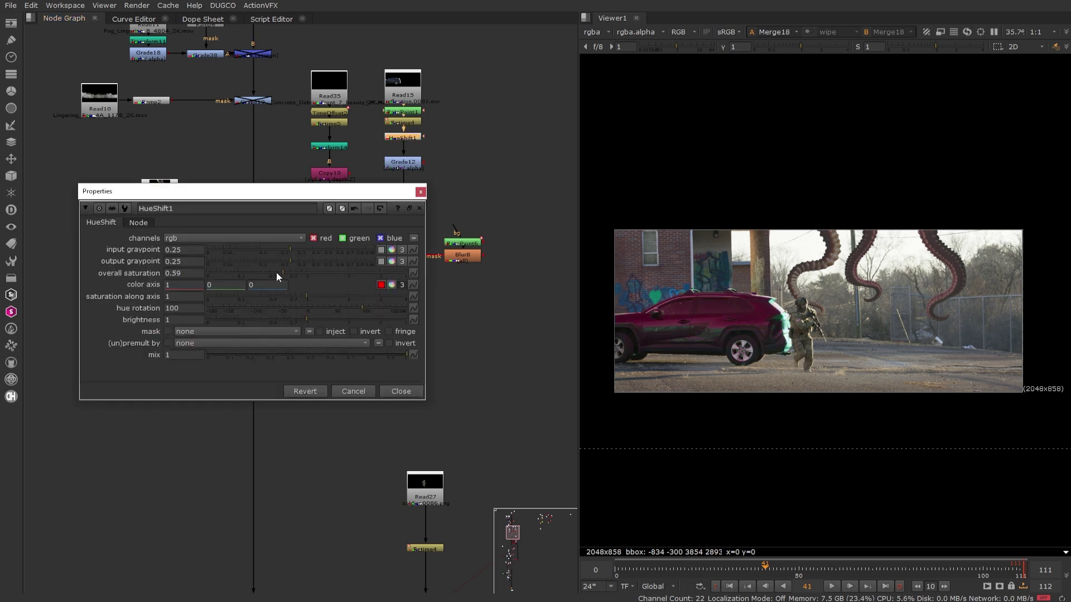
{"action": "left_click", "coordinate": [401, 391]}
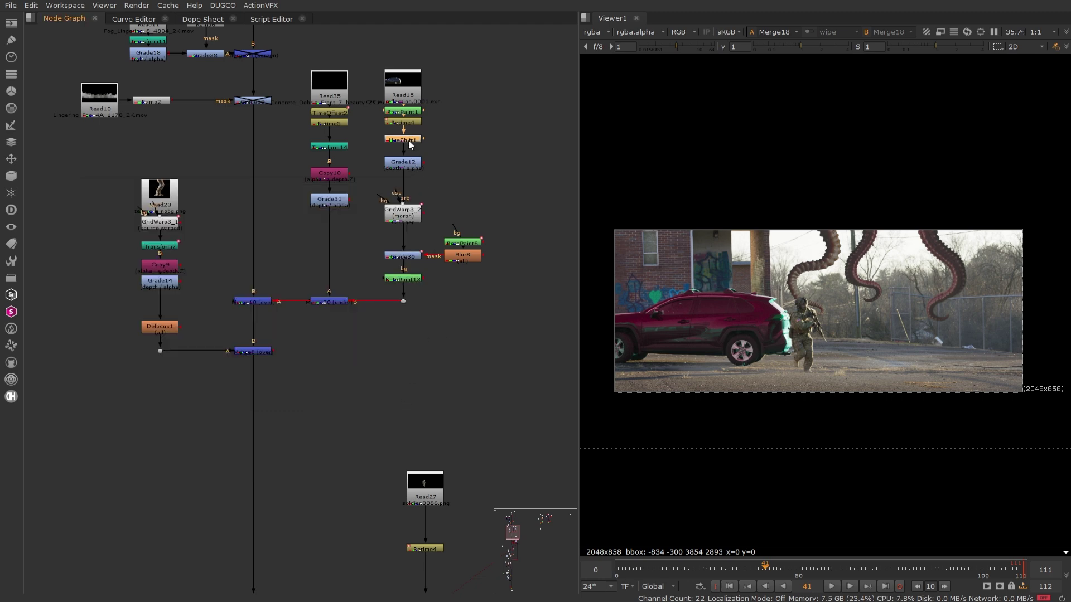
{"action": "left_click_drag", "start_coordinate": [408, 144], "coordinate": [413, 146]}
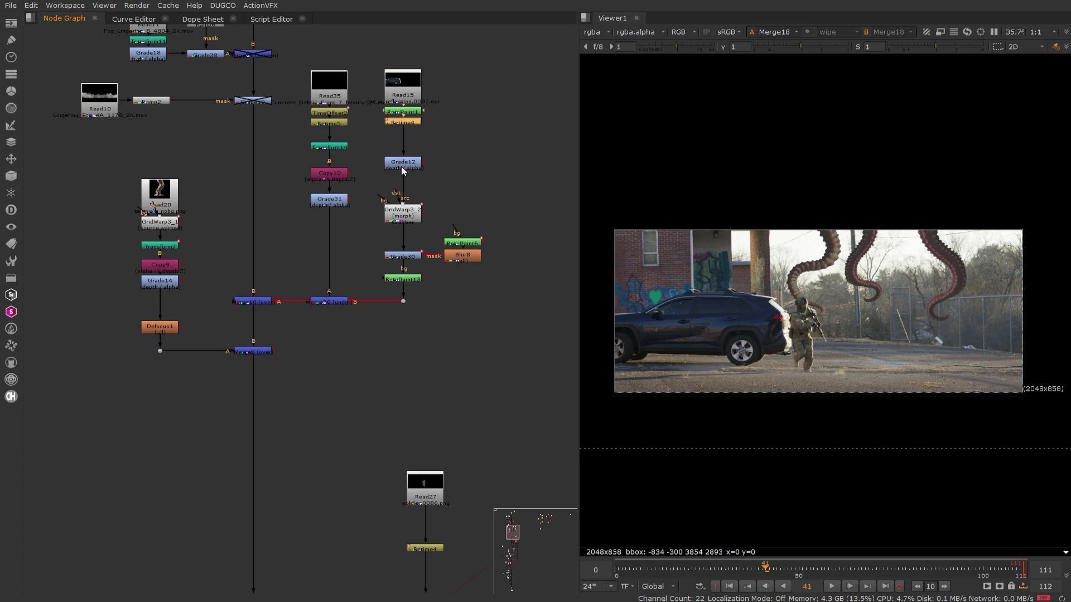
{"action": "left_click_drag", "start_coordinate": [401, 166], "coordinate": [404, 160]}
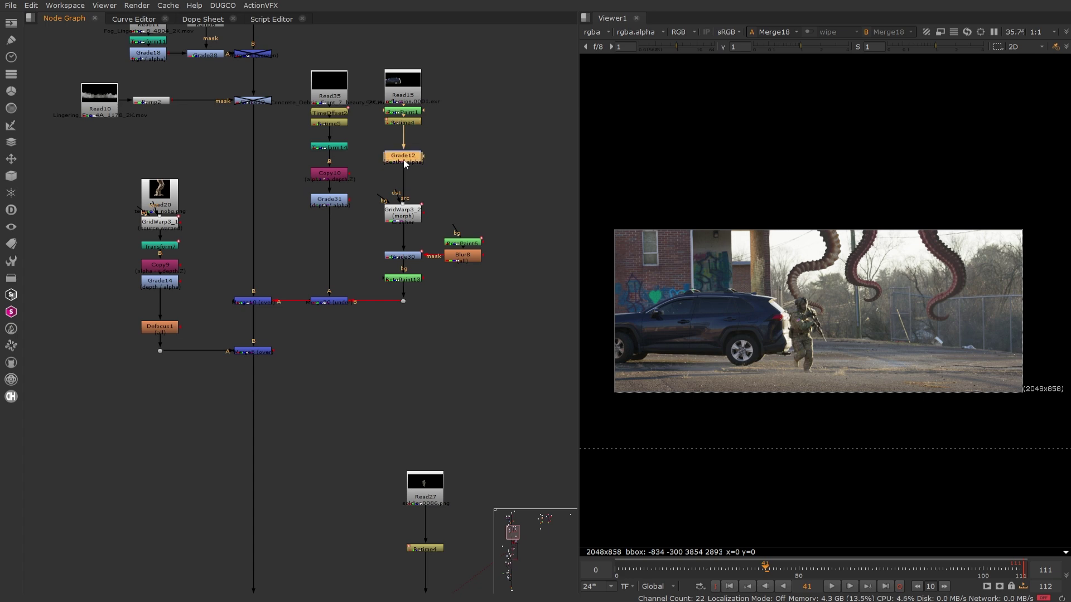
{"action": "left_click", "coordinate": [428, 182]}
Step: Add a Saturation node on the main pipe directly below Merge18 and show its output in the viewer
{"action": "middle_click_drag", "start_coordinate": [363, 283], "coordinate": [397, 73]}
{"action": "middle_click_drag", "start_coordinate": [376, 394], "coordinate": [412, 191]}
{"action": "scroll", "coordinate": [315, 368], "scroll_direction": "up", "scroll_amount": 2}
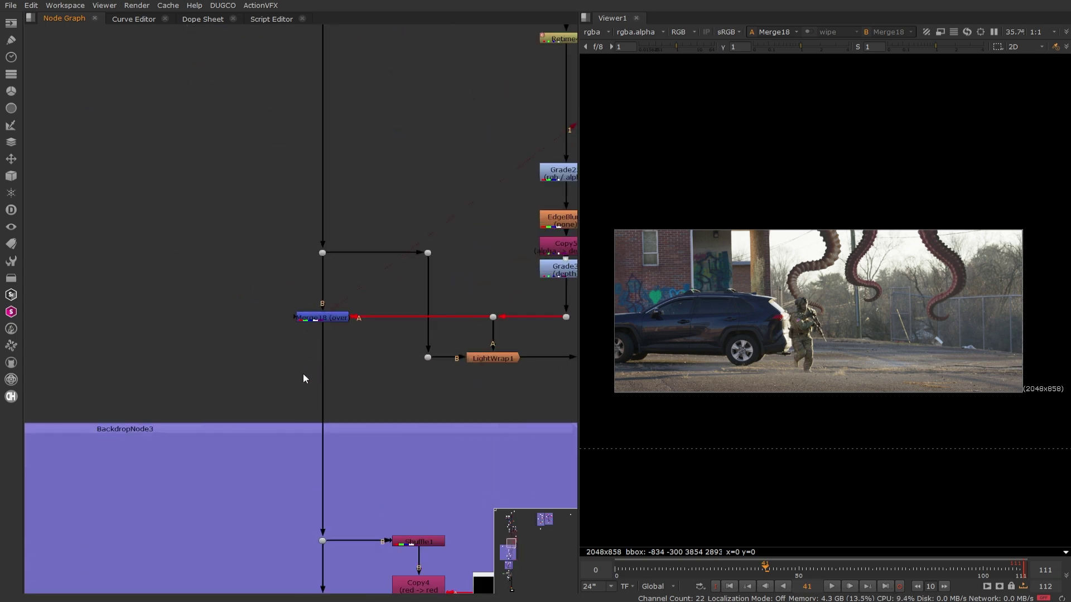
{"action": "key", "text": "Tab"}
{"action": "type", "text": "sat"}
{"action": "left_click", "coordinate": [250, 388]}
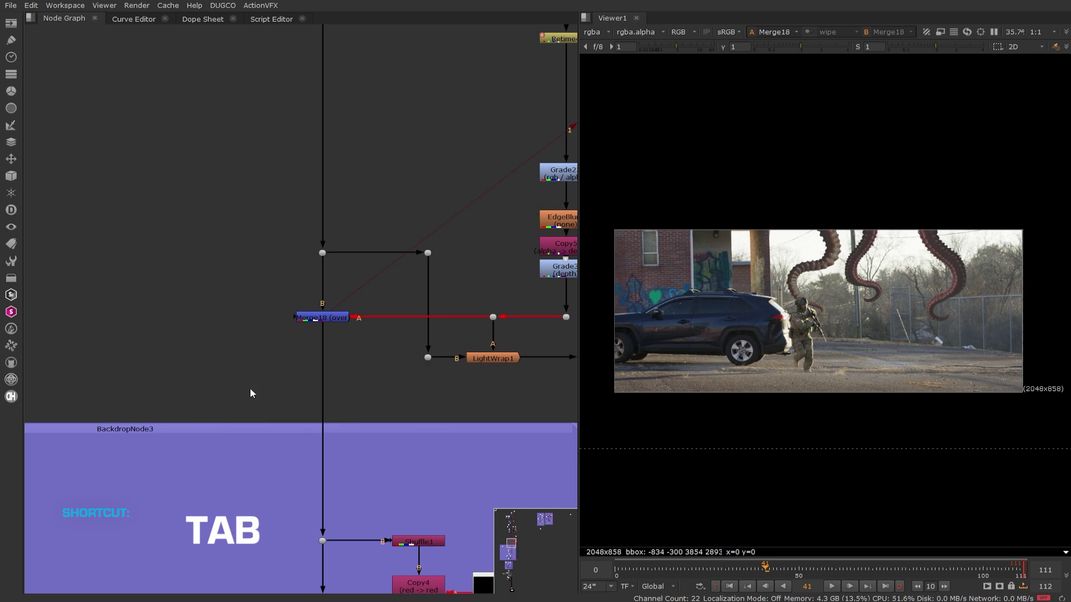
{"action": "left_click_drag", "start_coordinate": [416, 312], "coordinate": [179, 50]}
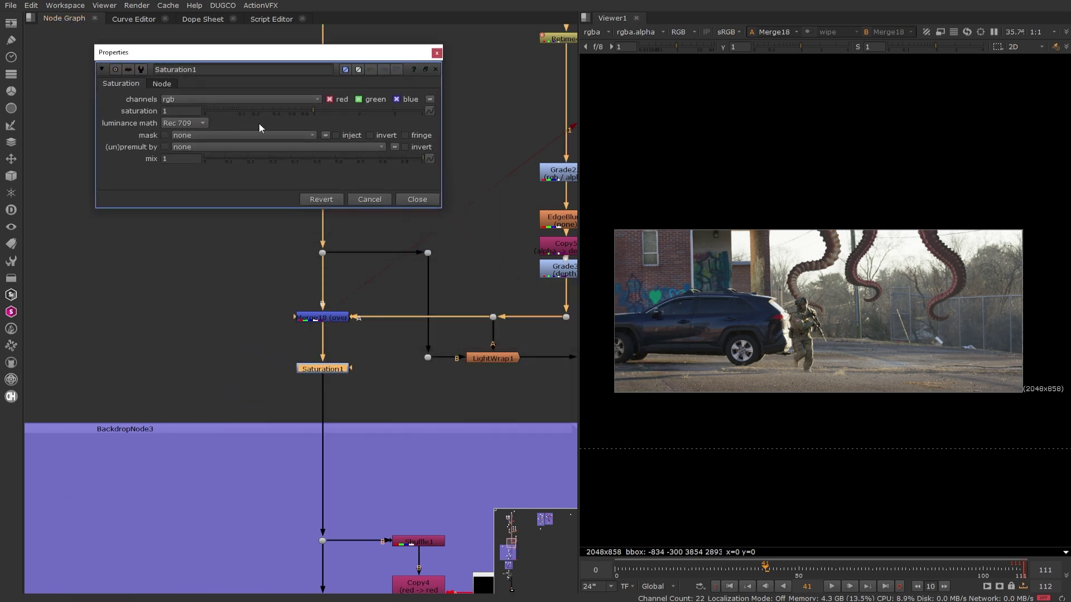
{"action": "left_click", "coordinate": [324, 369]}
{"action": "key", "text": "1"}
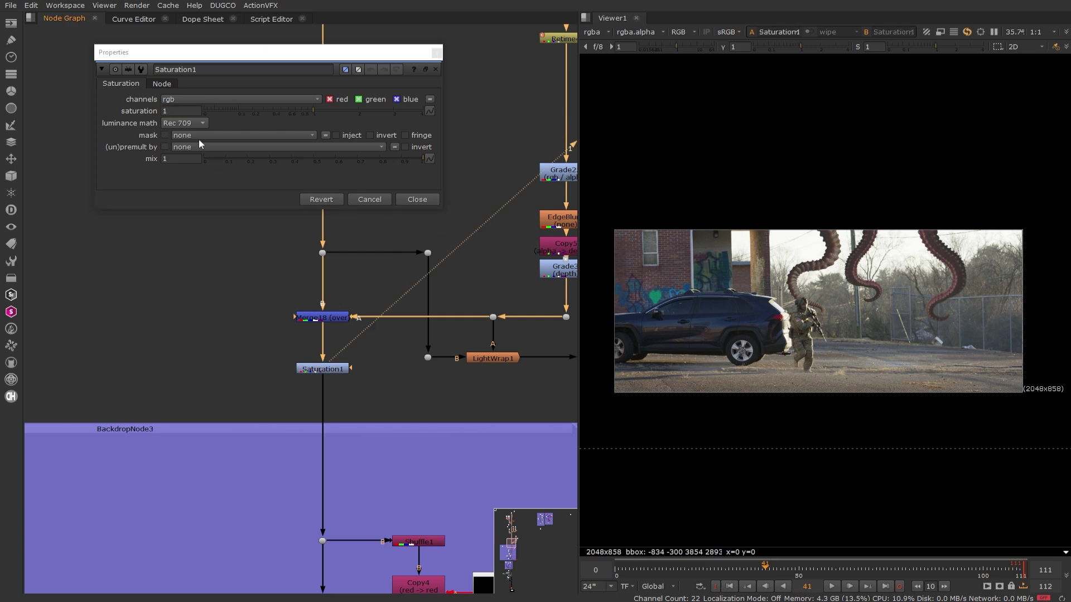
Step: Set the Saturation node's saturation to 0.7 to mute the whole composite, and dismiss its properties
{"action": "left_click", "coordinate": [180, 114]}
{"action": "key", "text": "BackSpace"}
{"action": "type", "text": ".8"}
{"action": "key", "text": "Return"}
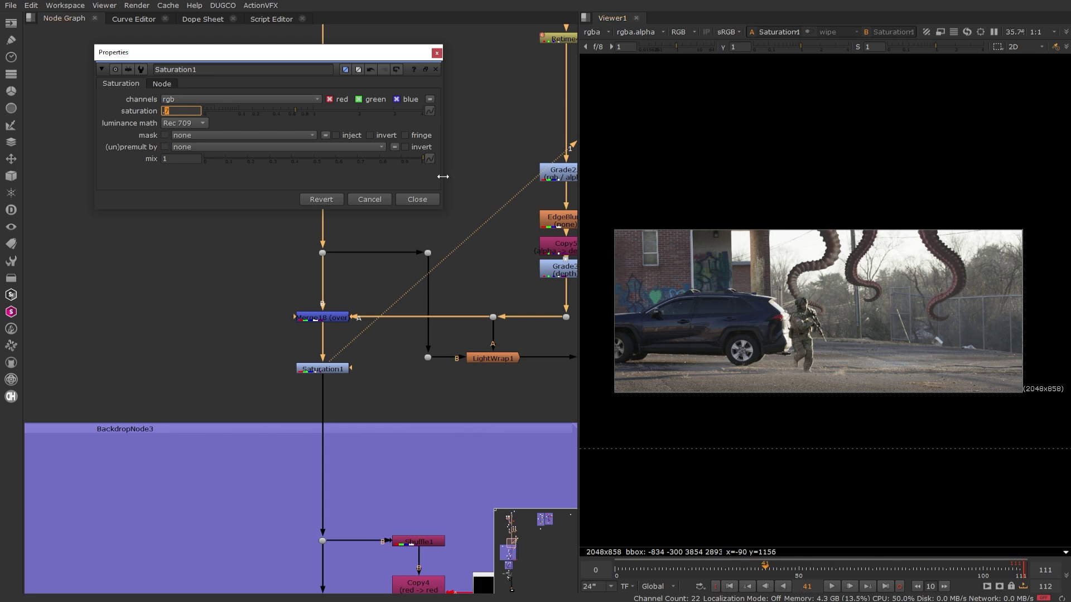
{"action": "left_click", "coordinate": [417, 200]}
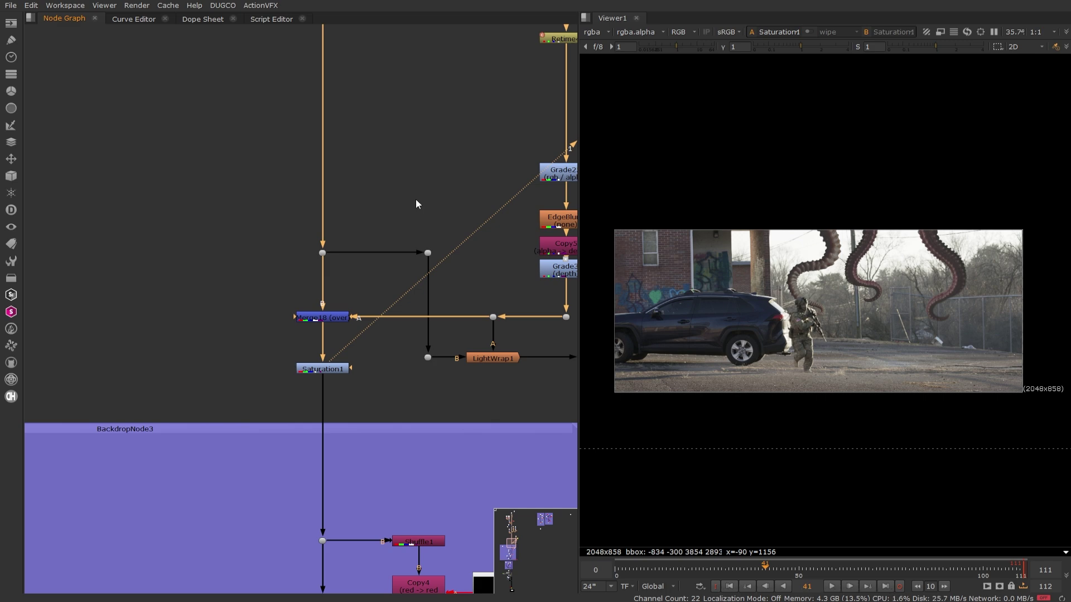
Step: Show the reference board Read28, in the purple backdrop at the end of the node tree, in the viewer
{"action": "scroll", "coordinate": [416, 199], "scroll_direction": "down", "scroll_amount": 6}
{"action": "middle_click_drag", "start_coordinate": [423, 374], "coordinate": [401, 34]}
{"action": "scroll", "coordinate": [350, 291], "scroll_direction": "up", "scroll_amount": 4}
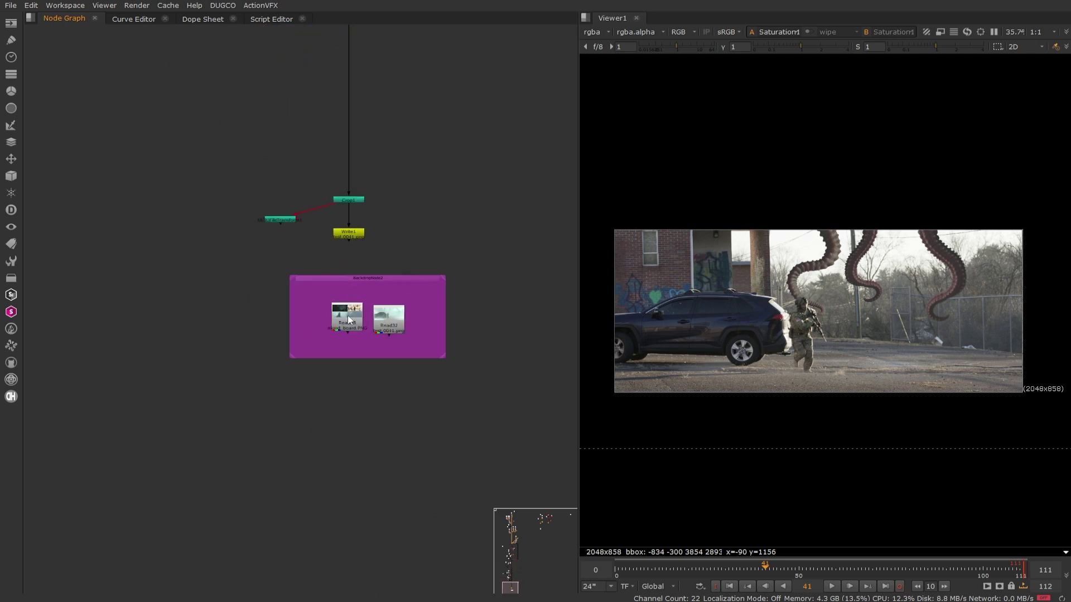
{"action": "left_click", "coordinate": [346, 319]}
{"action": "key", "text": "1"}
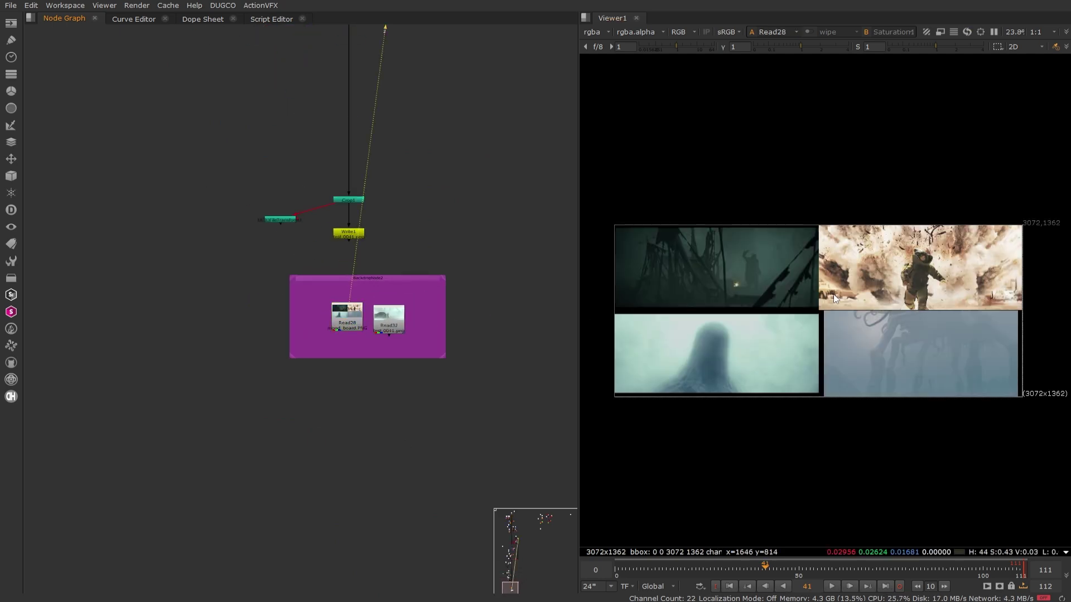
Step: Examine the four film stills on the reference board, comparing their colour palettes and saturation
{"action": "scroll", "coordinate": [913, 276], "scroll_direction": "up", "scroll_amount": 2}
{"action": "scroll", "coordinate": [913, 280], "scroll_direction": "down", "scroll_amount": 1}
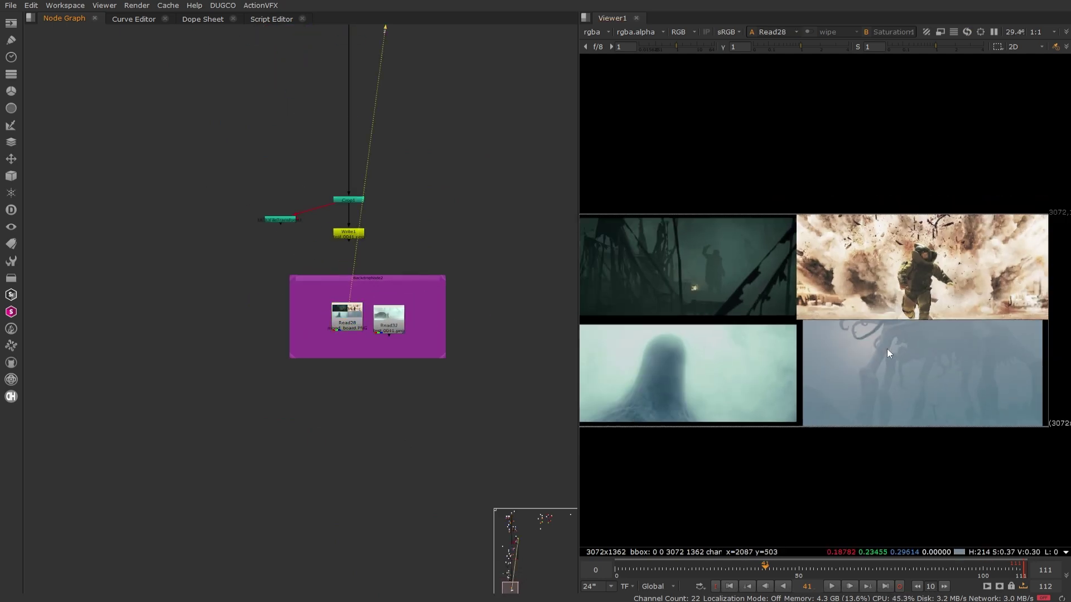
{"action": "scroll", "coordinate": [920, 359], "scroll_direction": "up", "scroll_amount": 4}
{"action": "middle_click_drag", "start_coordinate": [900, 349], "coordinate": [844, 321]}
{"action": "scroll", "coordinate": [808, 304], "scroll_direction": "down", "scroll_amount": 2}
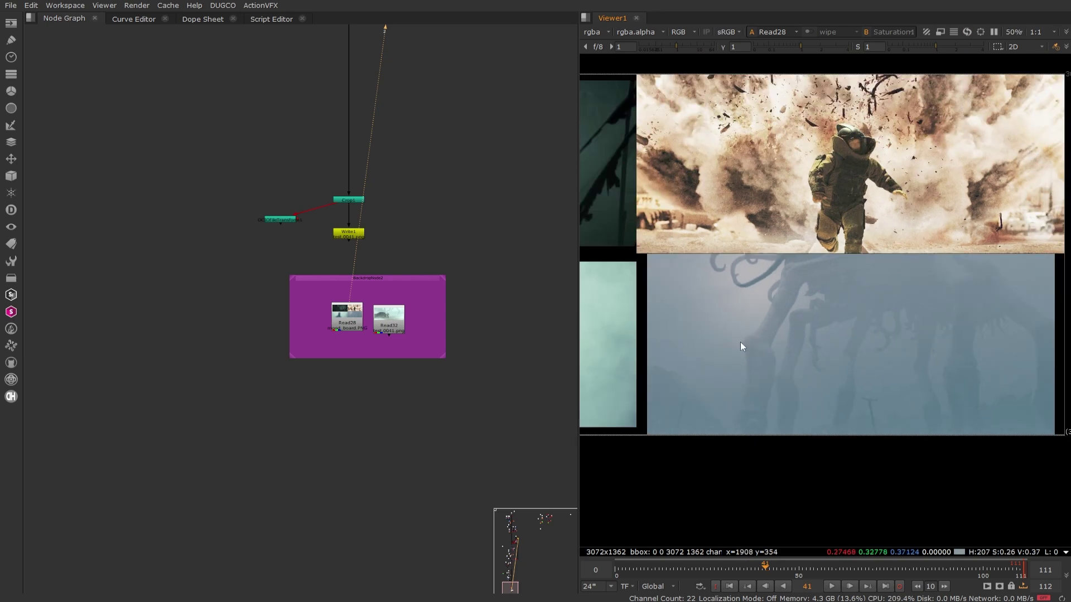
{"action": "middle_click_drag", "start_coordinate": [741, 342], "coordinate": [1070, 356]}
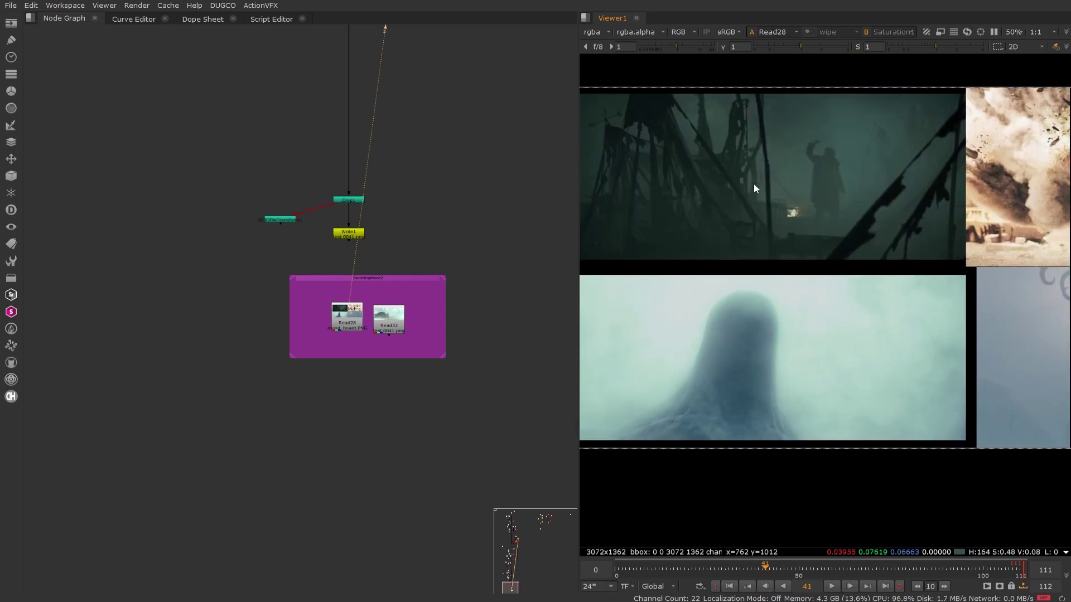
{"action": "middle_click_drag", "start_coordinate": [775, 199], "coordinate": [808, 225]}
{"action": "middle_click_drag", "start_coordinate": [930, 241], "coordinate": [641, 249]}
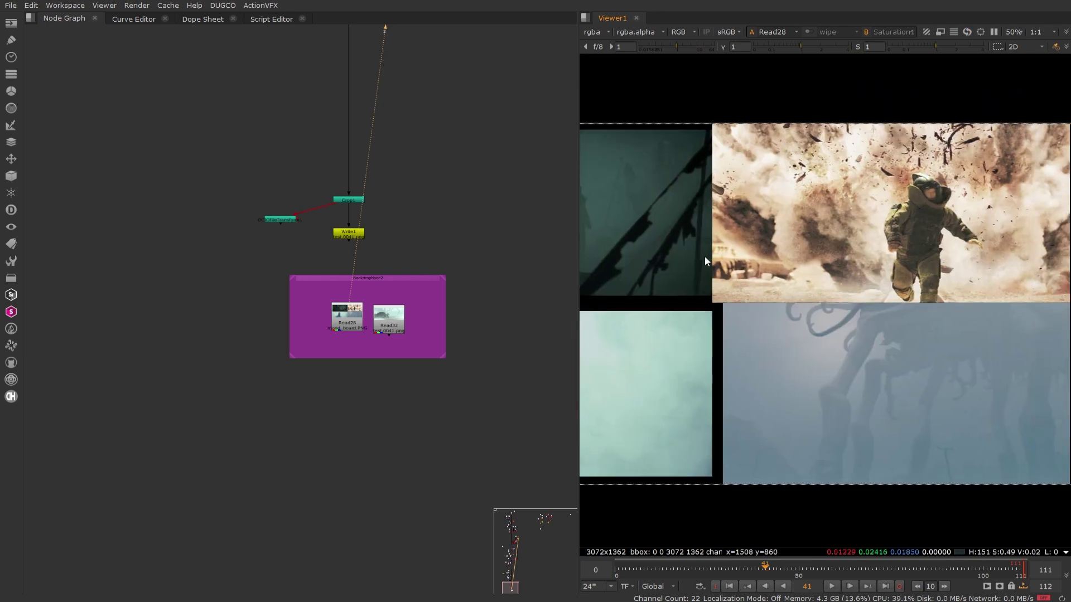
{"action": "scroll", "coordinate": [704, 256], "scroll_direction": "down", "scroll_amount": 2}
{"action": "middle_click_drag", "start_coordinate": [721, 272], "coordinate": [821, 294]}
Step: Return the viewer to the output of Saturation1, just above the Fog backdrop
{"action": "scroll", "coordinate": [405, 239], "scroll_direction": "down", "scroll_amount": 4}
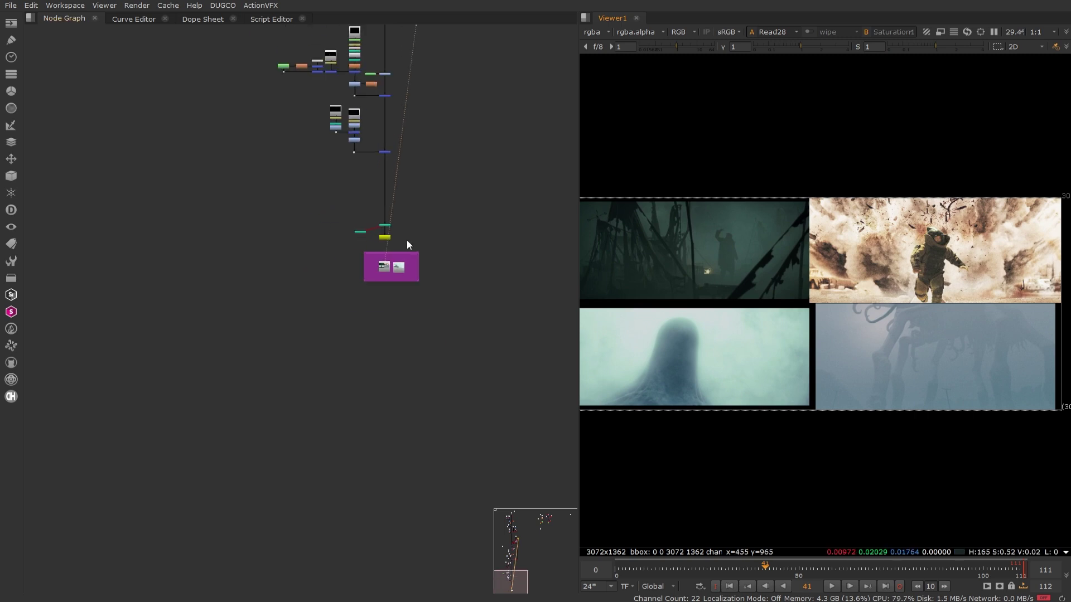
{"action": "middle_click_drag", "start_coordinate": [407, 245], "coordinate": [420, 384]}
{"action": "middle_click_drag", "start_coordinate": [395, 232], "coordinate": [394, 390]}
{"action": "scroll", "coordinate": [401, 288], "scroll_direction": "up", "scroll_amount": 2}
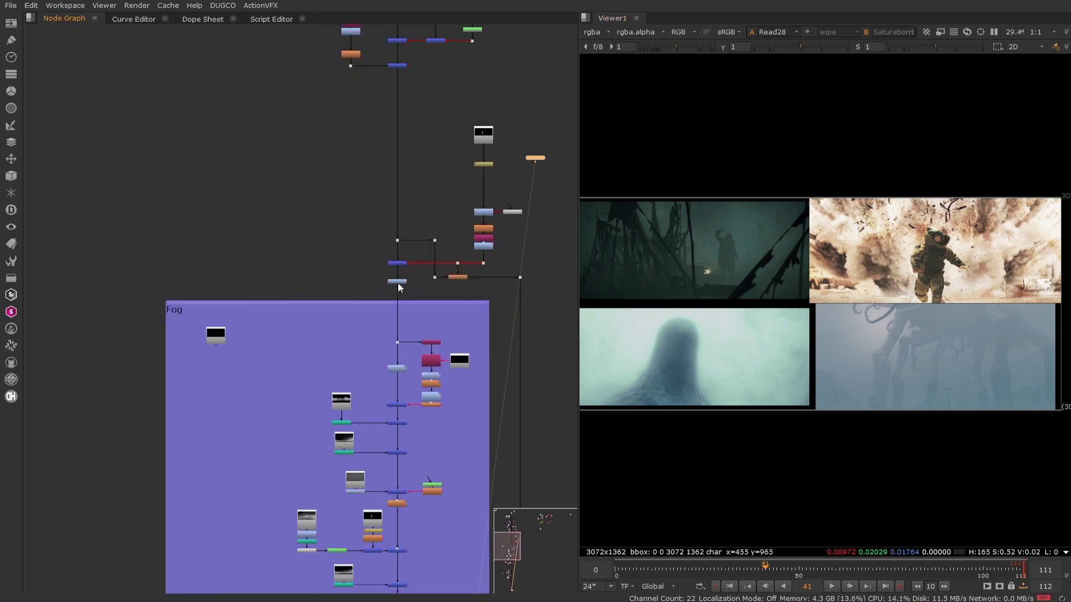
{"action": "left_click", "coordinate": [397, 282]}
{"action": "key", "text": "1"}
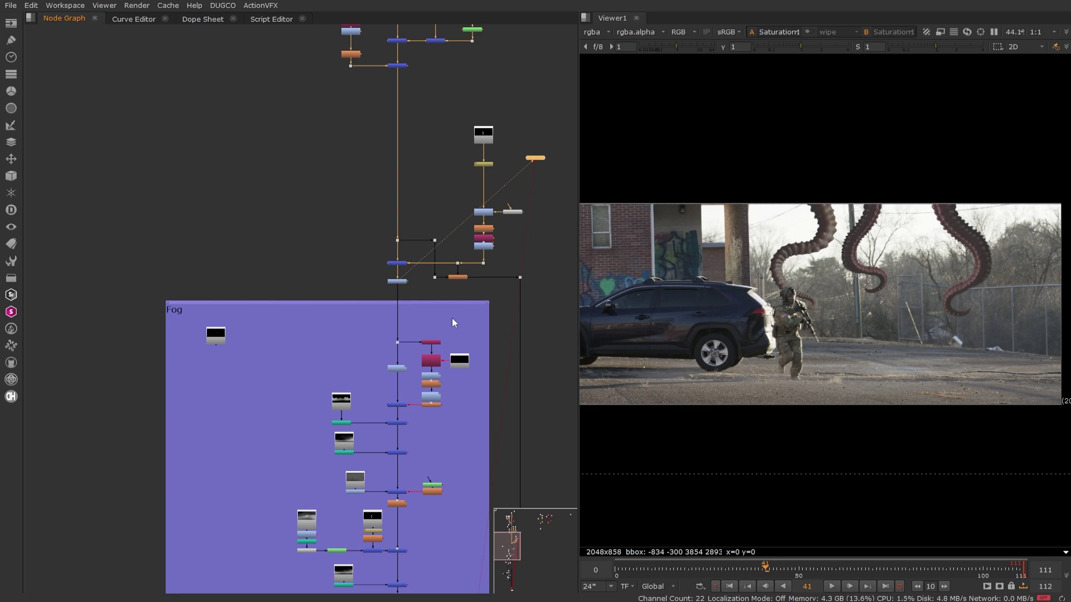
Step: Advance the shot to frame 90 and inspect how the large tentacle sits against the crushed car and background
{"action": "middle_click_drag", "start_coordinate": [433, 211], "coordinate": [434, 314]}
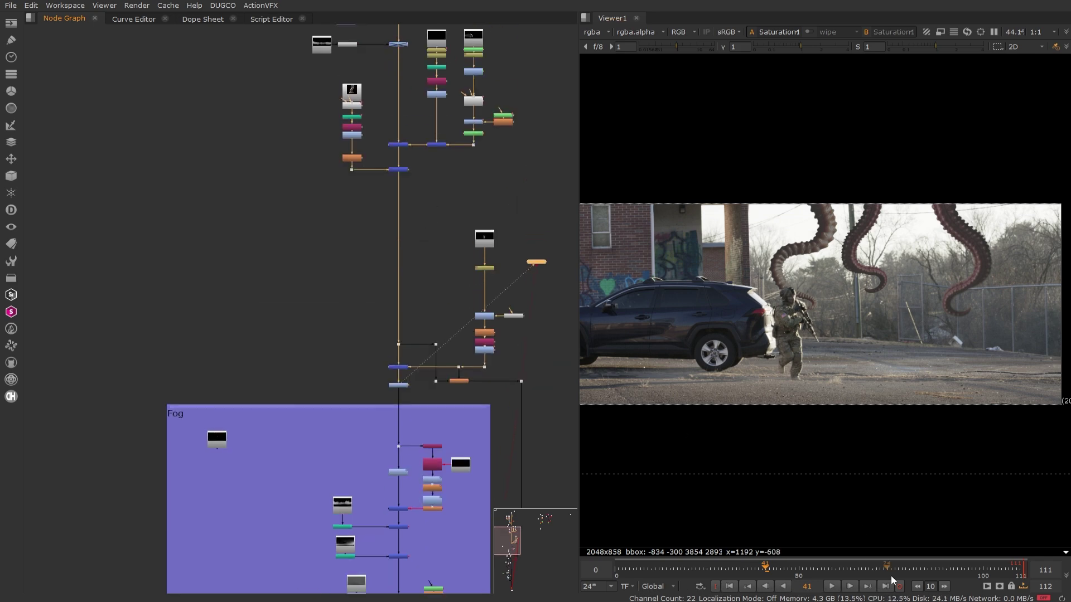
{"action": "left_click", "coordinate": [914, 569]}
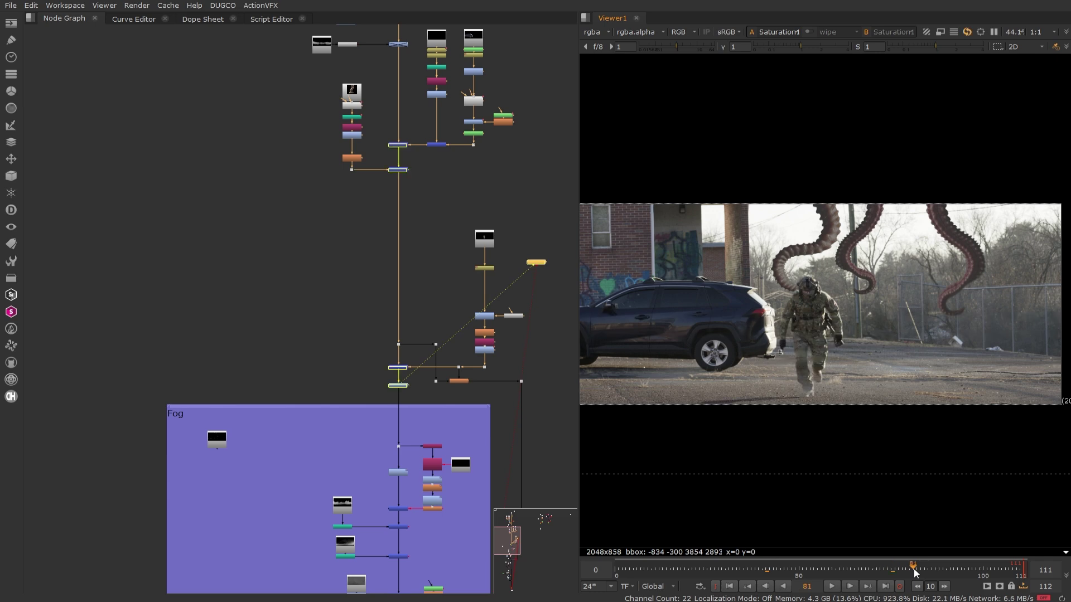
{"action": "left_click", "coordinate": [934, 569]}
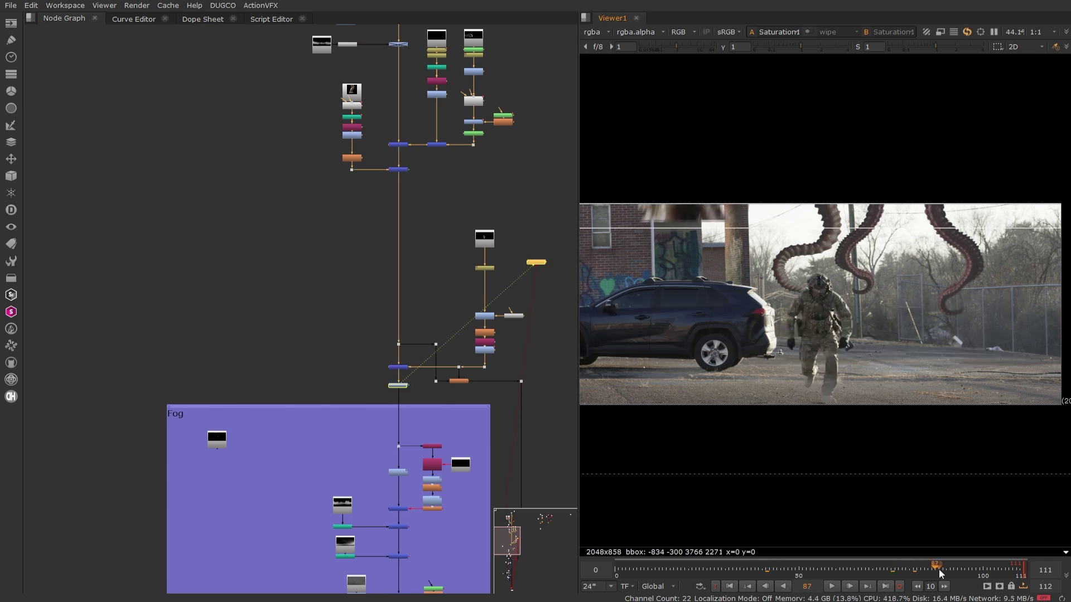
{"action": "key", "text": "Right"}
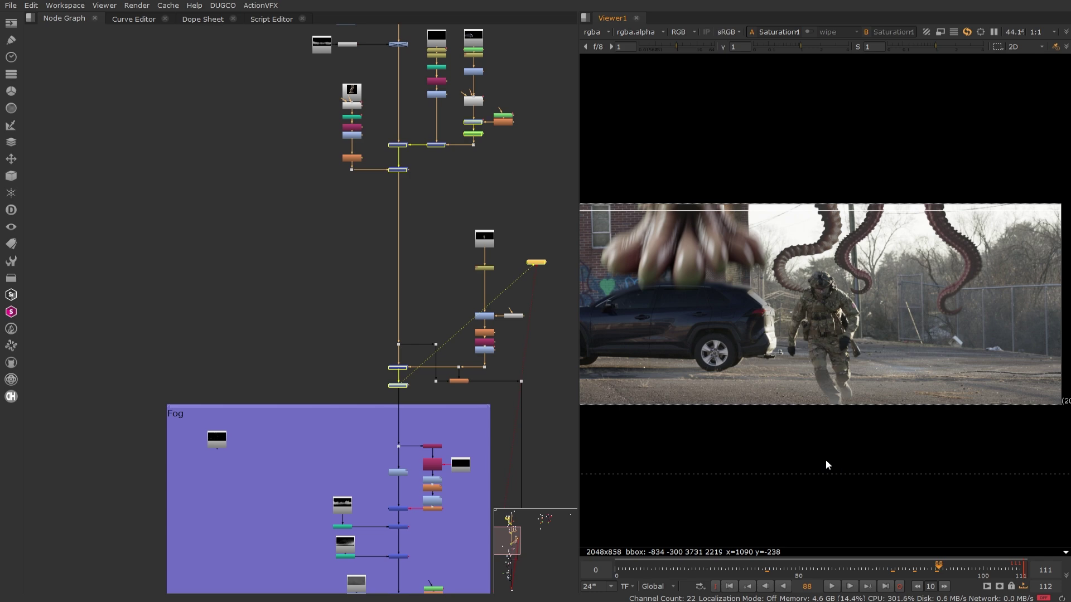
{"action": "key", "text": "Right"}
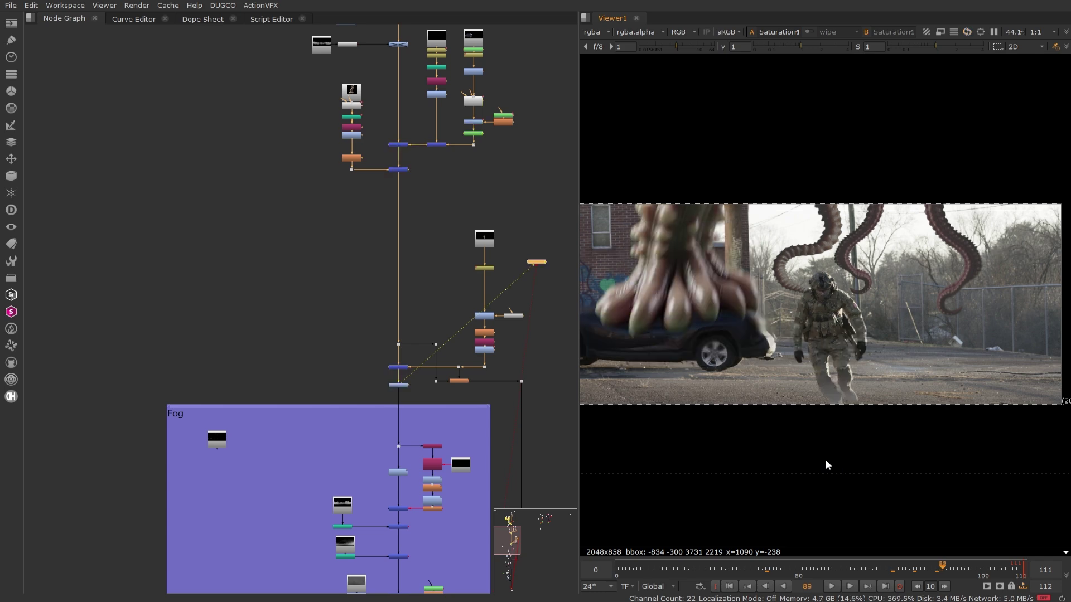
{"action": "key", "text": "Right"}
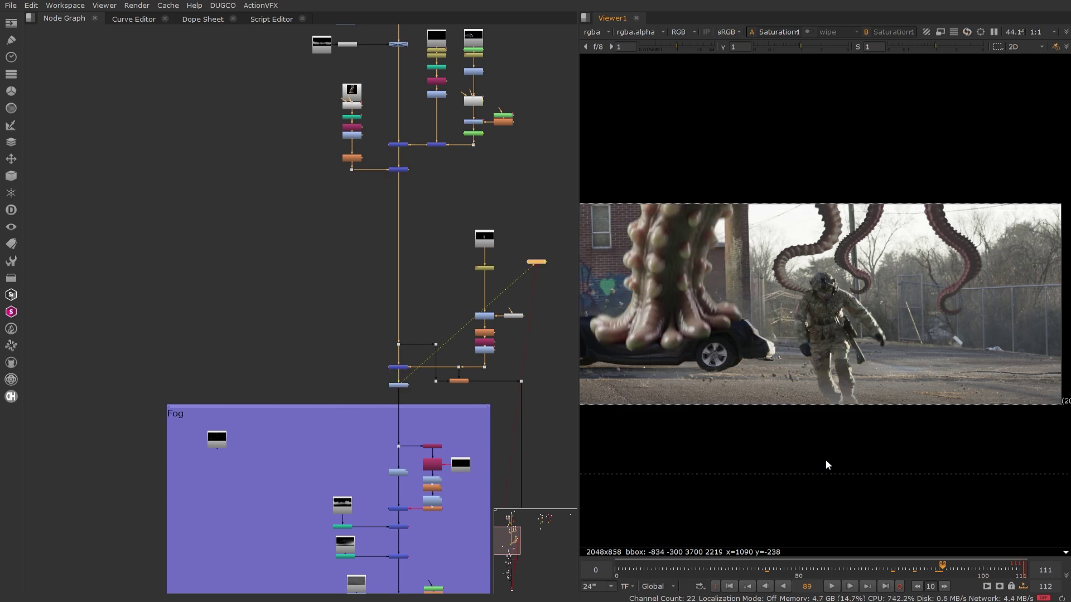
{"action": "scroll", "coordinate": [350, 132], "scroll_direction": "up", "scroll_amount": 6}
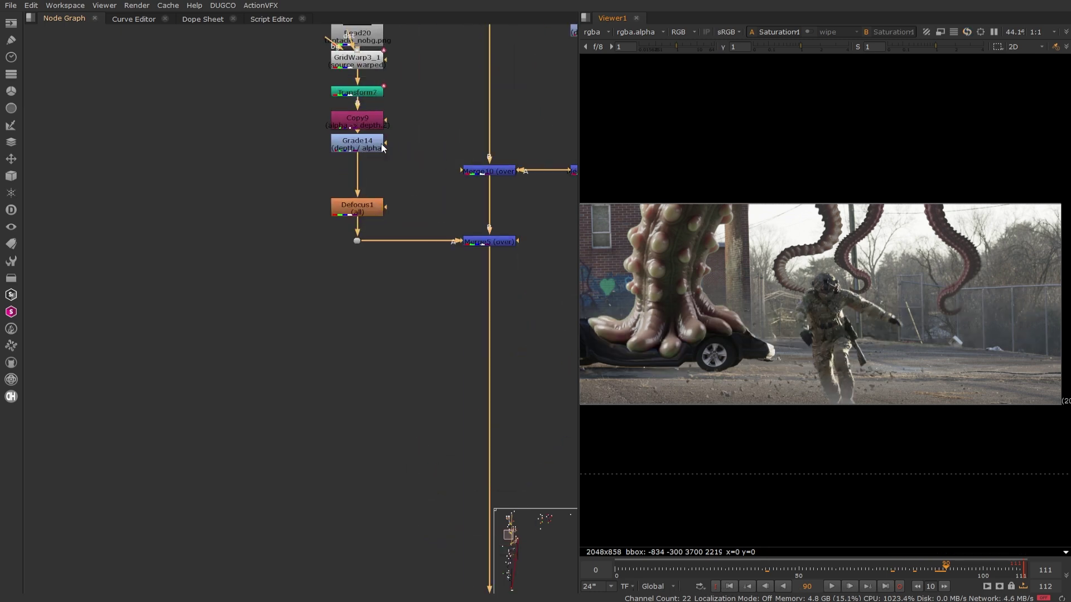
{"action": "middle_click_drag", "start_coordinate": [711, 279], "coordinate": [773, 297]}
{"action": "scroll", "coordinate": [761, 355], "scroll_direction": "up", "scroll_amount": 3}
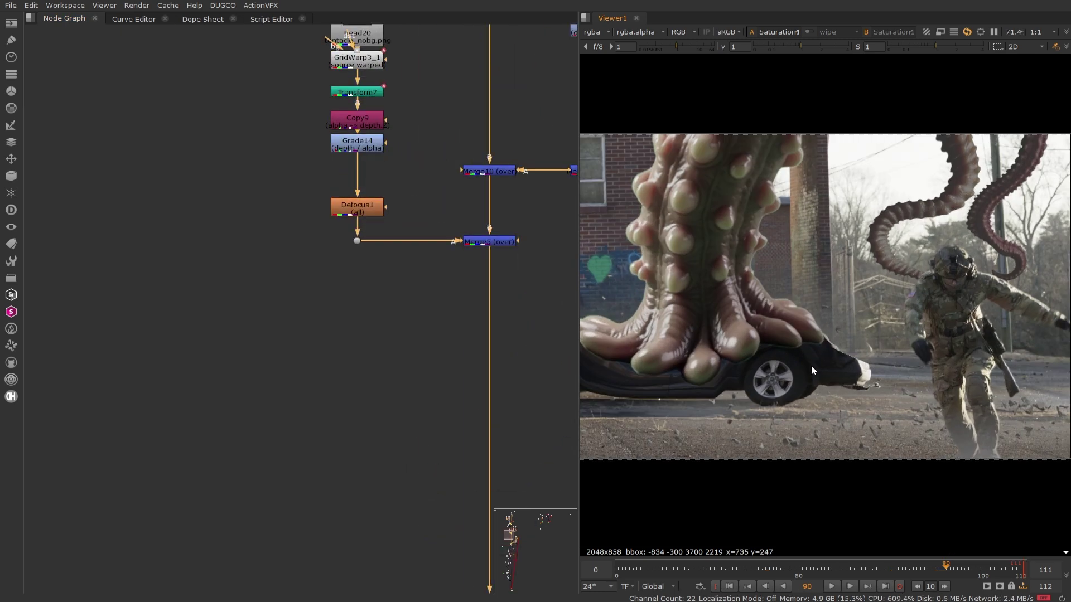
{"action": "middle_click_drag", "start_coordinate": [701, 335], "coordinate": [802, 368]}
{"action": "scroll", "coordinate": [825, 327], "scroll_direction": "down", "scroll_amount": 2}
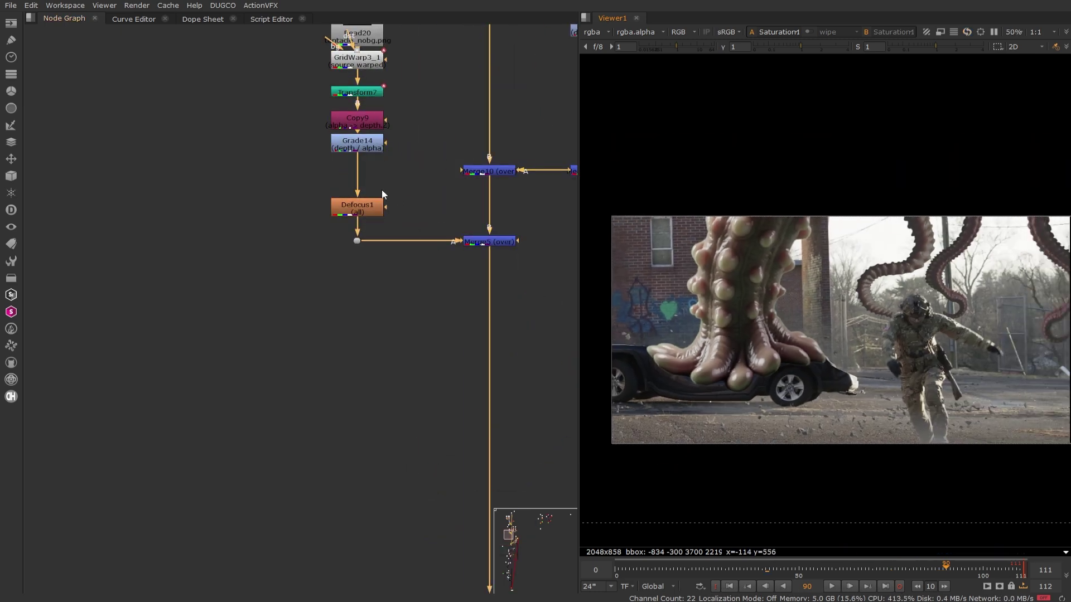
Step: Insert a Grade node between Grade14 and Defocus1 in the tentacle branch, with (un)premult by rgba.alpha
{"action": "scroll", "coordinate": [382, 190], "scroll_direction": "up", "scroll_amount": 3}
{"action": "scroll", "coordinate": [383, 163], "scroll_direction": "down", "scroll_amount": 2}
{"action": "middle_click_drag", "start_coordinate": [383, 162], "coordinate": [383, 265]}
{"action": "left_click", "coordinate": [330, 265]}
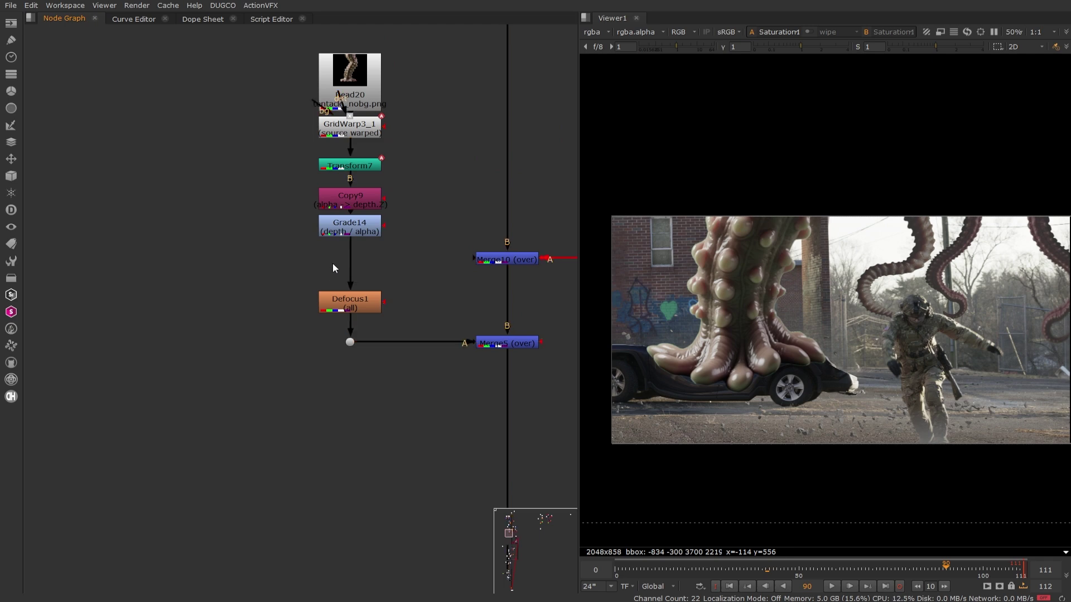
{"action": "key", "text": "g"}
{"action": "left_click_drag", "start_coordinate": [333, 268], "coordinate": [351, 265]}
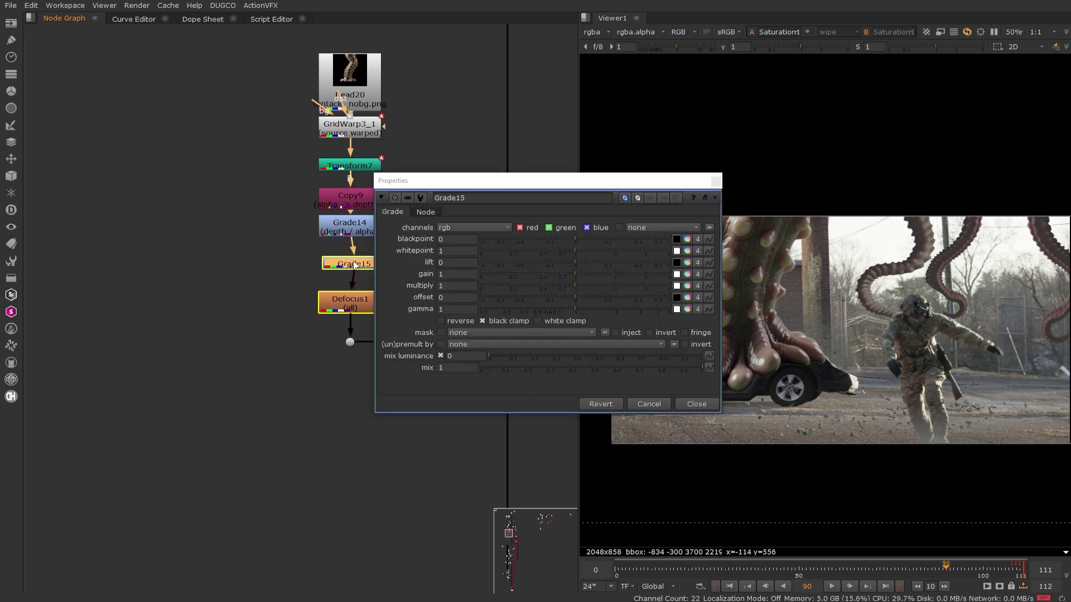
{"action": "left_click", "coordinate": [514, 344]}
{"action": "left_click", "coordinate": [491, 406]}
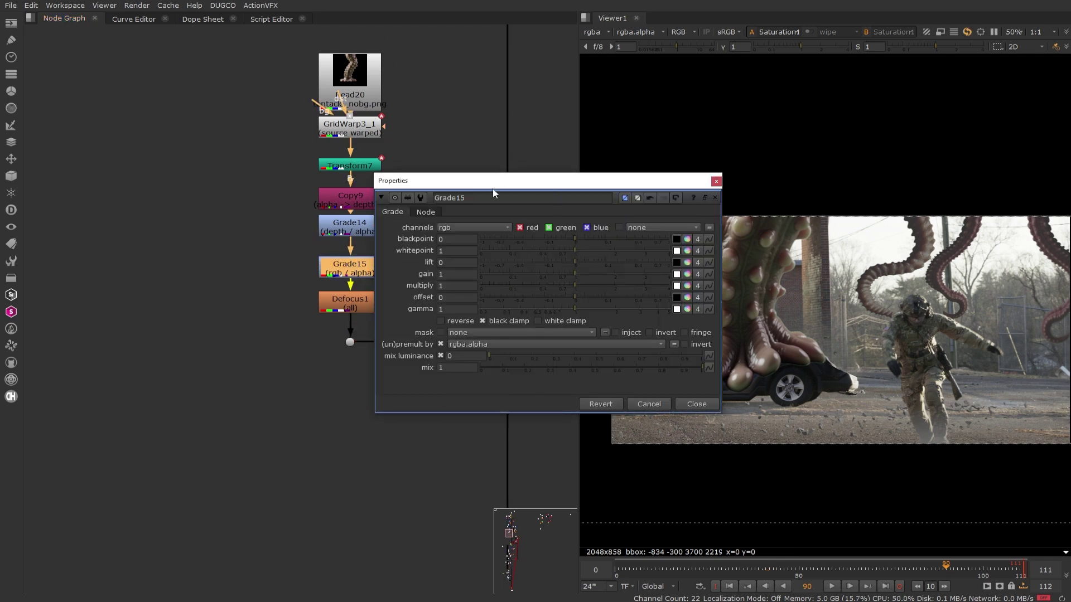
Step: Darken the large tentacle by setting multiply to 0.69 on Grade15, and dismiss its properties
{"action": "left_click_drag", "start_coordinate": [493, 193], "coordinate": [168, 97]}
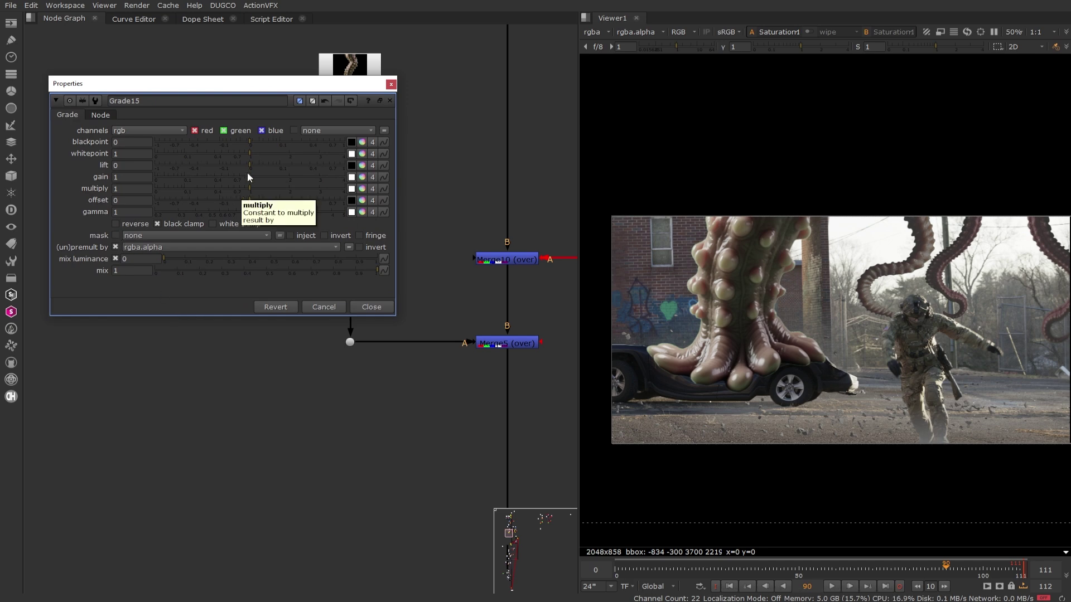
{"action": "mouse_move", "coordinate": [244, 190]}
{"action": "left_mouse_down"}
{"action": "mouse_move", "coordinate": [225, 188]}
{"action": "mouse_move", "coordinate": [233, 194]}
{"action": "left_mouse_up"}
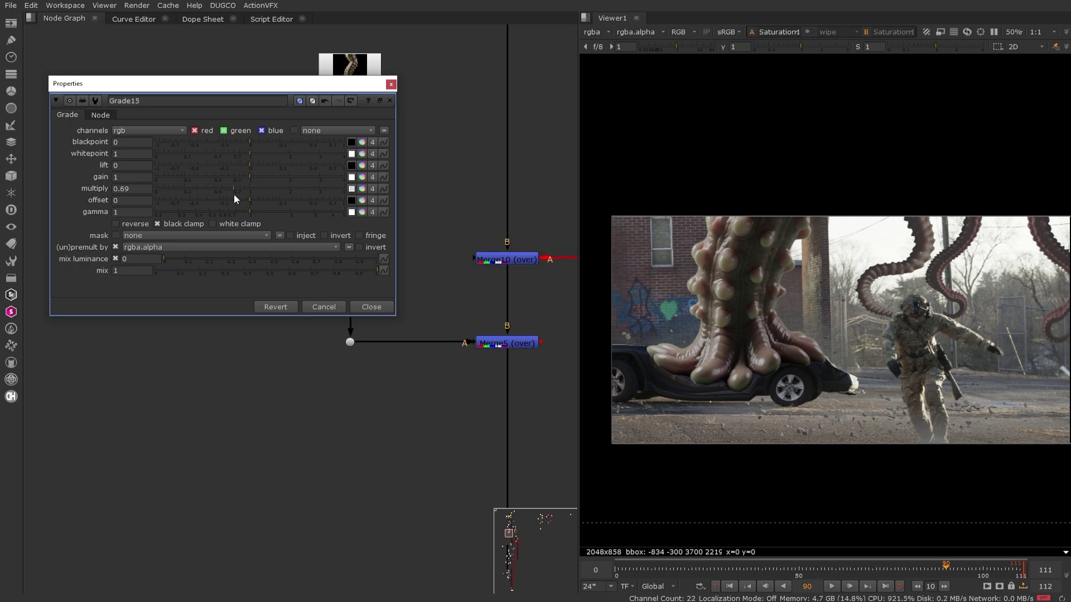
{"action": "left_click", "coordinate": [392, 309]}
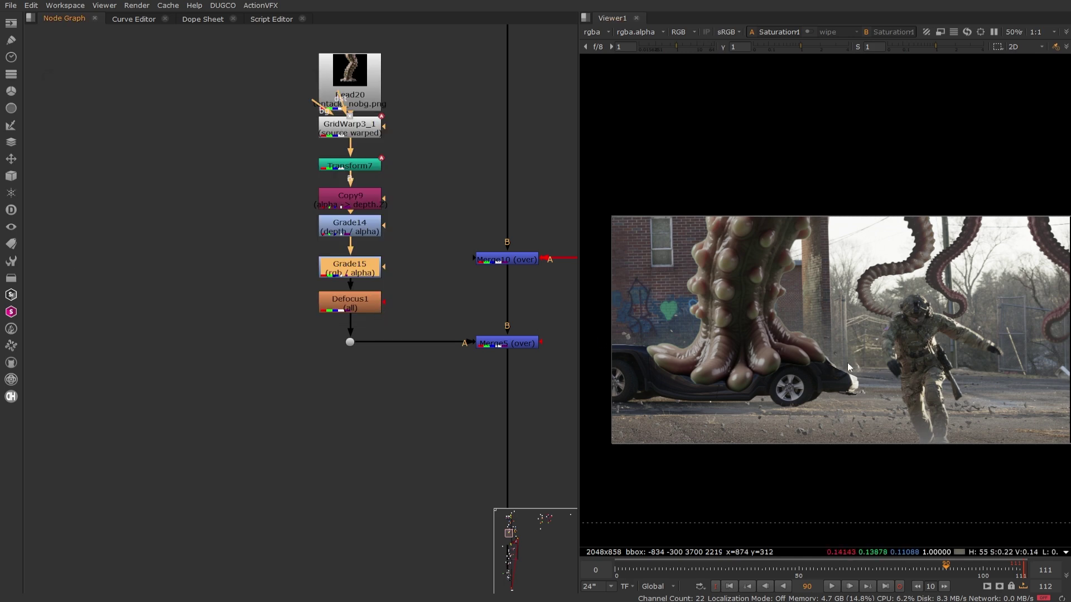
Step: Move Read20 up in the tentacle branch and insert a Mirror node between it and GridWarp3_1
{"action": "scroll", "coordinate": [847, 368], "scroll_direction": "up", "scroll_amount": 2}
{"action": "scroll", "coordinate": [841, 374], "scroll_direction": "down", "scroll_amount": 2}
{"action": "middle_click_drag", "start_coordinate": [405, 147], "coordinate": [404, 271]}
{"action": "left_click_drag", "start_coordinate": [358, 223], "coordinate": [359, 193]}
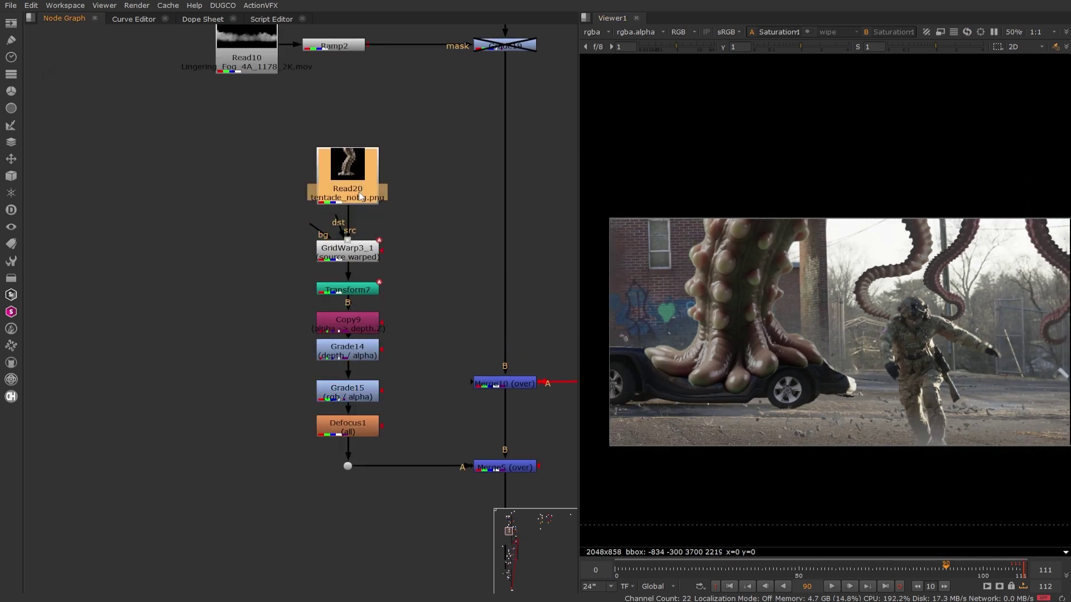
{"action": "key", "text": "Tab"}
{"action": "type", "text": "mir"}
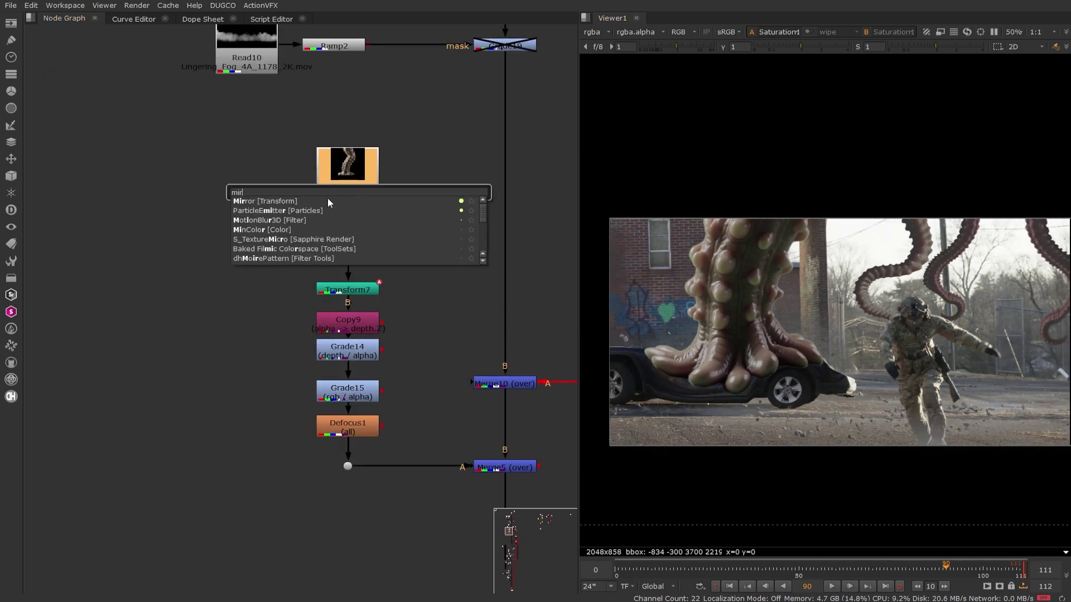
{"action": "left_click", "coordinate": [311, 201]}
Step: Flop the large tentacle horizontally with the Mirror node and dismiss its properties
{"action": "middle_click_drag", "start_coordinate": [934, 331], "coordinate": [851, 346]}
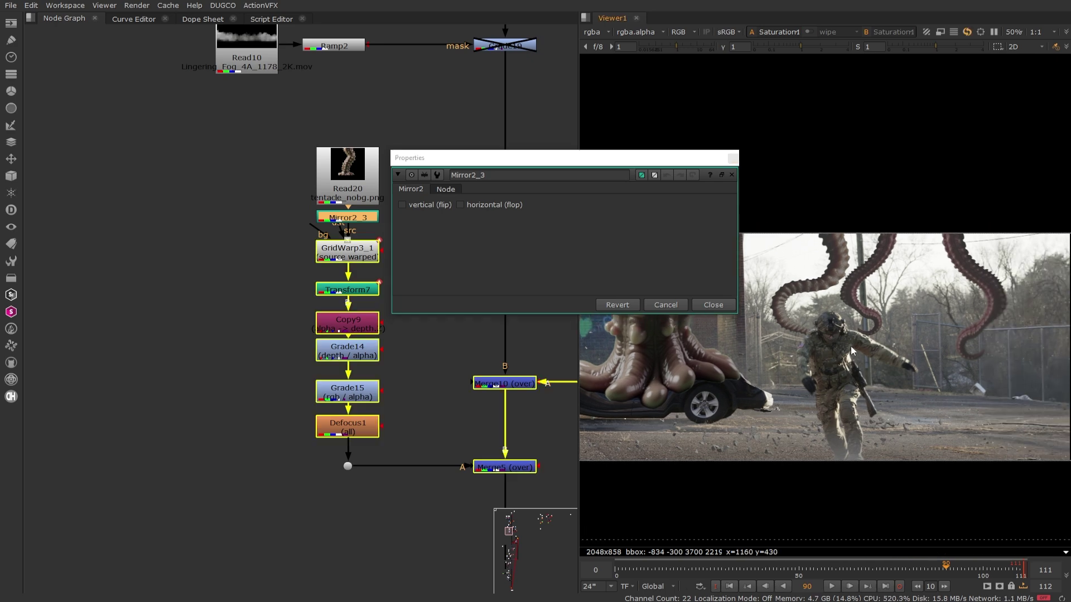
{"action": "middle_click_drag", "start_coordinate": [832, 301], "coordinate": [966, 302]}
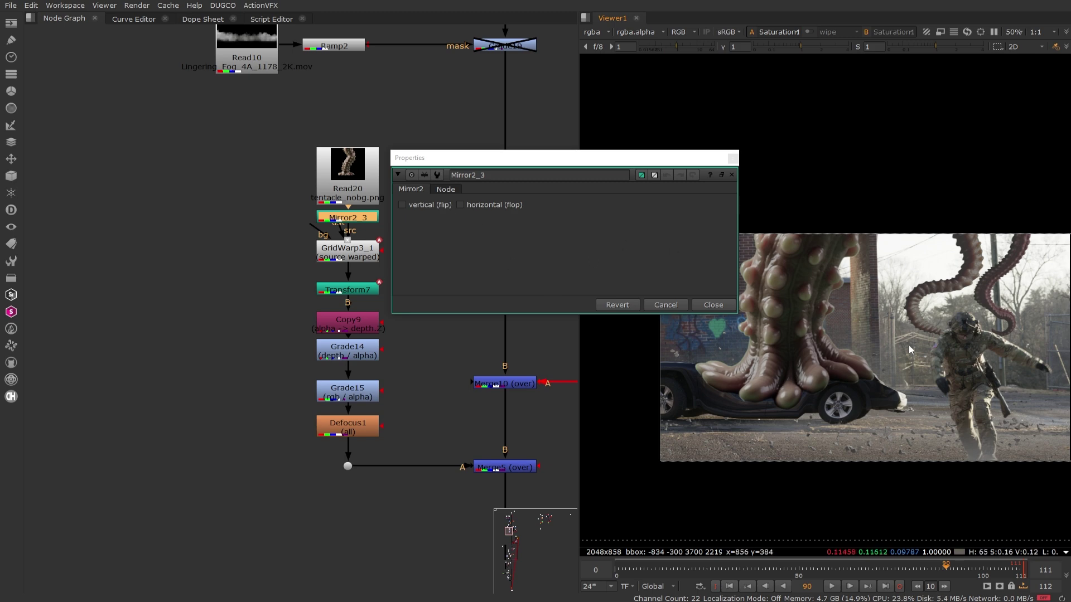
{"action": "left_click", "coordinate": [476, 206]}
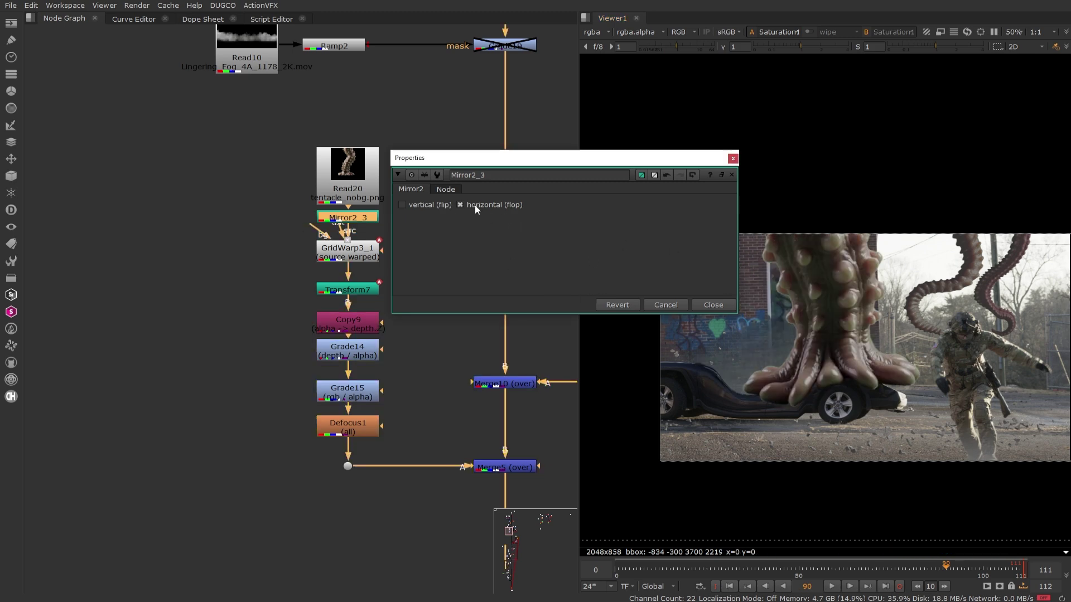
{"action": "left_click", "coordinate": [713, 305]}
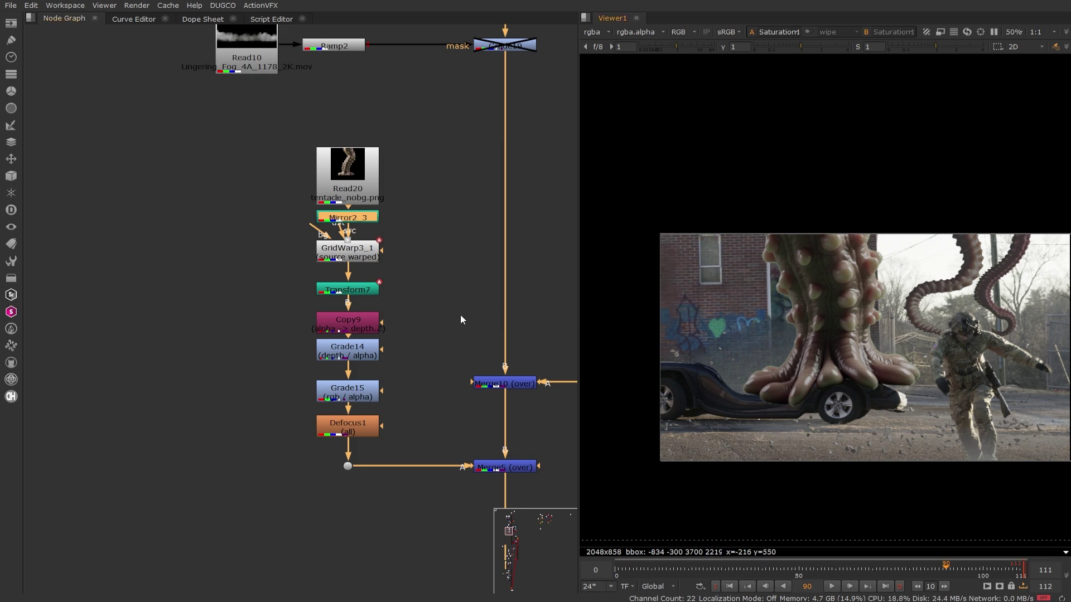
Step: Inspect the transform settings of Transform7 and dismiss its properties
{"action": "double_click", "coordinate": [353, 290]}
{"action": "left_click_drag", "start_coordinate": [567, 209], "coordinate": [327, 125]}
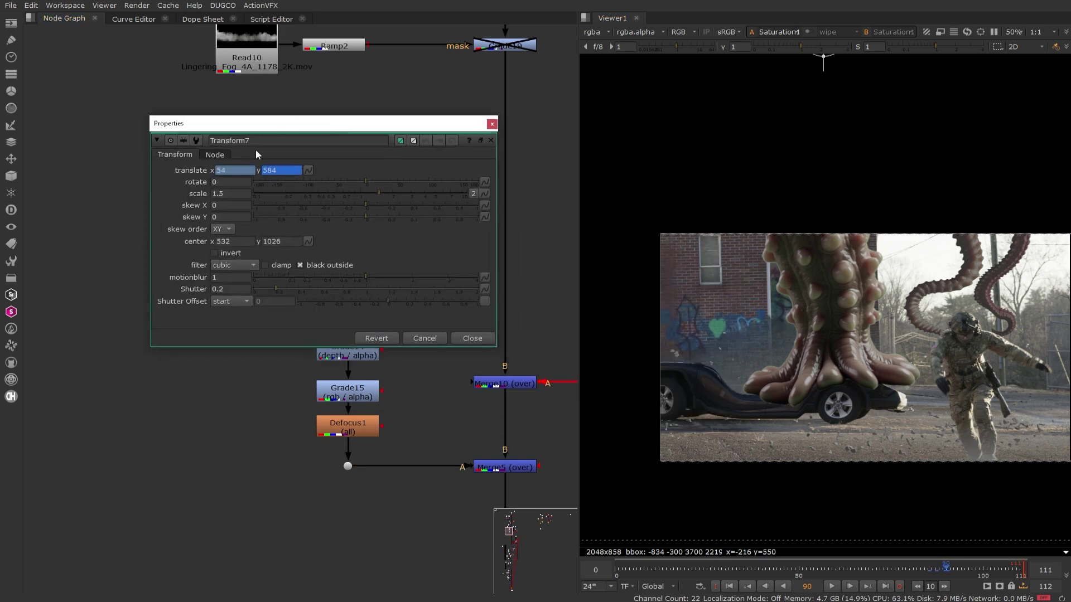
{"action": "left_click", "coordinate": [494, 338]}
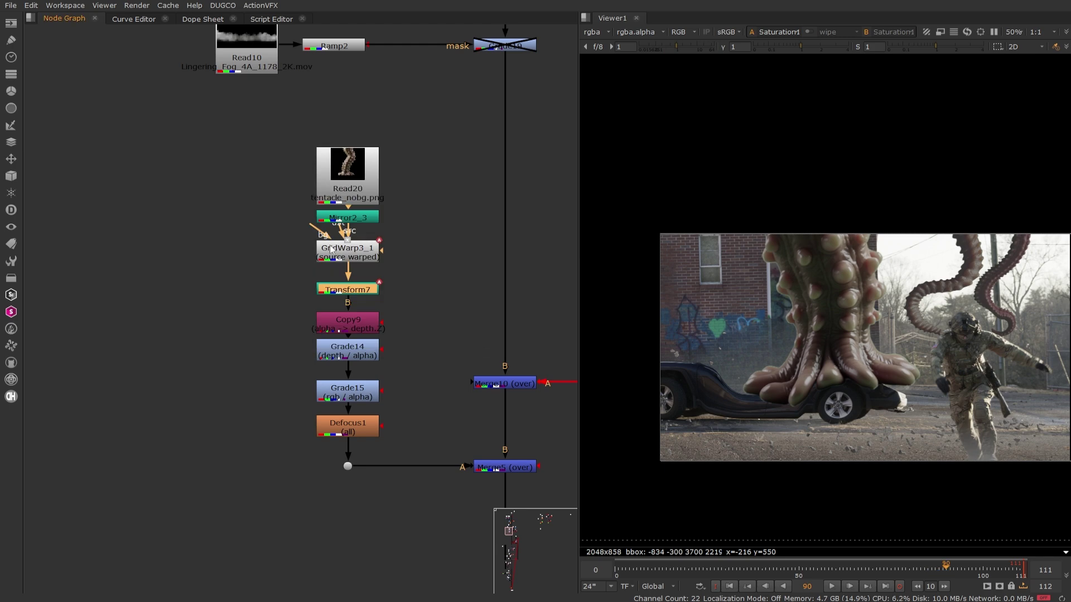
Step: Insert a Transform node between GridWarp3_1 and Transform7, spacing the nodes apart
{"action": "left_click", "coordinate": [360, 257]}
{"action": "key", "text": "t"}
{"action": "left_click_drag", "start_coordinate": [494, 198], "coordinate": [157, 321]}
{"action": "left_click", "coordinate": [493, 282]}
{"action": "left_click_drag", "start_coordinate": [358, 287], "coordinate": [358, 290]}
{"action": "left_click", "coordinate": [387, 283]}
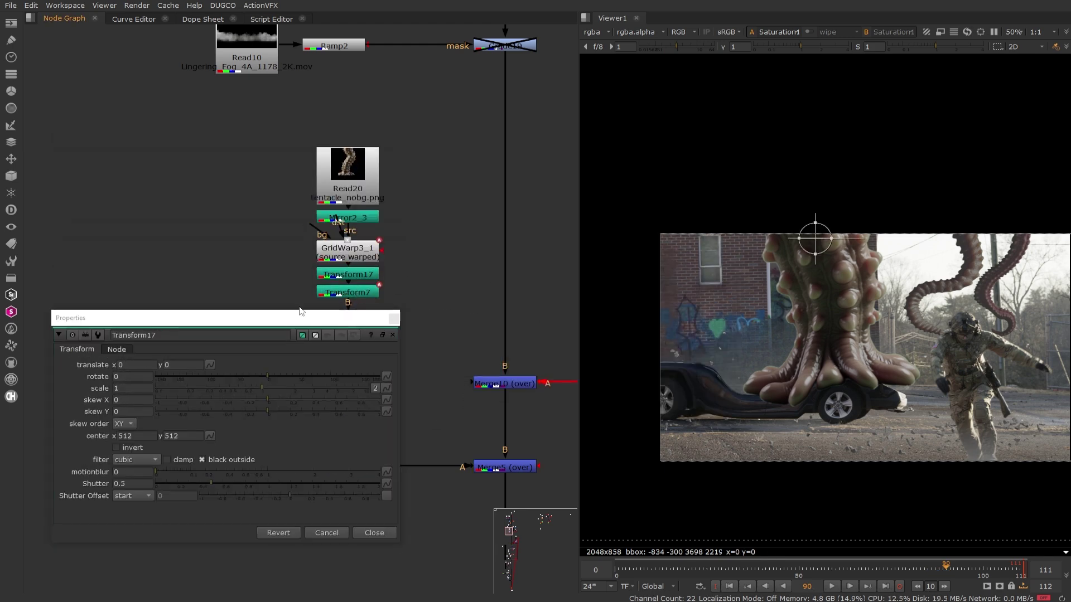
Step: Try shifting the large tentacle with a translate x of about -104 on Transform17, and remove that node
{"action": "type", "text": "-21"}
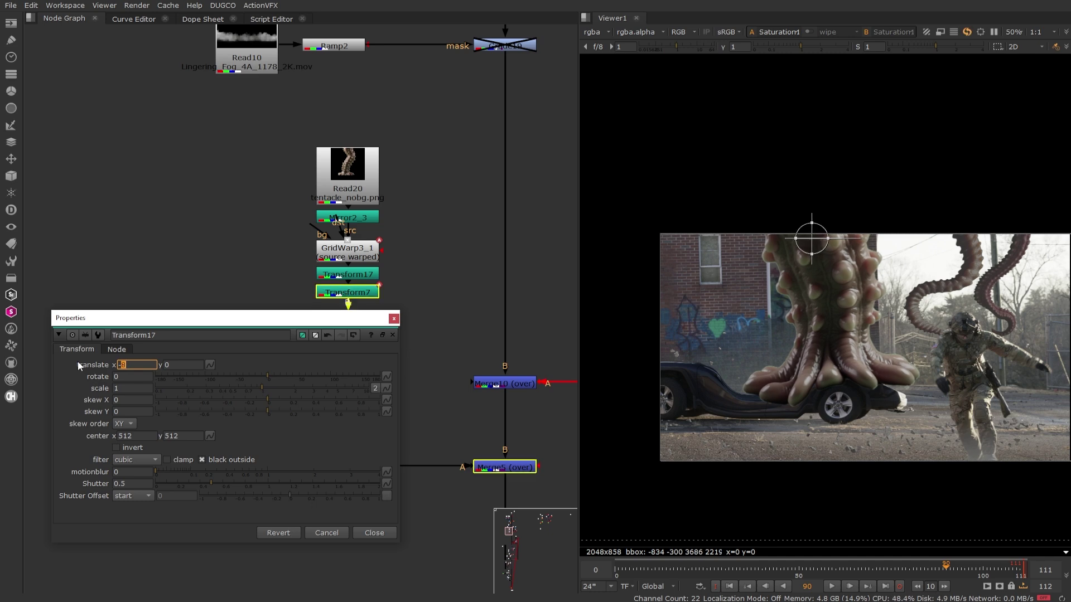
{"action": "key", "text": "Down"}
{"action": "key", "text": "Down"}
{"action": "key", "text": "Down"}
{"action": "key", "text": "Down"}
{"action": "key", "text": "Down"}
{"action": "key", "text": "Down"}
{"action": "key", "text": "Down"}
{"action": "key", "text": "Down"}
{"action": "key", "text": "Down"}
{"action": "key", "text": "Down"}
{"action": "key", "text": "Down"}
{"action": "key", "text": "Down"}
{"action": "key", "text": "Down"}
{"action": "key", "text": "Down"}
{"action": "key", "text": "Down"}
{"action": "key", "text": "Down"}
{"action": "key", "text": "Down"}
{"action": "key", "text": "Down"}
{"action": "key", "text": "Down"}
{"action": "key", "text": "Down"}
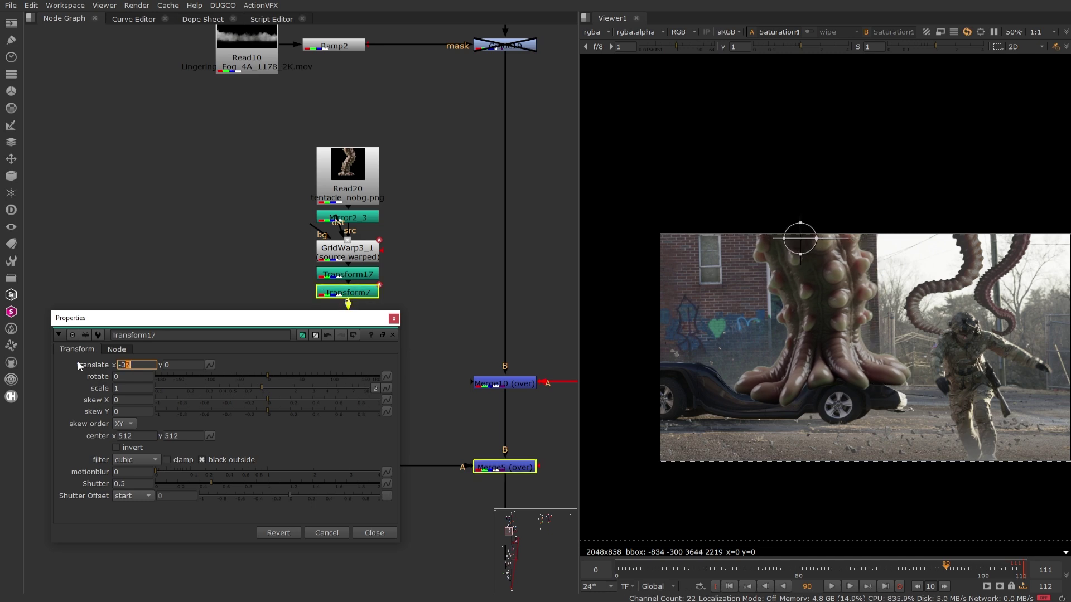
{"action": "key", "text": "Down"}
{"action": "key", "text": "Down"}
{"action": "key", "text": "Down"}
{"action": "key", "text": "Down"}
{"action": "key", "text": "Down"}
{"action": "key", "text": "Down"}
{"action": "key", "text": "Down"}
{"action": "key", "text": "Down"}
{"action": "key", "text": "Down"}
{"action": "key", "text": "Down"}
{"action": "key", "text": "Down"}
{"action": "key", "text": "Down"}
{"action": "key", "text": "Down"}
{"action": "key", "text": "Down"}
{"action": "key", "text": "Down"}
{"action": "key", "text": "Down"}
{"action": "key", "text": "Down"}
{"action": "key", "text": "Down"}
{"action": "key", "text": "Down"}
{"action": "key", "text": "Down"}
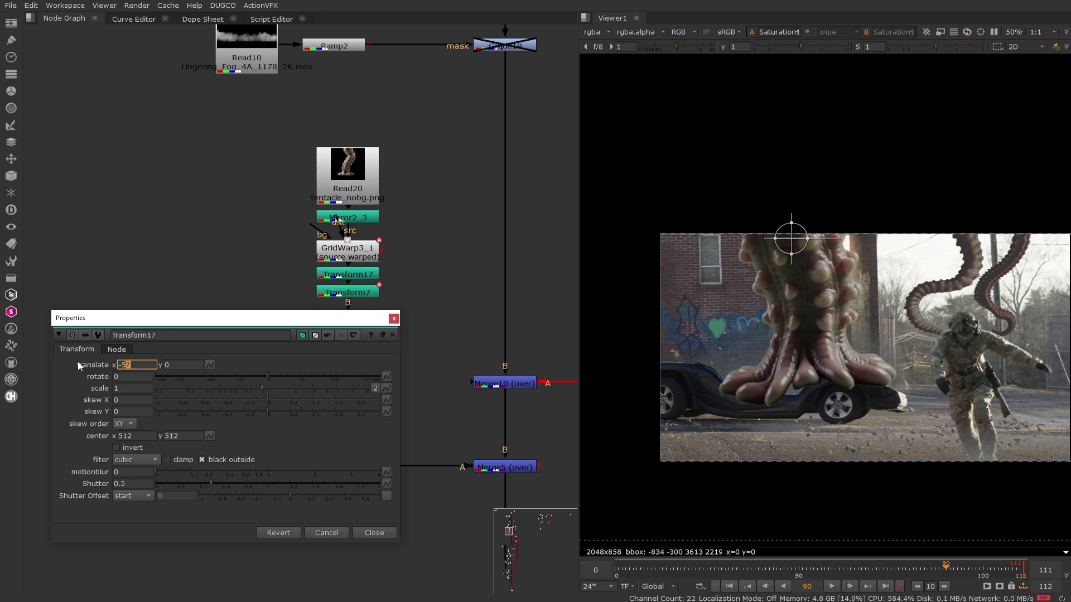
{"action": "key", "text": "Down"}
{"action": "key", "text": "Down"}
{"action": "key", "text": "Down"}
{"action": "key", "text": "Down"}
{"action": "key", "text": "Down"}
{"action": "key", "text": "Down"}
{"action": "key", "text": "Down"}
{"action": "key", "text": "Down"}
{"action": "key", "text": "Down"}
{"action": "key", "text": "Down"}
{"action": "key", "text": "Down"}
{"action": "key", "text": "Down"}
{"action": "key", "text": "Down"}
{"action": "key", "text": "Down"}
{"action": "key", "text": "Down"}
{"action": "key", "text": "Down"}
{"action": "key", "text": "Down"}
{"action": "key", "text": "Down"}
{"action": "key", "text": "Down"}
{"action": "key", "text": "Down"}
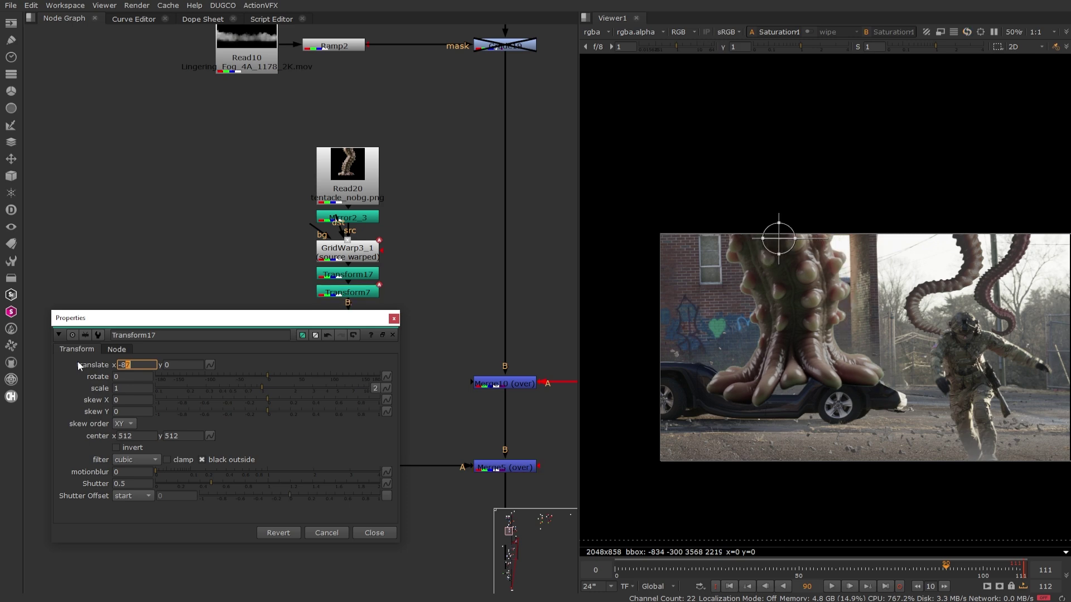
{"action": "key", "text": "Down"}
{"action": "key", "text": "Down"}
{"action": "key", "text": "Down"}
{"action": "key", "text": "Down"}
{"action": "key", "text": "Down"}
{"action": "key", "text": "Down"}
{"action": "key", "text": "Down"}
{"action": "key", "text": "Down"}
{"action": "key", "text": "Down"}
{"action": "key", "text": "Down"}
{"action": "key", "text": "Down"}
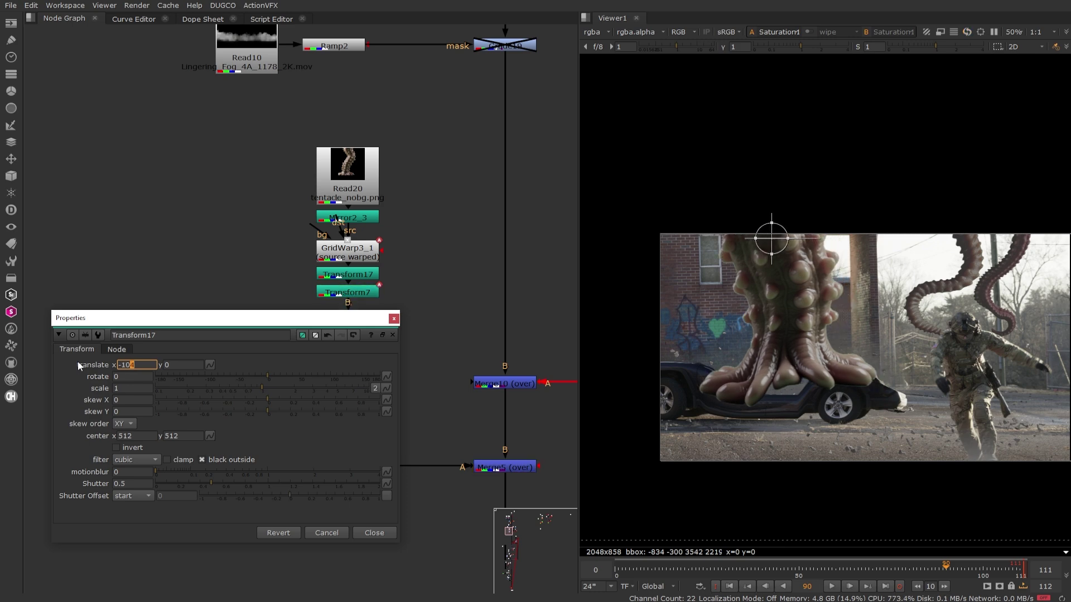
{"action": "left_click", "coordinate": [396, 319]}
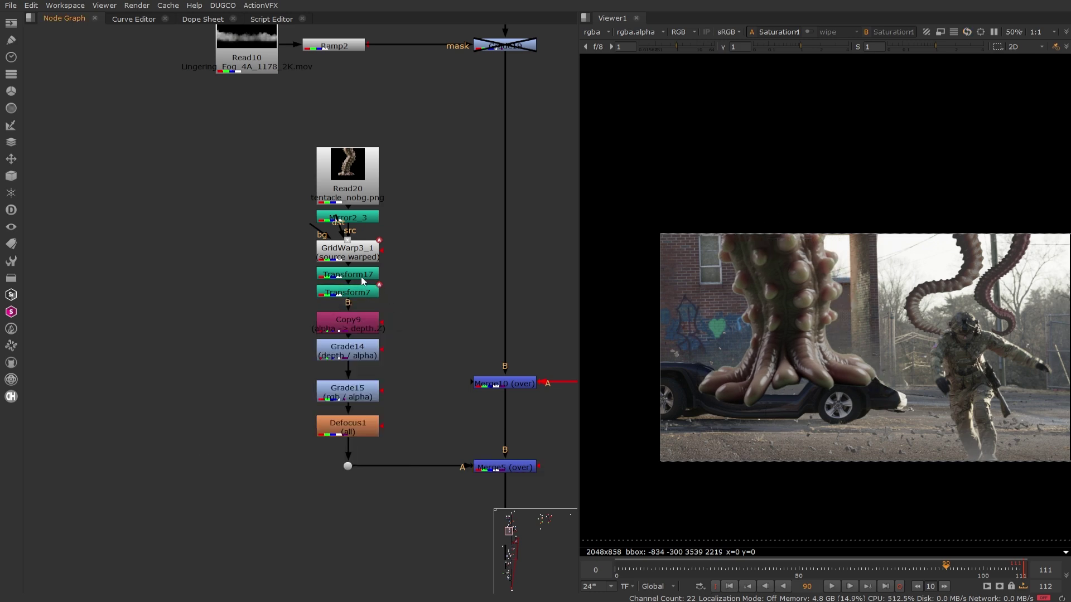
{"action": "left_click", "coordinate": [360, 276]}
{"action": "key", "text": "ctrl+x"}
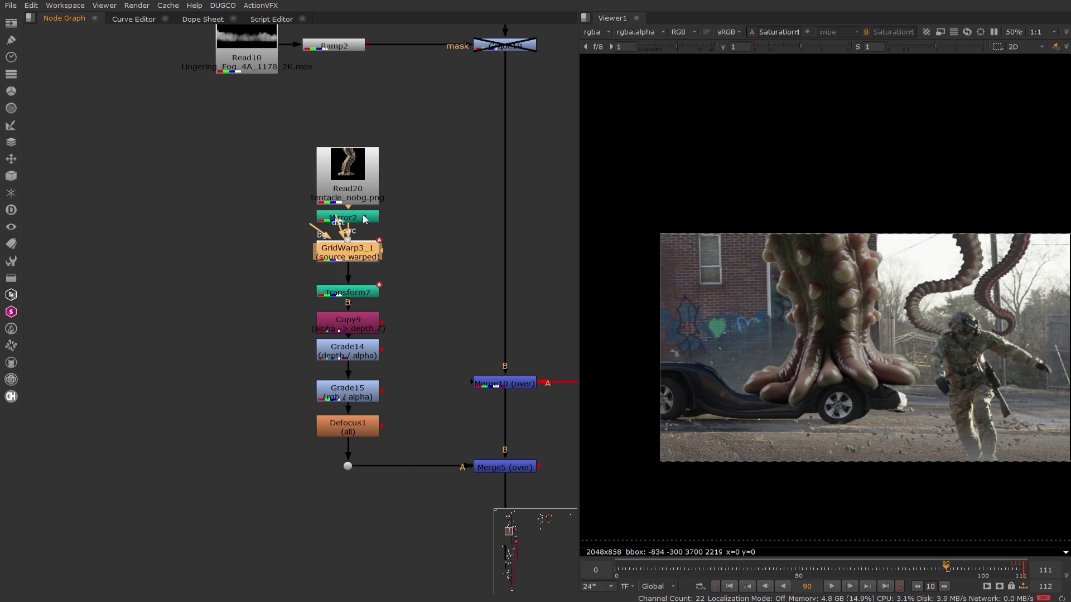
Step: Move Read20 and Mirror2_3 up together to make room above GridWarp3_1
{"action": "left_click", "coordinate": [361, 215]}
{"action": "left_click", "coordinate": [359, 186], "text": "shift"}
{"action": "left_click_drag", "start_coordinate": [359, 186], "coordinate": [359, 162]}
{"action": "left_click", "coordinate": [412, 216]}
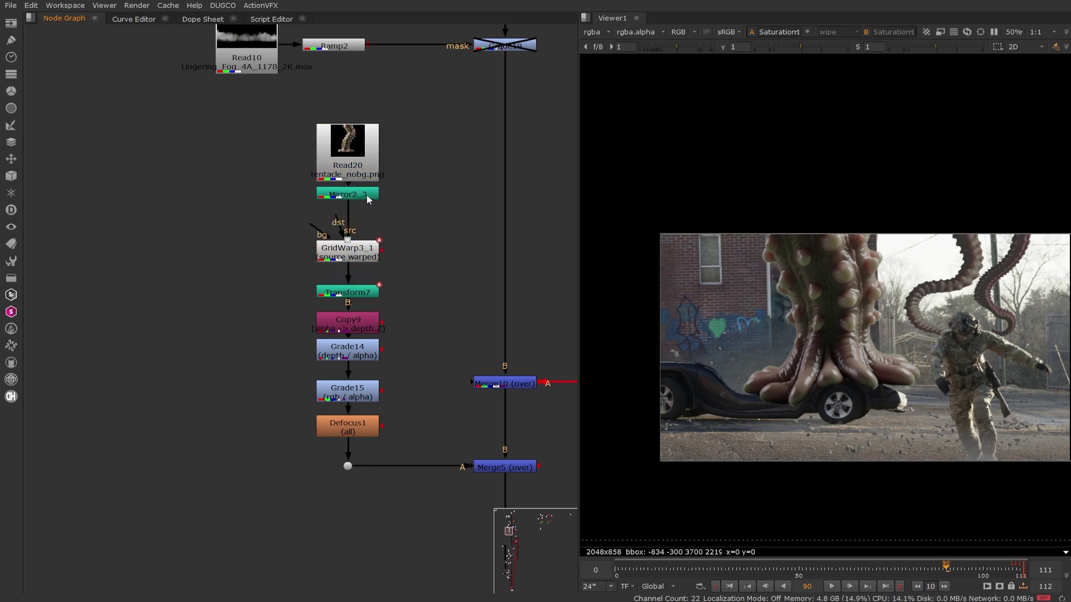
Step: Add a Transform node directly after Mirror2_3, ahead of GridWarp3_1
{"action": "left_click", "coordinate": [349, 196]}
{"action": "left_click", "coordinate": [390, 212]}
{"action": "left_click_drag", "start_coordinate": [364, 246], "coordinate": [365, 252]}
{"action": "left_click", "coordinate": [427, 261]}
{"action": "key", "text": "t"}
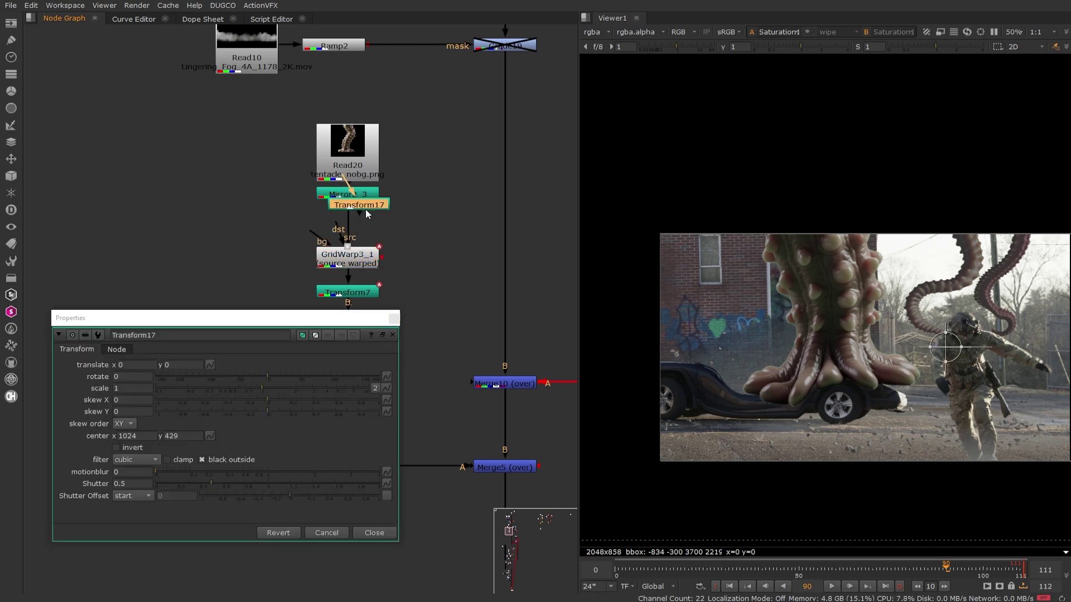
Step: View the output of Transform17, examine the whole flopped tentacle, and dismiss the node's properties
{"action": "key", "text": "1"}
{"action": "left_click", "coordinate": [392, 224]}
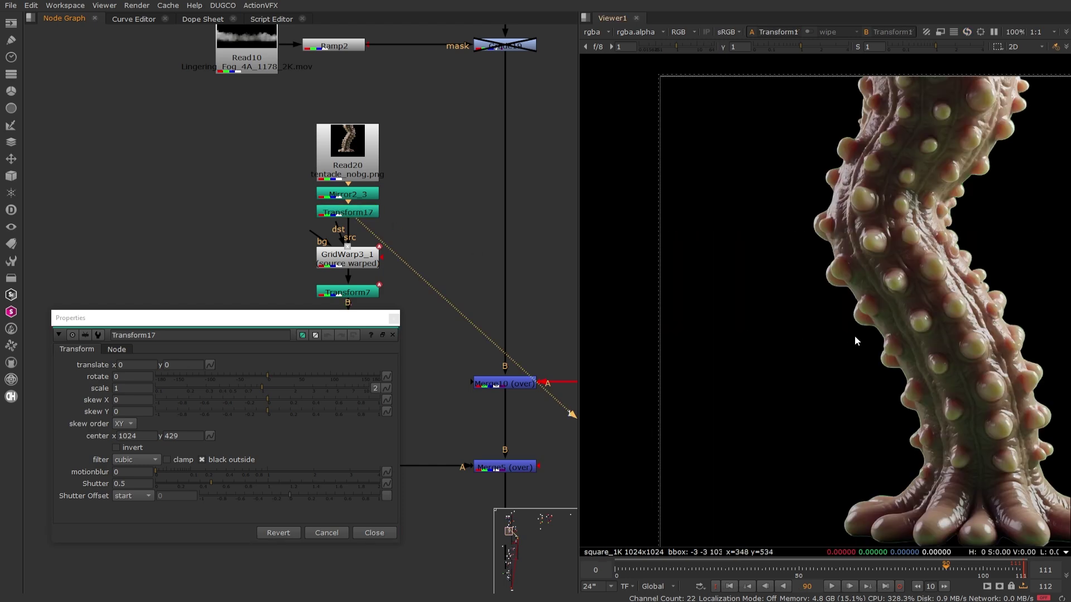
{"action": "scroll", "coordinate": [855, 336], "scroll_direction": "down", "scroll_amount": 2}
{"action": "middle_click_drag", "start_coordinate": [854, 336], "coordinate": [740, 307]}
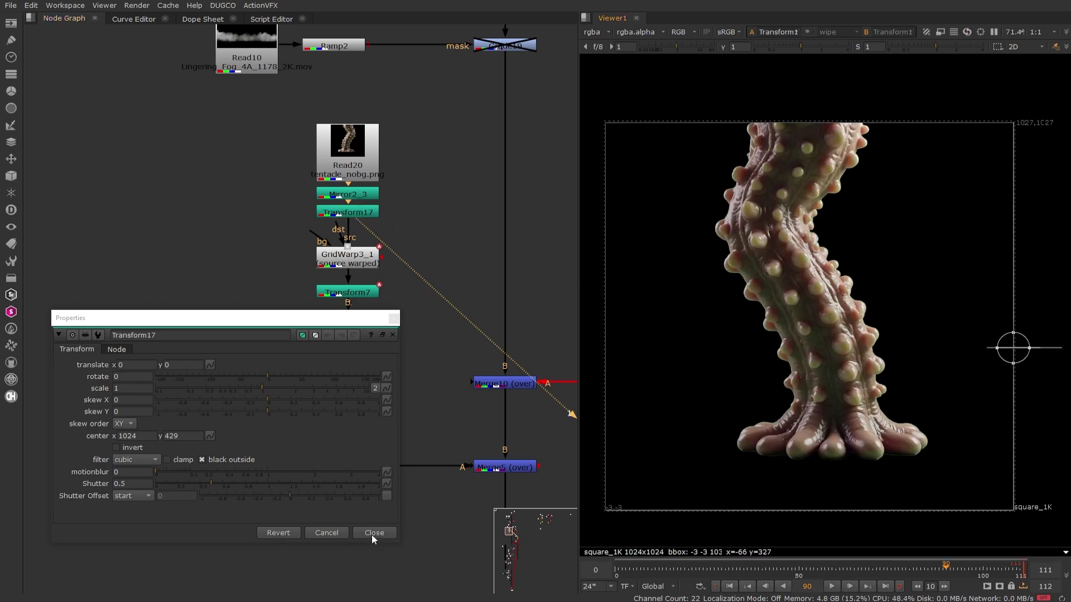
{"action": "left_click", "coordinate": [372, 533]}
Step: View the output of Merge5 and examine up close where the tentacle meets the crushed car
{"action": "left_click", "coordinate": [366, 257]}
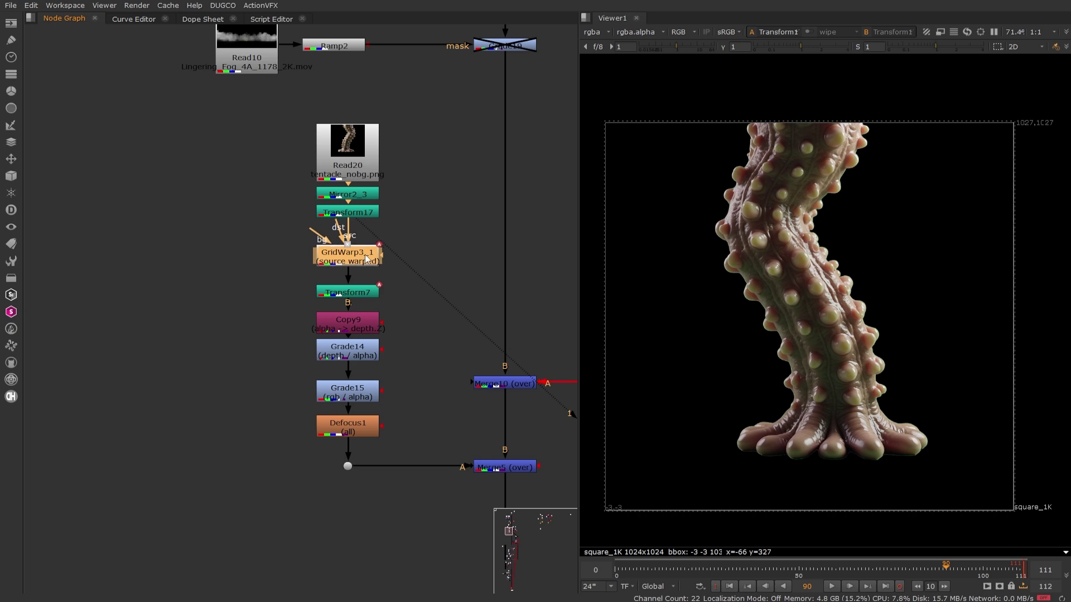
{"action": "left_click", "coordinate": [505, 467]}
{"action": "key", "text": "1"}
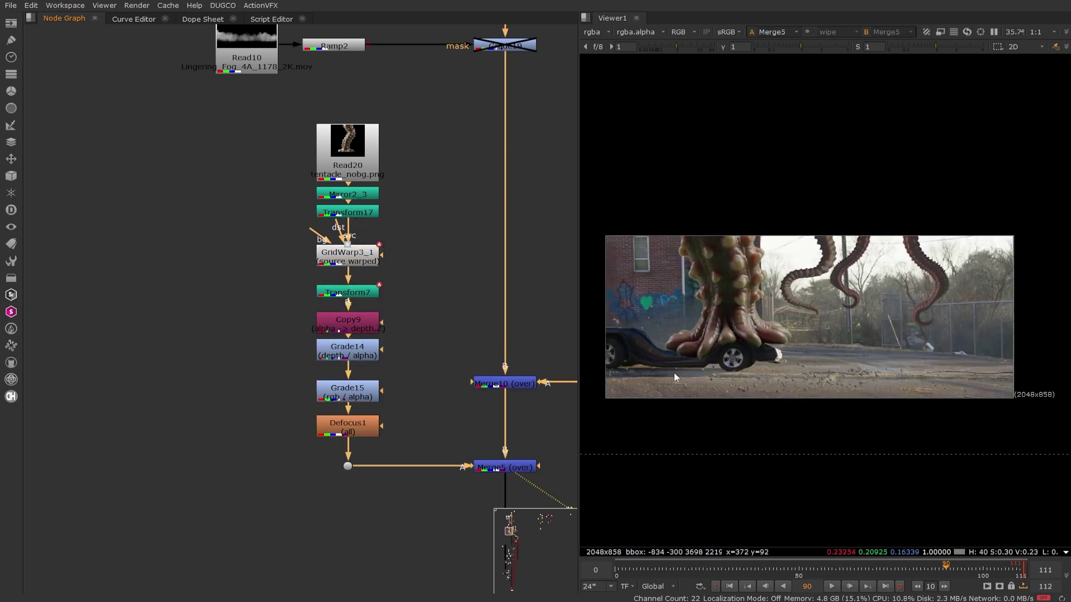
{"action": "scroll", "coordinate": [692, 329], "scroll_direction": "up", "scroll_amount": 5}
Step: Set Transform17's translate x to -129 to shift the large tentacle across the car, and dismiss the node's properties
{"action": "double_click", "coordinate": [348, 212]}
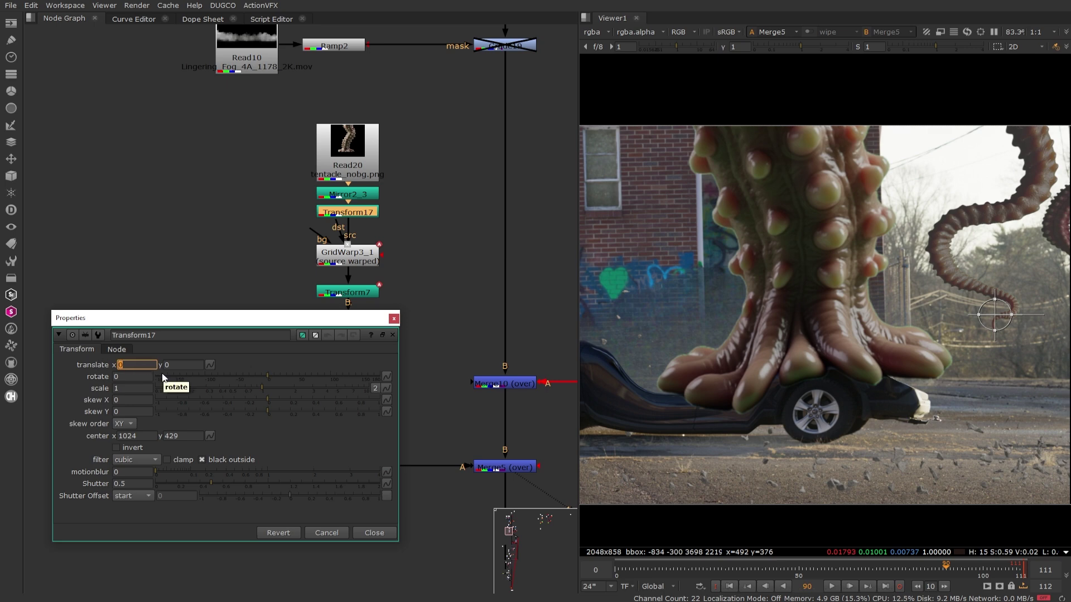
{"action": "type", "text": "-18"}
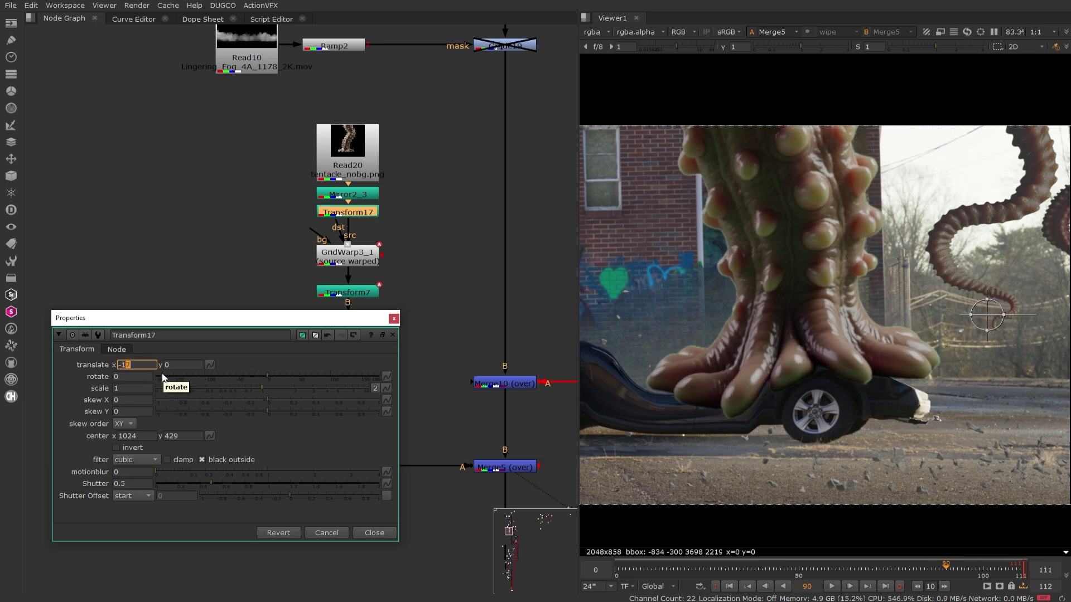
{"action": "key", "text": "Down"}
{"action": "key", "text": "Down"}
{"action": "key", "text": "Down"}
{"action": "key", "text": "Down"}
{"action": "key", "text": "Down"}
{"action": "key", "text": "Down"}
{"action": "key", "text": "Down"}
{"action": "key", "text": "Down"}
{"action": "key", "text": "Down"}
{"action": "key", "text": "Down"}
{"action": "key", "text": "Down"}
{"action": "key", "text": "Down"}
{"action": "key", "text": "Down"}
{"action": "key", "text": "Down"}
{"action": "key", "text": "Down"}
{"action": "key", "text": "Down"}
{"action": "key", "text": "Down"}
{"action": "key", "text": "Down"}
{"action": "key", "text": "Down"}
{"action": "key", "text": "Down"}
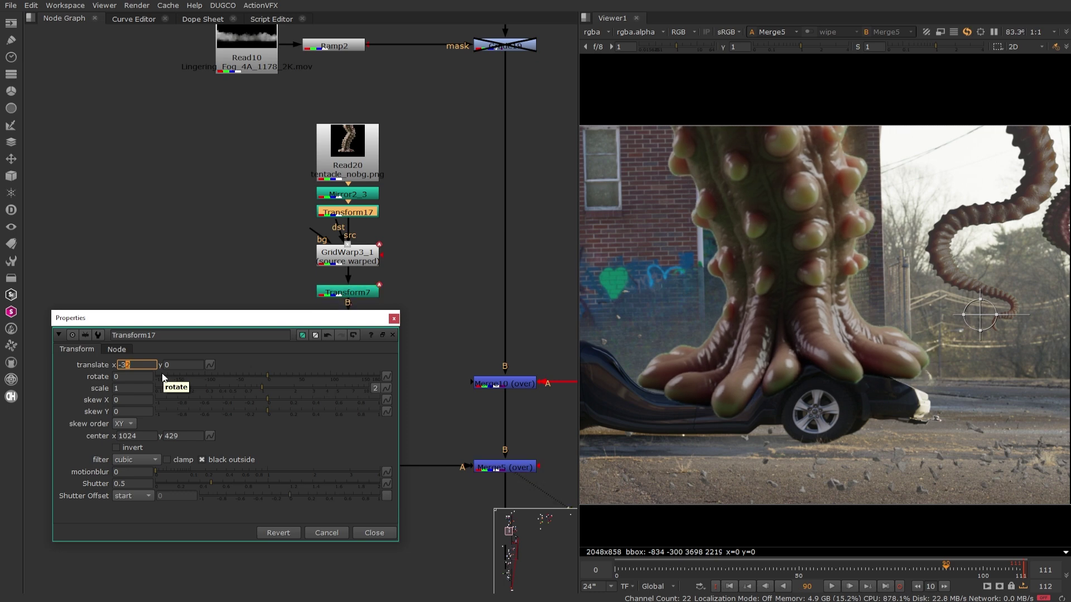
{"action": "key", "text": "Down"}
{"action": "key", "text": "Down"}
{"action": "key", "text": "Down"}
{"action": "key", "text": "Down"}
{"action": "key", "text": "Down"}
{"action": "key", "text": "Down"}
{"action": "key", "text": "Down"}
{"action": "key", "text": "Down"}
{"action": "key", "text": "Down"}
{"action": "key", "text": "Down"}
{"action": "key", "text": "Down"}
{"action": "key", "text": "Down"}
{"action": "key", "text": "Down"}
{"action": "key", "text": "Down"}
{"action": "key", "text": "Down"}
{"action": "key", "text": "Down"}
{"action": "key", "text": "Down"}
{"action": "key", "text": "Down"}
{"action": "key", "text": "Down"}
{"action": "key", "text": "Down"}
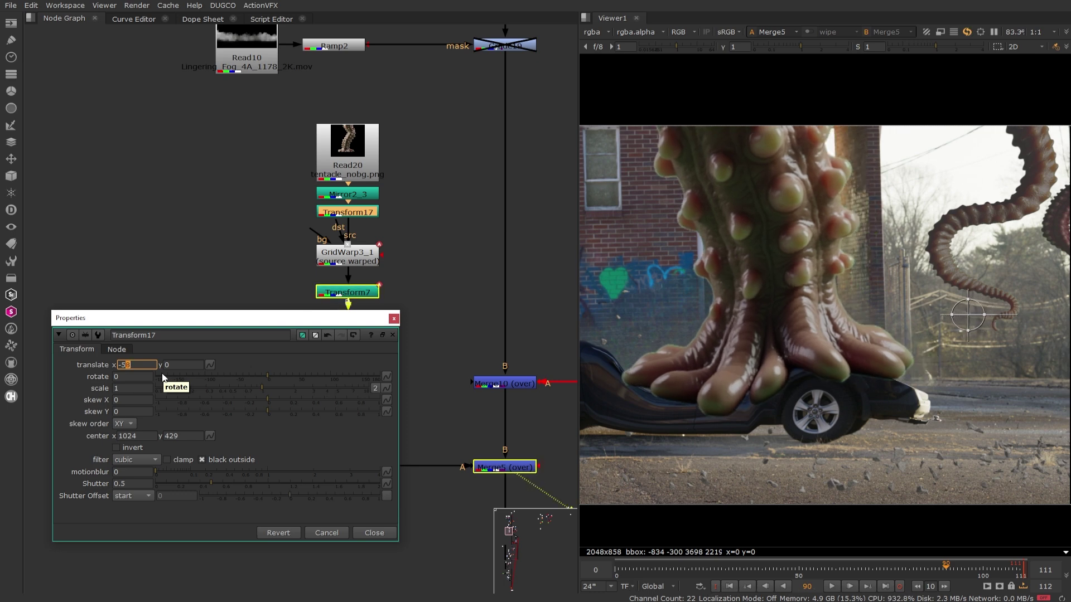
{"action": "key", "text": "Down"}
{"action": "key", "text": "Down"}
{"action": "key", "text": "Down"}
{"action": "key", "text": "Down"}
{"action": "key", "text": "Down"}
{"action": "key", "text": "Down"}
{"action": "key", "text": "Down"}
{"action": "key", "text": "Down"}
{"action": "key", "text": "Down"}
{"action": "key", "text": "Down"}
{"action": "key", "text": "Down"}
{"action": "key", "text": "Down"}
{"action": "key", "text": "Down"}
{"action": "key", "text": "Down"}
{"action": "key", "text": "Down"}
{"action": "key", "text": "Down"}
{"action": "key", "text": "Down"}
{"action": "key", "text": "Down"}
{"action": "key", "text": "Down"}
{"action": "key", "text": "Down"}
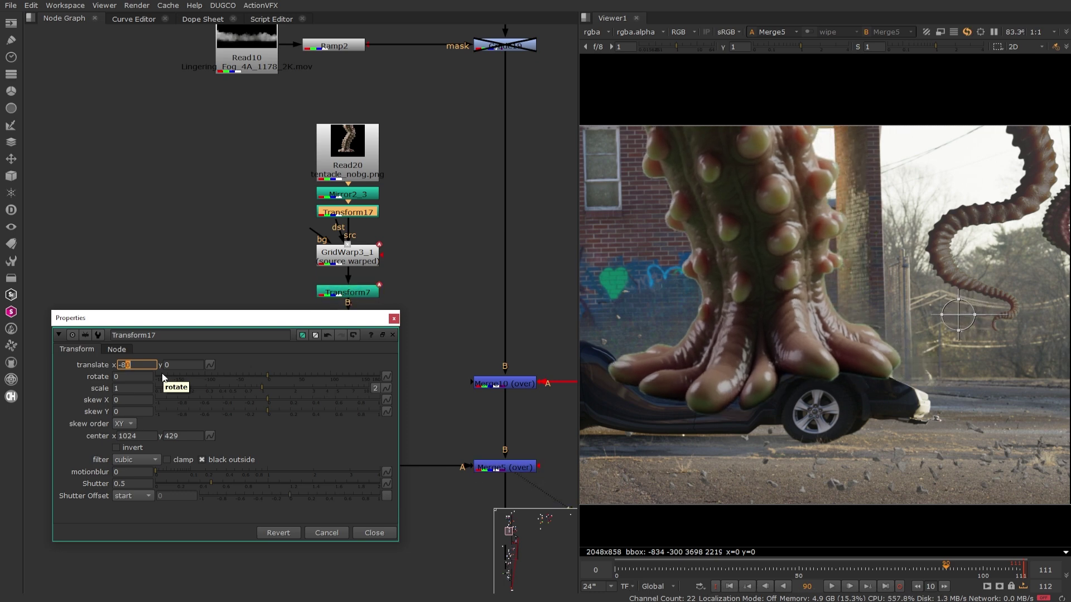
{"action": "key", "text": "Down"}
{"action": "key", "text": "Down"}
{"action": "key", "text": "Down"}
{"action": "key", "text": "Down"}
{"action": "key", "text": "Down"}
{"action": "key", "text": "Down"}
{"action": "key", "text": "Down"}
{"action": "key", "text": "Down"}
{"action": "key", "text": "Down"}
{"action": "key", "text": "Down"}
{"action": "key", "text": "Down"}
{"action": "key", "text": "Down"}
{"action": "key", "text": "Down"}
{"action": "key", "text": "Down"}
{"action": "key", "text": "Down"}
{"action": "key", "text": "Down"}
{"action": "key", "text": "Down"}
{"action": "key", "text": "Down"}
{"action": "key", "text": "Down"}
{"action": "key", "text": "Down"}
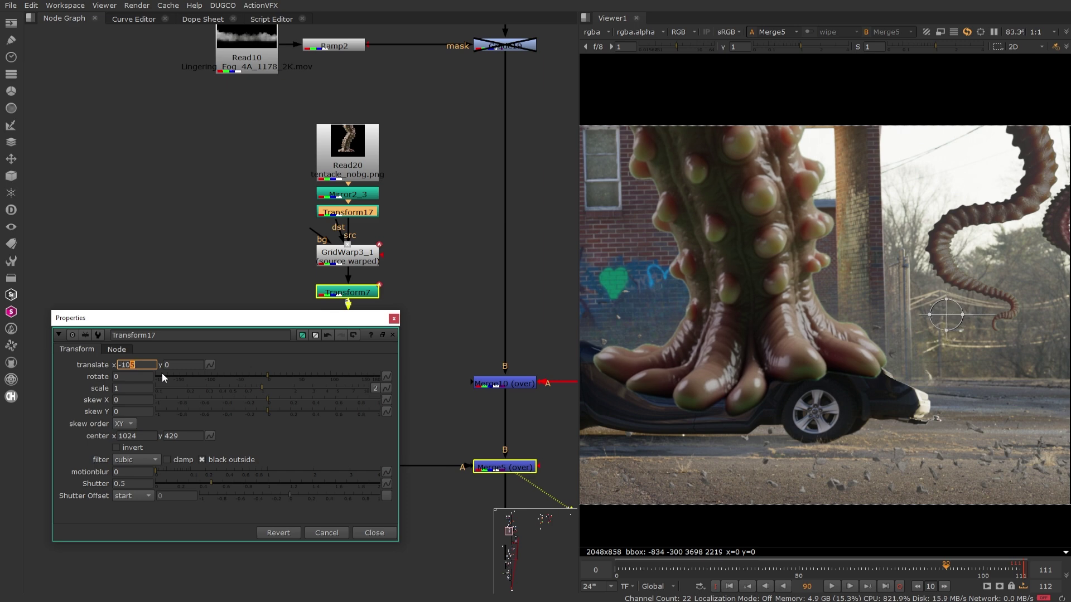
{"action": "key", "text": "Down"}
{"action": "key", "text": "Down"}
{"action": "key", "text": "Down"}
{"action": "key", "text": "Down"}
{"action": "key", "text": "Down"}
{"action": "key", "text": "Down"}
{"action": "key", "text": "Down"}
{"action": "key", "text": "Down"}
{"action": "key", "text": "Down"}
{"action": "key", "text": "Down"}
{"action": "key", "text": "Down"}
{"action": "key", "text": "Down"}
{"action": "key", "text": "Down"}
{"action": "key", "text": "Down"}
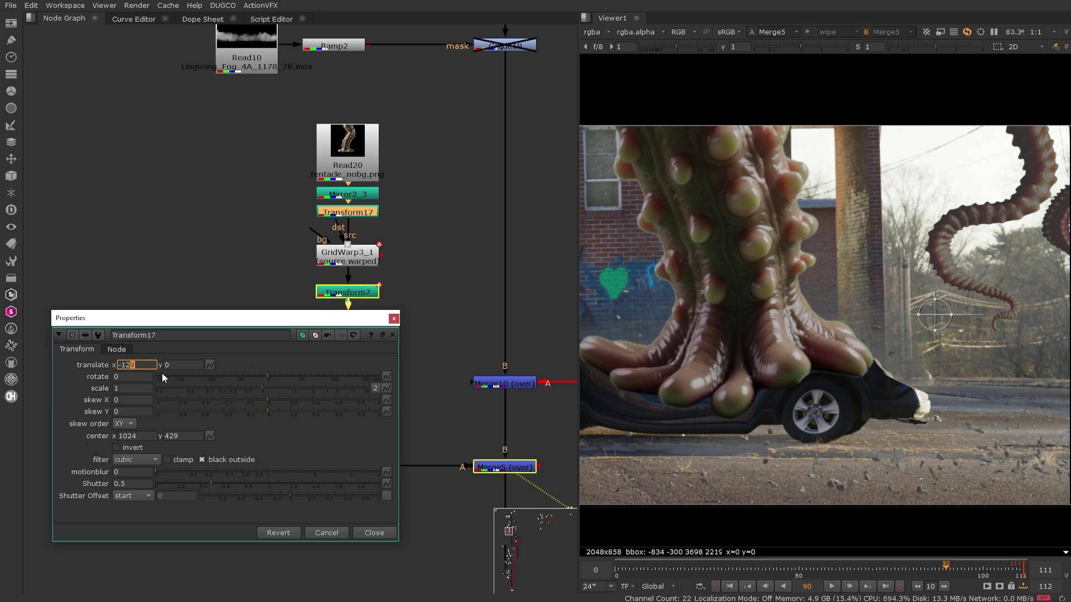
{"action": "scroll", "coordinate": [714, 396], "scroll_direction": "down", "scroll_amount": 2}
{"action": "scroll", "coordinate": [765, 386], "scroll_direction": "up", "scroll_amount": 2}
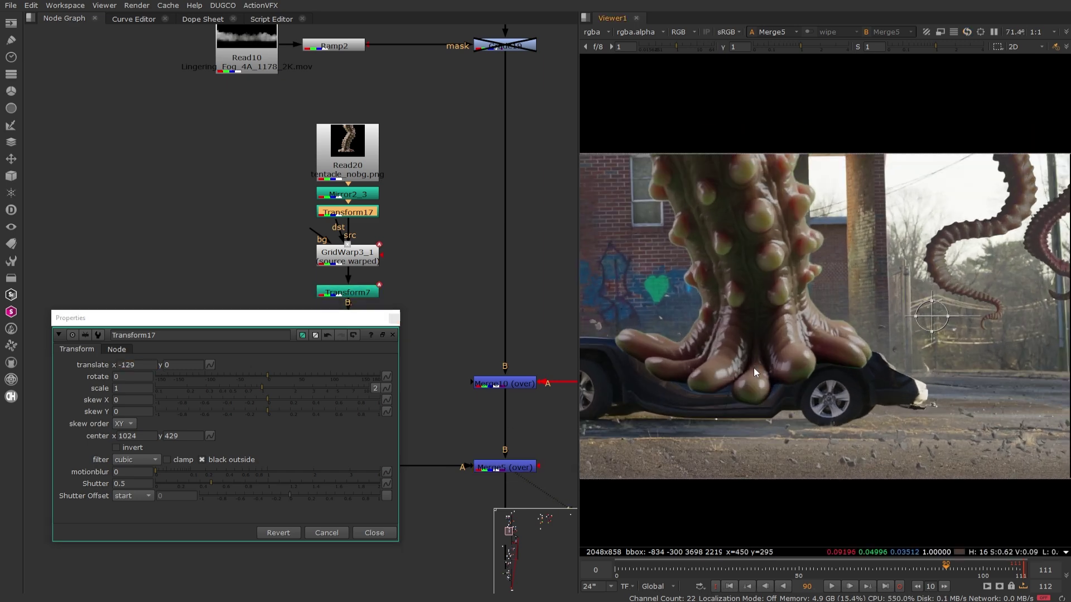
{"action": "left_click", "coordinate": [354, 251]}
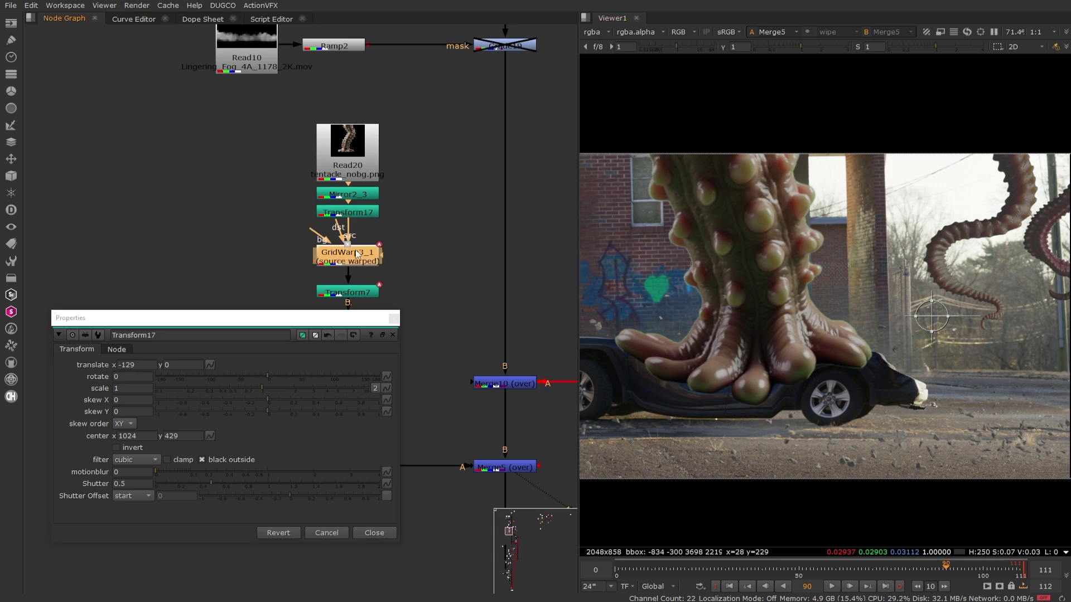
{"action": "left_click", "coordinate": [394, 319]}
Step: Step through the Merge5 output around the impact, back to frame 86 and forward to frame 93, to examine the repositioned tentacle crushing the car
{"action": "left_click", "coordinate": [524, 472]}
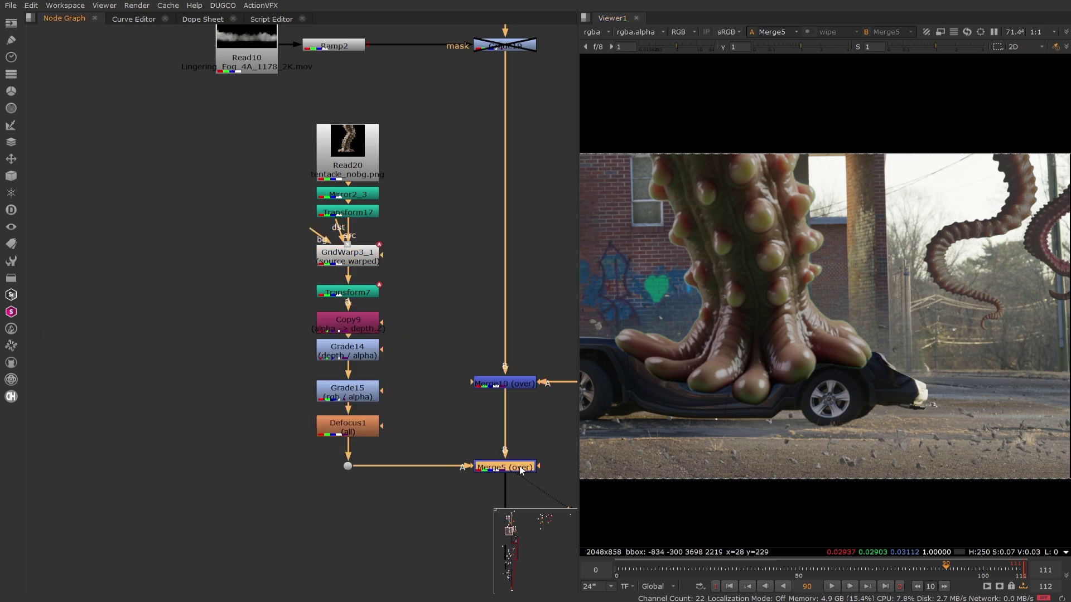
{"action": "scroll", "coordinate": [758, 455], "scroll_direction": "down", "scroll_amount": 3}
{"action": "middle_click_drag", "start_coordinate": [703, 405], "coordinate": [743, 378]}
{"action": "scroll", "coordinate": [734, 379], "scroll_direction": "up", "scroll_amount": 1}
{"action": "key", "text": "Left"}
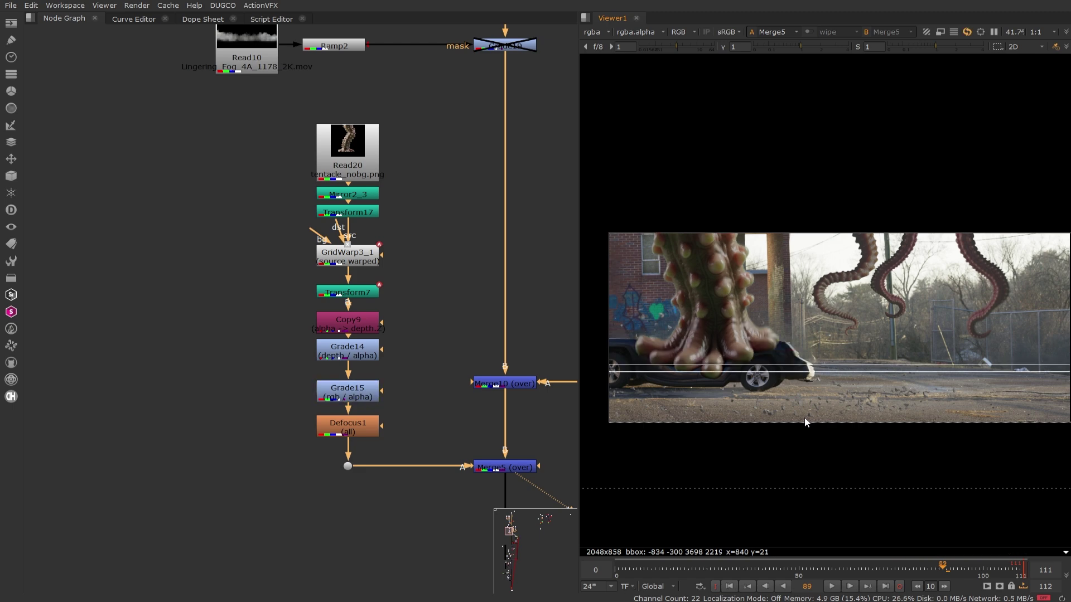
{"action": "key", "text": "Left"}
{"action": "key", "text": "Left"}
{"action": "key", "text": "Left"}
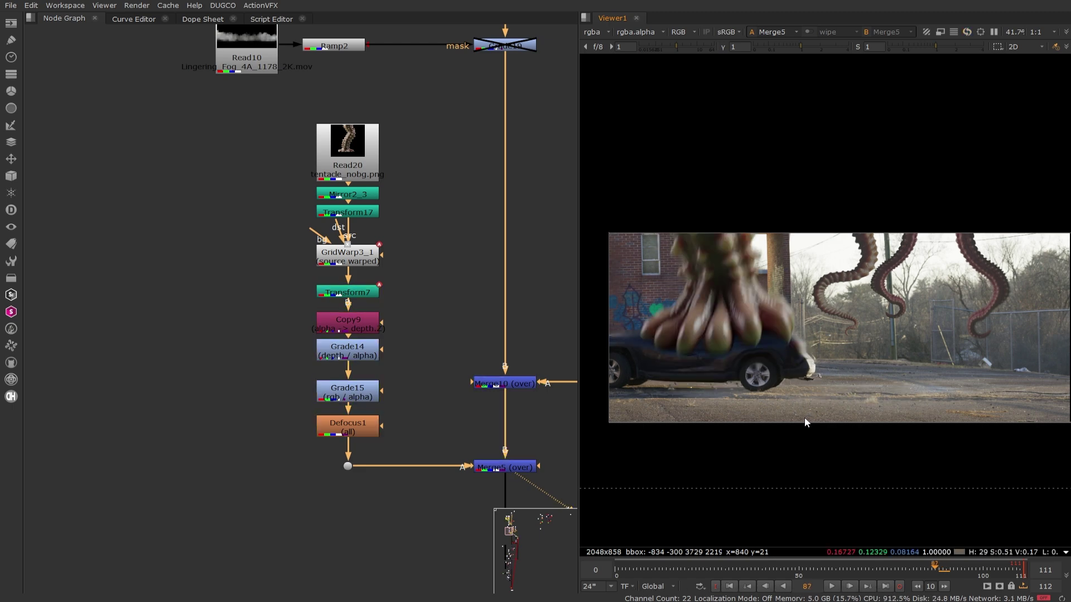
{"action": "key", "text": "Left"}
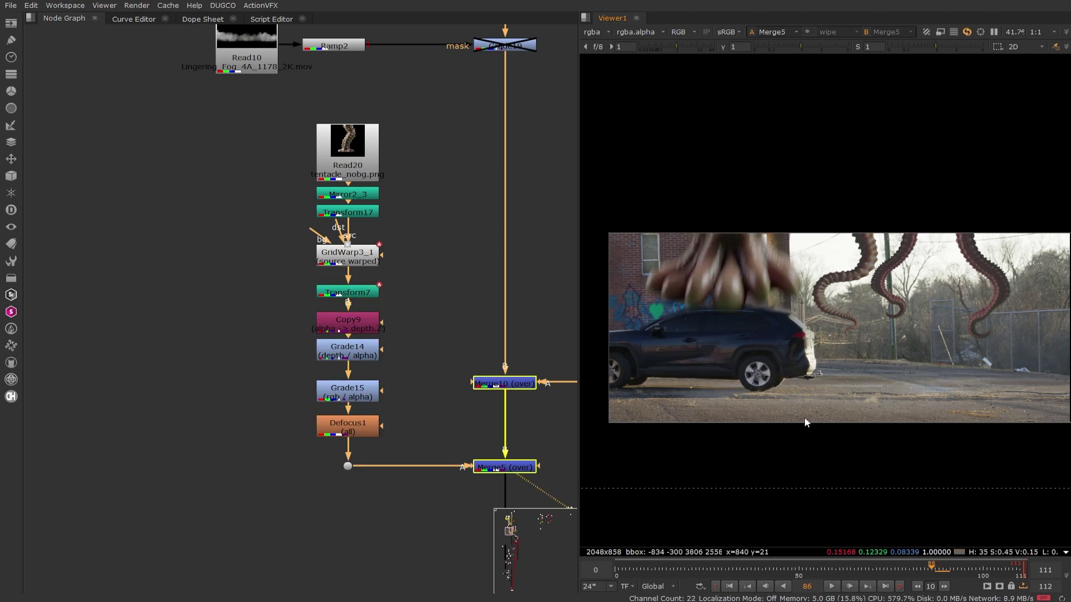
{"action": "key", "text": "Right"}
{"action": "key", "text": "Right"}
{"action": "key", "text": "Right"}
{"action": "key", "text": "Right"}
{"action": "key", "text": "Right"}
{"action": "key", "text": "Right"}
{"action": "key", "text": "Right"}
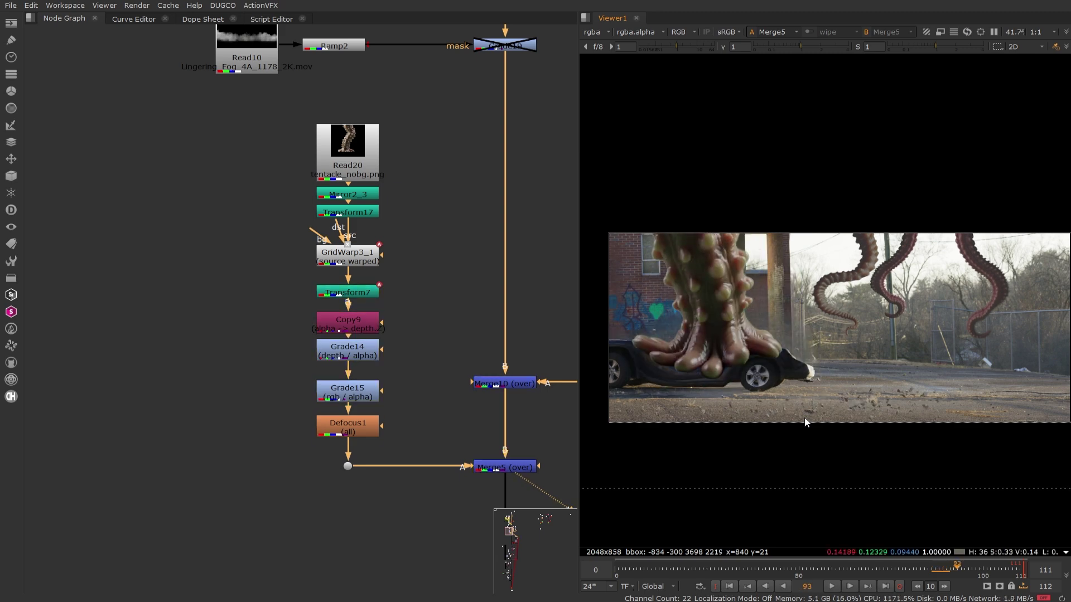
{"action": "key", "text": "Right"}
{"action": "key", "text": "Right"}
{"action": "key", "text": "Left"}
{"action": "key", "text": "Left"}
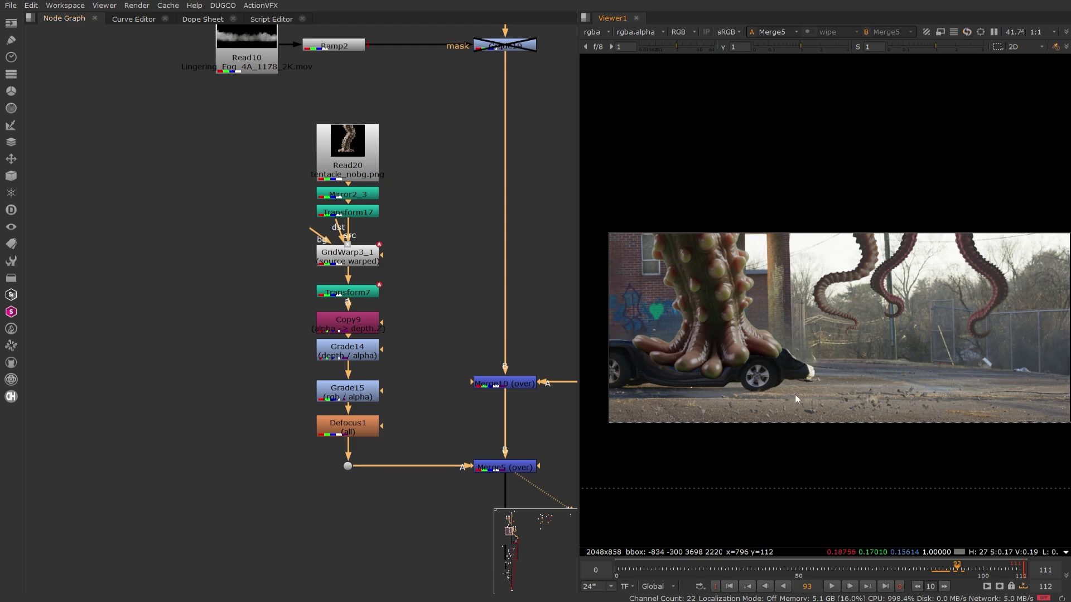
Step: Try a viewer gain of 5, reset it, and raise the viewer gamma to 2.55 to inspect the blacks around the tentacle and wheel
{"action": "scroll", "coordinate": [754, 357], "scroll_direction": "up", "scroll_amount": 5}
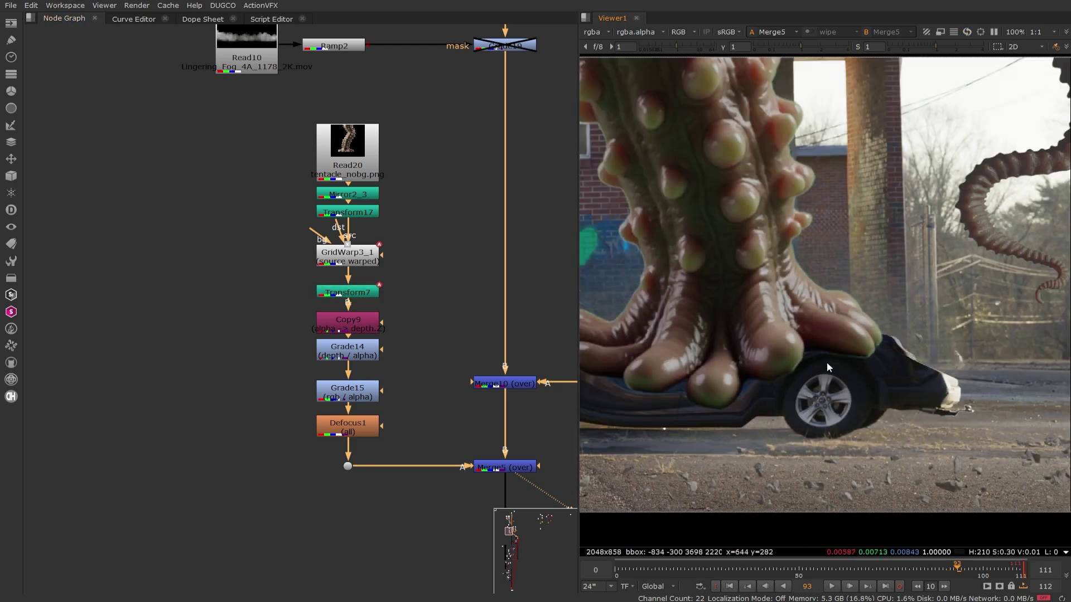
{"action": "scroll", "coordinate": [887, 369], "scroll_direction": "up", "scroll_amount": 2}
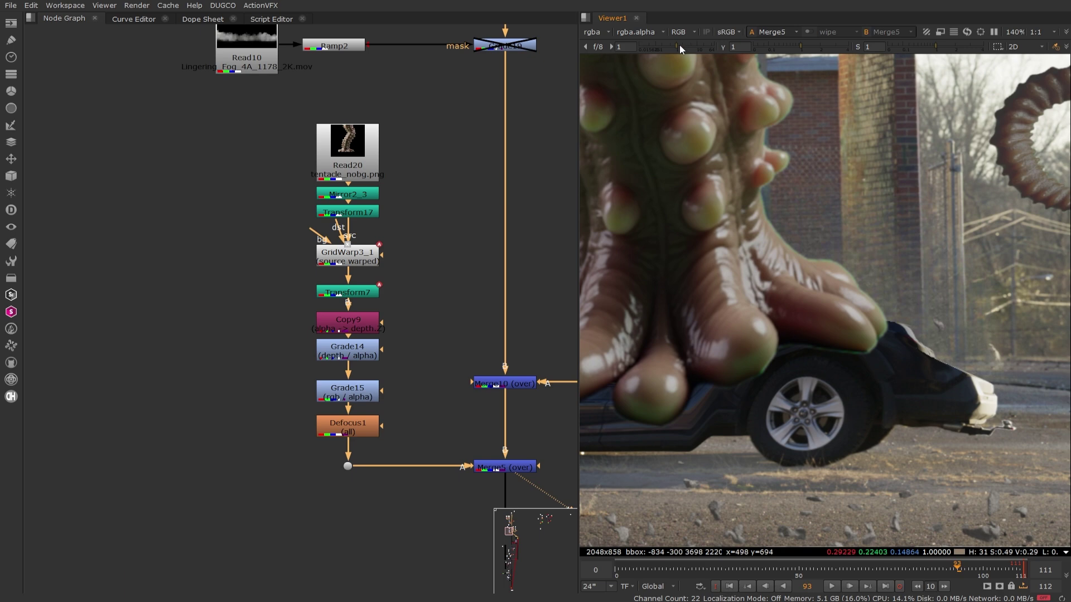
{"action": "left_click_drag", "start_coordinate": [680, 44], "coordinate": [691, 43]}
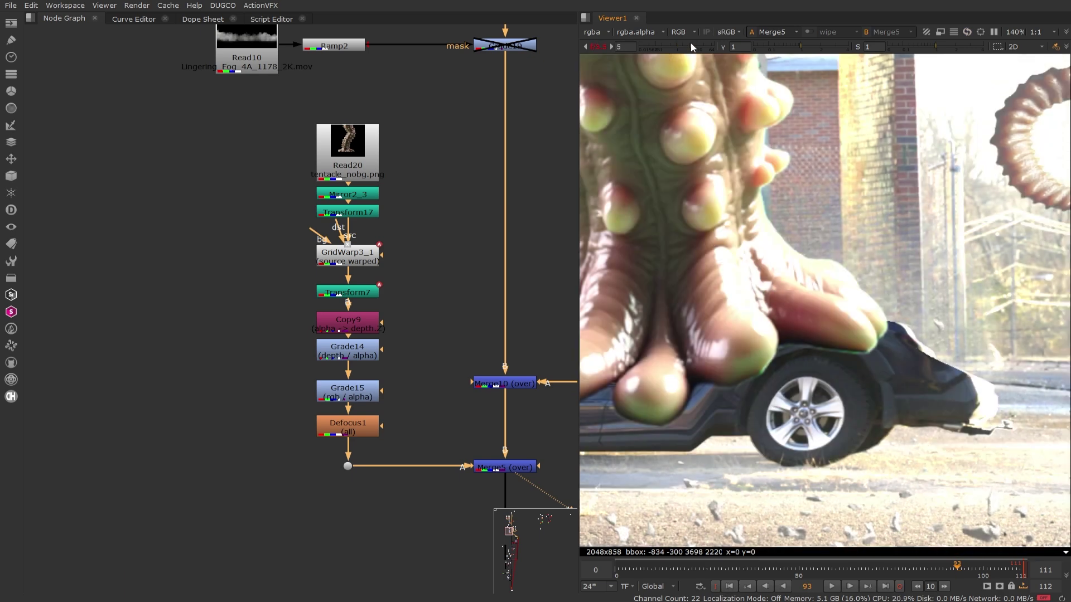
{"action": "left_click", "coordinate": [604, 46]}
{"action": "left_click_drag", "start_coordinate": [806, 49], "coordinate": [829, 49]}
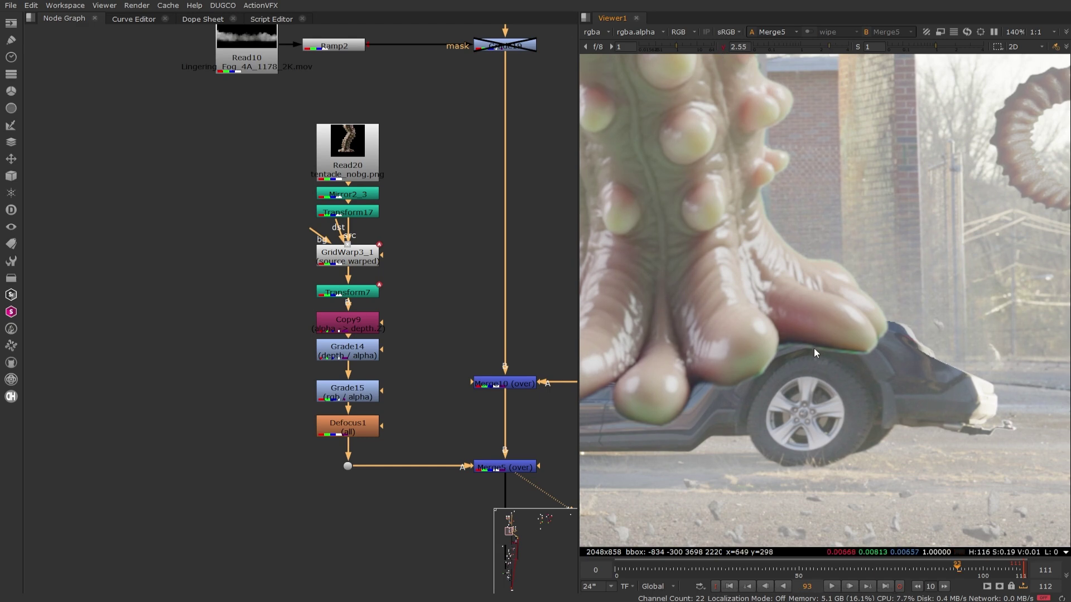
{"action": "scroll", "coordinate": [814, 348], "scroll_direction": "up", "scroll_amount": 3}
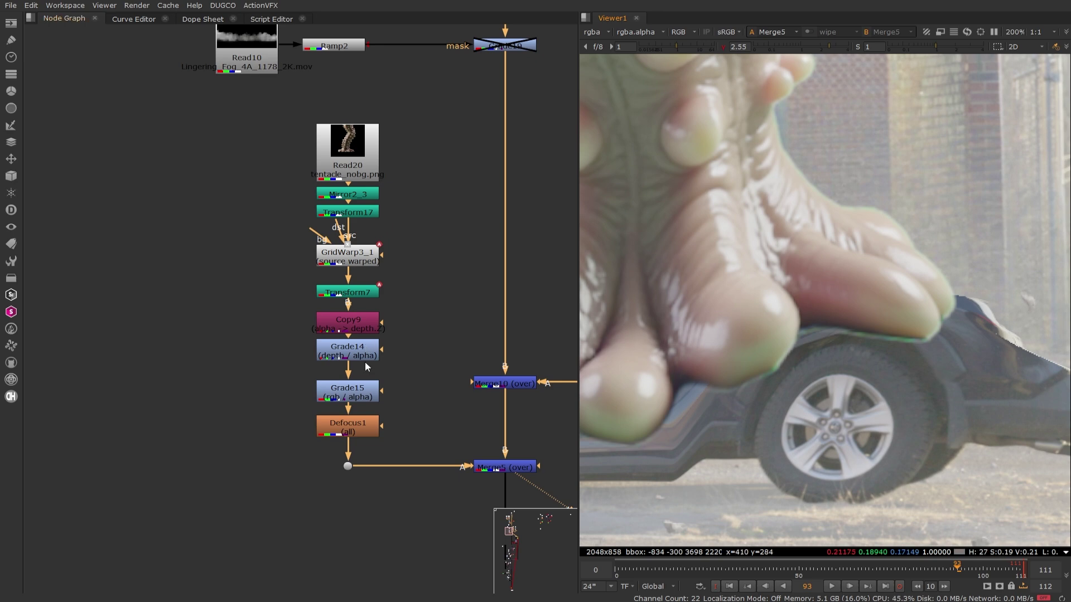
Step: Nudge Grade15 slightly upward, set its blackpoint to -0.006, and dismiss its properties
{"action": "left_click_drag", "start_coordinate": [357, 395], "coordinate": [360, 391]}
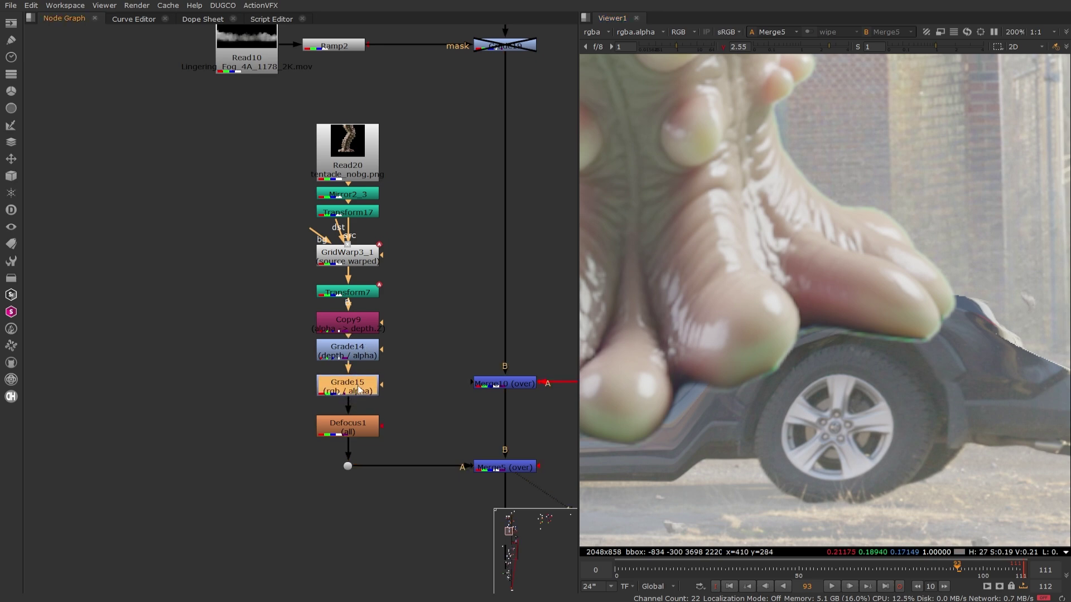
{"action": "double_click", "coordinate": [357, 386]}
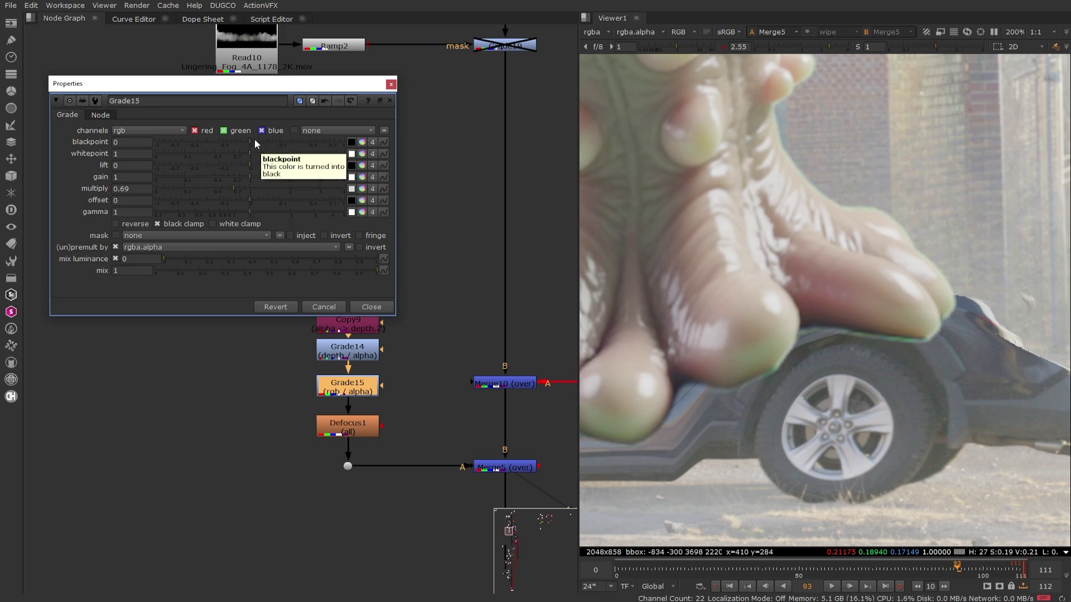
{"action": "left_click_drag", "start_coordinate": [251, 141], "coordinate": [240, 139]}
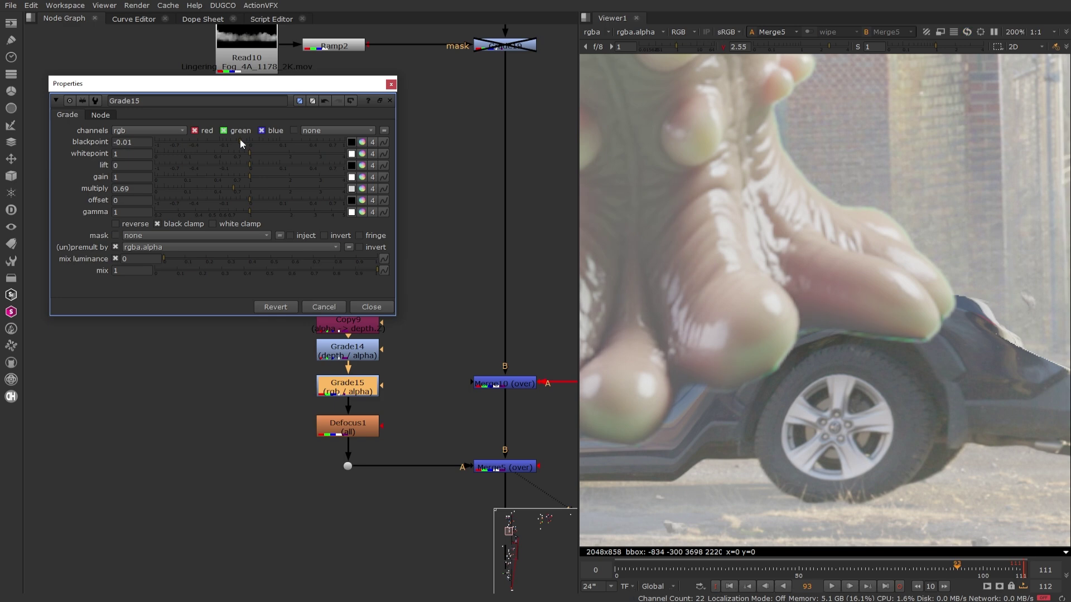
{"action": "left_click_drag", "start_coordinate": [240, 140], "coordinate": [242, 141]}
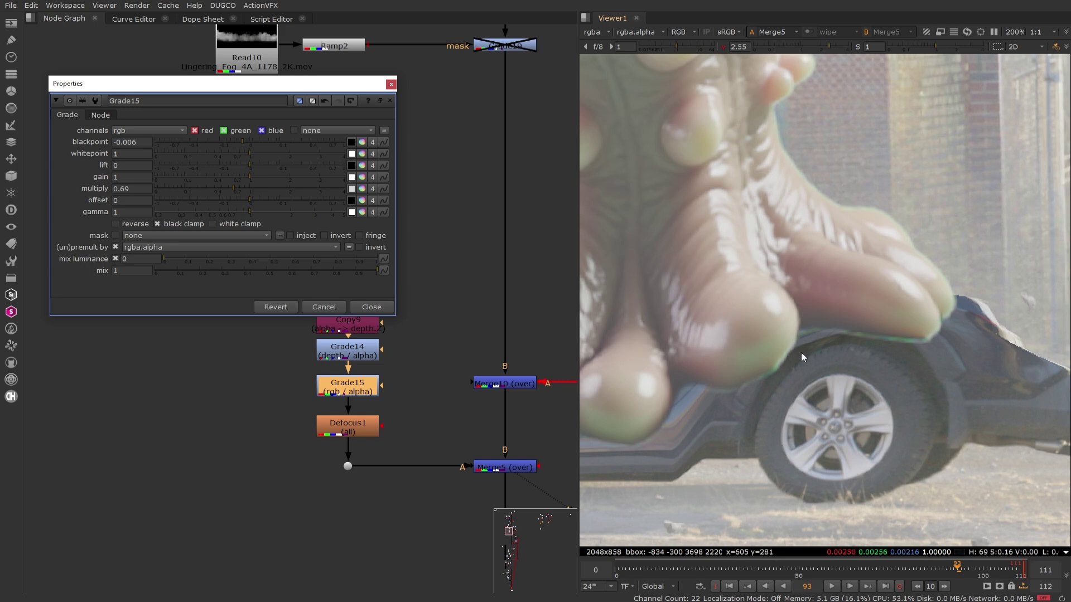
{"action": "scroll", "coordinate": [801, 352], "scroll_direction": "up", "scroll_amount": 2}
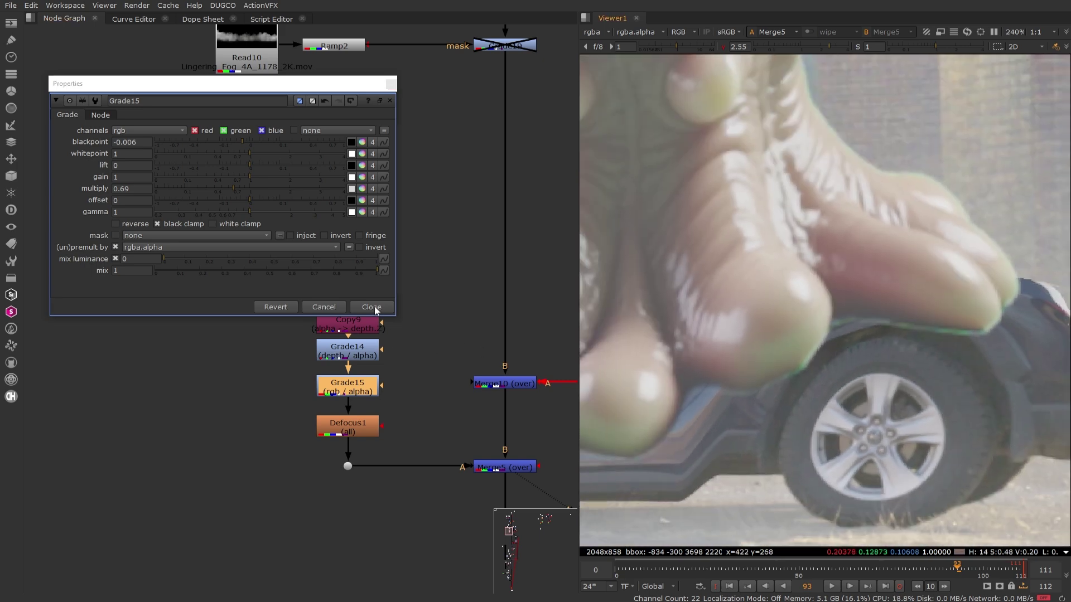
{"action": "left_click", "coordinate": [374, 306]}
Step: Sample a dark pixel beneath the tentacle and set Grade15's red blackpoint channel to -0.004 in the colour picker
{"action": "scroll", "coordinate": [829, 347], "scroll_direction": "up", "scroll_amount": 3}
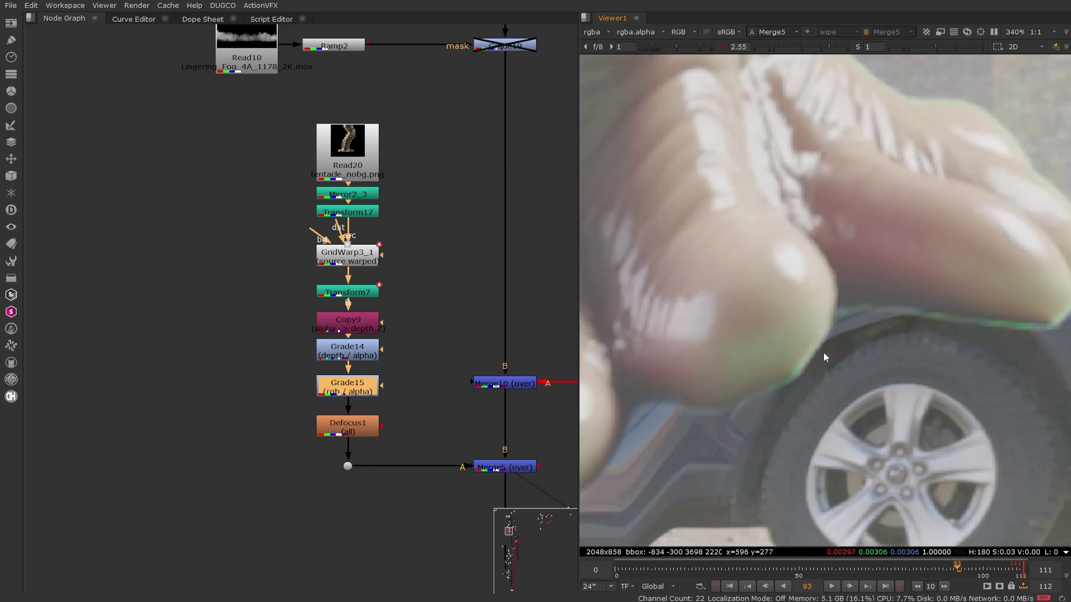
{"action": "middle_click_drag", "start_coordinate": [823, 352], "coordinate": [862, 342]}
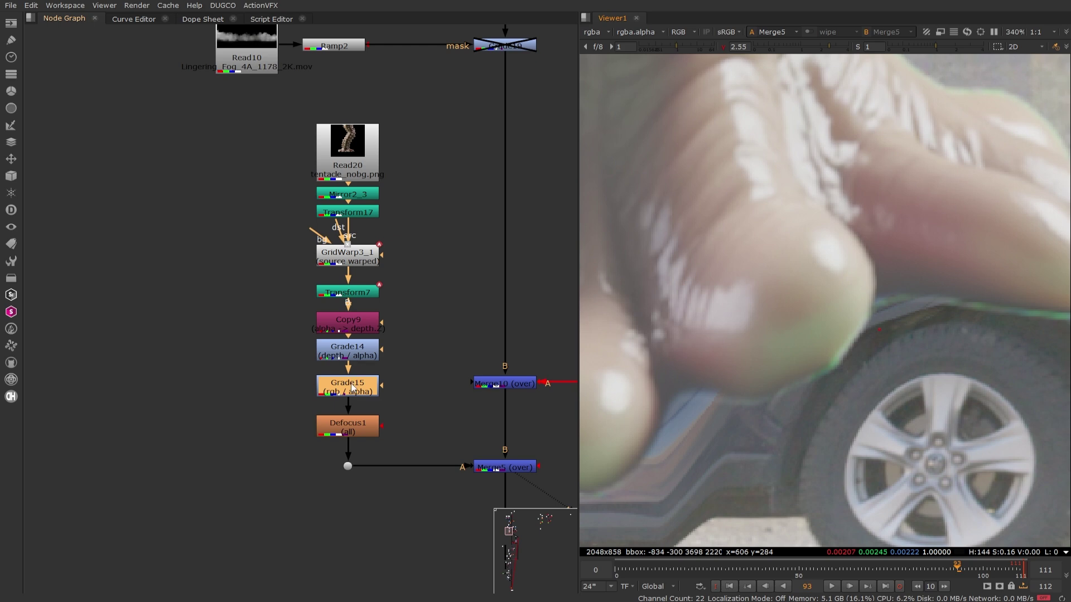
{"action": "double_click", "coordinate": [352, 385]}
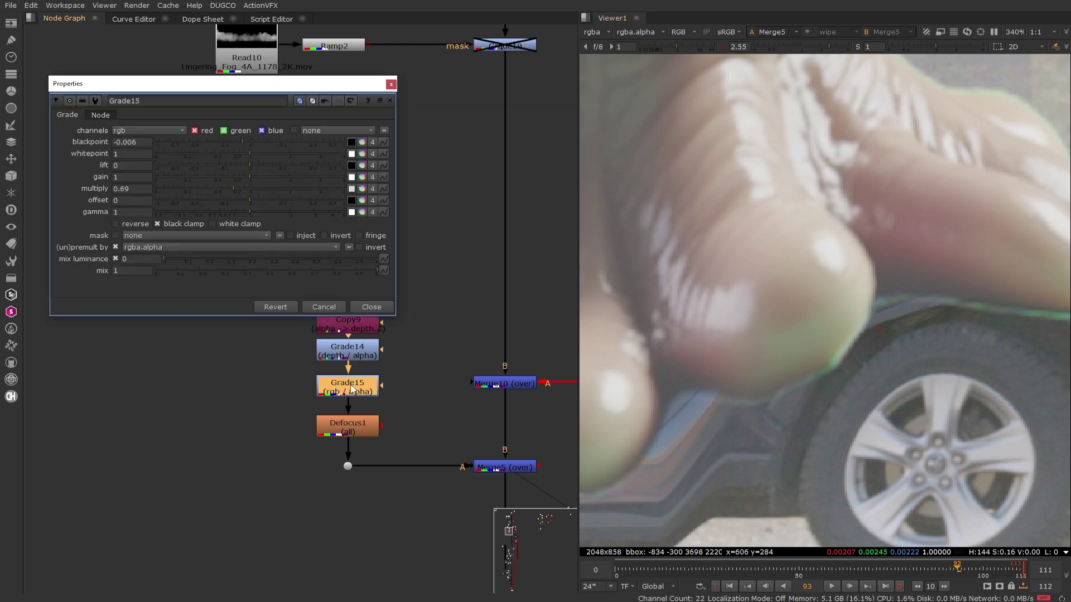
{"action": "left_click", "coordinate": [362, 142]}
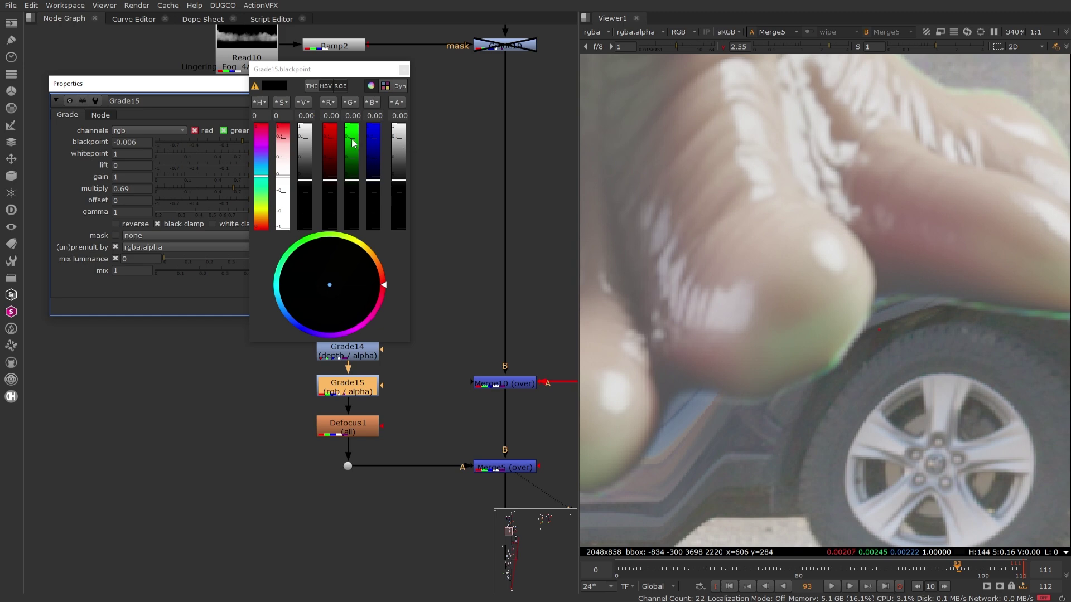
{"action": "left_click", "coordinate": [335, 116]}
{"action": "left_click_drag", "start_coordinate": [410, 139], "coordinate": [470, 138]}
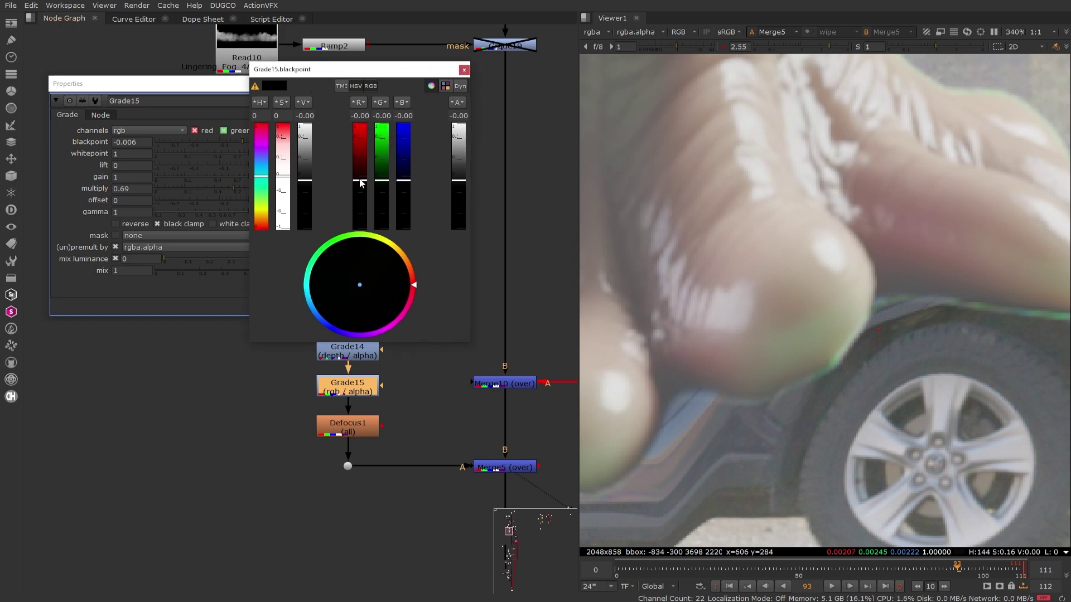
{"action": "left_click", "coordinate": [664, 386], "text": "ctrl"}
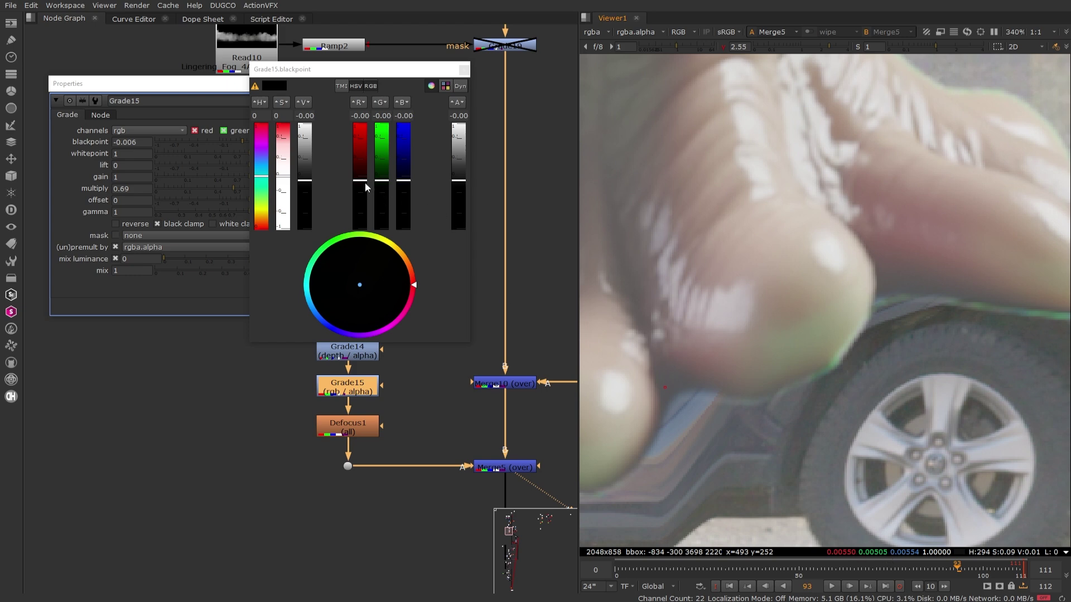
{"action": "left_click_drag", "start_coordinate": [360, 181], "coordinate": [362, 180]}
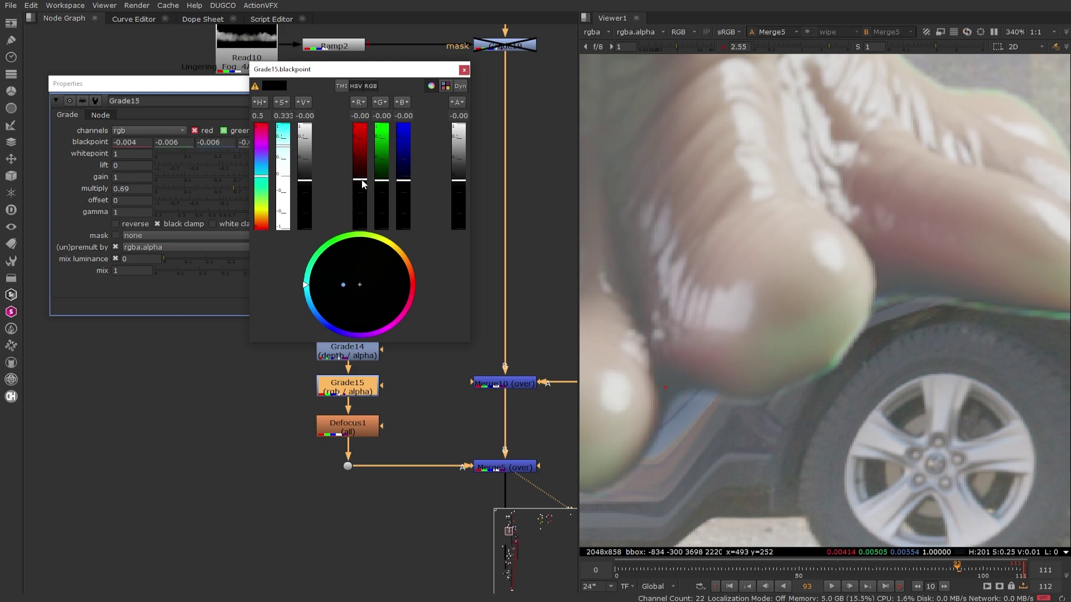
Step: Enlarge the colour picker and fine-tune Grade15's red blackpoint channel to -0.0048
{"action": "left_click_drag", "start_coordinate": [470, 120], "coordinate": [626, 126]}
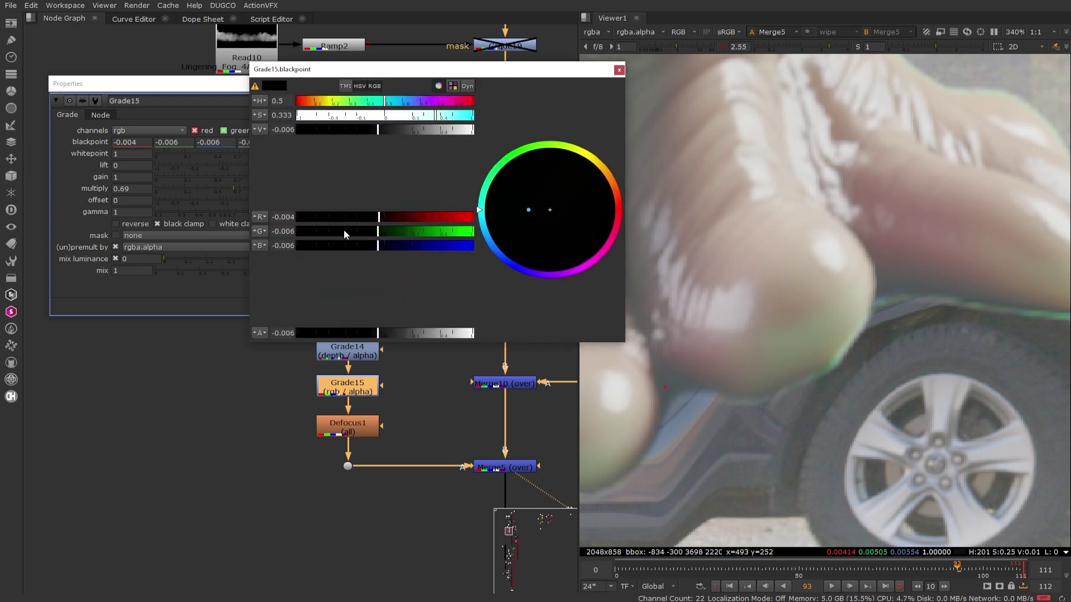
{"action": "key", "text": "Up"}
{"action": "key", "text": "Up"}
{"action": "key", "text": "Up"}
{"action": "key", "text": "Down"}
{"action": "key", "text": "Down"}
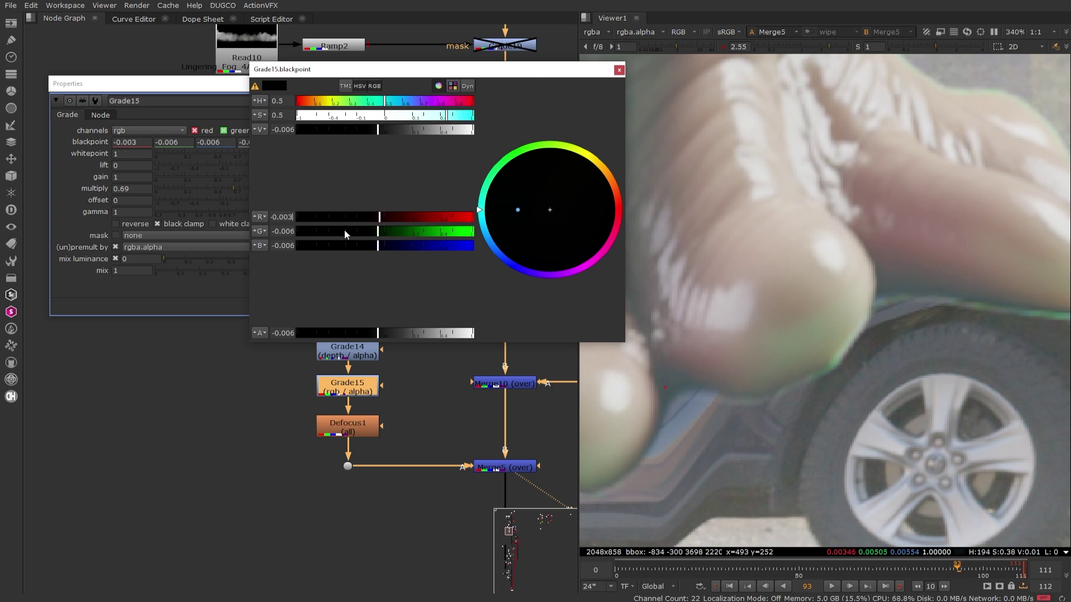
{"action": "key", "text": "Down"}
{"action": "key", "text": "Down"}
{"action": "key", "text": "Right"}
{"action": "key", "text": "Down"}
{"action": "key", "text": "Up"}
{"action": "key", "text": "Right"}
{"action": "type", "text": "0"}
{"action": "key", "text": "Up"}
{"action": "key", "text": "Up"}
{"action": "key", "text": "Up"}
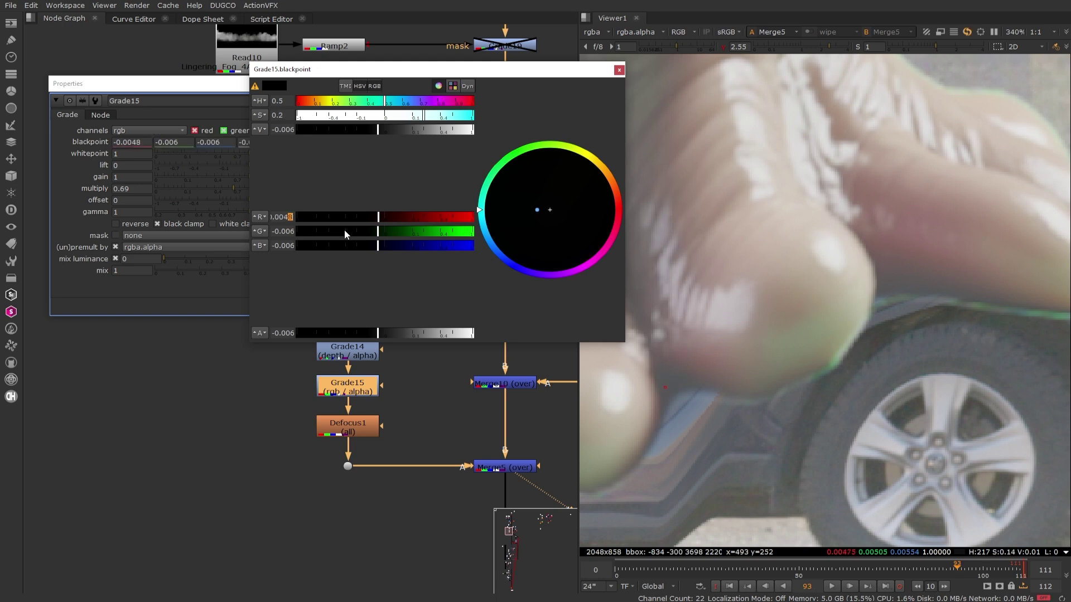
Step: Fine-tune Grade15's red blackpoint channel to -0.00527 in the colour picker
{"action": "key", "text": "Down"}
{"action": "key", "text": "Down"}
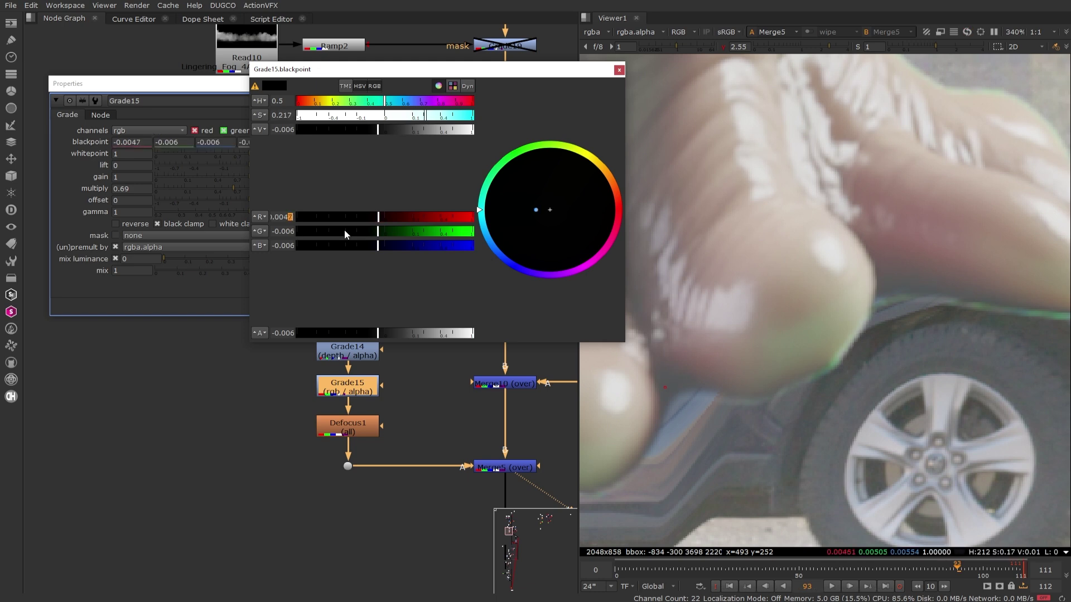
{"action": "key", "text": "Down"}
{"action": "key", "text": "Down"}
{"action": "key", "text": "Down"}
{"action": "key", "text": "Down"}
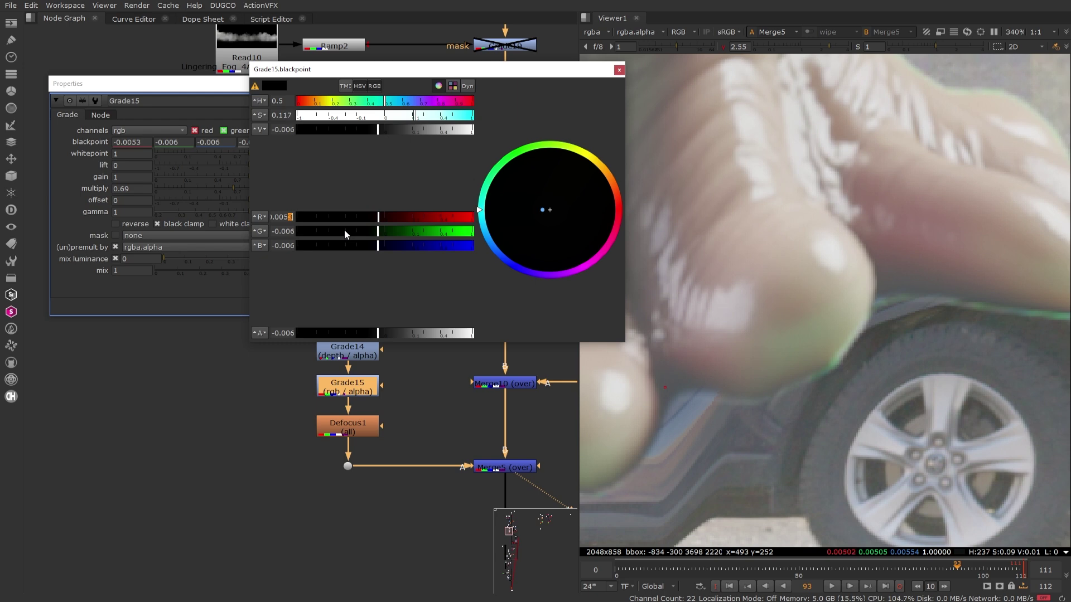
{"action": "key", "text": "Right"}
{"action": "type", "text": "0"}
{"action": "key", "text": "Up"}
{"action": "key", "text": "Up"}
{"action": "key", "text": "Up"}
Step: Sample dark pixels near the wheel arch and beneath the tentacle, and set Grade15's red blackpoint channel to -0.0051
{"action": "left_click", "coordinate": [870, 336], "text": "ctrl"}
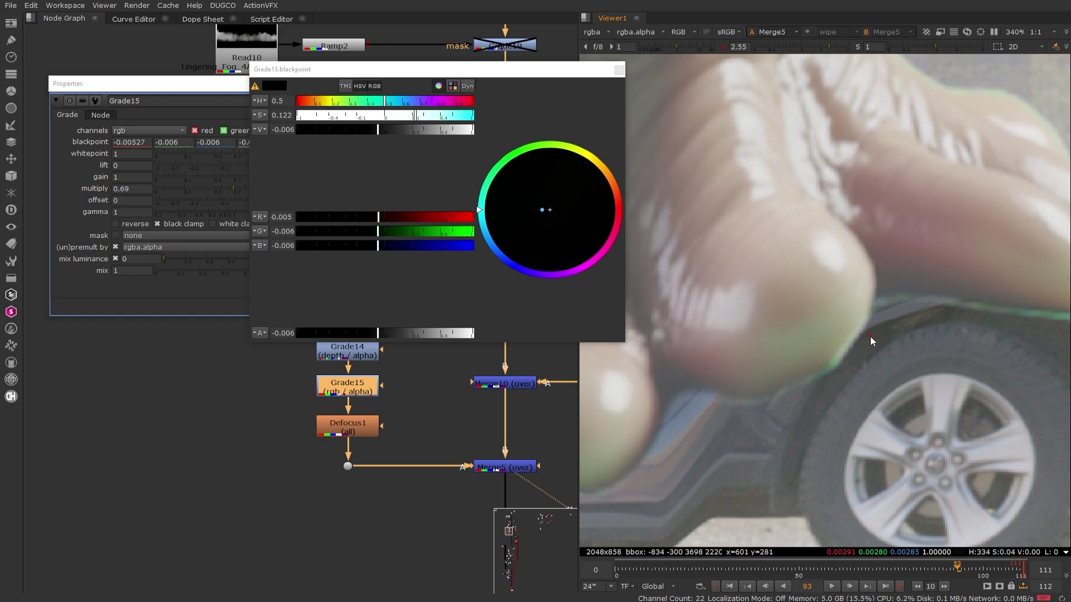
{"action": "left_click_drag", "start_coordinate": [878, 332], "coordinate": [872, 333], "text": "ctrl"}
{"action": "left_click", "coordinate": [667, 383], "text": "ctrl"}
{"action": "left_click", "coordinate": [288, 217]}
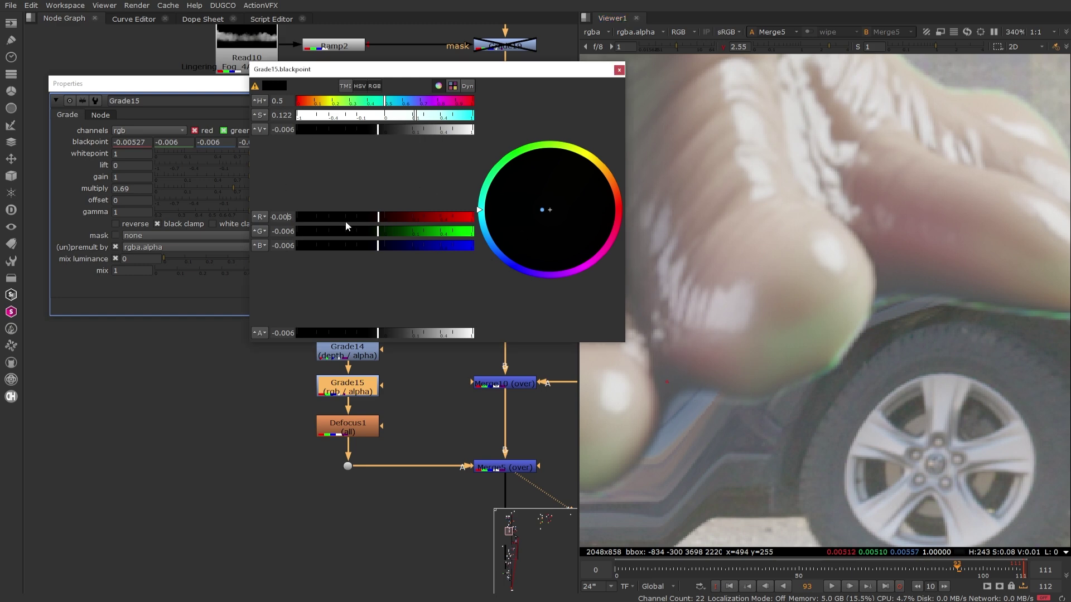
{"action": "type", "text": "1"}
Step: Fine-tune Grade15's blue blackpoint channel to -0.0052 in the colour picker
{"action": "left_click", "coordinate": [291, 245]}
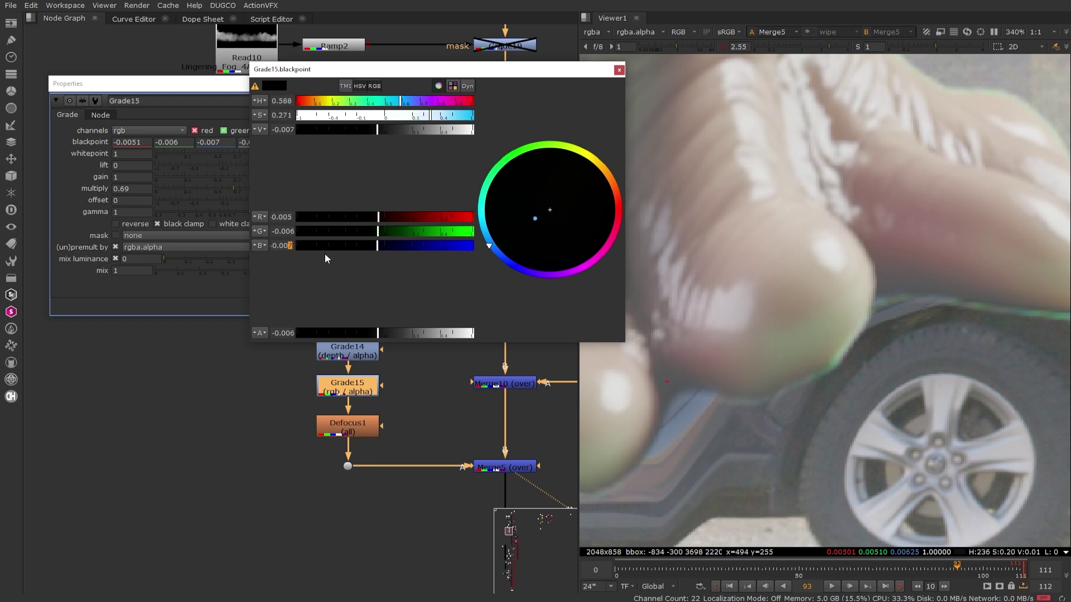
{"action": "key", "text": "Up"}
{"action": "key", "text": "Right"}
{"action": "key", "text": "Up"}
{"action": "key", "text": "Up"}
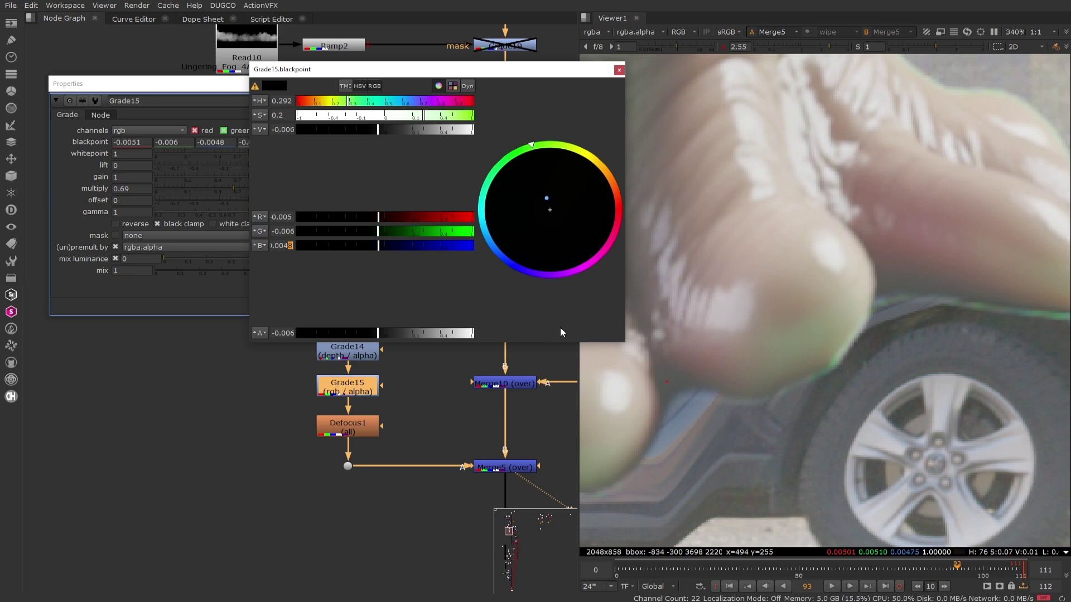
{"action": "key", "text": "Down"}
{"action": "key", "text": "Down"}
{"action": "key", "text": "Down"}
{"action": "key", "text": "Down"}
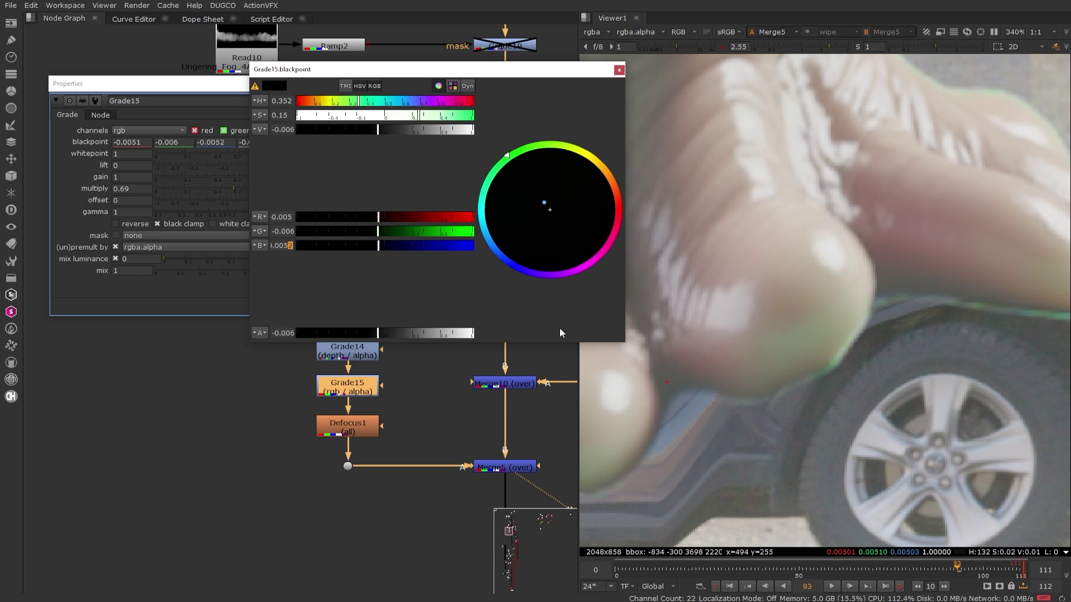
Step: Set Grade15's green blackpoint channel to -0.0062 and dismiss the colour picker
{"action": "left_click", "coordinate": [292, 231]}
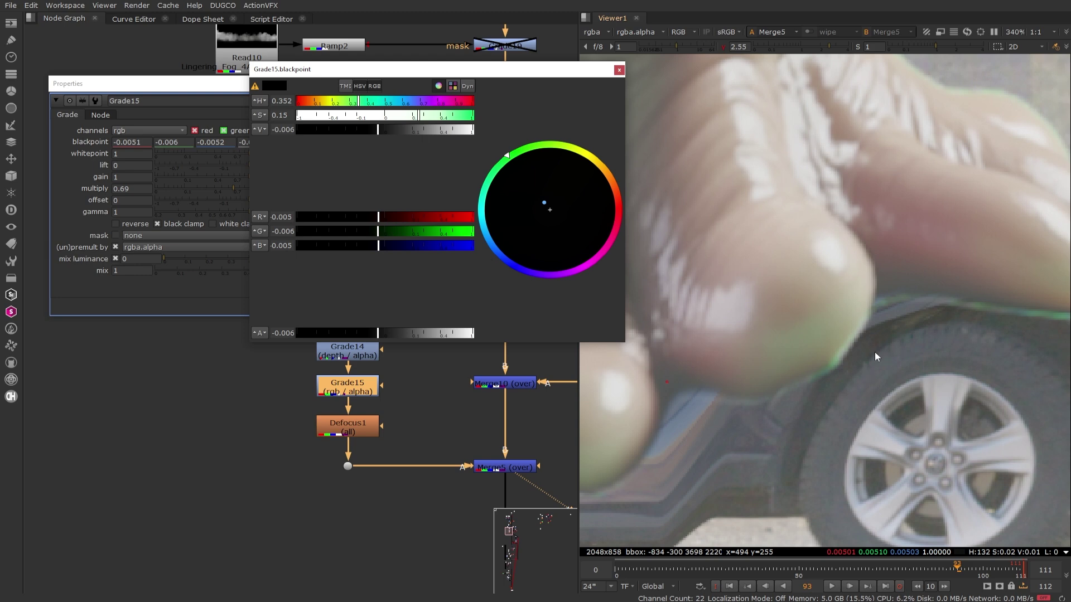
{"action": "key", "text": "Right"}
{"action": "key", "text": "Up"}
{"action": "key", "text": "Up"}
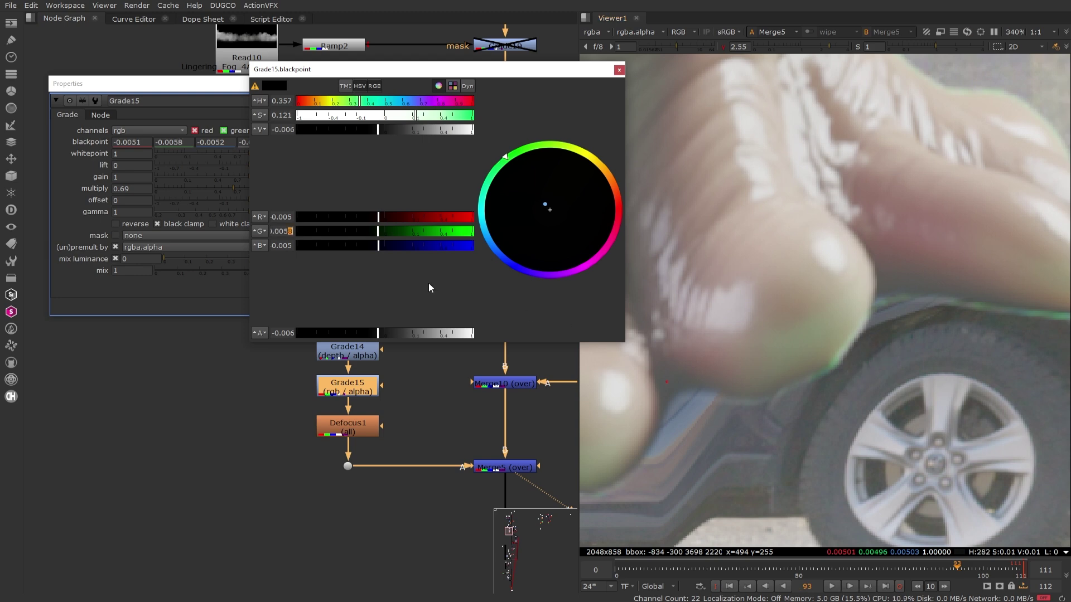
{"action": "key", "text": "Down"}
{"action": "key", "text": "Down"}
{"action": "key", "text": "Down"}
{"action": "key", "text": "Down"}
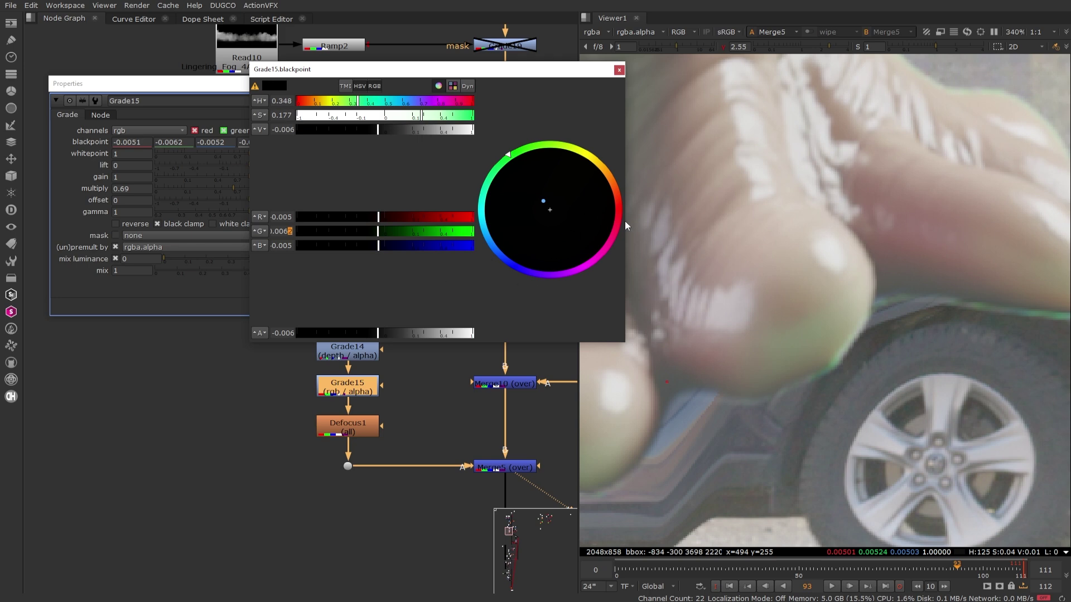
{"action": "scroll", "coordinate": [792, 320], "scroll_direction": "down", "scroll_amount": 5}
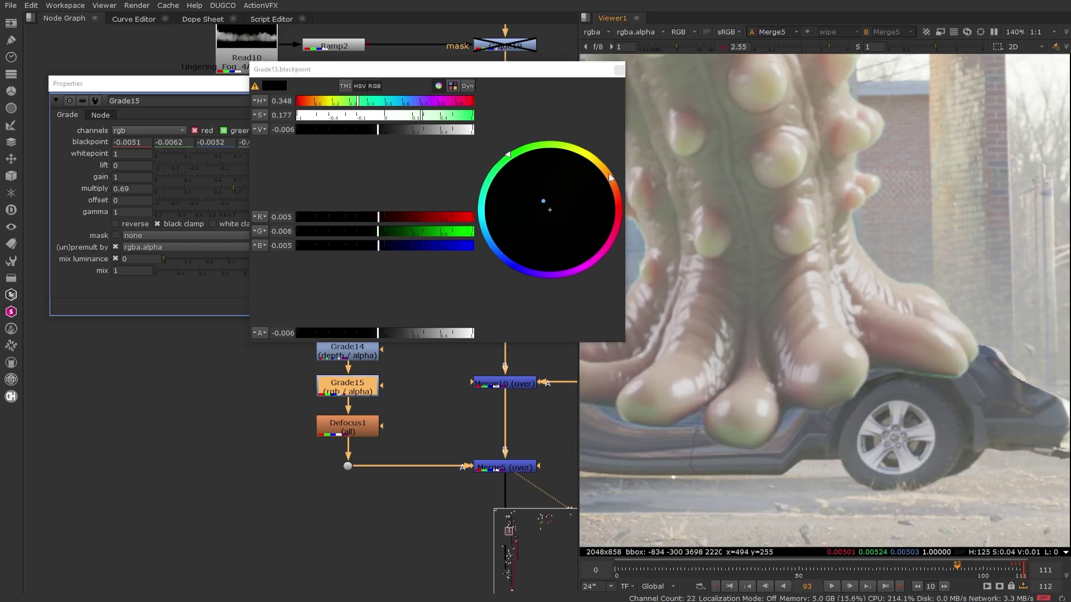
{"action": "left_click", "coordinate": [619, 70]}
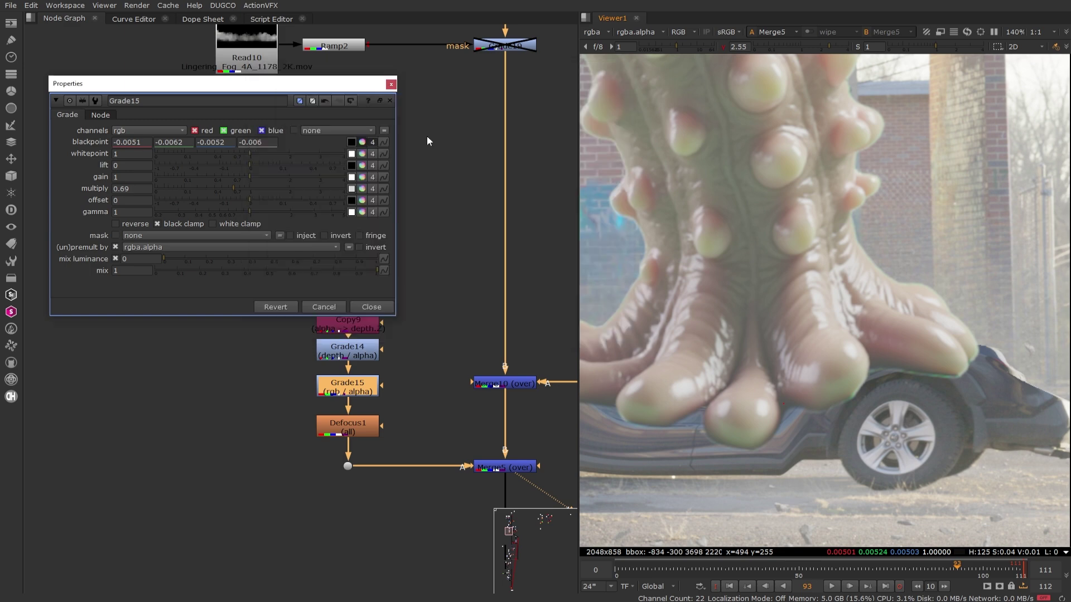
Step: Reopen Grade15's blackpoint colour picker in a narrower window and set its overall value (V) to -0.003
{"action": "left_click", "coordinate": [362, 143]}
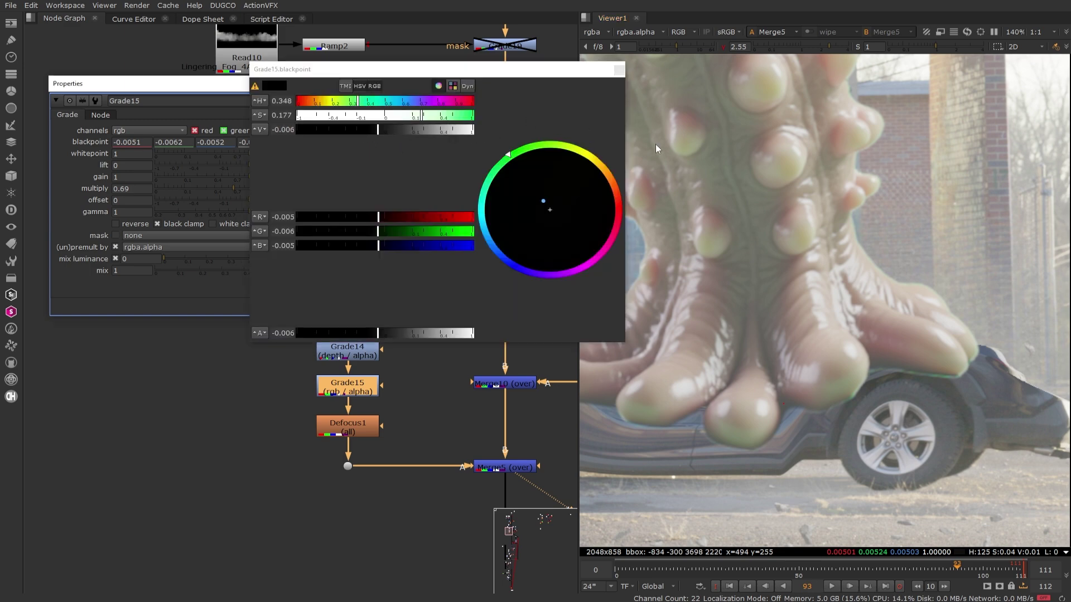
{"action": "left_click_drag", "start_coordinate": [625, 146], "coordinate": [480, 143]}
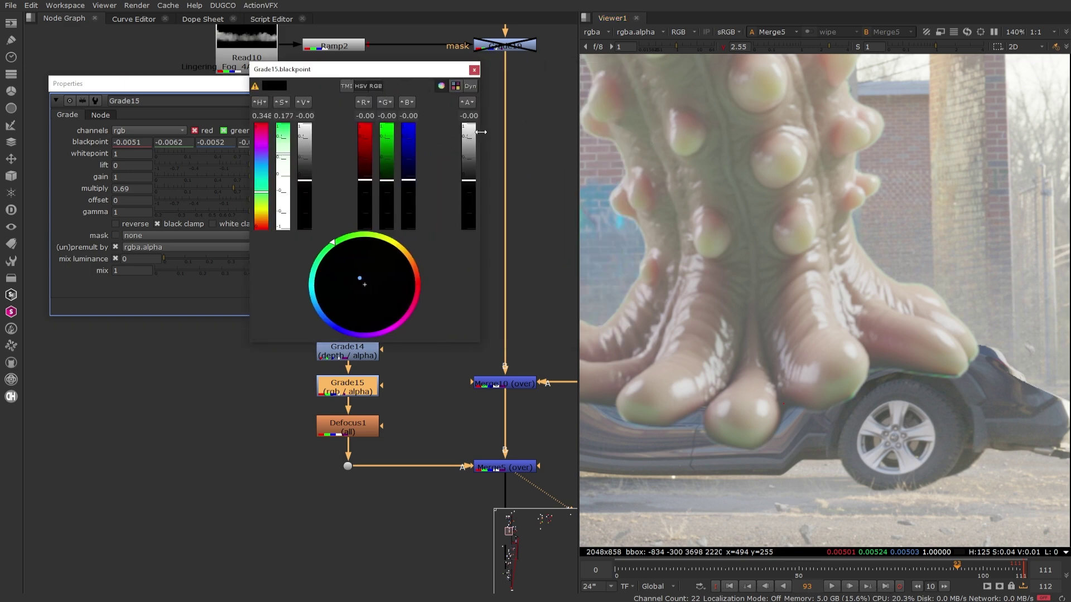
{"action": "left_click_drag", "start_coordinate": [313, 114], "coordinate": [334, 119]}
{"action": "left_click", "coordinate": [310, 114]}
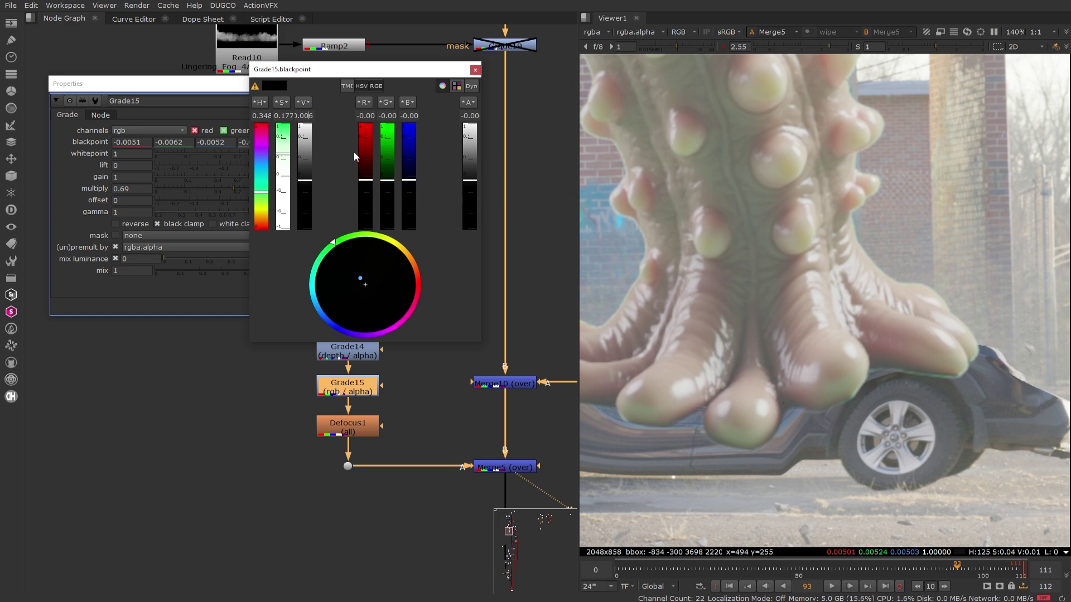
{"action": "key", "text": "Up"}
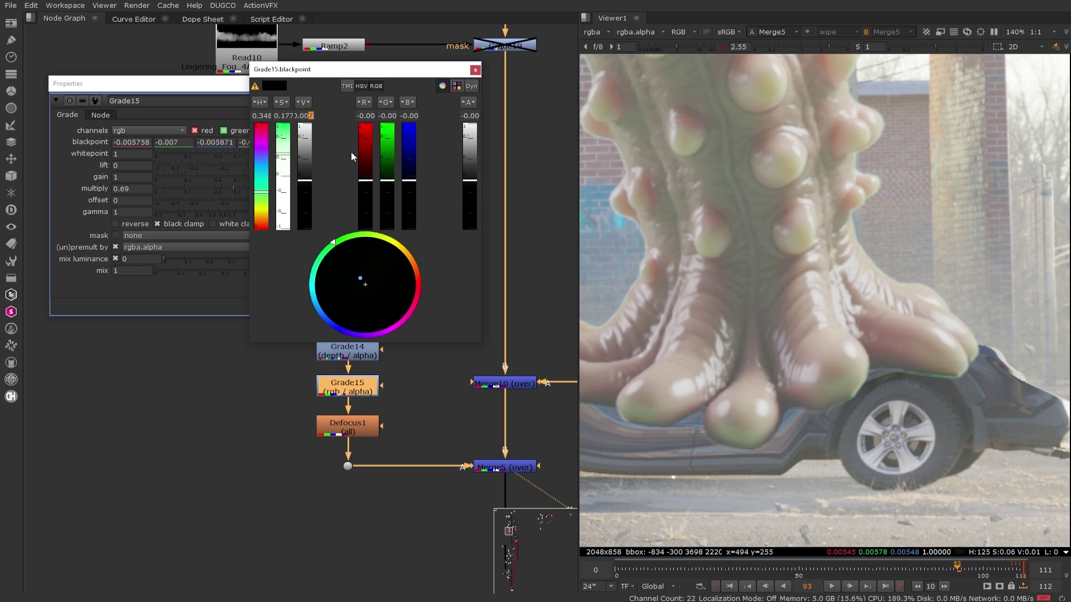
{"action": "key", "text": "Down"}
{"action": "key", "text": "Down"}
{"action": "key", "text": "Down"}
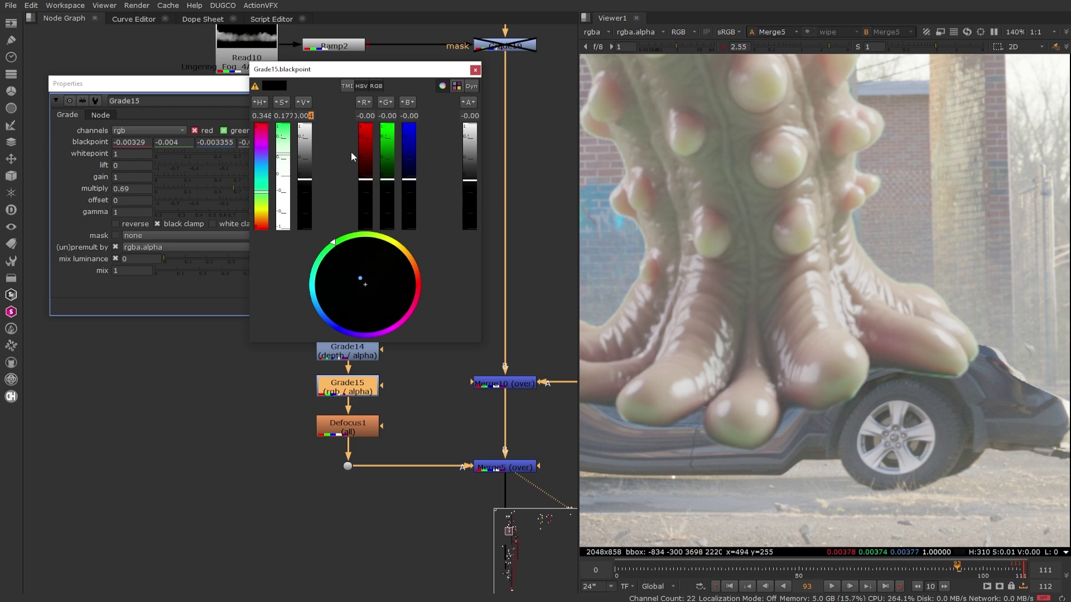
{"action": "key", "text": "Down"}
{"action": "scroll", "coordinate": [851, 319], "scroll_direction": "down", "scroll_amount": 3}
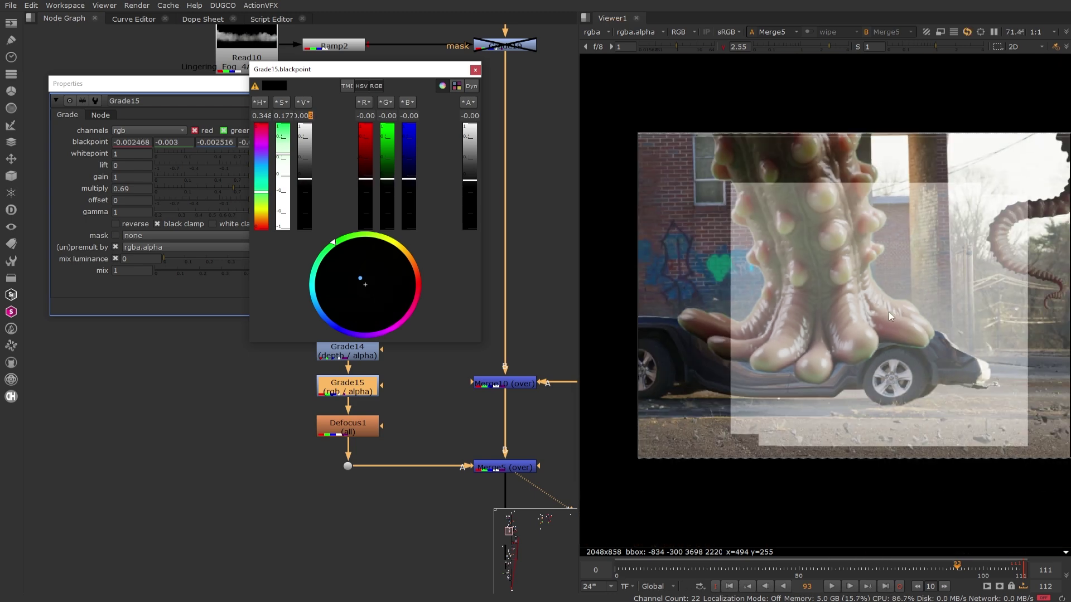
{"action": "middle_click", "coordinate": [850, 319]}
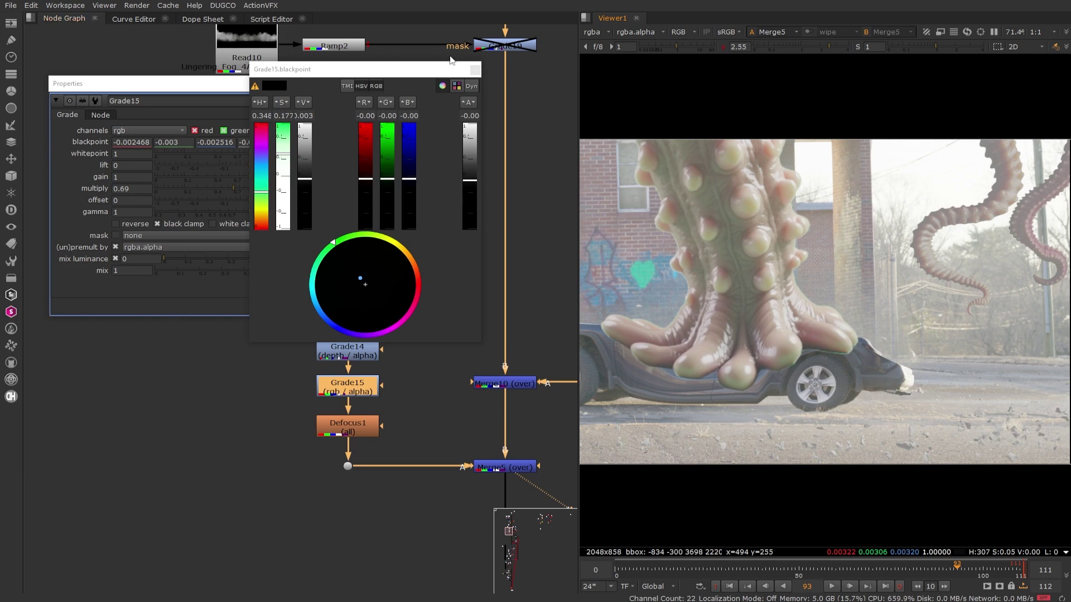
{"action": "left_click", "coordinate": [475, 69]}
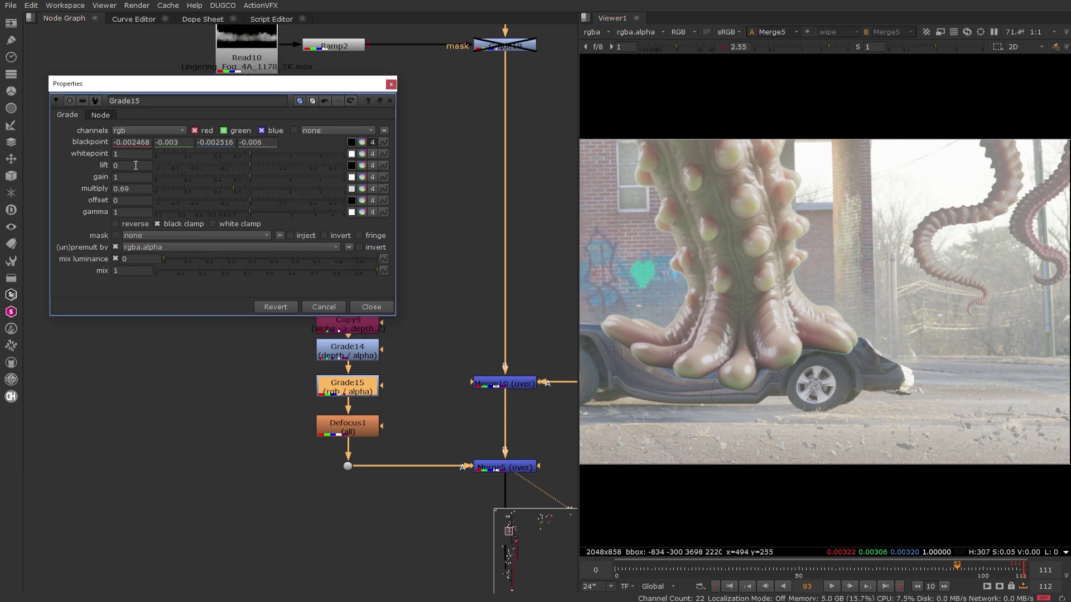
Step: Set Grade15's gamma to 0.9
{"action": "left_click", "coordinate": [131, 212]}
{"action": "type", "text": "0"}
{"action": "left_click_drag", "start_coordinate": [143, 212], "coordinate": [93, 210]}
{"action": "type", "text": "1"}
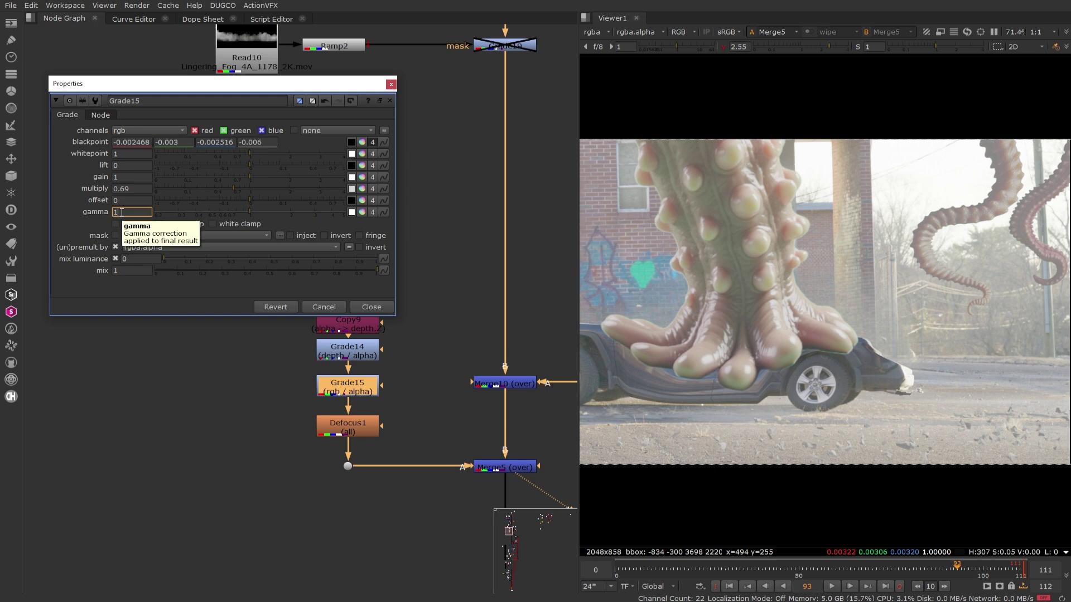
{"action": "key", "text": "Down"}
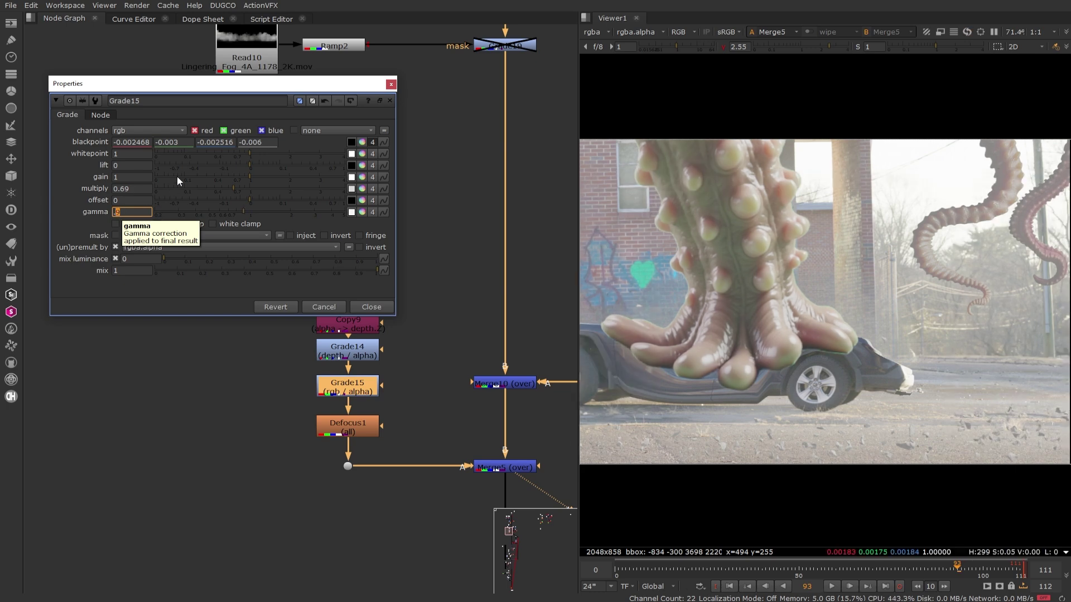
Step: Try a blackpoint value (V) of -0.001 on Grade15, restore it to -0.003, and dismiss the node's controls
{"action": "left_click", "coordinate": [362, 142]}
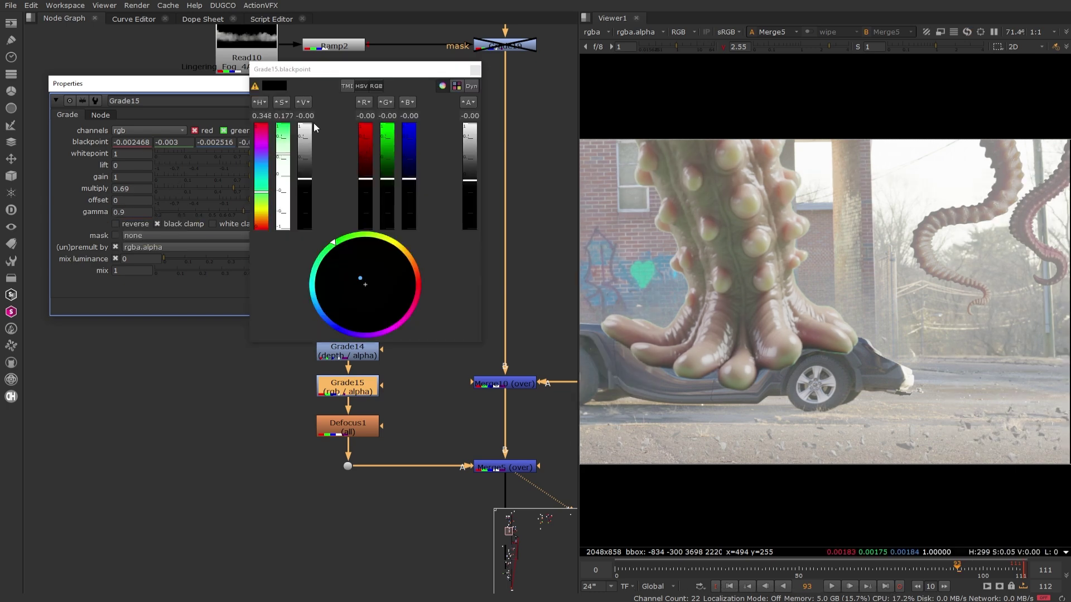
{"action": "left_click_drag", "start_coordinate": [312, 117], "coordinate": [333, 117]}
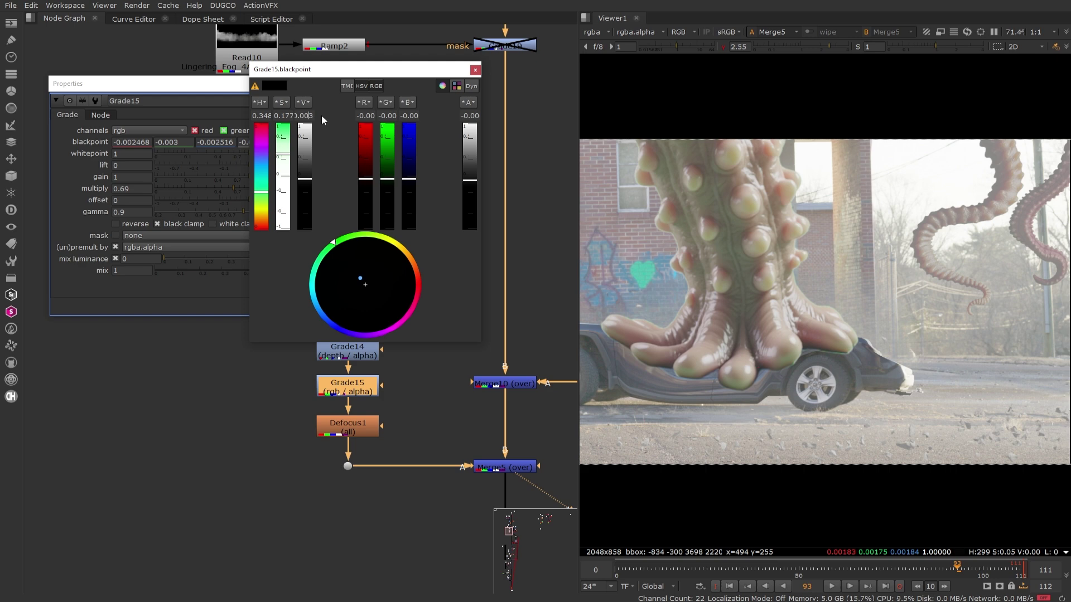
{"action": "key", "text": "Up"}
{"action": "key", "text": "Down"}
{"action": "key", "text": "Down"}
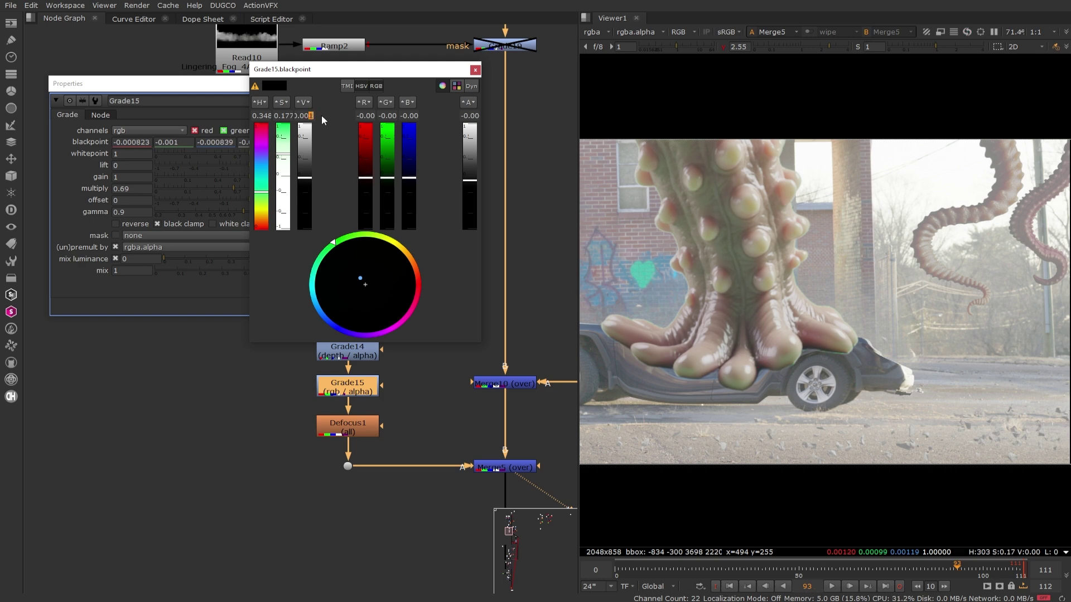
{"action": "key", "text": "Up"}
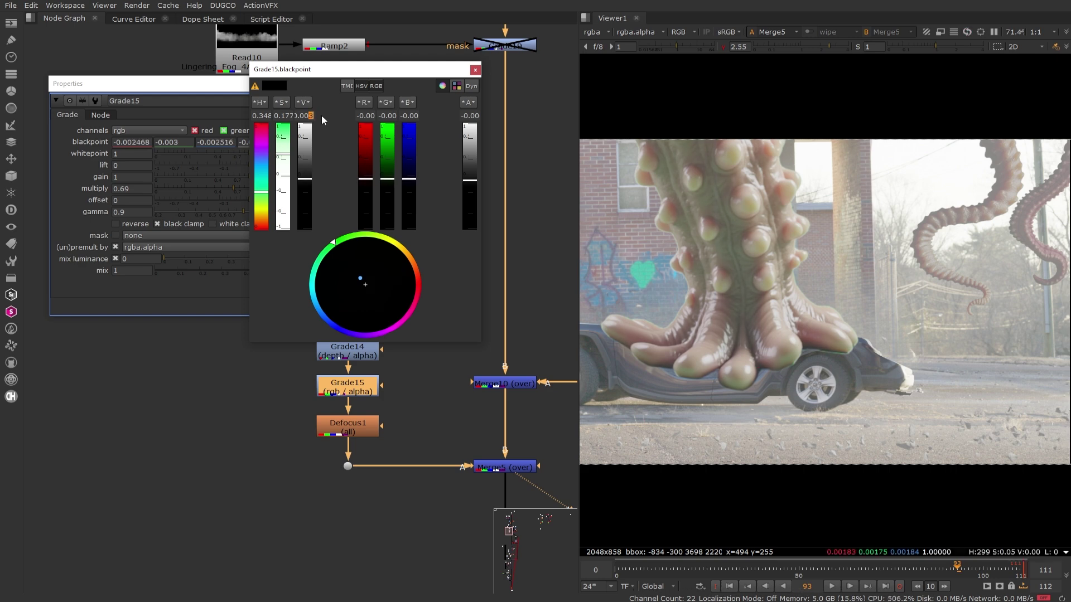
{"action": "scroll", "coordinate": [899, 310], "scroll_direction": "down", "scroll_amount": 1}
{"action": "scroll", "coordinate": [899, 313], "scroll_direction": "down", "scroll_amount": 2}
{"action": "middle_click_drag", "start_coordinate": [899, 313], "coordinate": [799, 313]}
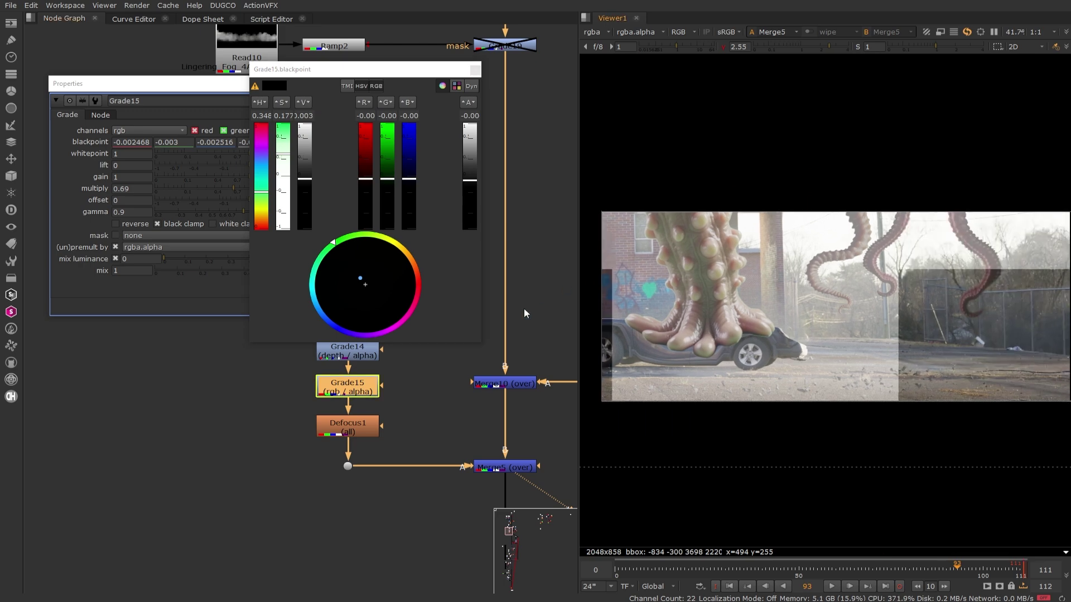
{"action": "left_click", "coordinate": [476, 69]}
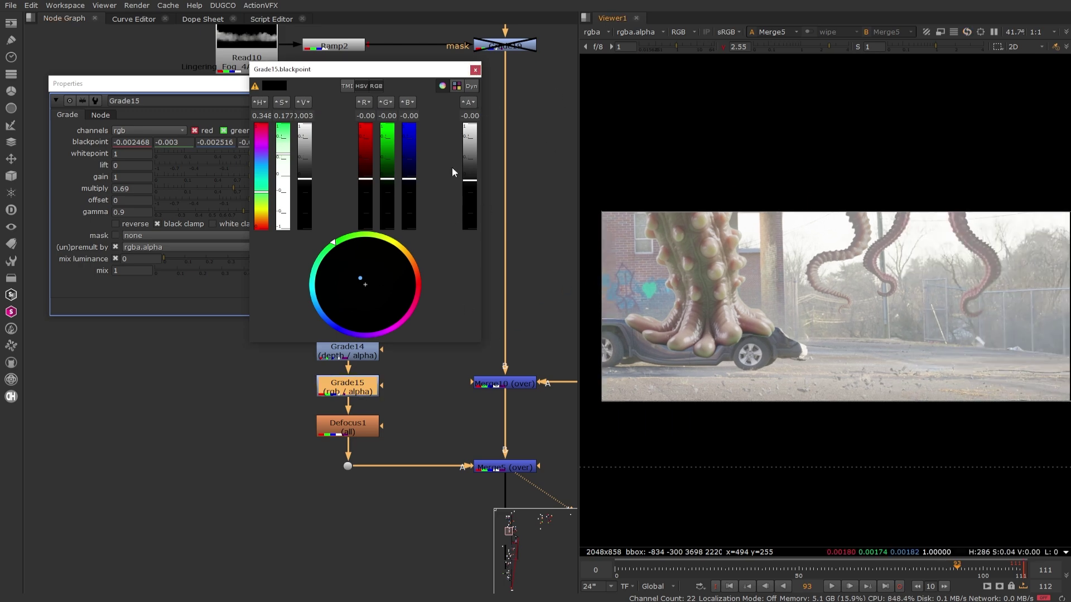
{"action": "left_click", "coordinate": [370, 307]}
Step: Realign Merge5 beneath Merge10 in the node graph and reset the viewer gamma to 1
{"action": "left_click_drag", "start_coordinate": [513, 467], "coordinate": [510, 464]}
{"action": "left_click", "coordinate": [460, 435]}
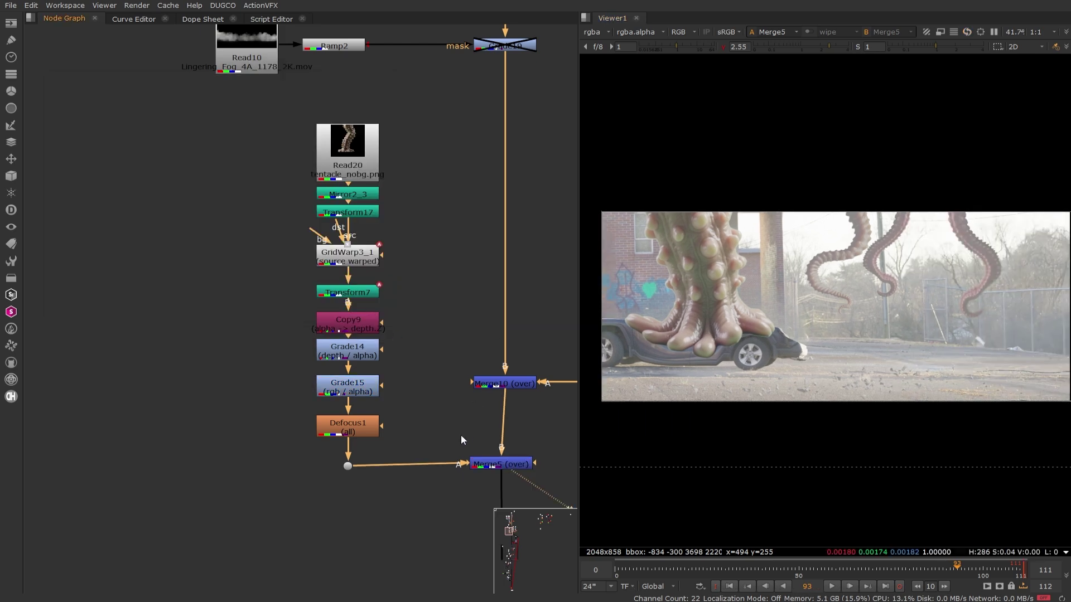
{"action": "middle_click_drag", "start_coordinate": [488, 435], "coordinate": [319, 343]}
{"action": "left_click_drag", "start_coordinate": [344, 370], "coordinate": [347, 373]}
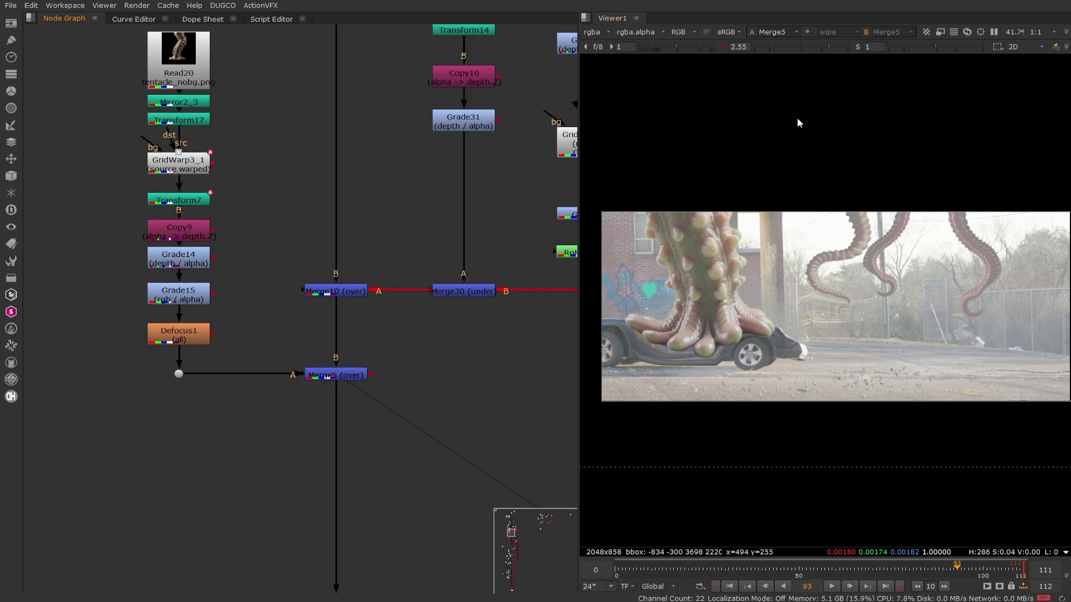
{"action": "left_click", "coordinate": [723, 48]}
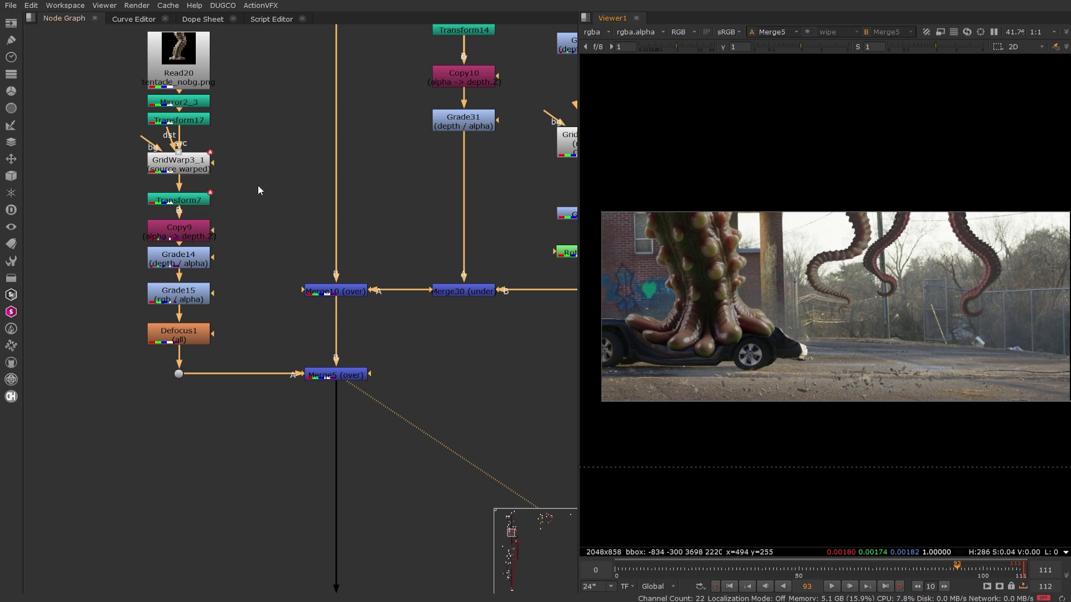
Step: Set Grade15's whitepoint to 0.8, dismiss its properties, and inspect the tentacle's contact with the car up close
{"action": "left_click", "coordinate": [182, 298]}
{"action": "double_click", "coordinate": [181, 299]}
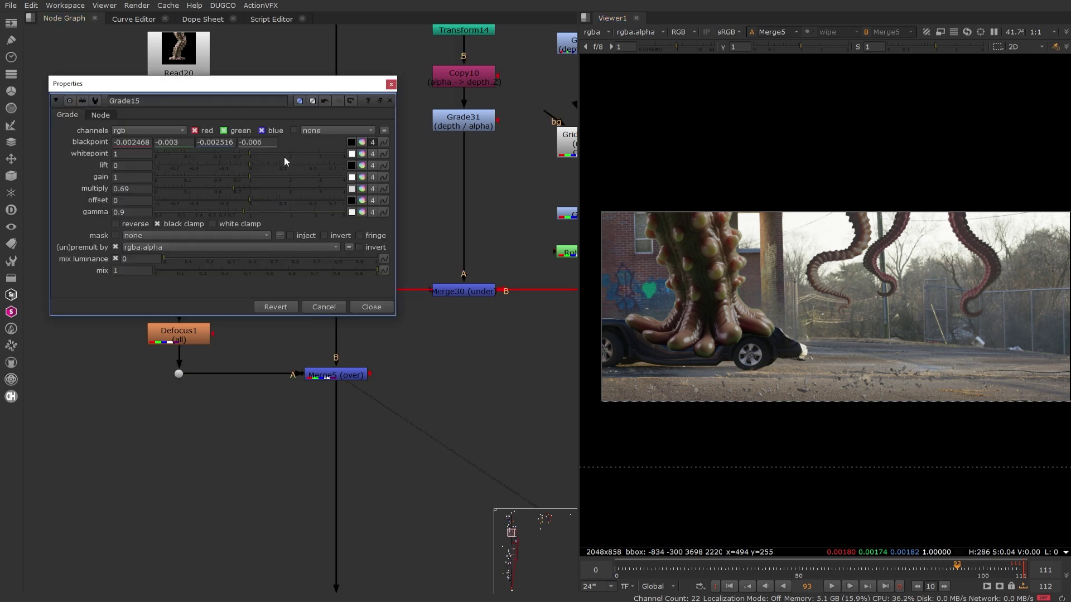
{"action": "left_click_drag", "start_coordinate": [246, 152], "coordinate": [236, 148]}
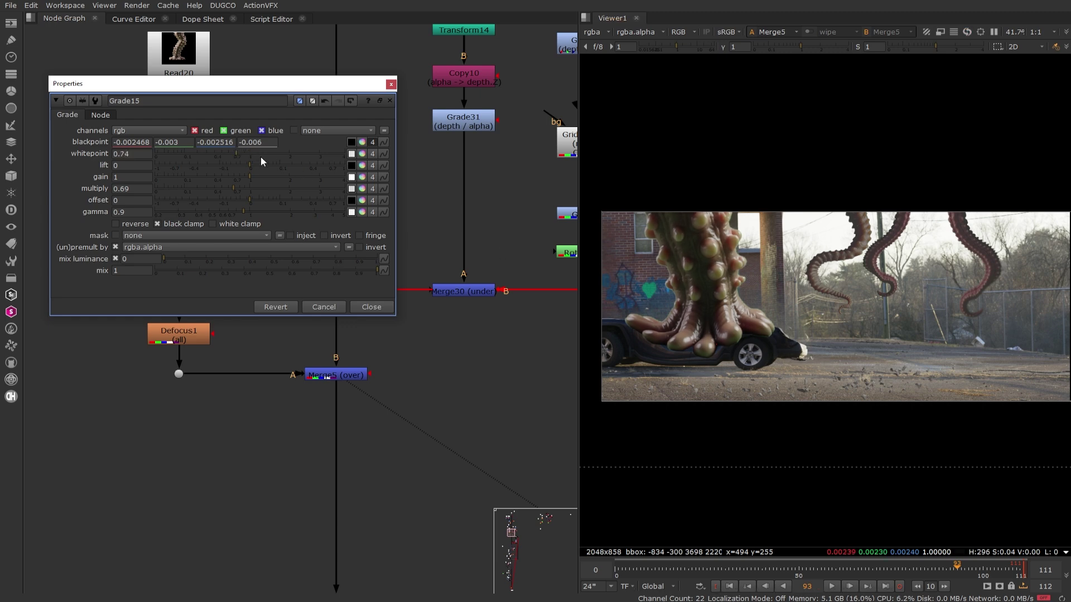
{"action": "left_click_drag", "start_coordinate": [234, 152], "coordinate": [239, 153]}
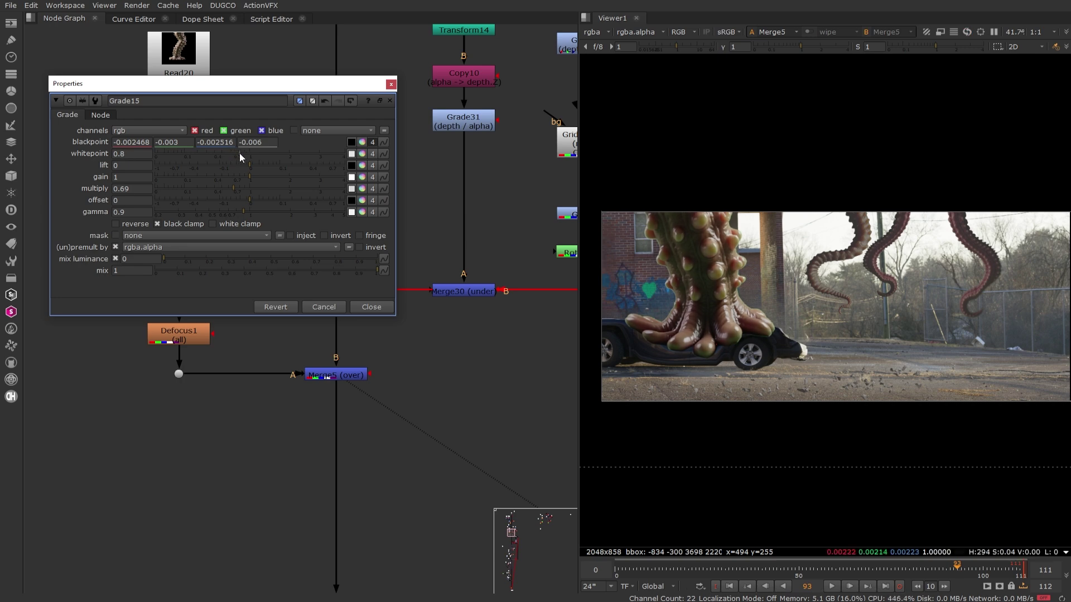
{"action": "left_click", "coordinate": [371, 307]}
{"action": "scroll", "coordinate": [705, 353], "scroll_direction": "up", "scroll_amount": 4}
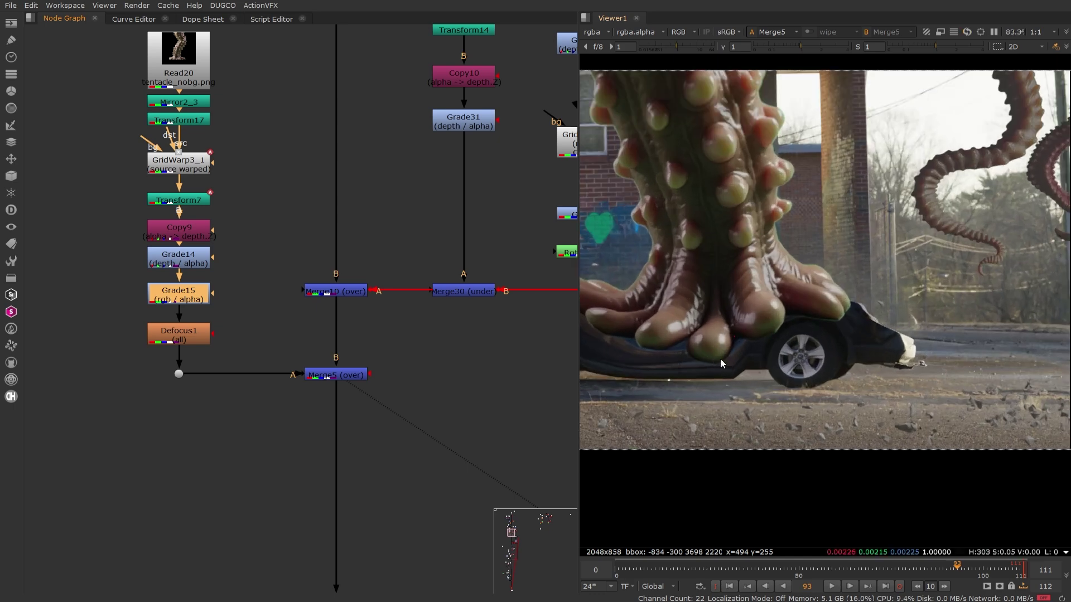
Step: Insert a Premult node directly after Read20 (tentade_nobg.png) and dismiss its properties
{"action": "middle_click_drag", "start_coordinate": [219, 66], "coordinate": [347, 211]}
{"action": "left_click_drag", "start_coordinate": [322, 212], "coordinate": [322, 191]}
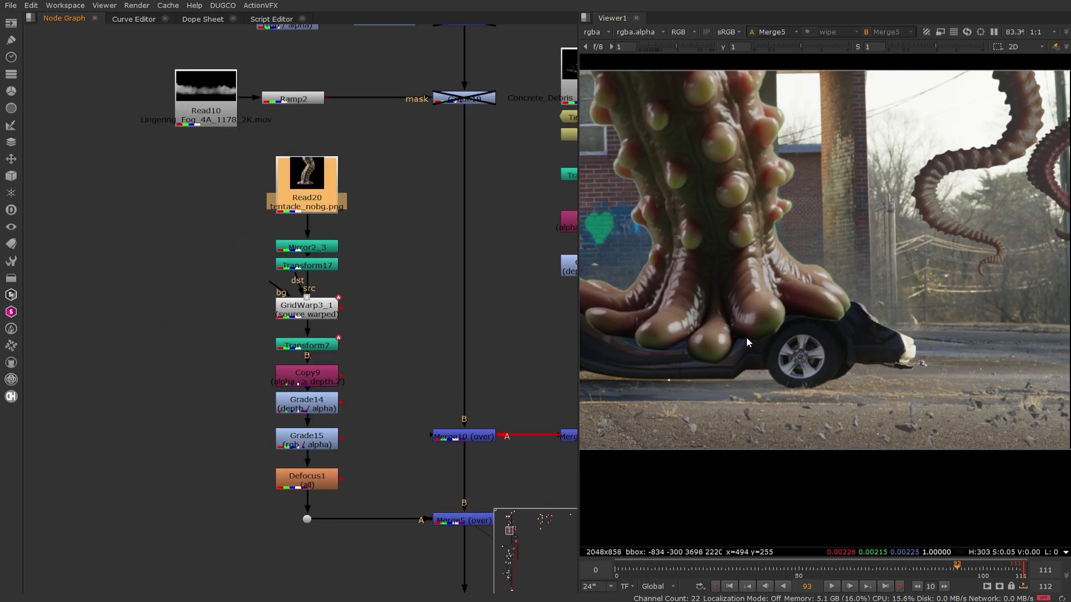
{"action": "scroll", "coordinate": [750, 338], "scroll_direction": "up", "scroll_amount": 5}
{"action": "scroll", "coordinate": [792, 396], "scroll_direction": "up", "scroll_amount": 3}
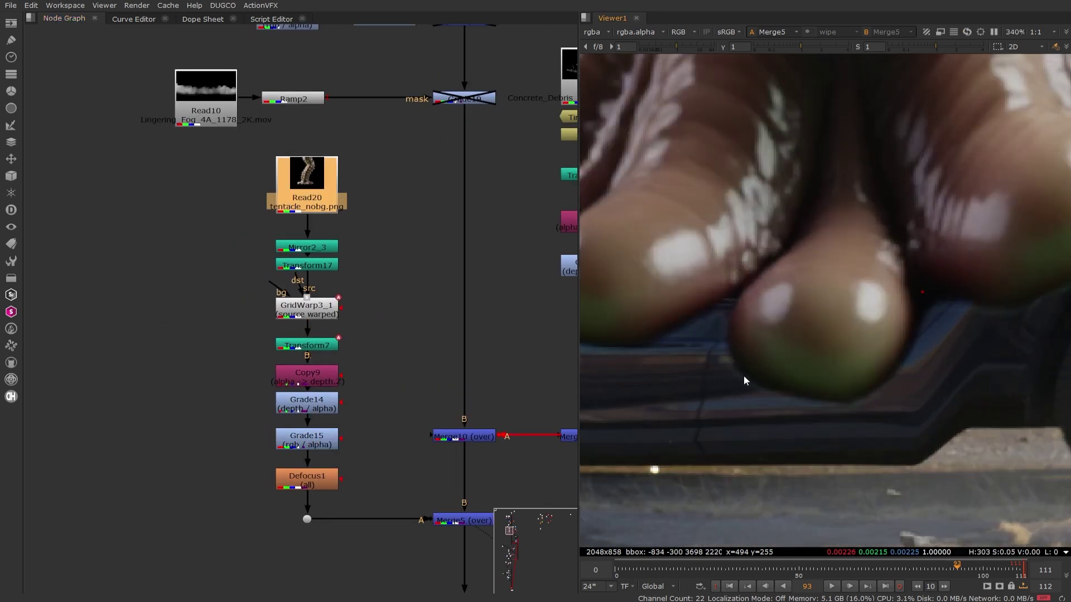
{"action": "key", "text": "Tab"}
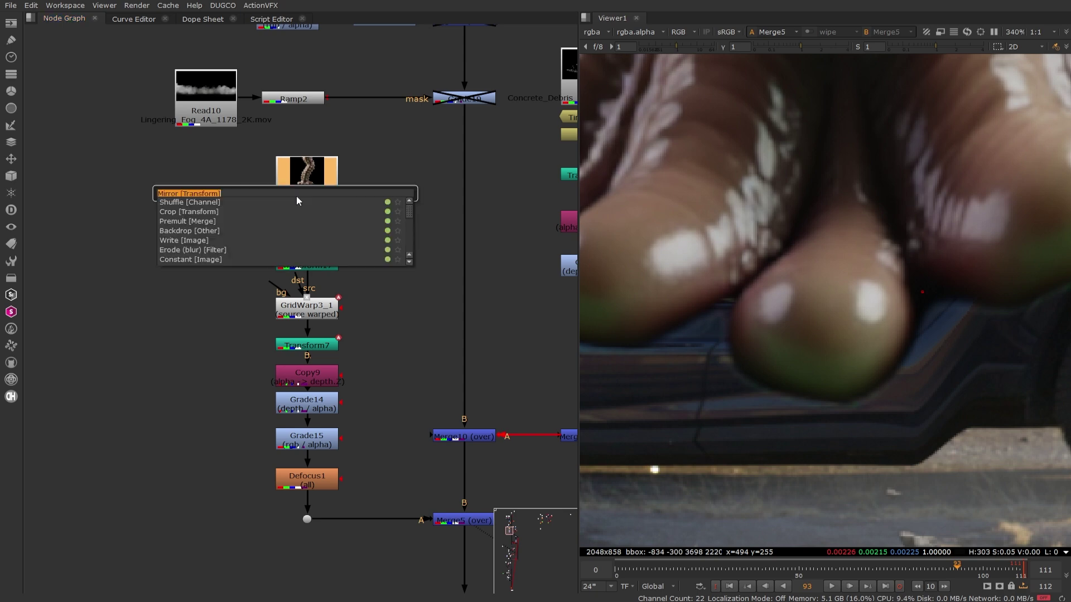
{"action": "type", "text": "pre"}
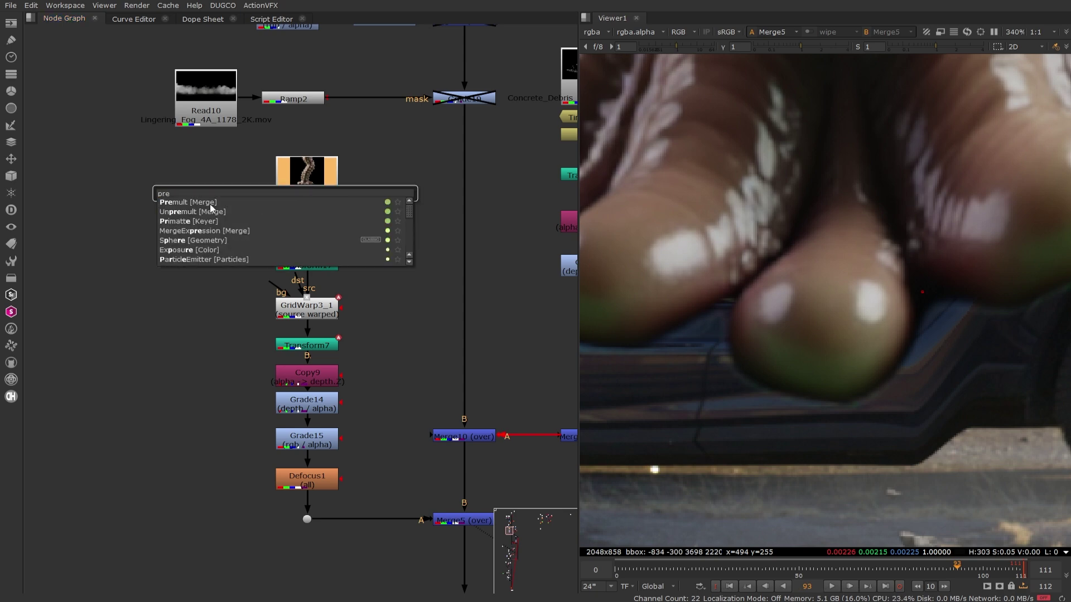
{"action": "key", "text": "Return"}
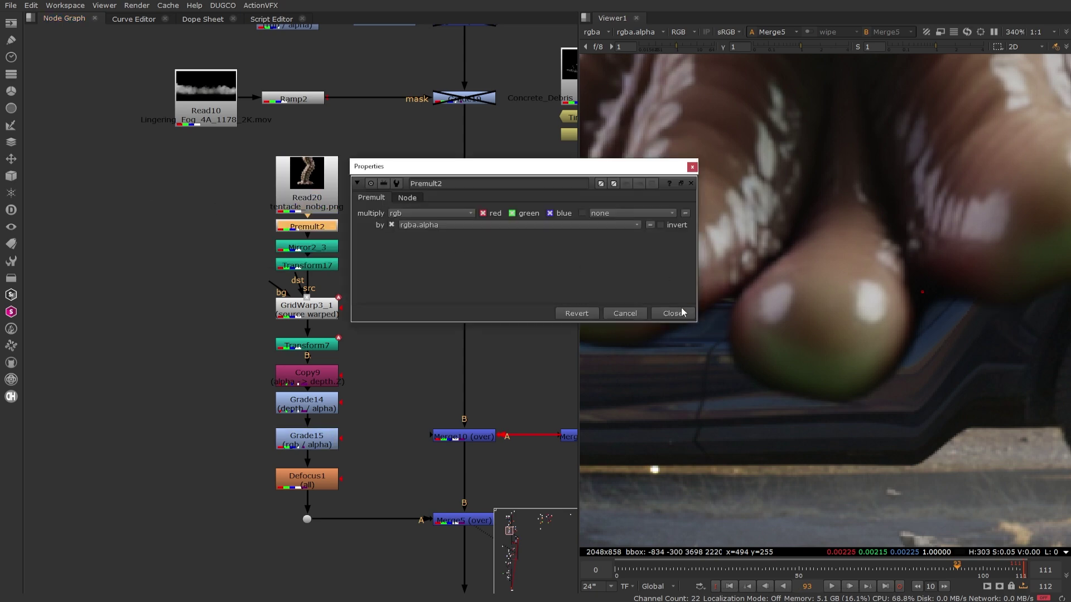
{"action": "left_click", "coordinate": [681, 310]}
Step: Inspect the large tentacle's edges against the car and background up close, and check the full frame
{"action": "left_click", "coordinate": [312, 200]}
{"action": "scroll", "coordinate": [814, 248], "scroll_direction": "down", "scroll_amount": 2}
{"action": "middle_click_drag", "start_coordinate": [869, 254], "coordinate": [801, 338]}
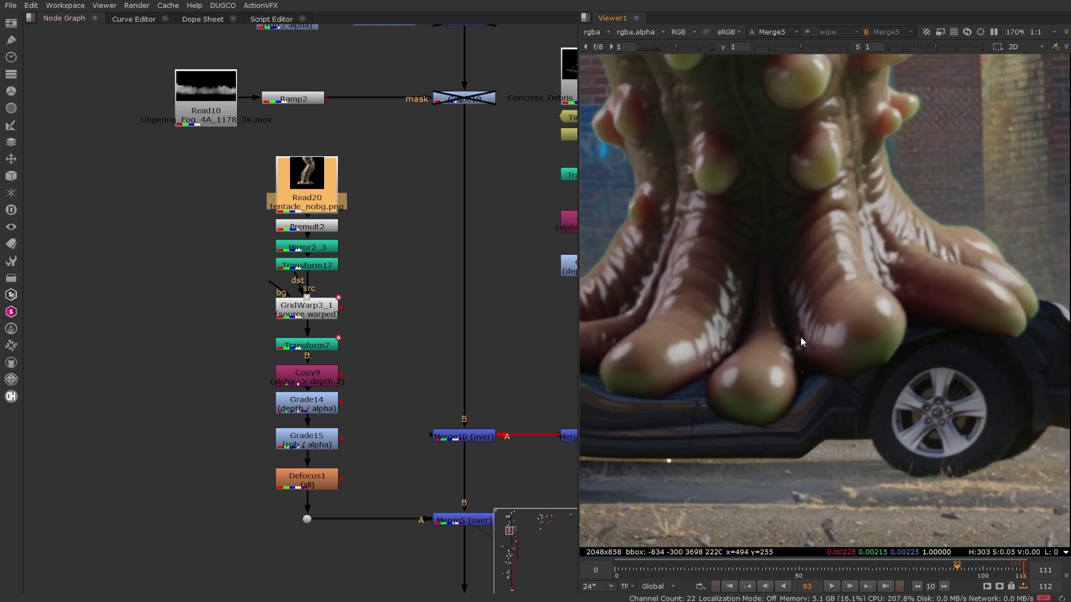
{"action": "scroll", "coordinate": [800, 337], "scroll_direction": "down", "scroll_amount": 2}
{"action": "scroll", "coordinate": [926, 328], "scroll_direction": "up", "scroll_amount": 2}
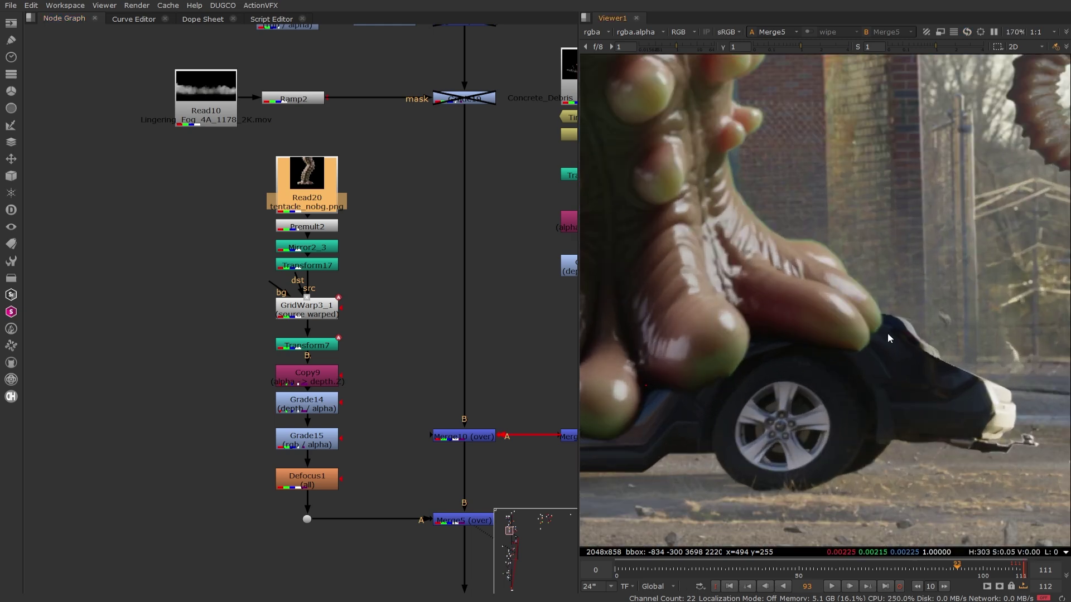
{"action": "scroll", "coordinate": [881, 334], "scroll_direction": "down", "scroll_amount": 4}
{"action": "scroll", "coordinate": [882, 311], "scroll_direction": "down", "scroll_amount": 5}
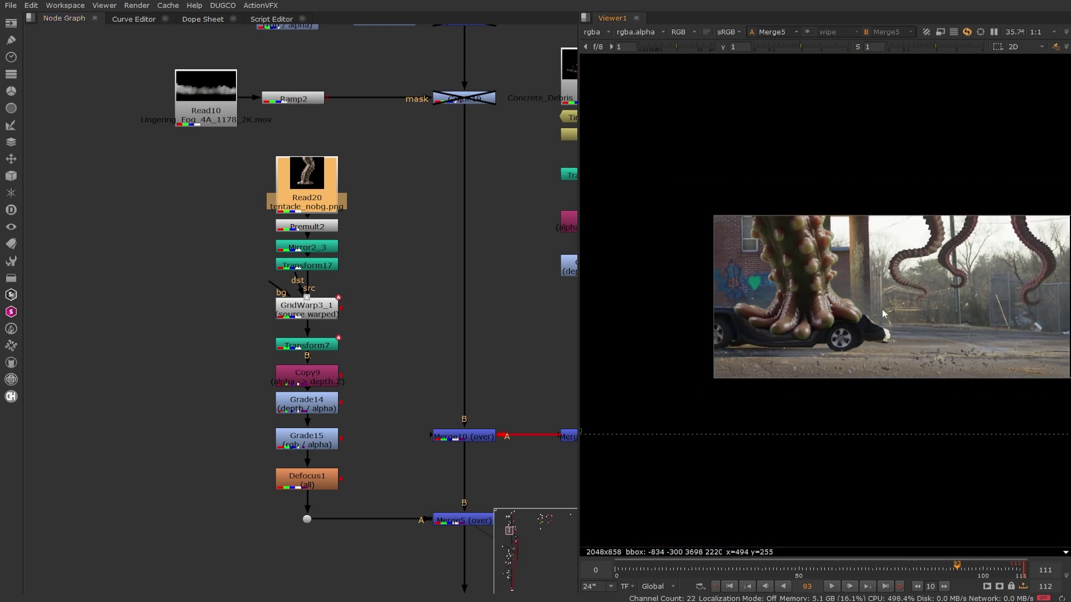
{"action": "middle_click_drag", "start_coordinate": [882, 311], "coordinate": [798, 299]}
Step: Step back through the shot to frame 87 to review the large tentacle coming down on the car
{"action": "scroll", "coordinate": [400, 318], "scroll_direction": "down", "scroll_amount": 5}
{"action": "middle_click_drag", "start_coordinate": [464, 527], "coordinate": [387, 290]}
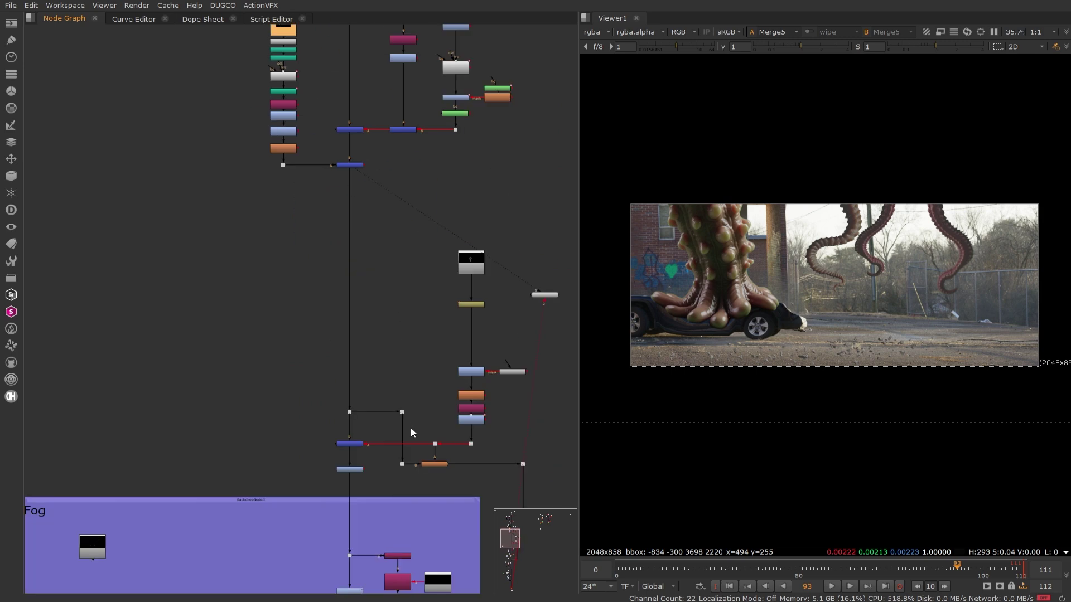
{"action": "middle_click_drag", "start_coordinate": [410, 429], "coordinate": [387, 151]}
{"action": "key", "text": "Left"}
{"action": "key", "text": "Left"}
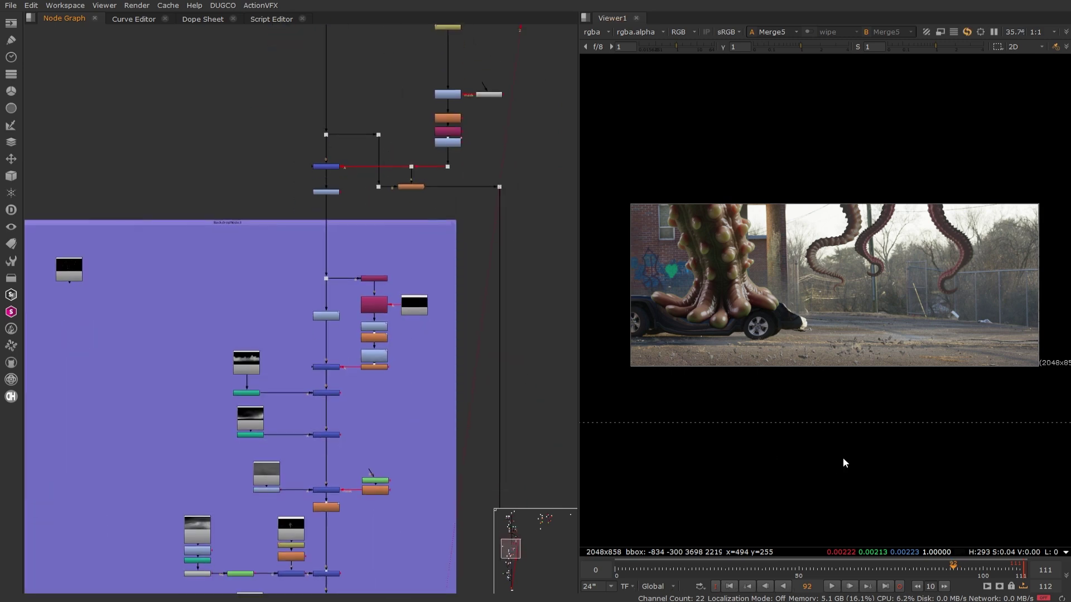
{"action": "key", "text": "Left"}
{"action": "key", "text": "Left"}
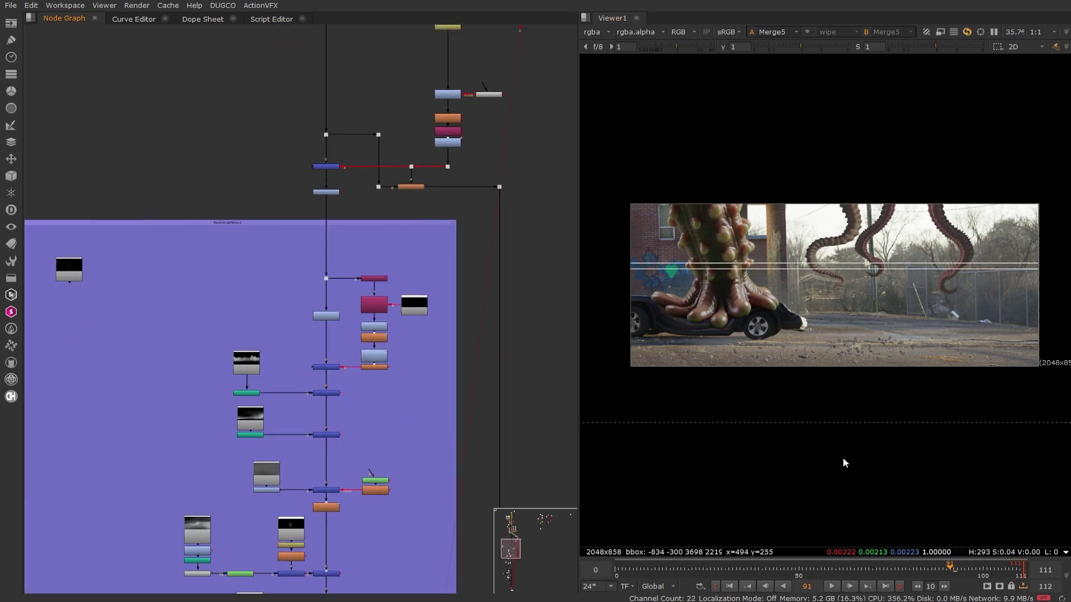
{"action": "key", "text": "Left"}
{"action": "key", "text": "Left"}
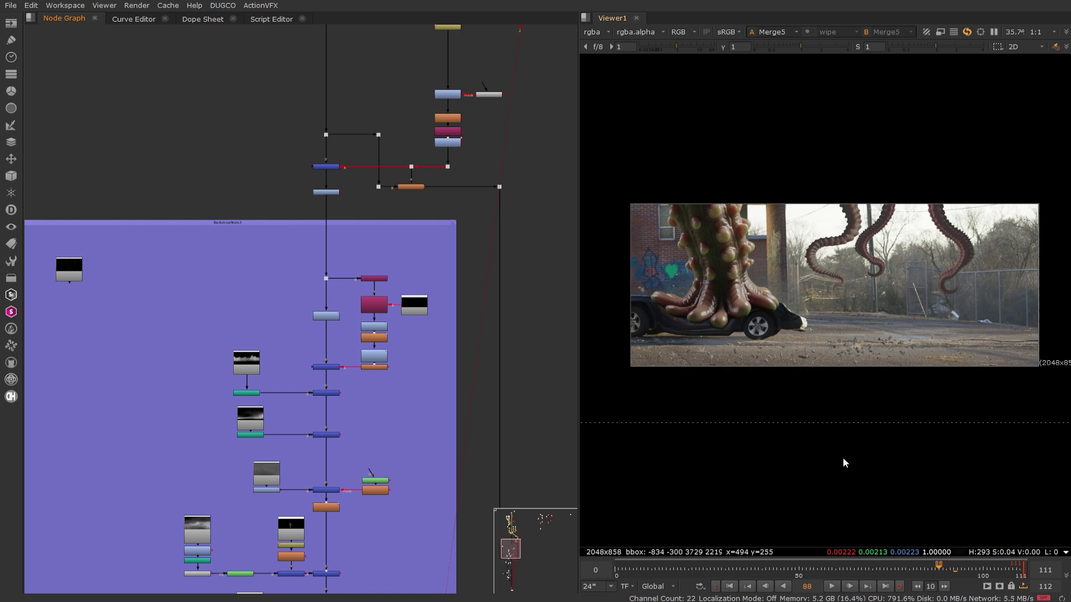
{"action": "key", "text": "Left"}
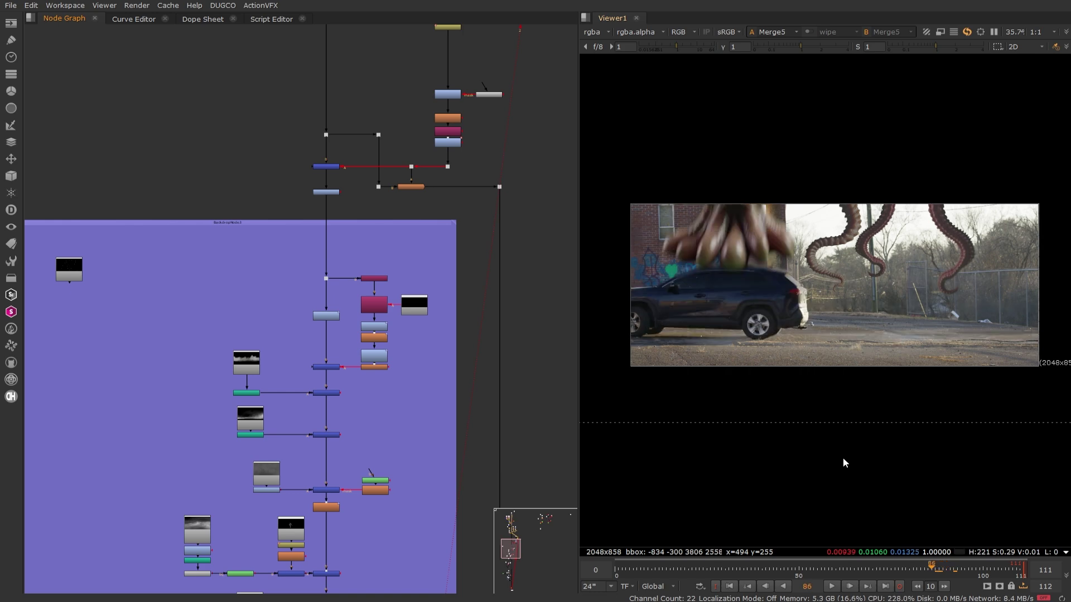
{"action": "key", "text": "Right"}
{"action": "scroll", "coordinate": [440, 397], "scroll_direction": "down", "scroll_amount": 4}
{"action": "middle_click_drag", "start_coordinate": [434, 406], "coordinate": [396, 130]}
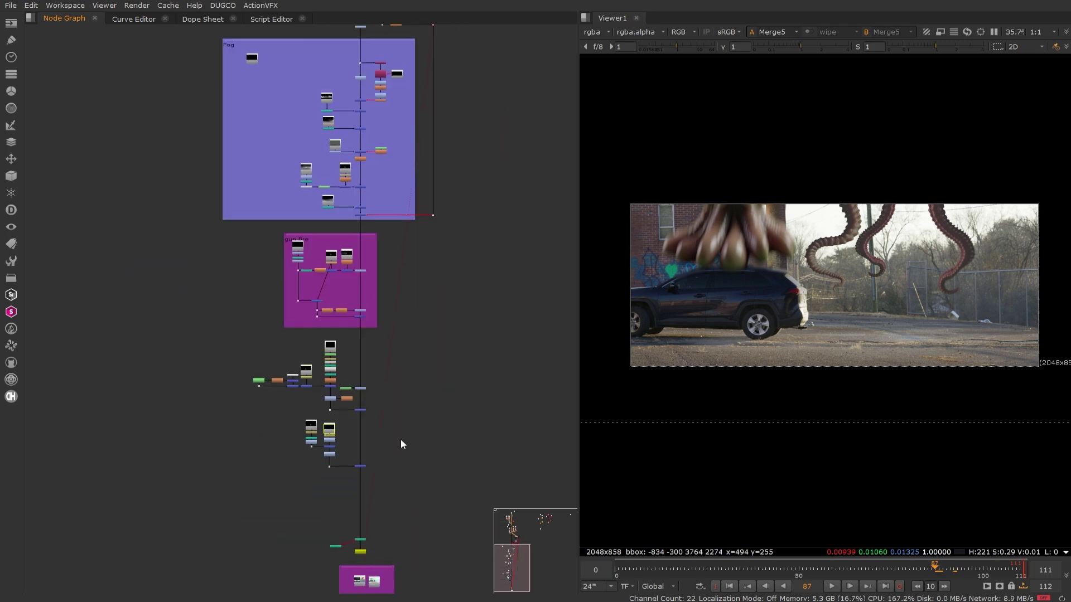
{"action": "middle_click_drag", "start_coordinate": [377, 580], "coordinate": [389, 401]}
{"action": "scroll", "coordinate": [376, 341], "scroll_direction": "up", "scroll_amount": 5}
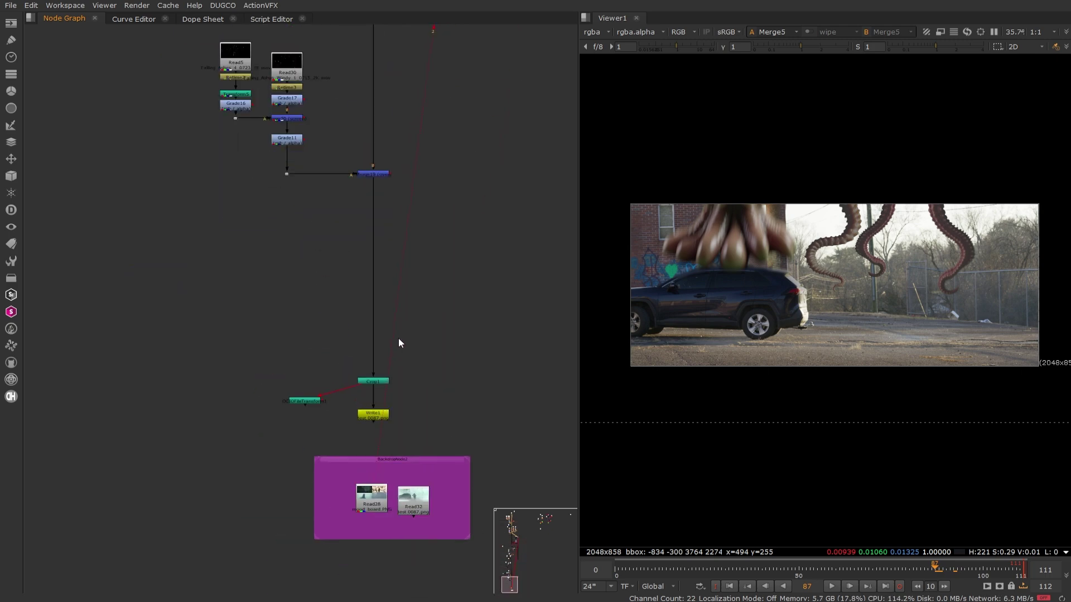
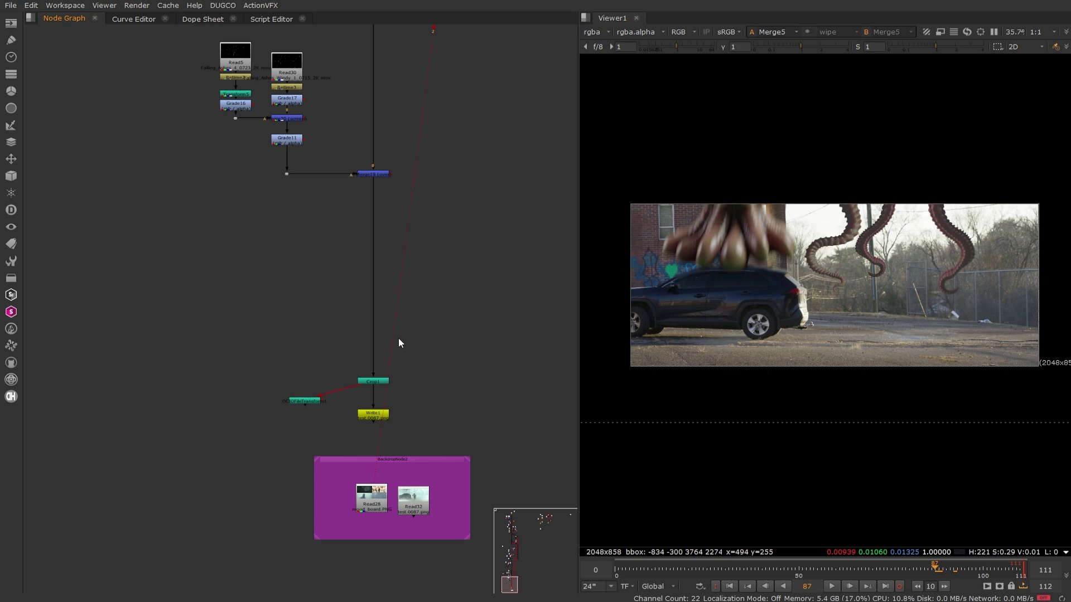
{"action": "middle_click_drag", "start_coordinate": [464, 328], "coordinate": [458, 342]}
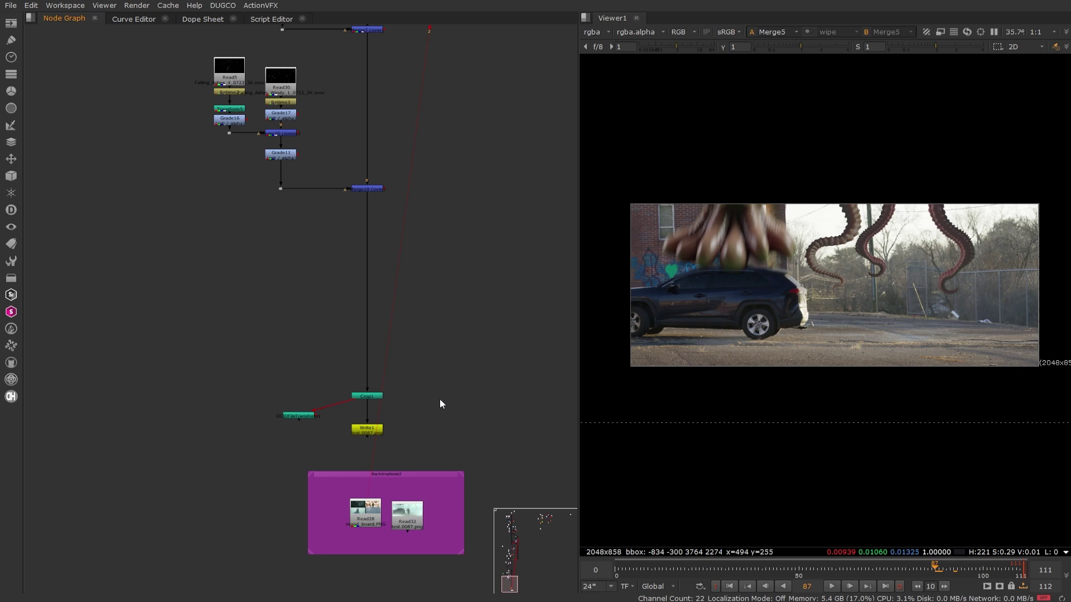
{"action": "key", "text": "Tab"}
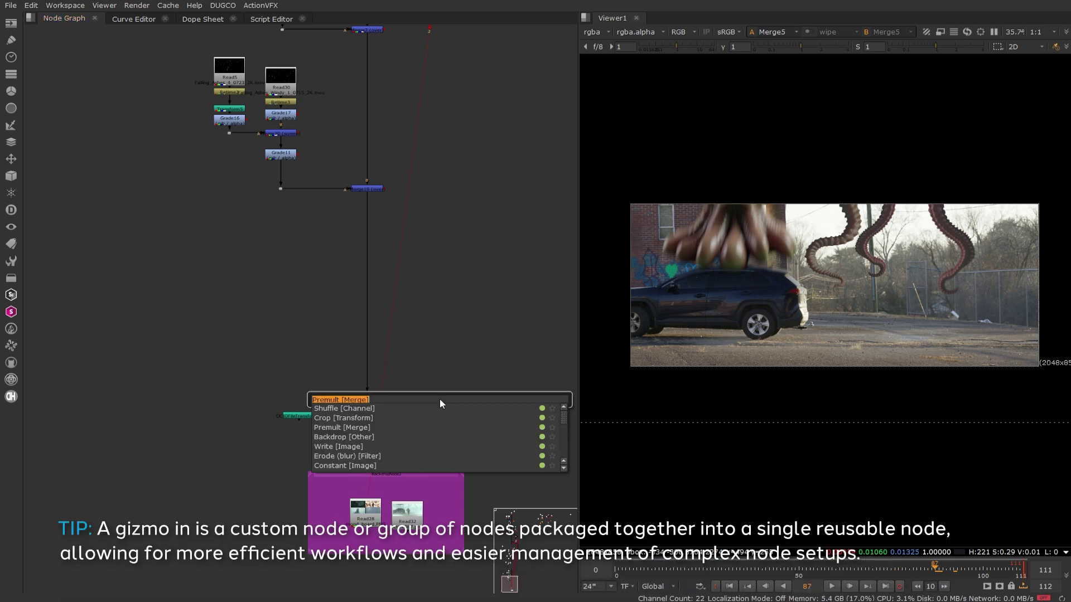
{"action": "type", "text": "camer"}
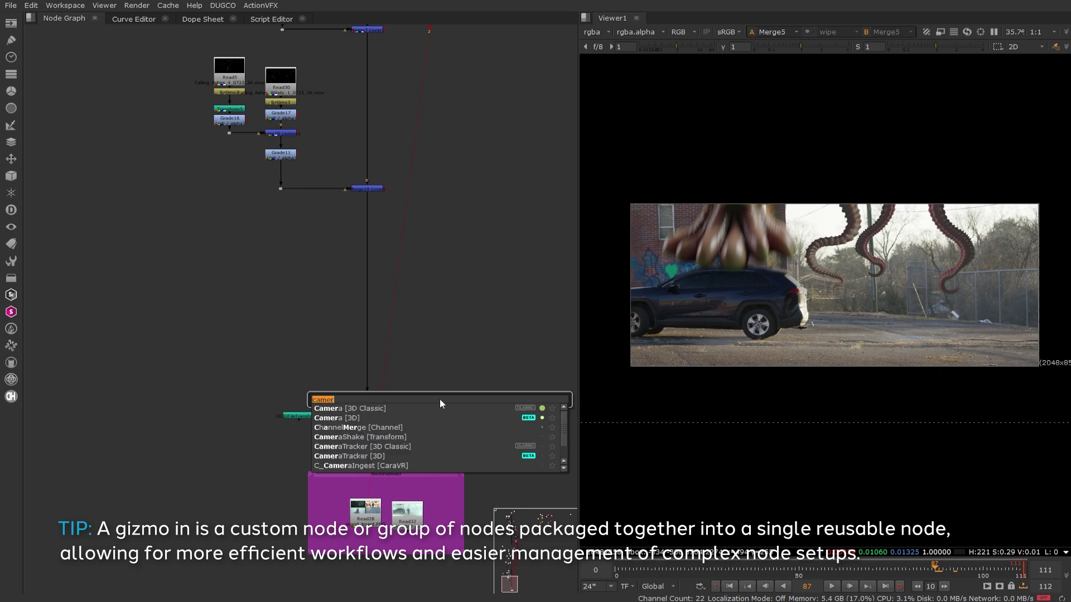
{"action": "key", "text": "BackSpace"}
{"action": "key", "text": "BackSpace"}
{"action": "type", "text": "az"}
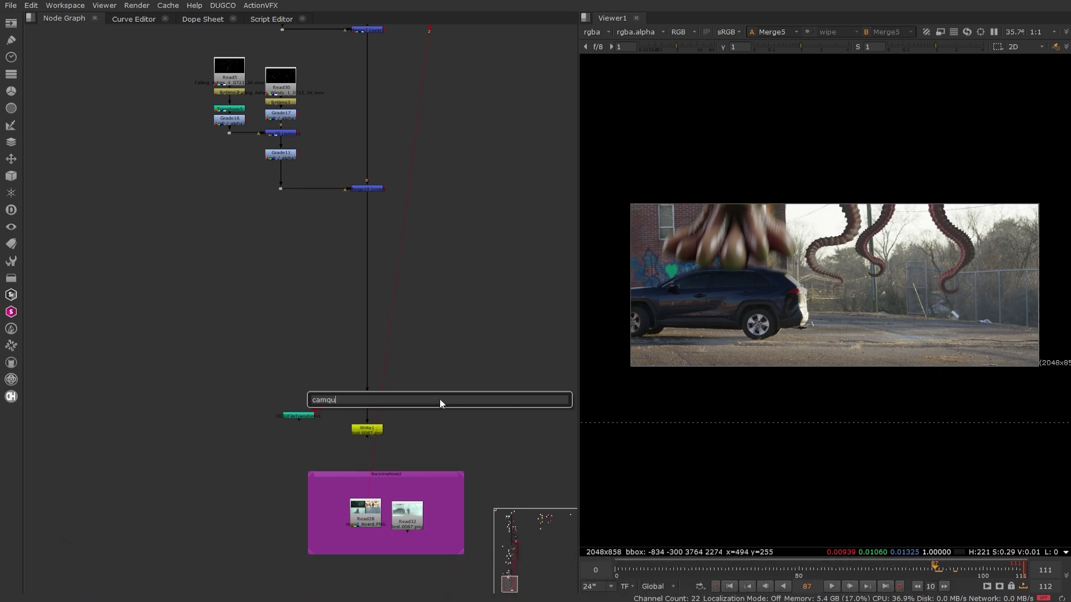
{"action": "key", "text": "BackSpace"}
{"action": "key", "text": "BackSpace"}
{"action": "key", "text": "BackSpace"}
{"action": "key", "text": "BackSpace"}
{"action": "key", "text": "BackSpace"}
{"action": "key", "text": "Escape"}
Step: Add a dhCamShake gizmo from the DUGCO transform tools in empty space beside the Crop and Write nodes
{"action": "left_click", "coordinate": [221, 7]}
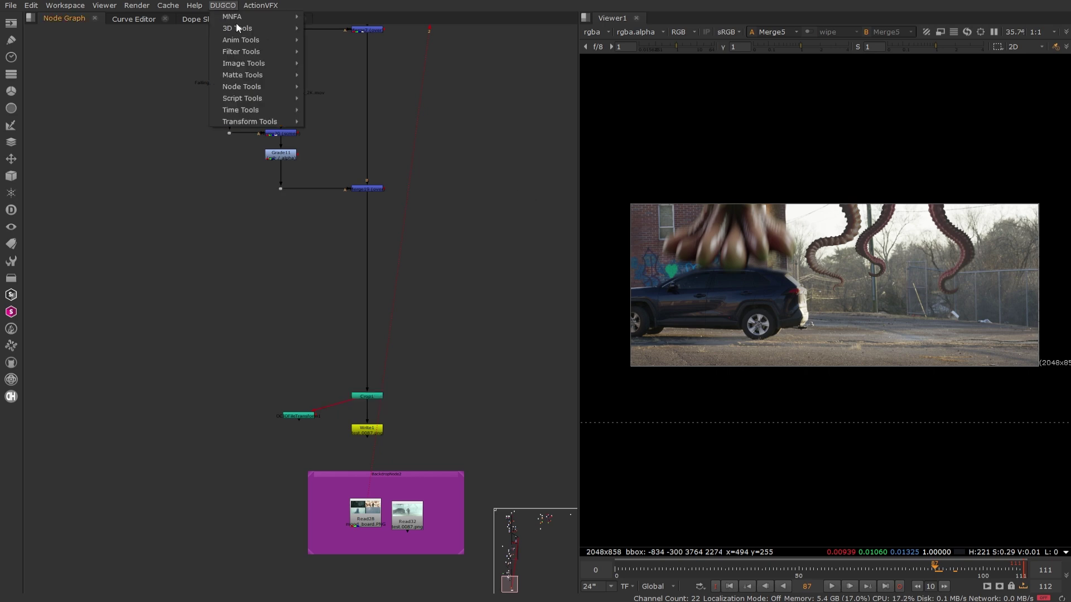
{"action": "mouse_move", "coordinate": [265, 121]}
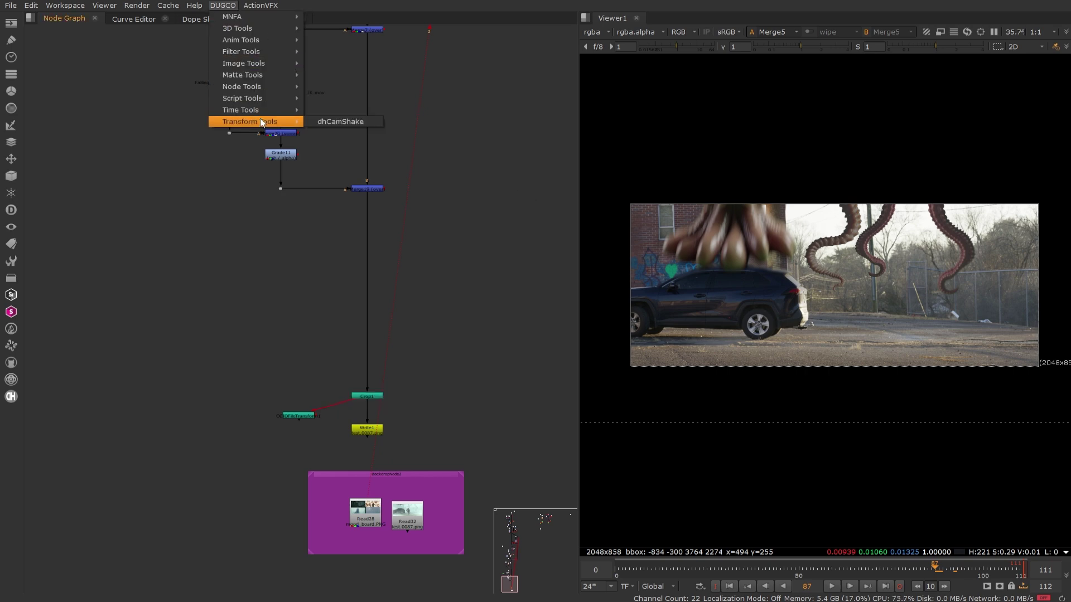
{"action": "left_click", "coordinate": [343, 121]}
{"action": "left_click_drag", "start_coordinate": [528, 196], "coordinate": [463, 385]}
{"action": "scroll", "coordinate": [456, 394], "scroll_direction": "up", "scroll_amount": 3}
{"action": "middle_click_drag", "start_coordinate": [480, 403], "coordinate": [500, 353]}
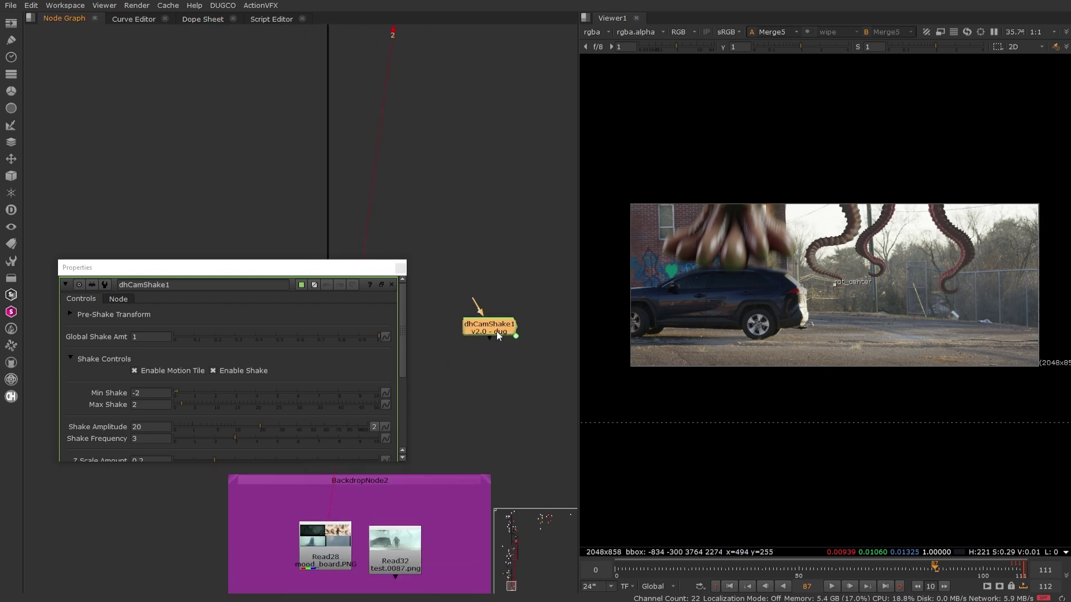
Step: Copy the dhCamShake1 gizmo to an editable group
{"action": "left_click", "coordinate": [123, 300]}
{"action": "scroll", "coordinate": [47, 387], "scroll_direction": "down", "scroll_amount": 5}
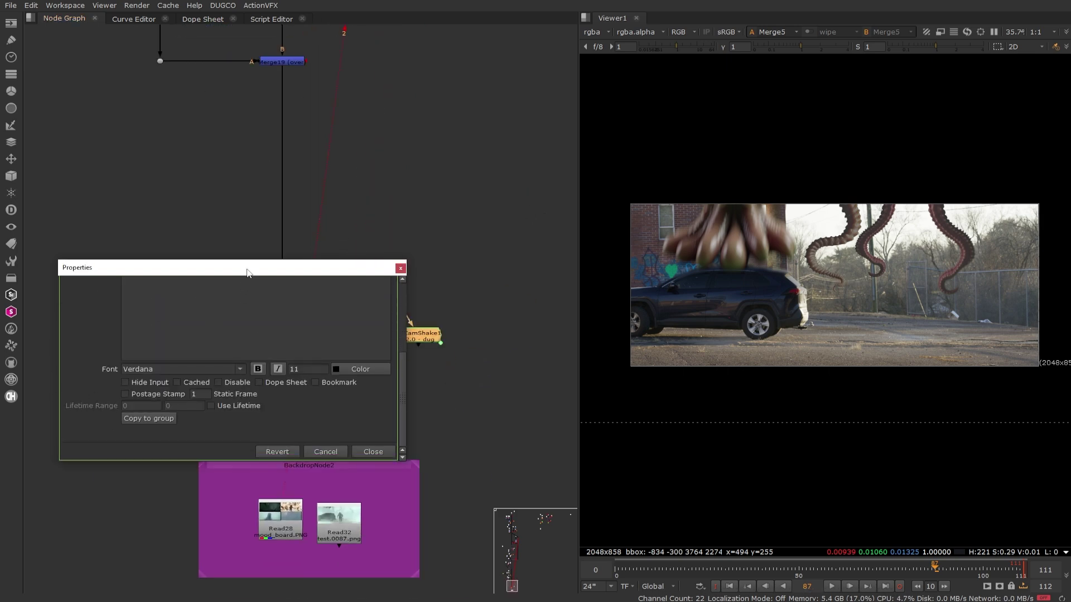
{"action": "left_click_drag", "start_coordinate": [248, 260], "coordinate": [251, 94]}
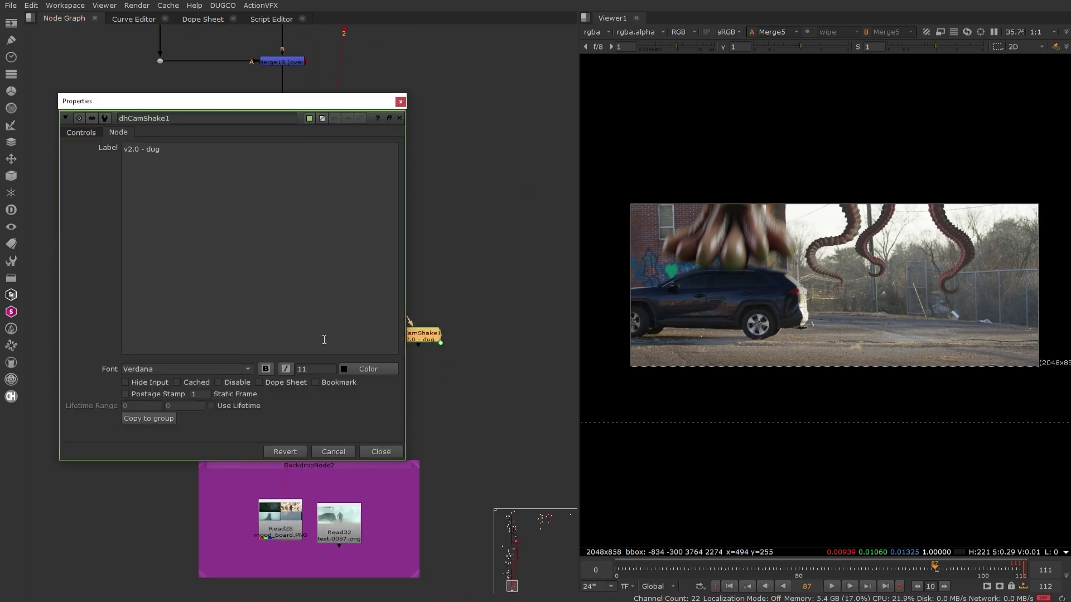
{"action": "left_click", "coordinate": [146, 416]}
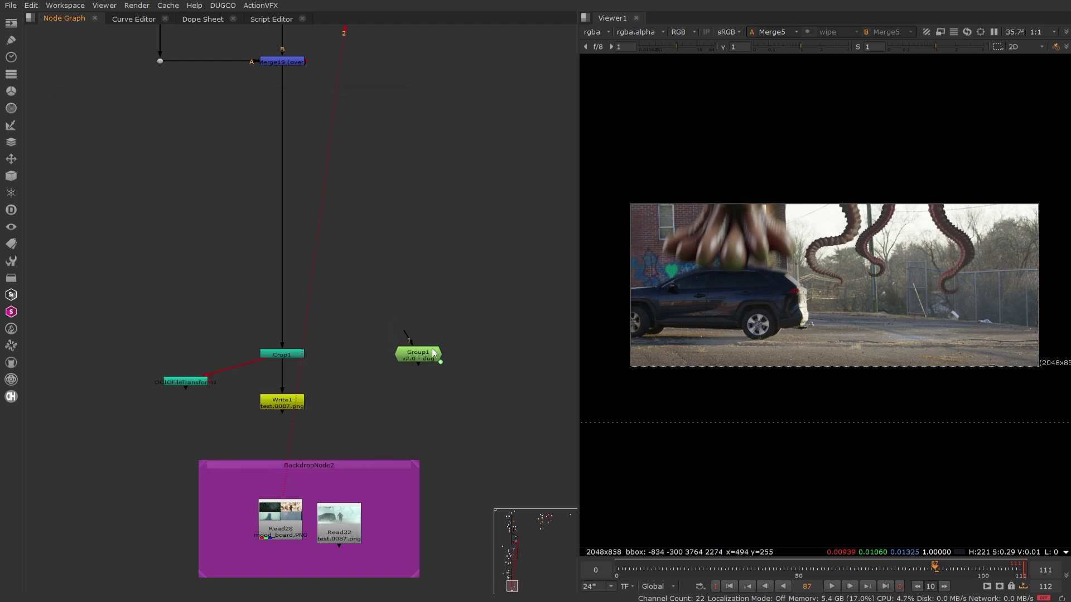
Step: Rename the copied camera shake group as camshake1
{"action": "double_click", "coordinate": [437, 320]}
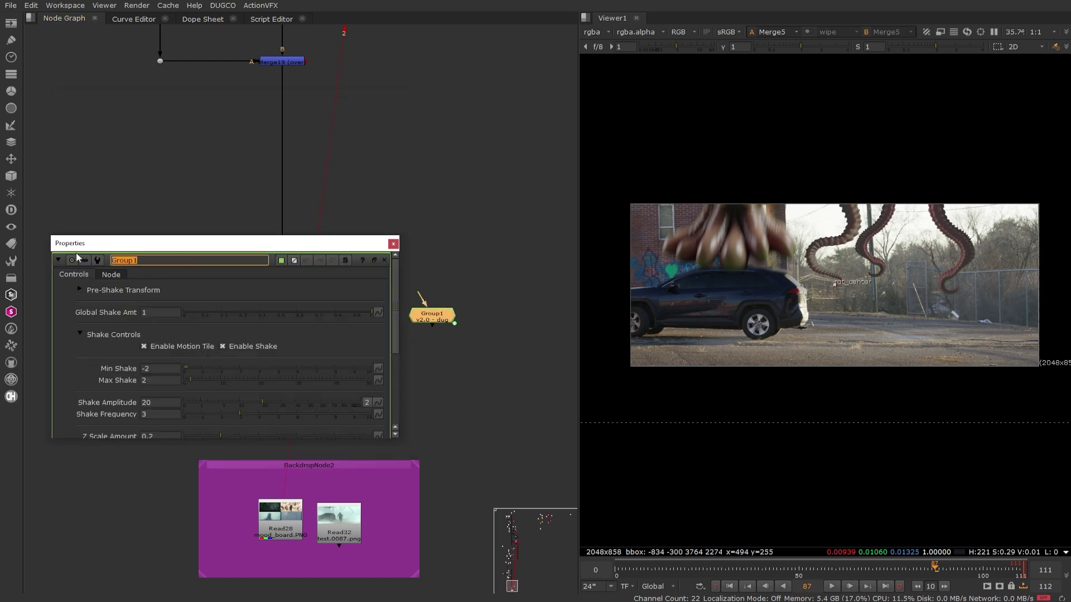
{"action": "type", "text": "camsha"}
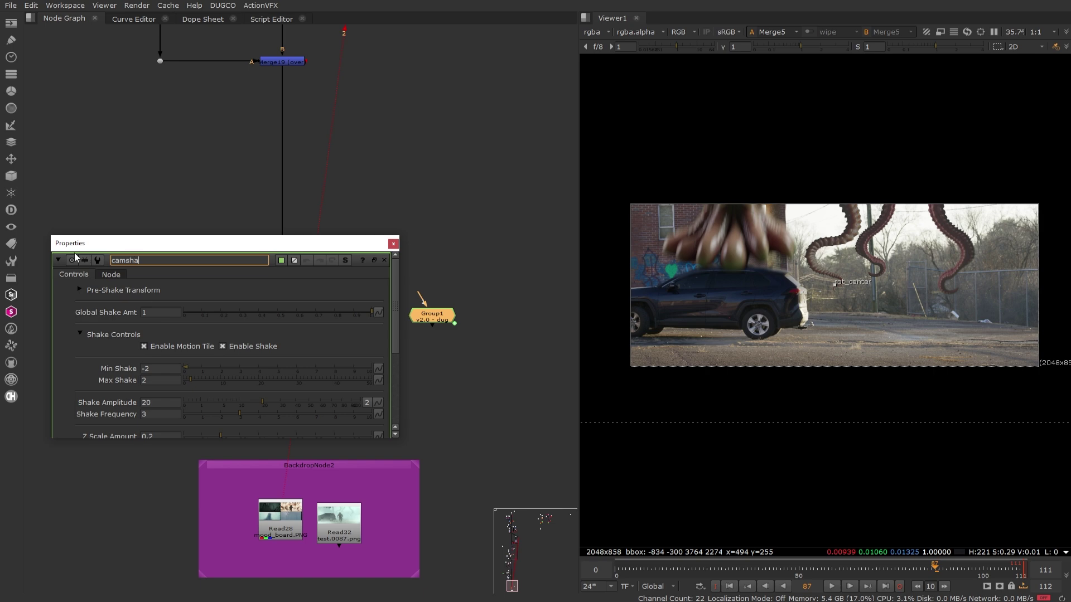
{"action": "type", "text": "ke1"}
{"action": "left_click", "coordinate": [444, 258]}
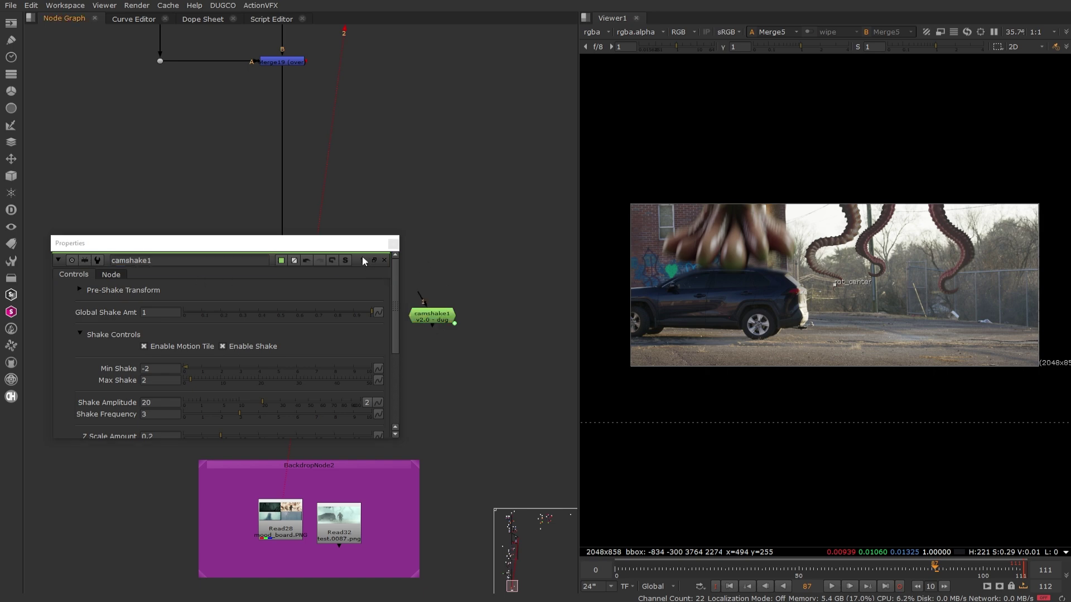
Step: Open camshake1's internal node graph and examine the transform, merge and blur nodes inside it
{"action": "left_click_drag", "start_coordinate": [335, 235], "coordinate": [419, 282]}
{"action": "left_click", "coordinate": [347, 193]}
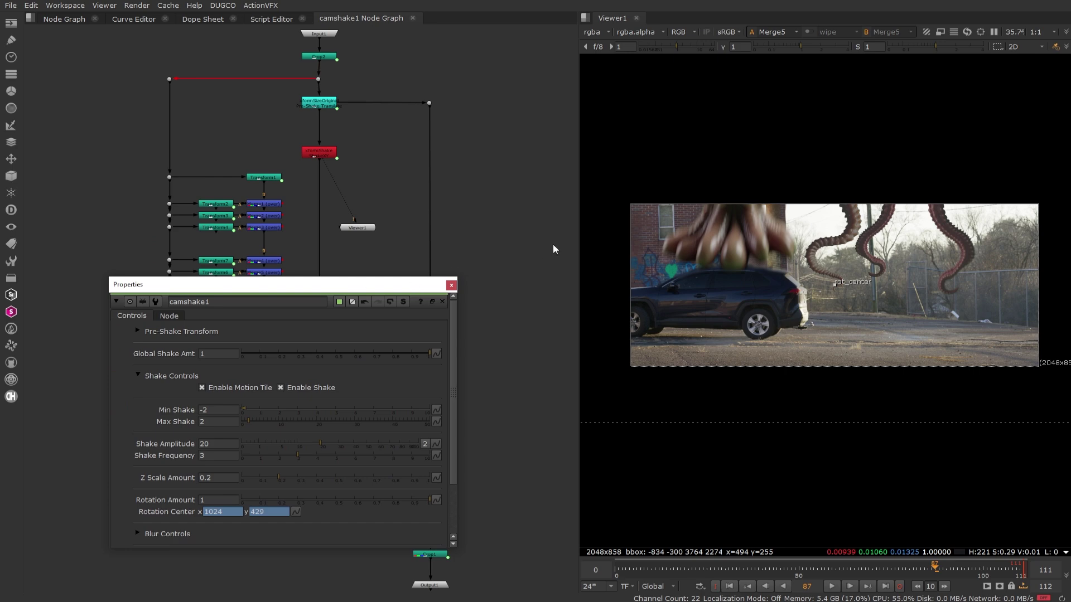
{"action": "scroll", "coordinate": [504, 243], "scroll_direction": "down", "scroll_amount": 3}
{"action": "middle_click_drag", "start_coordinate": [465, 224], "coordinate": [540, 177]}
{"action": "left_click_drag", "start_coordinate": [405, 286], "coordinate": [315, 146]}
{"action": "scroll", "coordinate": [434, 168], "scroll_direction": "up", "scroll_amount": 3}
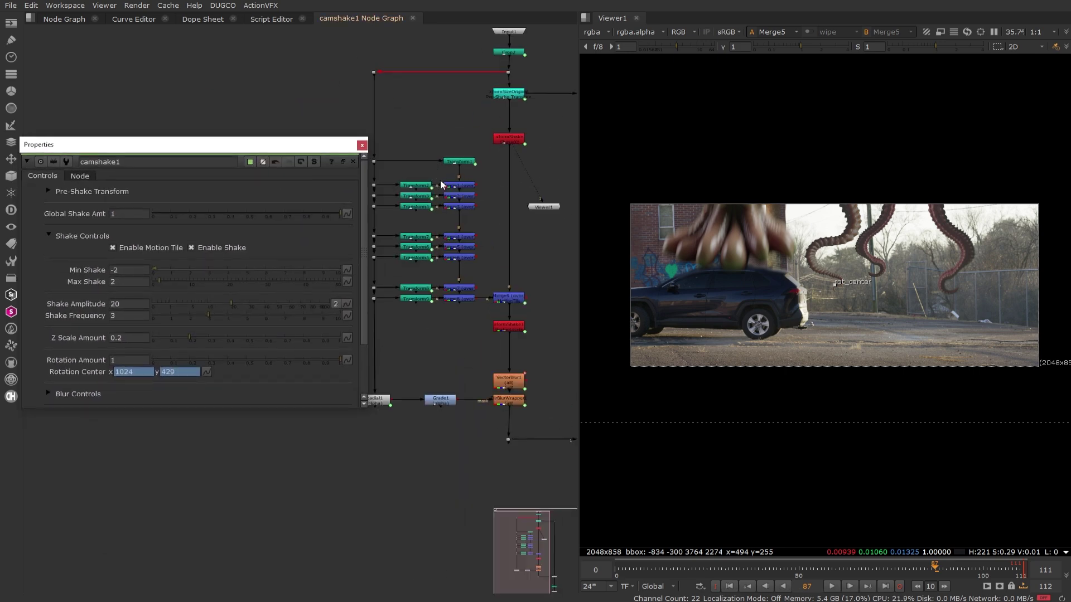
{"action": "middle_click_drag", "start_coordinate": [498, 317], "coordinate": [459, 322]}
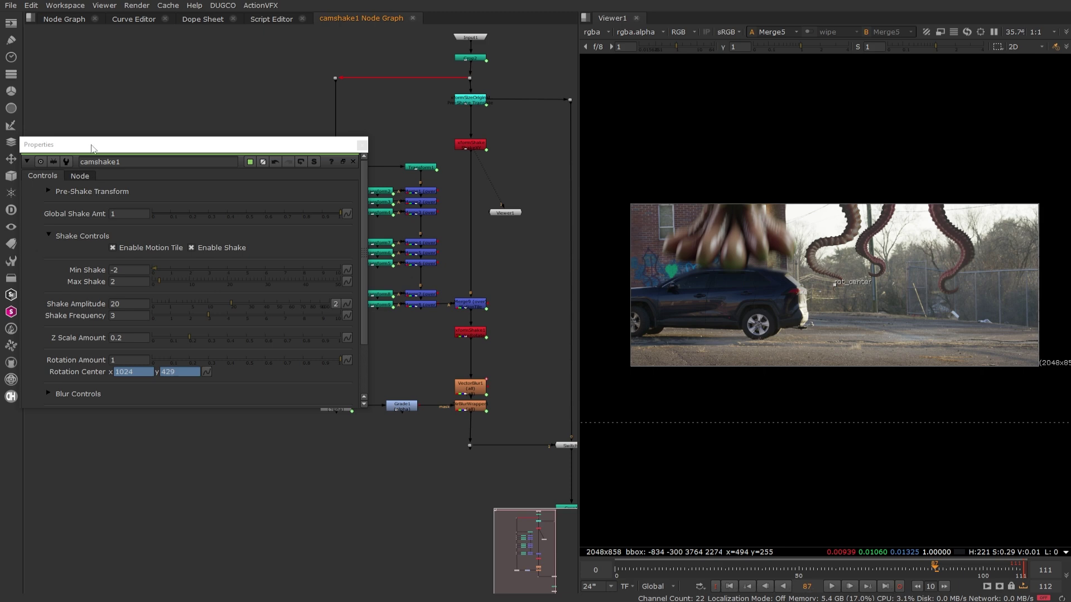
Step: Revisit camshake1 in the main node graph and reopen its internal graph, with its properties moved clear of the nodes
{"action": "left_click_drag", "start_coordinate": [92, 147], "coordinate": [157, 134]}
{"action": "left_click", "coordinate": [71, 23]}
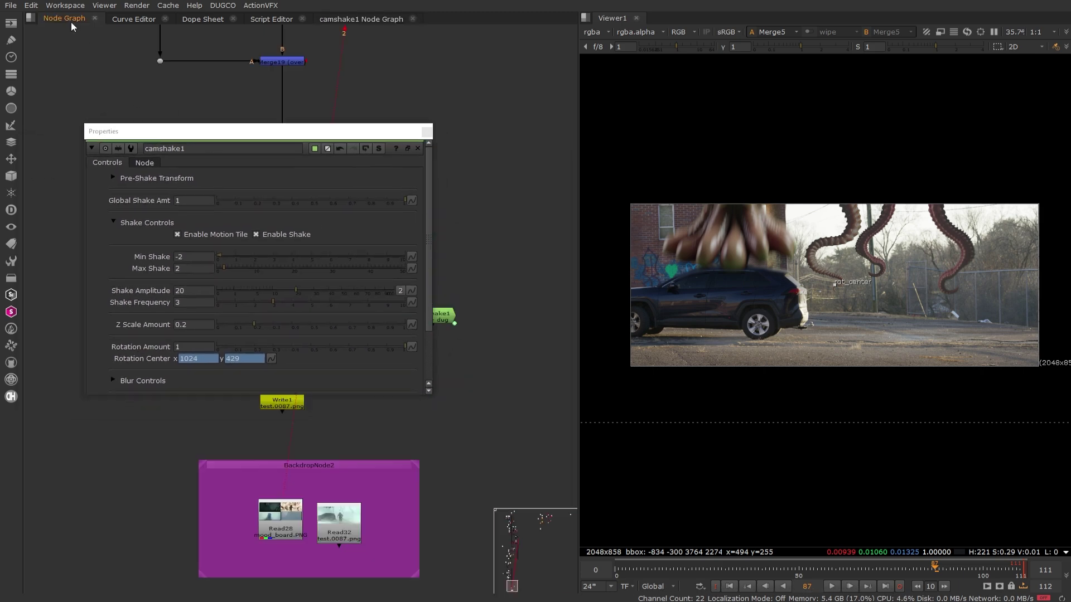
{"action": "middle_click_drag", "start_coordinate": [456, 326], "coordinate": [510, 325]}
{"action": "left_click", "coordinate": [493, 321]}
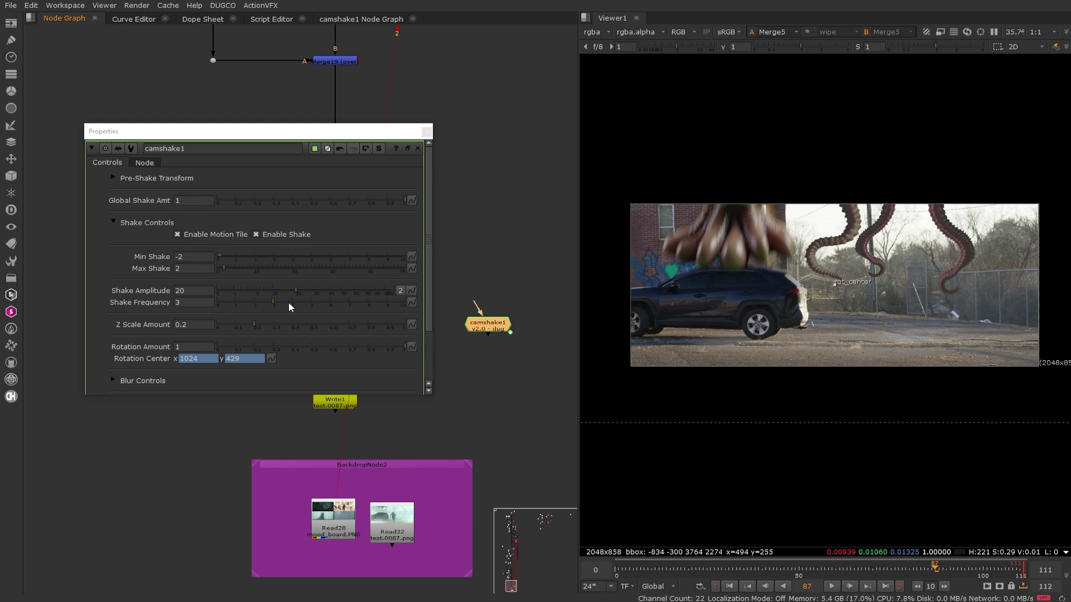
{"action": "left_click", "coordinate": [367, 18]}
{"action": "left_click_drag", "start_coordinate": [389, 134], "coordinate": [271, 98]}
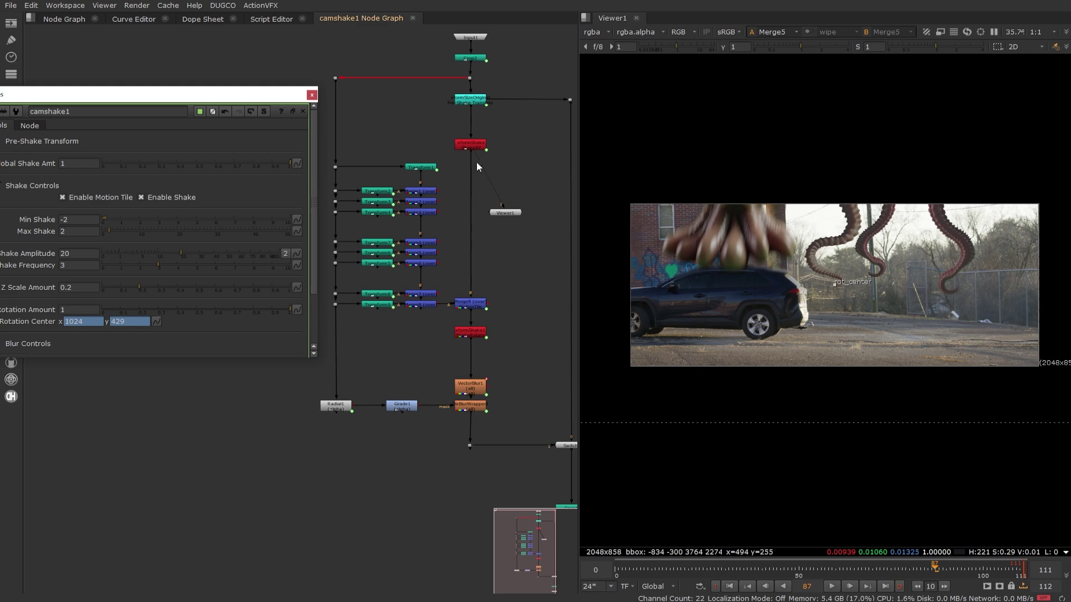
Step: Examine the expression driving the vertical translate of the xformShake node inside camshake1, leaving it unchanged
{"action": "double_click", "coordinate": [471, 146]}
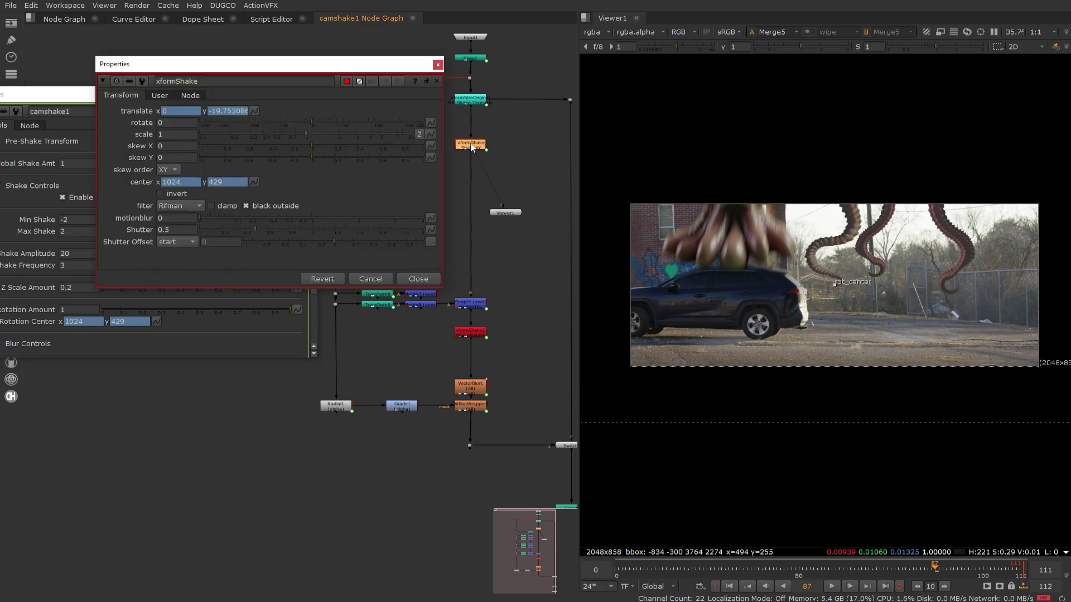
{"action": "right_click", "coordinate": [227, 111]}
{"action": "left_click", "coordinate": [280, 182]}
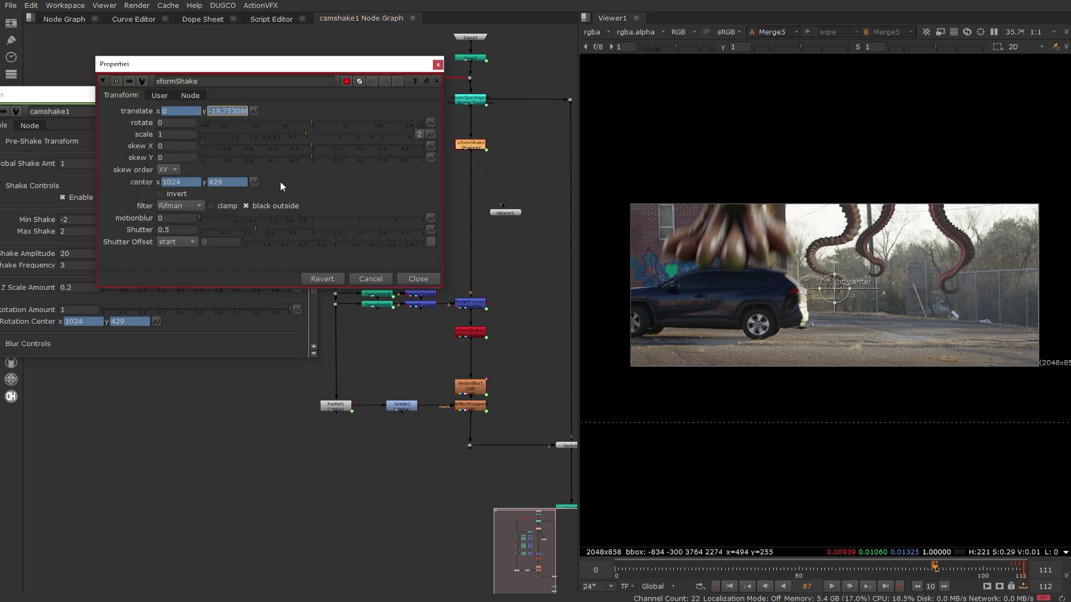
{"action": "left_click_drag", "start_coordinate": [494, 141], "coordinate": [951, 141]}
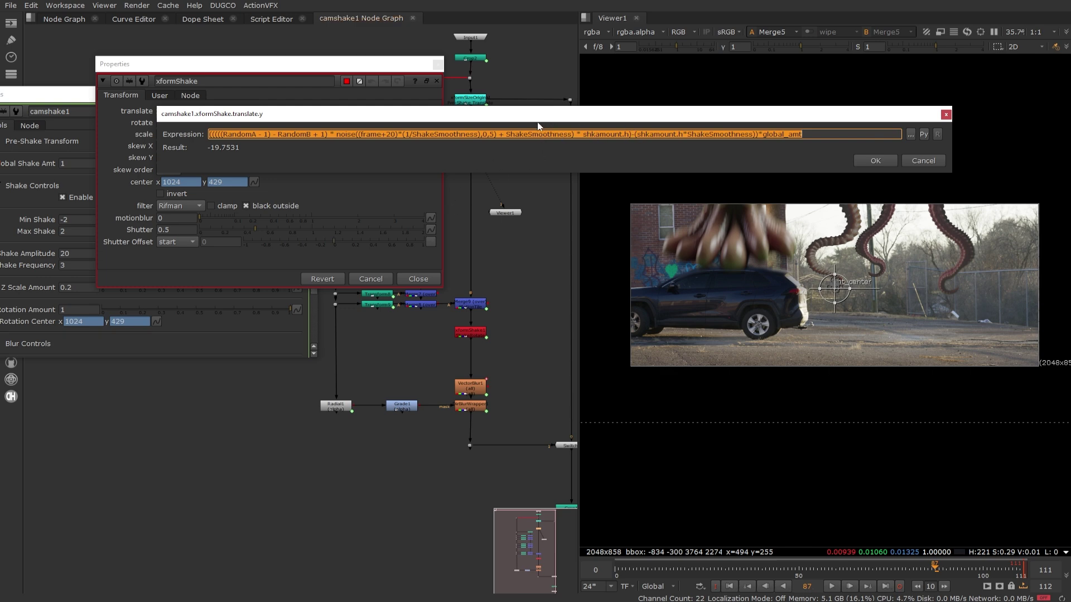
{"action": "left_click", "coordinate": [930, 161]}
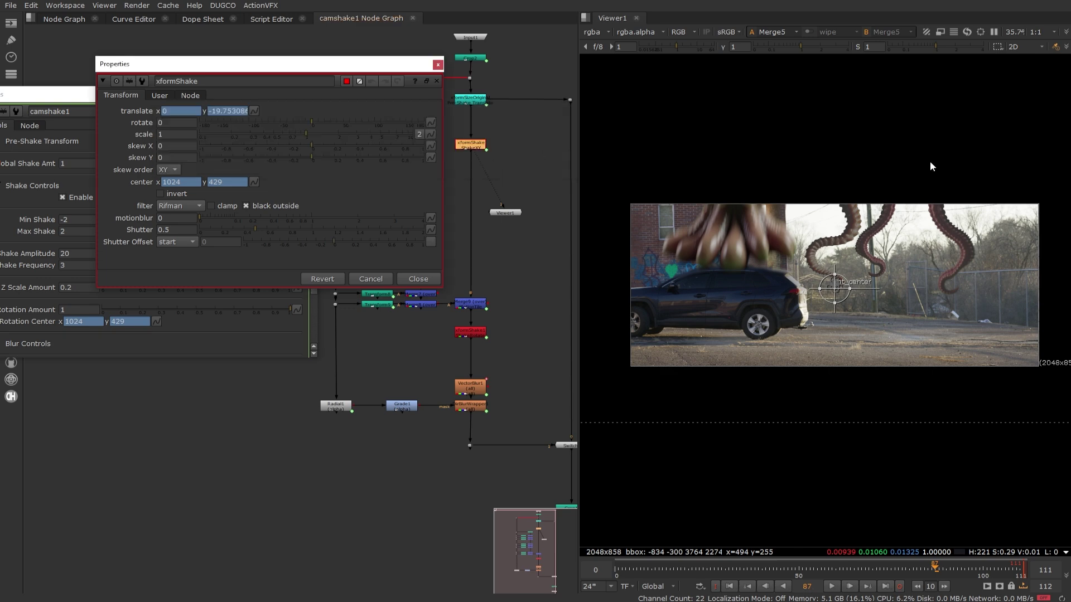
{"action": "left_click", "coordinate": [418, 279]}
Step: Add a CheckerBoard node above camshake1 in the main node graph and connect it to camshake1's input
{"action": "left_click", "coordinate": [75, 20]}
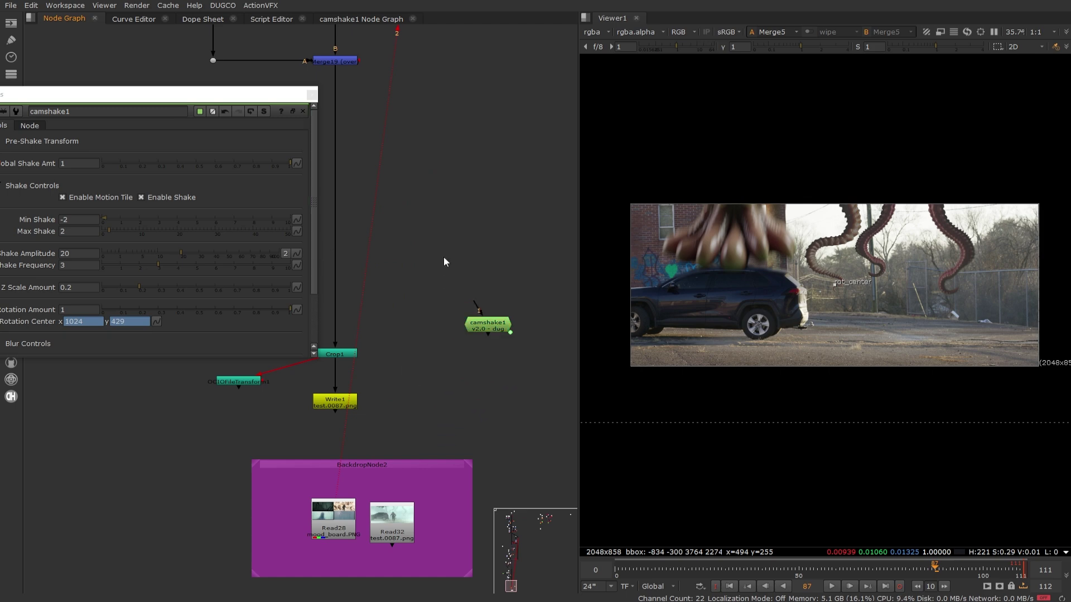
{"action": "key", "text": "Tab"}
{"action": "type", "text": "check"}
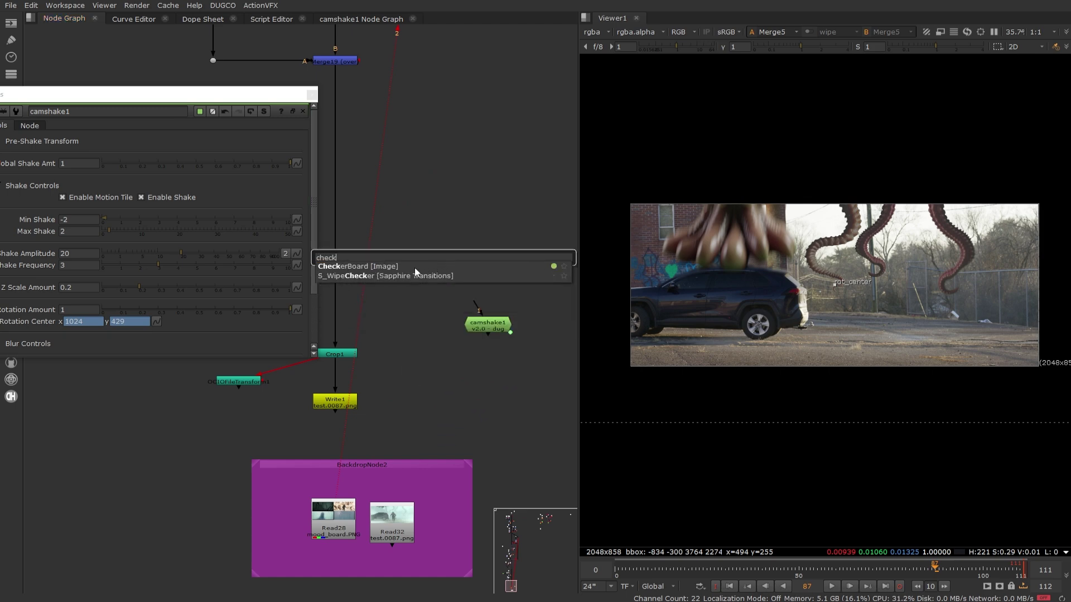
{"action": "left_click", "coordinate": [415, 268]}
{"action": "left_click_drag", "start_coordinate": [442, 260], "coordinate": [487, 246]}
{"action": "left_click_drag", "start_coordinate": [480, 307], "coordinate": [488, 251]}
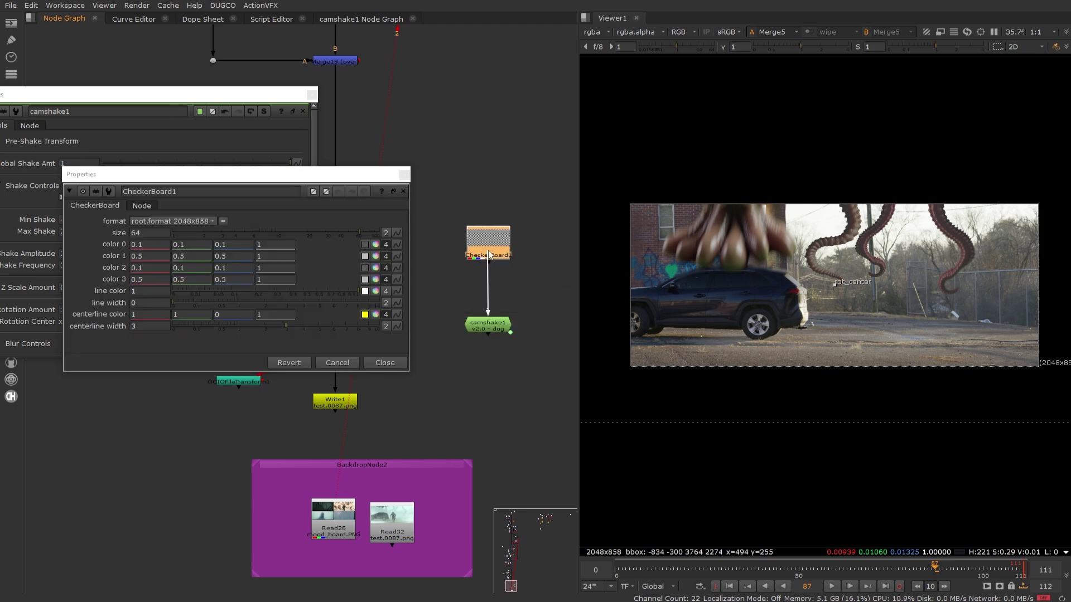
Step: View camshake1's output and play back the shaking checkerboard, with the CheckerBoard properties closed
{"action": "left_click", "coordinate": [487, 325]}
{"action": "key", "text": "1"}
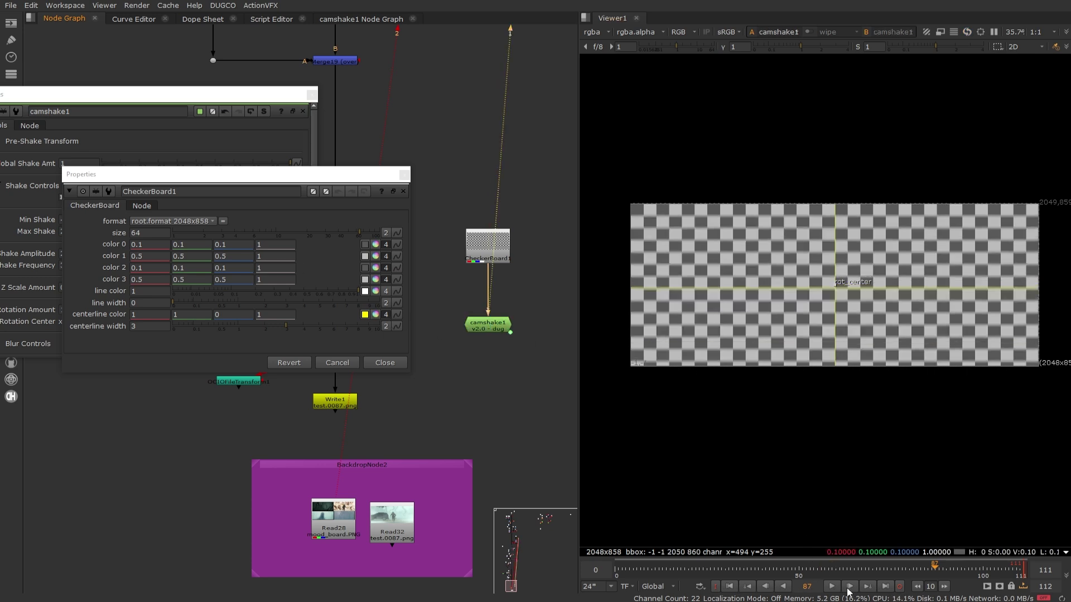
{"action": "left_click", "coordinate": [834, 589]}
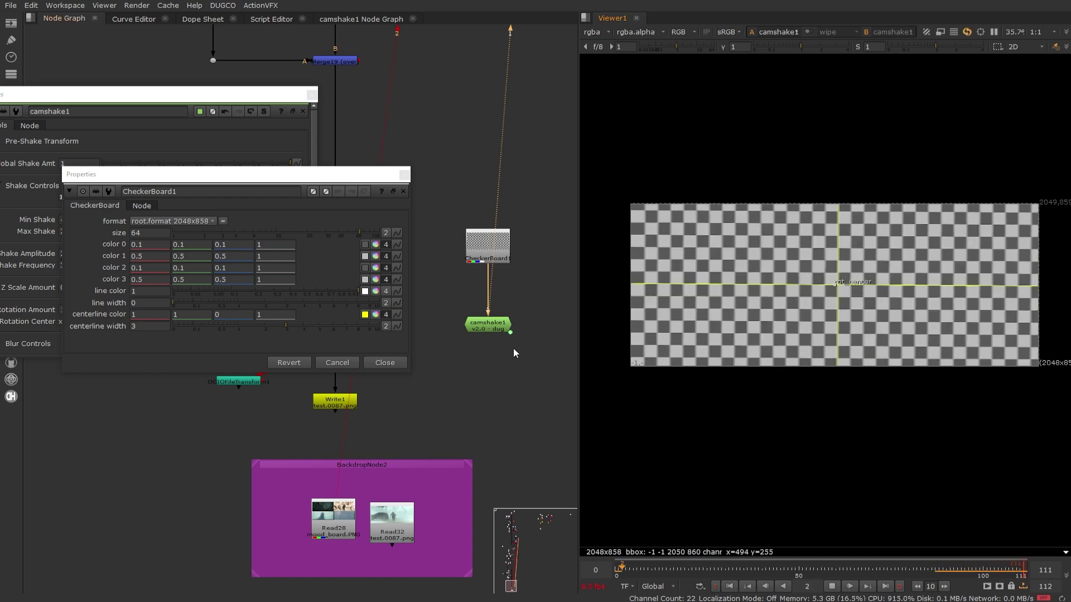
{"action": "left_click", "coordinate": [385, 362]}
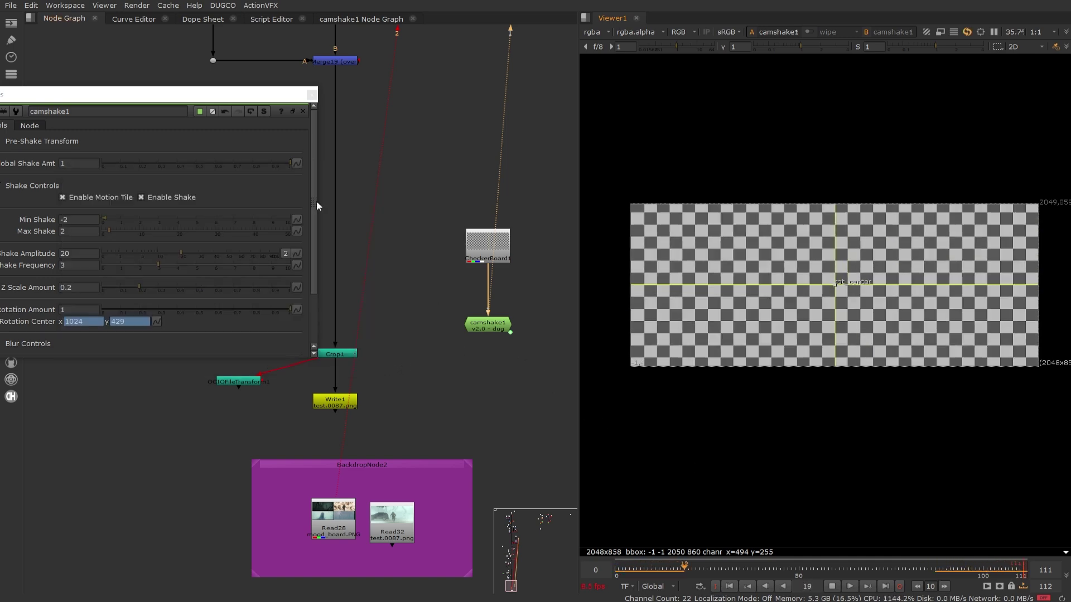
Step: Set camshake1's global shake amount to 0.165, rotation amount to 0.41 and shake frequency to 9.45, checking against the playback
{"action": "left_click_drag", "start_coordinate": [191, 94], "coordinate": [357, 72]}
{"action": "left_click_drag", "start_coordinate": [355, 140], "coordinate": [353, 139]}
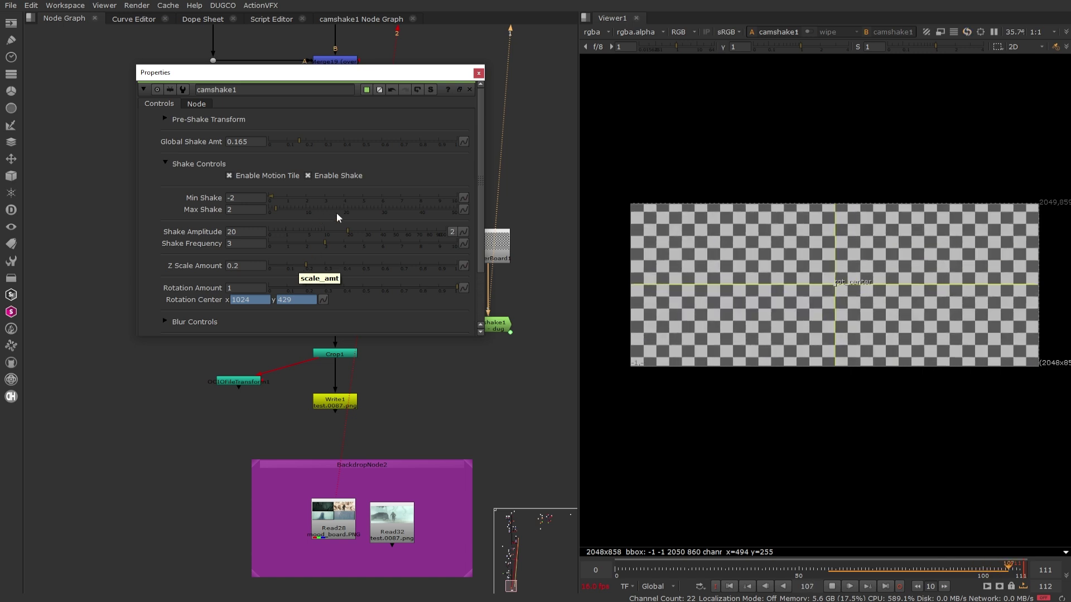
{"action": "left_click_drag", "start_coordinate": [454, 289], "coordinate": [347, 288]}
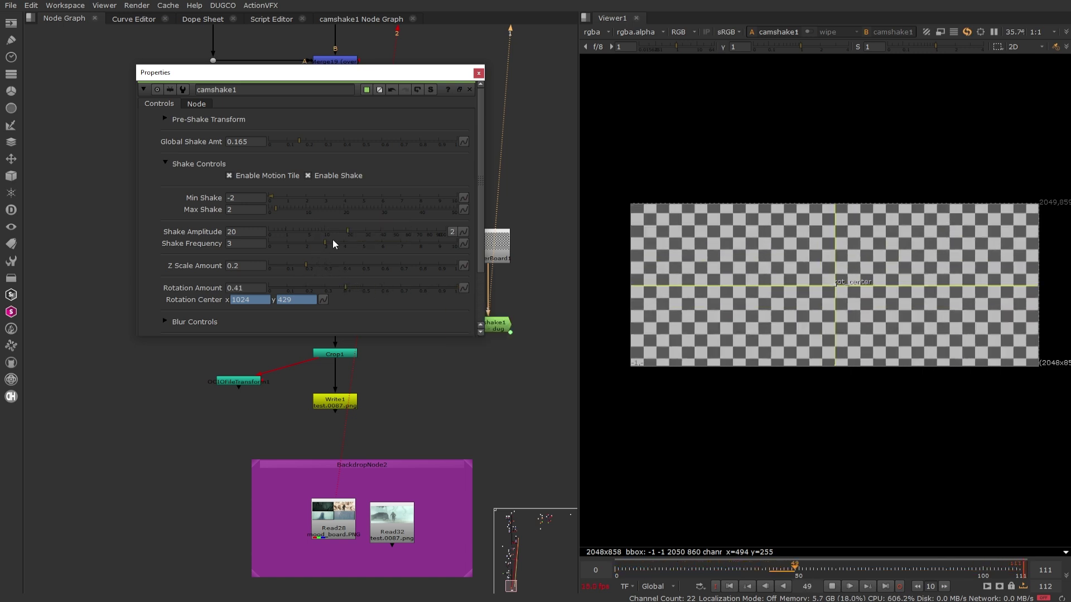
{"action": "left_click_drag", "start_coordinate": [327, 244], "coordinate": [418, 245]}
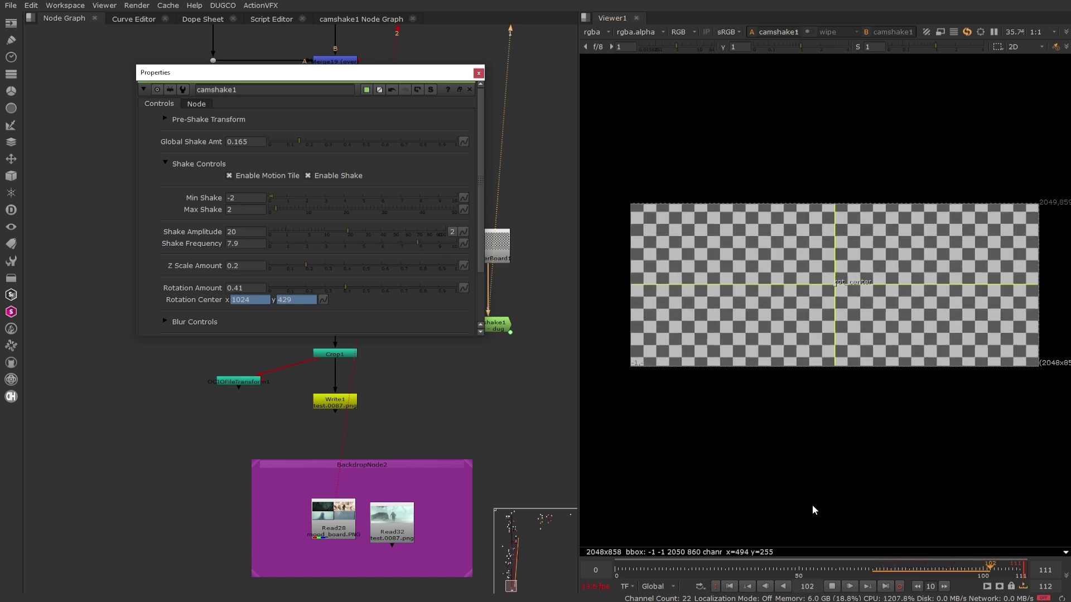
{"action": "left_click", "coordinate": [876, 567]}
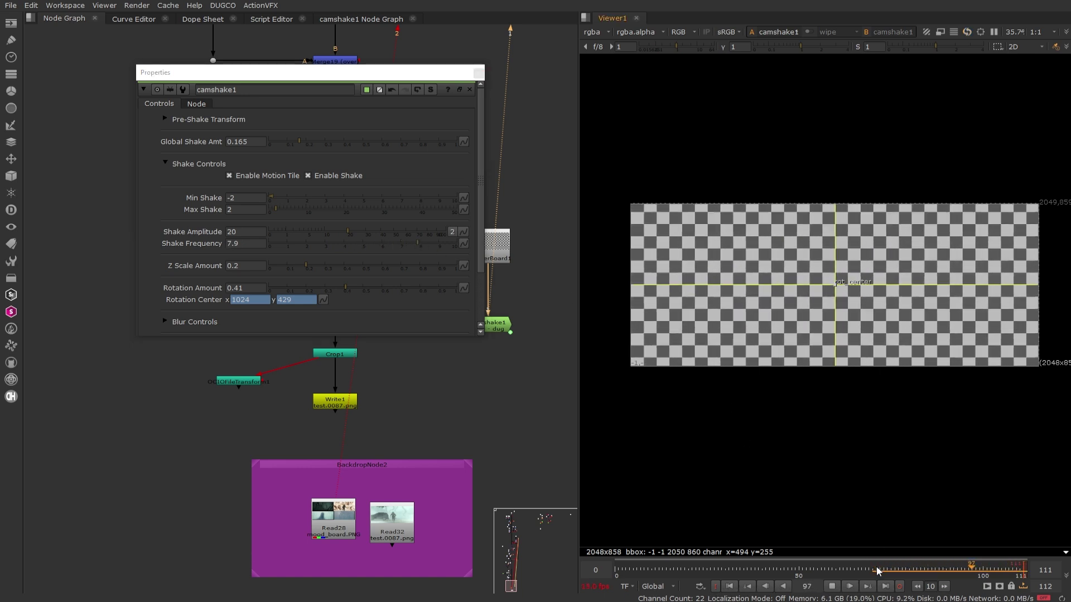
{"action": "left_click_drag", "start_coordinate": [417, 245], "coordinate": [448, 244]}
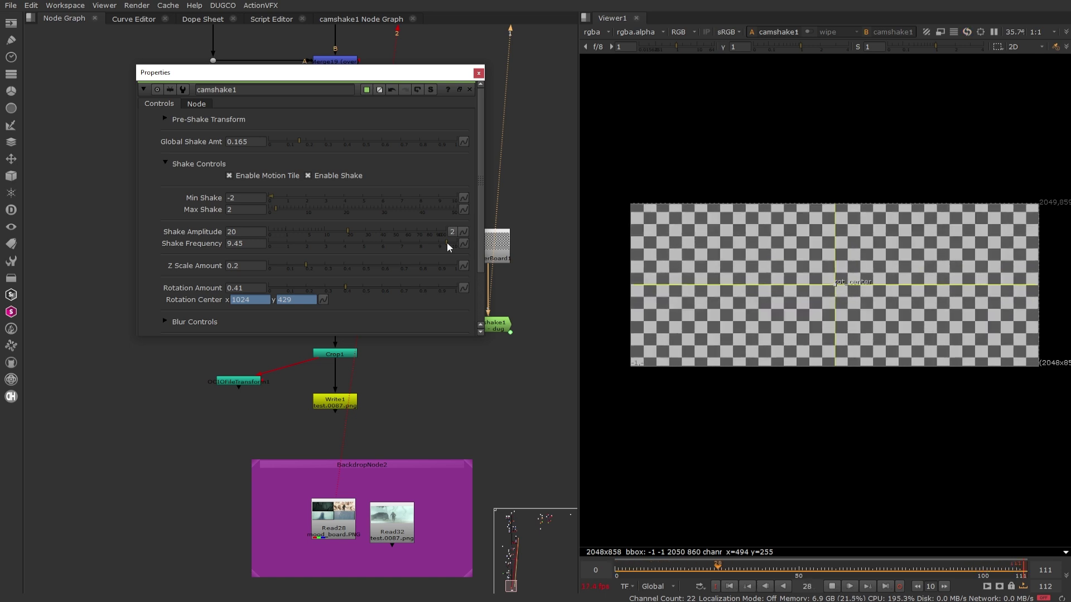
{"action": "left_click", "coordinate": [478, 73]}
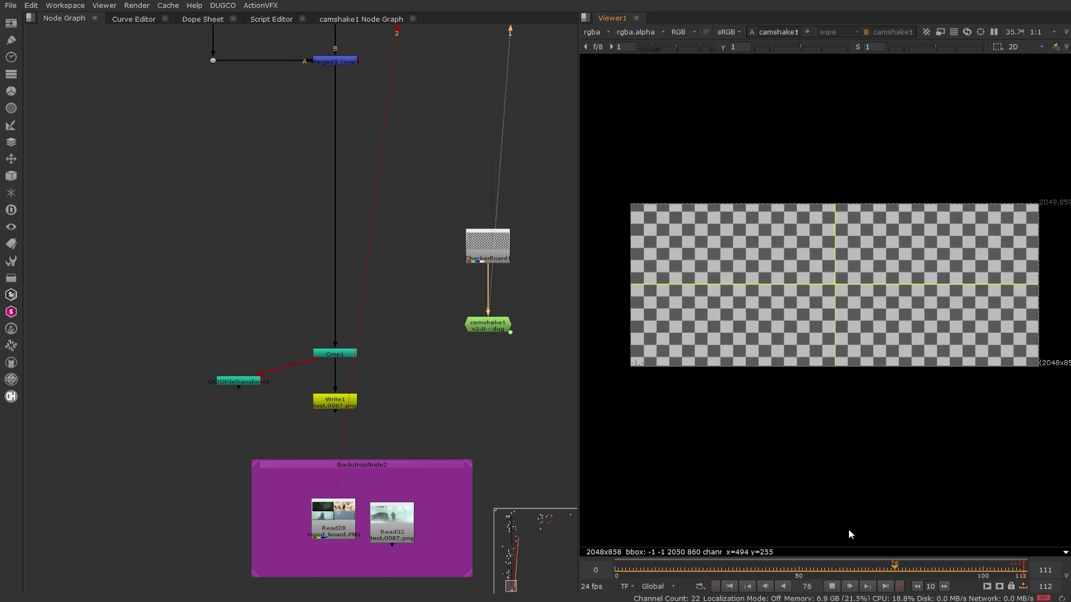
Step: Add "hand held" as a second line to camshake1's node label and close its properties
{"action": "left_click", "coordinate": [498, 323]}
{"action": "double_click", "coordinate": [498, 323]}
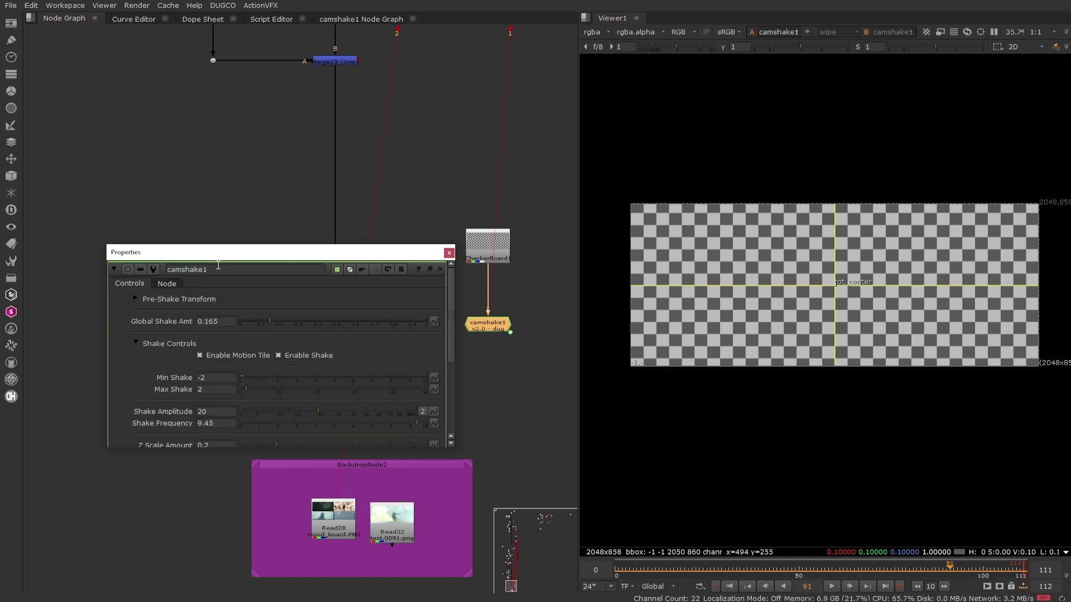
{"action": "left_click", "coordinate": [165, 285]}
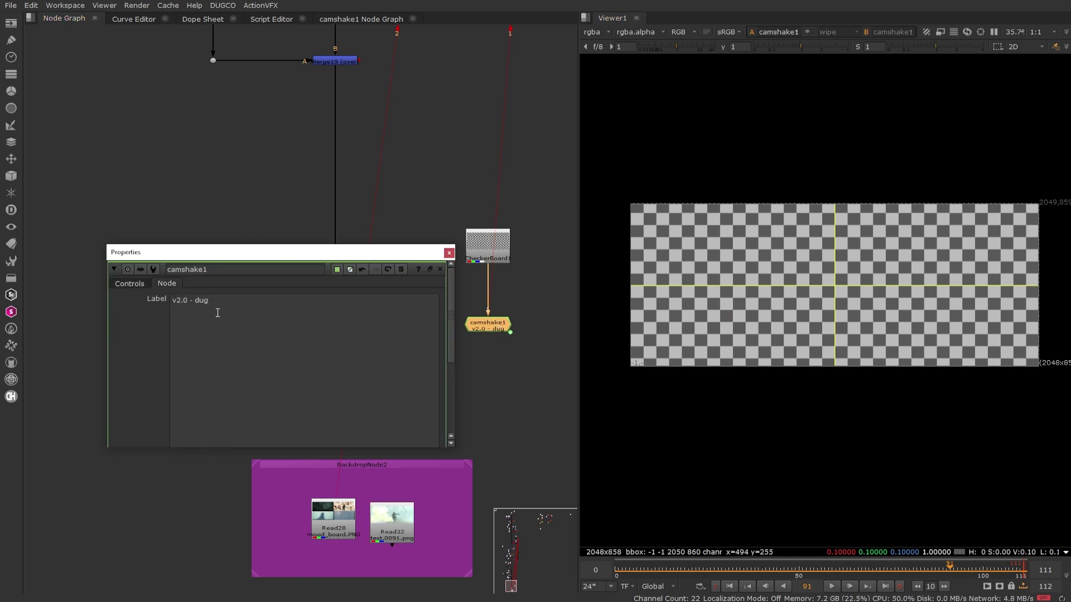
{"action": "left_click", "coordinate": [217, 313]}
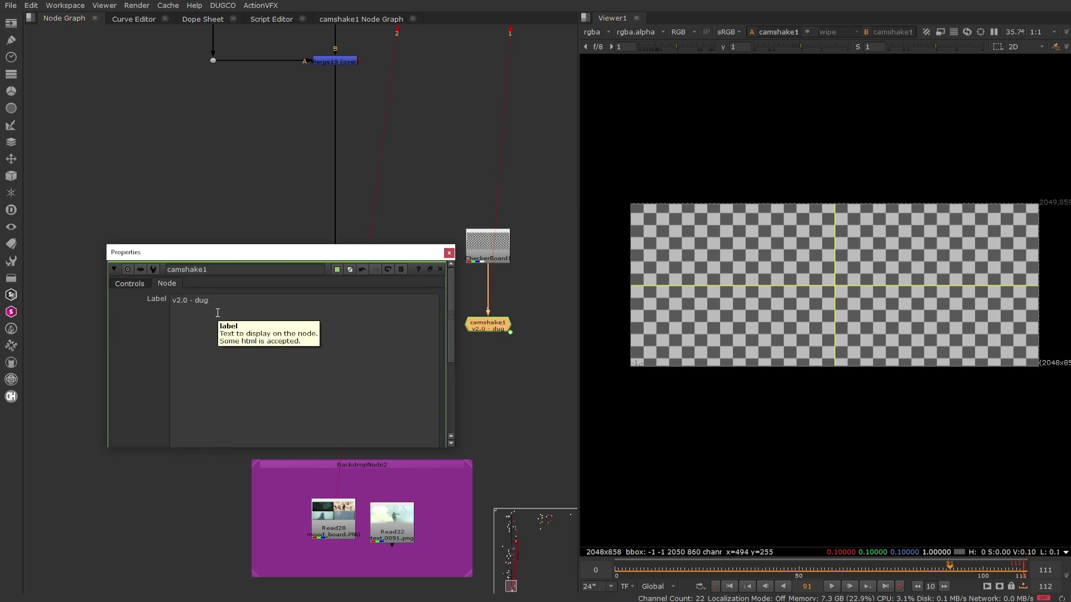
{"action": "type", "text": "hand held"}
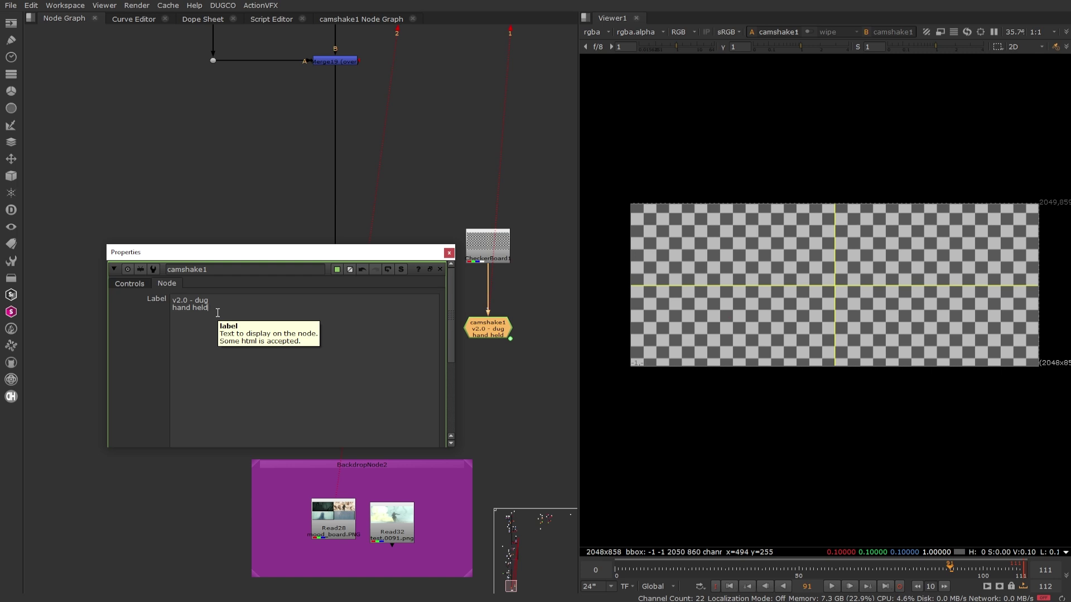
{"action": "left_click", "coordinate": [563, 247]}
{"action": "left_click", "coordinate": [450, 253]}
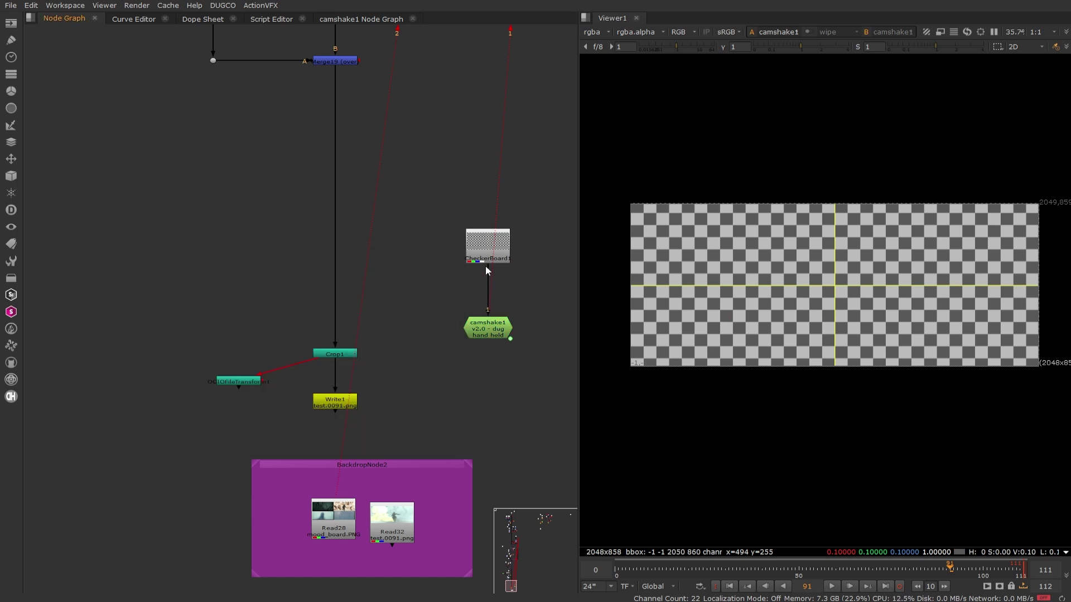
Step: Detach camshake1 from the CheckerBoard and insert it in the main comp pipe above Crop1
{"action": "left_click_drag", "start_coordinate": [487, 302], "coordinate": [346, 236]}
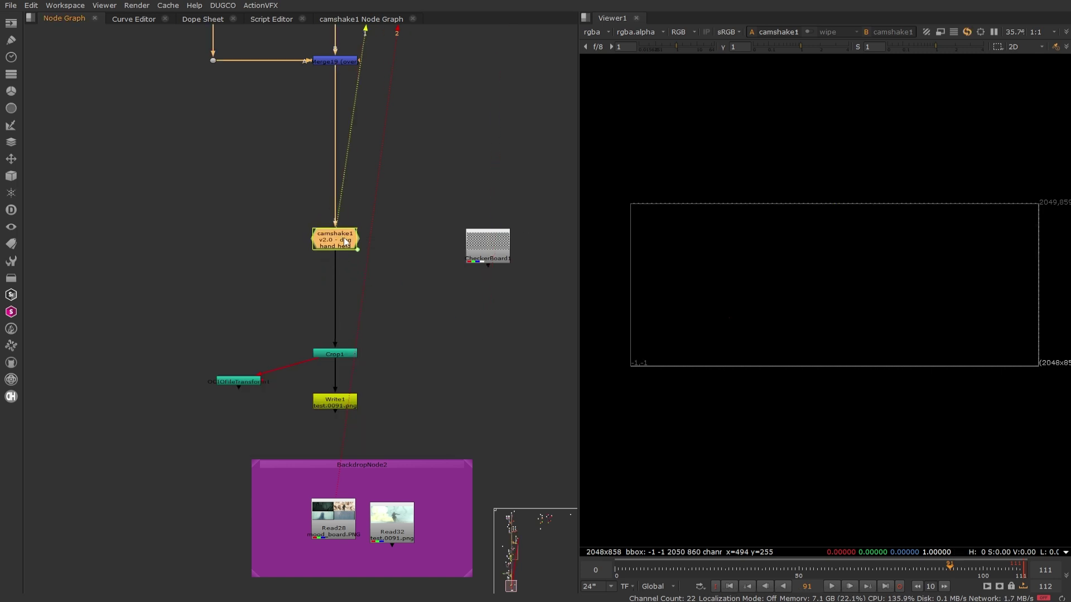
{"action": "left_click", "coordinate": [462, 351]}
{"action": "left_click", "coordinate": [350, 236]}
{"action": "left_click", "coordinate": [423, 322]}
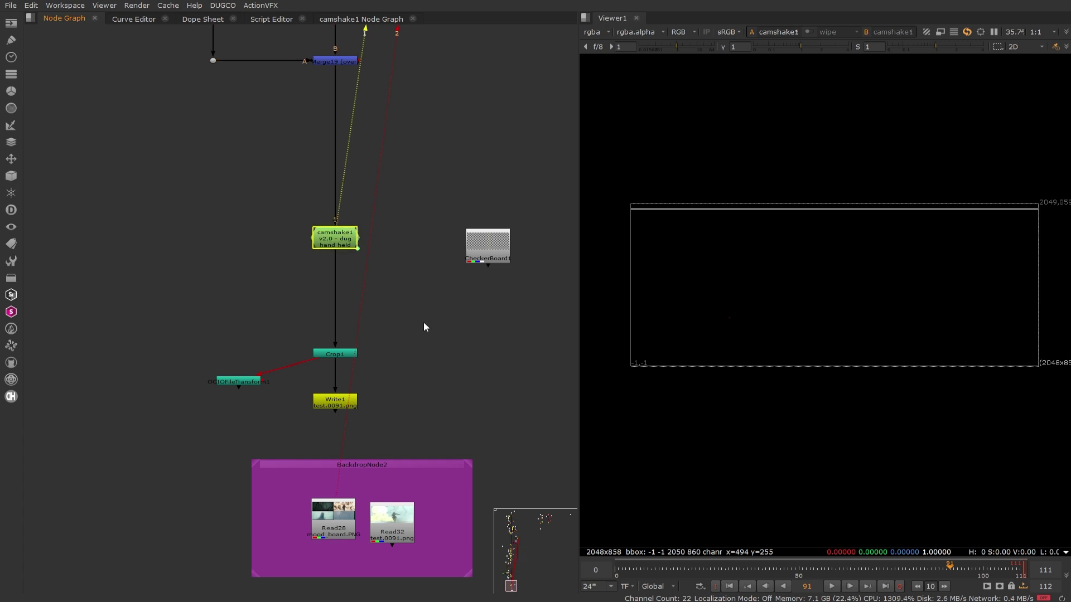
{"action": "key", "text": "Tab"}
{"action": "left_click", "coordinate": [428, 179]}
Step: Duplicate camshake1, take the copy out of the main pipe and connect it beneath the CheckerBoard
{"action": "left_click", "coordinate": [347, 237]}
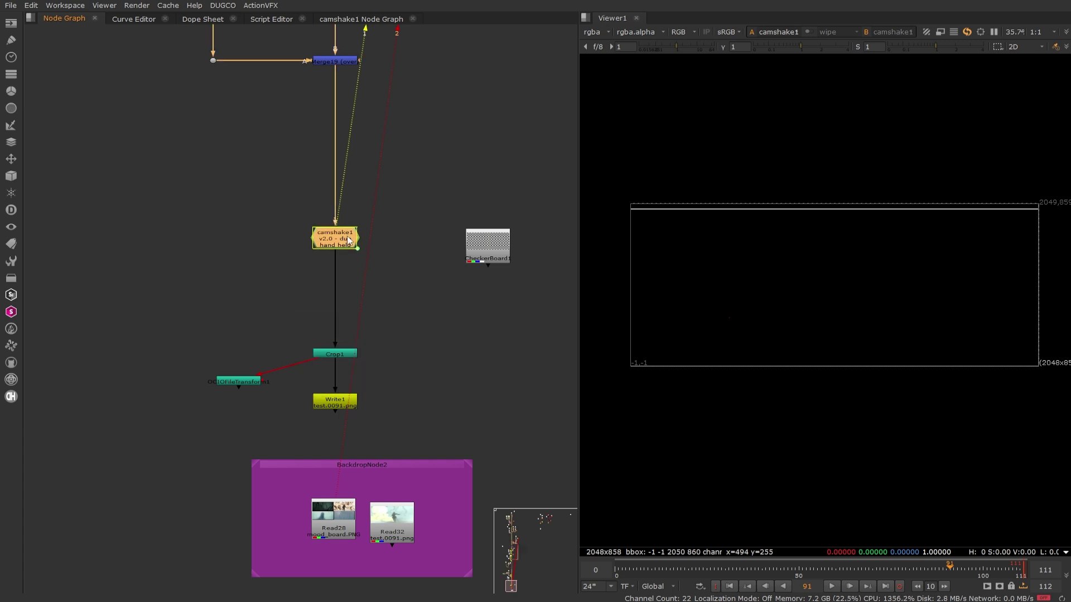
{"action": "key", "text": "ctrl+v"}
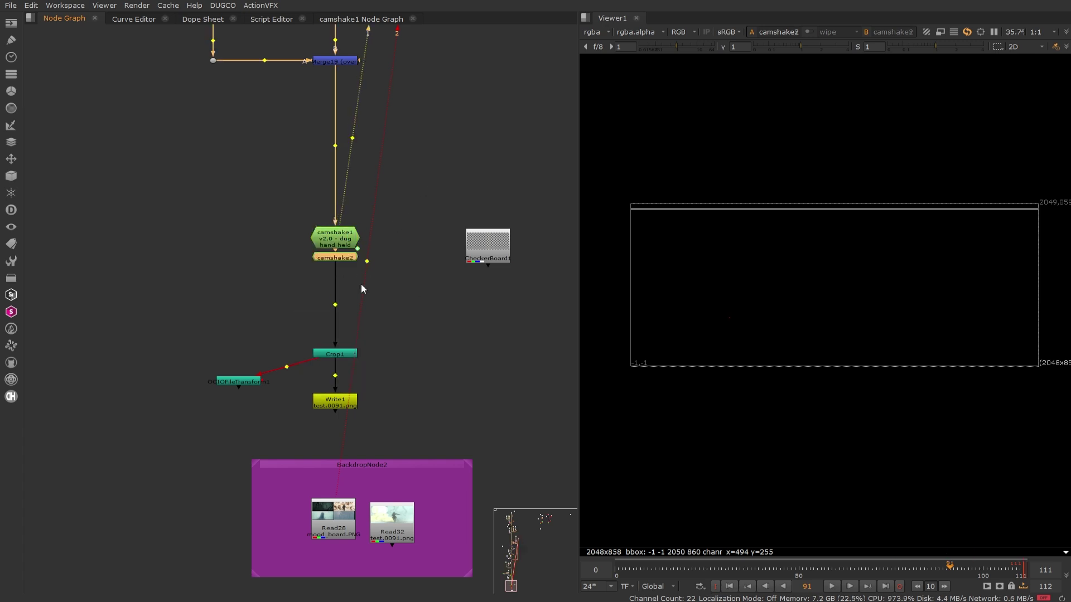
{"action": "left_click_drag", "start_coordinate": [351, 270], "coordinate": [342, 244]}
{"action": "left_click_drag", "start_coordinate": [331, 294], "coordinate": [489, 251]}
{"action": "left_click_drag", "start_coordinate": [490, 307], "coordinate": [489, 307]}
Step: Find the gas explosion branch higher up the main comp and view its merge into the pipe, followed by the branch's Merge31
{"action": "scroll", "coordinate": [433, 385], "scroll_direction": "down", "scroll_amount": 2}
{"action": "middle_click_drag", "start_coordinate": [455, 235], "coordinate": [451, 344]}
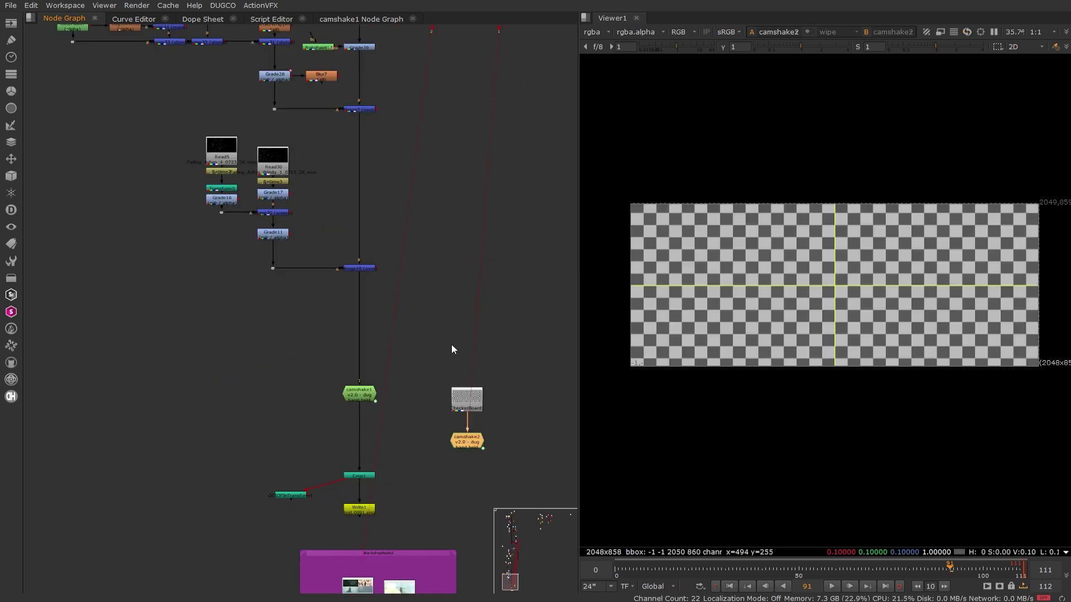
{"action": "middle_click_drag", "start_coordinate": [401, 265], "coordinate": [410, 461]}
{"action": "scroll", "coordinate": [364, 354], "scroll_direction": "down", "scroll_amount": 2}
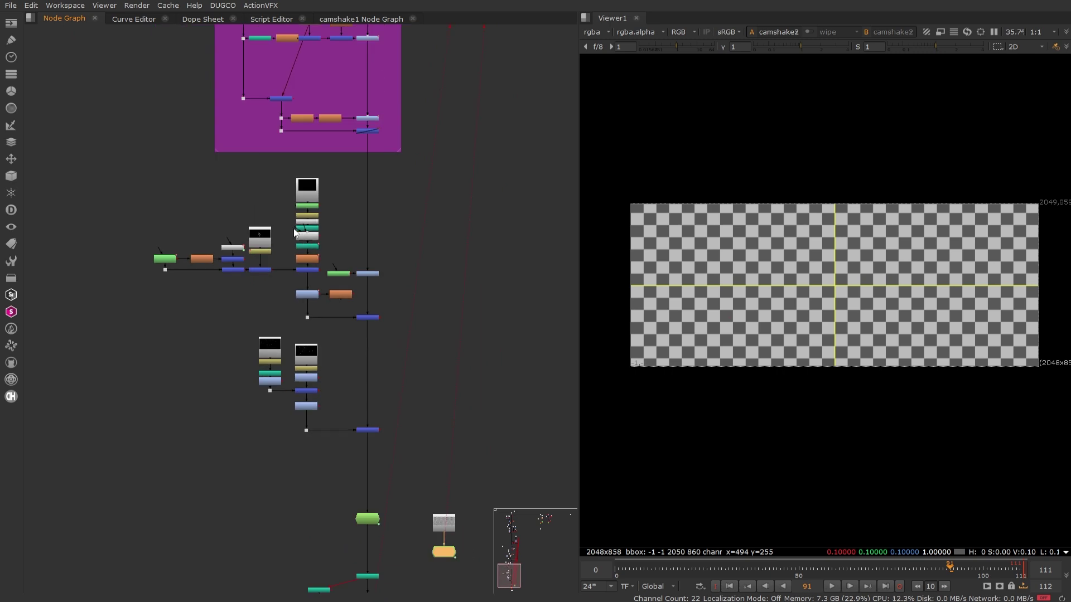
{"action": "scroll", "coordinate": [298, 222], "scroll_direction": "up", "scroll_amount": 2}
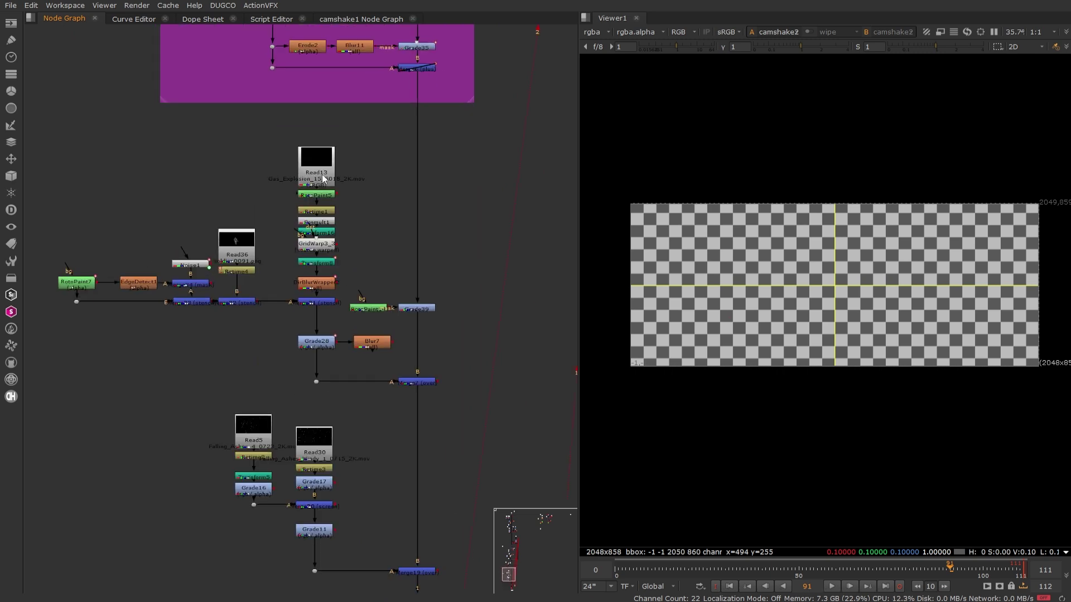
{"action": "left_click", "coordinate": [317, 212]}
{"action": "left_click", "coordinate": [416, 382]}
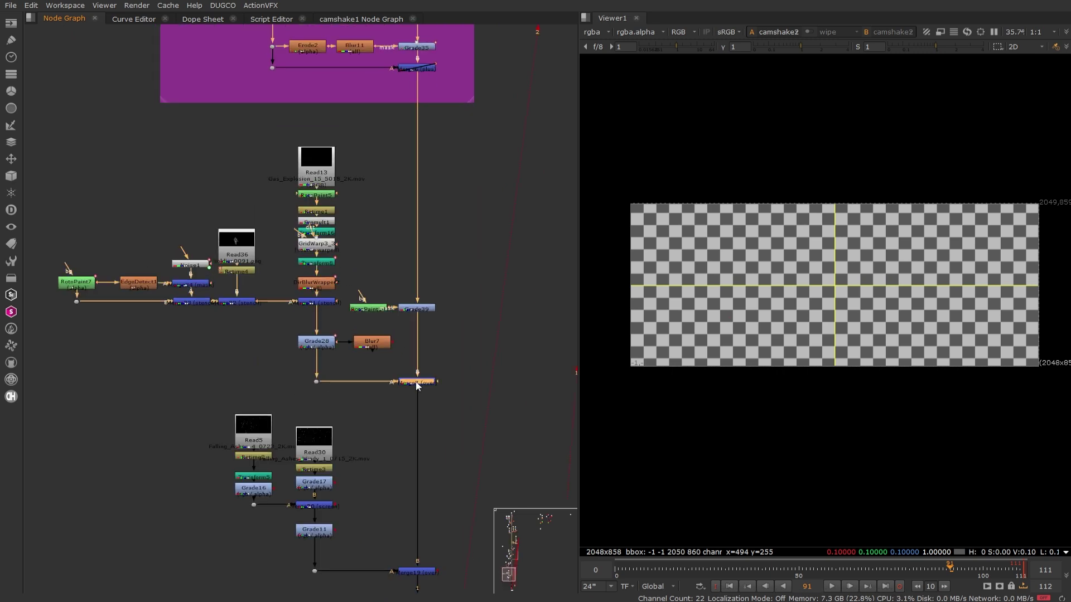
{"action": "key", "text": "1"}
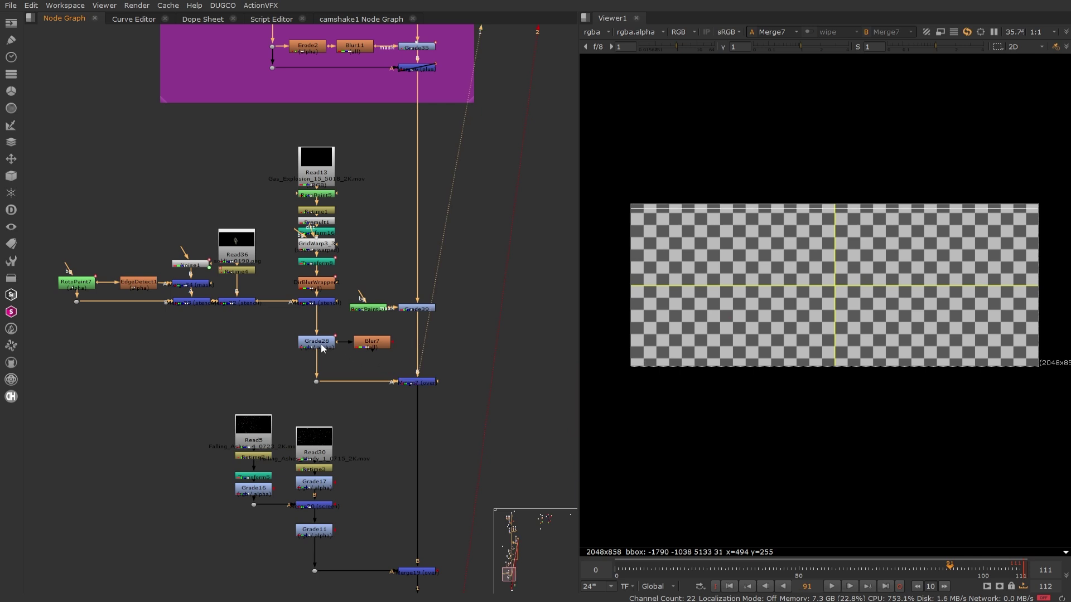
{"action": "left_click", "coordinate": [321, 303]}
{"action": "key", "text": "1"}
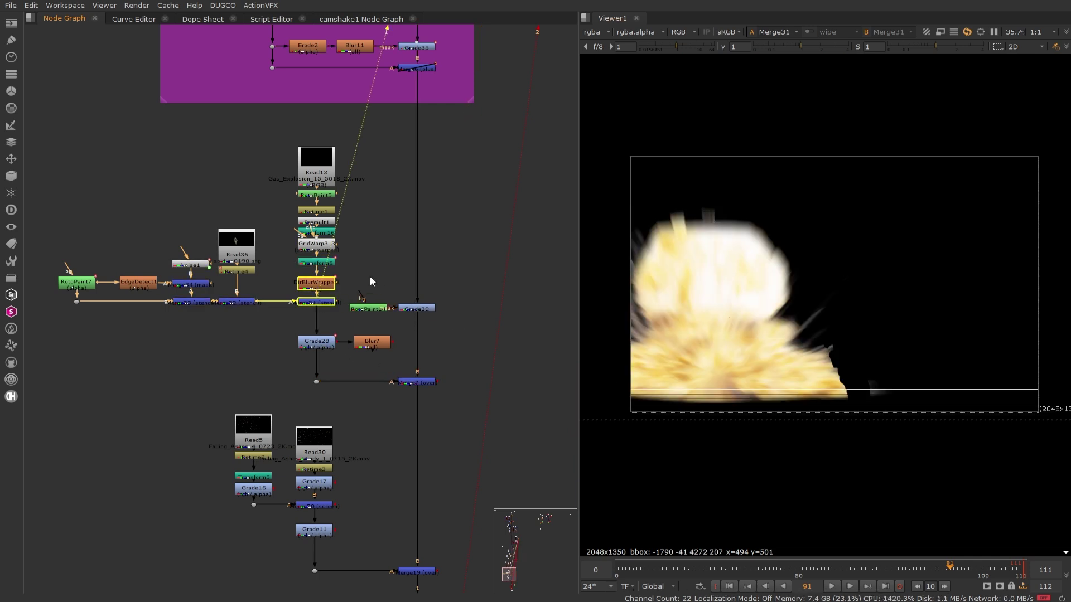
Step: Step back and forth through the frames from 91 to 88 to examine how the explosion develops
{"action": "key", "text": "Left"}
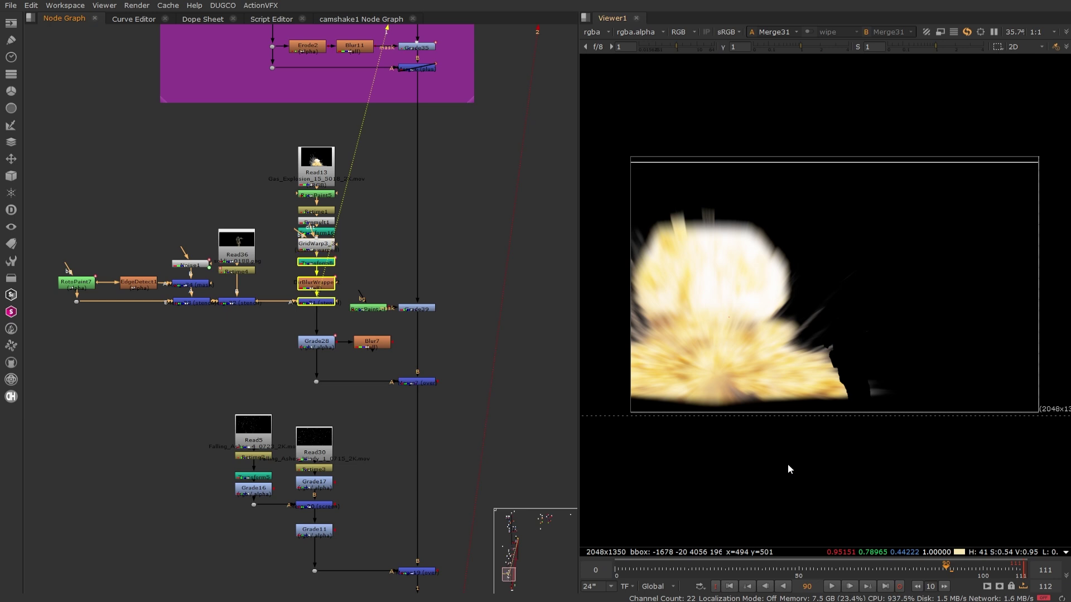
{"action": "key", "text": "Left"}
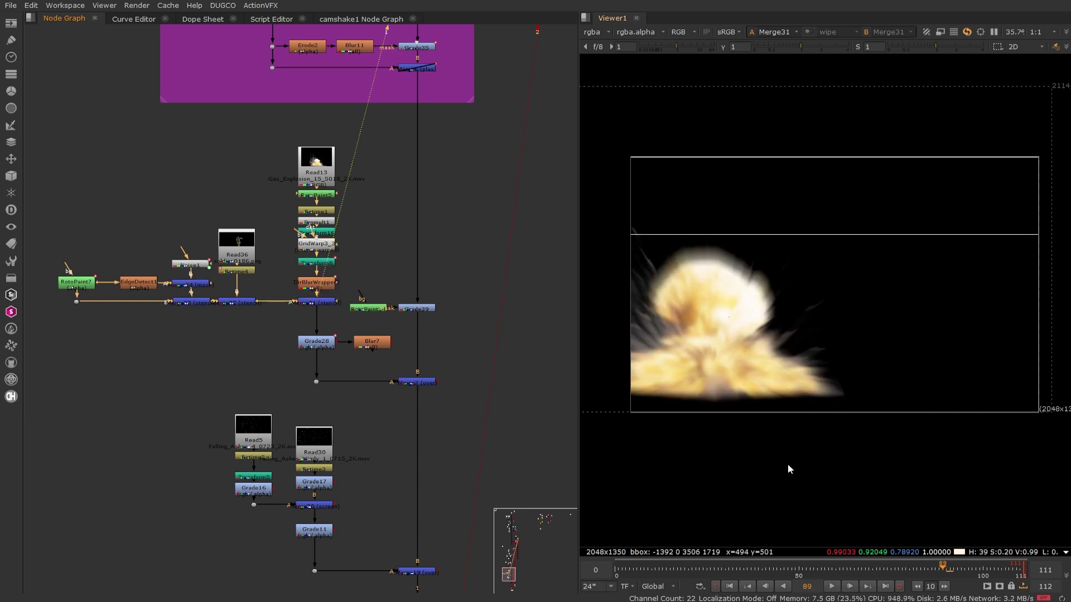
{"action": "key", "text": "Left"}
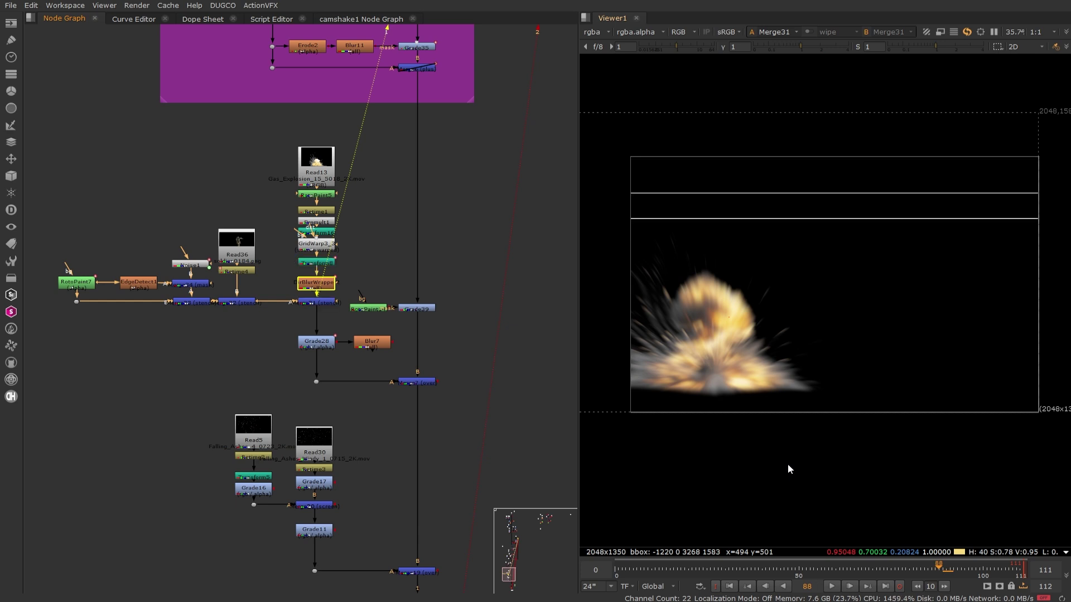
{"action": "key", "text": "Right"}
{"action": "key", "text": "Right"}
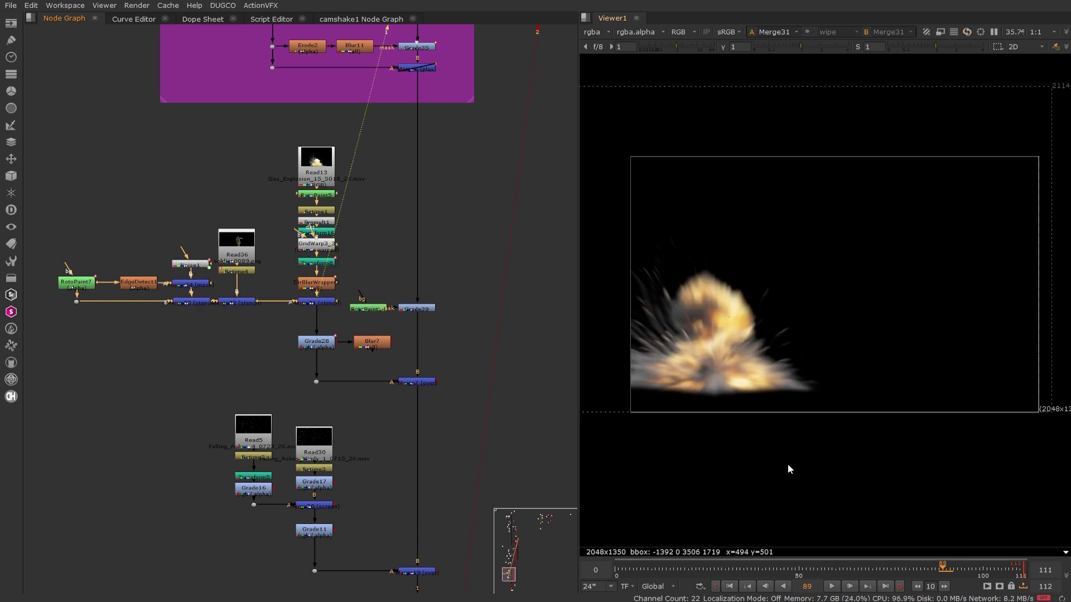
Step: Open the properties of camshake2 beneath the CheckerBoard and key its Global Shake Amt at 1 on frame 90
{"action": "scroll", "coordinate": [484, 435], "scroll_direction": "down", "scroll_amount": 2}
{"action": "middle_click_drag", "start_coordinate": [484, 435], "coordinate": [423, 231]}
{"action": "scroll", "coordinate": [386, 407], "scroll_direction": "up", "scroll_amount": 4}
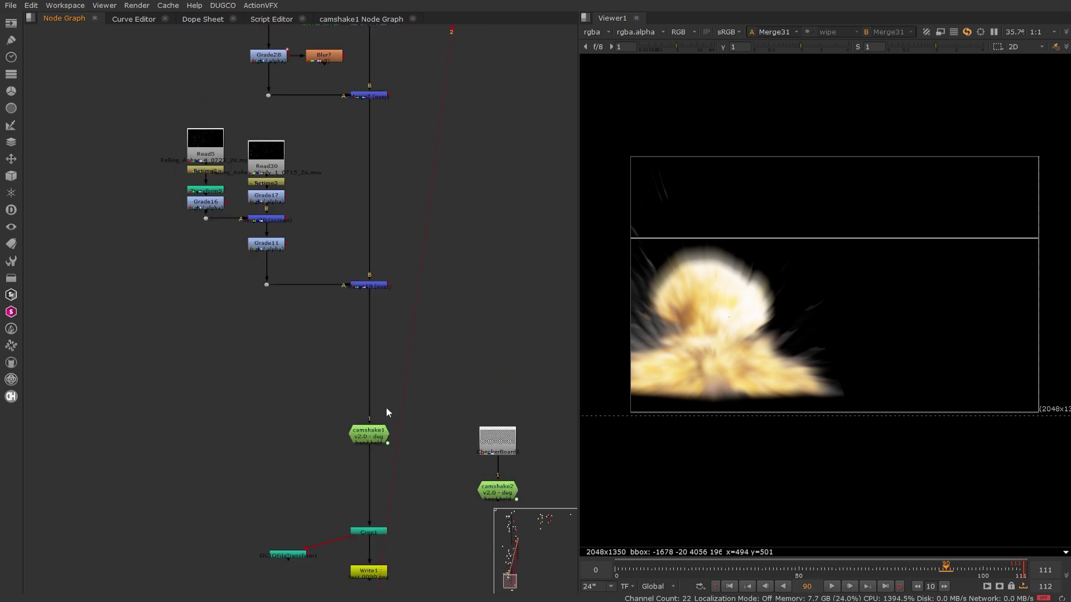
{"action": "double_click", "coordinate": [435, 427]}
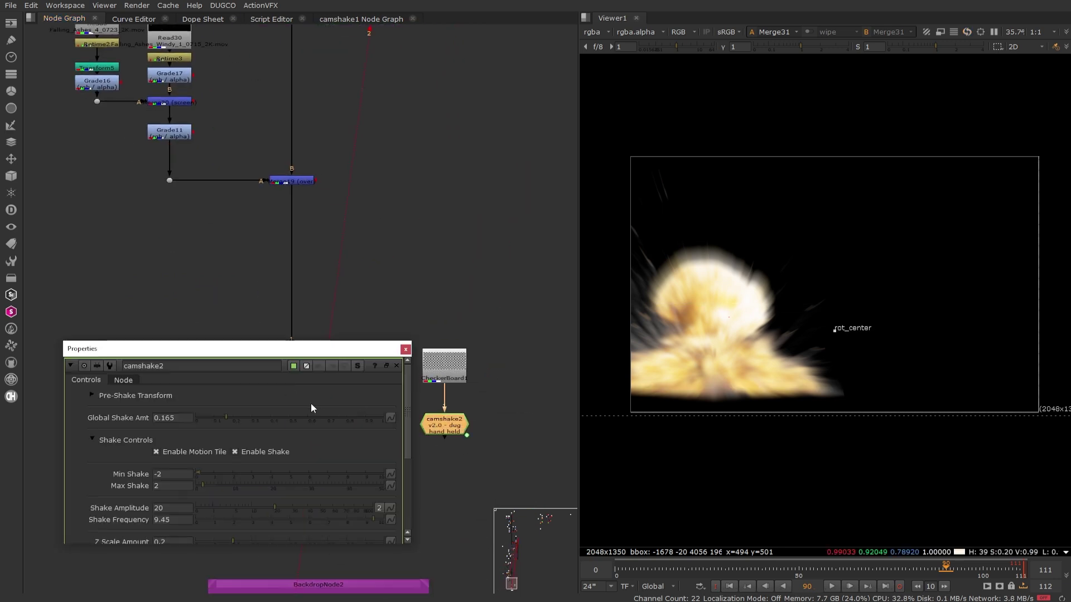
{"action": "left_click_drag", "start_coordinate": [296, 341], "coordinate": [297, 204]}
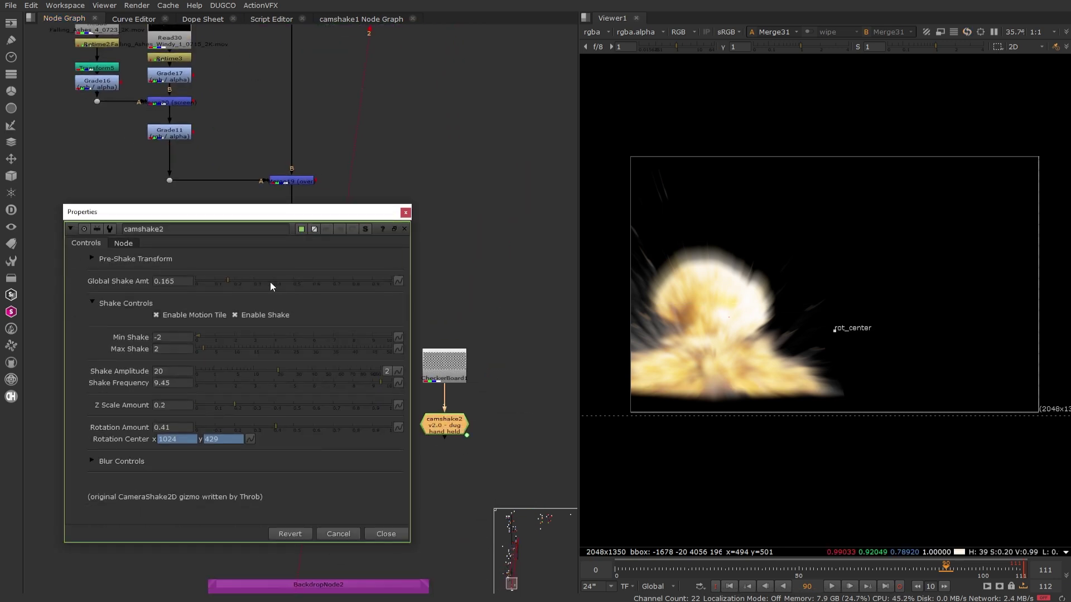
{"action": "left_click", "coordinate": [400, 280]}
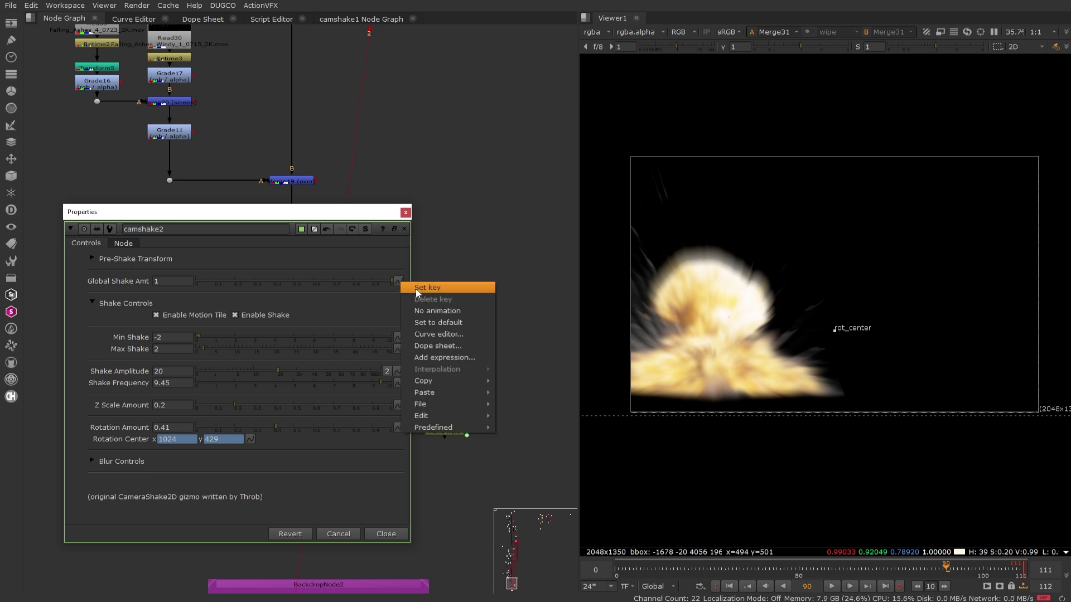
{"action": "left_click", "coordinate": [416, 289]}
{"action": "left_click", "coordinate": [763, 446]}
Step: Go back to frame 88 and set camshake2's Global Shake Amt to 0 there
{"action": "key", "text": "Left"}
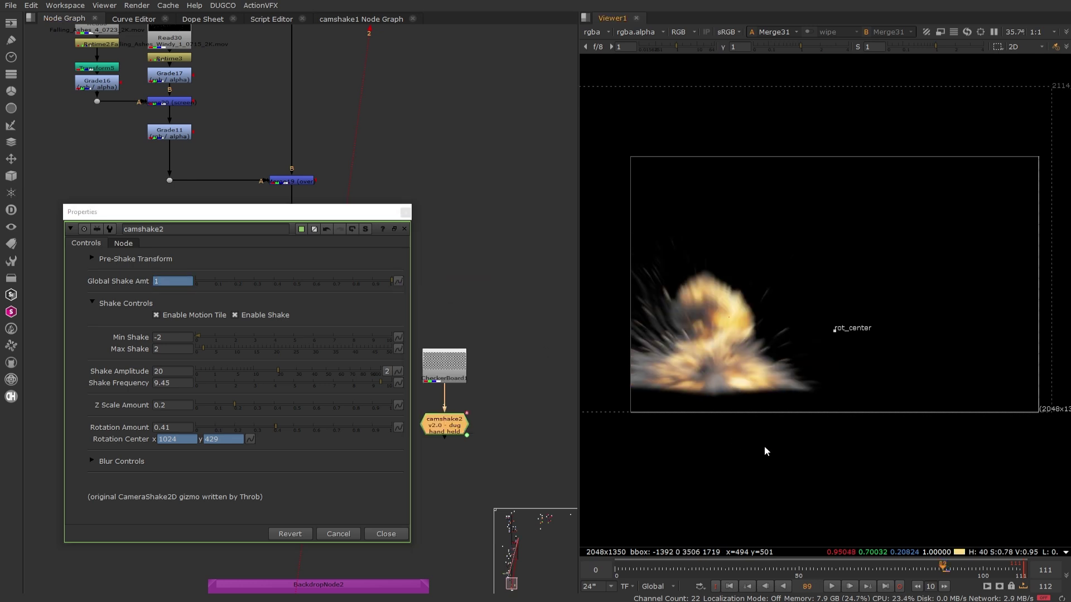
{"action": "key", "text": "Left"}
{"action": "left_click_drag", "start_coordinate": [231, 281], "coordinate": [149, 281]}
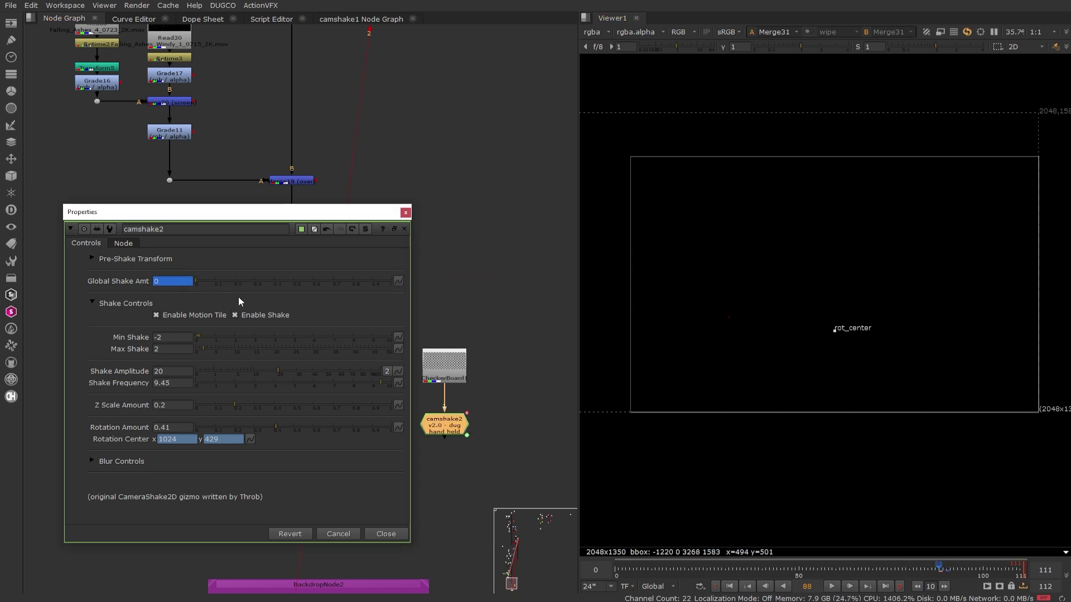
{"action": "left_click", "coordinate": [685, 483]}
{"action": "key", "text": "Right"}
{"action": "key", "text": "Left"}
Step: Move camshake2's first Global Shake Amt key to frame 87 and step forward to check the ramp up to frame 90
{"action": "left_click", "coordinate": [217, 18]}
{"action": "scroll", "coordinate": [491, 97], "scroll_direction": "up", "scroll_amount": 6}
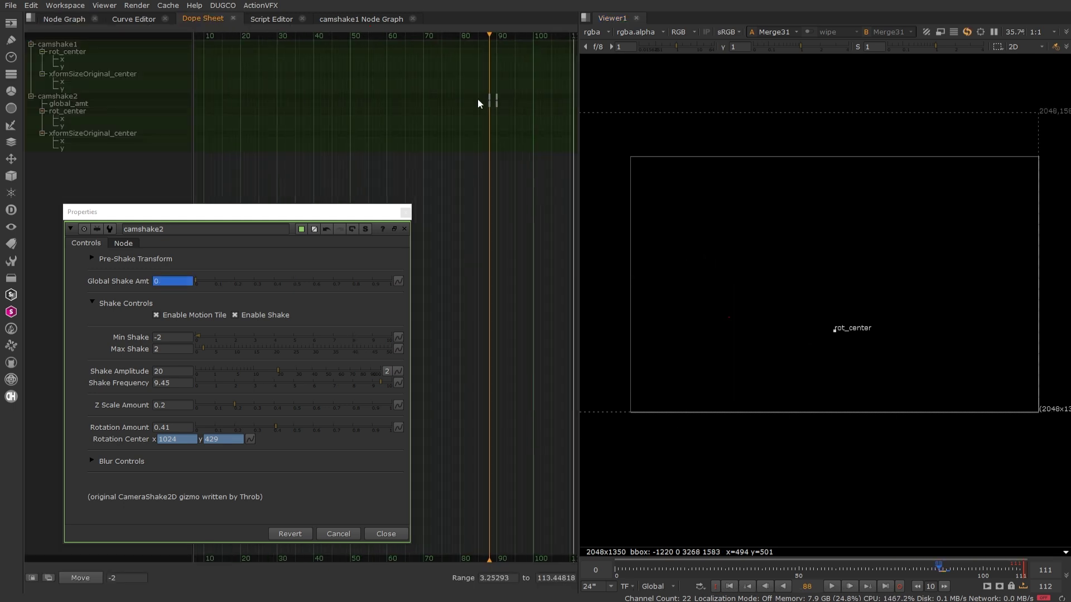
{"action": "left_click", "coordinate": [487, 98]}
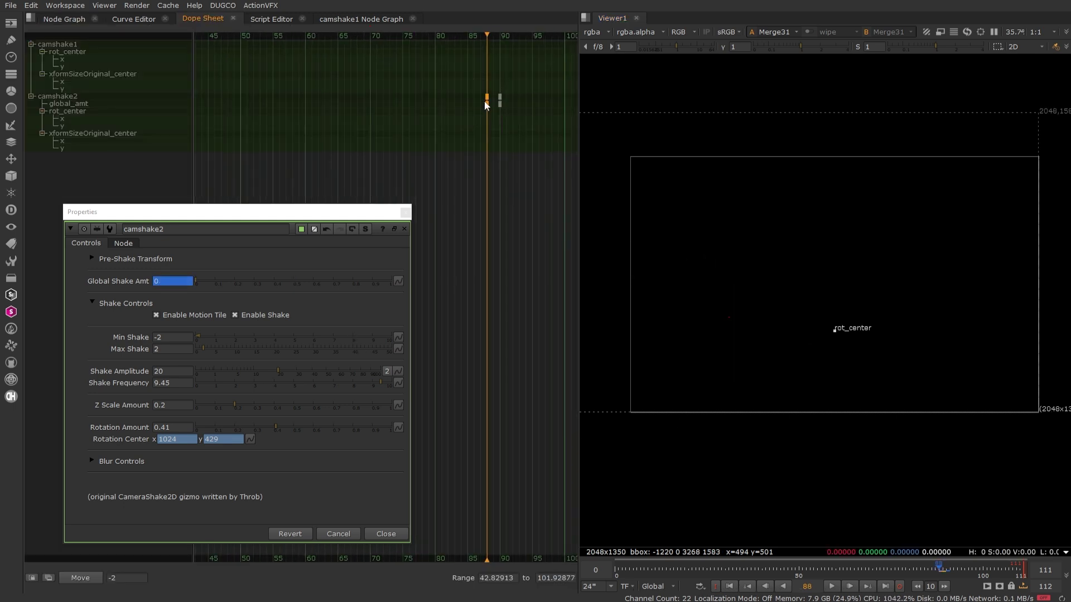
{"action": "left_click_drag", "start_coordinate": [485, 103], "coordinate": [480, 103]}
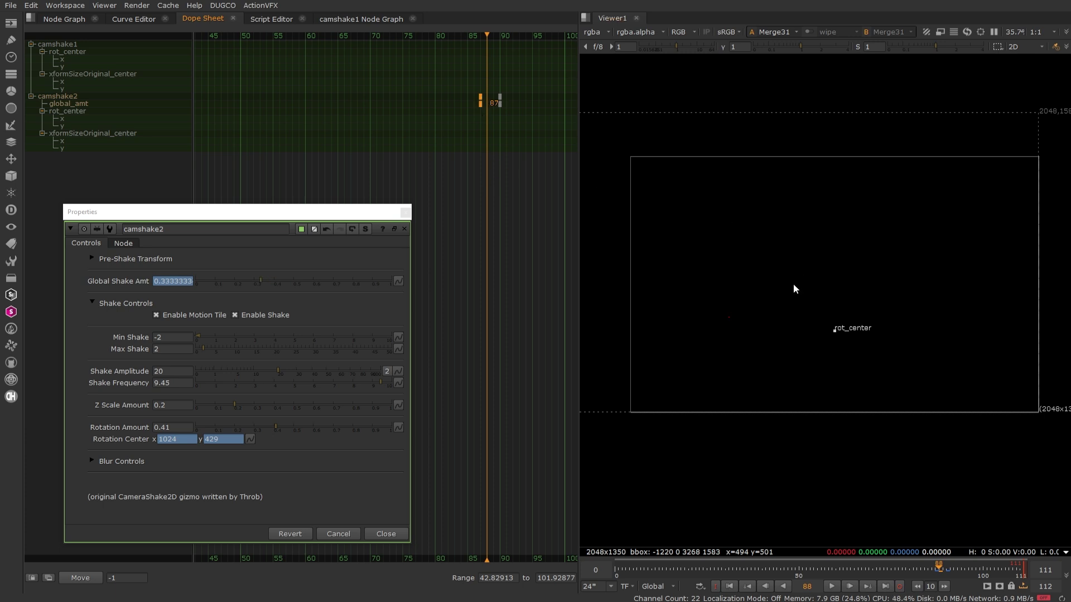
{"action": "key", "text": "Right"}
{"action": "key", "text": "Right"}
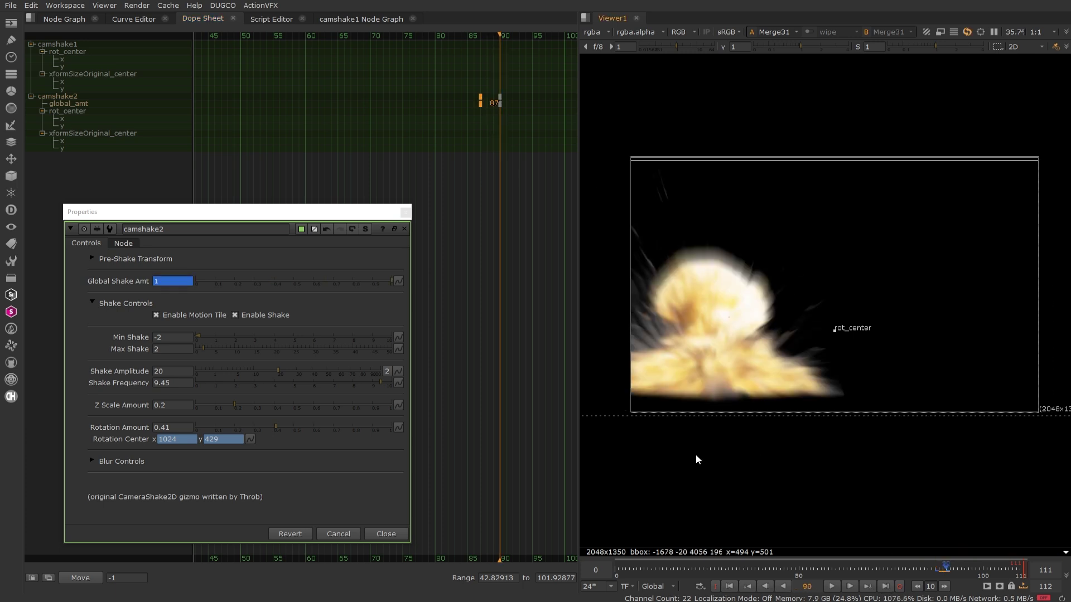
Step: View camshake2's output on the checkerboard and play back the shake from several points on the timeline
{"action": "left_click", "coordinate": [68, 20]}
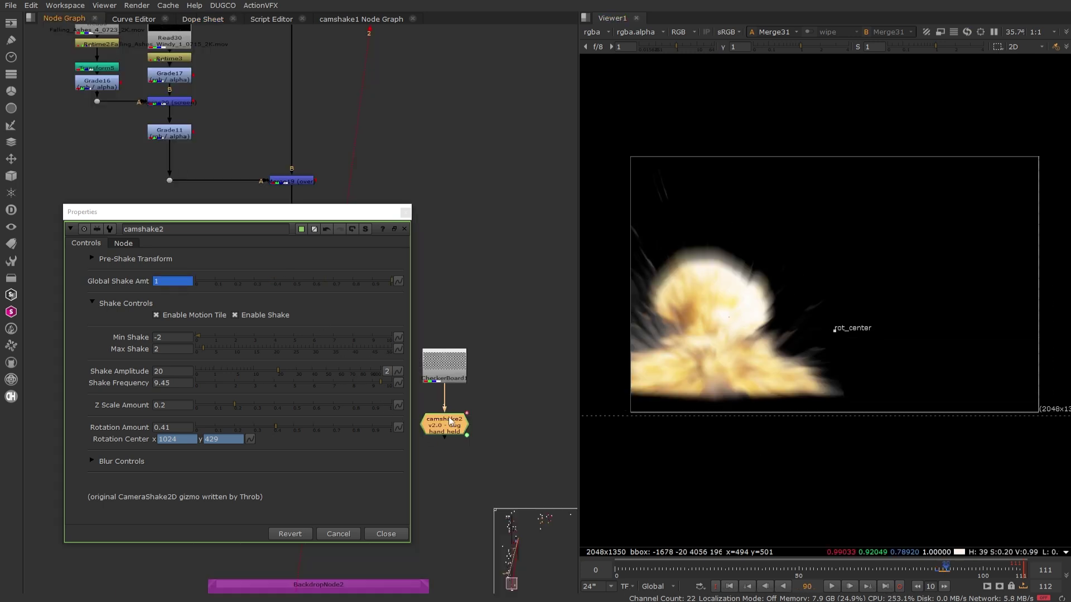
{"action": "key", "text": "1"}
{"action": "left_click", "coordinate": [830, 587]}
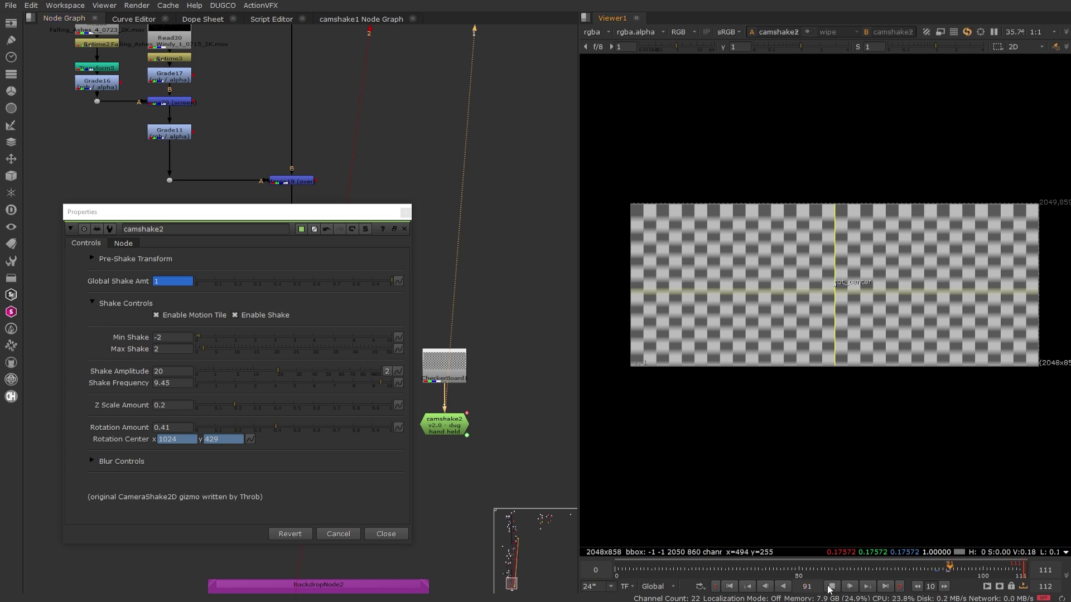
{"action": "left_click", "coordinate": [936, 569]}
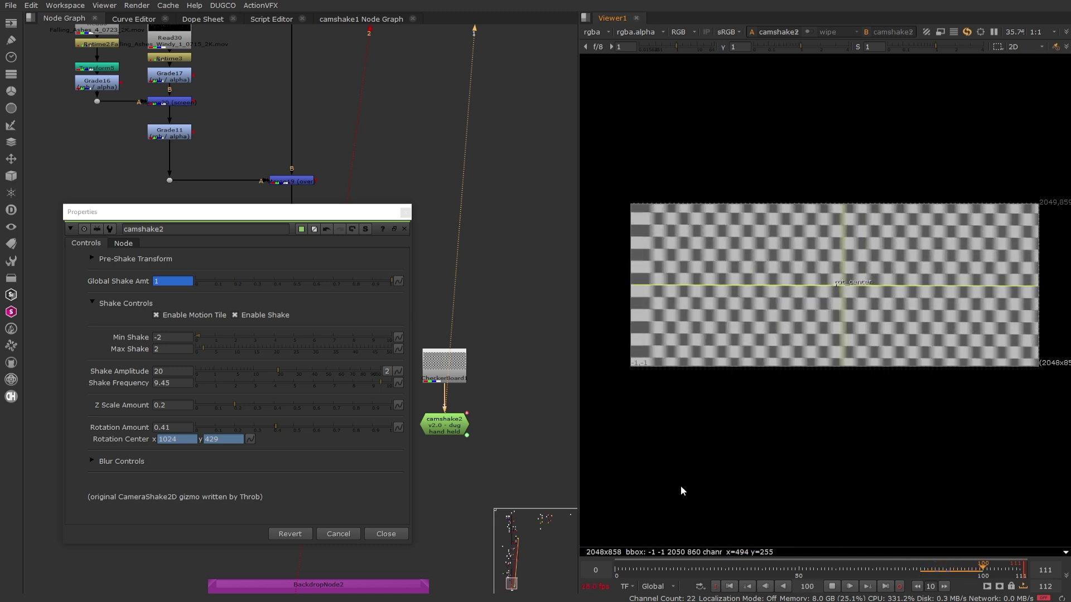
{"action": "left_click", "coordinate": [902, 570]}
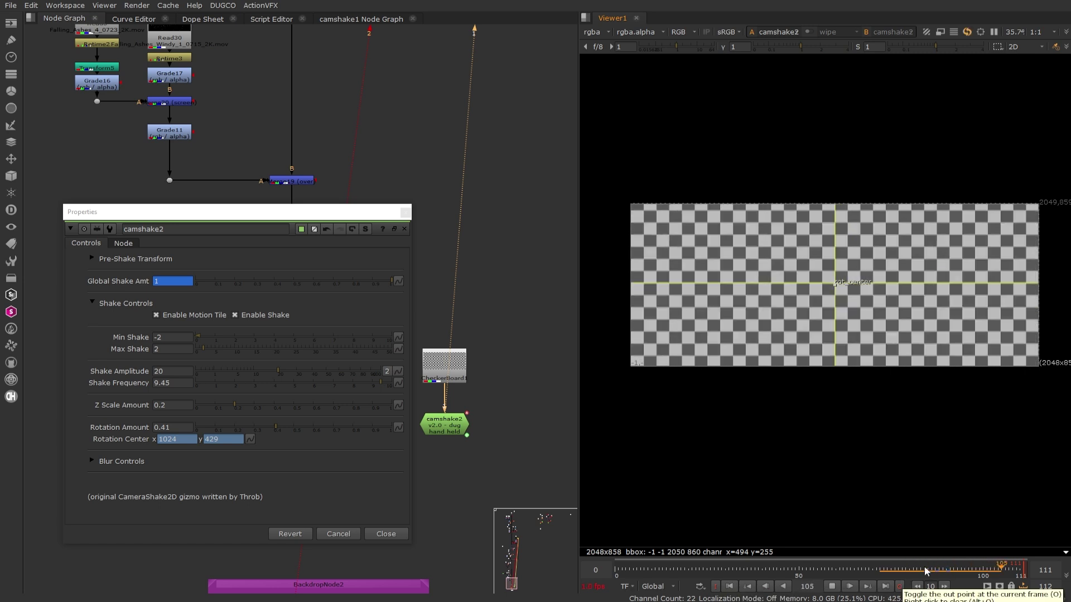
{"action": "left_click", "coordinate": [838, 586]}
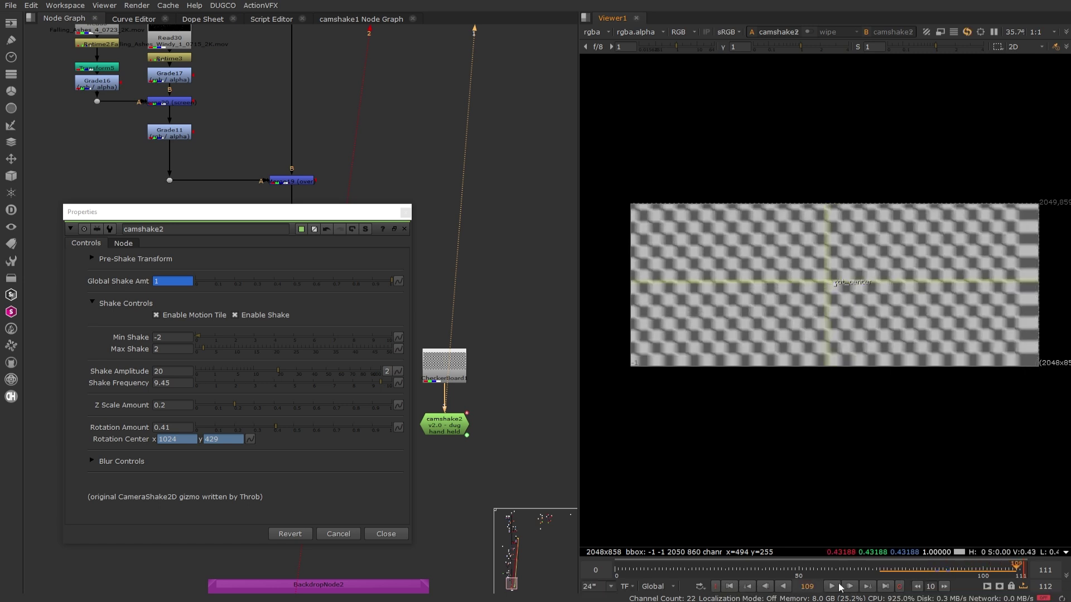
Step: During playback starting at frame 87, set camshake2's Shake Frequency to 3.35 and its Shake Amplitude to 49
{"action": "left_click", "coordinate": [937, 570]}
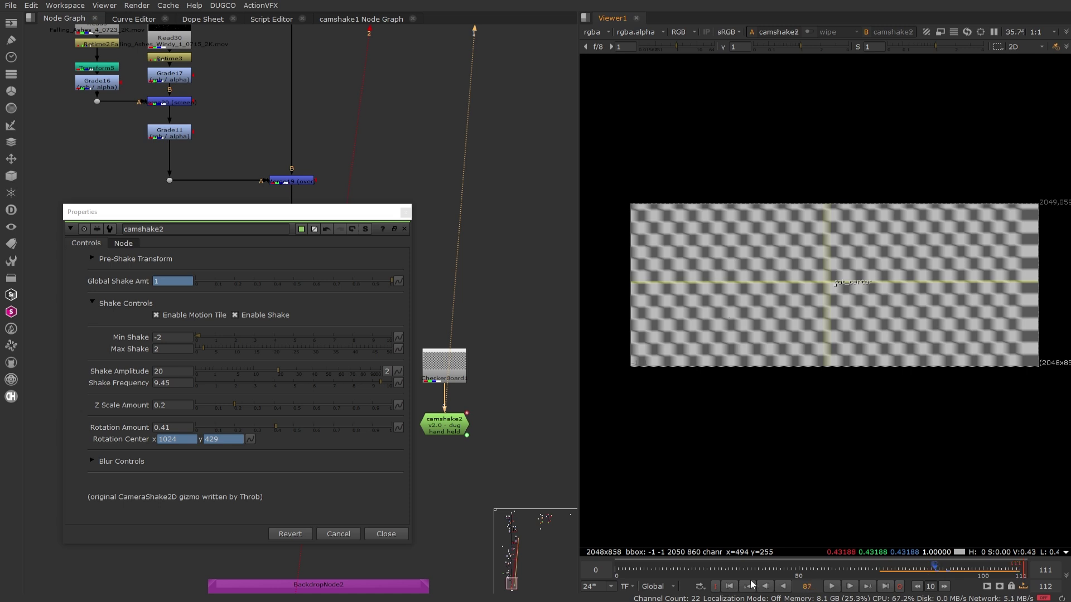
{"action": "left_click", "coordinate": [834, 586]}
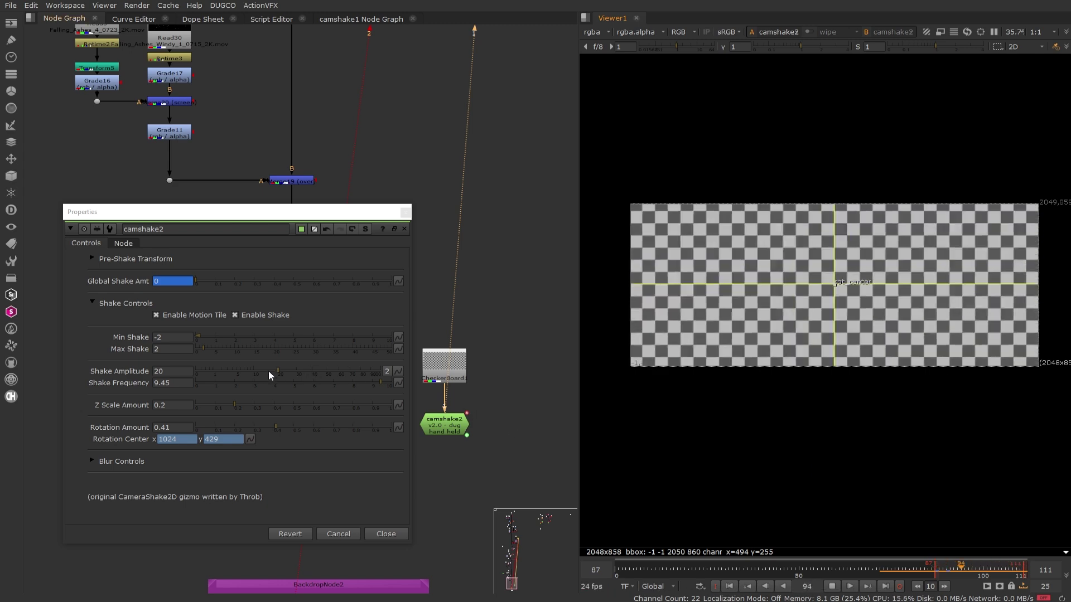
{"action": "left_click_drag", "start_coordinate": [374, 381], "coordinate": [270, 379]}
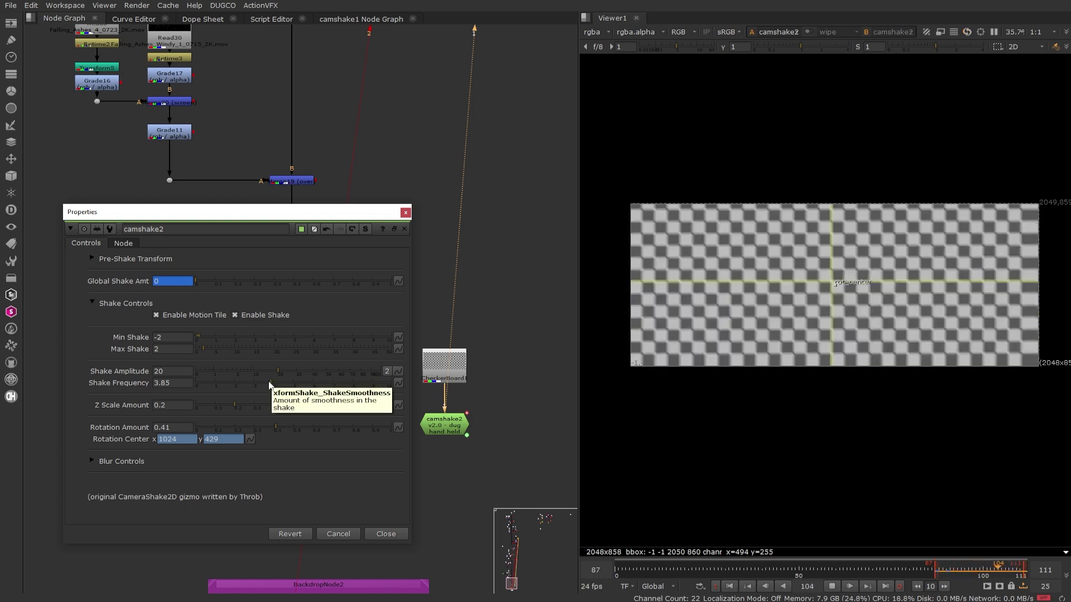
{"action": "left_click_drag", "start_coordinate": [269, 382], "coordinate": [335, 368]}
{"action": "left_click", "coordinate": [281, 371]}
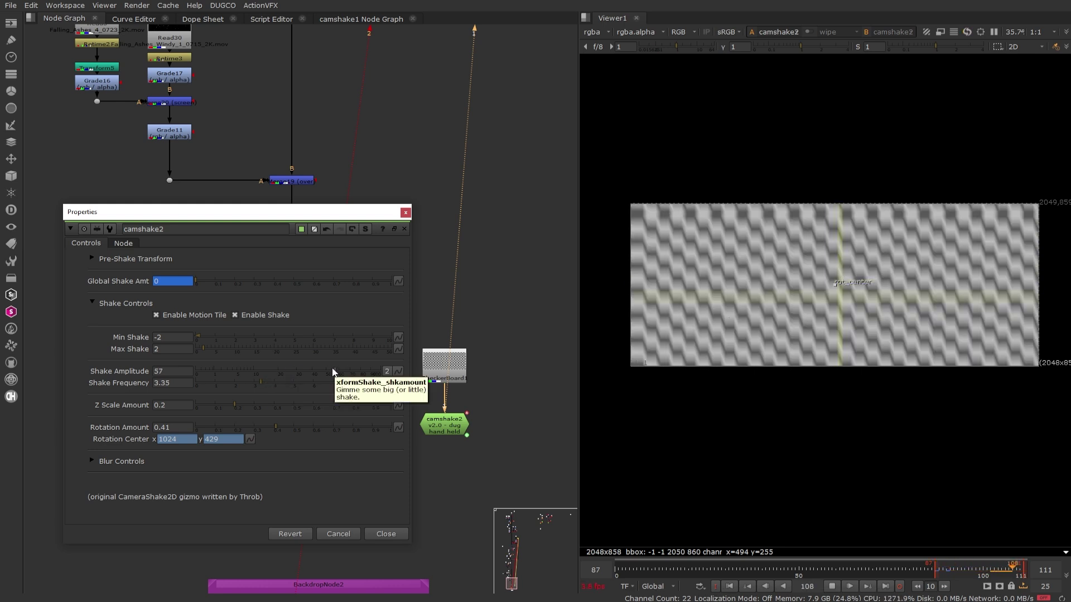
{"action": "left_click_drag", "start_coordinate": [311, 368], "coordinate": [326, 370]}
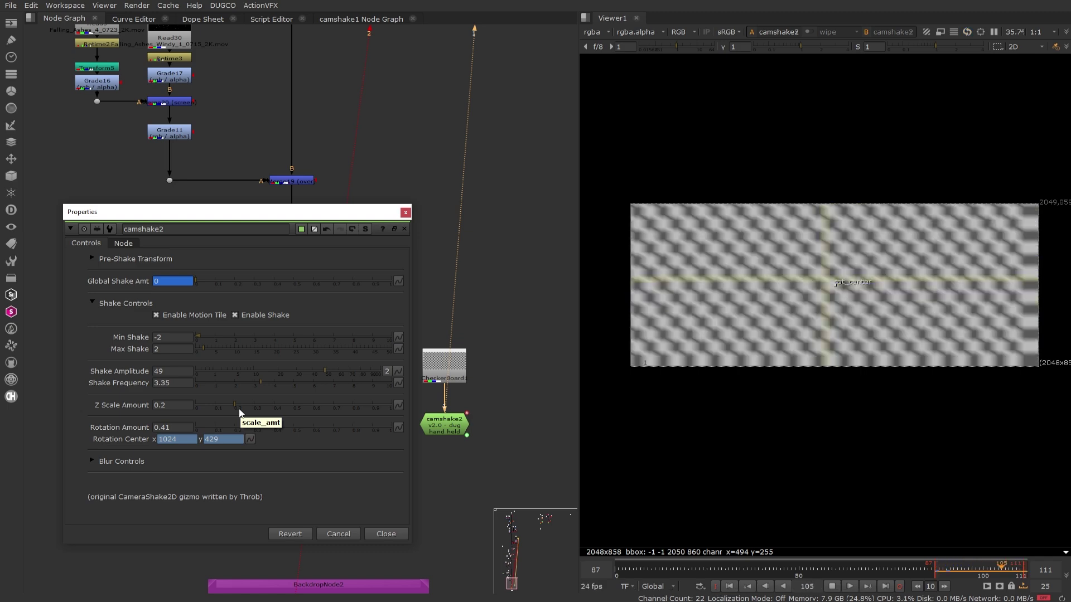
{"action": "left_click", "coordinate": [831, 586]}
Step: Animate camshake2's Shake Amplitude with a key of 49 on frame 96 and a different value near the end of the range
{"action": "left_click_drag", "start_coordinate": [953, 570], "coordinate": [969, 573]}
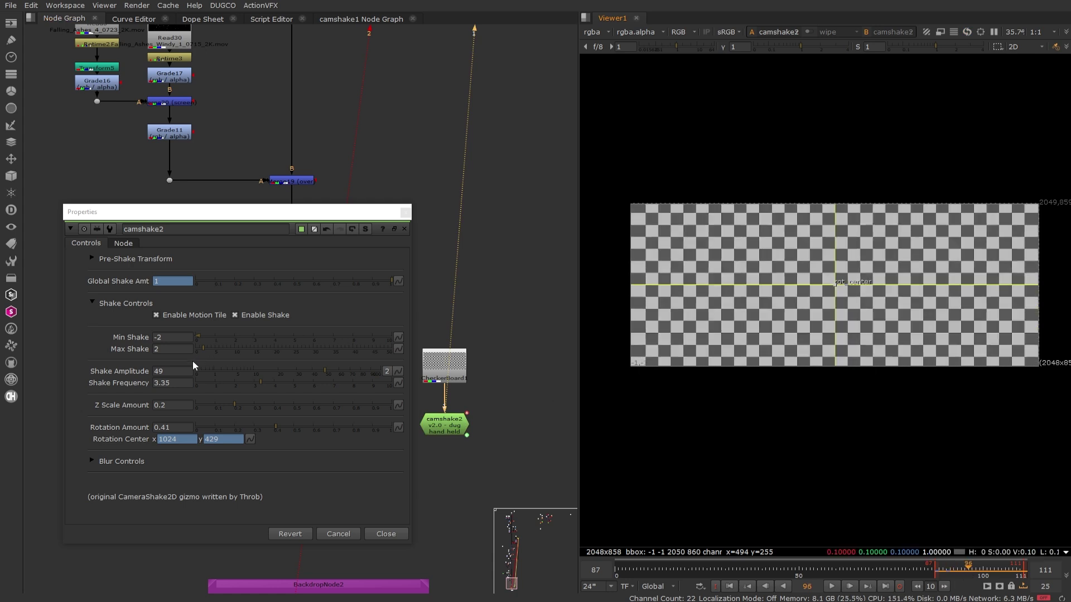
{"action": "right_click", "coordinate": [174, 368]}
{"action": "left_click", "coordinate": [177, 373]}
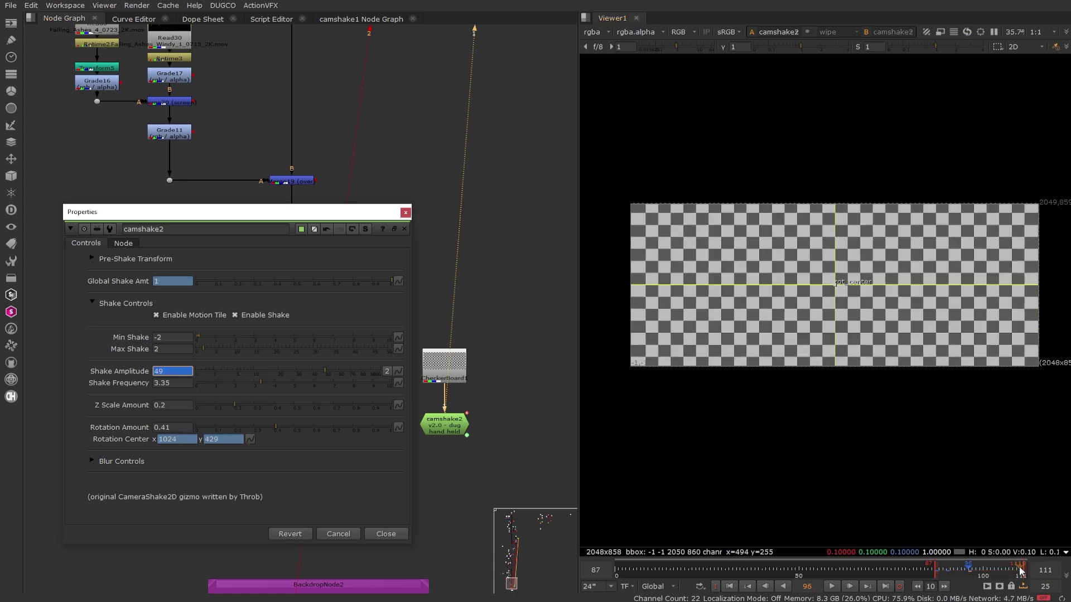
{"action": "left_click", "coordinate": [1020, 570]}
{"action": "left_click_drag", "start_coordinate": [326, 371], "coordinate": [390, 372]}
Step: Set camshake2's Rotation Amount to 0.795, extend the playback range to start at frame 67, and close its properties
{"action": "left_click", "coordinate": [969, 569]}
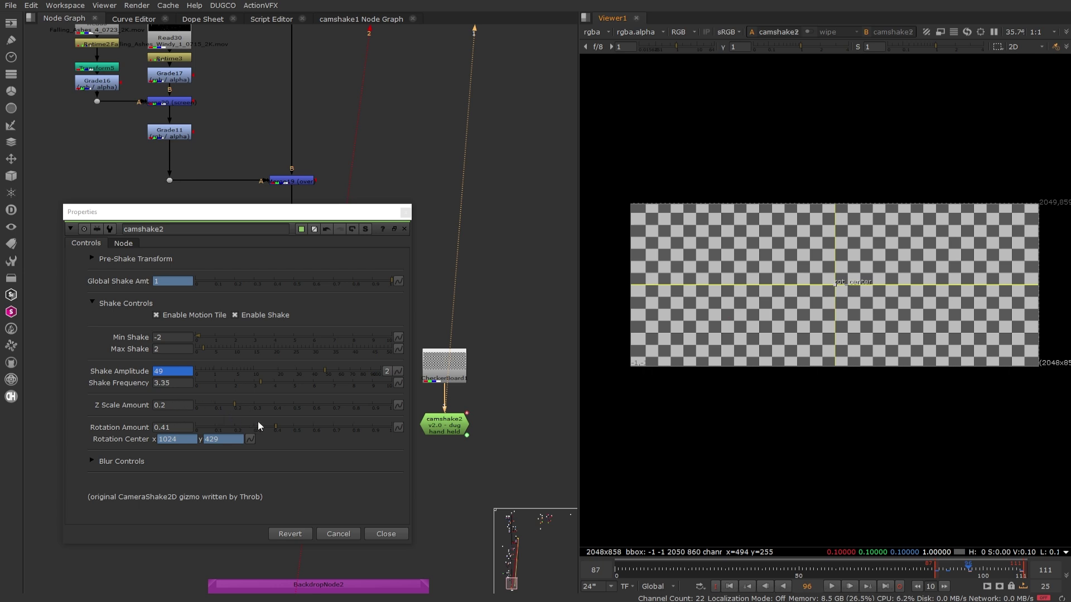
{"action": "left_click", "coordinate": [341, 428]}
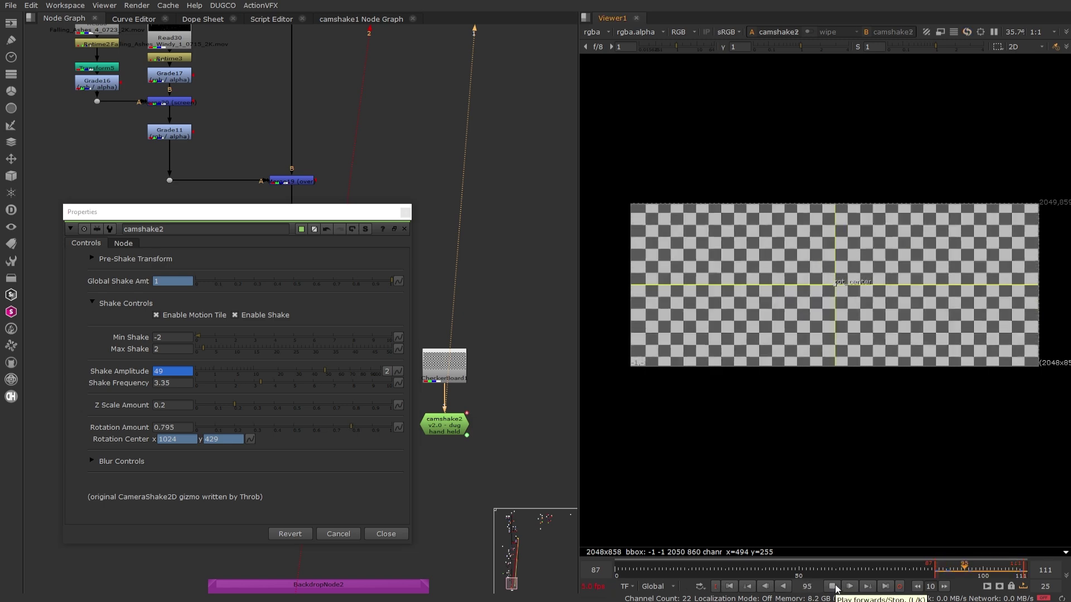
{"action": "left_click", "coordinate": [832, 587]}
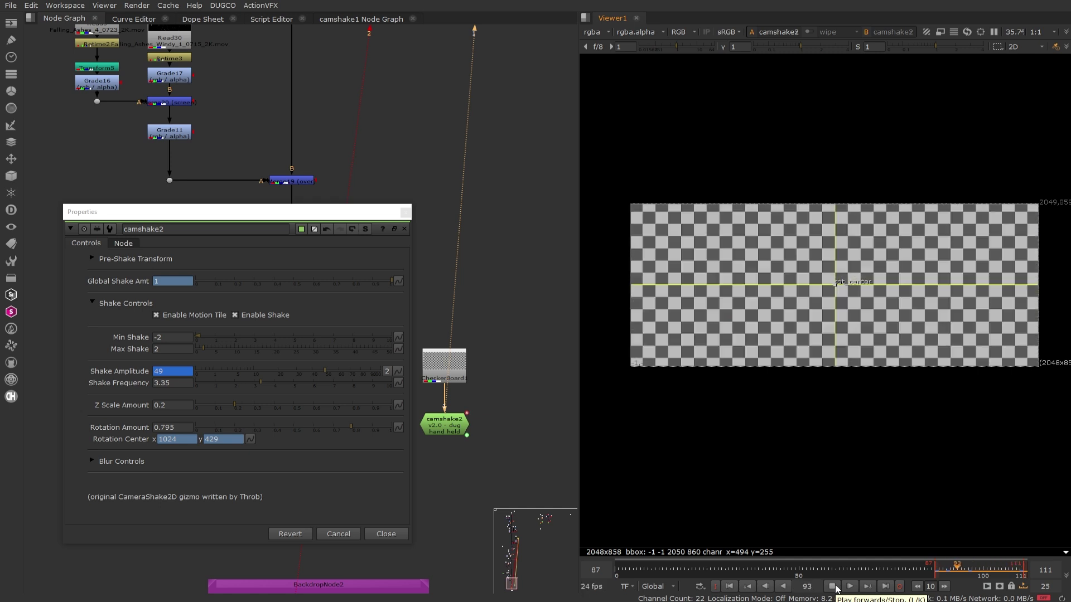
{"action": "left_click_drag", "start_coordinate": [934, 565], "coordinate": [861, 565]}
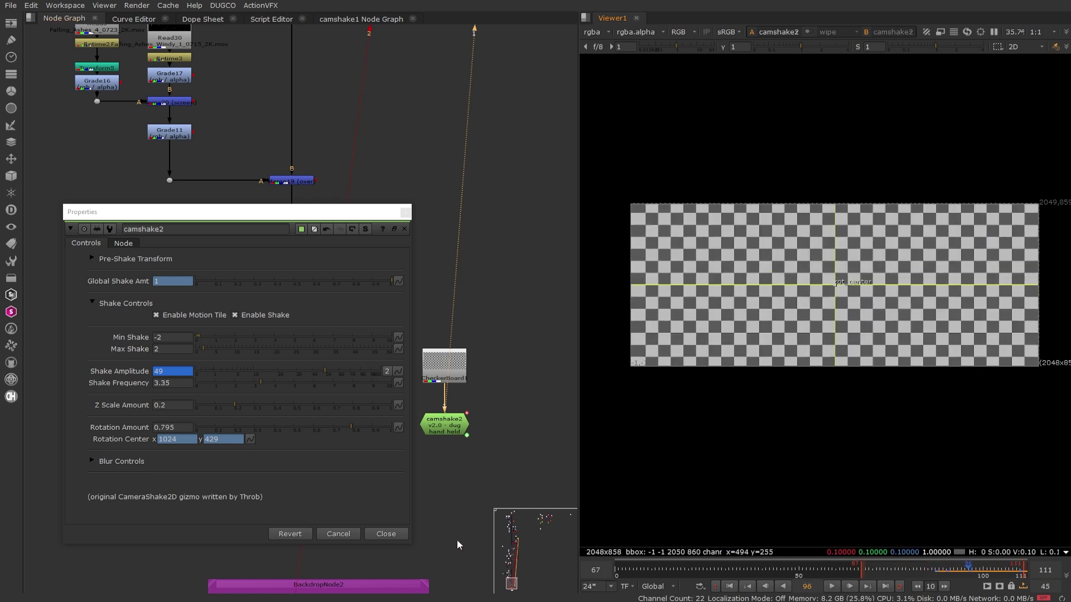
{"action": "left_click", "coordinate": [385, 534]}
Step: Copy camshake1 and insert the copy between the CheckerBoard and camshake2
{"action": "left_click", "coordinate": [292, 364]}
{"action": "left_click_drag", "start_coordinate": [443, 364], "coordinate": [444, 352], "text": "ctrl"}
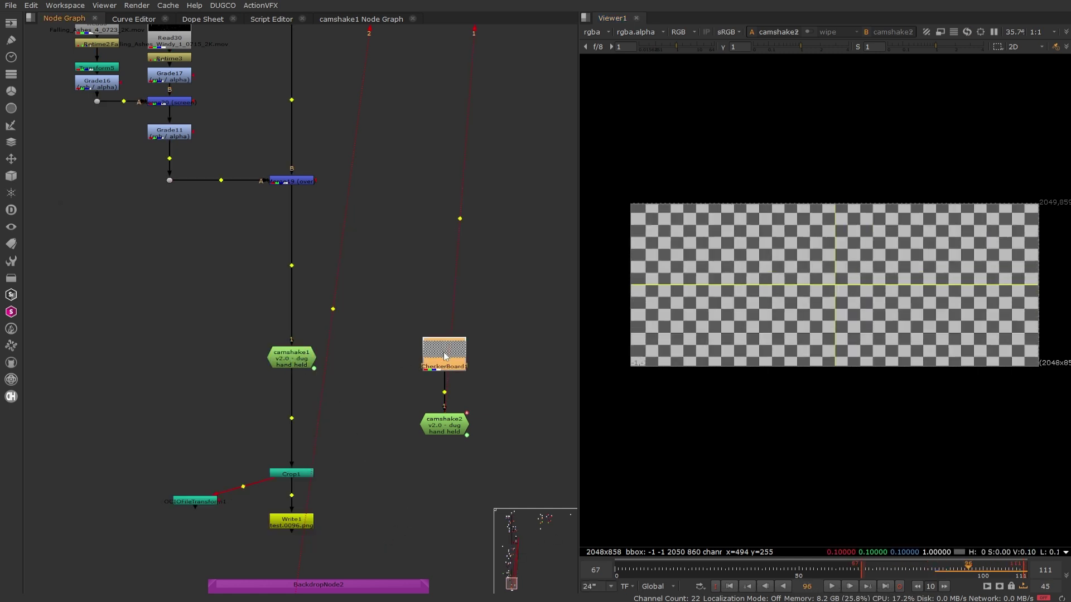
{"action": "key", "text": "ctrl+v"}
{"action": "left_click", "coordinate": [449, 391], "text": "ctrl+shift"}
Step: View camshake2's output and play the frames from 67 onward to examine the two stacked shakes on the checkerboard
{"action": "double_click", "coordinate": [448, 428]}
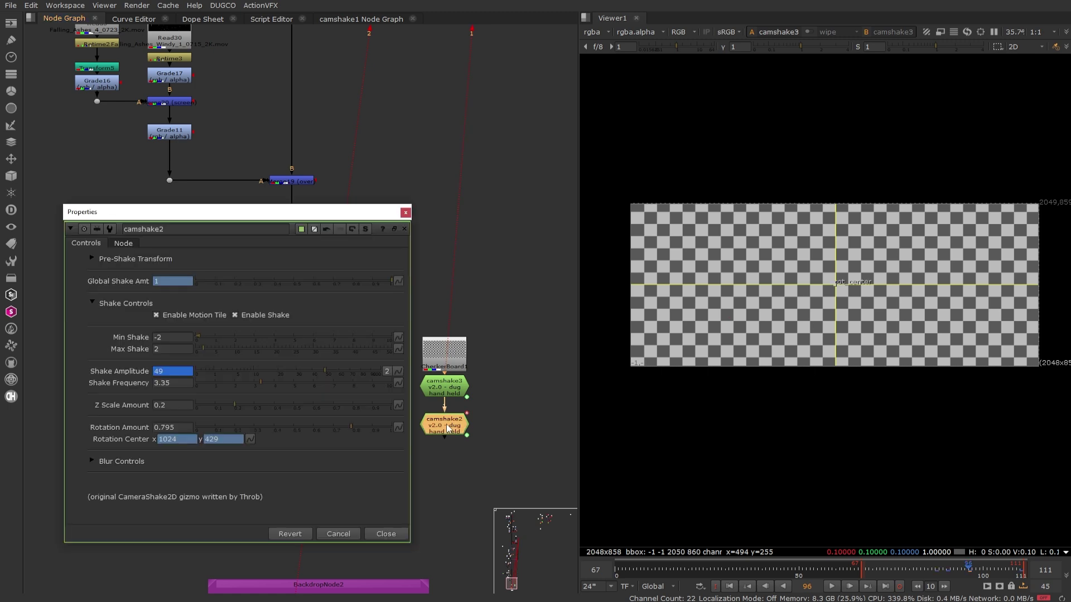
{"action": "key", "text": "1"}
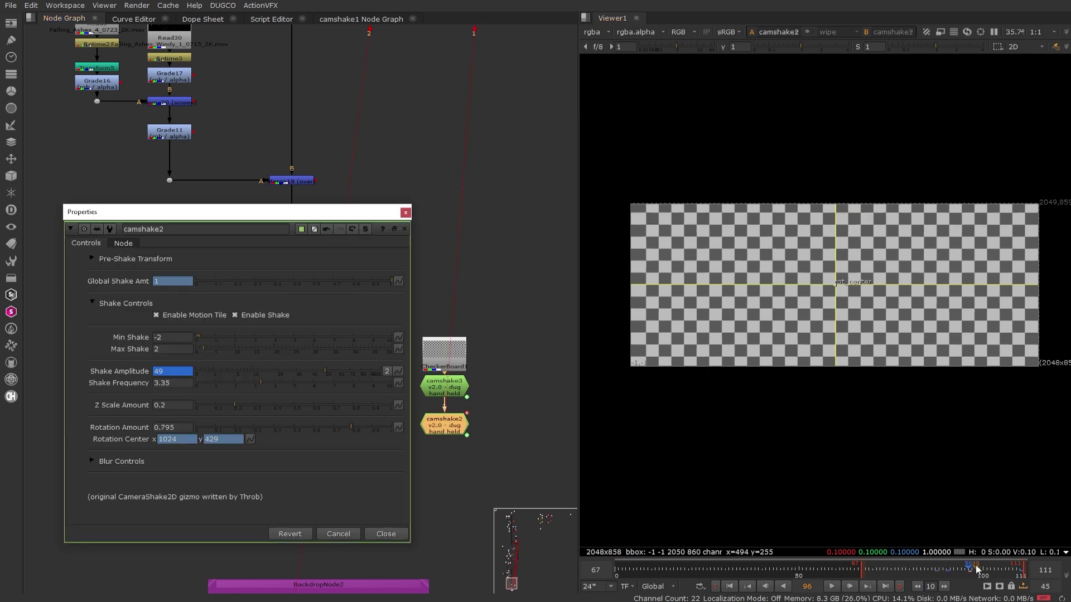
{"action": "left_click", "coordinate": [935, 570]}
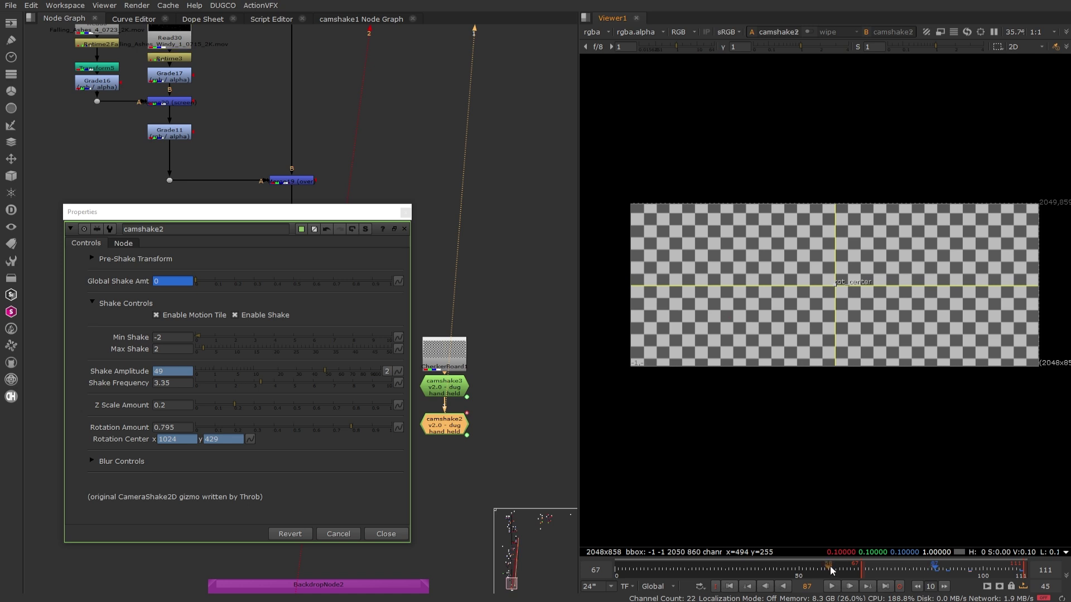
{"action": "left_click", "coordinate": [729, 587]}
{"action": "left_click", "coordinate": [489, 435]}
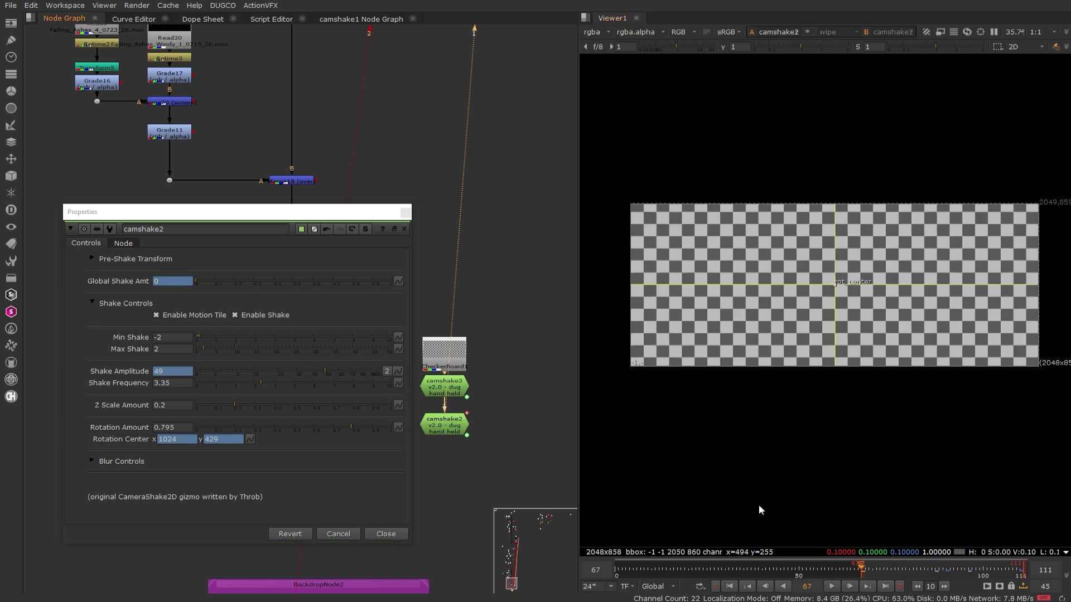
{"action": "left_click", "coordinate": [832, 586]}
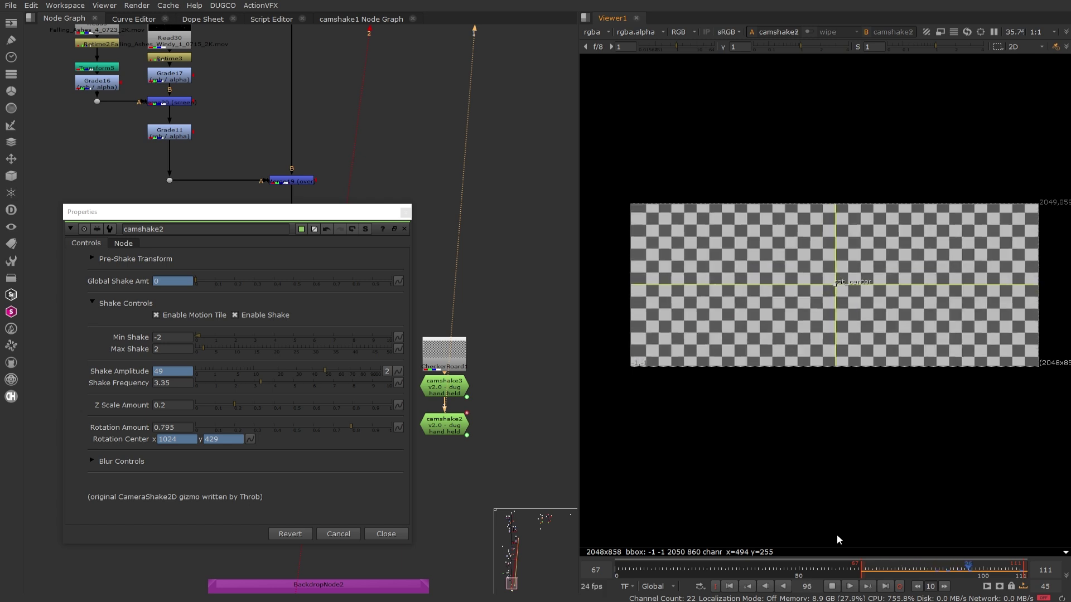
{"action": "left_click", "coordinate": [831, 587]}
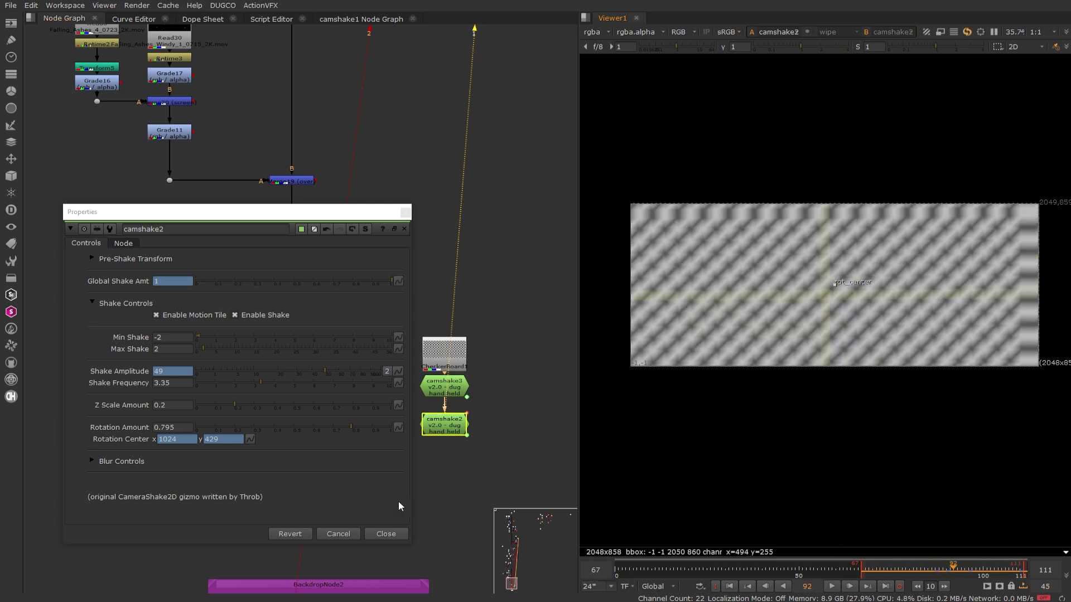
{"action": "left_click", "coordinate": [383, 532]}
Step: Replace camshake1 in the main pipe with camshake3 and camshake2 from the CheckerBoard, placing them above Crop1 and viewing camshake2
{"action": "left_click", "coordinate": [291, 358]}
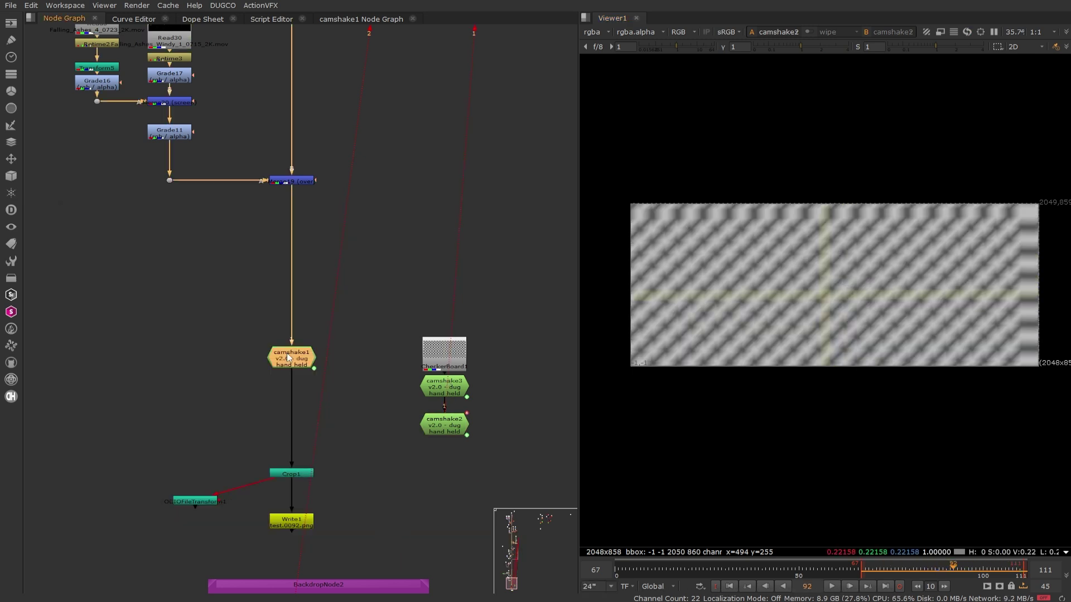
{"action": "key", "text": "Delete"}
{"action": "left_click_drag", "start_coordinate": [453, 357], "coordinate": [425, 368]}
{"action": "left_click", "coordinate": [437, 359]}
{"action": "left_click_drag", "start_coordinate": [491, 360], "coordinate": [408, 448]}
{"action": "left_click_drag", "start_coordinate": [442, 377], "coordinate": [289, 358]}
{"action": "left_click", "coordinate": [321, 418]}
{"action": "left_click", "coordinate": [304, 407]}
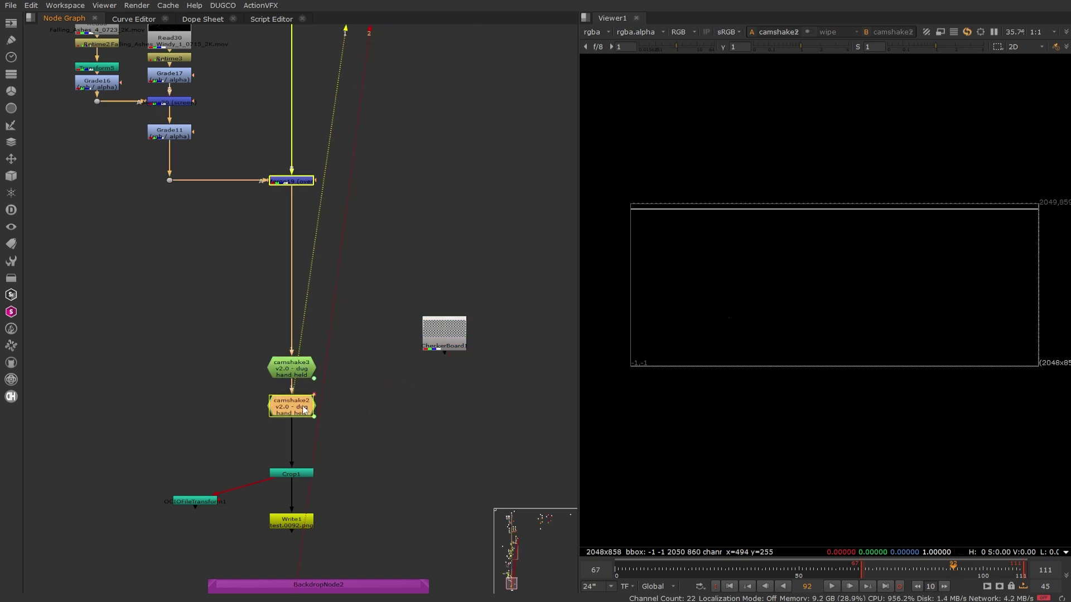
Step: Show the CheckerBoard node in the viewer and go to the gun fire backdrop in the node graph
{"action": "left_click", "coordinate": [445, 336]}
{"action": "key", "text": "1"}
{"action": "left_click", "coordinate": [394, 296]}
{"action": "scroll", "coordinate": [394, 296], "scroll_direction": "down", "scroll_amount": 5}
{"action": "middle_click_drag", "start_coordinate": [358, 192], "coordinate": [383, 376]}
{"action": "scroll", "coordinate": [347, 378], "scroll_direction": "up", "scroll_amount": 4}
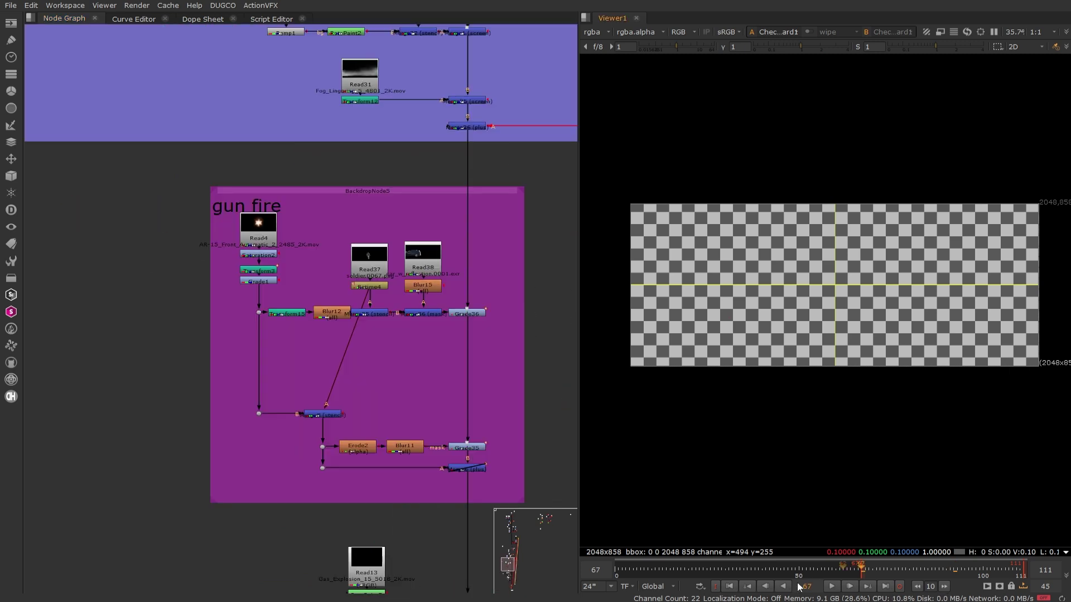
Step: Reset the playback range to start at frame 0, go to that frame and view the Grade1 output up close
{"action": "left_click", "coordinate": [716, 585]}
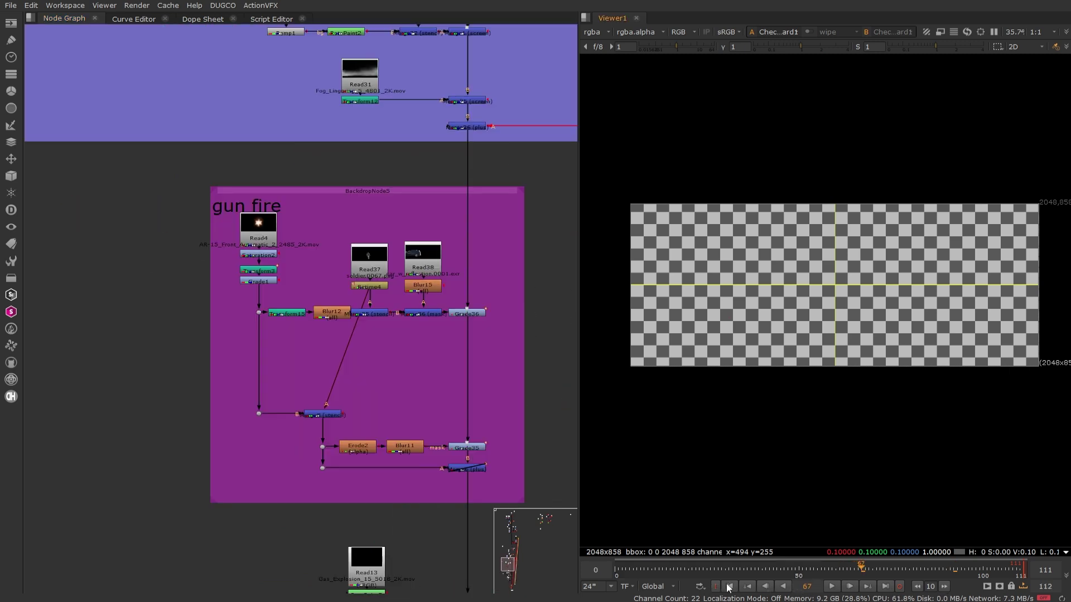
{"action": "left_click", "coordinate": [727, 584]}
{"action": "left_click", "coordinate": [256, 283]}
{"action": "key", "text": "1"}
{"action": "left_click", "coordinate": [312, 287]}
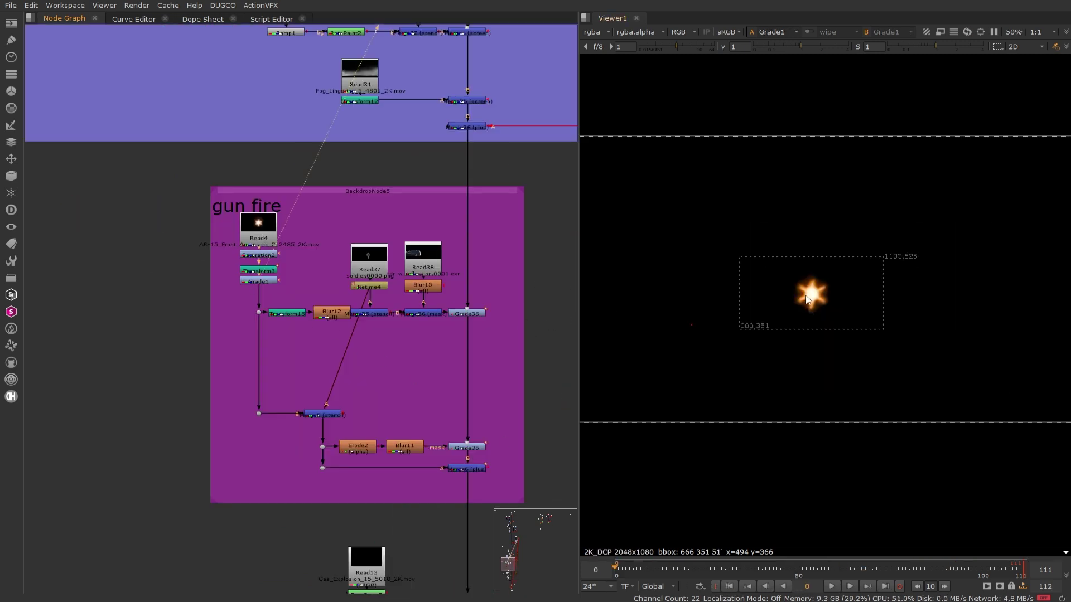
{"action": "scroll", "coordinate": [807, 300], "scroll_direction": "up", "scroll_amount": 2}
{"action": "scroll", "coordinate": [852, 329], "scroll_direction": "up", "scroll_amount": 2}
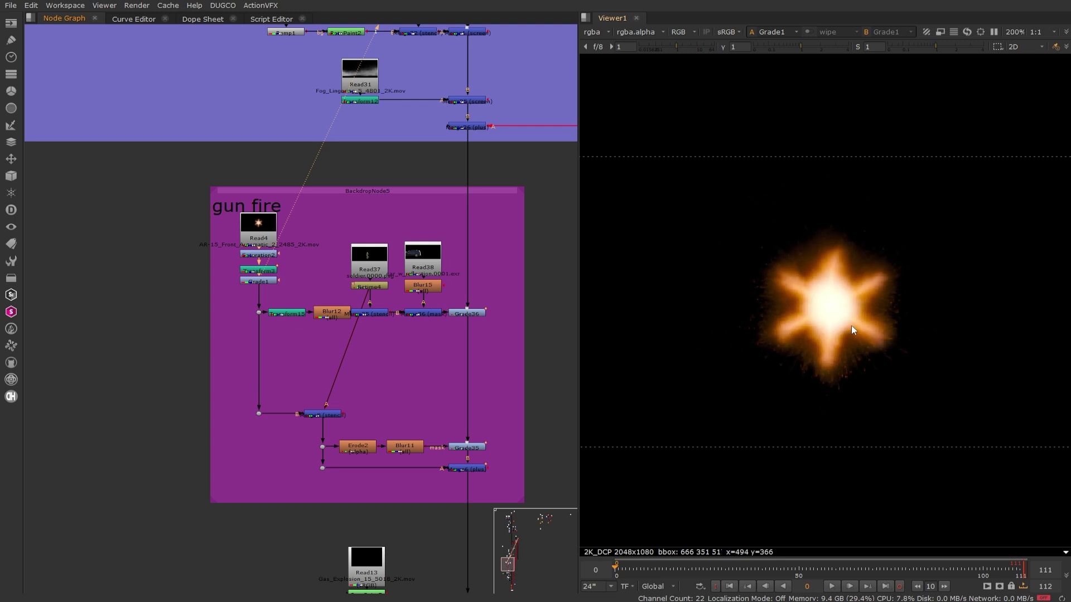
Step: View the Merge6 output and frame the soldier's muzzle flash
{"action": "left_click", "coordinate": [471, 469]}
{"action": "key", "text": "1"}
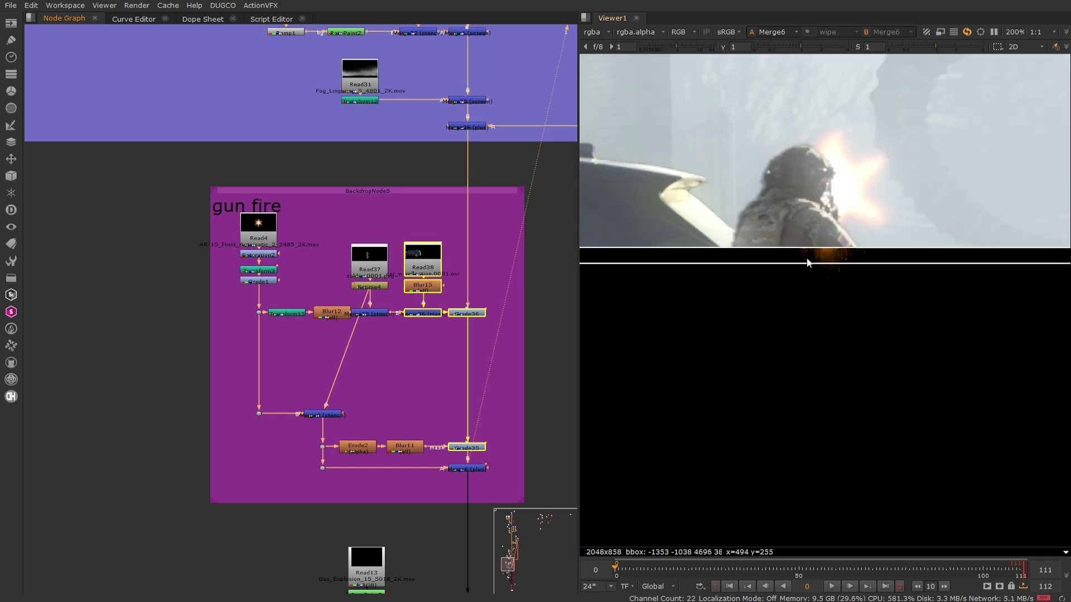
{"action": "scroll", "coordinate": [811, 255], "scroll_direction": "up", "scroll_amount": 1}
{"action": "middle_click_drag", "start_coordinate": [810, 256], "coordinate": [716, 382]}
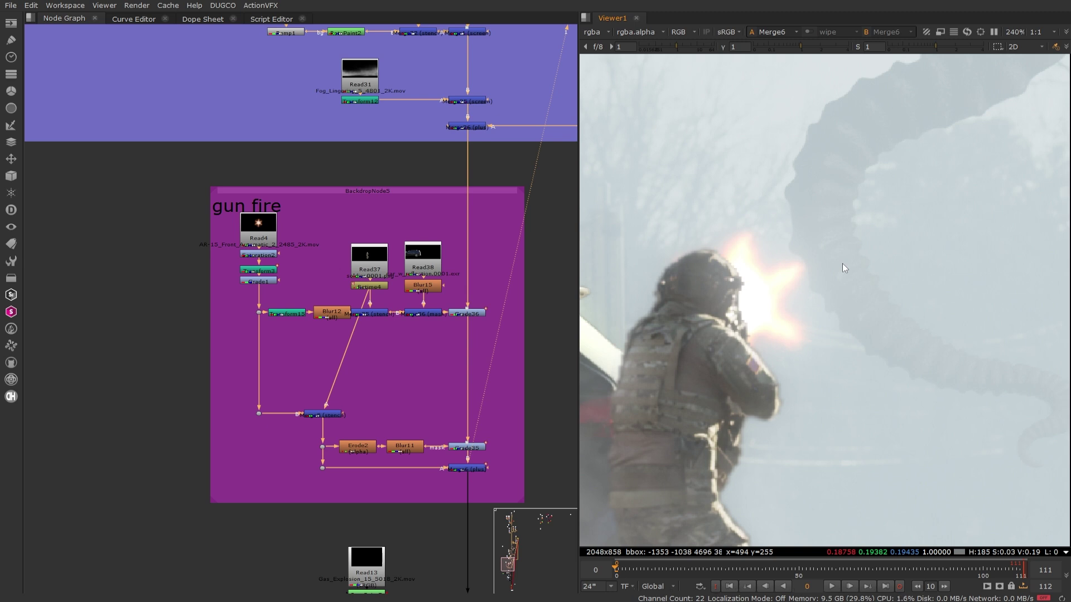
Step: View the source muzzle flash footage in Read4 and check its alpha channel
{"action": "left_click", "coordinate": [259, 281]}
{"action": "left_click", "coordinate": [261, 237]}
{"action": "key", "text": "1"}
{"action": "key", "text": "a"}
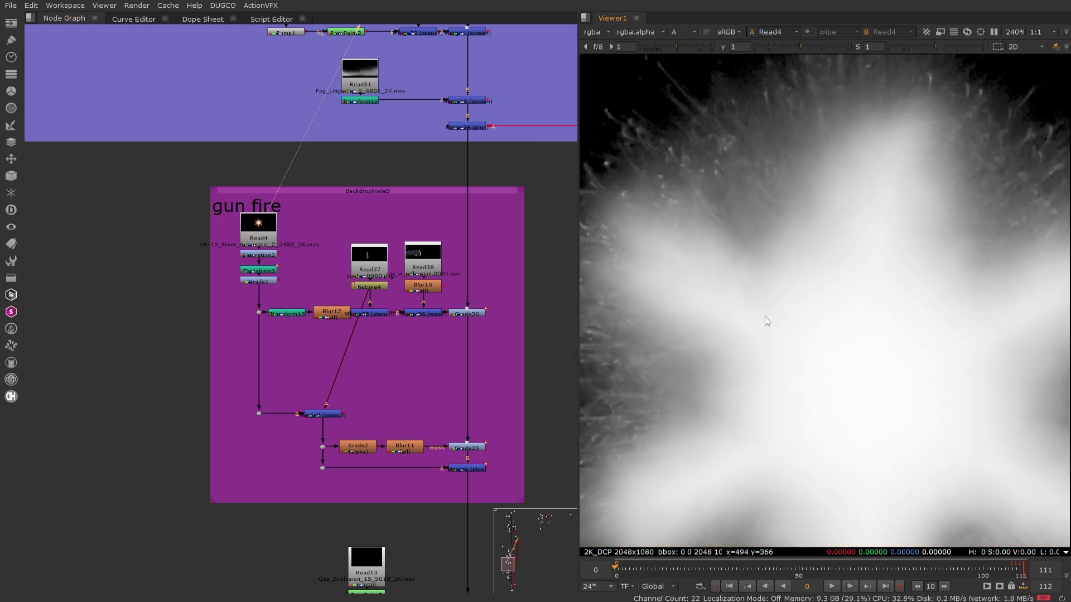
{"action": "key", "text": "a"}
{"action": "key", "text": "f"}
{"action": "scroll", "coordinate": [280, 259], "scroll_direction": "up", "scroll_amount": 3}
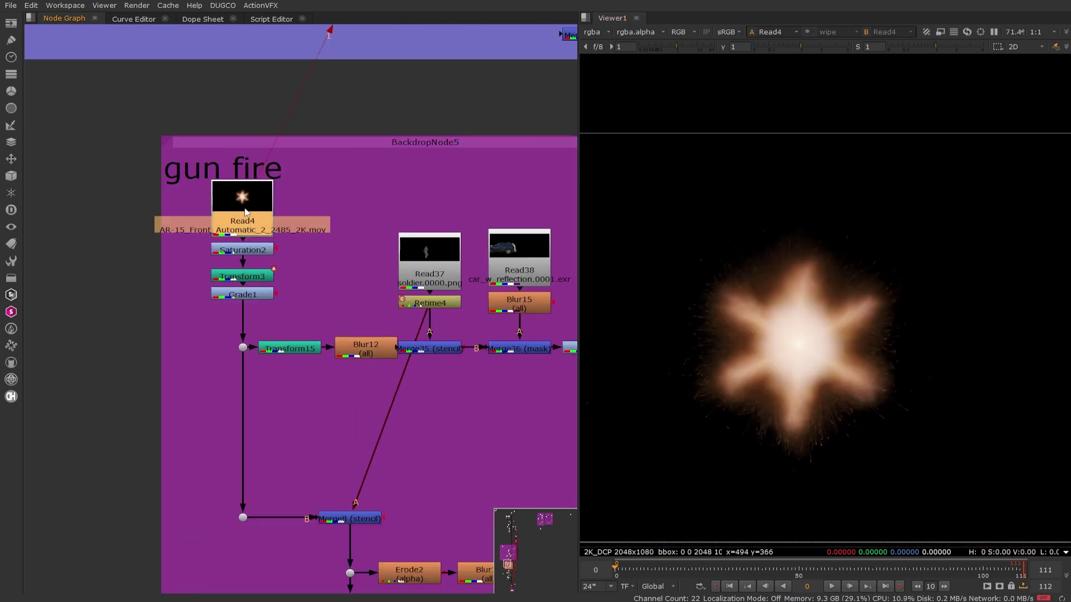
Step: View the Grade1 output and inspect the translate animation and scale in Transform3's properties
{"action": "left_click", "coordinate": [249, 292]}
{"action": "key", "text": "1"}
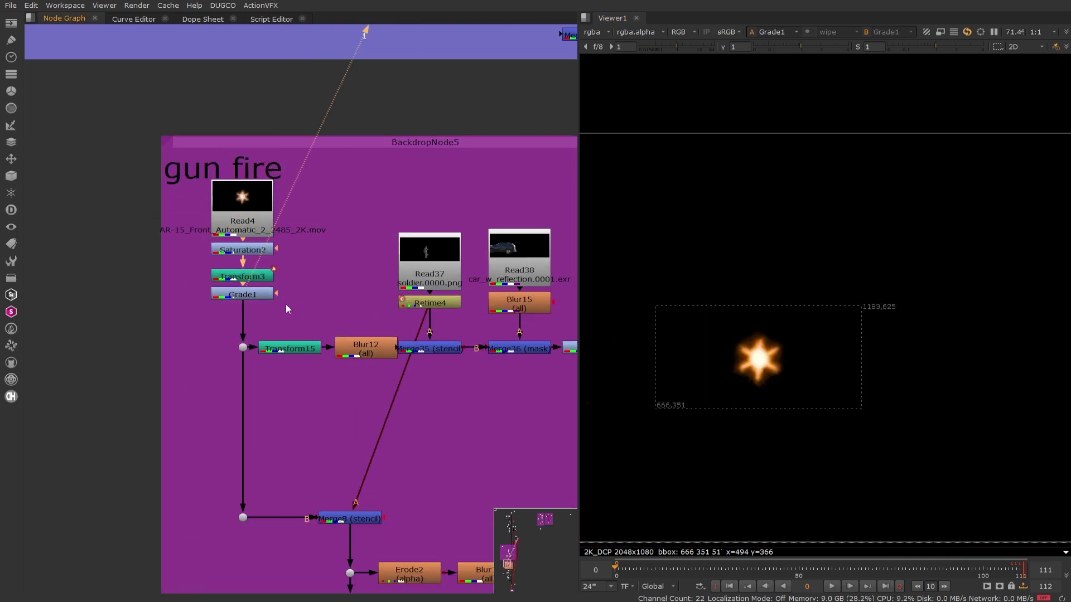
{"action": "scroll", "coordinate": [772, 371], "scroll_direction": "up", "scroll_amount": 4}
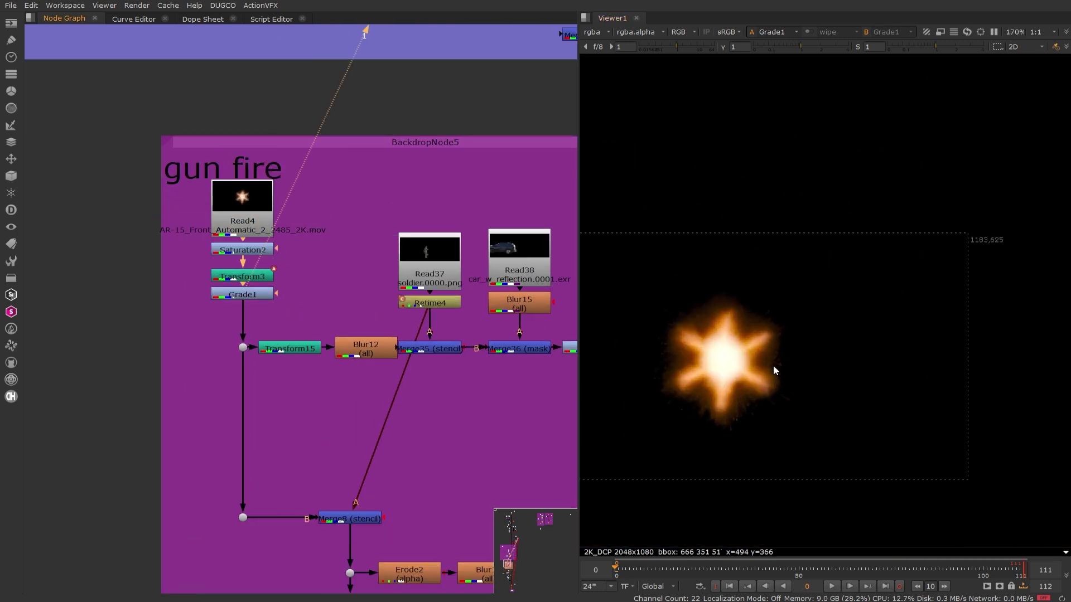
{"action": "left_click", "coordinate": [249, 280]}
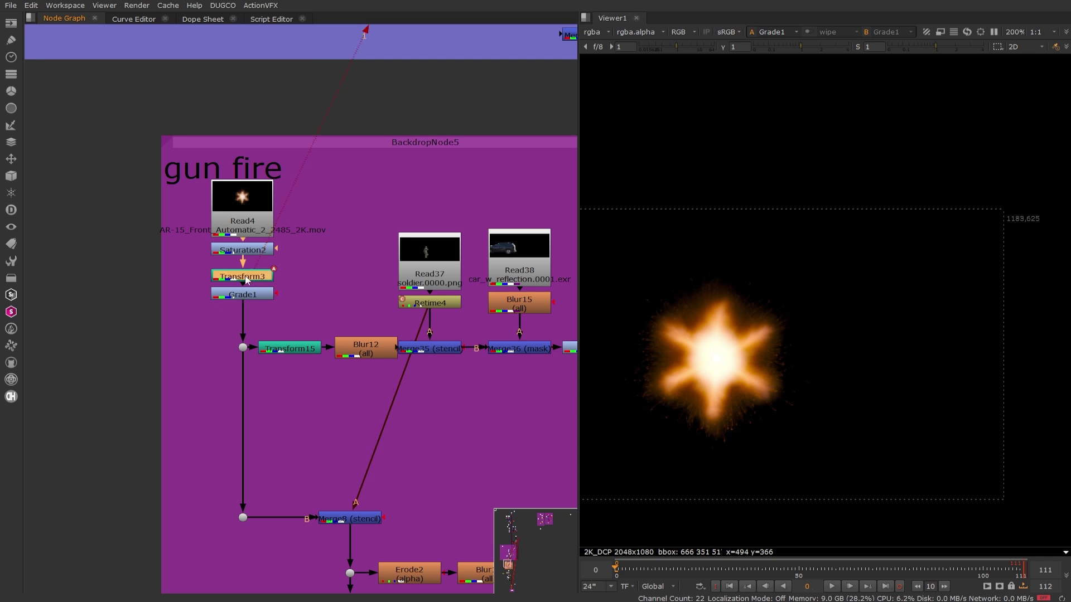
{"action": "double_click", "coordinate": [247, 280]}
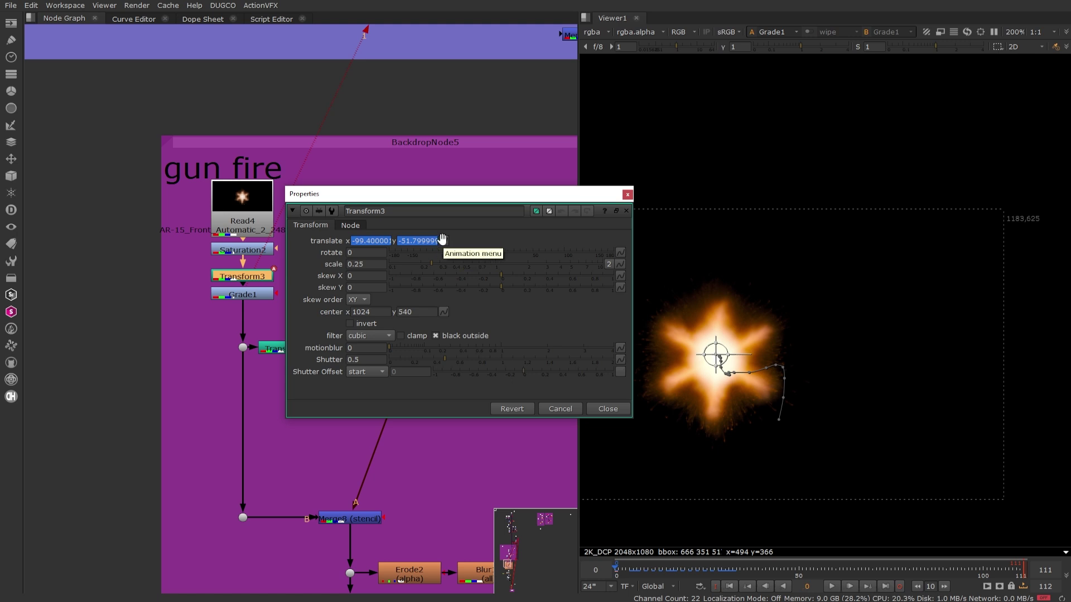
{"action": "left_click", "coordinate": [613, 409]}
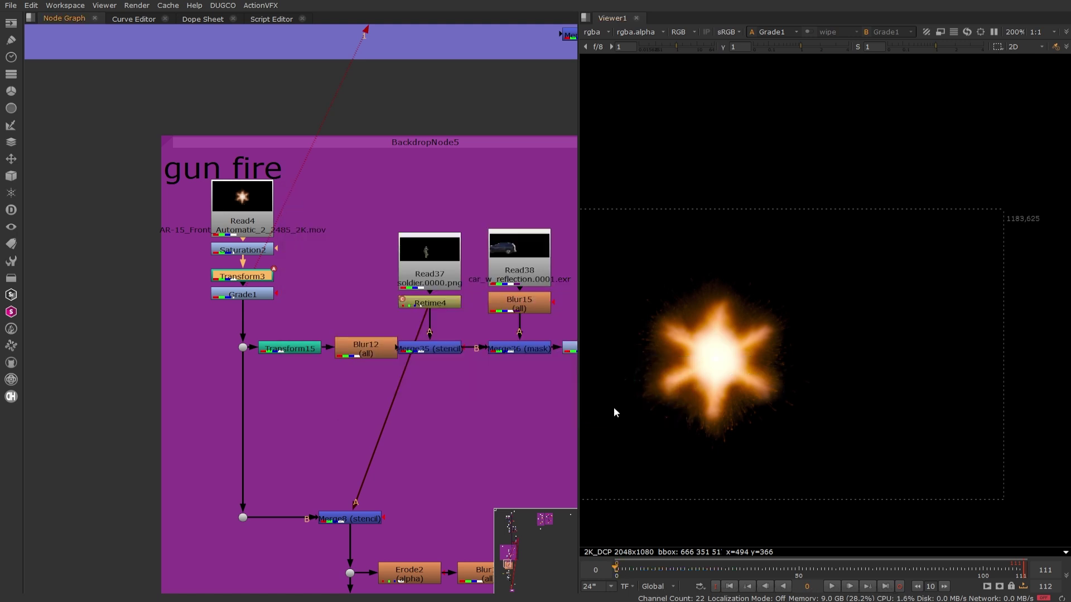
Step: Insert a Sharpen node into the branch between the dot below Grade1 and the stencil merge, and view it
{"action": "left_click", "coordinate": [244, 349]}
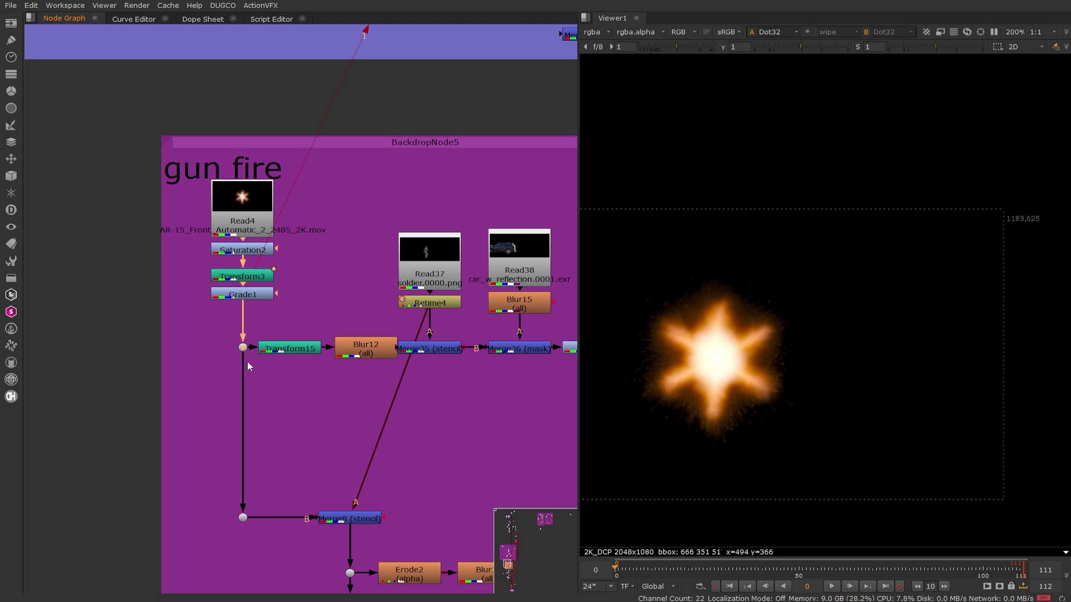
{"action": "key", "text": "1"}
{"action": "middle_click_drag", "start_coordinate": [357, 414], "coordinate": [347, 302]}
{"action": "middle_click_drag", "start_coordinate": [274, 284], "coordinate": [325, 333]}
{"action": "left_click", "coordinate": [319, 359]}
{"action": "key", "text": "Tab"}
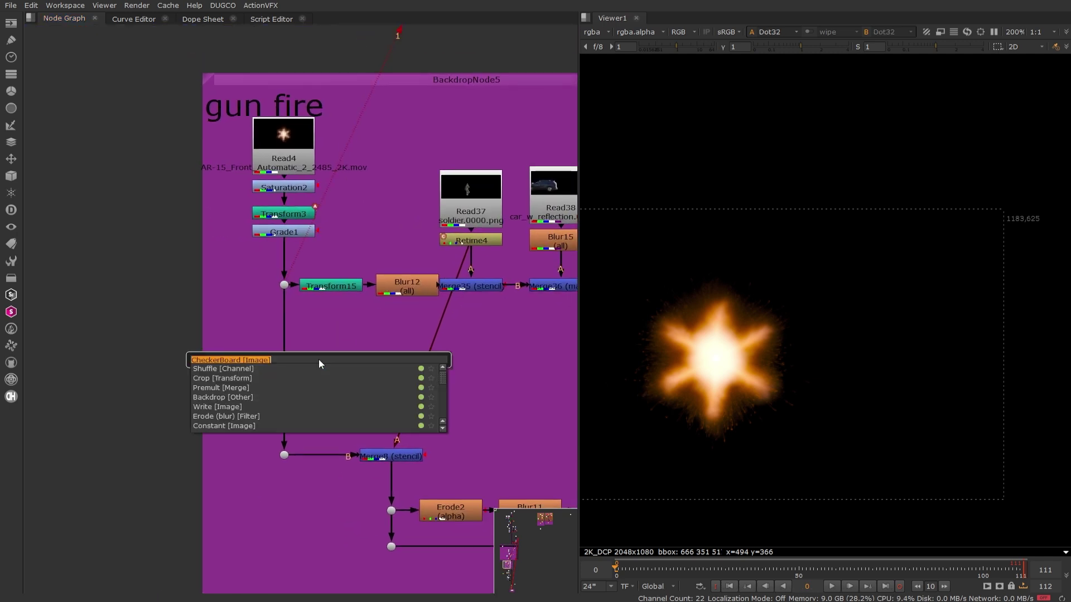
{"action": "type", "text": "shar"}
{"action": "left_click", "coordinate": [243, 366]}
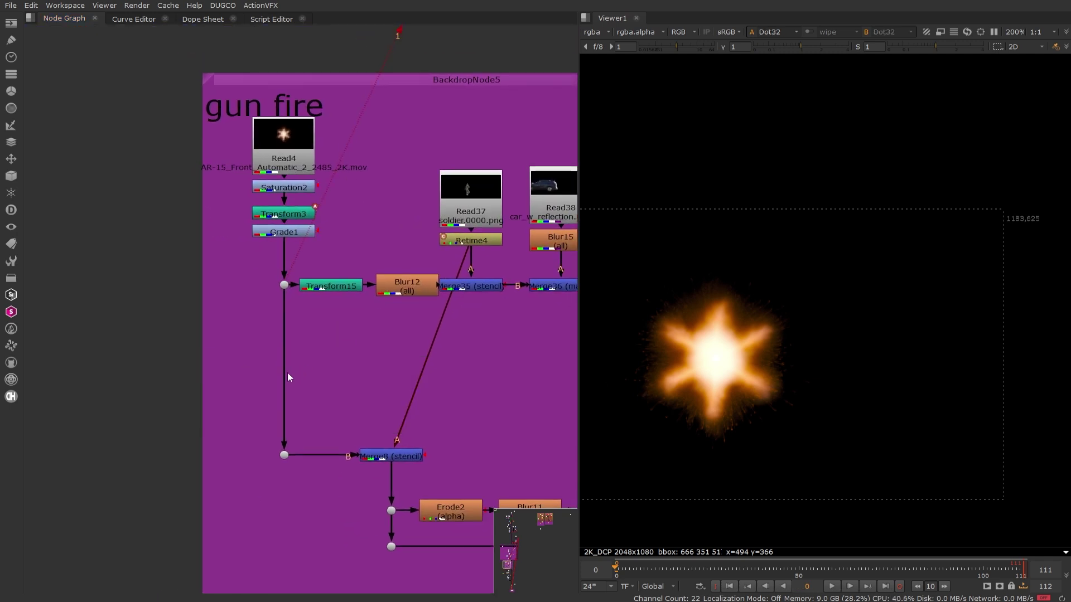
{"action": "left_click_drag", "start_coordinate": [322, 365], "coordinate": [299, 345]}
{"action": "key", "text": "1"}
Step: Copy the Sharpen node and paste it twice in series directly below the original
{"action": "left_click", "coordinate": [689, 461]}
{"action": "key", "text": "ctrl+c"}
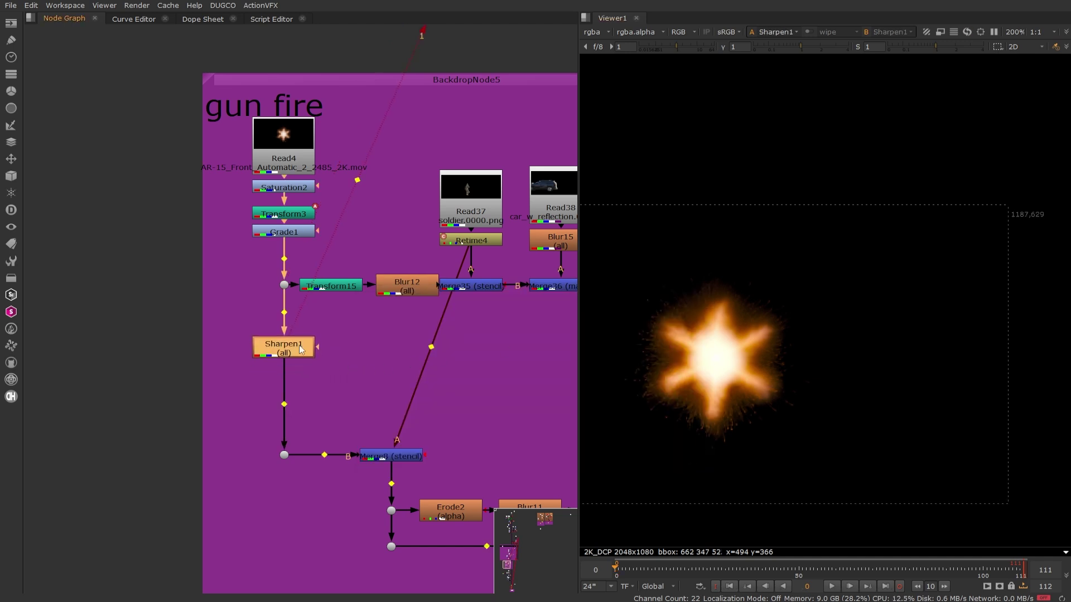
{"action": "key", "text": "ctrl+v"}
{"action": "key", "text": "ctrl+v"}
{"action": "middle_click_drag", "start_coordinate": [453, 432], "coordinate": [272, 330]}
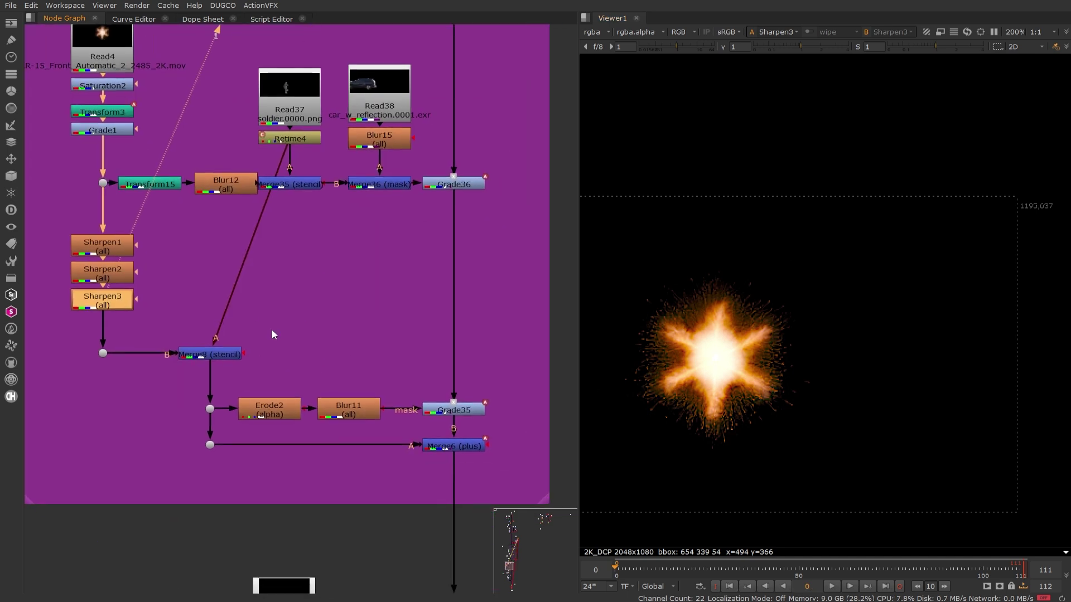
Step: View the Merge6 composite up close to check the sharpened muzzle flash
{"action": "left_click", "coordinate": [446, 413], "text": "ctrl+shift"}
{"action": "left_click", "coordinate": [454, 447], "text": "ctrl+shift"}
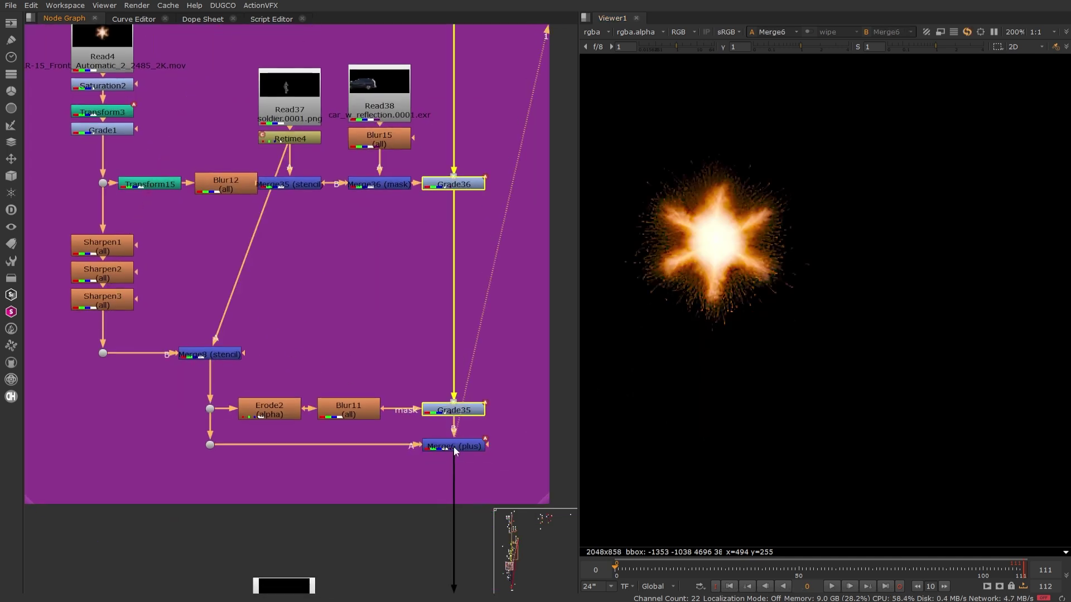
{"action": "left_click", "coordinate": [547, 425]}
{"action": "scroll", "coordinate": [721, 209], "scroll_direction": "up", "scroll_amount": 3}
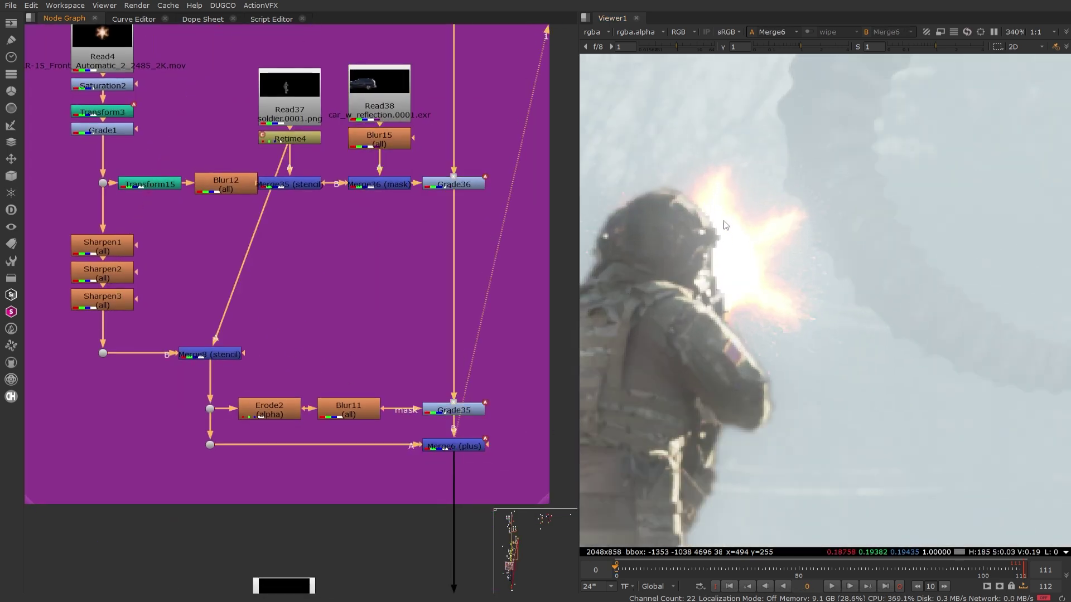
Step: Disable and re-enable all three Sharpen nodes together to compare the muzzle flash with and without sharpening
{"action": "left_click", "coordinate": [119, 300]}
{"action": "left_click_drag", "start_coordinate": [160, 227], "coordinate": [47, 318]}
{"action": "key", "text": "d"}
{"action": "key", "text": "d"}
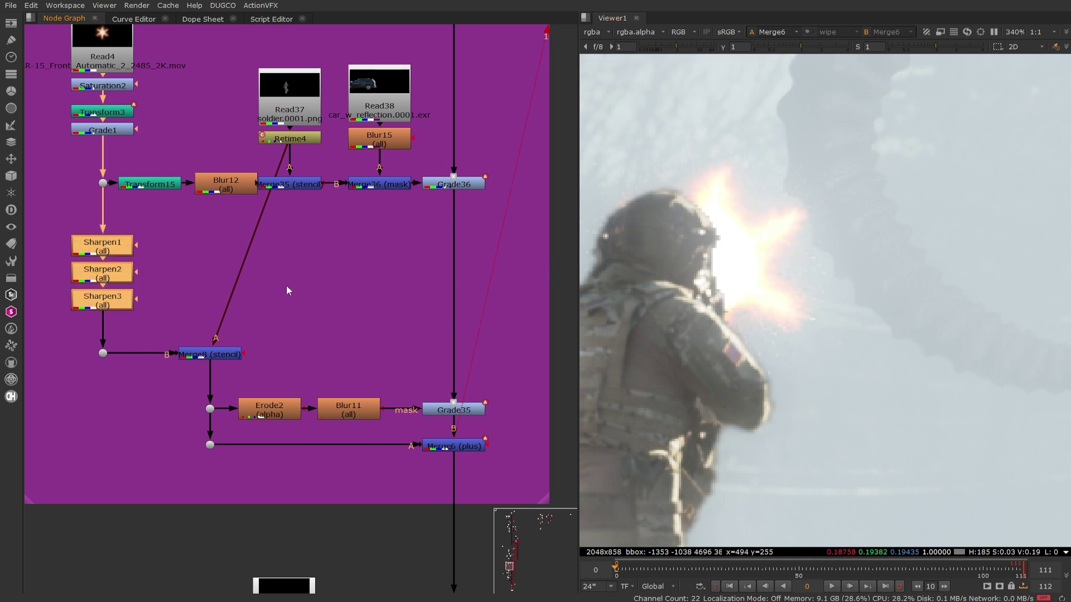
{"action": "scroll", "coordinate": [808, 295], "scroll_direction": "down", "scroll_amount": 5}
{"action": "scroll", "coordinate": [811, 288], "scroll_direction": "up", "scroll_amount": 4}
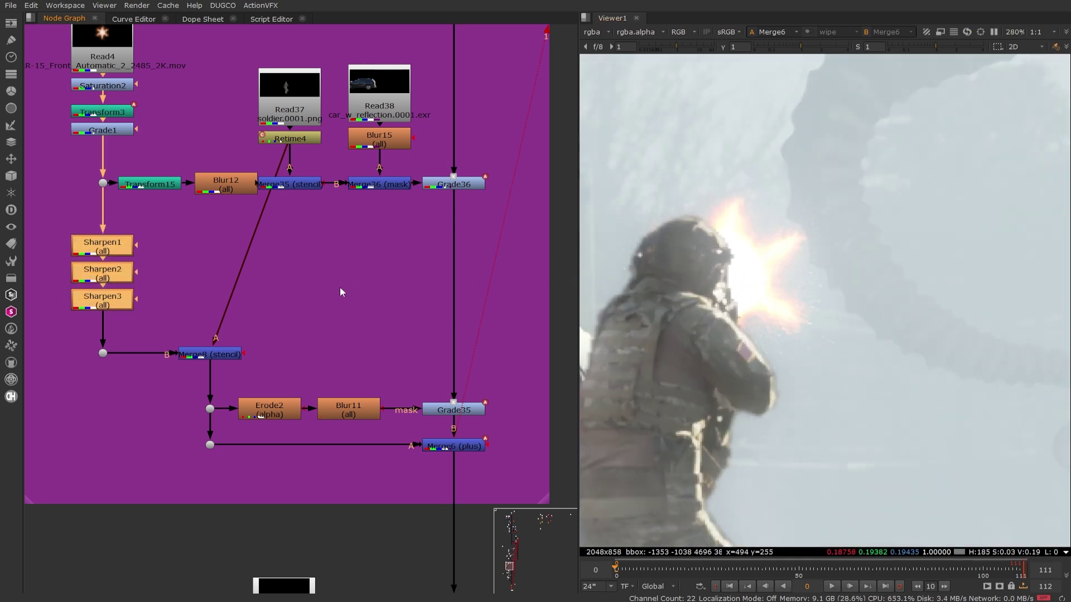
Step: Try a fourth Sharpen copy at the end of the Sharpen stack on the muzzle flash branch
{"action": "left_click", "coordinate": [152, 302]}
{"action": "left_click", "coordinate": [103, 306]}
{"action": "key", "text": "ctrl+v"}
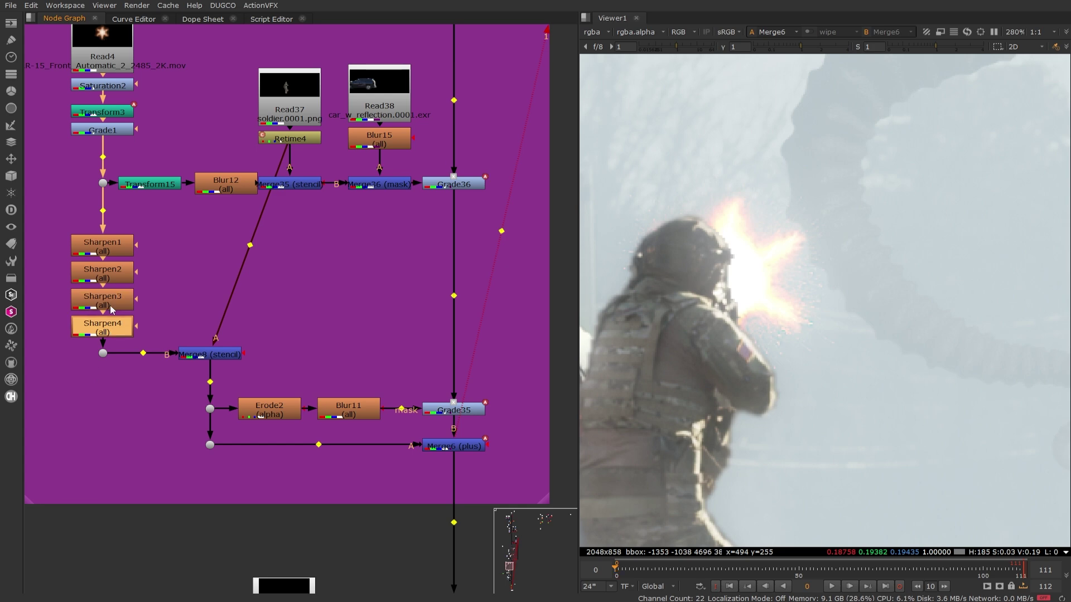
{"action": "scroll", "coordinate": [762, 281], "scroll_direction": "down", "scroll_amount": 7}
{"action": "scroll", "coordinate": [757, 284], "scroll_direction": "up", "scroll_amount": 7}
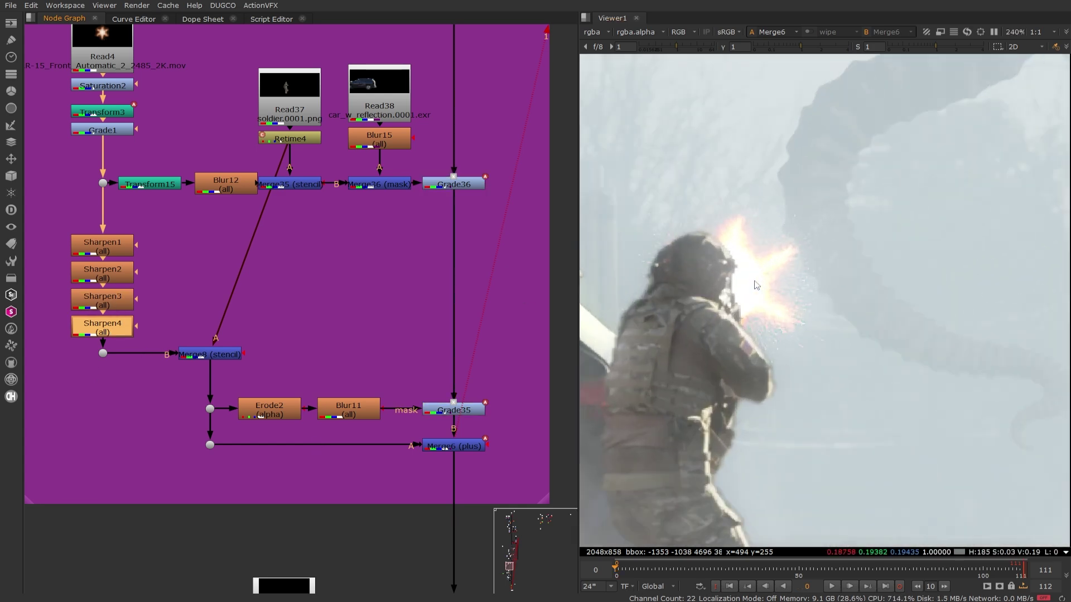
{"action": "key", "text": "Delete"}
Step: Examine how the sharpened muzzle flash reads in the full composite and up close
{"action": "scroll", "coordinate": [755, 297], "scroll_direction": "down", "scroll_amount": 5}
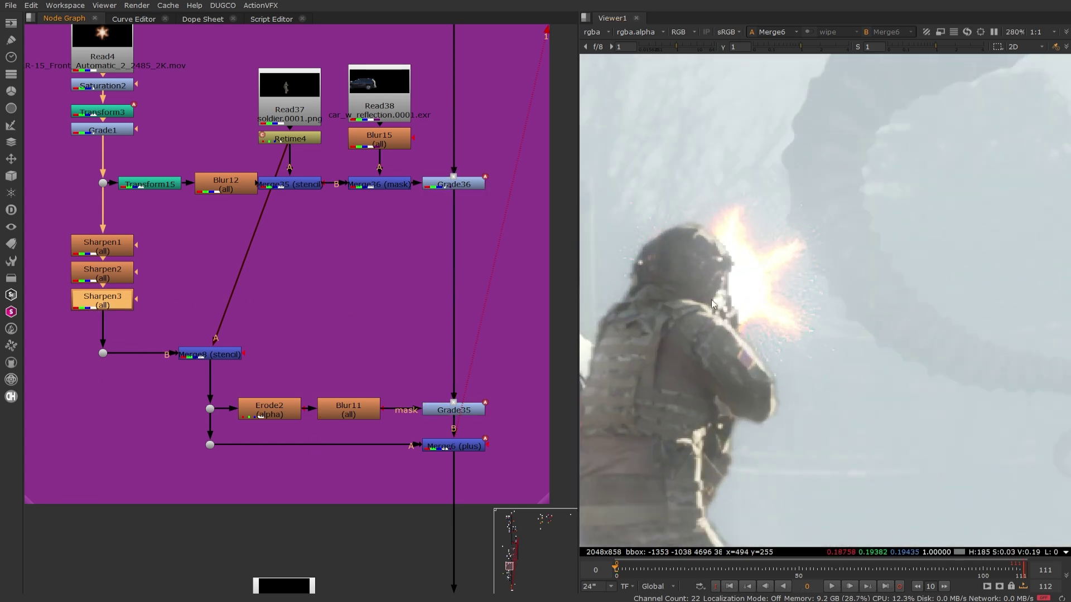
{"action": "scroll", "coordinate": [754, 296], "scroll_direction": "down", "scroll_amount": 1}
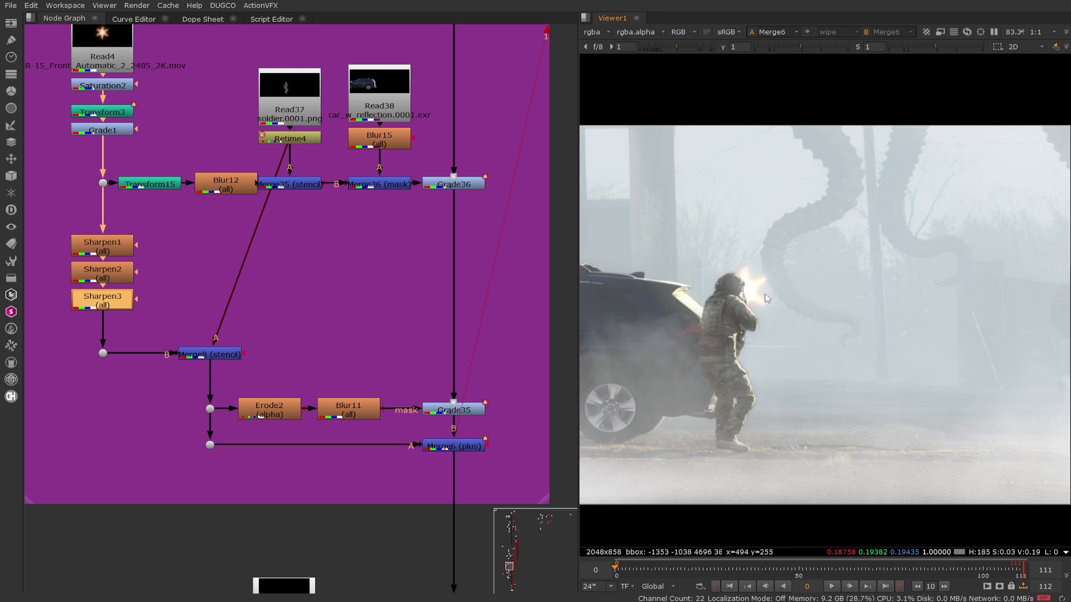
{"action": "scroll", "coordinate": [764, 298], "scroll_direction": "down", "scroll_amount": 4}
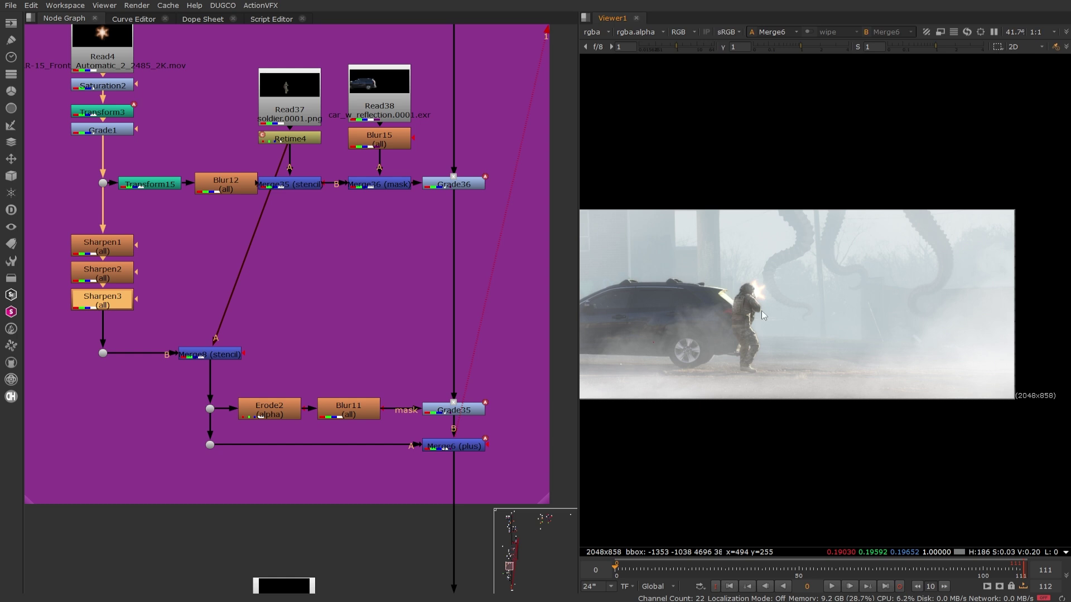
{"action": "scroll", "coordinate": [757, 306], "scroll_direction": "up", "scroll_amount": 6}
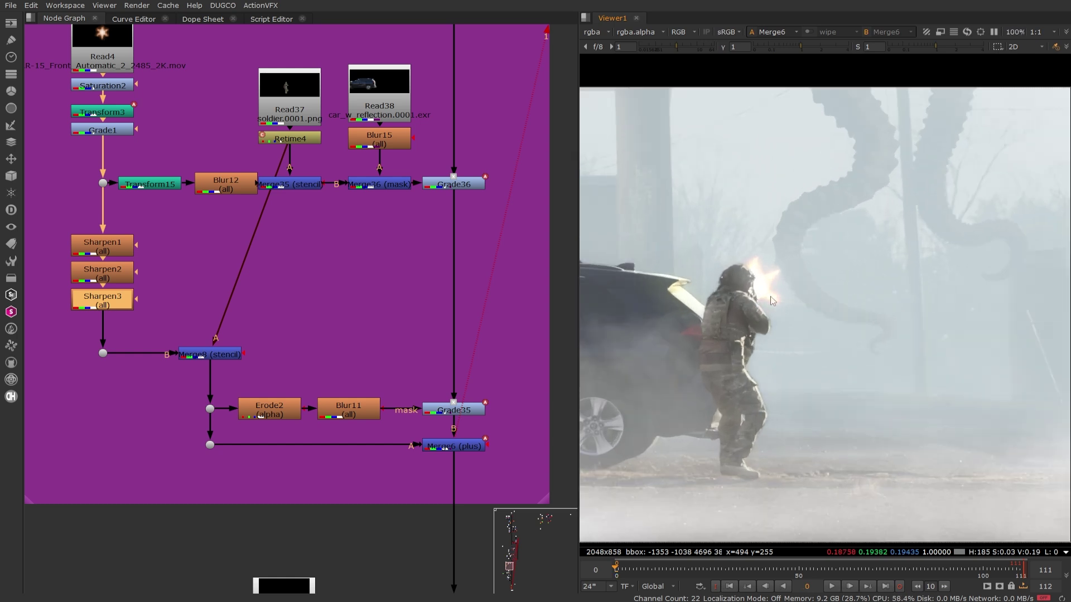
{"action": "scroll", "coordinate": [747, 301], "scroll_direction": "up", "scroll_amount": 1}
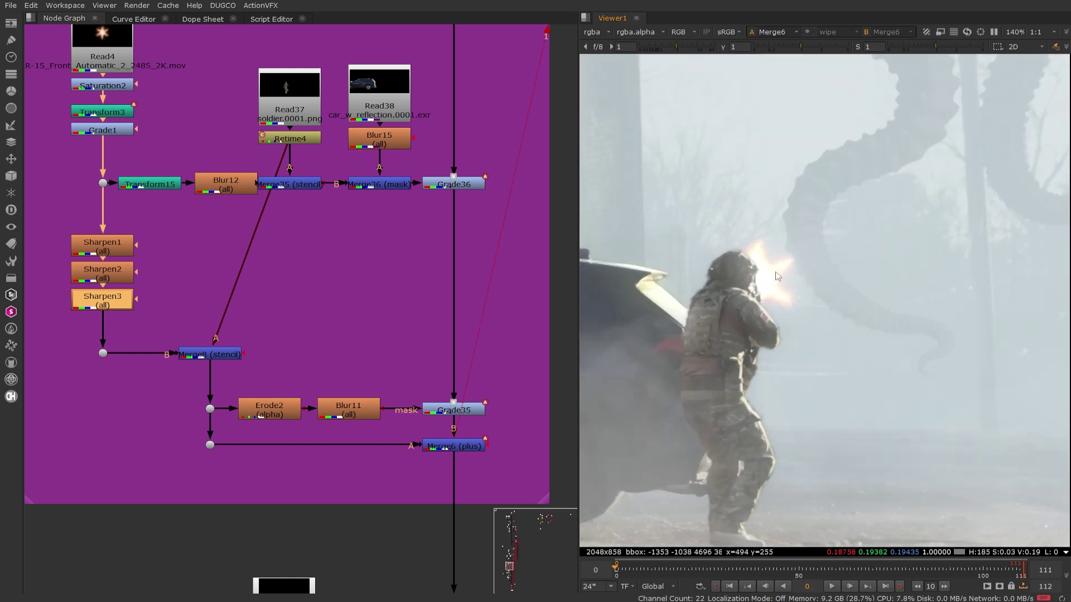
Step: View the Erode2, Blur11 and Grade35 outputs in turn to examine the flash mask and the graded plate
{"action": "left_click", "coordinate": [287, 405]}
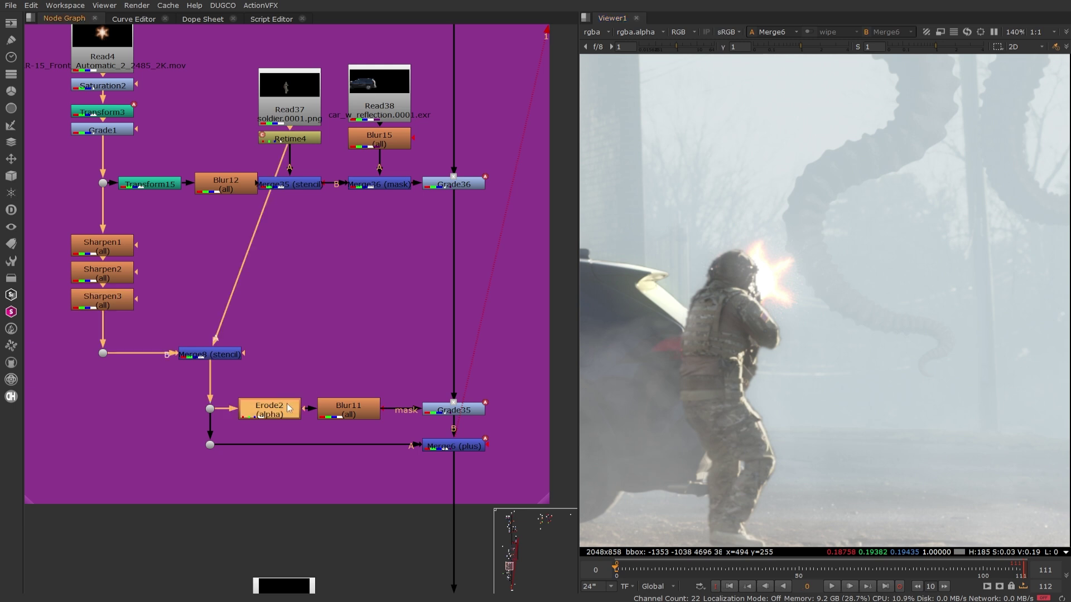
{"action": "key", "text": "1"}
{"action": "left_click", "coordinate": [373, 409]}
{"action": "key", "text": "1"}
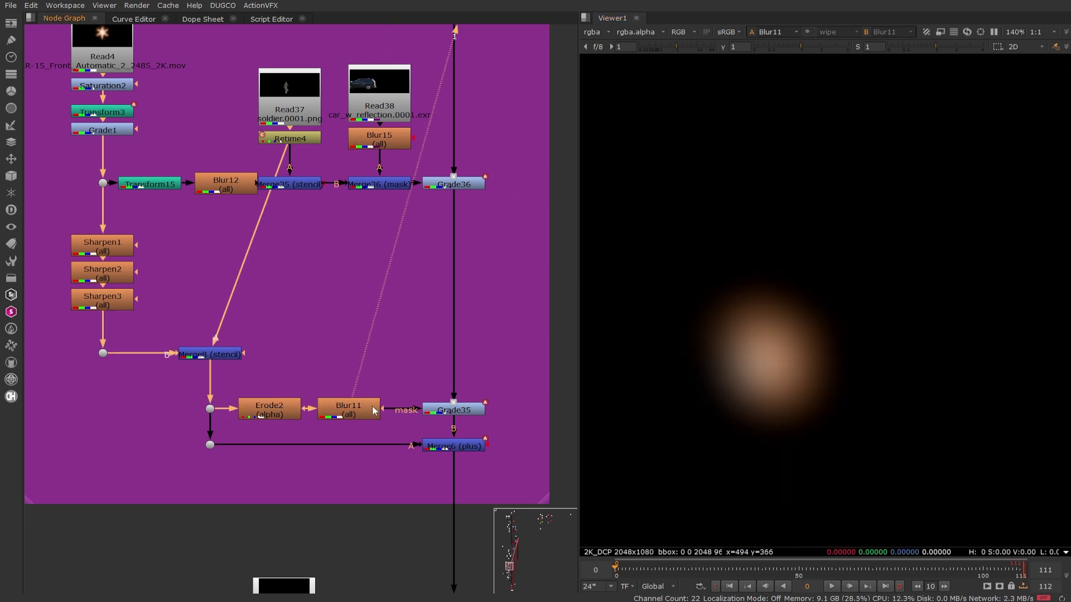
{"action": "left_click", "coordinate": [446, 412]}
{"action": "key", "text": "1"}
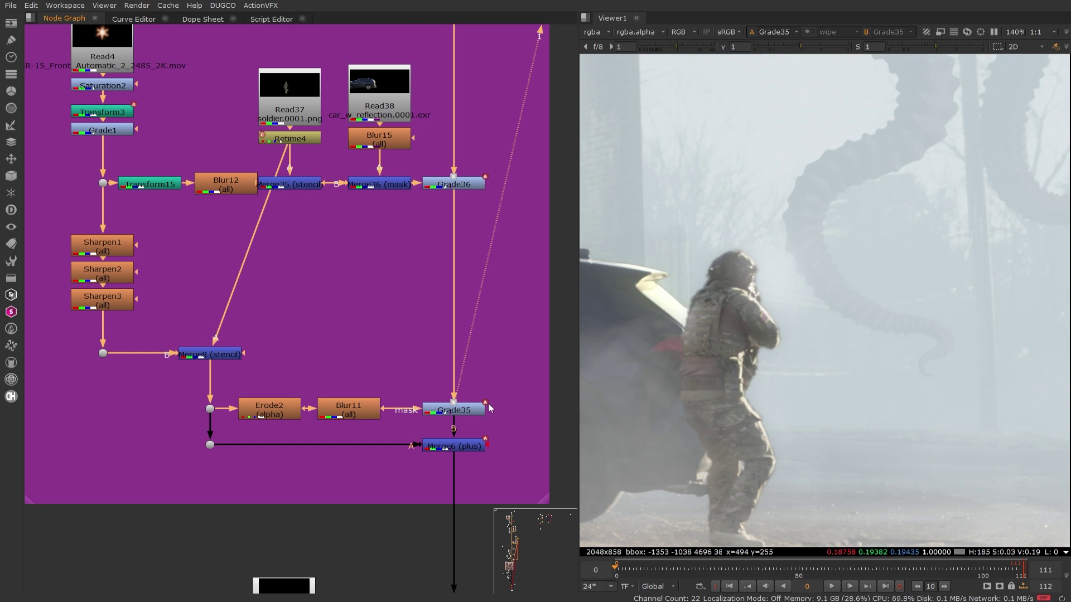
Step: Open Grade35's properties and tint its gain warm yellow, with red 1.38, green about 1.263 and blue about 0.215
{"action": "left_click", "coordinate": [469, 413]}
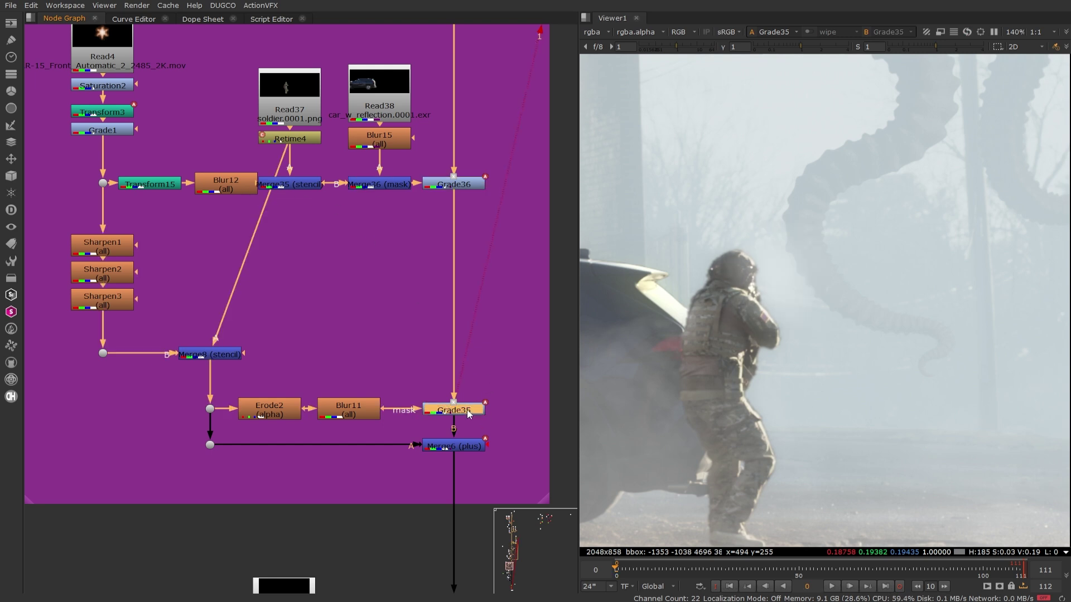
{"action": "double_click", "coordinate": [455, 407]}
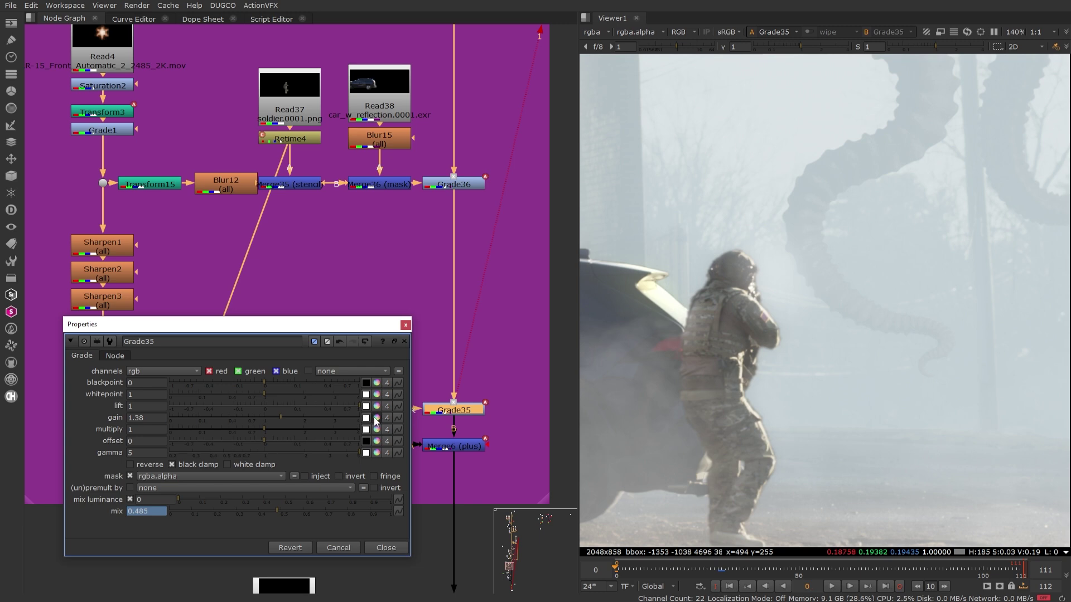
{"action": "left_click", "coordinate": [366, 418]}
{"action": "left_click_drag", "start_coordinate": [372, 286], "coordinate": [390, 253]}
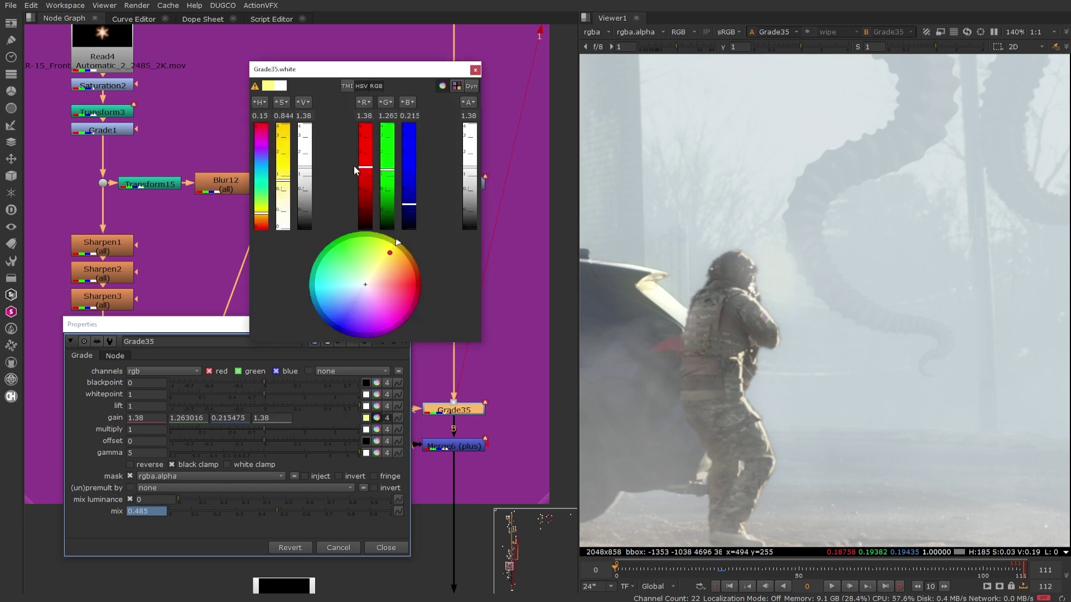
Step: Raise the value of Grade35's gain colour to 10, keeping the yellow tint, and view the Merge6 output
{"action": "left_click_drag", "start_coordinate": [304, 168], "coordinate": [304, 116]}
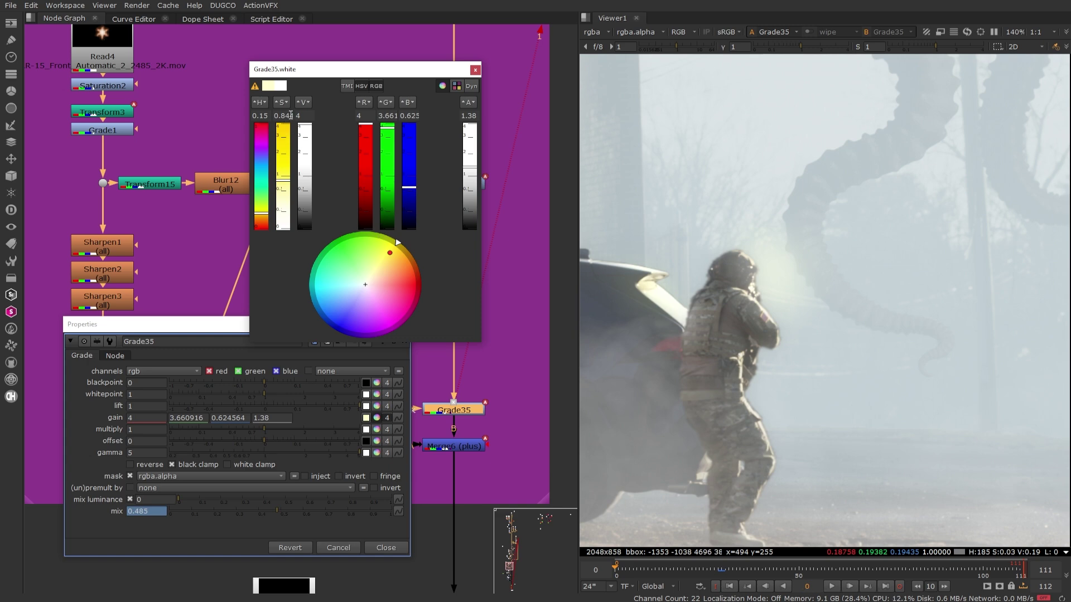
{"action": "type", "text": "10"}
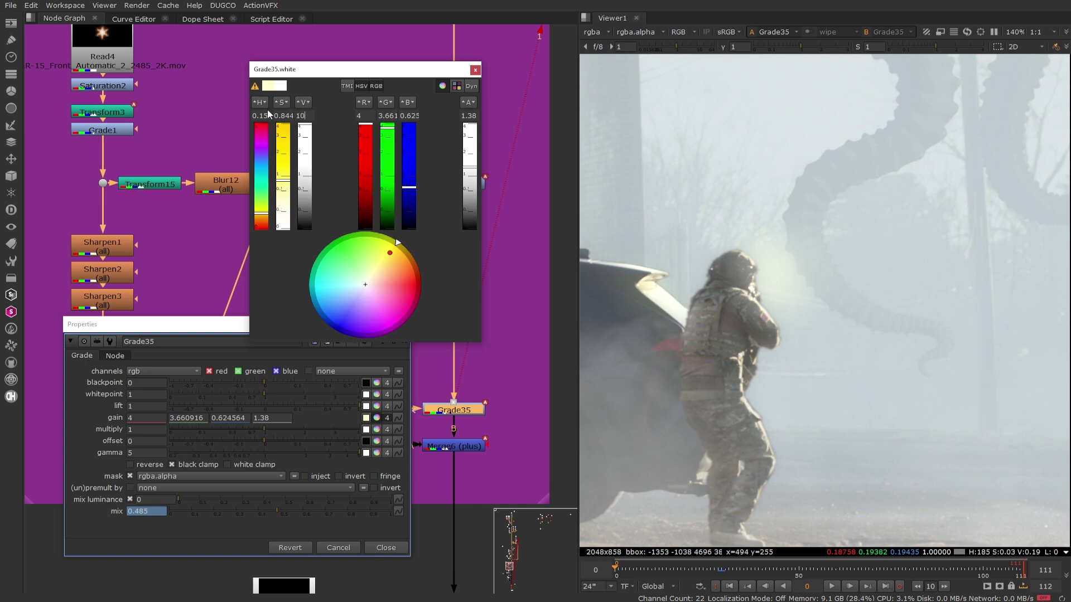
{"action": "key", "text": "Return"}
{"action": "left_click", "coordinate": [456, 445]}
{"action": "key", "text": "1"}
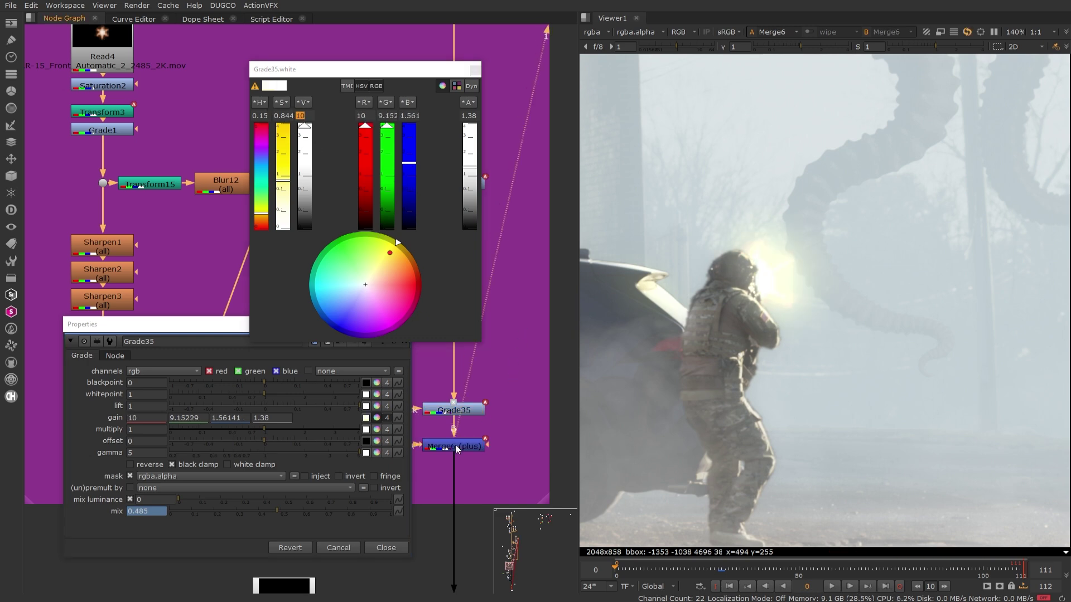
Step: Switch Grade35 off and on again to compare the muzzle flash glow, leaving its properties closed
{"action": "left_click", "coordinate": [458, 409]}
{"action": "key", "text": "d"}
{"action": "key", "text": "d"}
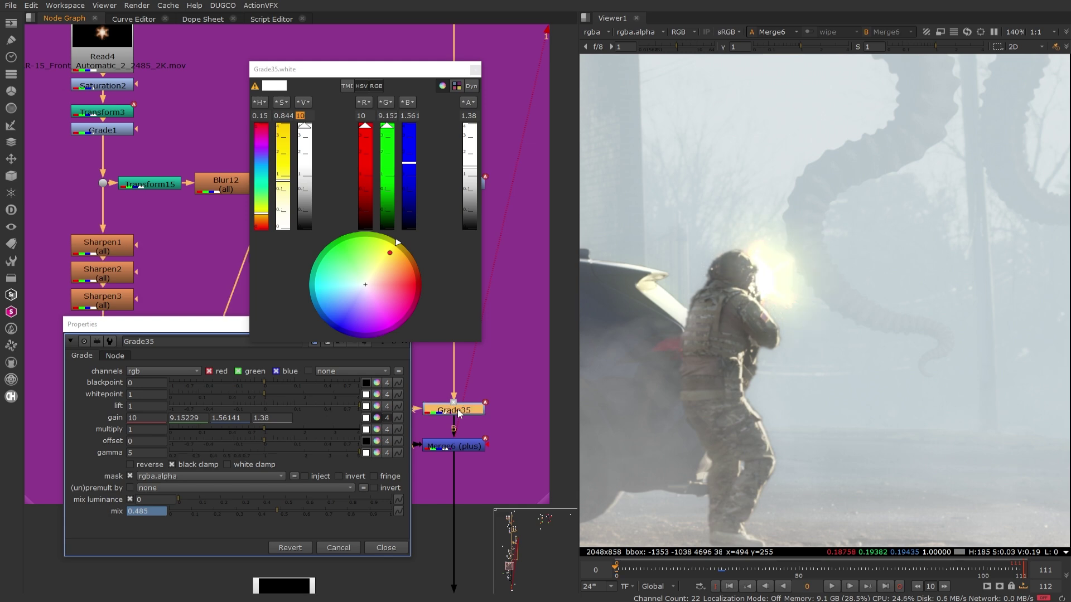
{"action": "left_click", "coordinate": [394, 548]}
{"action": "mouse_move", "coordinate": [457, 412]}
{"action": "left_mouse_down"}
{"action": "mouse_move", "coordinate": [451, 399]}
{"action": "mouse_move", "coordinate": [457, 411]}
{"action": "left_mouse_up"}
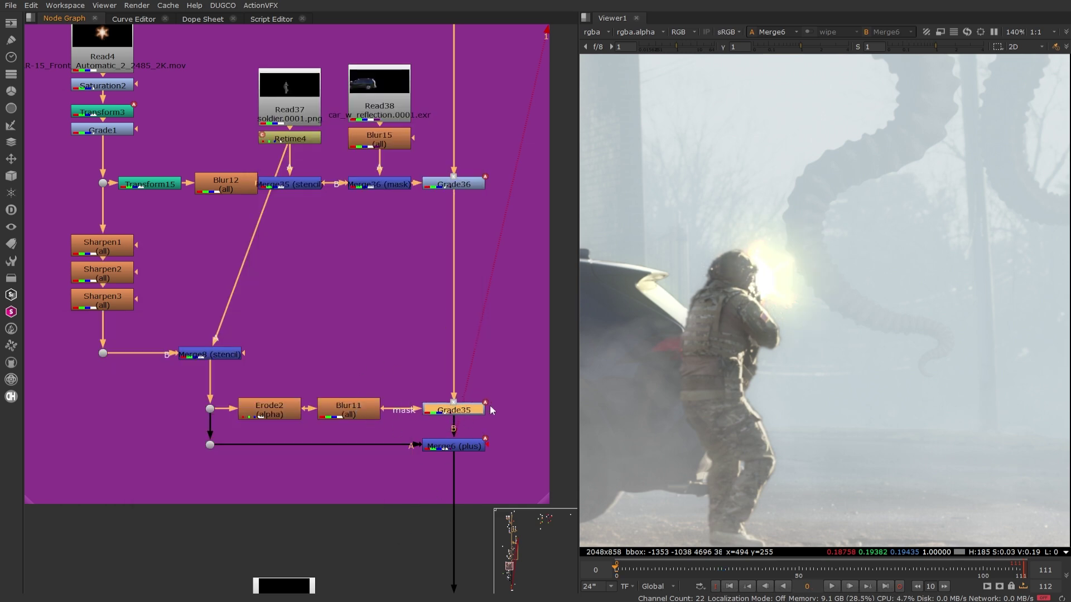
{"action": "double_click", "coordinate": [471, 411]}
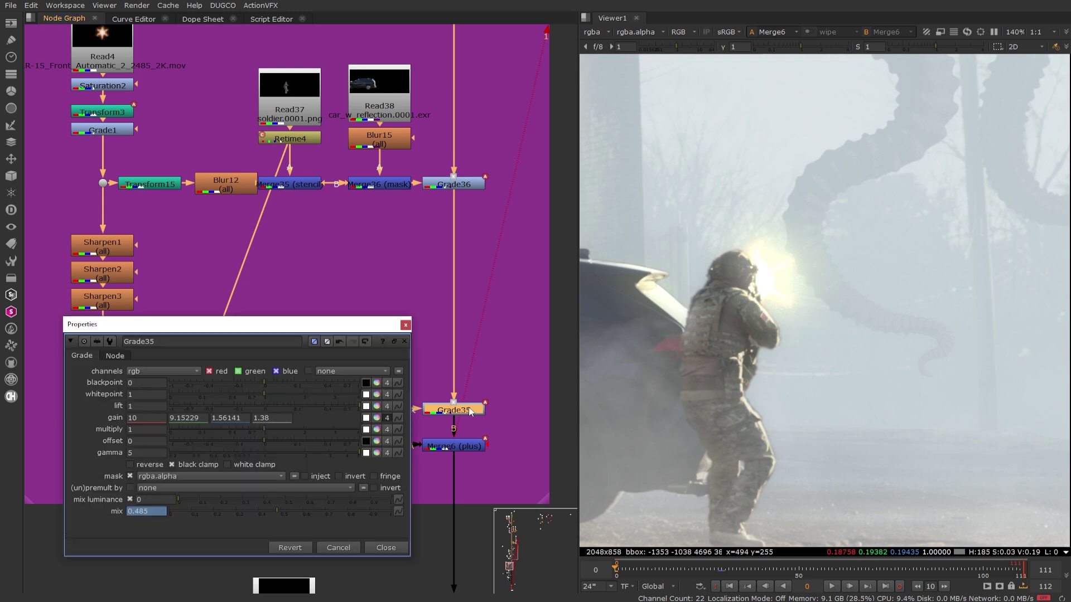
{"action": "left_click", "coordinate": [395, 547]}
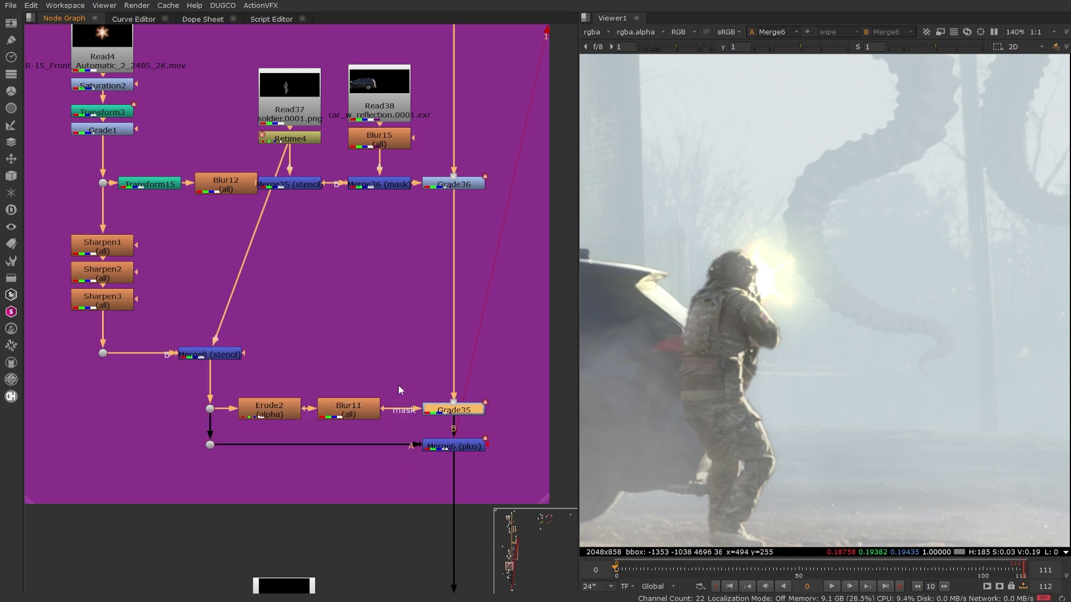
Step: Move Erode2, Blur11 and their two dots away from Grade35 to make room on the mask line
{"action": "left_click_drag", "start_coordinate": [398, 385], "coordinate": [152, 480]}
{"action": "left_click_drag", "start_coordinate": [363, 411], "coordinate": [292, 410]}
{"action": "left_click", "coordinate": [362, 393]}
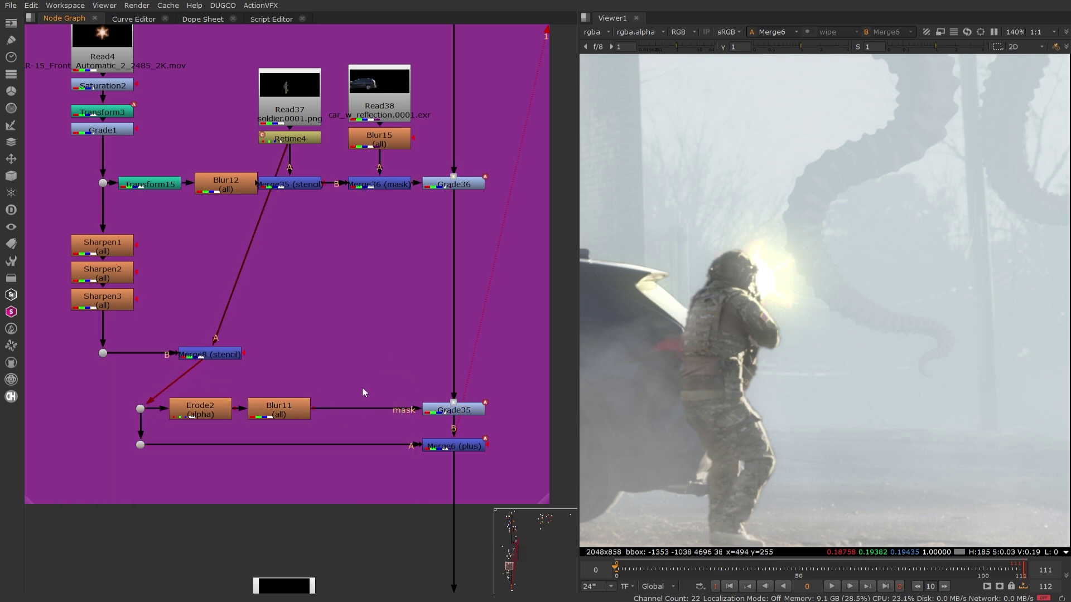
Step: Insert a Merge node set to stencil between Blur11 and Grade35's mask input, with Merge8's output as its A input
{"action": "key", "text": "m"}
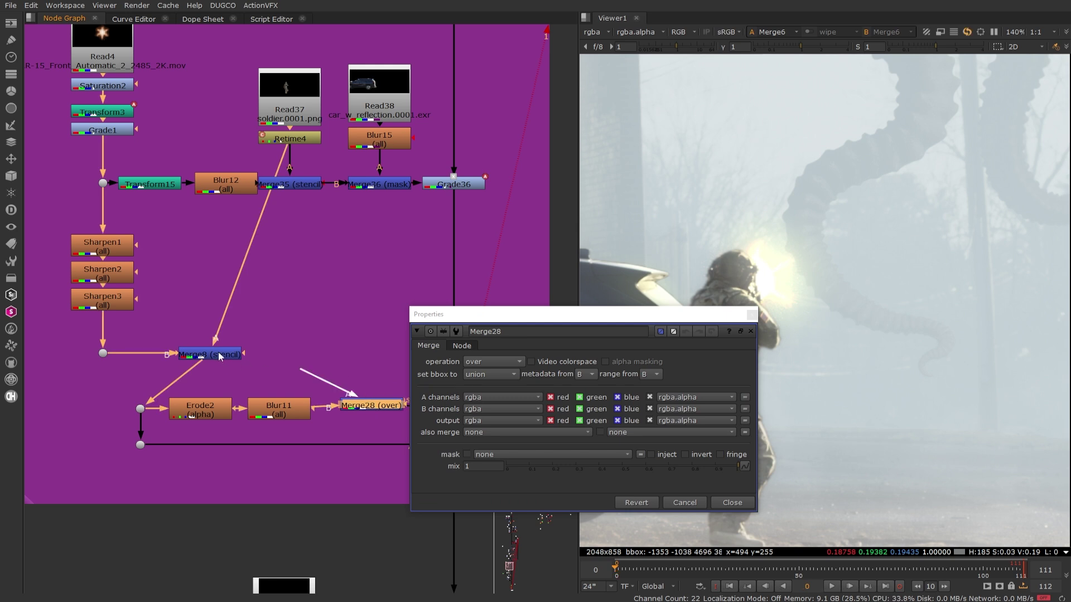
{"action": "left_click", "coordinate": [494, 361]}
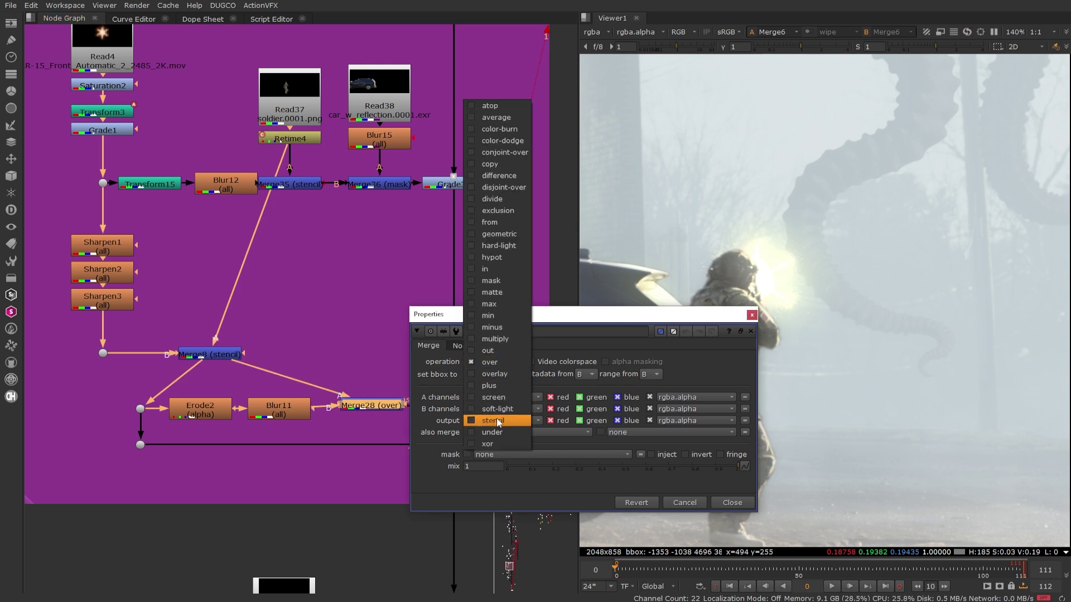
{"action": "left_click", "coordinate": [495, 422]}
{"action": "left_click", "coordinate": [731, 497]}
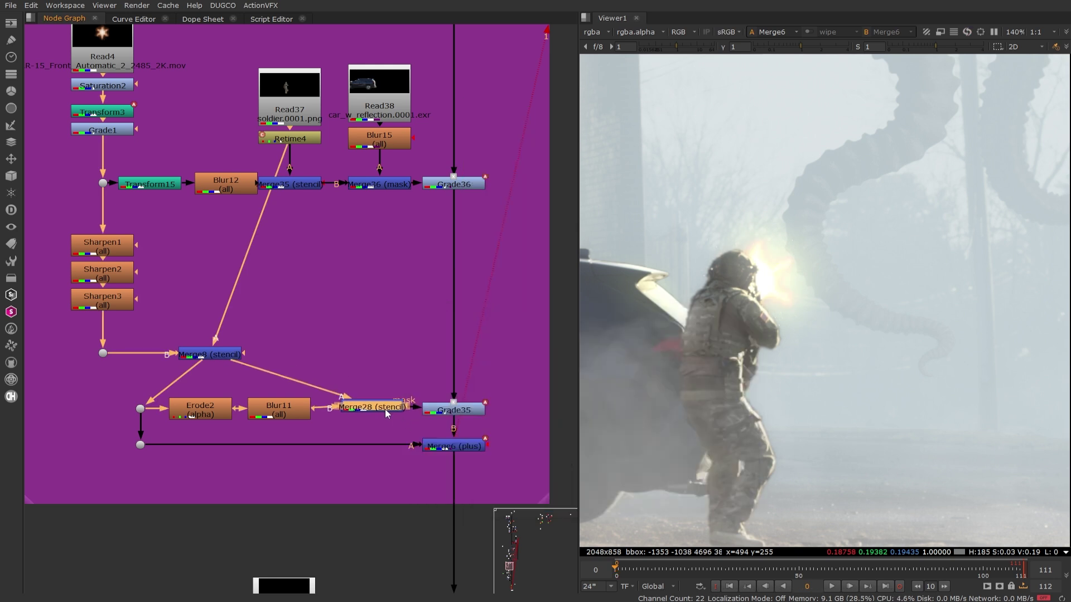
{"action": "left_click_drag", "start_coordinate": [385, 410], "coordinate": [385, 413]}
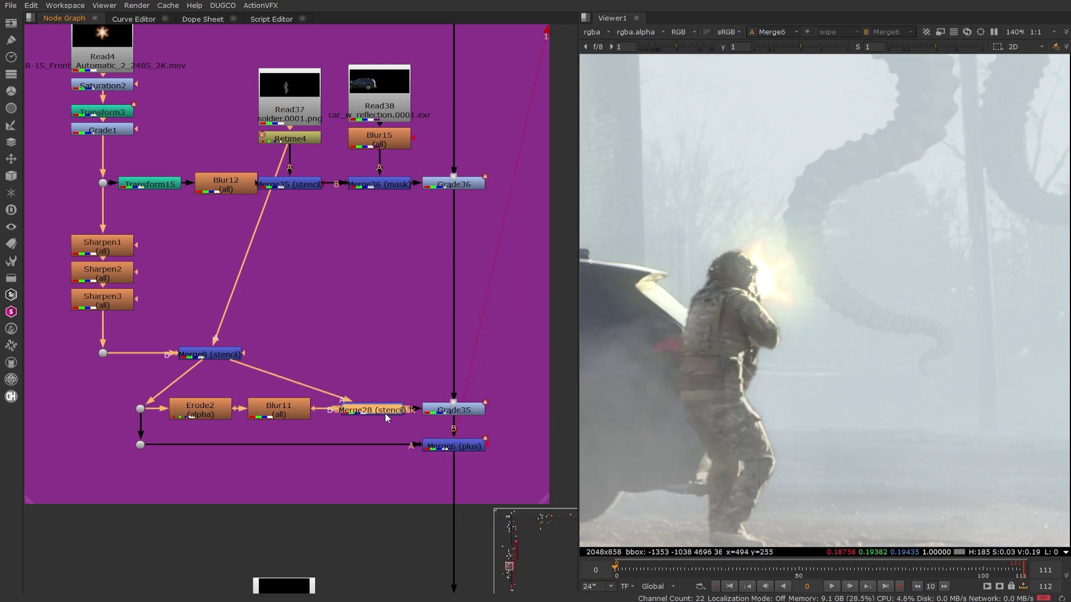
Step: Set Grade35's lift to 0.008
{"action": "left_click", "coordinate": [454, 411]}
{"action": "double_click", "coordinate": [455, 411]}
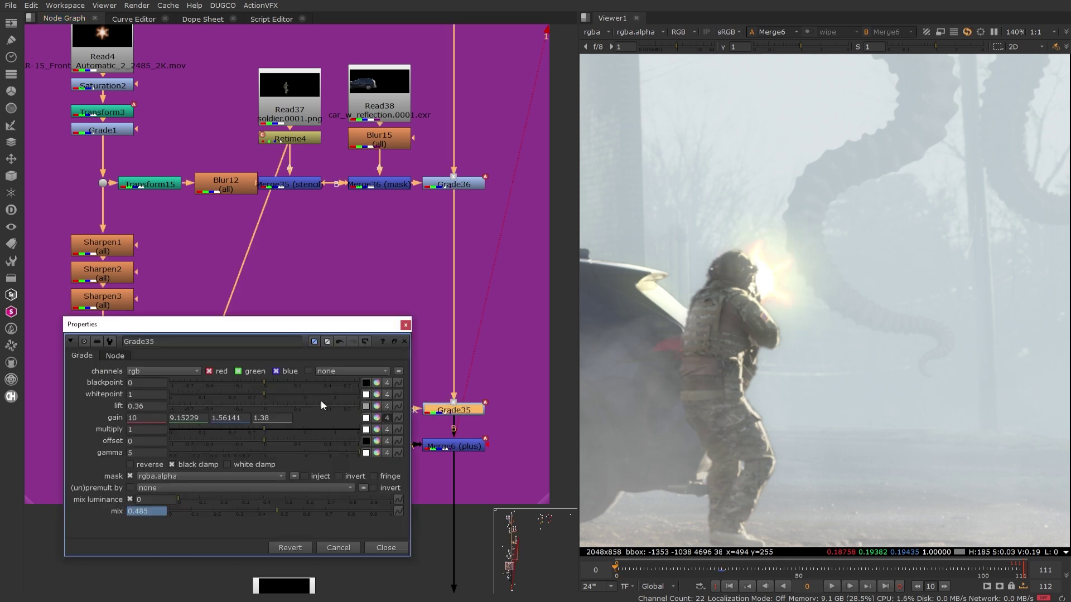
{"action": "left_click_drag", "start_coordinate": [319, 401], "coordinate": [274, 404]}
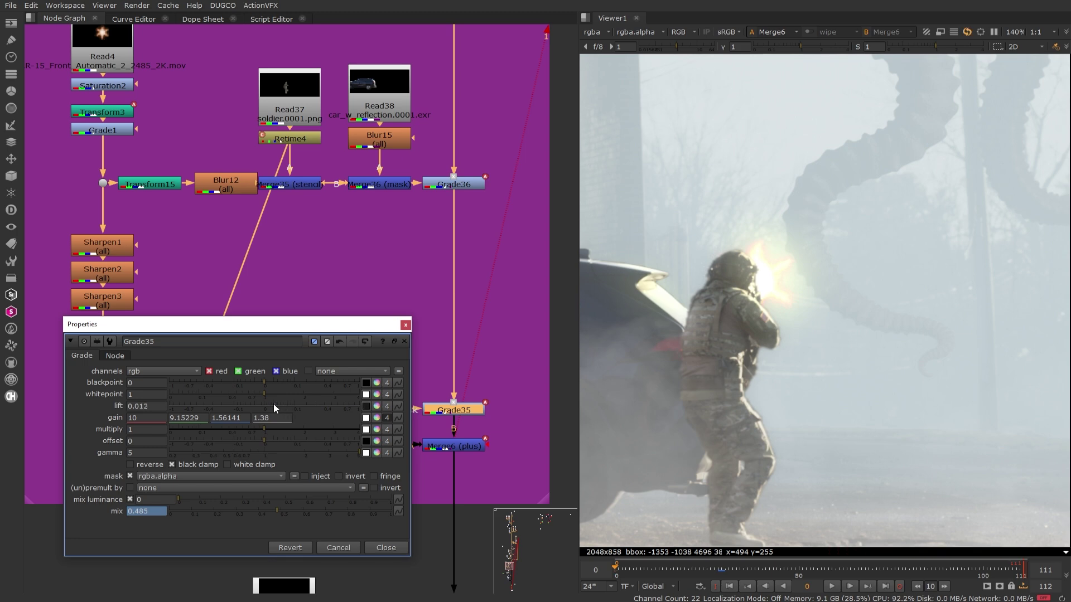
Step: Lower the value of Grade35's gain colour to 5, keeping its yellow tint, and close the node's properties
{"action": "left_click", "coordinate": [377, 419]}
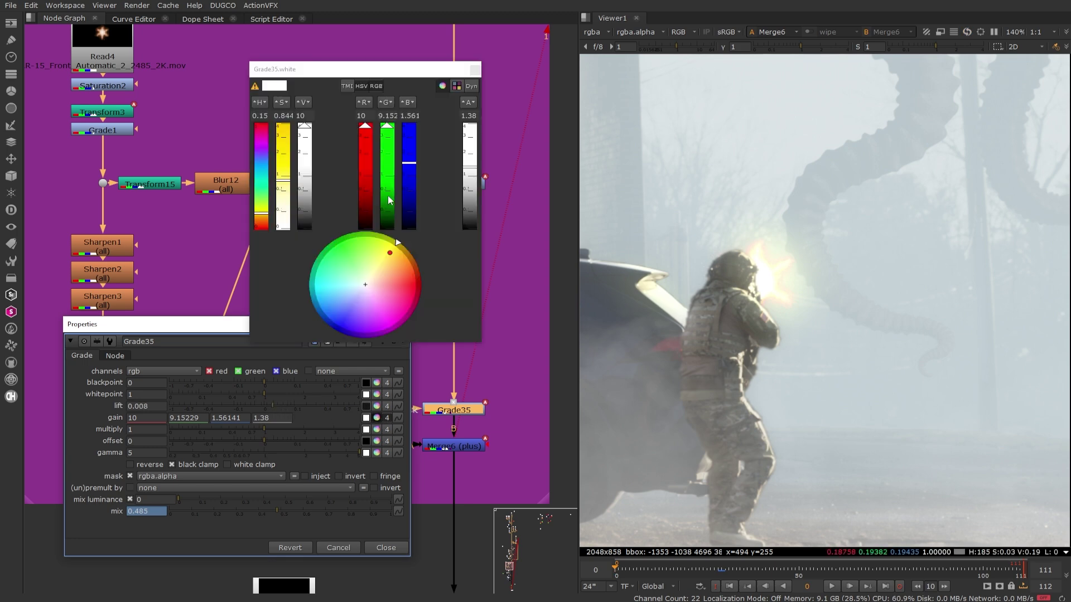
{"action": "left_click", "coordinate": [310, 116]}
{"action": "key", "text": "Down"}
{"action": "key", "text": "Down"}
{"action": "key", "text": "Down"}
{"action": "key", "text": "Down"}
{"action": "key", "text": "Down"}
{"action": "key", "text": "Down"}
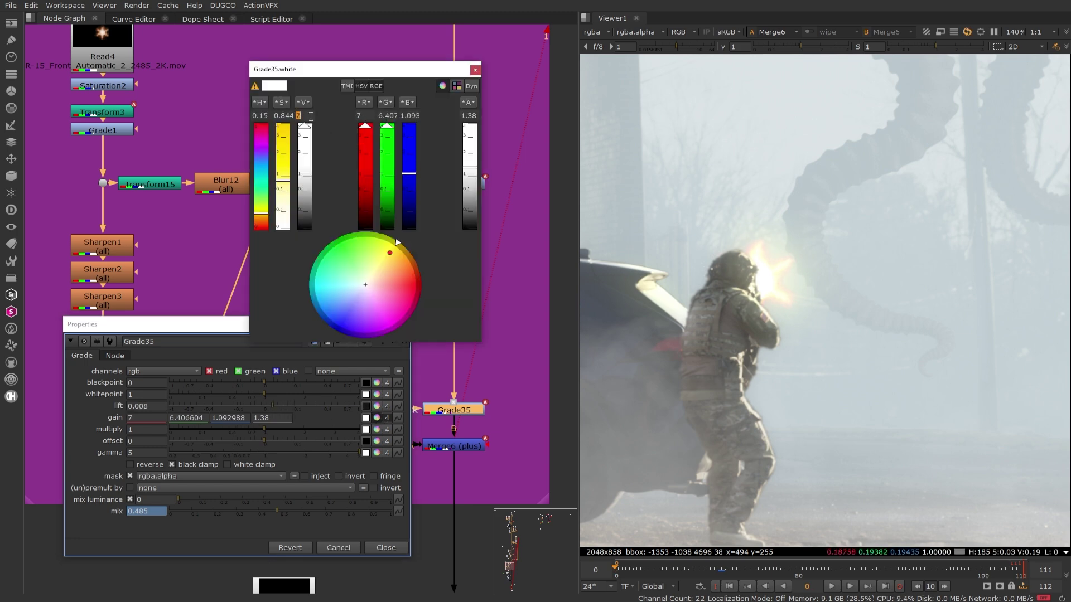
{"action": "key", "text": "Up"}
{"action": "left_click", "coordinate": [377, 418]}
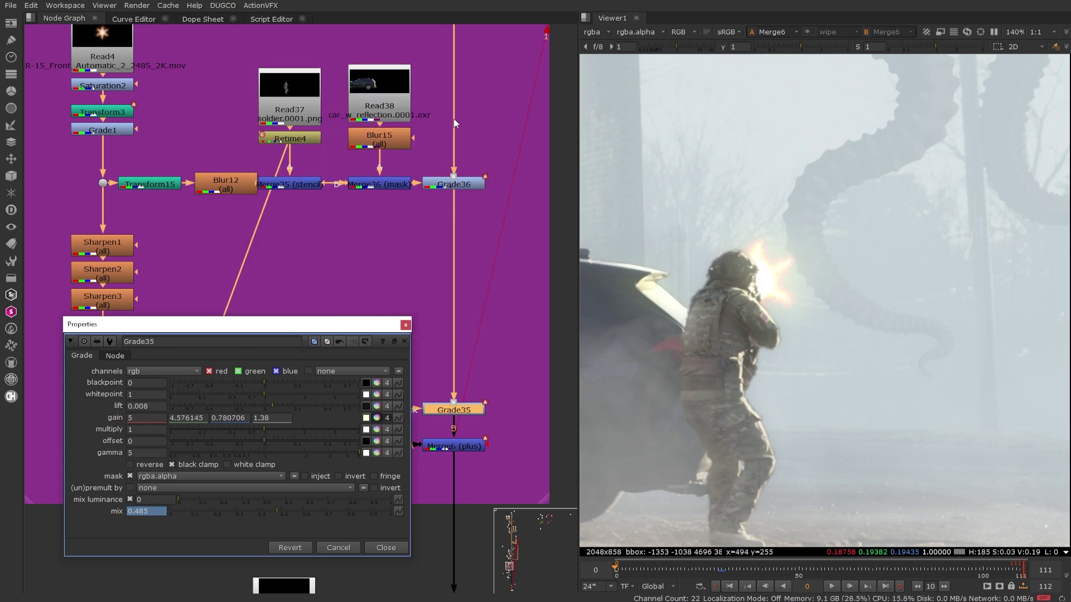
{"action": "left_click", "coordinate": [404, 326]}
{"action": "left_click", "coordinate": [390, 335]}
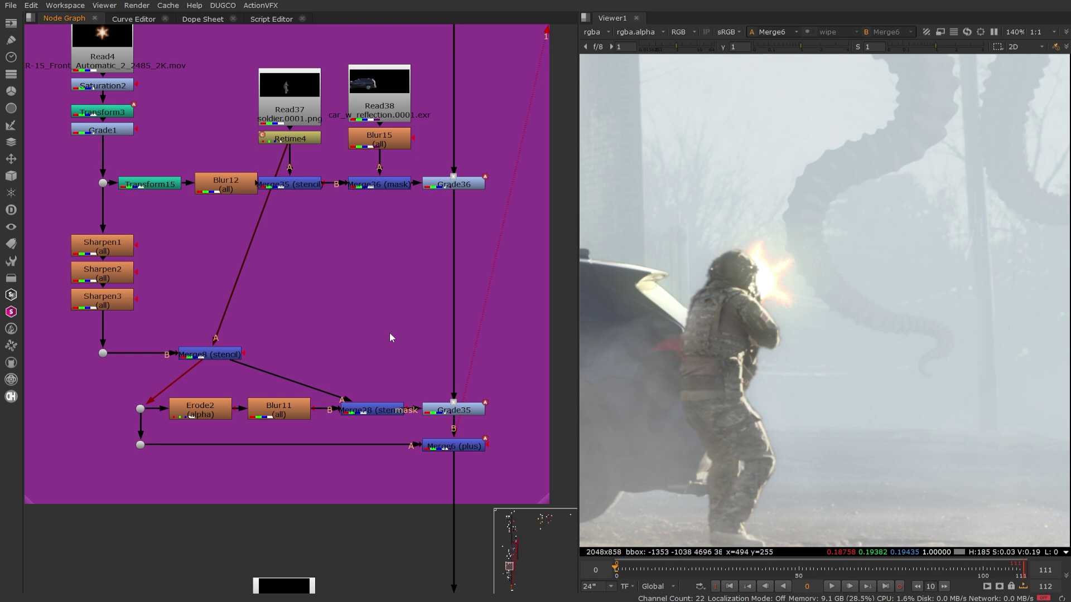
Step: Examine the graded muzzle flash and the edges of the tentacles behind the soldier, close up and further out
{"action": "middle_click_drag", "start_coordinate": [878, 185], "coordinate": [765, 276]}
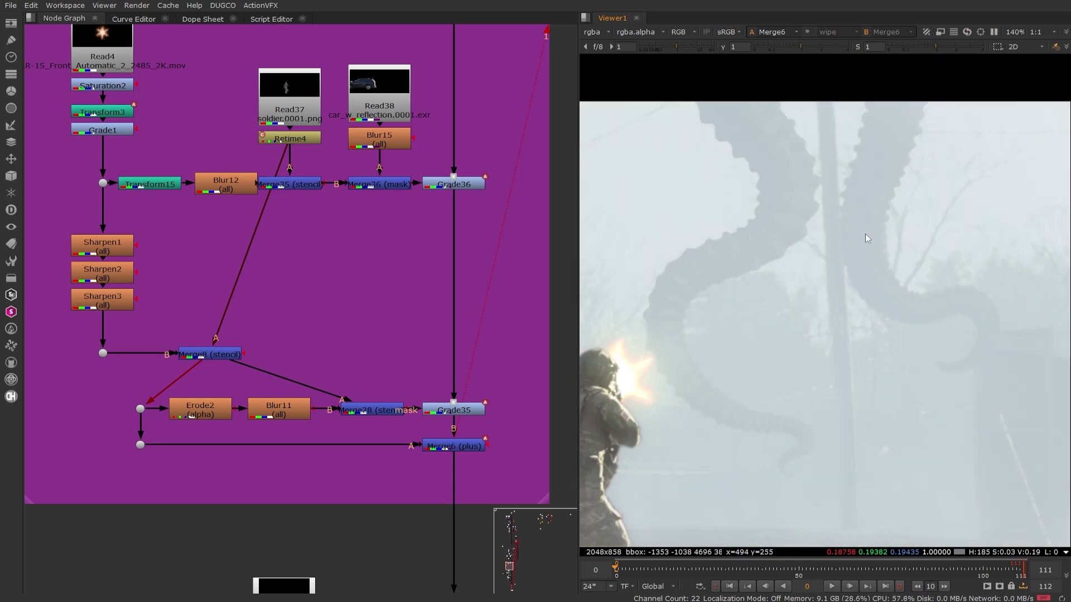
{"action": "middle_click_drag", "start_coordinate": [865, 233], "coordinate": [800, 228]}
{"action": "scroll", "coordinate": [801, 227], "scroll_direction": "up", "scroll_amount": 3}
{"action": "scroll", "coordinate": [801, 283], "scroll_direction": "down", "scroll_amount": 3}
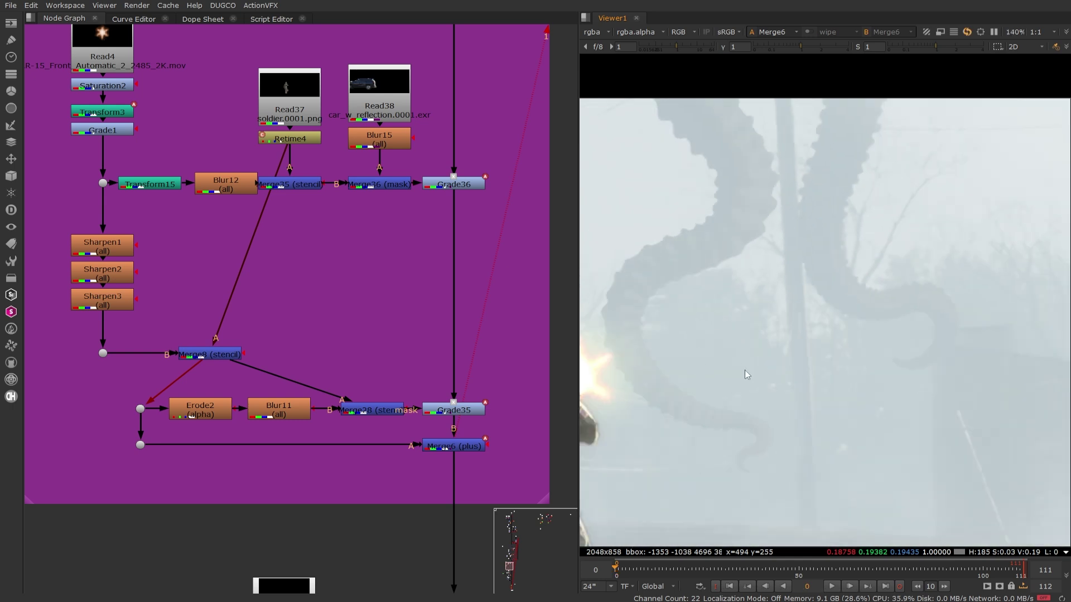
{"action": "middle_click_drag", "start_coordinate": [622, 267], "coordinate": [708, 262]}
{"action": "scroll", "coordinate": [717, 261], "scroll_direction": "up", "scroll_amount": 3}
{"action": "middle_click_drag", "start_coordinate": [772, 296], "coordinate": [914, 231]}
{"action": "middle_click_drag", "start_coordinate": [803, 283], "coordinate": [721, 271]}
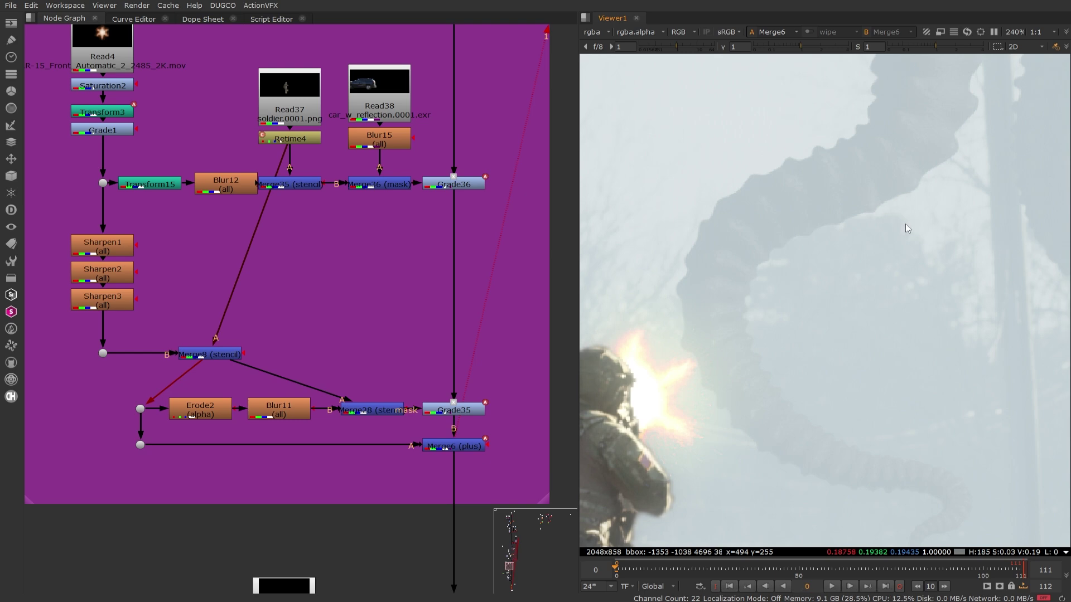
Step: Locate the tentacle branch in the node graph, around Grade5 and EdgeBlur3
{"action": "scroll", "coordinate": [433, 205], "scroll_direction": "down", "scroll_amount": 5}
{"action": "middle_click_drag", "start_coordinate": [432, 169], "coordinate": [420, 283]}
{"action": "middle_click_drag", "start_coordinate": [420, 207], "coordinate": [386, 377]}
{"action": "middle_click_drag", "start_coordinate": [378, 140], "coordinate": [311, 458]}
{"action": "middle_click_drag", "start_coordinate": [330, 169], "coordinate": [313, 462]}
{"action": "middle_click_drag", "start_coordinate": [353, 157], "coordinate": [363, 422]}
{"action": "middle_click_drag", "start_coordinate": [343, 149], "coordinate": [388, 454]}
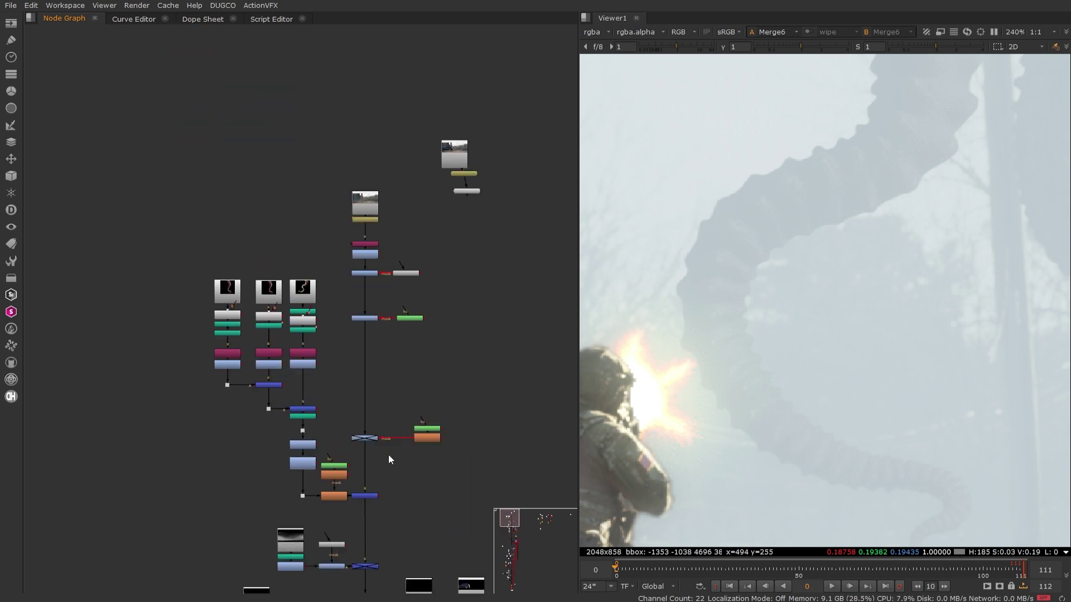
{"action": "middle_click_drag", "start_coordinate": [326, 380], "coordinate": [400, 292]}
{"action": "scroll", "coordinate": [389, 398], "scroll_direction": "up", "scroll_amount": 3}
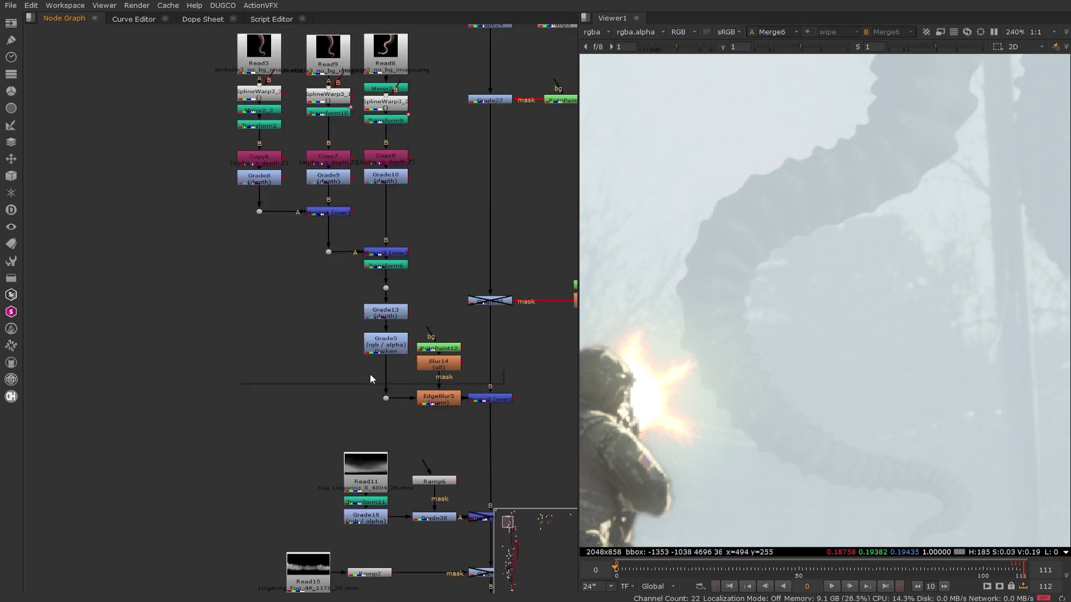
{"action": "key", "text": "Tab"}
{"action": "type", "text": "def"}
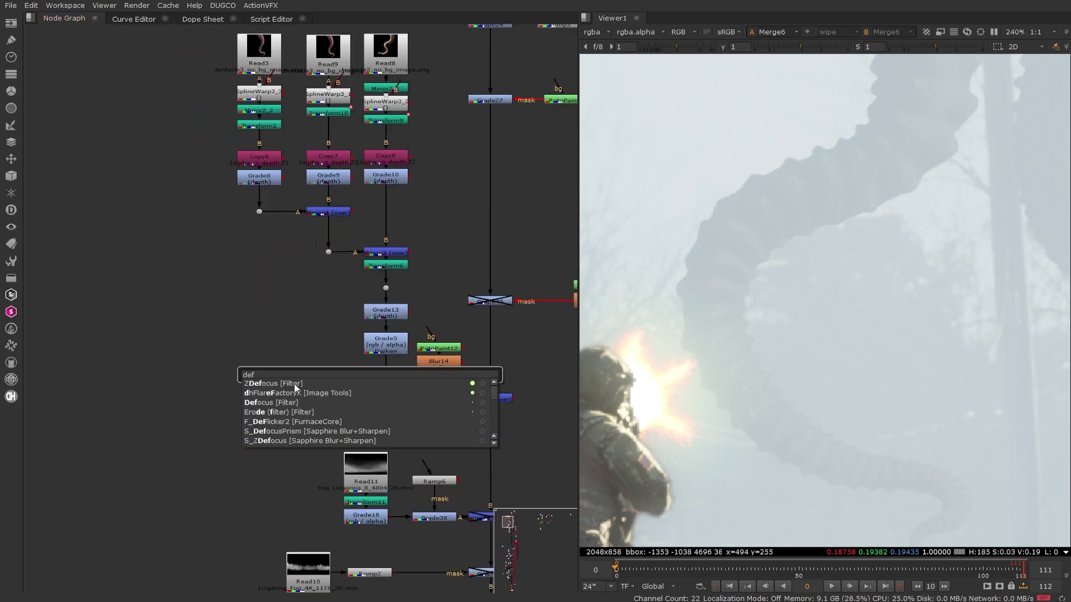
{"action": "key", "text": "Escape"}
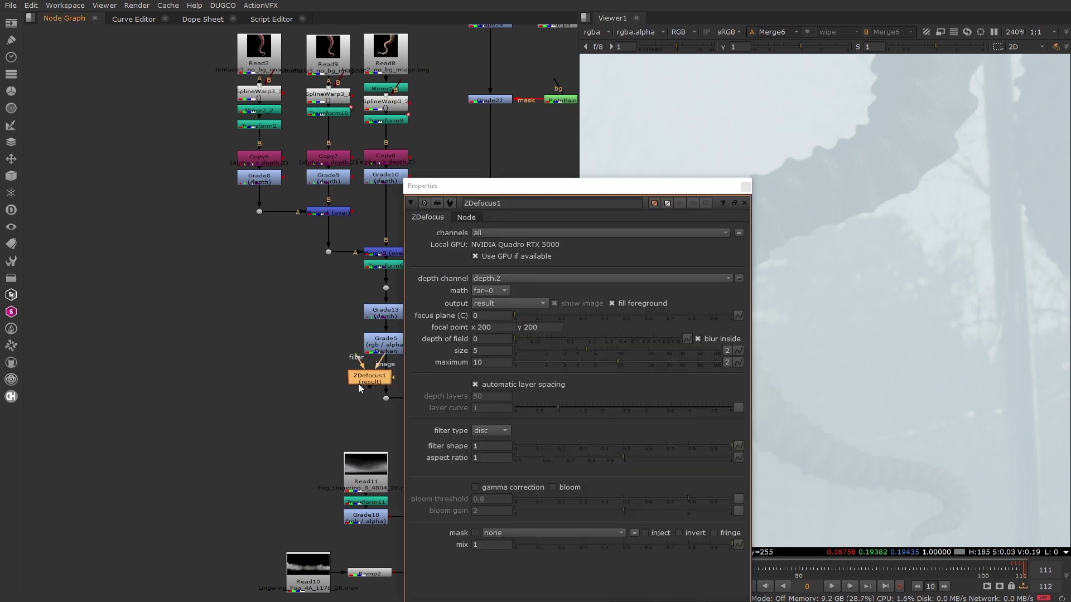
{"action": "key", "text": "Delete"}
Step: Insert a Defocus node on the tentacle branch between Grade5 and the dot feeding EdgeBlur3
{"action": "key", "text": "Tab"}
{"action": "type", "text": "def"}
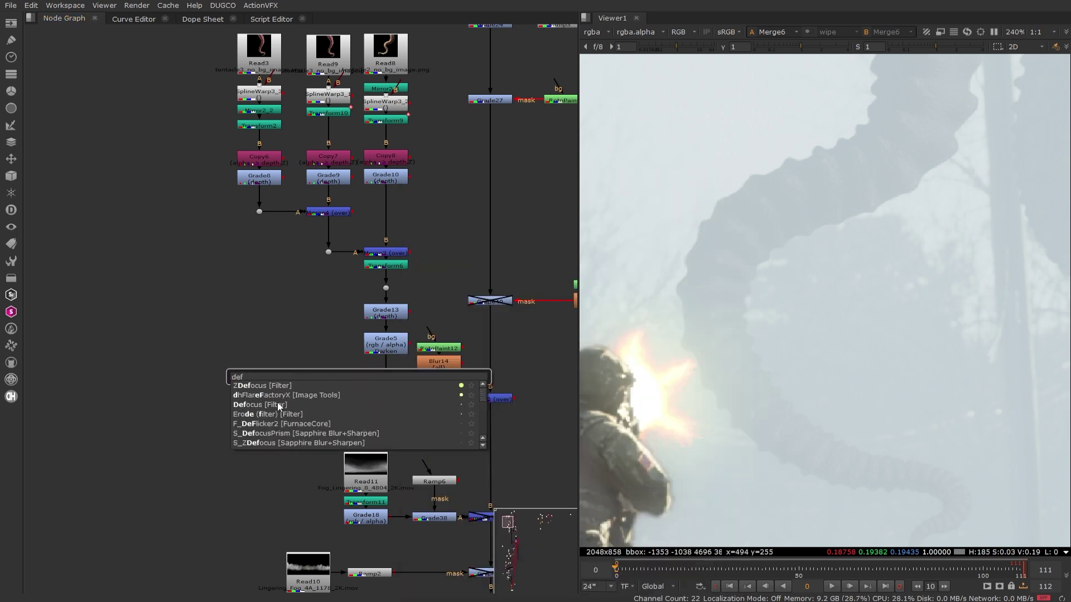
{"action": "key", "text": "Return"}
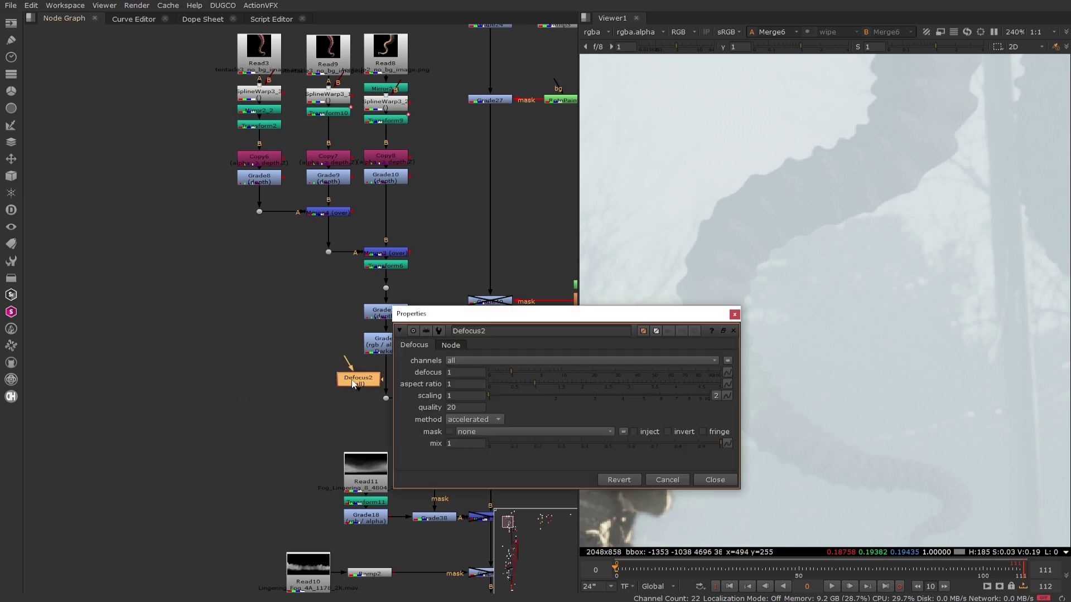
{"action": "middle_click_drag", "start_coordinate": [352, 380], "coordinate": [262, 384]}
{"action": "left_click_drag", "start_coordinate": [263, 383], "coordinate": [291, 381]}
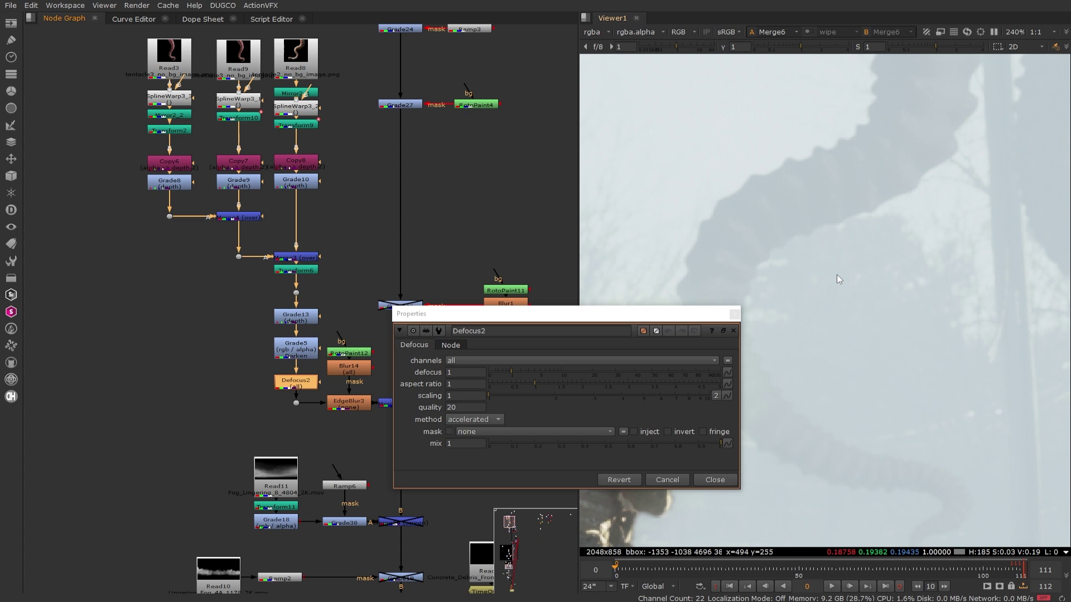
Step: Try a defocus amount of 2 on the new Defocus node and close its properties
{"action": "left_click", "coordinate": [478, 372]}
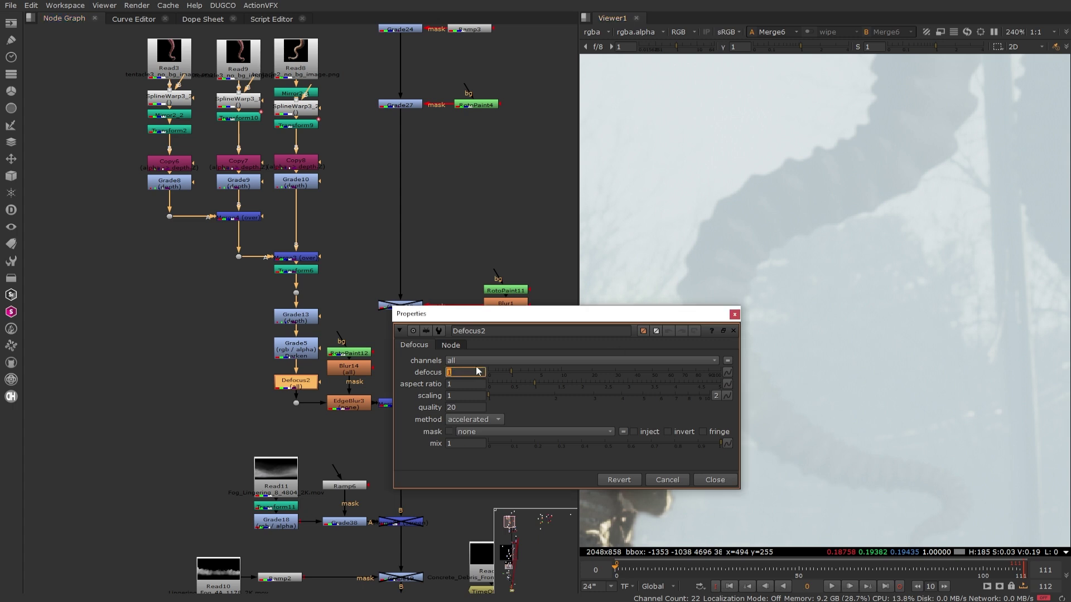
{"action": "type", "text": "2"}
{"action": "key", "text": "Return"}
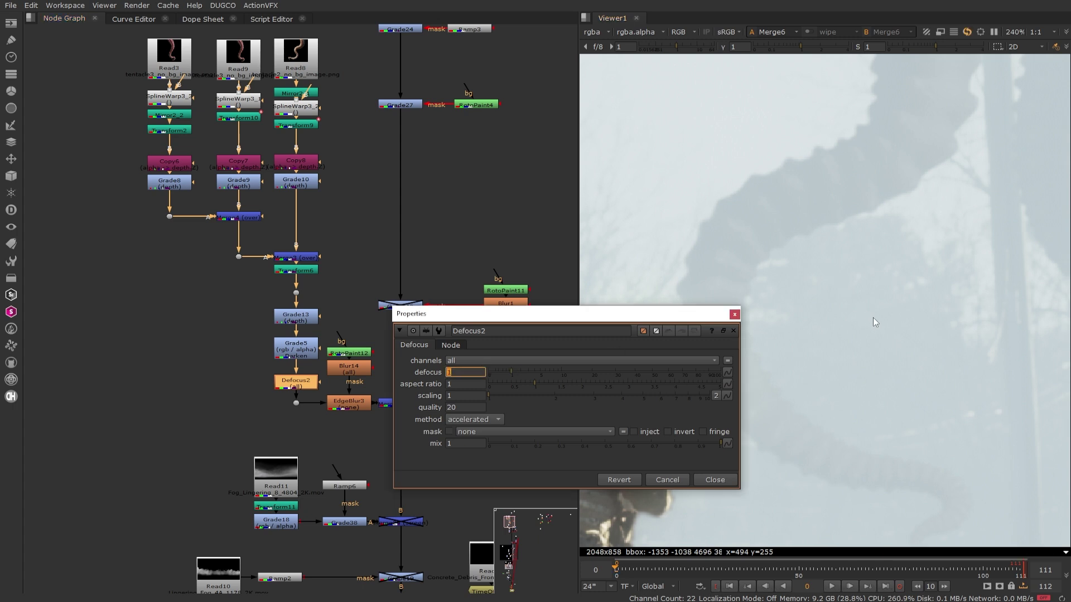
{"action": "key", "text": "ctrl+z"}
{"action": "left_click", "coordinate": [735, 314]}
Step: Examine the tentacles' edges across the composite and delete the Defocus node from the tentacle branch
{"action": "scroll", "coordinate": [865, 324], "scroll_direction": "down", "scroll_amount": 3}
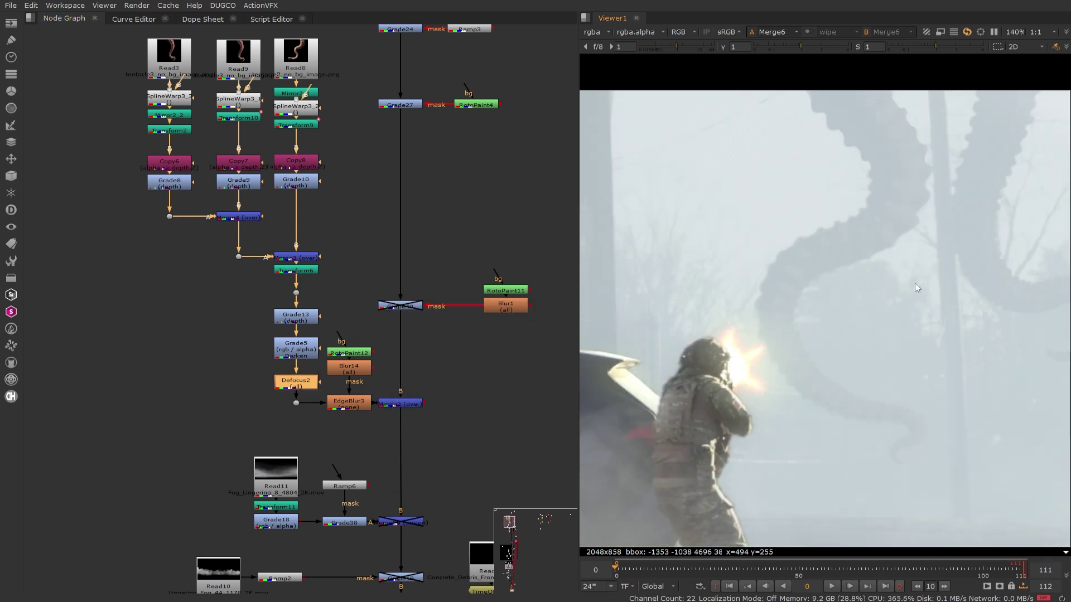
{"action": "scroll", "coordinate": [914, 284], "scroll_direction": "up", "scroll_amount": 3}
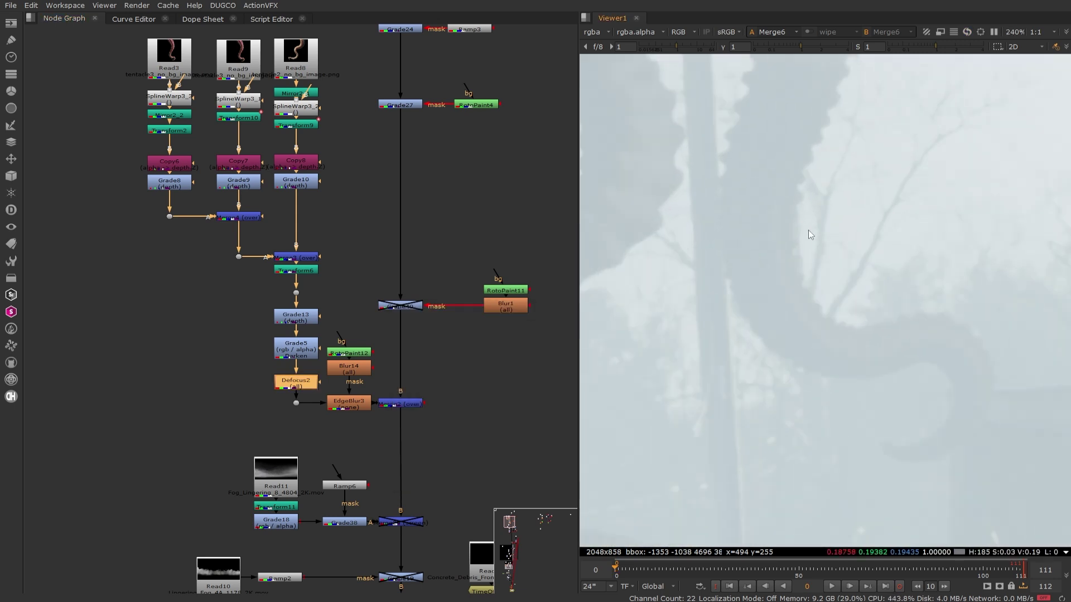
{"action": "scroll", "coordinate": [808, 229], "scroll_direction": "down", "scroll_amount": 5}
{"action": "middle_click_drag", "start_coordinate": [821, 254], "coordinate": [647, 254]}
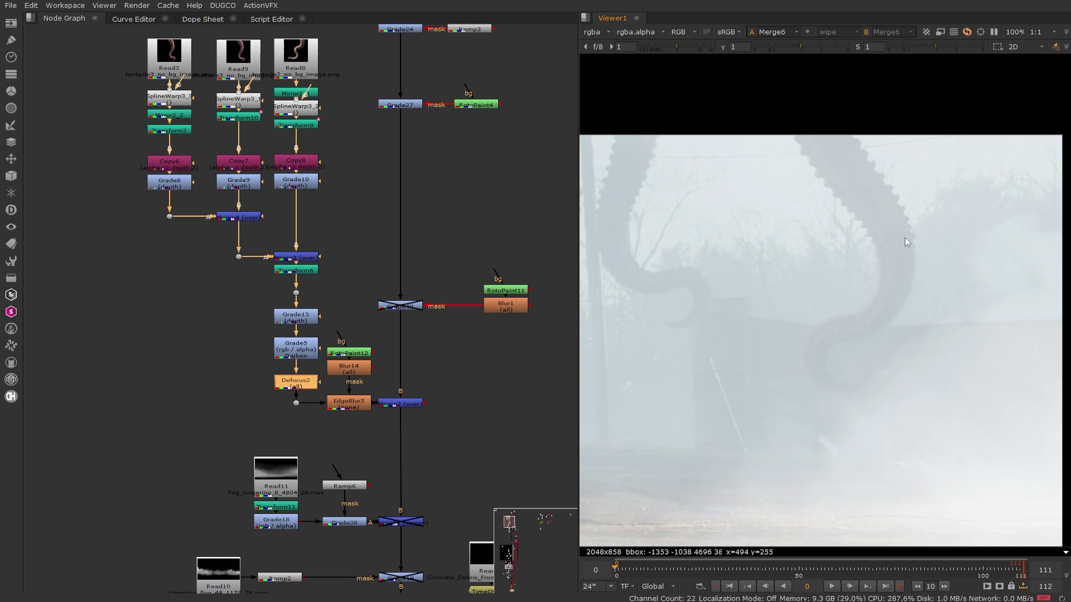
{"action": "scroll", "coordinate": [904, 237], "scroll_direction": "up", "scroll_amount": 3}
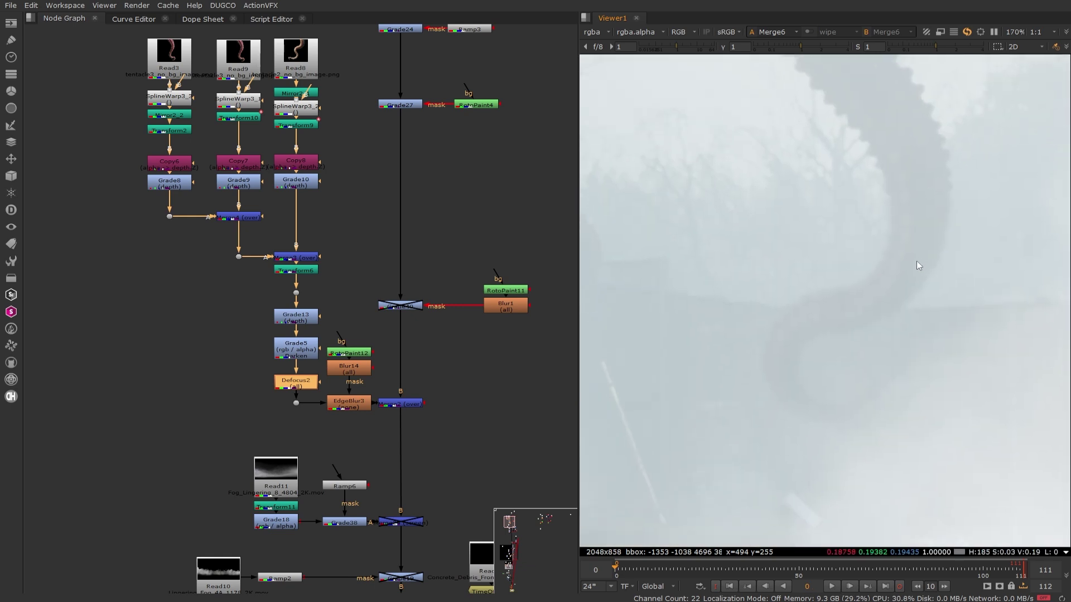
{"action": "scroll", "coordinate": [811, 335], "scroll_direction": "down", "scroll_amount": 5}
{"action": "middle_click_drag", "start_coordinate": [811, 306], "coordinate": [904, 270]}
{"action": "scroll", "coordinate": [840, 303], "scroll_direction": "up", "scroll_amount": 2}
{"action": "key", "text": "Delete"}
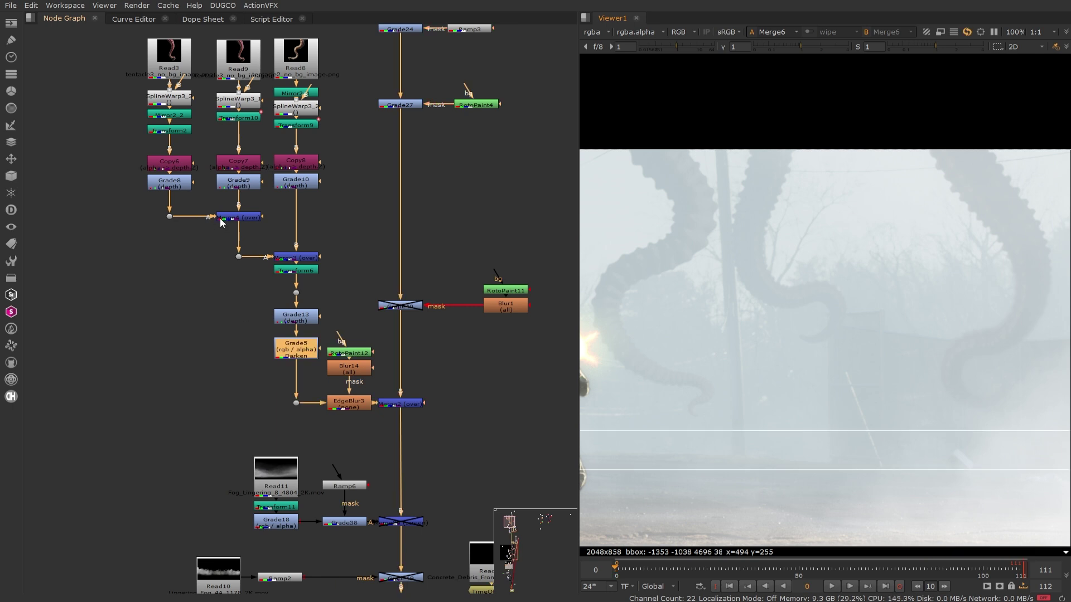
Step: Paste a copy of the Defocus node onto each tentacle branch, directly below Grade8, Grade9 and Grade10
{"action": "left_click", "coordinate": [187, 180]}
{"action": "key", "text": "ctrl+v"}
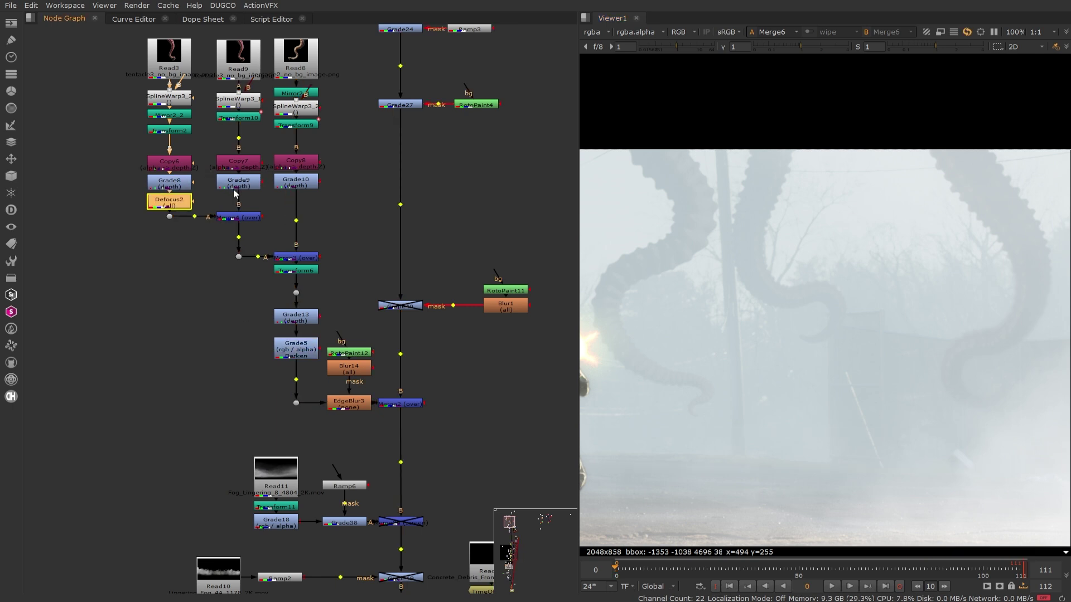
{"action": "left_click", "coordinate": [238, 184]}
{"action": "key", "text": "ctrl+v"}
{"action": "left_click", "coordinate": [297, 185]}
{"action": "key", "text": "ctrl+v"}
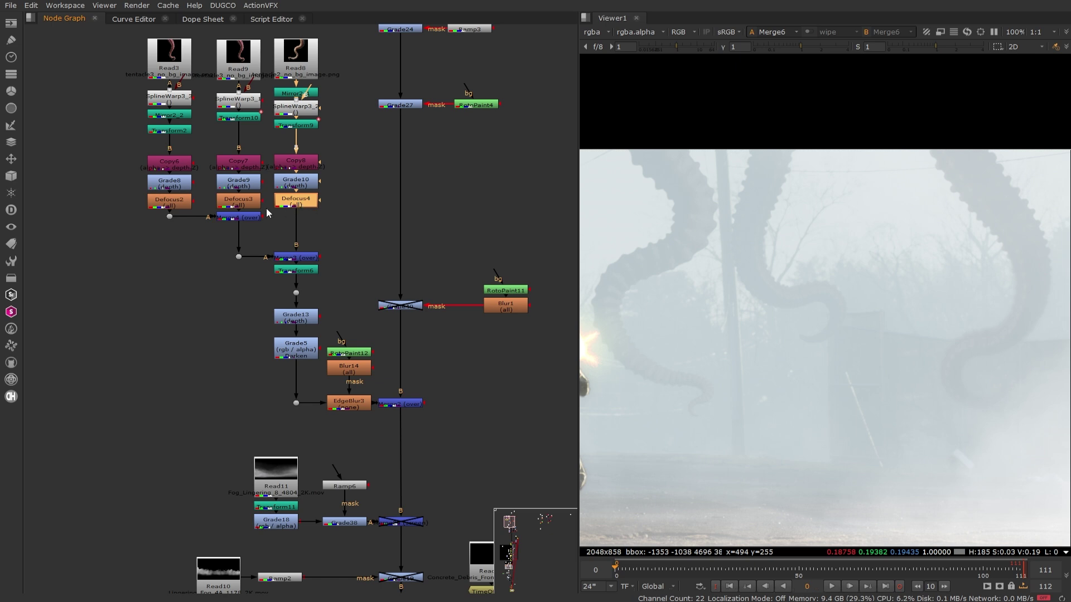
Step: Set the channels of Defocus2, Defocus3 and Defocus4 to rgba
{"action": "double_click", "coordinate": [186, 205]}
{"action": "left_click", "coordinate": [460, 362]}
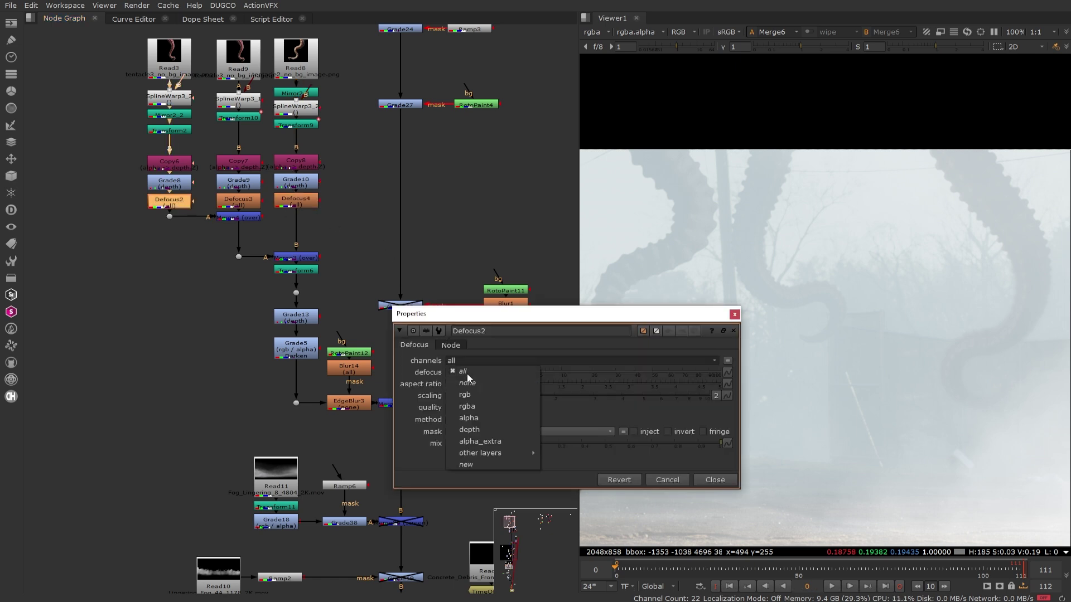
{"action": "left_click", "coordinate": [467, 406]}
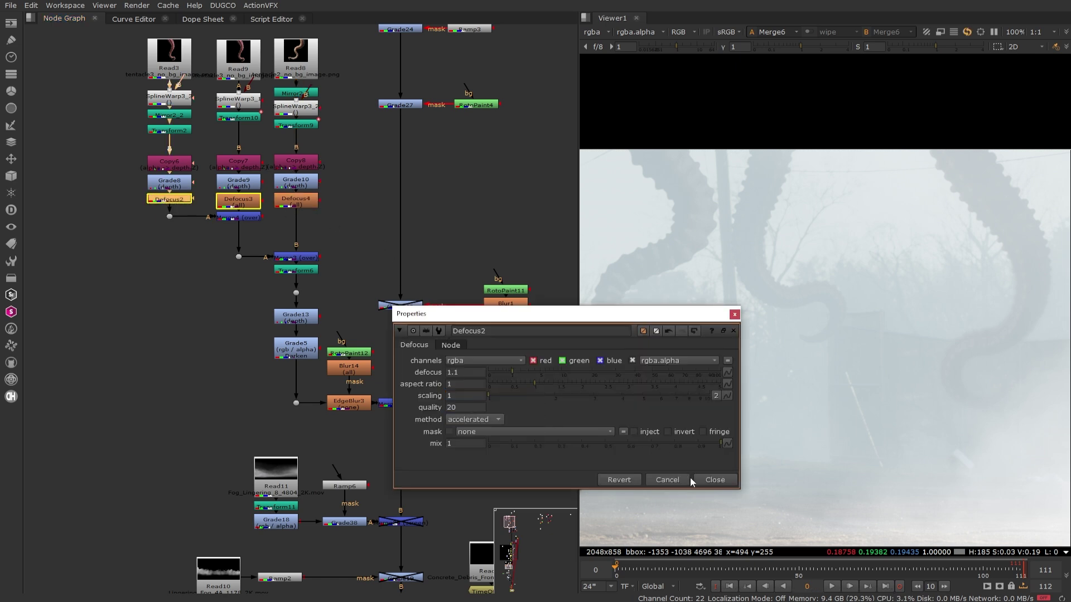
{"action": "left_click", "coordinate": [714, 480]}
{"action": "double_click", "coordinate": [238, 201]}
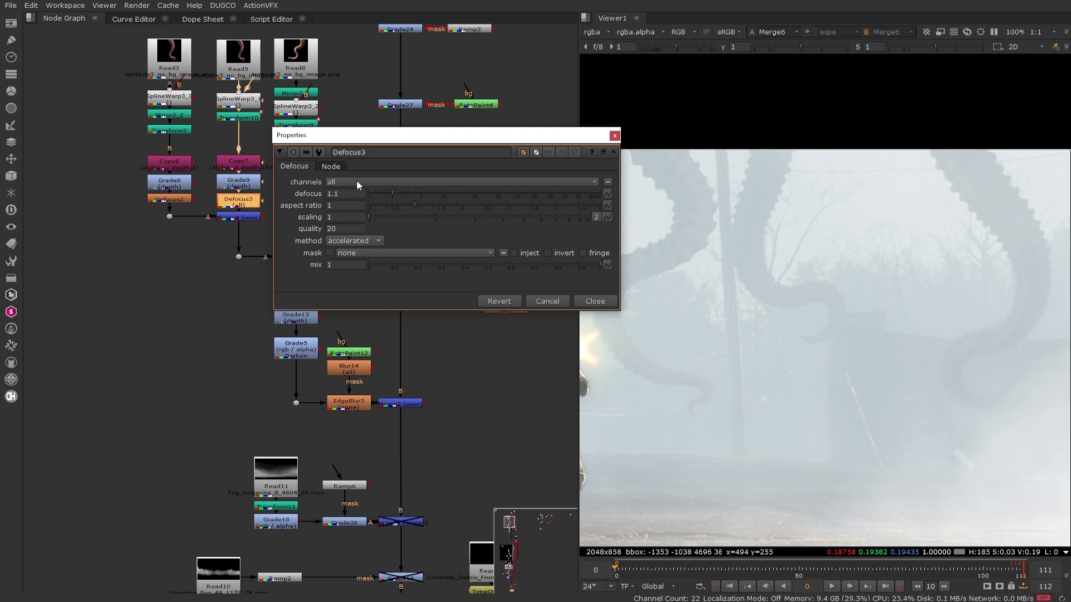
{"action": "left_click", "coordinate": [357, 182]}
{"action": "left_click", "coordinate": [373, 226]}
{"action": "left_click", "coordinate": [594, 301]}
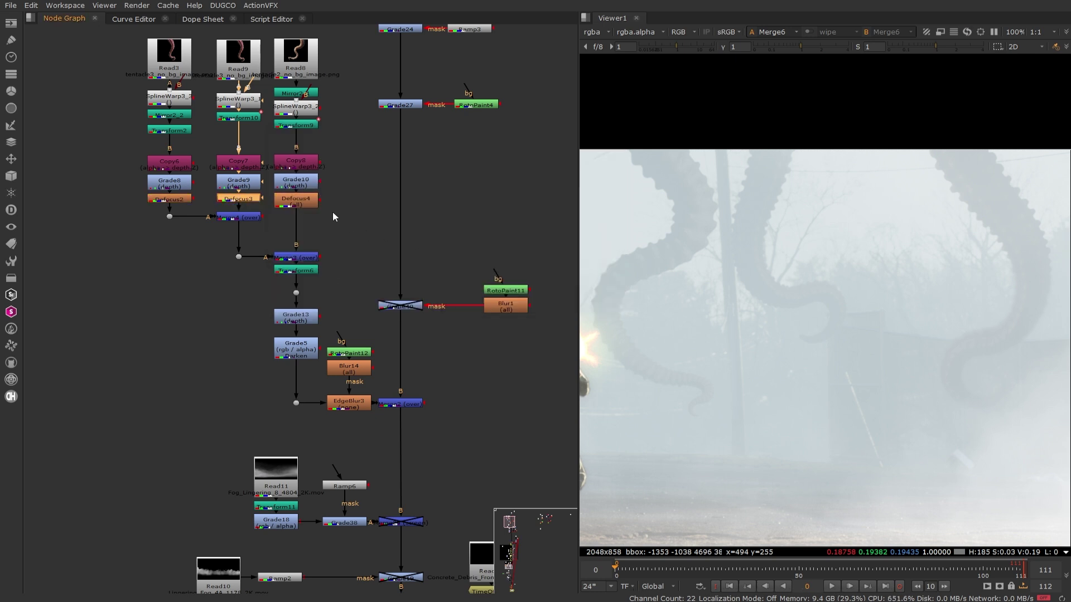
{"action": "double_click", "coordinate": [295, 200]}
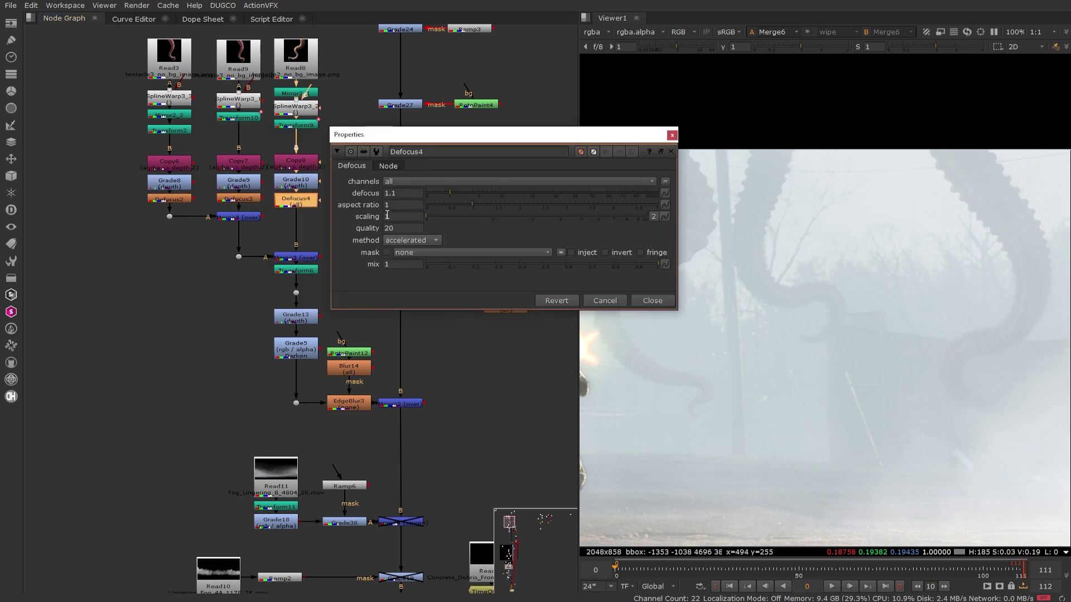
{"action": "left_click", "coordinate": [401, 181]}
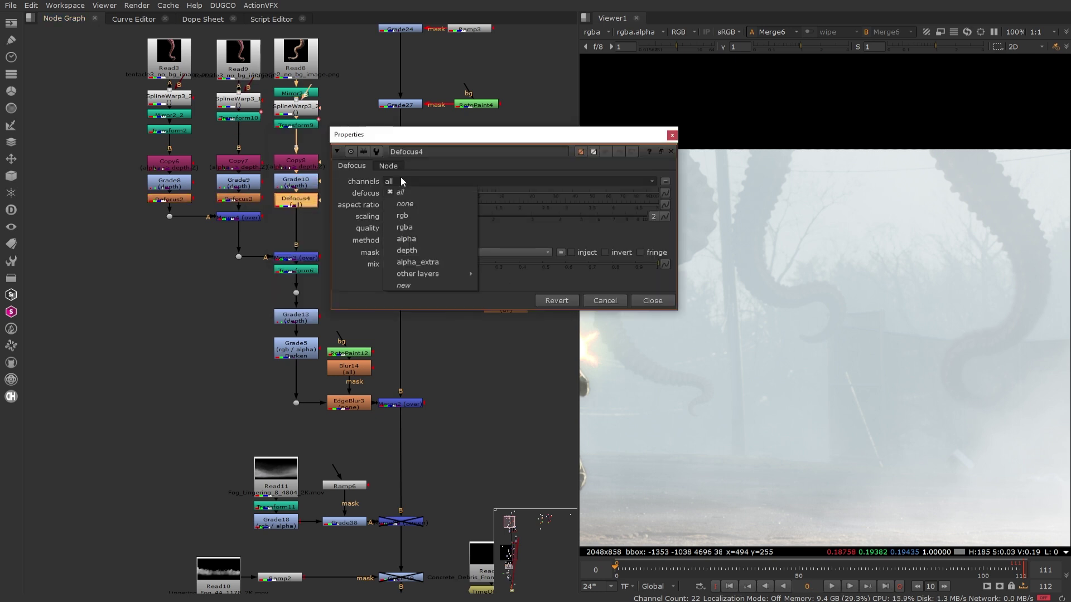
{"action": "left_click", "coordinate": [411, 227]}
{"action": "left_click", "coordinate": [653, 301]}
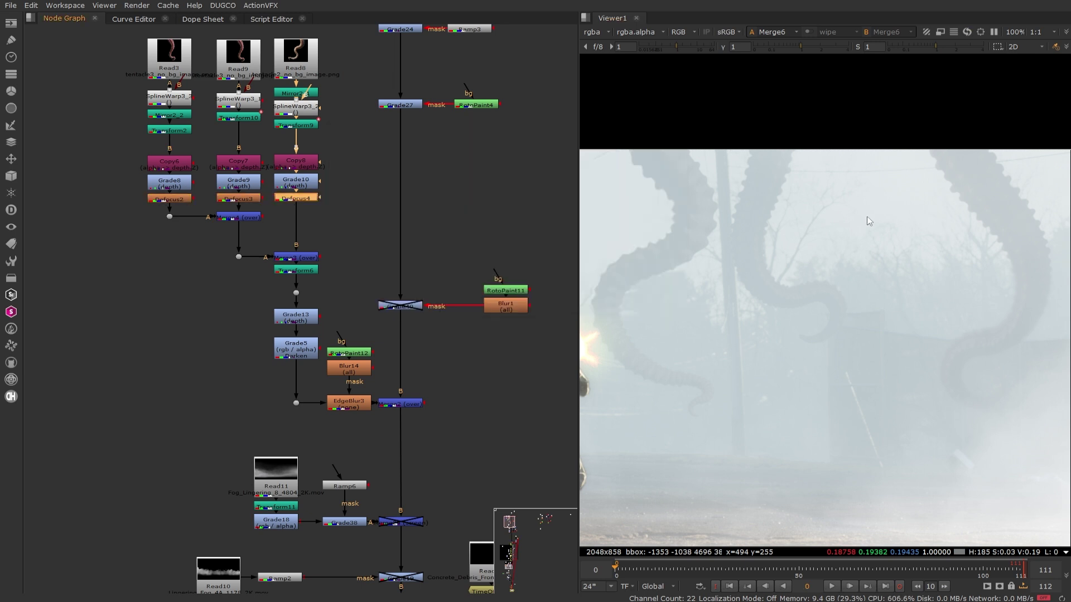
Step: Toggle Defocus4 off and on and examine the softness of the tentacle edges up close in the composite
{"action": "scroll", "coordinate": [725, 206], "scroll_direction": "up", "scroll_amount": 5}
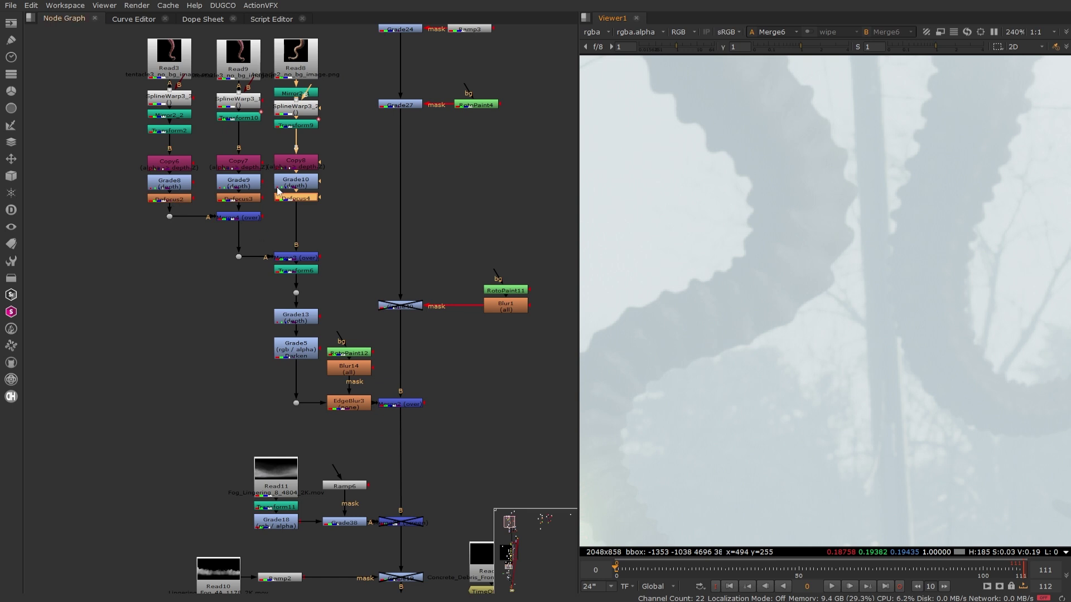
{"action": "key", "text": "d"}
{"action": "key", "text": "d"}
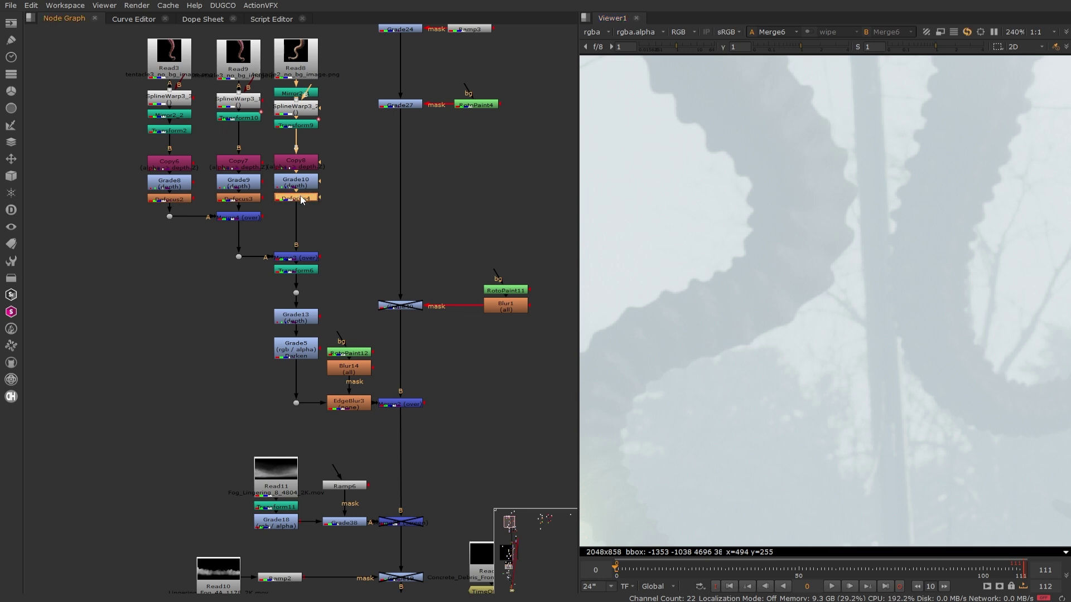
{"action": "scroll", "coordinate": [722, 179], "scroll_direction": "up", "scroll_amount": 3}
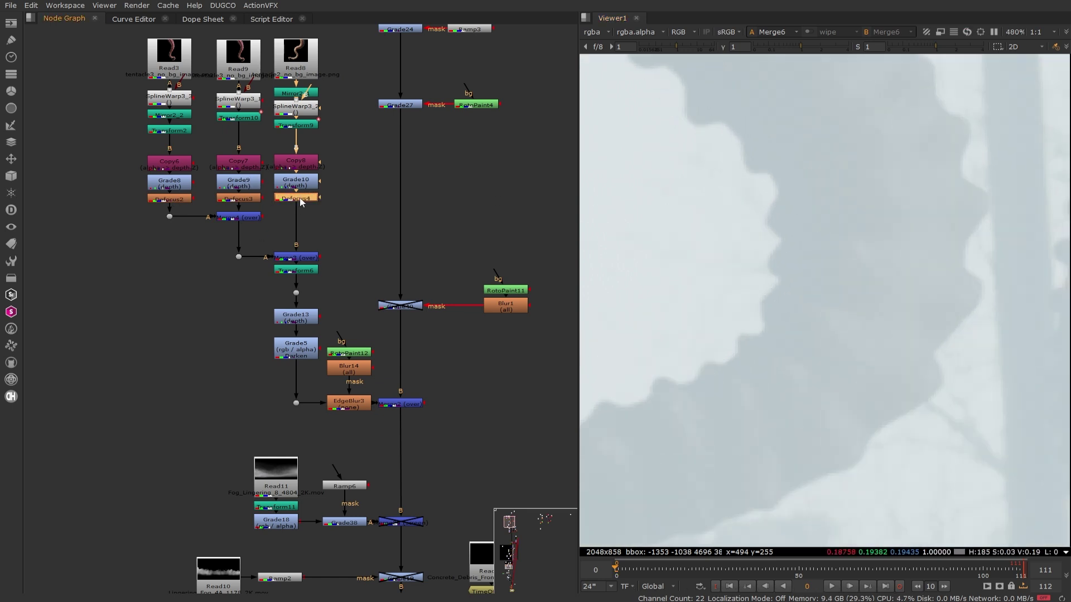
{"action": "scroll", "coordinate": [630, 190], "scroll_direction": "down", "scroll_amount": 5}
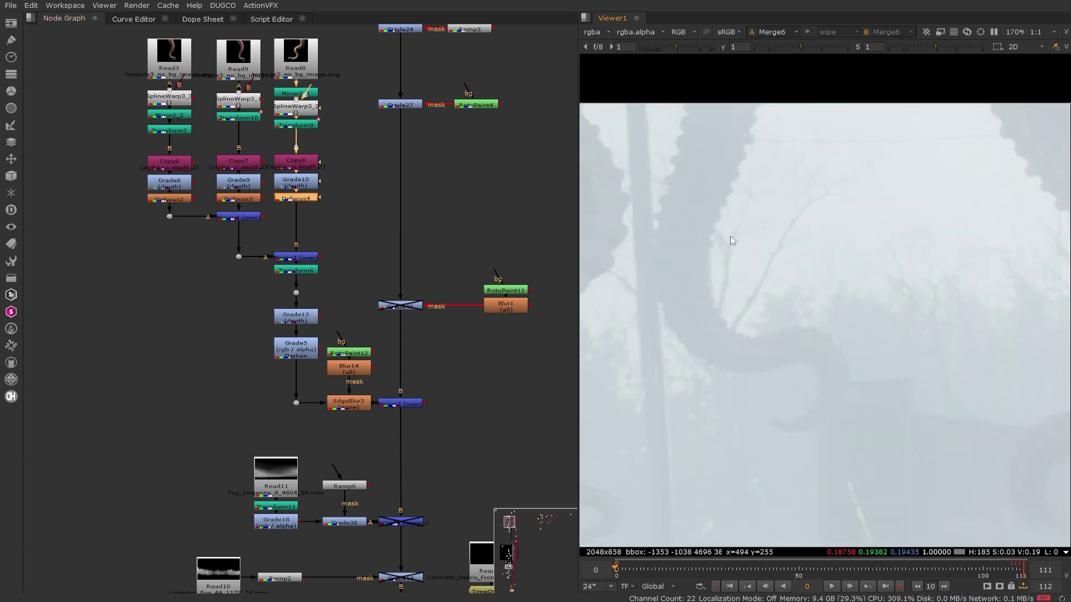
{"action": "scroll", "coordinate": [734, 215], "scroll_direction": "up", "scroll_amount": 4}
{"action": "middle_click_drag", "start_coordinate": [734, 216], "coordinate": [802, 205]}
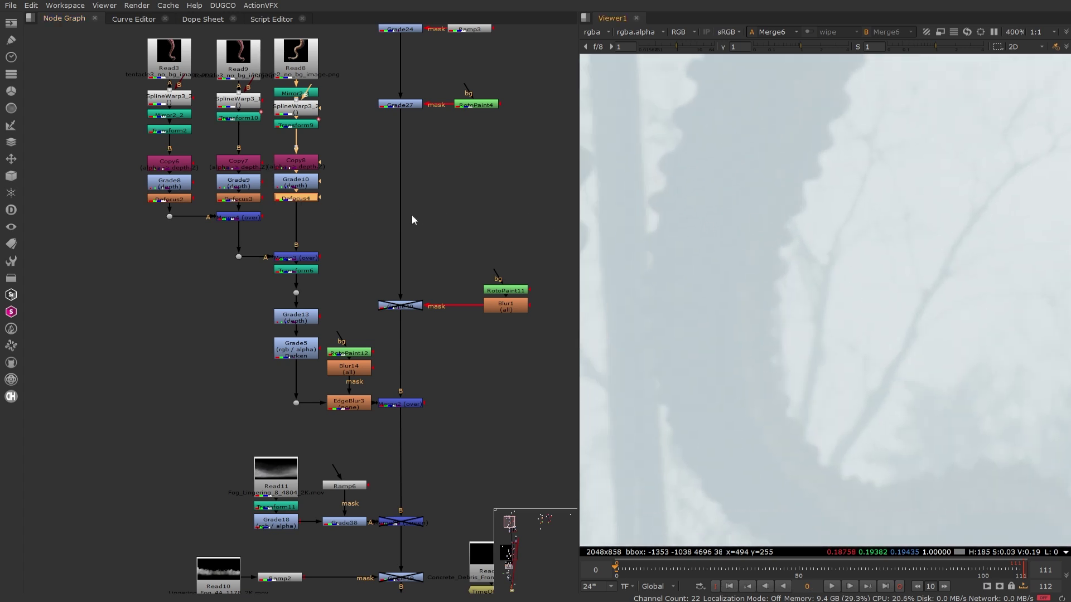
Step: Slightly lower the defocus amount of Defocus3 on the middle tentacle branch and close its properties
{"action": "left_click", "coordinate": [240, 199]}
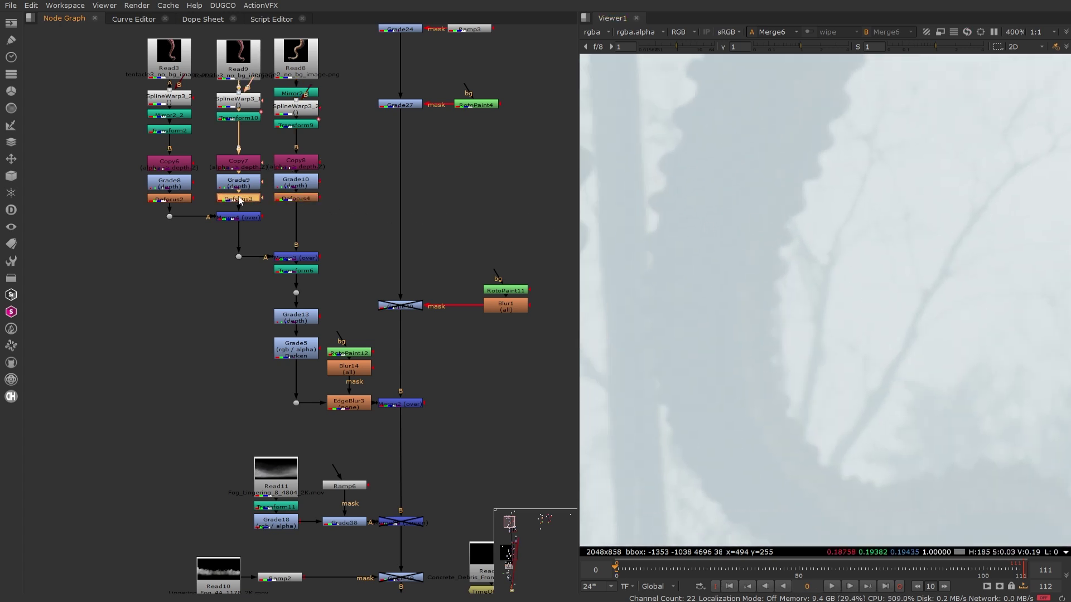
{"action": "double_click", "coordinate": [240, 199]}
{"action": "left_click", "coordinate": [359, 198]}
{"action": "key", "text": "Down"}
{"action": "key", "text": "Down"}
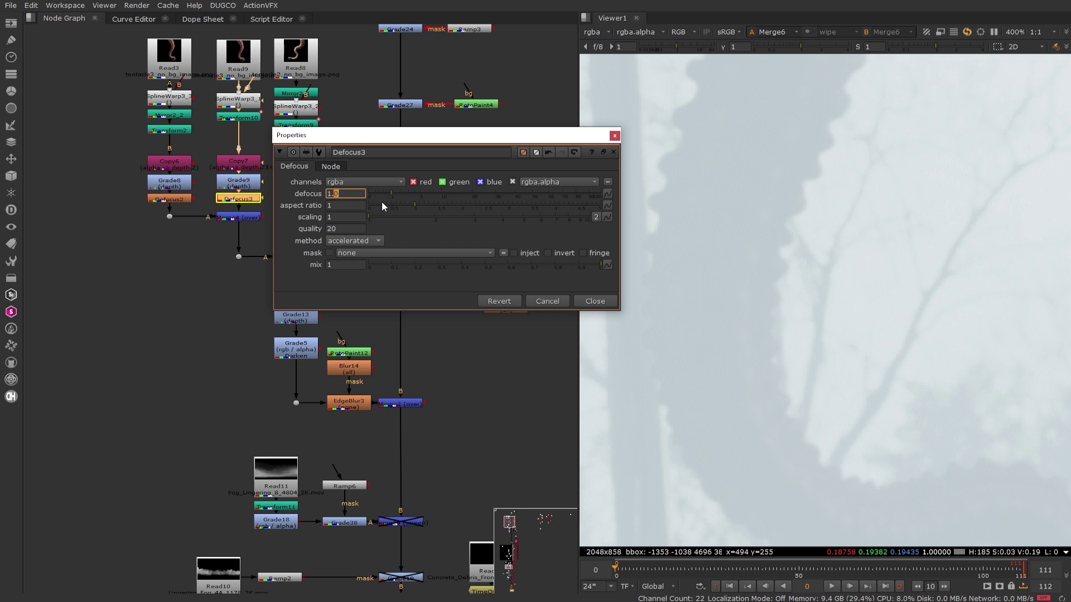
{"action": "left_click", "coordinate": [600, 301]}
Step: Inspect the far tentacle's edges up close, set the defocus amount of Defocus2 to 0.5 and close its properties
{"action": "scroll", "coordinate": [876, 301], "scroll_direction": "down", "scroll_amount": 5}
{"action": "middle_click_drag", "start_coordinate": [875, 300], "coordinate": [776, 259]}
{"action": "scroll", "coordinate": [869, 294], "scroll_direction": "up", "scroll_amount": 2}
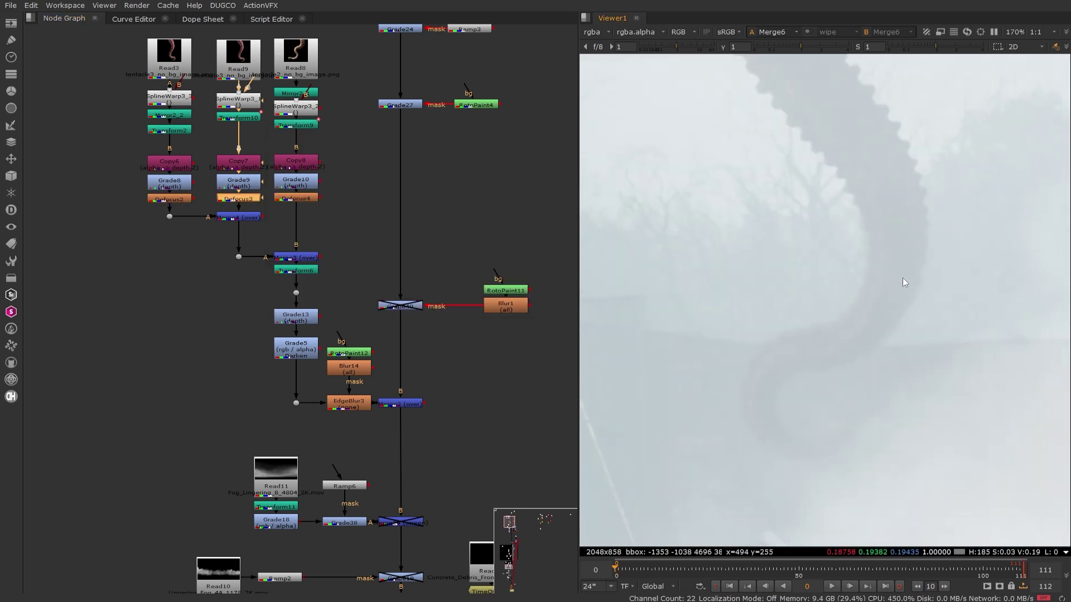
{"action": "middle_click_drag", "start_coordinate": [902, 278], "coordinate": [865, 391]}
{"action": "scroll", "coordinate": [819, 193], "scroll_direction": "up", "scroll_amount": 4}
{"action": "double_click", "coordinate": [176, 202]}
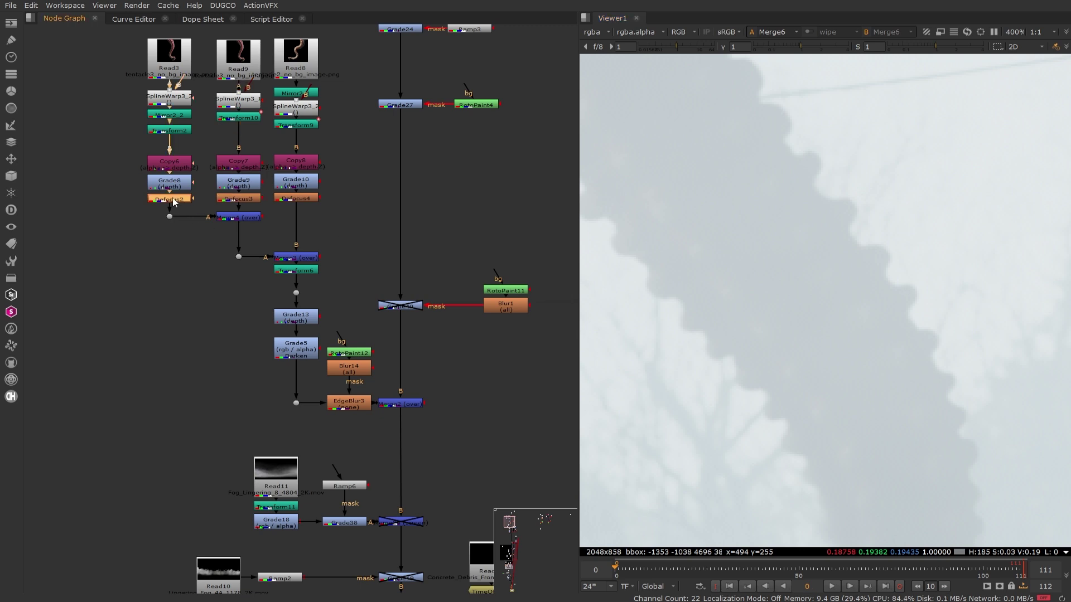
{"action": "left_click", "coordinate": [474, 372]}
{"action": "double_click", "coordinate": [474, 372]}
{"action": "type", "text": ".5"}
{"action": "key", "text": "Return"}
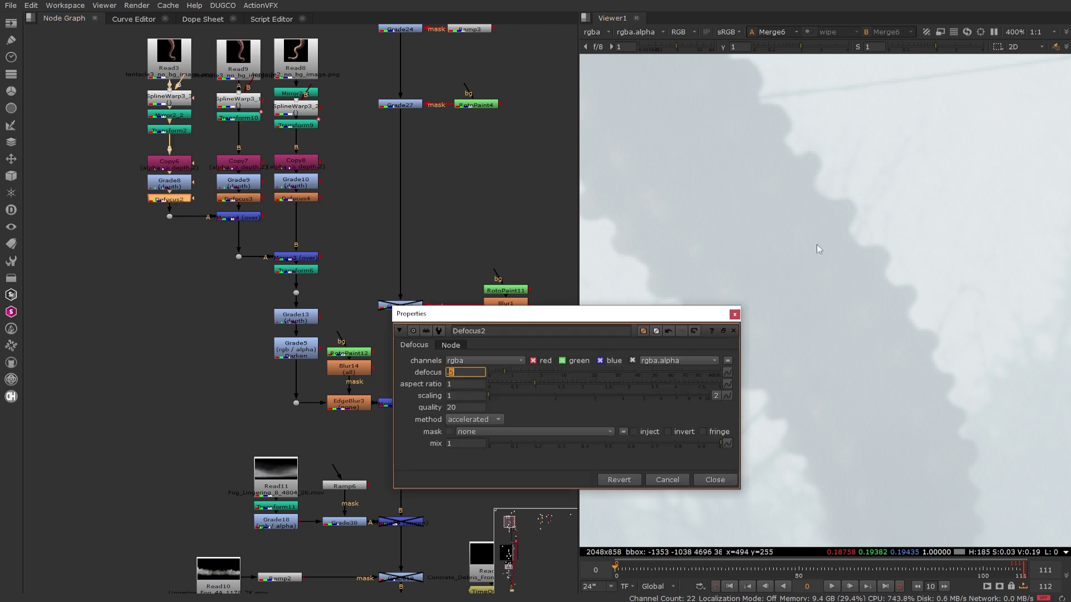
{"action": "left_click", "coordinate": [734, 315]}
Step: View the tentacle branch output in turn at Transform6, Grade13, Grade5, EdgeBlur3 and Merge2
{"action": "scroll", "coordinate": [825, 354], "scroll_direction": "down", "scroll_amount": 4}
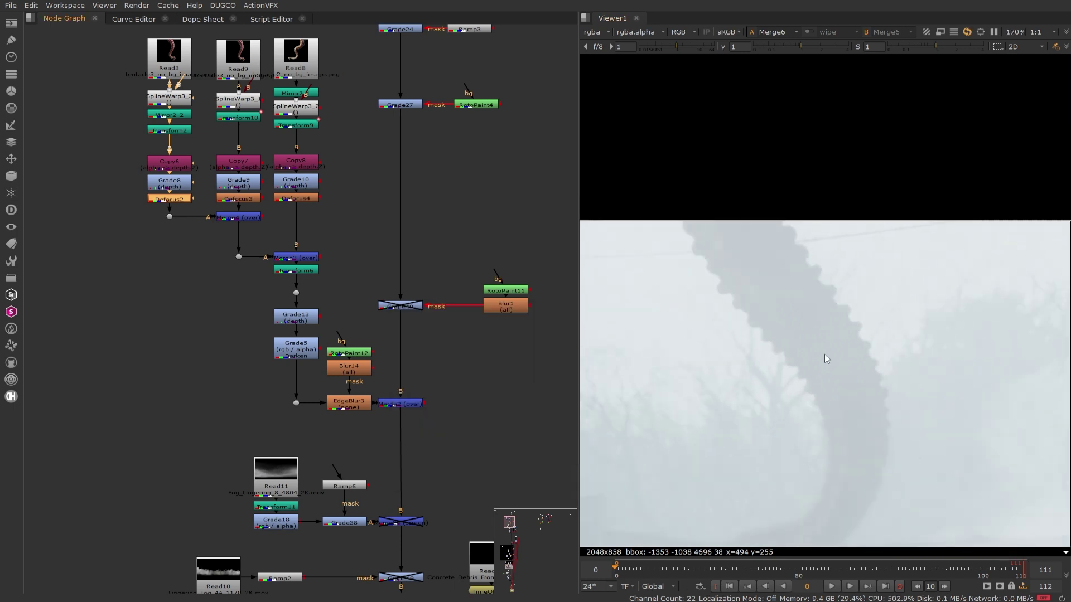
{"action": "left_click", "coordinate": [296, 270]}
{"action": "key", "text": "1"}
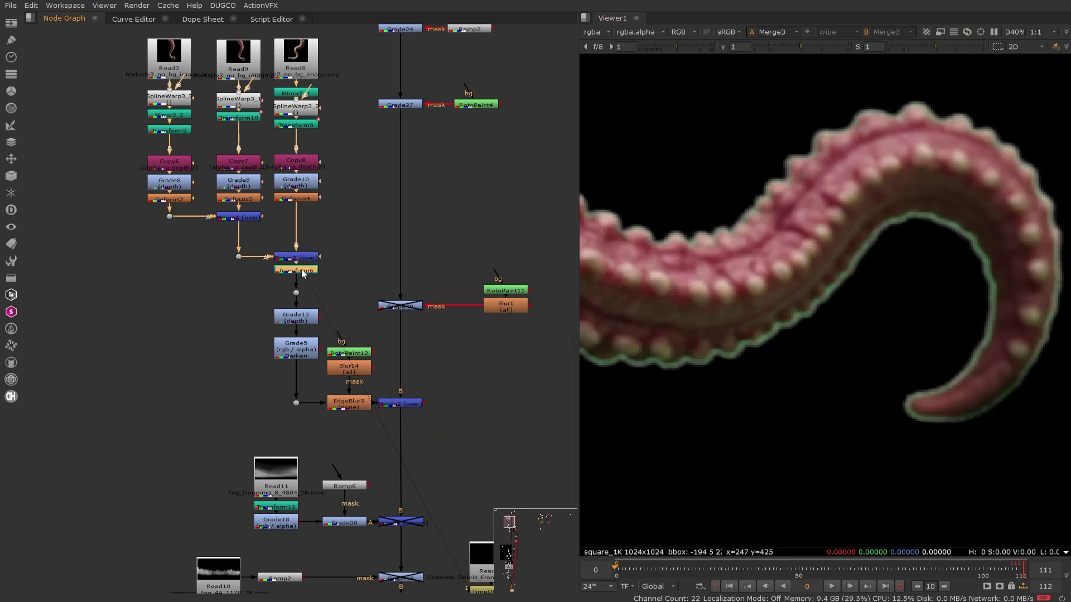
{"action": "left_click", "coordinate": [303, 316]}
{"action": "key", "text": "1"}
{"action": "left_click", "coordinate": [296, 343]}
{"action": "key", "text": "1"}
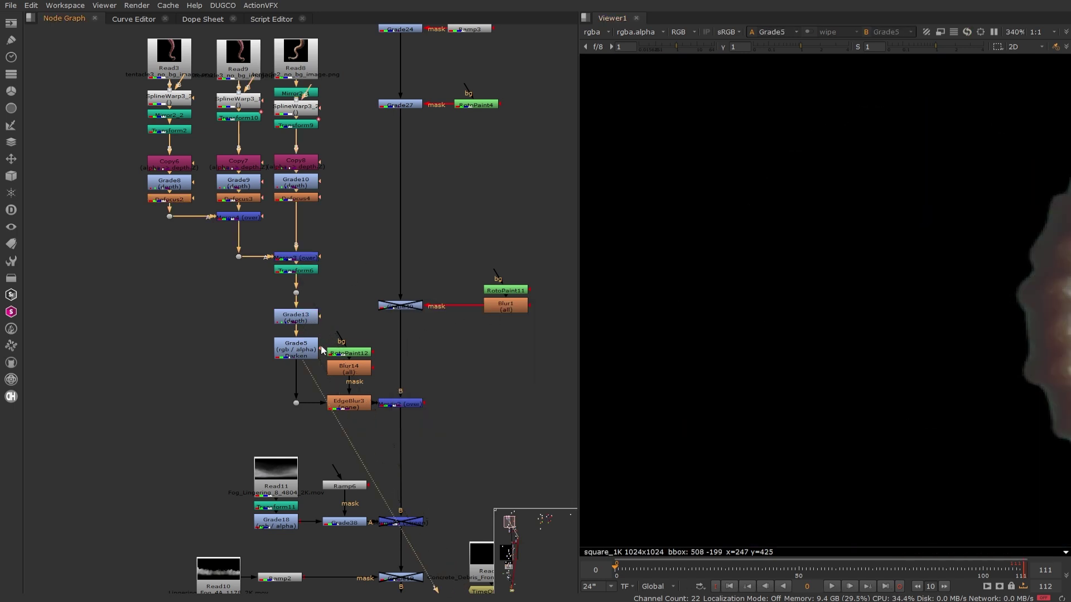
{"action": "left_click", "coordinate": [347, 409]}
{"action": "key", "text": "1"}
{"action": "left_click", "coordinate": [410, 406]}
{"action": "key", "text": "1"}
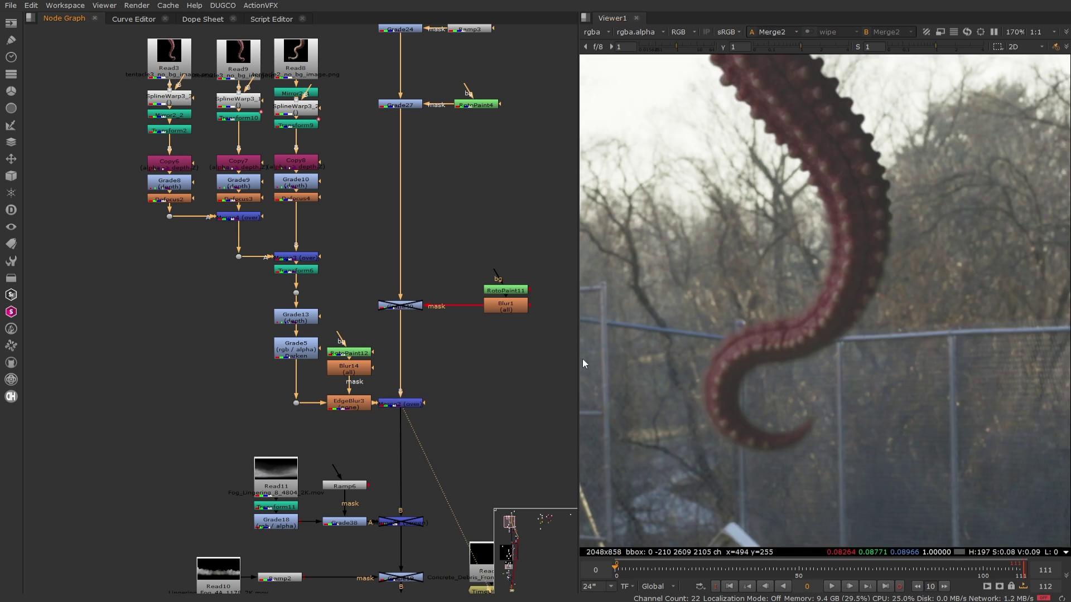
Step: Disable EdgeBlur3 to compare the tentacle edges, and delete it together with its mask nodes RotoPaint12 and Blur14
{"action": "left_click", "coordinate": [349, 403]}
{"action": "key", "text": "d"}
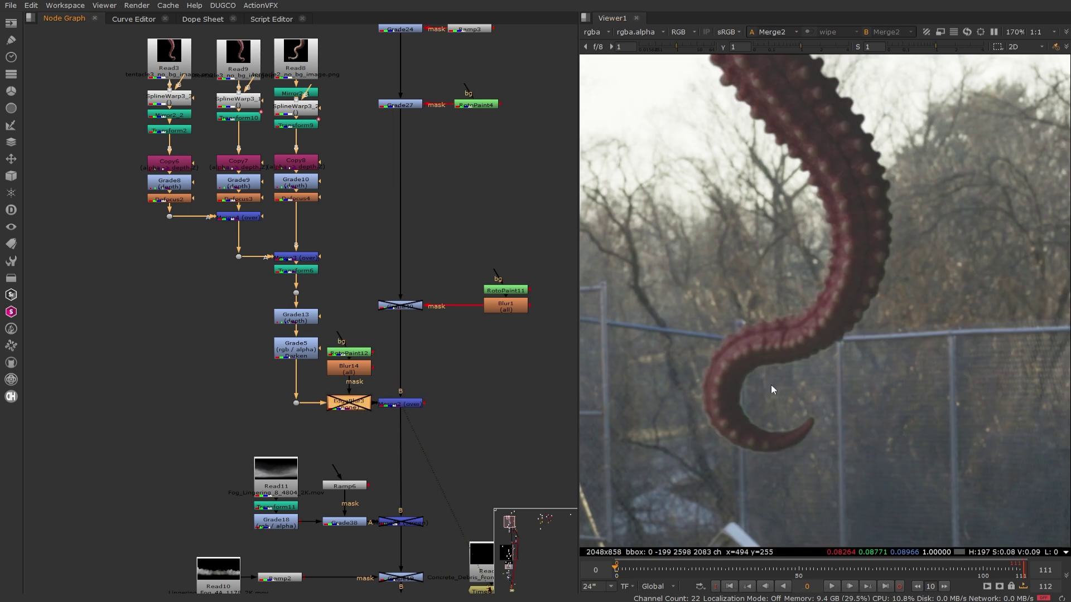
{"action": "scroll", "coordinate": [788, 371], "scroll_direction": "down", "scroll_amount": 2}
{"action": "left_click_drag", "start_coordinate": [326, 326], "coordinate": [380, 441]}
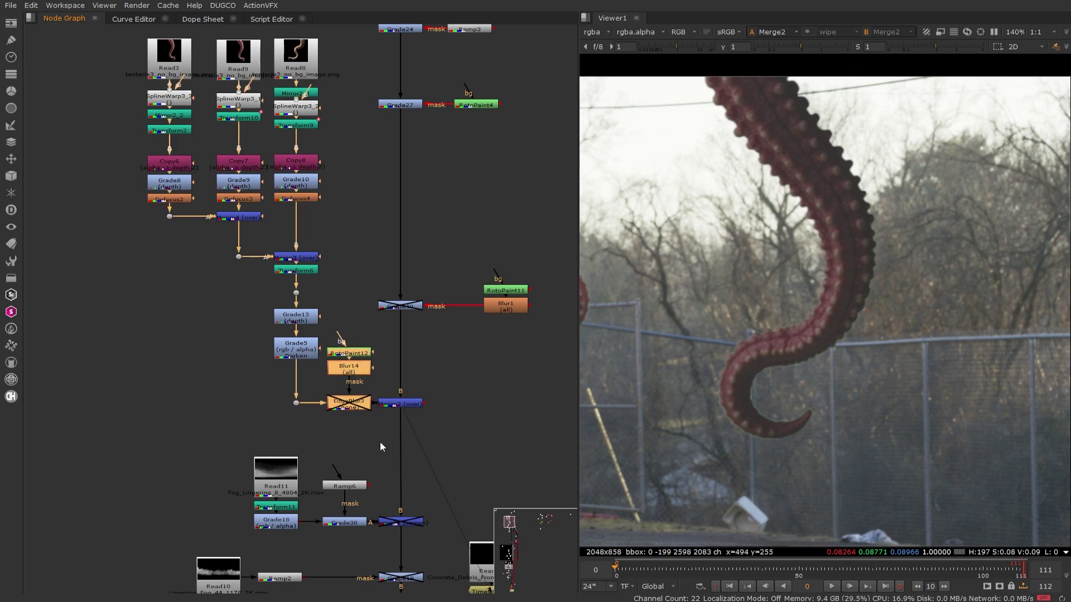
{"action": "key", "text": "Delete"}
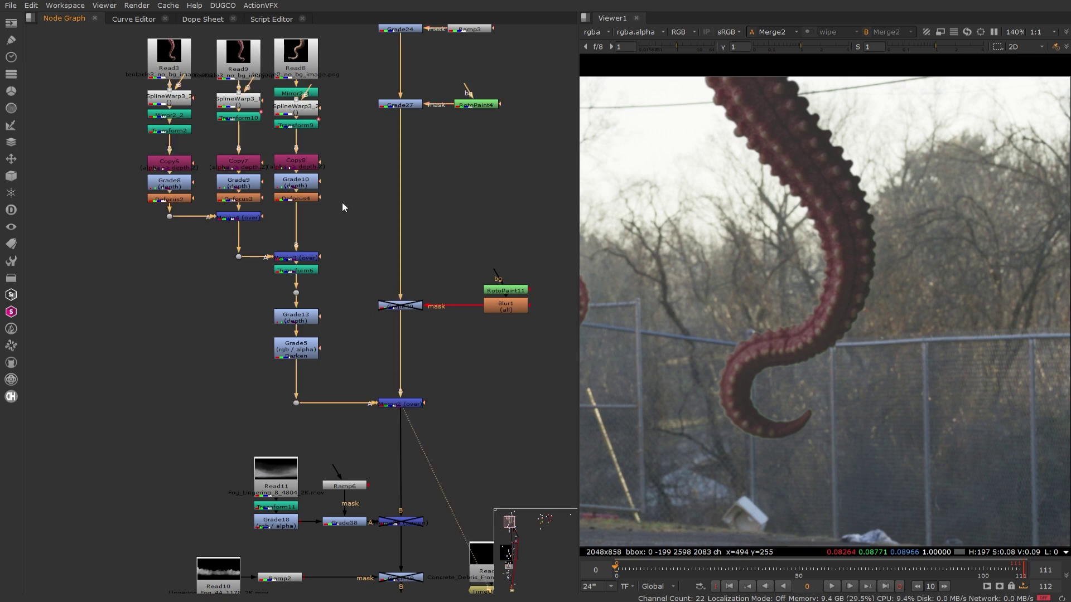
Step: Move the Read3 tentacle image up and insert a Premult node below it with its default settings
{"action": "middle_click_drag", "start_coordinate": [343, 202], "coordinate": [403, 293]}
{"action": "left_click_drag", "start_coordinate": [210, 140], "coordinate": [210, 115]}
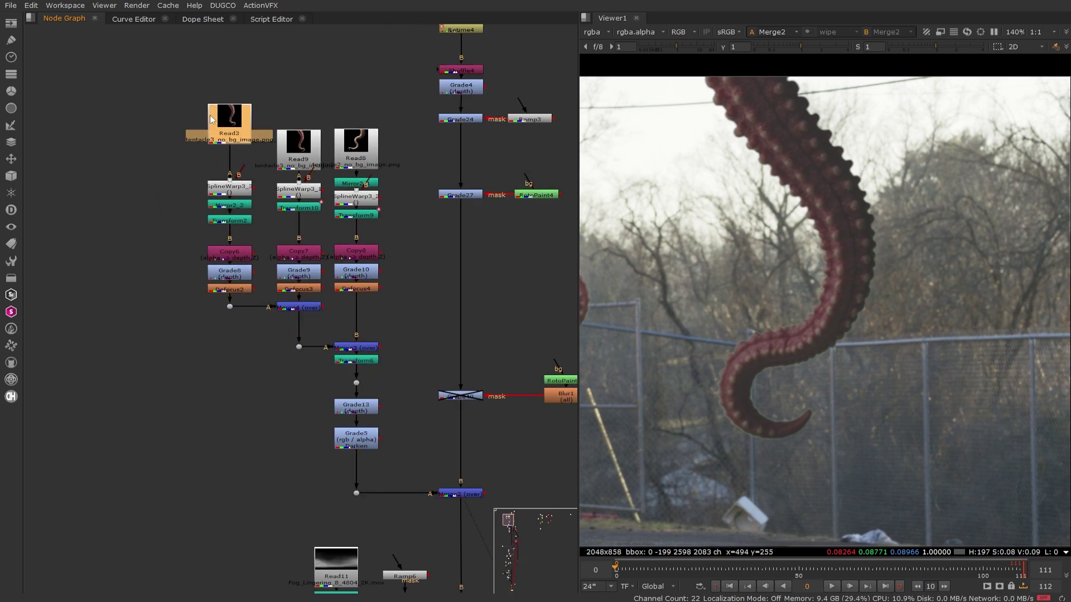
{"action": "key", "text": "Tab"}
{"action": "type", "text": "pre"}
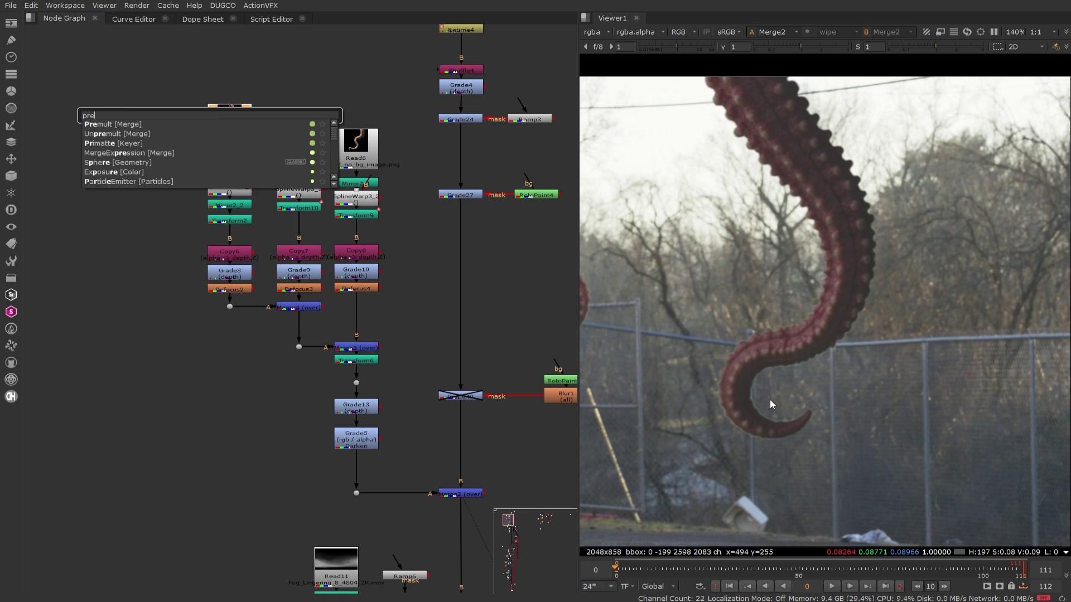
{"action": "left_click", "coordinate": [118, 125]}
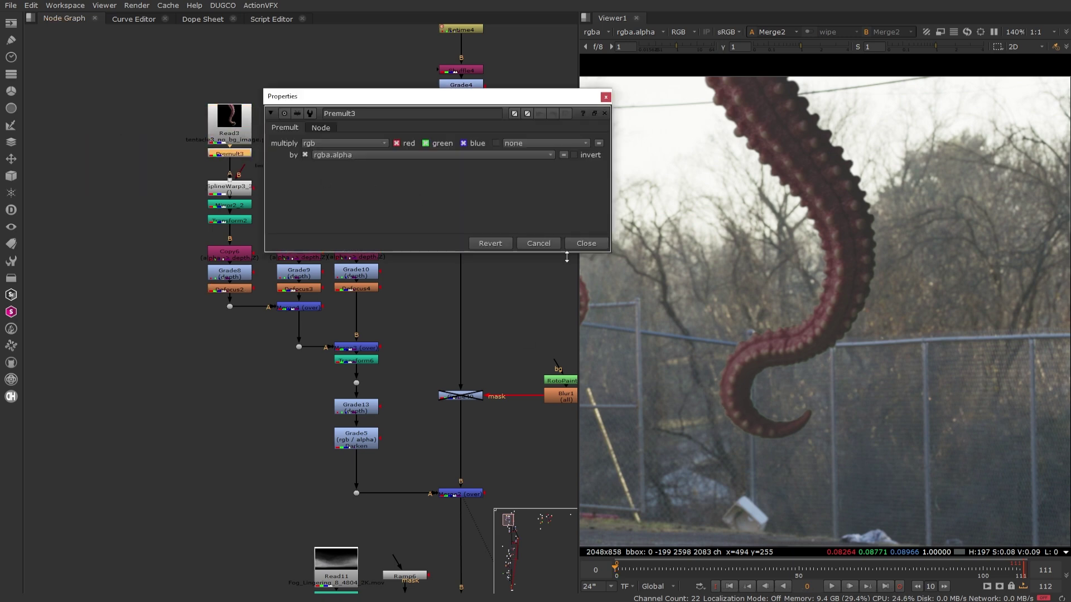
{"action": "left_click", "coordinate": [586, 243]}
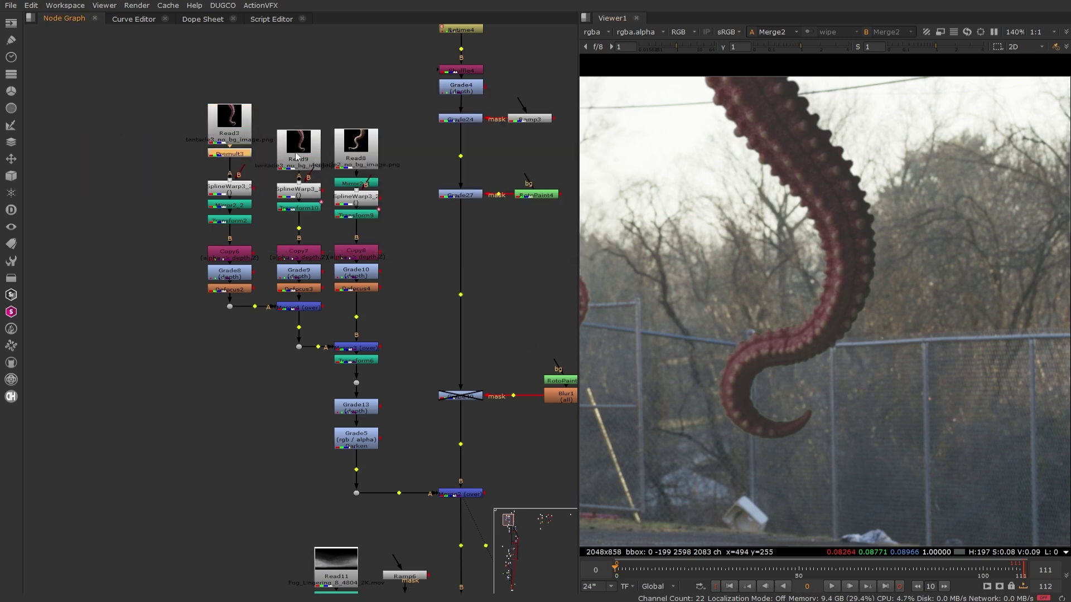
Step: Move Read9 and Read8 up and paste a copy of the Premult node below each of them
{"action": "left_click_drag", "start_coordinate": [299, 146], "coordinate": [300, 120]}
{"action": "key", "text": "ctrl+v"}
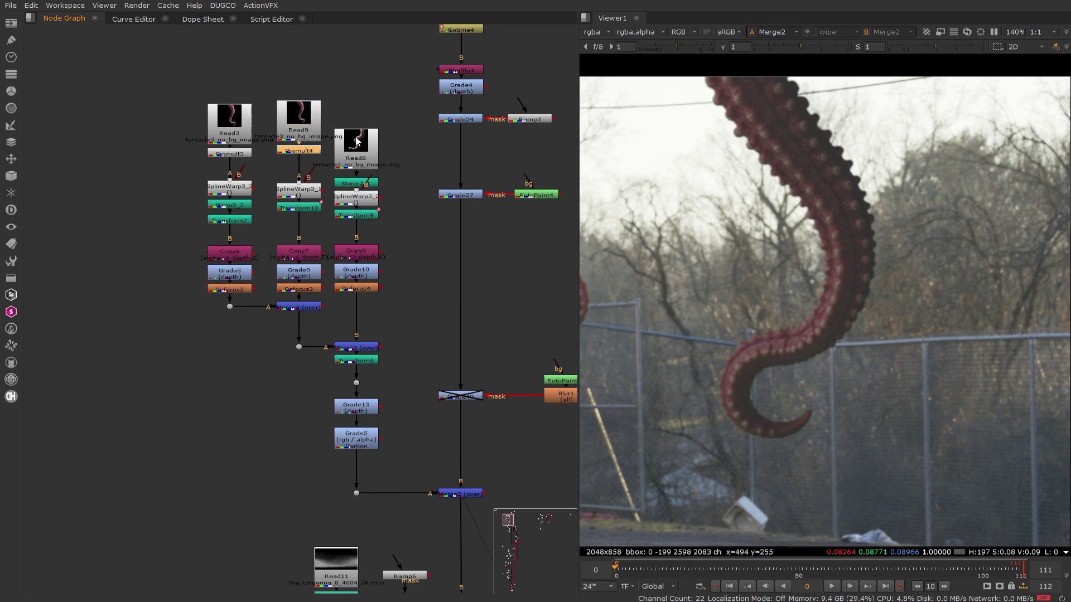
{"action": "left_click_drag", "start_coordinate": [355, 140], "coordinate": [355, 113]}
{"action": "key", "text": "ctrl+v"}
Step: Examine the edges of all three tentacles against the background plate, viewing the Grade5 and Merge2 outputs
{"action": "middle_click_drag", "start_coordinate": [797, 228], "coordinate": [989, 205]}
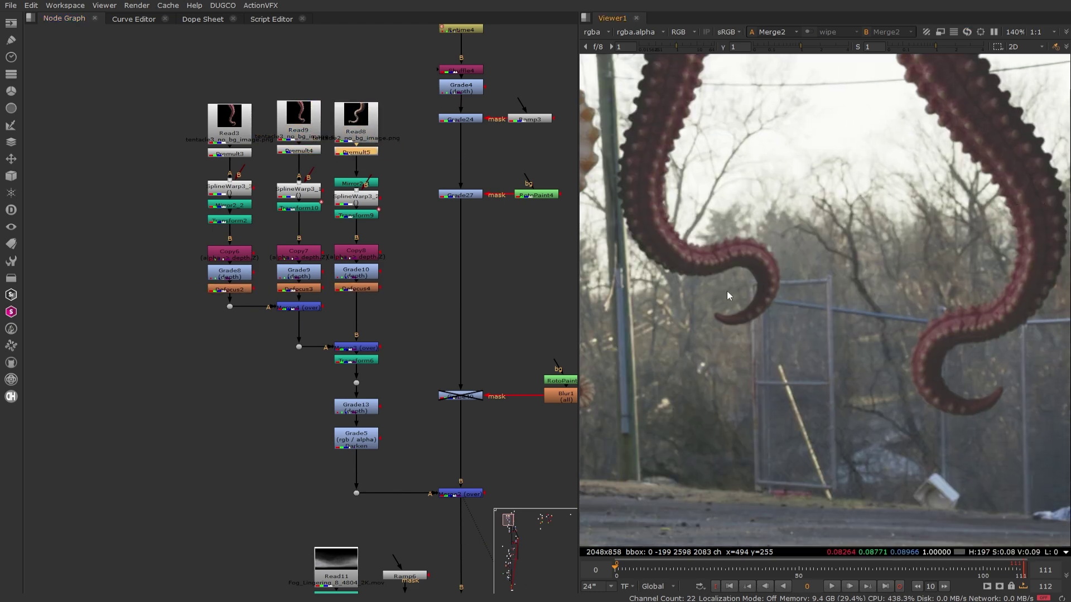
{"action": "middle_click_drag", "start_coordinate": [658, 279], "coordinate": [930, 346]}
{"action": "middle_click_drag", "start_coordinate": [951, 440], "coordinate": [824, 269]}
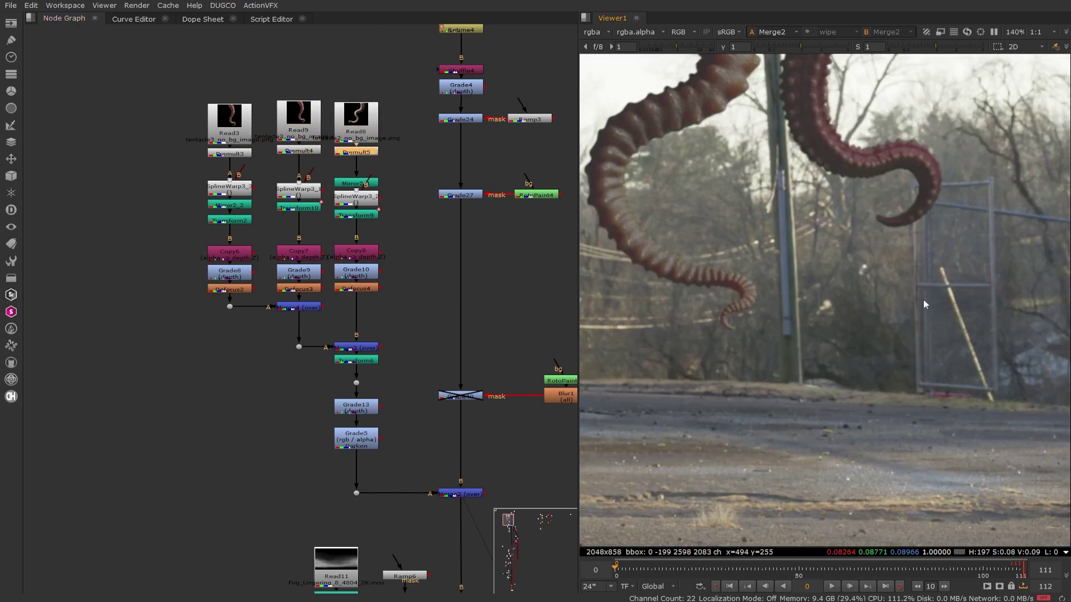
{"action": "middle_click_drag", "start_coordinate": [979, 302], "coordinate": [714, 340]}
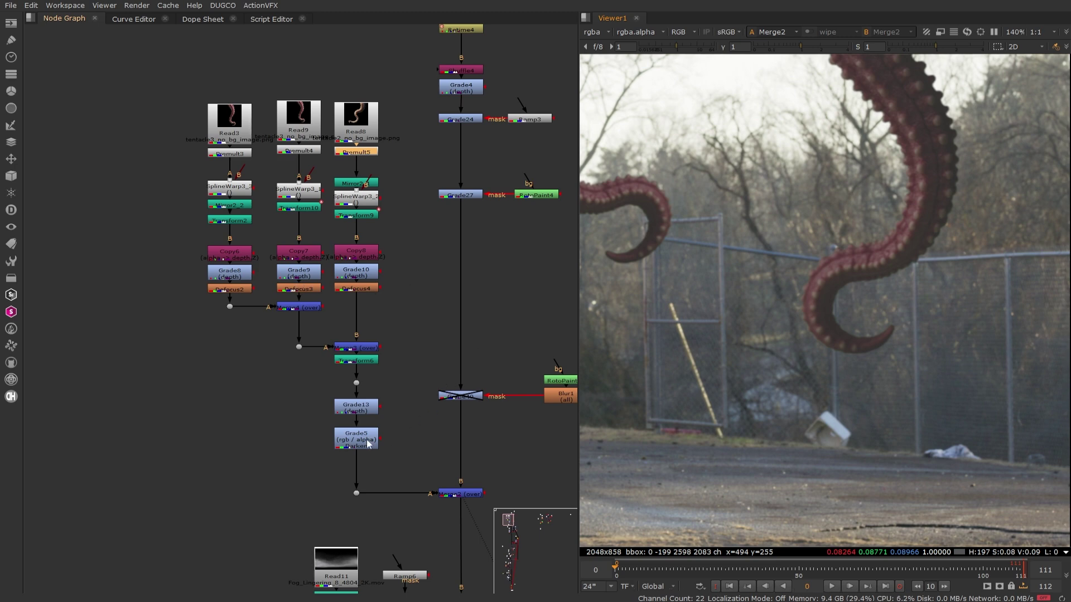
{"action": "left_click", "coordinate": [367, 441]}
{"action": "key", "text": "1"}
{"action": "left_click", "coordinate": [446, 493]}
{"action": "key", "text": "1"}
{"action": "left_click", "coordinate": [522, 491]}
{"action": "scroll", "coordinate": [753, 335], "scroll_direction": "down", "scroll_amount": 3}
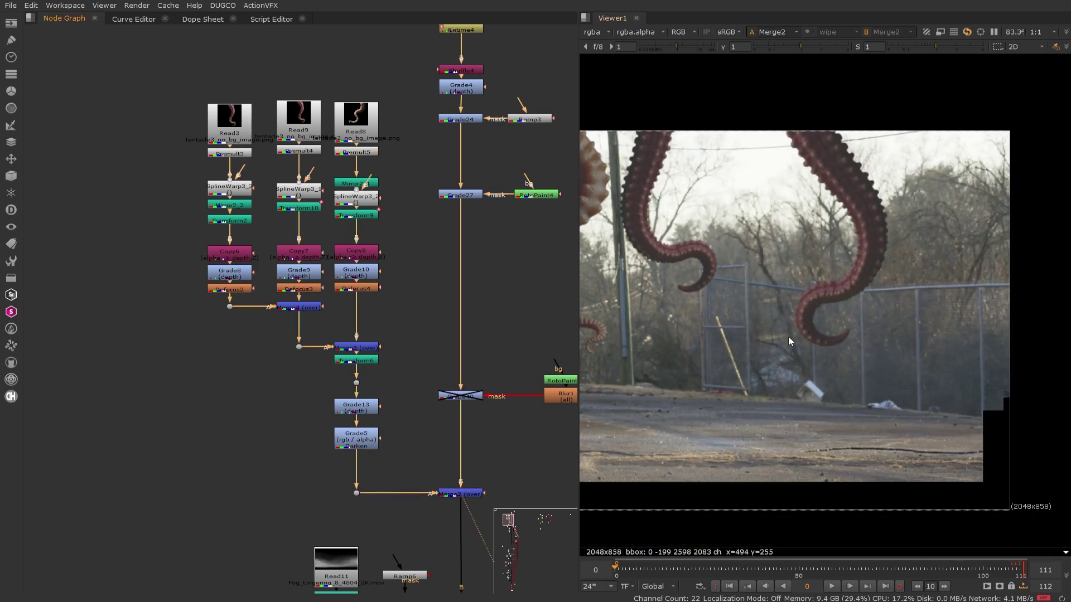
Step: View the output of Merge24, the screen merge of the Read11 fog below Merge2, and enable the node
{"action": "middle_click_drag", "start_coordinate": [764, 310], "coordinate": [919, 284]}
{"action": "scroll", "coordinate": [795, 288], "scroll_direction": "down", "scroll_amount": 2}
{"action": "scroll", "coordinate": [393, 358], "scroll_direction": "down", "scroll_amount": 3}
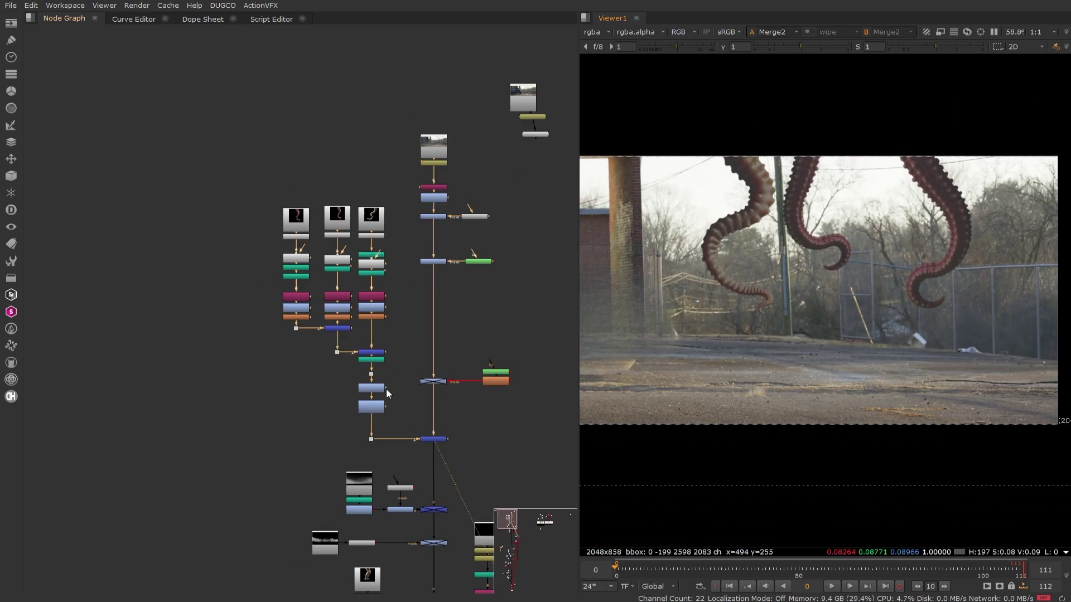
{"action": "middle_click_drag", "start_coordinate": [386, 402], "coordinate": [376, 234]}
{"action": "scroll", "coordinate": [435, 359], "scroll_direction": "up", "scroll_amount": 4}
{"action": "left_click", "coordinate": [421, 327]}
{"action": "key", "text": "1"}
{"action": "left_click", "coordinate": [417, 393]}
{"action": "key", "text": "1"}
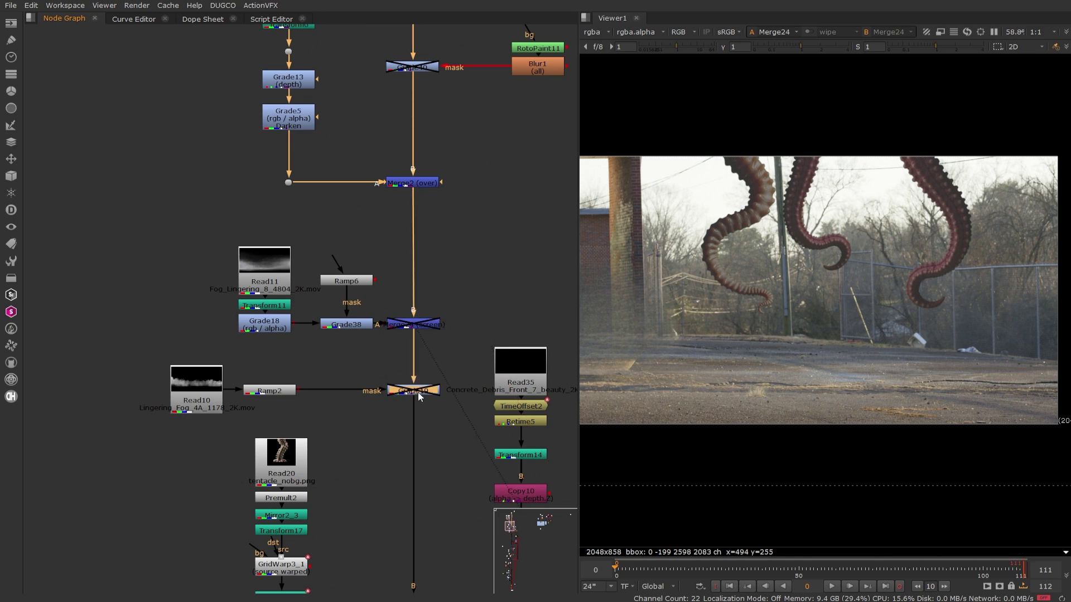
{"action": "left_click", "coordinate": [422, 323]}
{"action": "key", "text": "1"}
{"action": "left_click", "coordinate": [416, 323]}
{"action": "key", "text": "d"}
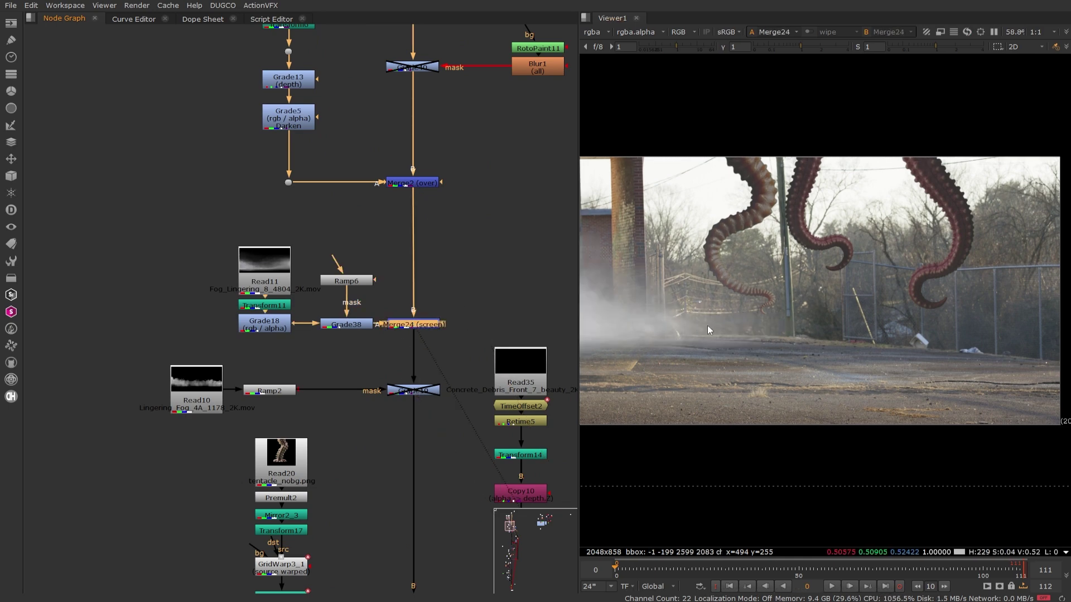
{"action": "middle_click_drag", "start_coordinate": [655, 319], "coordinate": [835, 337]}
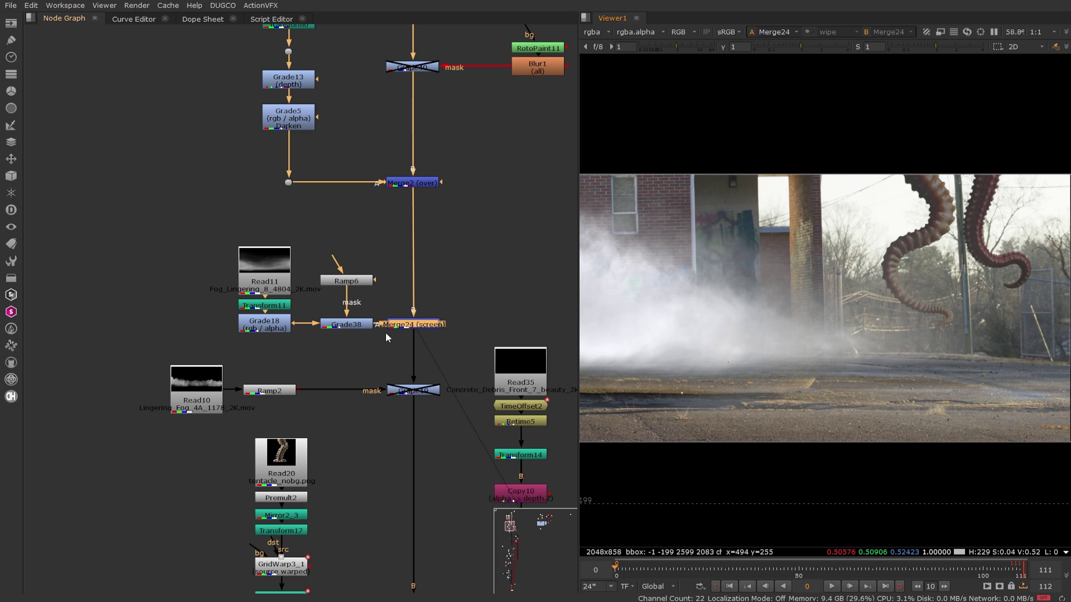
Step: Widen the viewer area and enable Grade40, the grade masked by RotoPaint11 and Blur1 on the background branch
{"action": "middle_click_drag", "start_coordinate": [508, 147], "coordinate": [396, 371]}
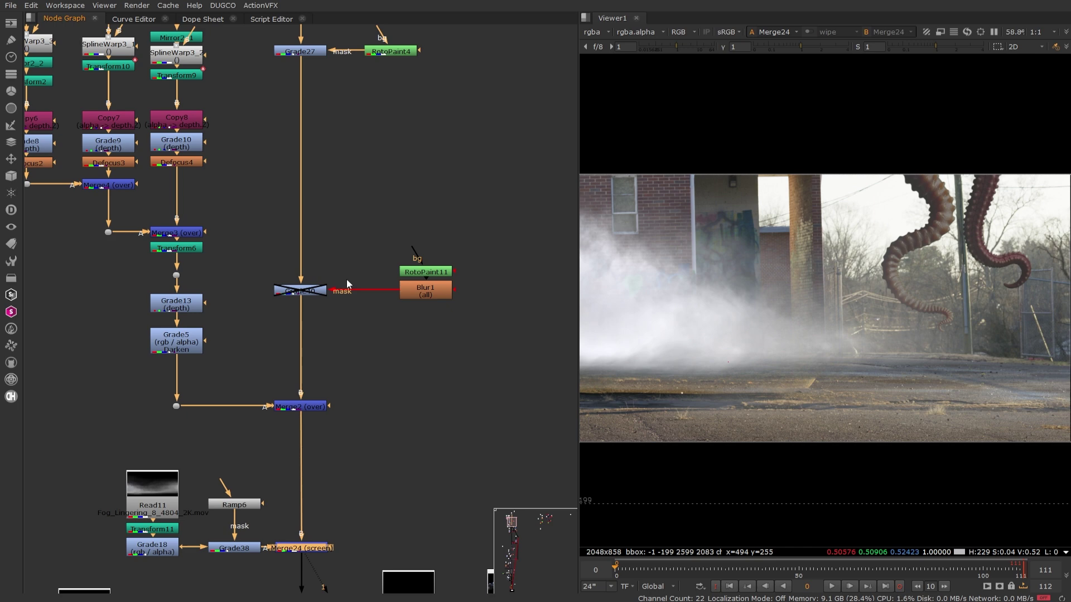
{"action": "left_click_drag", "start_coordinate": [579, 232], "coordinate": [474, 233]}
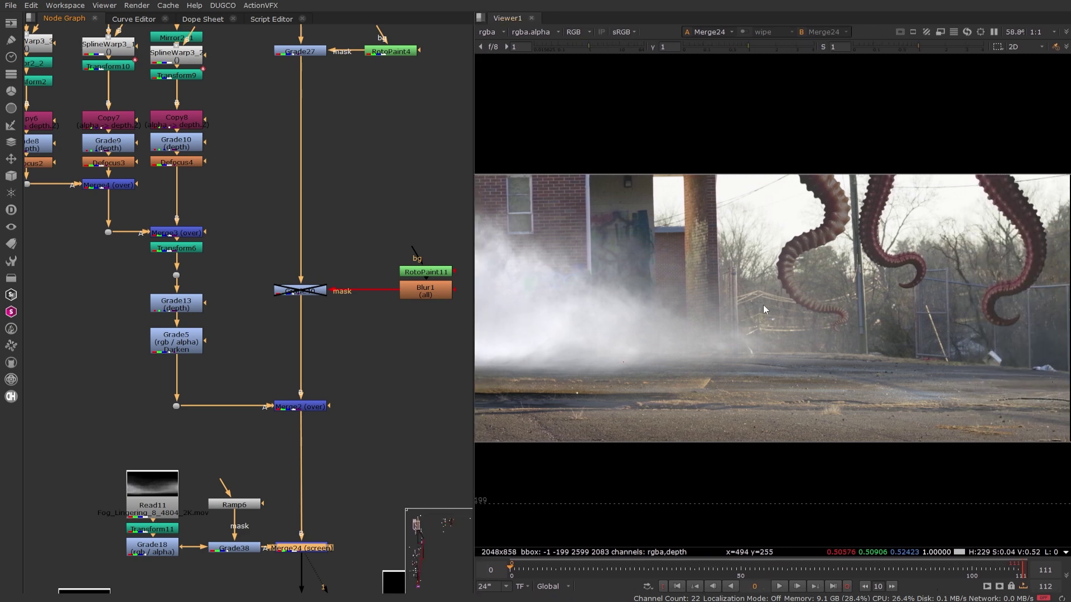
{"action": "middle_click_drag", "start_coordinate": [780, 311], "coordinate": [759, 288]}
{"action": "scroll", "coordinate": [788, 298], "scroll_direction": "down", "scroll_amount": 1}
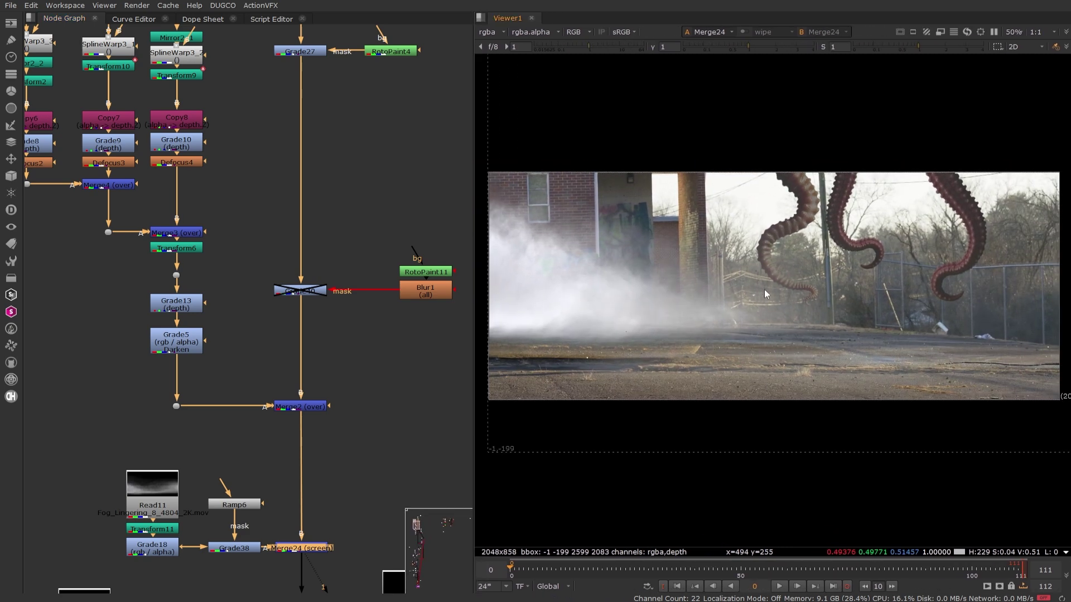
{"action": "left_click_drag", "start_coordinate": [375, 240], "coordinate": [249, 330]}
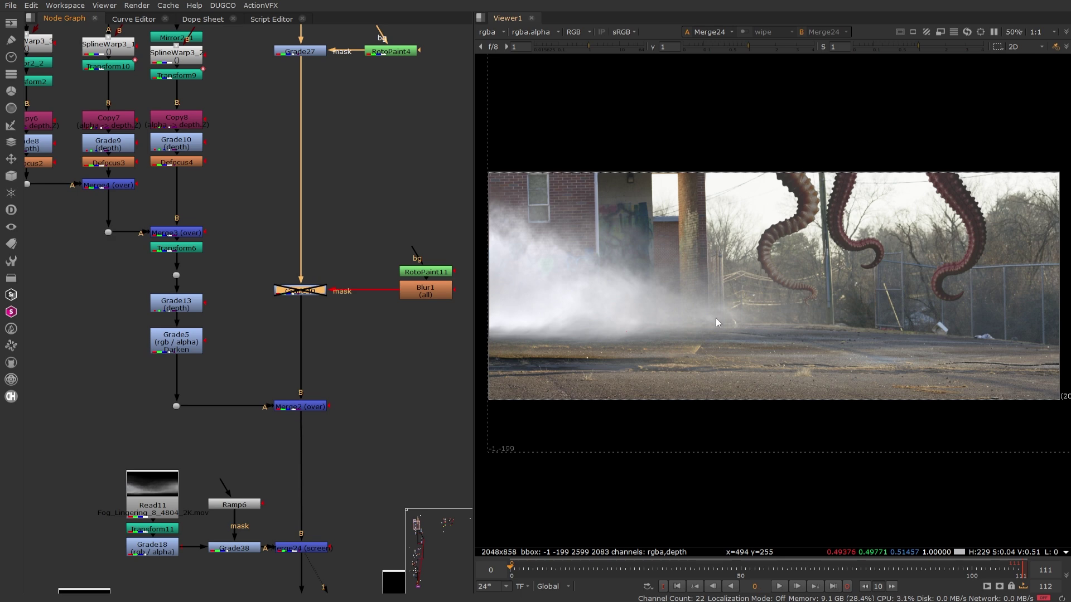
{"action": "key", "text": "d"}
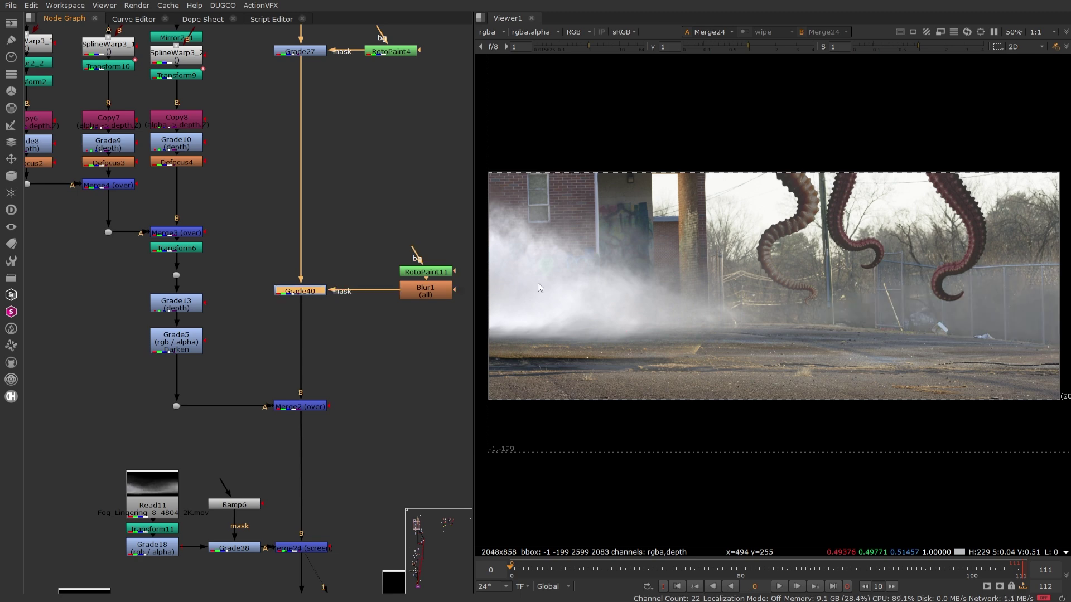
{"action": "middle_click_drag", "start_coordinate": [971, 291], "coordinate": [895, 291]}
Step: Adjust the RotoPaint11 Bezier1 mask, pulling out feather at three points on its upper edge along the fence line
{"action": "left_click", "coordinate": [416, 271]}
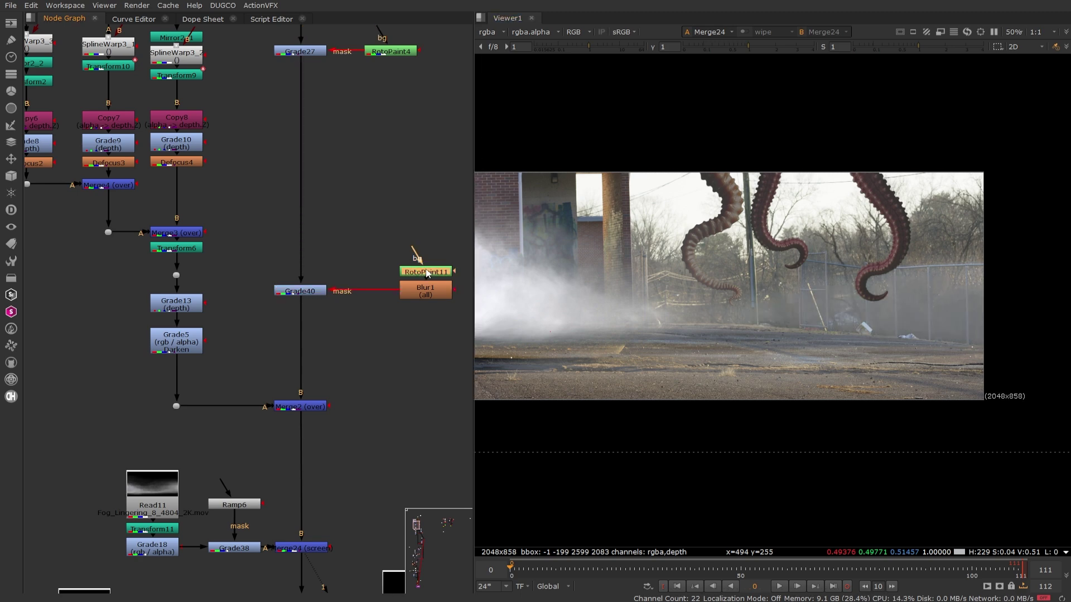
{"action": "double_click", "coordinate": [427, 273]}
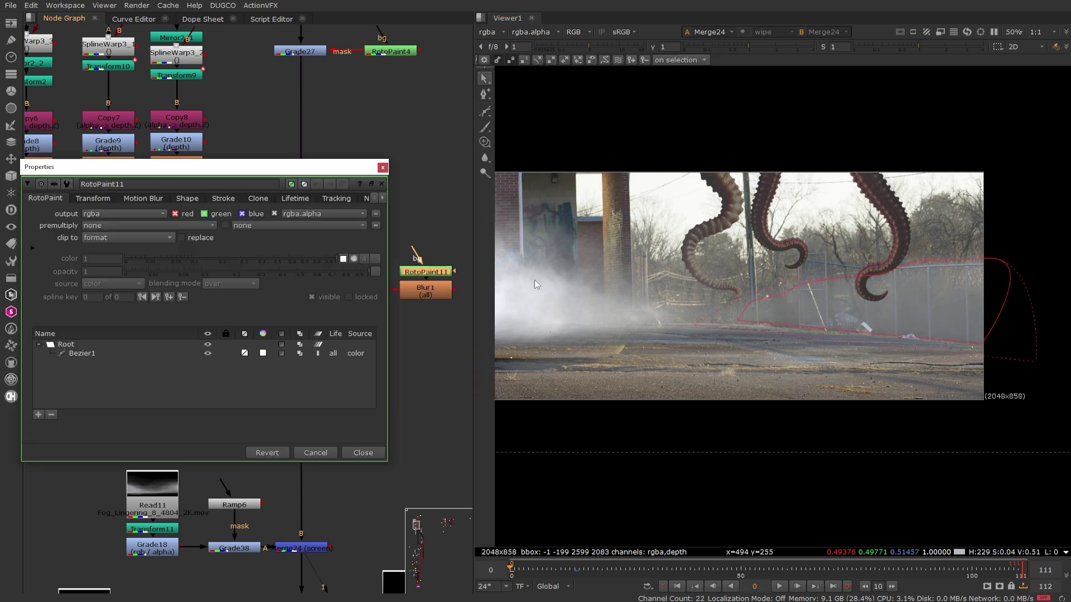
{"action": "scroll", "coordinate": [836, 279], "scroll_direction": "up", "scroll_amount": 3}
{"action": "left_click", "coordinate": [831, 275]}
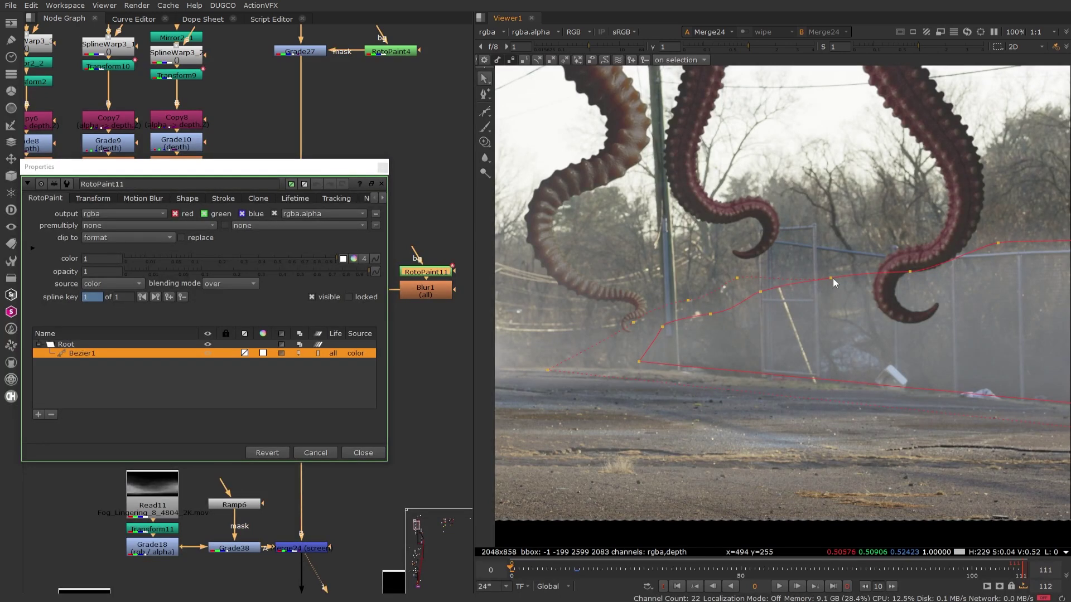
{"action": "left_click_drag", "start_coordinate": [831, 278], "coordinate": [831, 291]}
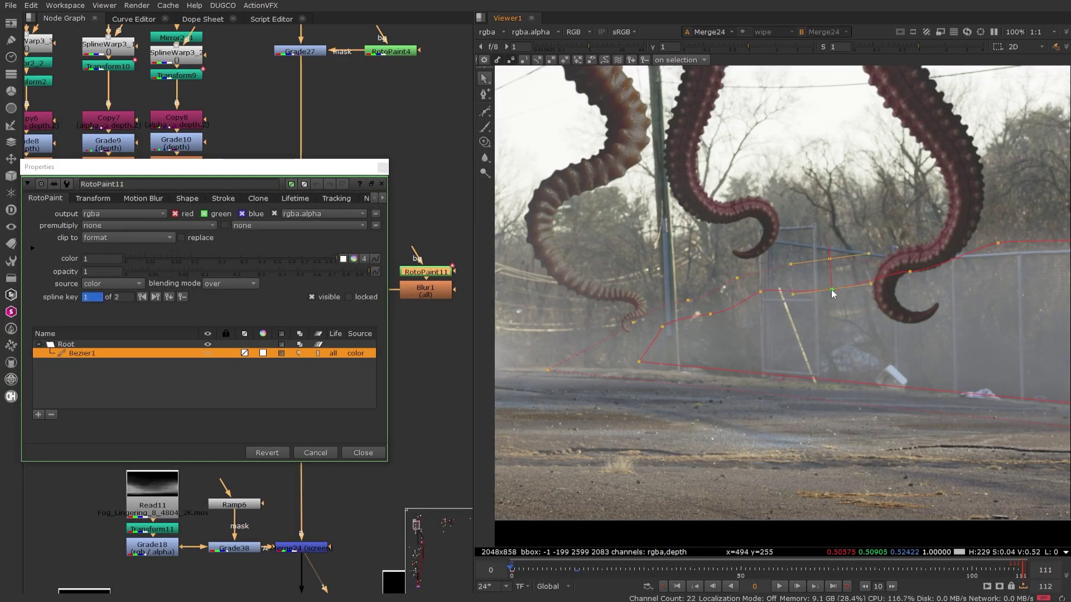
{"action": "left_click_drag", "start_coordinate": [910, 272], "coordinate": [911, 259], "text": "ctrl"}
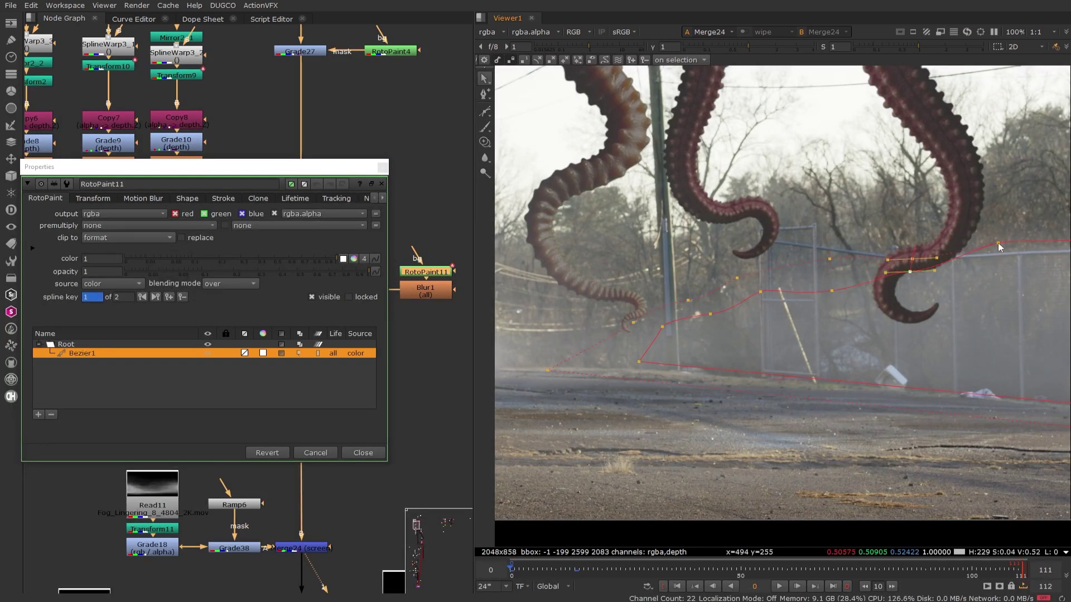
{"action": "left_click_drag", "start_coordinate": [998, 243], "coordinate": [997, 229], "text": "ctrl"}
{"action": "left_click", "coordinate": [363, 449]}
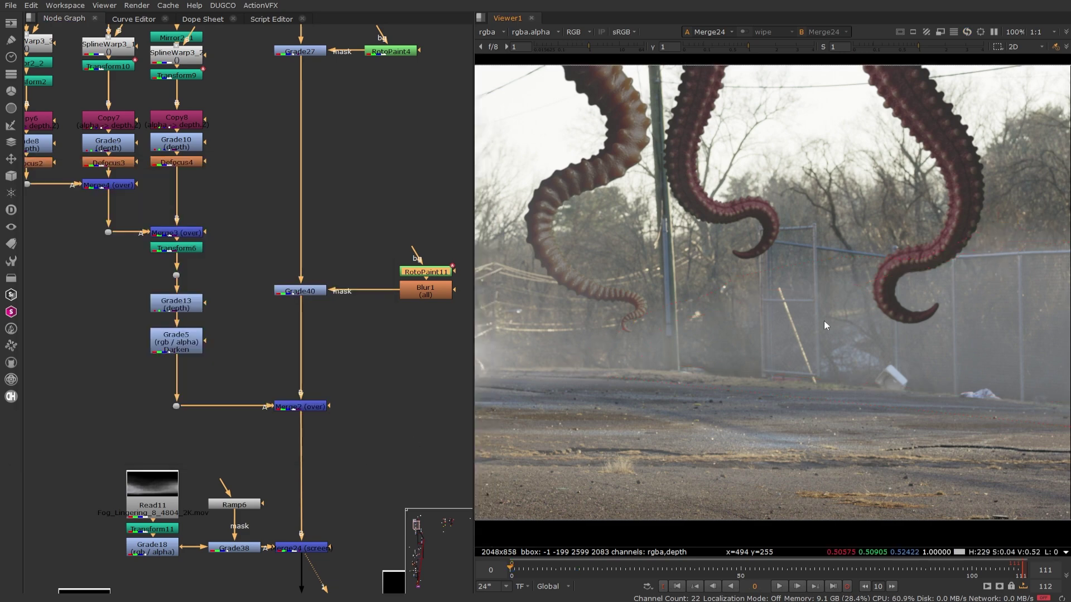
{"action": "scroll", "coordinate": [823, 301], "scroll_direction": "down", "scroll_amount": 3}
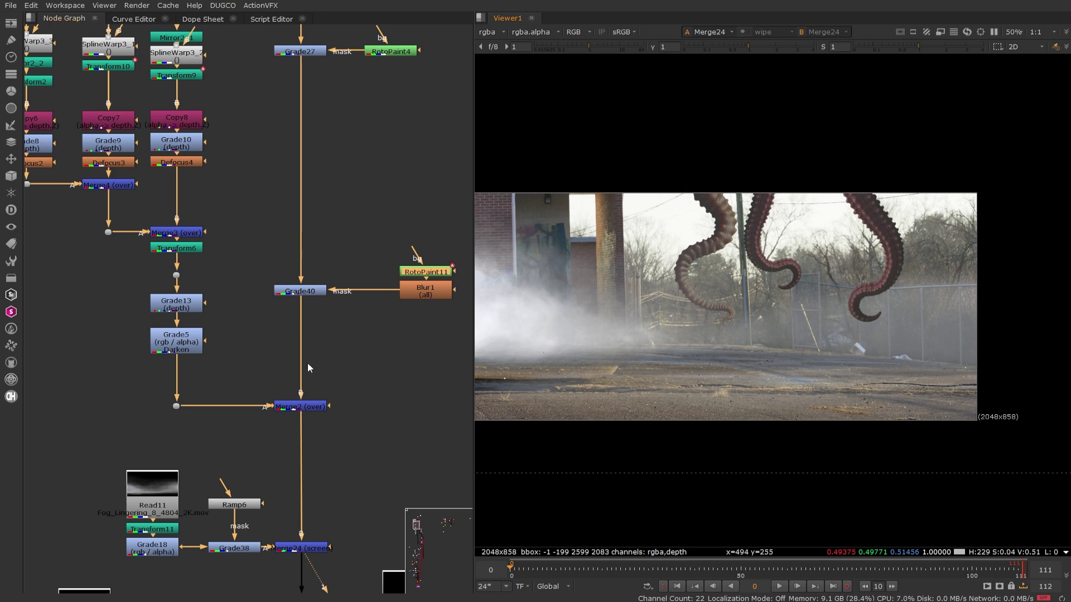
Step: Enable Grade19, the fog grade masked by Read10 and Ramp2, view its output, and toggle it to compare
{"action": "left_click", "coordinate": [305, 407]}
{"action": "middle_click_drag", "start_coordinate": [346, 467], "coordinate": [385, 203]}
{"action": "left_click", "coordinate": [342, 350]}
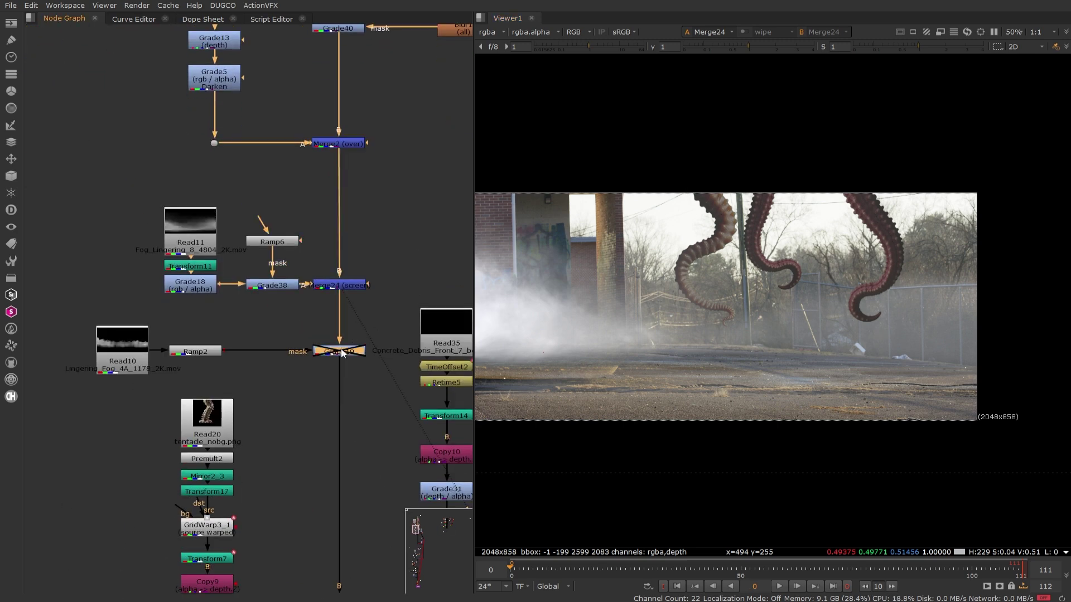
{"action": "key", "text": "d"}
{"action": "key", "text": "1"}
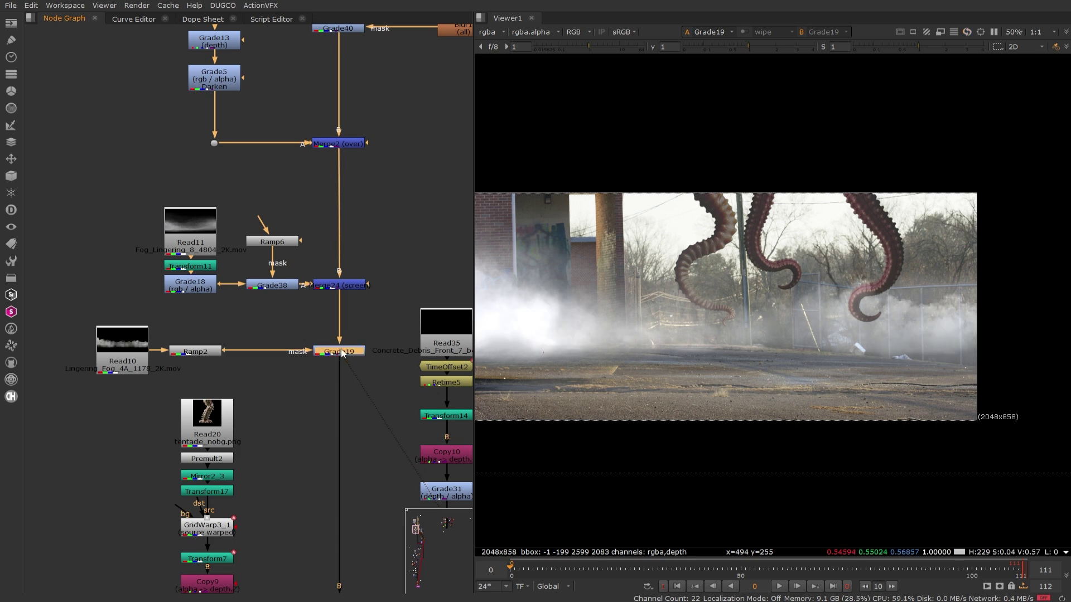
{"action": "key", "text": "d"}
{"action": "key", "text": "d"}
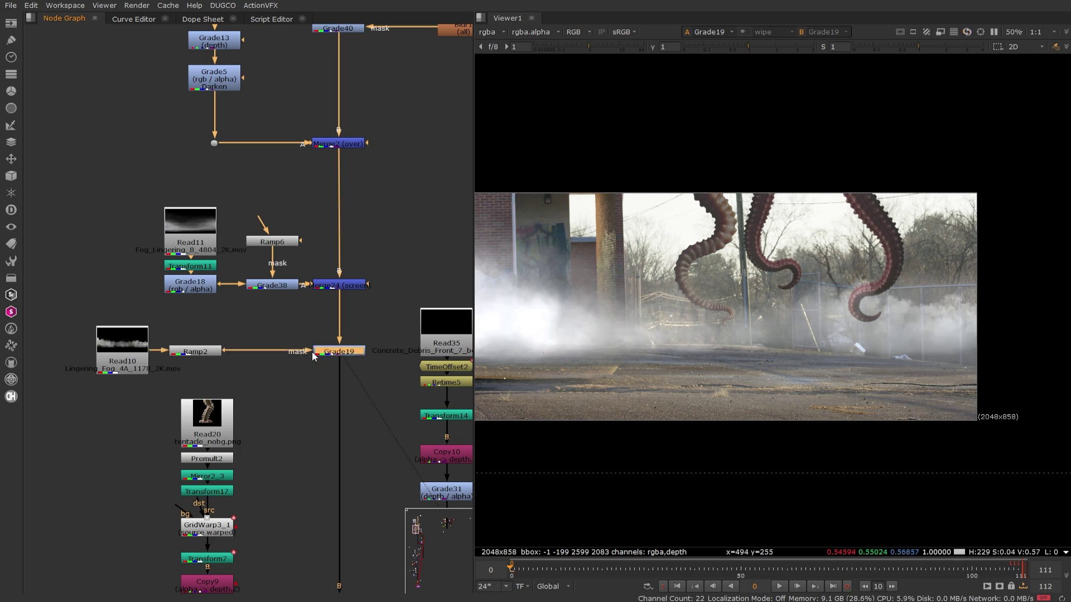
{"action": "middle_click_drag", "start_coordinate": [754, 337], "coordinate": [812, 320]}
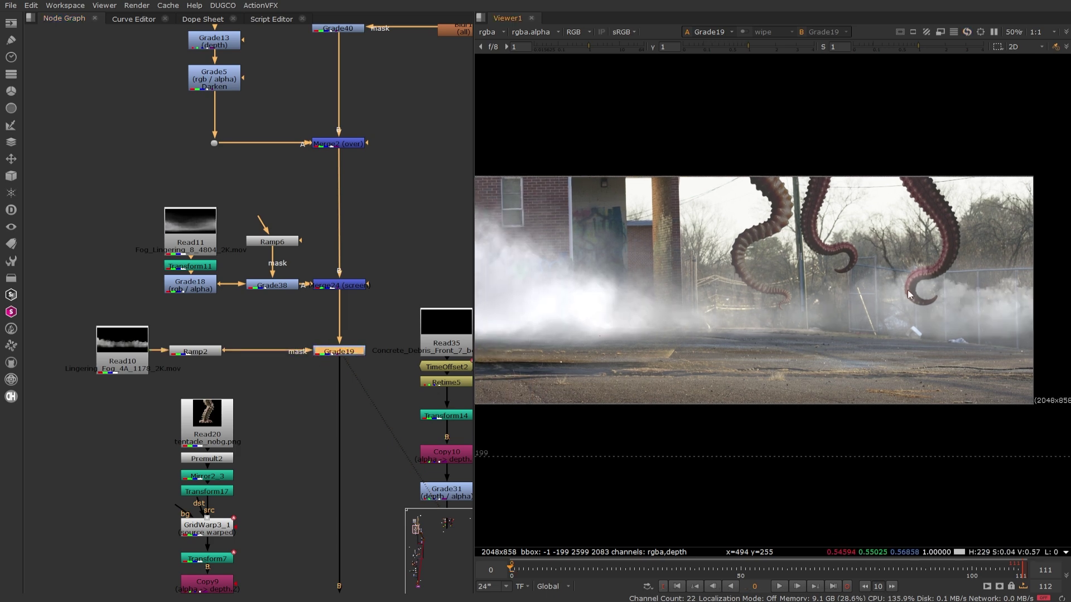
Step: Toggle Ramp2 off and on to compare the fog mask, and stack Read10 directly above Ramp2
{"action": "left_click", "coordinate": [203, 353]}
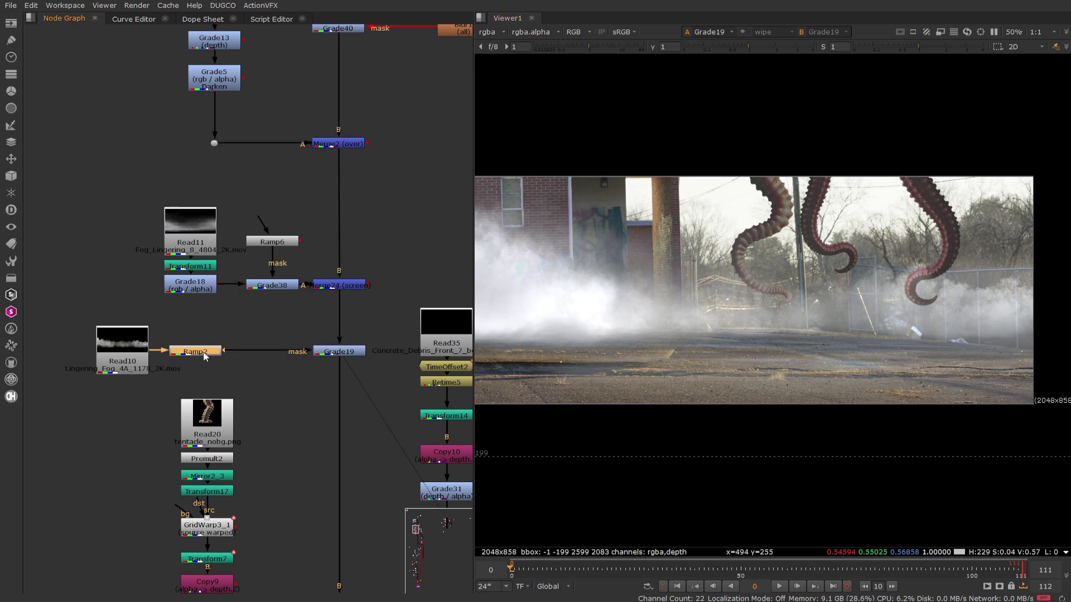
{"action": "key", "text": "d"}
{"action": "key", "text": "d"}
{"action": "middle_click_drag", "start_coordinate": [260, 377], "coordinate": [349, 360]}
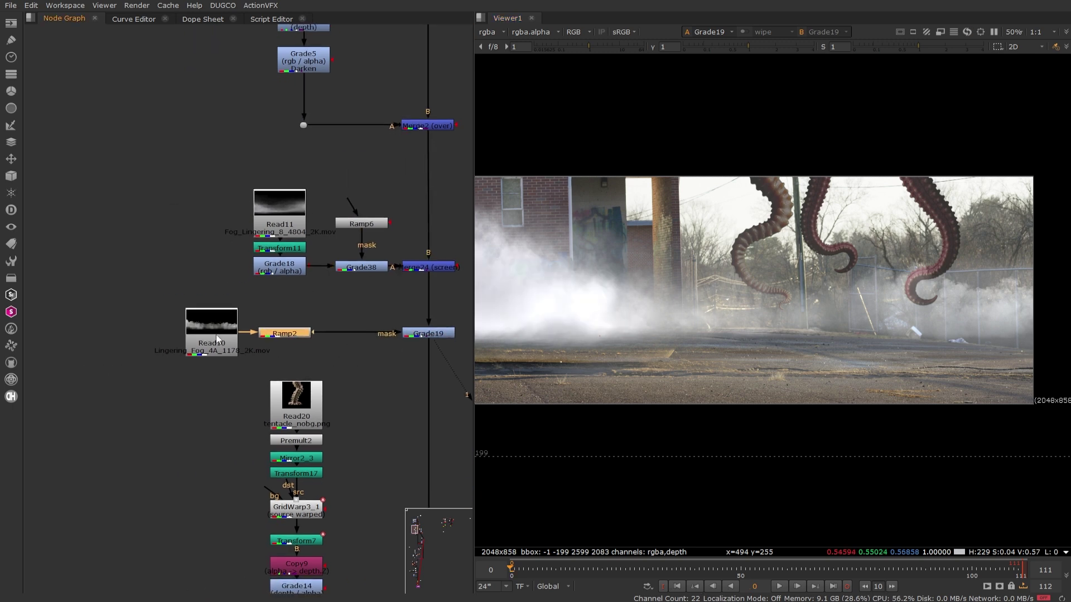
{"action": "left_click_drag", "start_coordinate": [223, 343], "coordinate": [202, 306]}
{"action": "left_click_drag", "start_coordinate": [282, 336], "coordinate": [189, 334]}
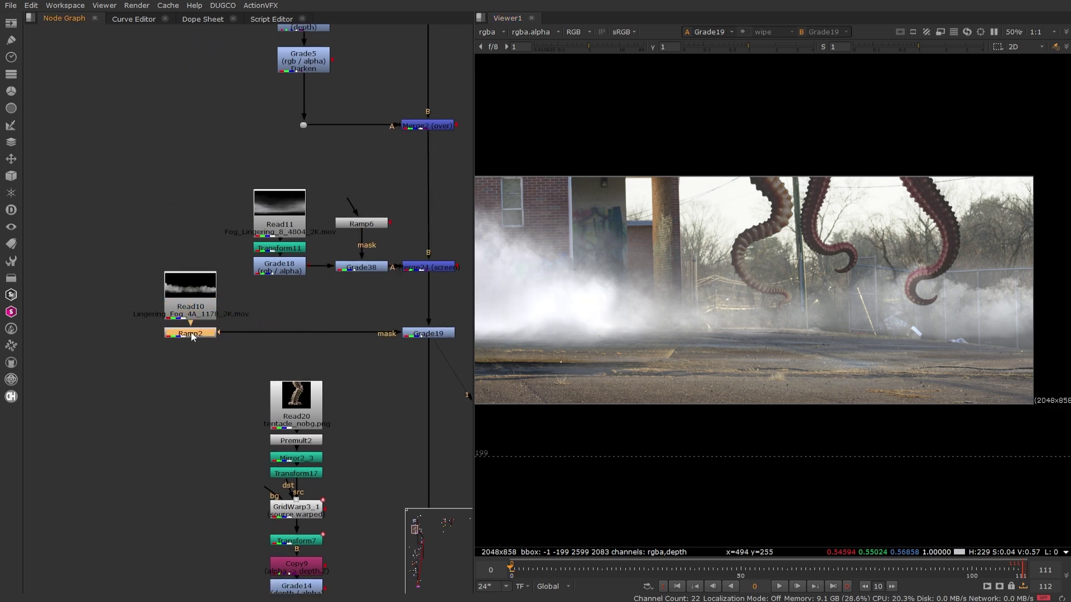
Step: Set Ramp2's point 0 to about 1162, 448 and point 1 to about 468, 482, and change its ramp type
{"action": "double_click", "coordinate": [190, 335]}
{"action": "middle_click_drag", "start_coordinate": [604, 322], "coordinate": [737, 322]}
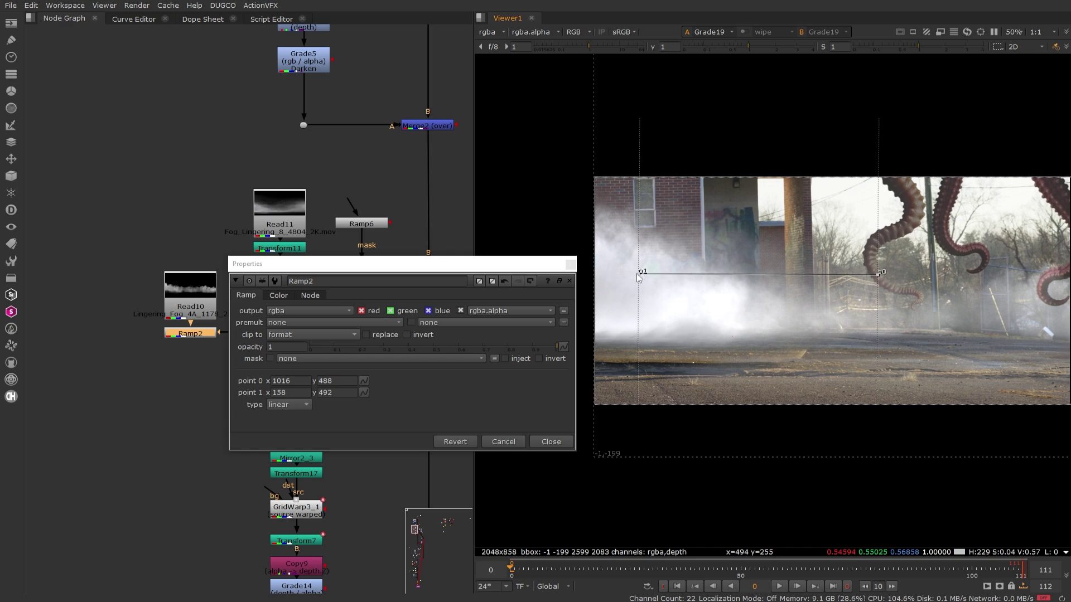
{"action": "left_click_drag", "start_coordinate": [639, 273], "coordinate": [590, 273]}
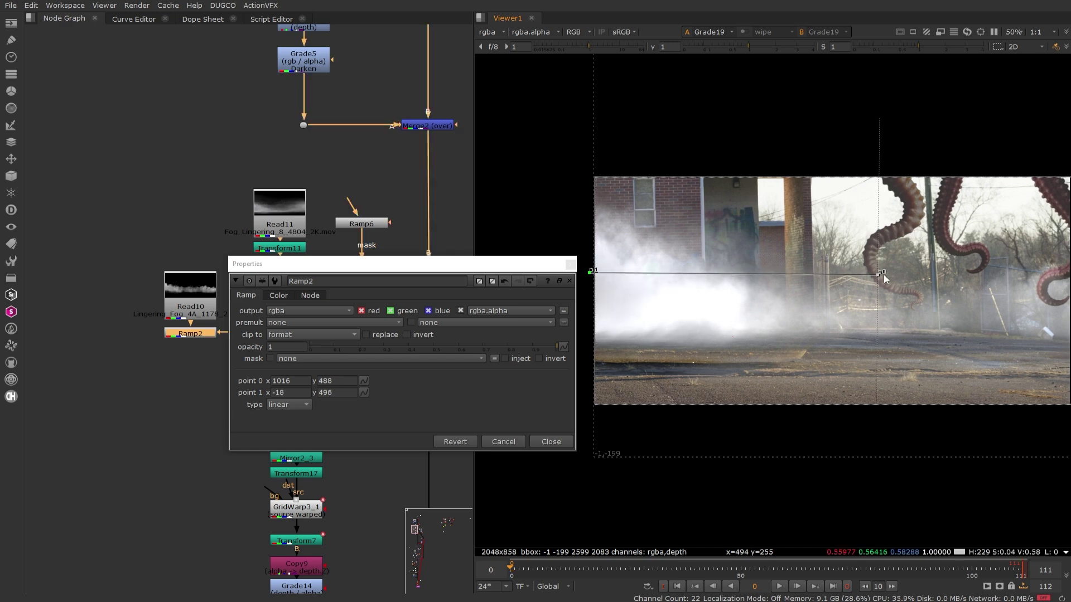
{"action": "left_click_drag", "start_coordinate": [878, 275], "coordinate": [918, 285]}
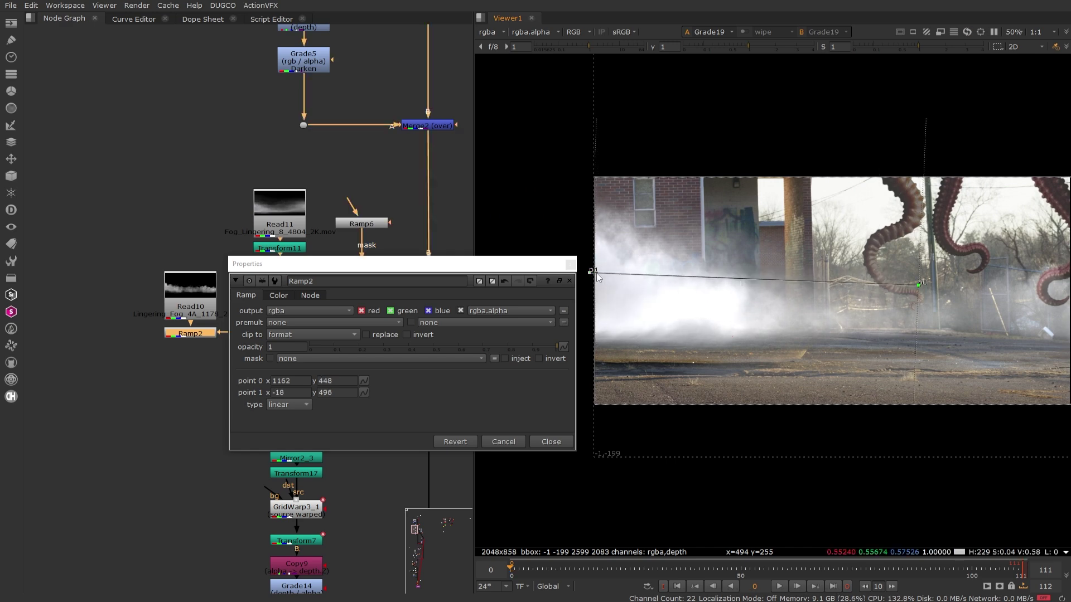
{"action": "left_click_drag", "start_coordinate": [591, 274], "coordinate": [726, 279]}
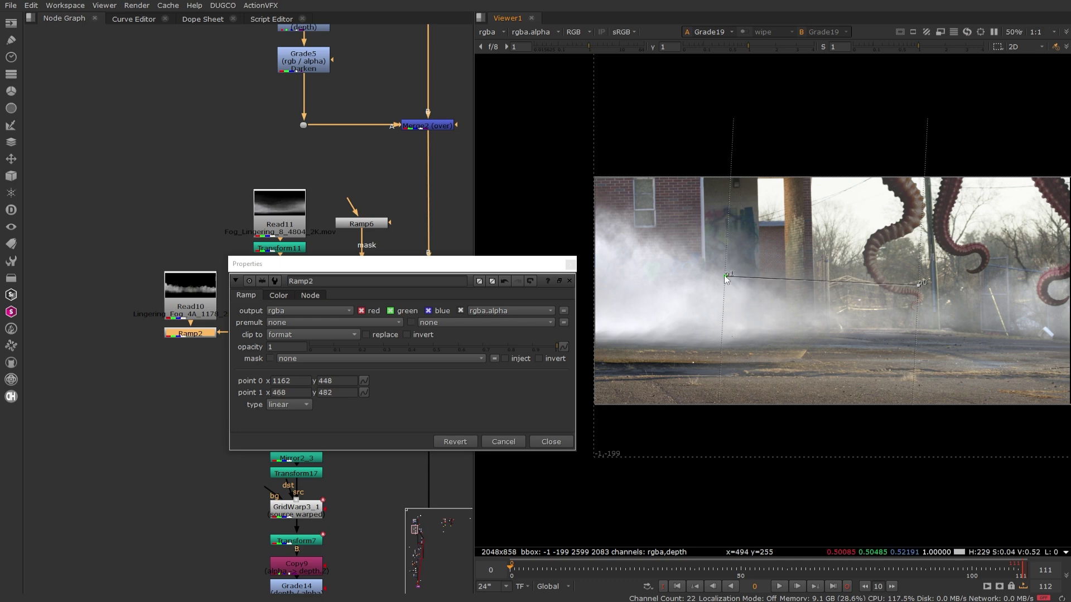
{"action": "left_click", "coordinate": [549, 444]}
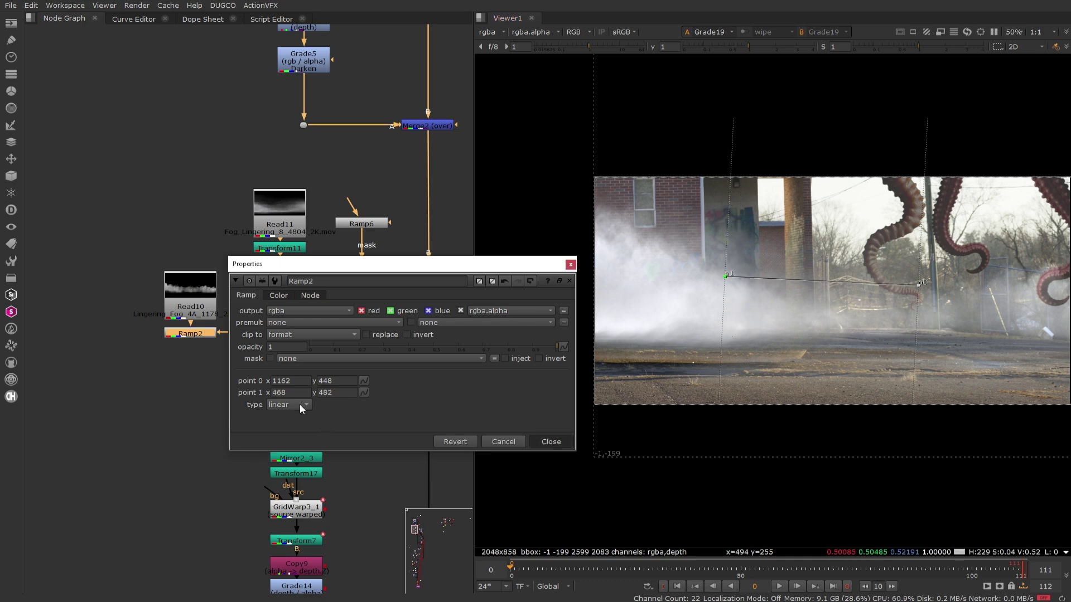
{"action": "left_click", "coordinate": [300, 404]}
{"action": "left_click", "coordinate": [290, 423]}
{"action": "left_click", "coordinate": [556, 444]}
{"action": "scroll", "coordinate": [861, 344], "scroll_direction": "down", "scroll_amount": 2}
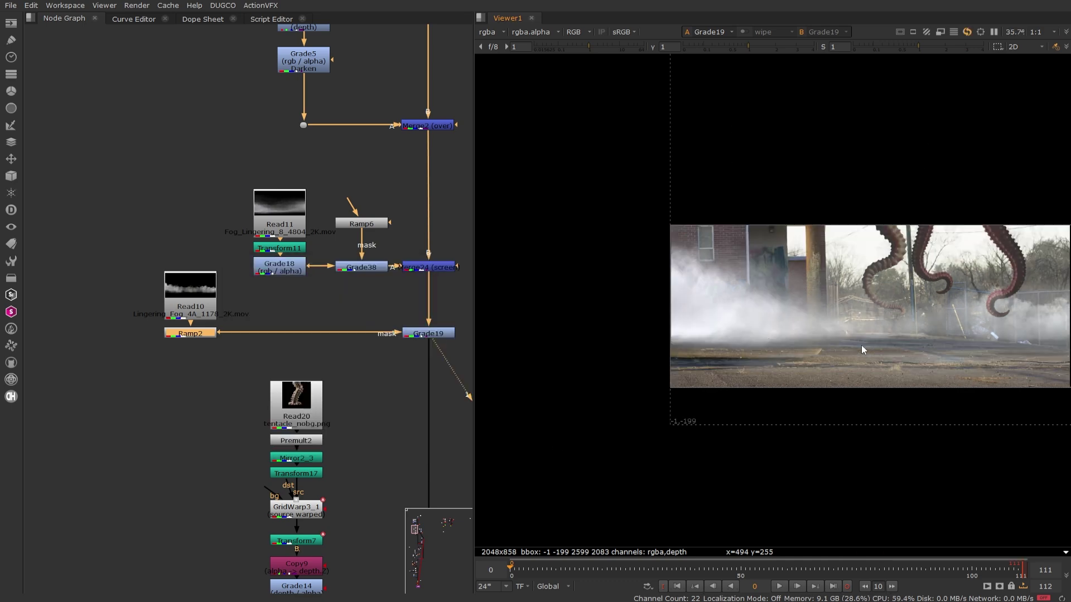
Step: Check the fog in the composite further downstream, viewing the outputs of Merge10 and Merge5 with the car in place
{"action": "middle_click_drag", "start_coordinate": [870, 306], "coordinate": [724, 293]}
{"action": "scroll", "coordinate": [724, 293], "scroll_direction": "up", "scroll_amount": 1}
{"action": "middle_click_drag", "start_coordinate": [420, 422], "coordinate": [276, 255]}
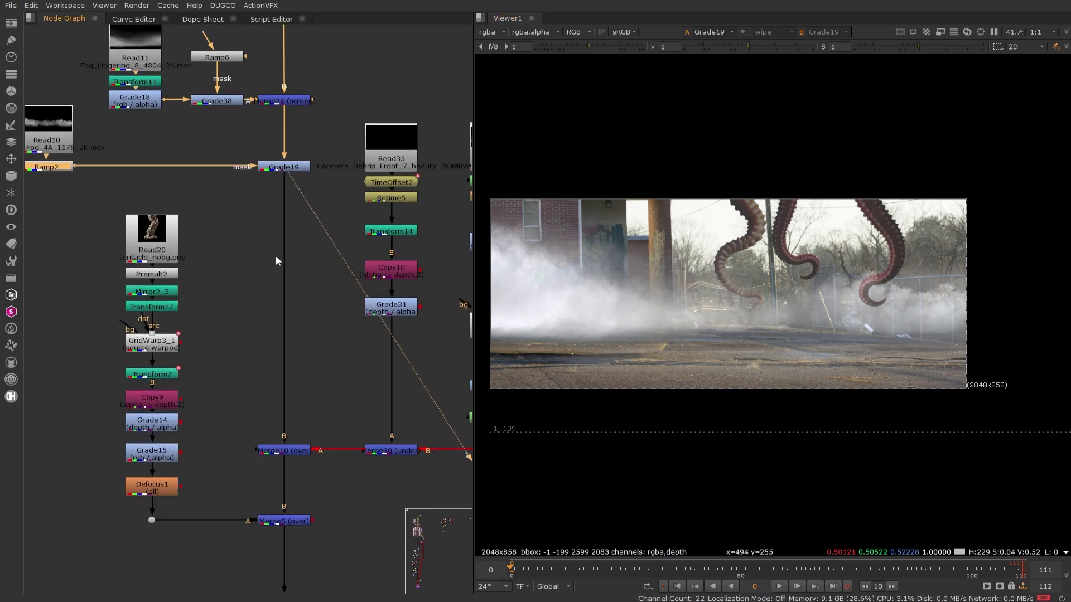
{"action": "left_click", "coordinate": [297, 449]}
{"action": "key", "text": "1"}
{"action": "left_click", "coordinate": [294, 519]}
{"action": "key", "text": "1"}
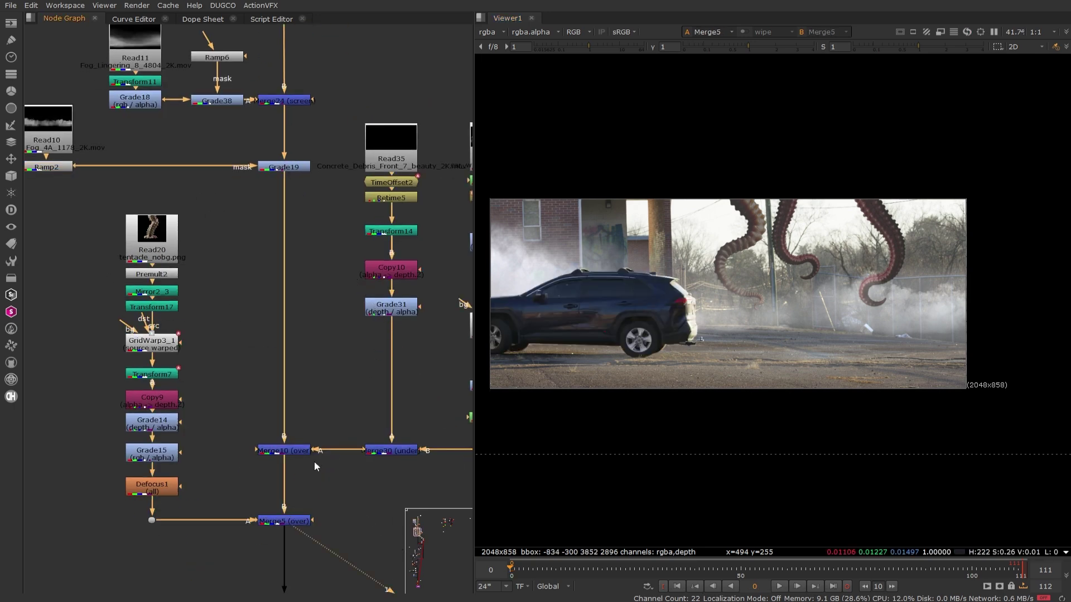
{"action": "scroll", "coordinate": [318, 448], "scroll_direction": "down", "scroll_amount": 4}
{"action": "middle_click_drag", "start_coordinate": [319, 447], "coordinate": [343, 502]}
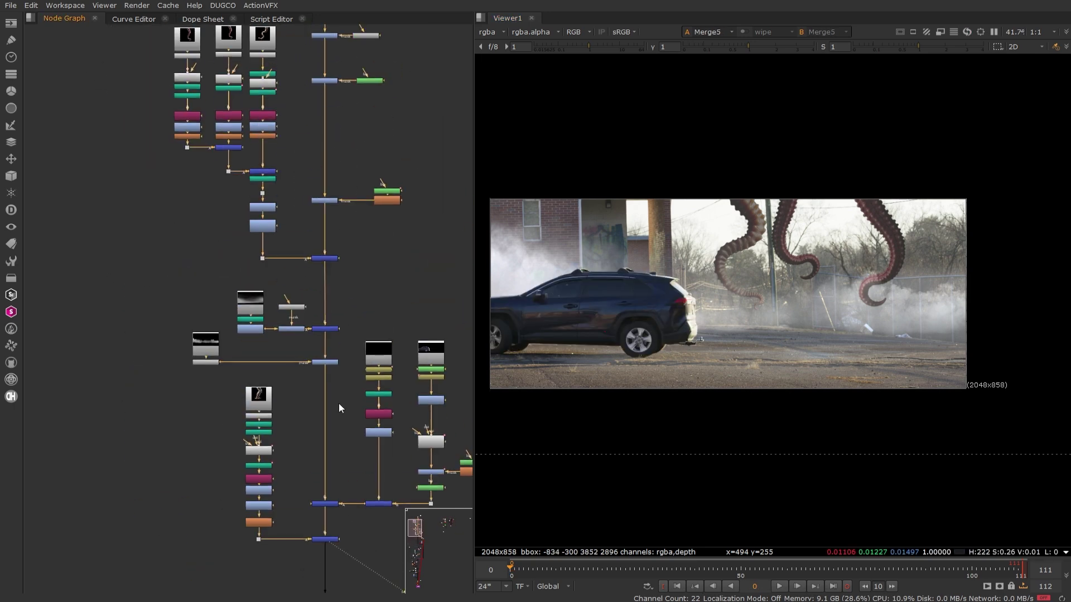
{"action": "scroll", "coordinate": [320, 339], "scroll_direction": "up", "scroll_amount": 3}
{"action": "left_click", "coordinate": [325, 319]}
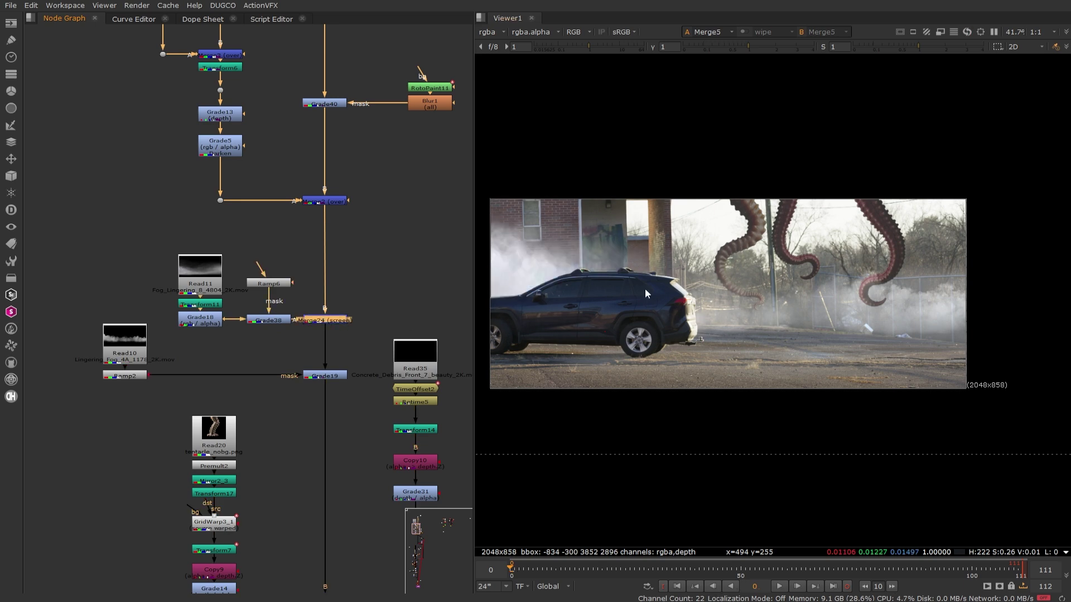
{"action": "middle_click_drag", "start_coordinate": [348, 143], "coordinate": [329, 331]}
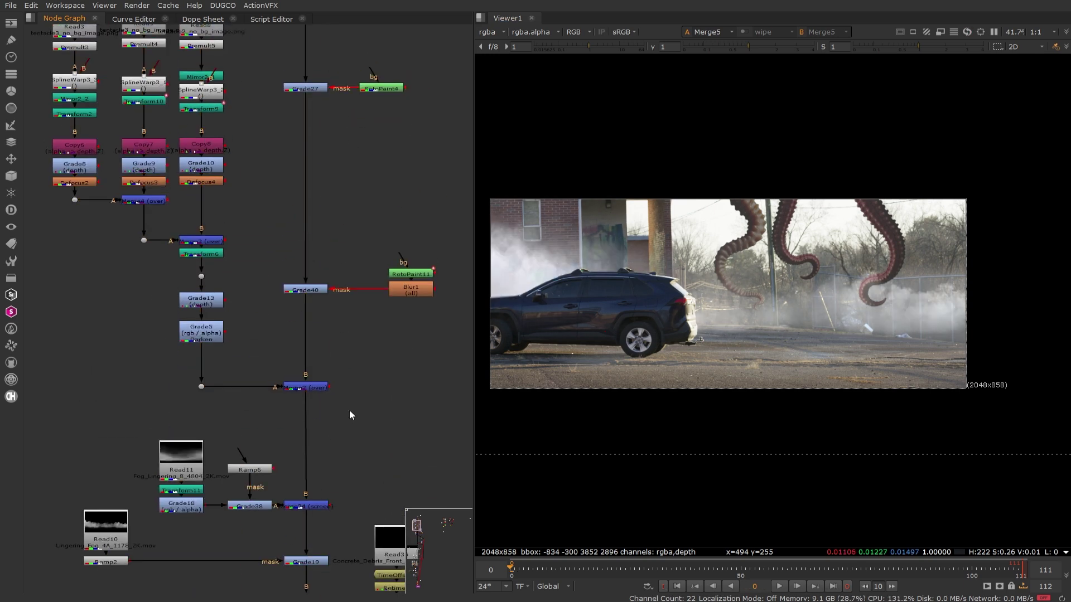
{"action": "scroll", "coordinate": [351, 335], "scroll_direction": "down", "scroll_amount": 2}
{"action": "scroll", "coordinate": [343, 407], "scroll_direction": "up", "scroll_amount": 2}
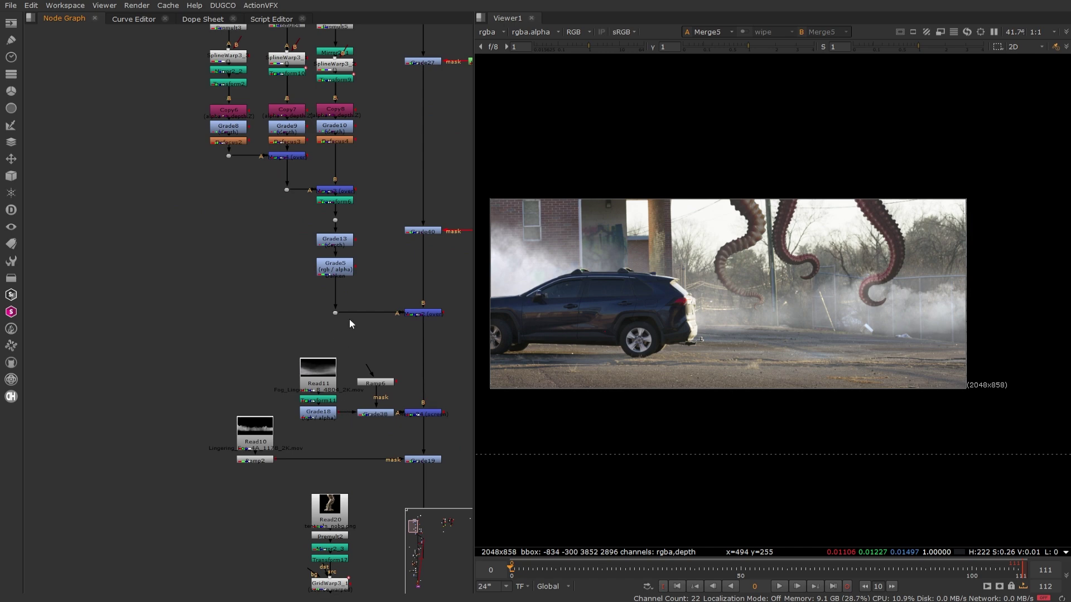
Step: Move Read10 and Ramp2 farther from Grade19 to make room and add a Merge node
{"action": "middle_click_drag", "start_coordinate": [292, 200], "coordinate": [326, 222]}
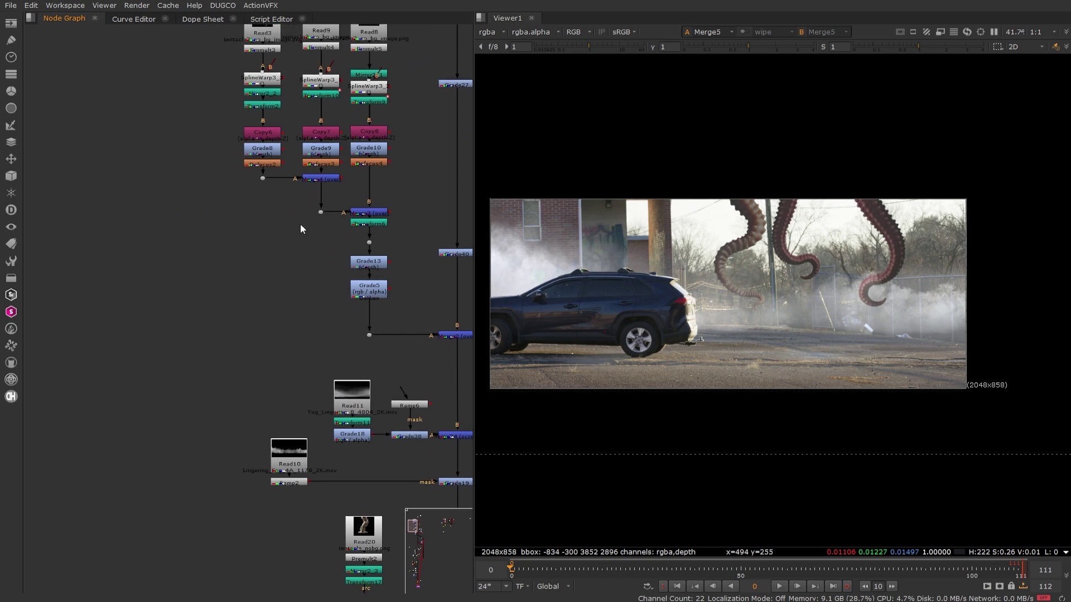
{"action": "left_click_drag", "start_coordinate": [221, 387], "coordinate": [323, 506]}
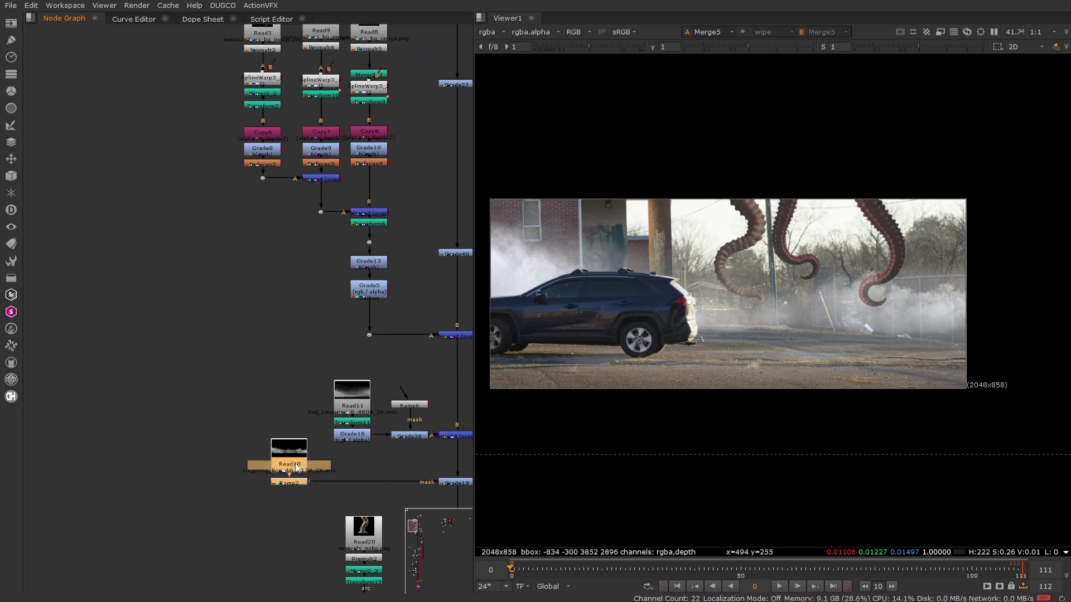
{"action": "left_click_drag", "start_coordinate": [295, 464], "coordinate": [219, 464]}
{"action": "left_click", "coordinate": [307, 455]}
{"action": "key", "text": "m"}
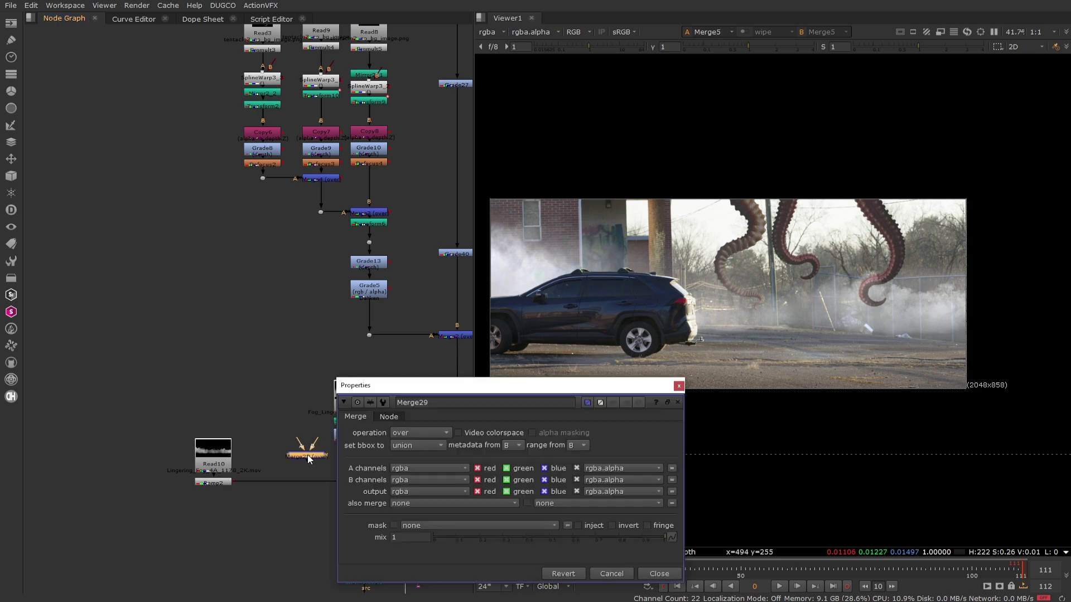
Step: Insert the merge between Ramp2 and Grade19's mask, feed its A input from the tentacle branch below Grade5, and set its operation to stencil
{"action": "left_click_drag", "start_coordinate": [307, 456], "coordinate": [297, 480]}
{"action": "left_click_drag", "start_coordinate": [286, 456], "coordinate": [318, 354]}
{"action": "left_click_drag", "start_coordinate": [295, 478], "coordinate": [368, 338]}
{"action": "left_click_drag", "start_coordinate": [329, 407], "coordinate": [289, 335], "text": "ctrl"}
{"action": "left_click", "coordinate": [420, 432]}
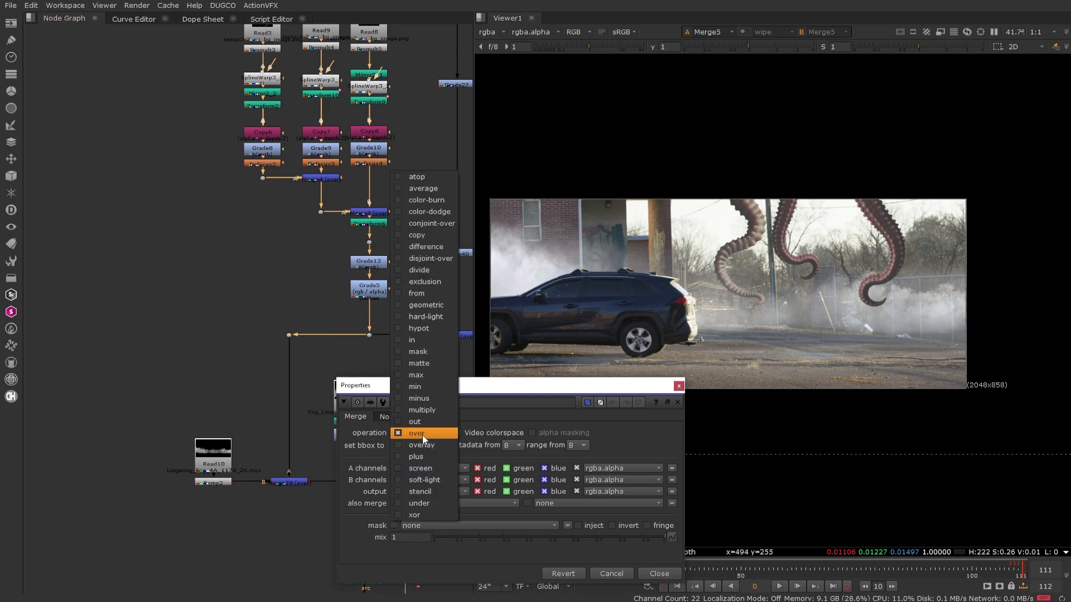
{"action": "left_click", "coordinate": [427, 492]}
{"action": "left_click", "coordinate": [660, 572]}
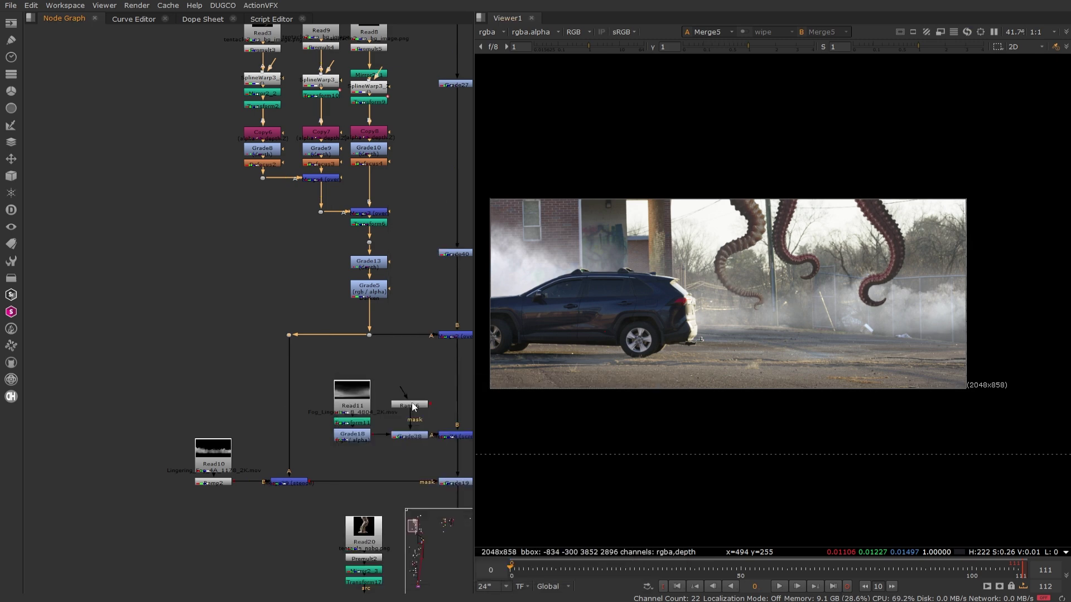
Step: Follow the composite downstream from Grade19 and view the output of Merge18 with the soldier in place
{"action": "middle_click_drag", "start_coordinate": [426, 486], "coordinate": [262, 404]}
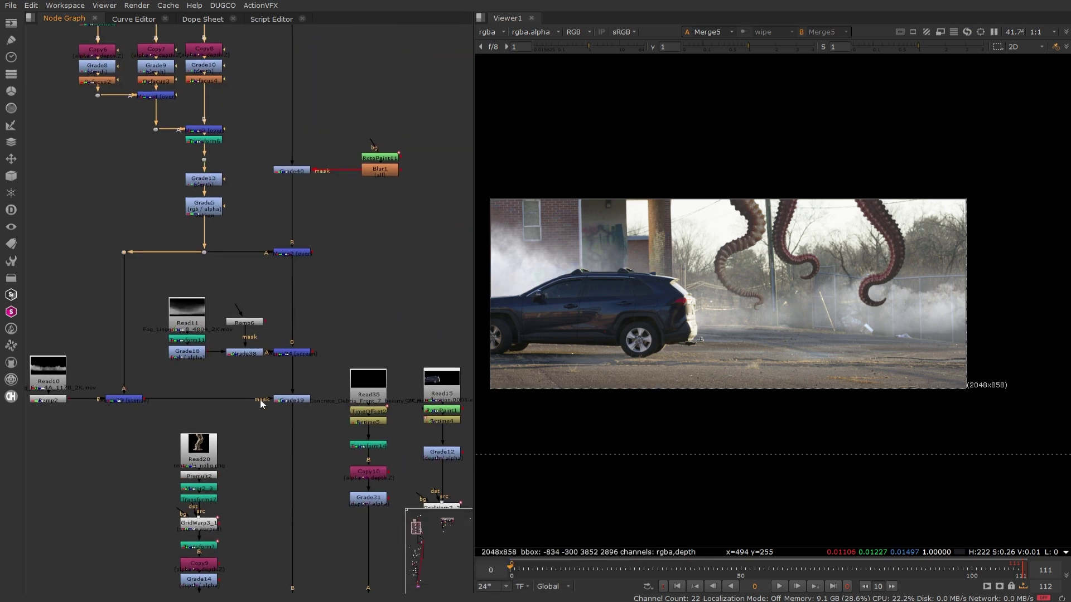
{"action": "left_click", "coordinate": [292, 399]}
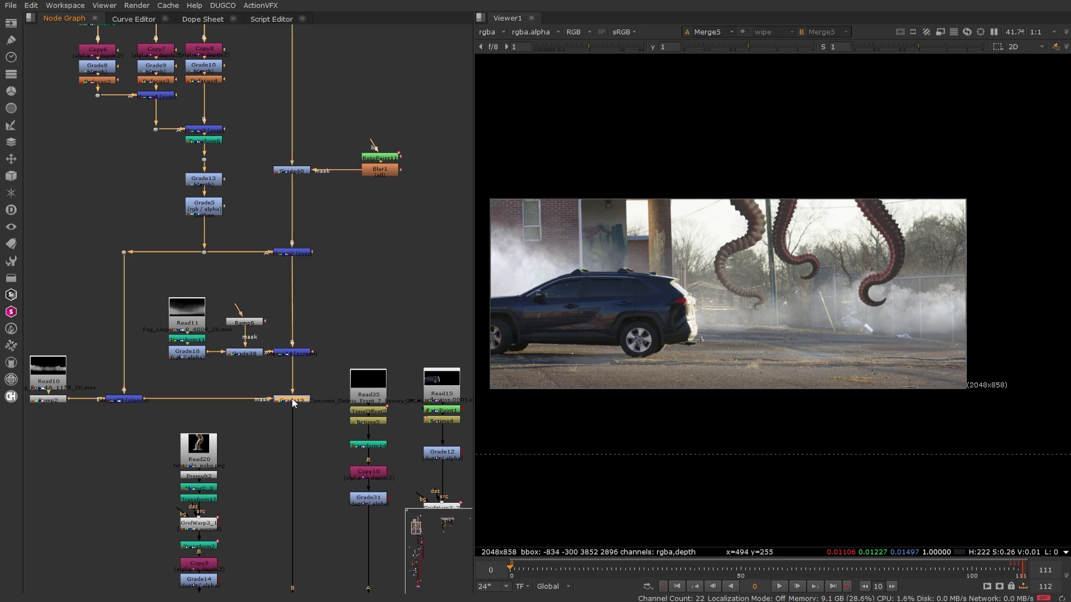
{"action": "scroll", "coordinate": [292, 399], "scroll_direction": "down", "scroll_amount": 2}
{"action": "middle_click_drag", "start_coordinate": [305, 555], "coordinate": [356, 208]}
{"action": "scroll", "coordinate": [324, 385], "scroll_direction": "up", "scroll_amount": 2}
{"action": "left_click", "coordinate": [323, 383]}
{"action": "left_click", "coordinate": [322, 444]}
{"action": "scroll", "coordinate": [323, 442], "scroll_direction": "down", "scroll_amount": 2}
{"action": "left_click", "coordinate": [332, 506]}
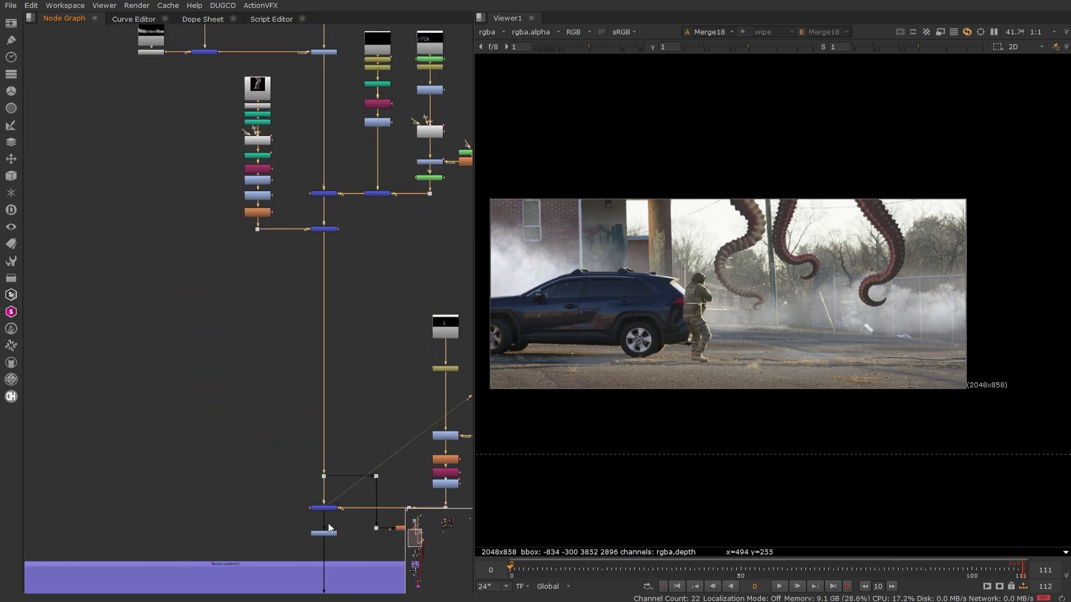
Step: View the output of the saturation node below Merge18 and toggle it off and on to compare
{"action": "left_click", "coordinate": [323, 533]}
{"action": "key", "text": "1"}
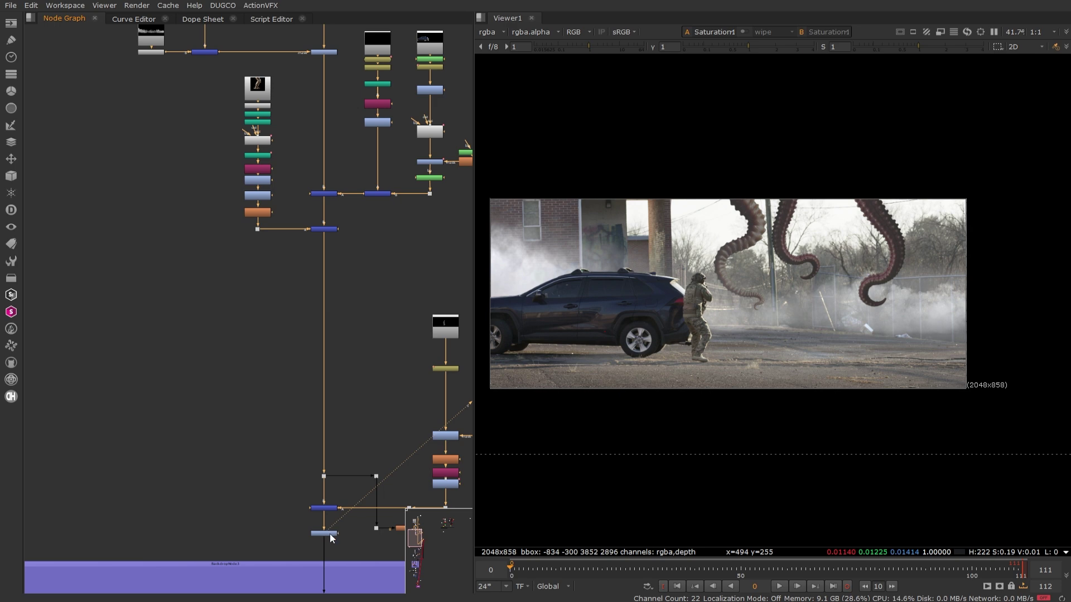
{"action": "key", "text": "d"}
{"action": "key", "text": "d"}
Step: View the outputs of Grade2 and Merge17 at the start of the Fog section
{"action": "scroll", "coordinate": [330, 534], "scroll_direction": "down", "scroll_amount": 3}
{"action": "middle_click_drag", "start_coordinate": [335, 526], "coordinate": [346, 277]}
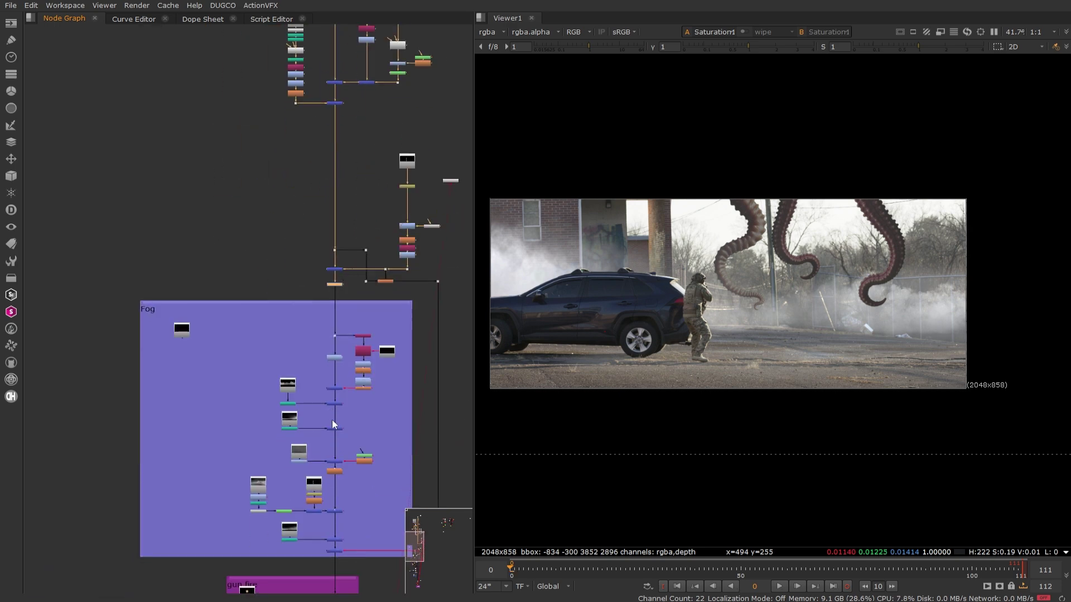
{"action": "scroll", "coordinate": [335, 359], "scroll_direction": "up", "scroll_amount": 4}
{"action": "left_click", "coordinate": [335, 359]}
{"action": "key", "text": "1"}
{"action": "left_click", "coordinate": [345, 418]}
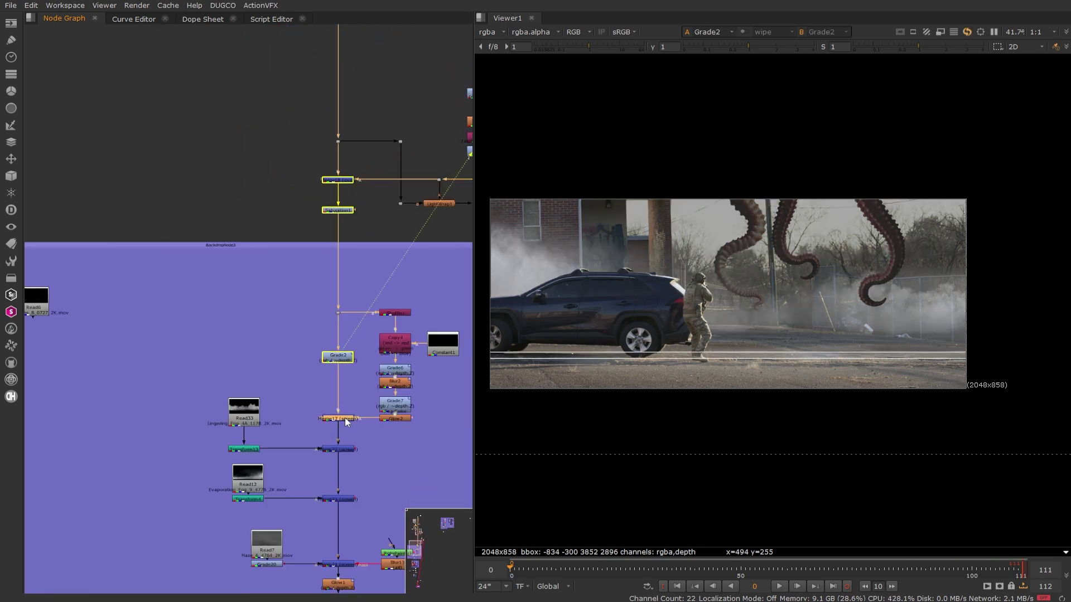
{"action": "key", "text": "1"}
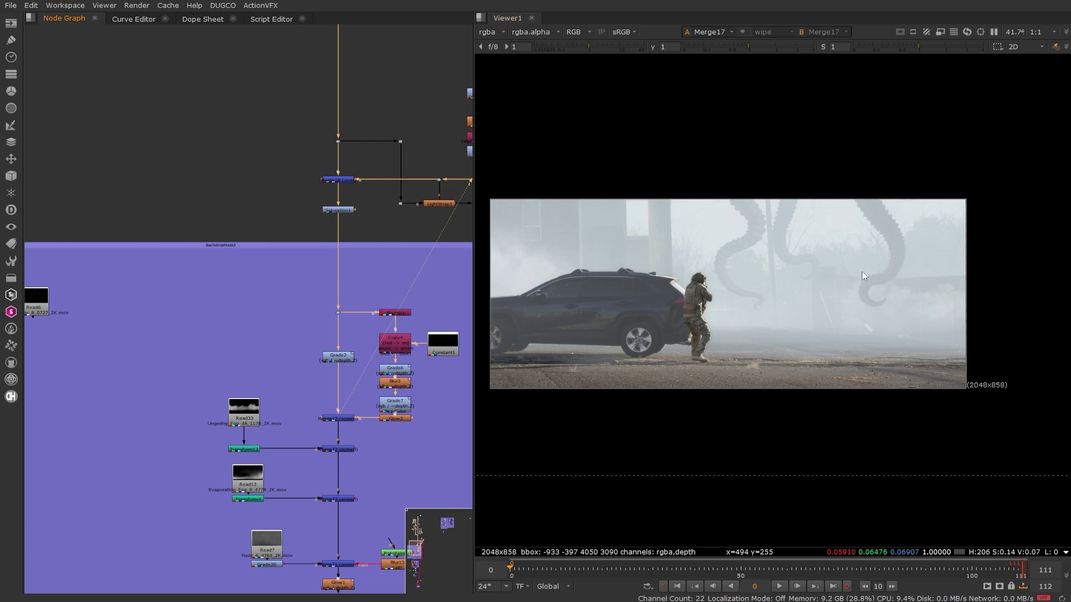
Step: Go back to the tentacle branch in the node graph and examine the fogged tentacles up close
{"action": "middle_click_drag", "start_coordinate": [385, 234], "coordinate": [373, 362]}
{"action": "middle_click_drag", "start_coordinate": [348, 86], "coordinate": [319, 363]}
{"action": "middle_click_drag", "start_coordinate": [321, 144], "coordinate": [302, 411]}
{"action": "middle_click_drag", "start_coordinate": [313, 69], "coordinate": [374, 357]}
{"action": "middle_click_drag", "start_coordinate": [389, 282], "coordinate": [452, 164]}
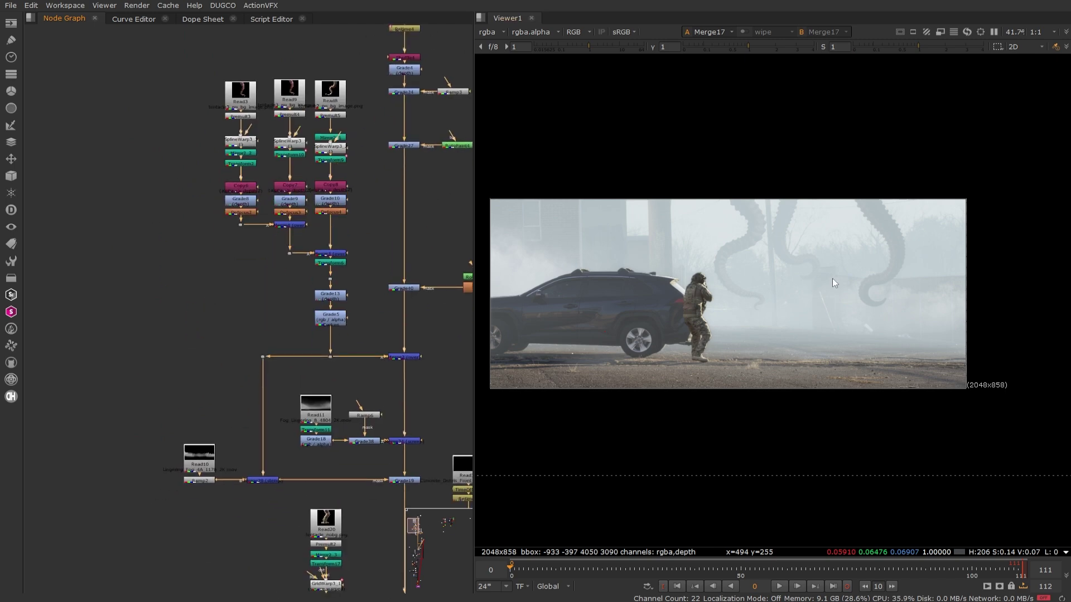
{"action": "scroll", "coordinate": [892, 297], "scroll_direction": "up", "scroll_amount": 5}
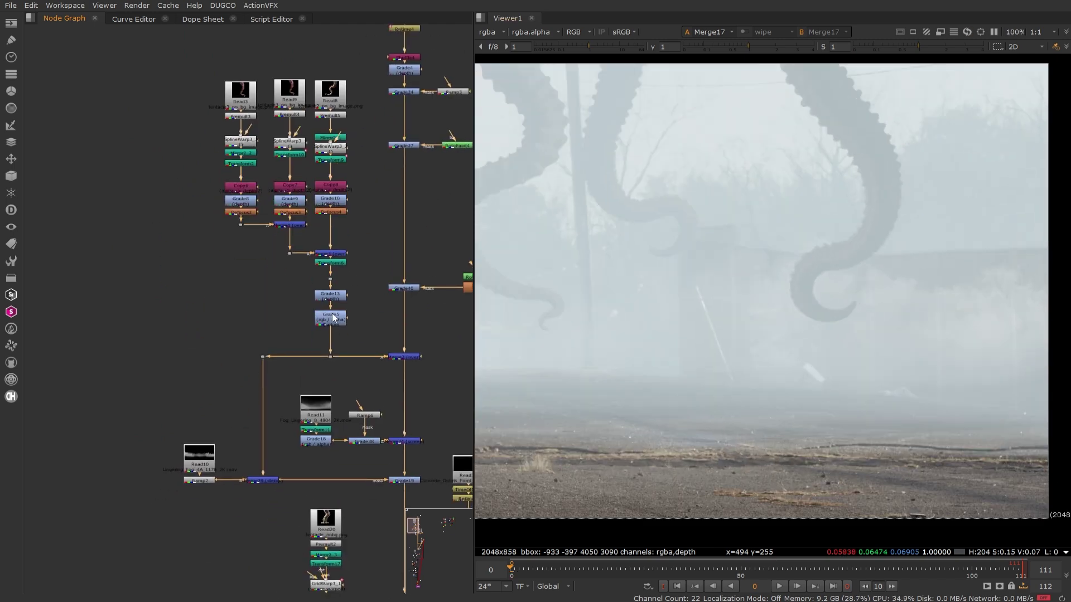
{"action": "scroll", "coordinate": [705, 351], "scroll_direction": "down", "scroll_amount": 5}
{"action": "middle_click_drag", "start_coordinate": [617, 375], "coordinate": [709, 312]}
Step: Return to the Fog section and view the output of Merge23, where the Read12 fog is added
{"action": "middle_click_drag", "start_coordinate": [308, 324], "coordinate": [329, 62]}
{"action": "middle_click_drag", "start_coordinate": [390, 385], "coordinate": [299, 96]}
{"action": "middle_click_drag", "start_coordinate": [338, 384], "coordinate": [344, 35]}
{"action": "middle_click_drag", "start_coordinate": [347, 498], "coordinate": [345, 383]}
{"action": "left_click", "coordinate": [337, 325]}
{"action": "key", "text": "1"}
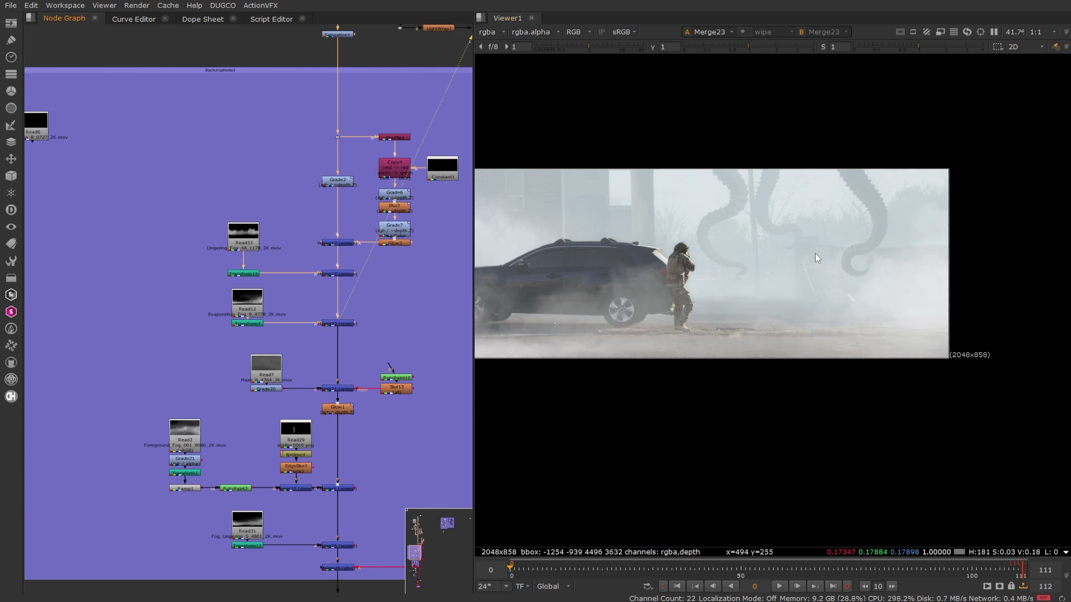
Step: Examine the Read7 haze layer by viewing Merge21, Grade20 alone, and Merge21 again
{"action": "middle_click_drag", "start_coordinate": [723, 261], "coordinate": [767, 268]}
{"action": "middle_click_drag", "start_coordinate": [387, 356], "coordinate": [343, 267]}
{"action": "left_click", "coordinate": [293, 298]}
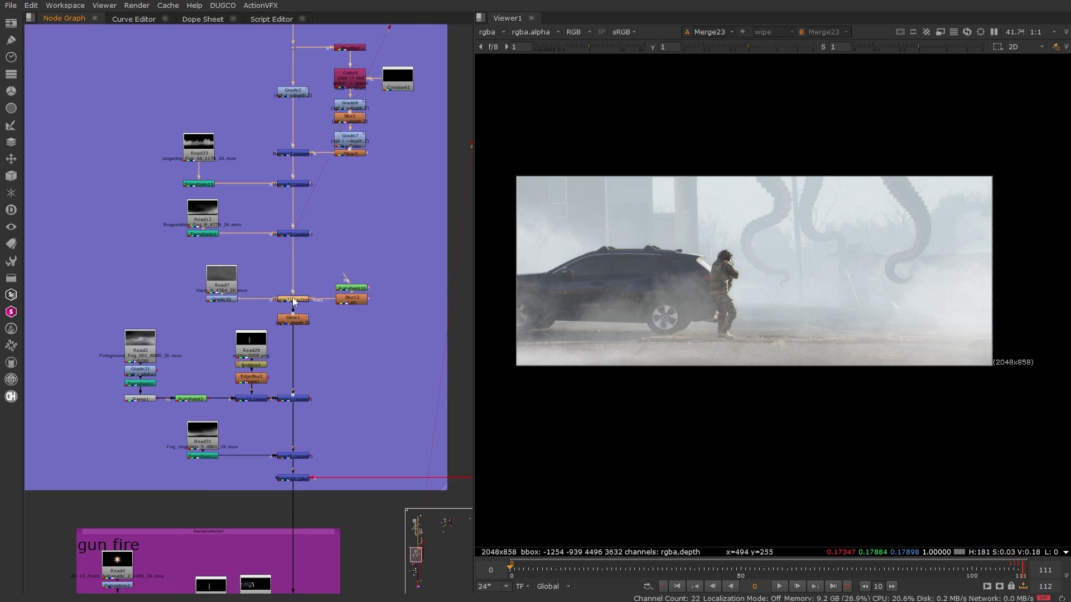
{"action": "key", "text": "1"}
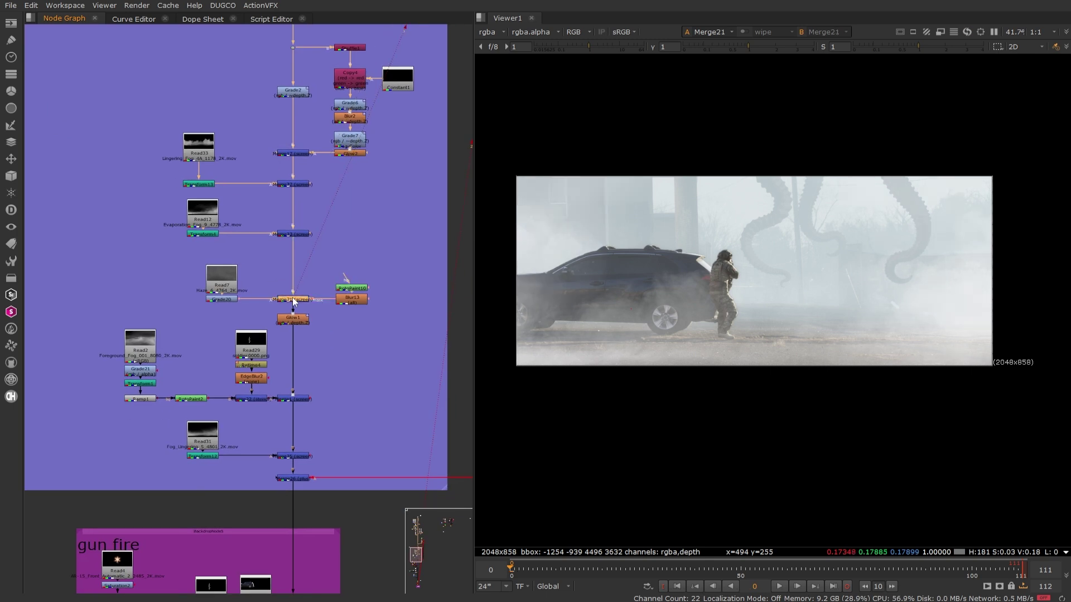
{"action": "scroll", "coordinate": [304, 297], "scroll_direction": "up", "scroll_amount": 2}
{"action": "left_click", "coordinate": [417, 357]}
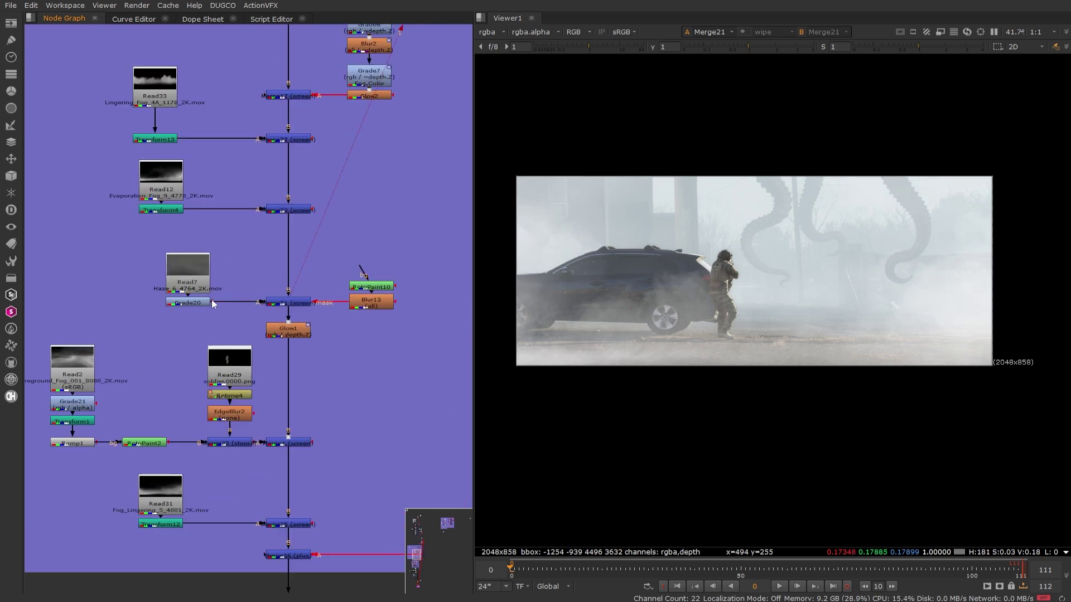
{"action": "key", "text": "1"}
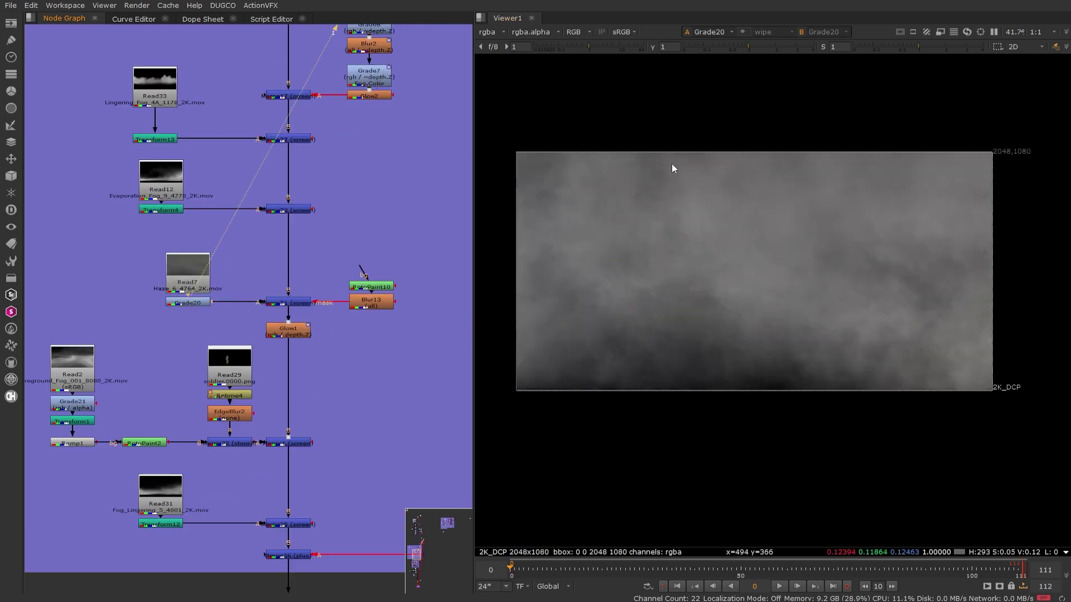
{"action": "left_click", "coordinate": [290, 304]}
{"action": "key", "text": "1"}
{"action": "left_click", "coordinate": [291, 301]}
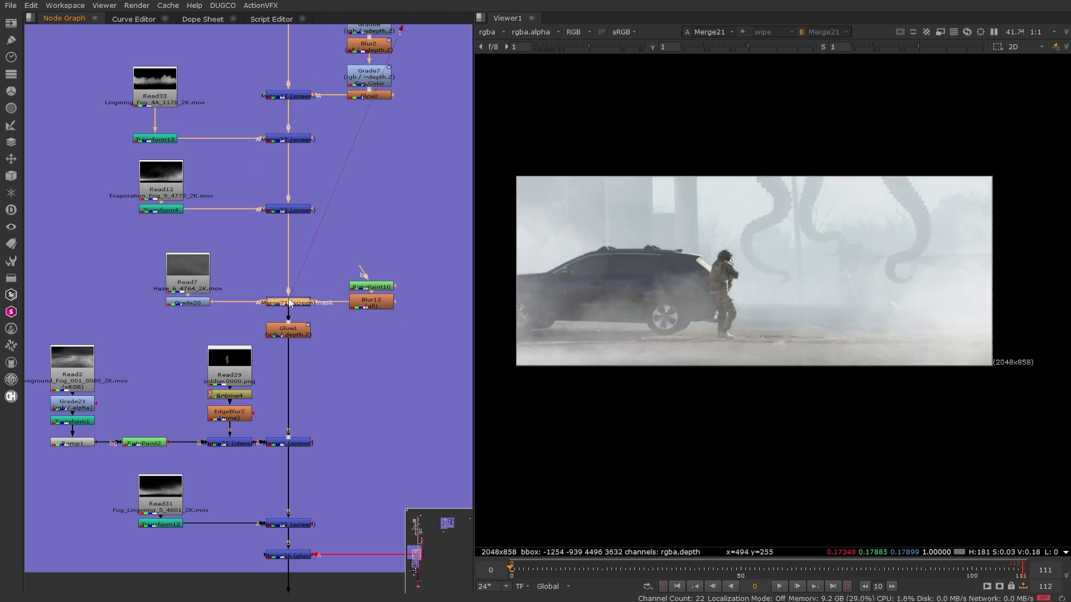
Step: Open RotoPaint10, the haze mask, and reshape Ellipse1 by lowering its upper point and extending its far side over the tentacles
{"action": "left_click", "coordinate": [374, 288]}
{"action": "double_click", "coordinate": [374, 288]}
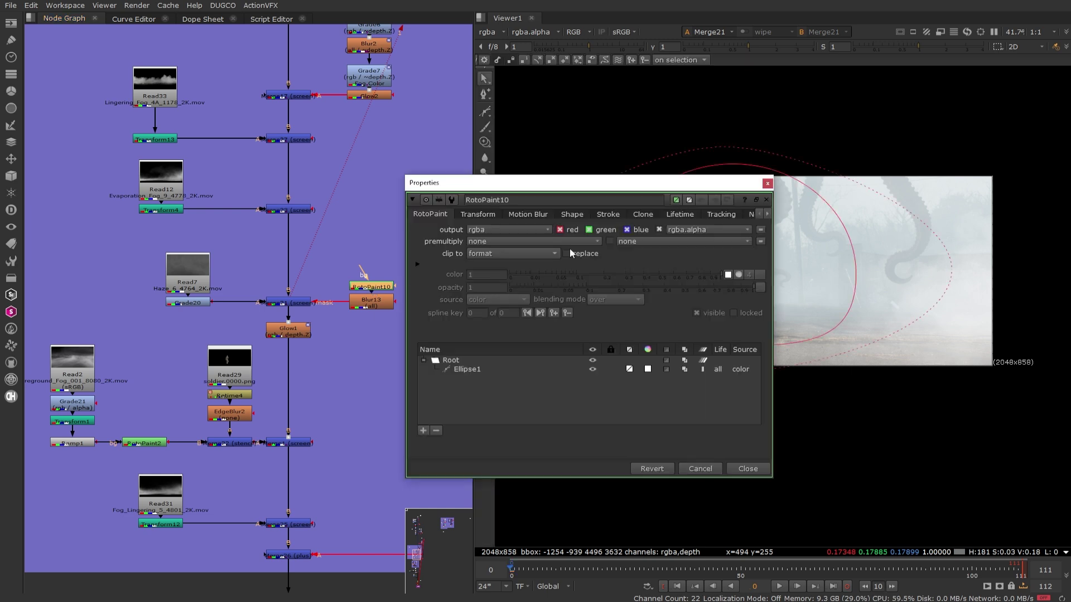
{"action": "left_click_drag", "start_coordinate": [669, 184], "coordinate": [329, 146]}
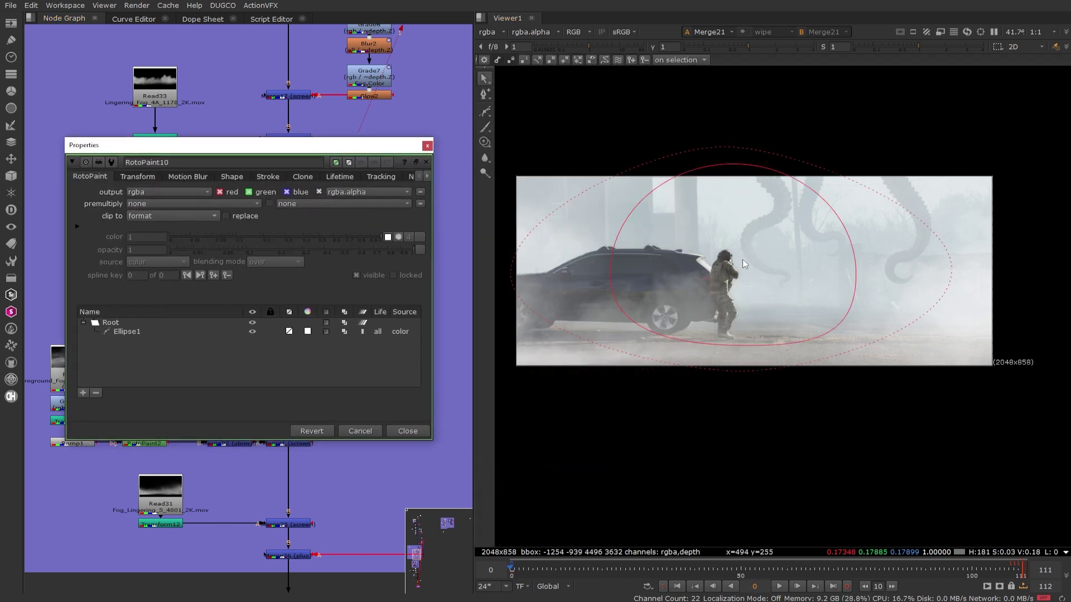
{"action": "left_click", "coordinate": [607, 269]}
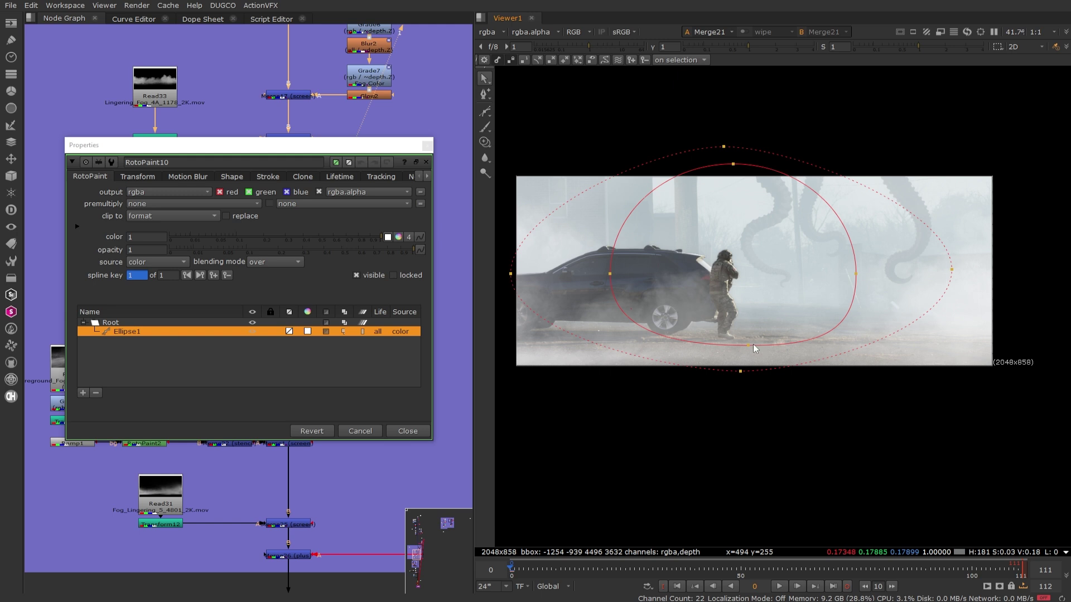
{"action": "left_click_drag", "start_coordinate": [751, 344], "coordinate": [766, 340]}
{"action": "left_click_drag", "start_coordinate": [732, 164], "coordinate": [758, 185]}
{"action": "left_click_drag", "start_coordinate": [859, 273], "coordinate": [874, 295]}
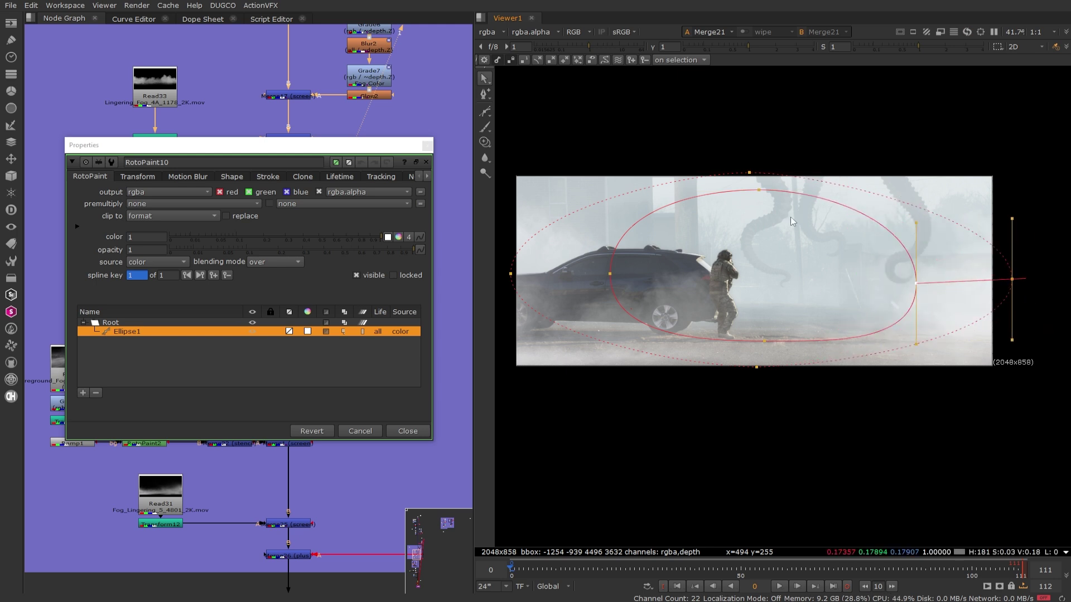
Step: Pull Ellipse1's car-side point in toward the soldier and stretch its feather back to the frame edge
{"action": "left_click_drag", "start_coordinate": [610, 273], "coordinate": [682, 279]}
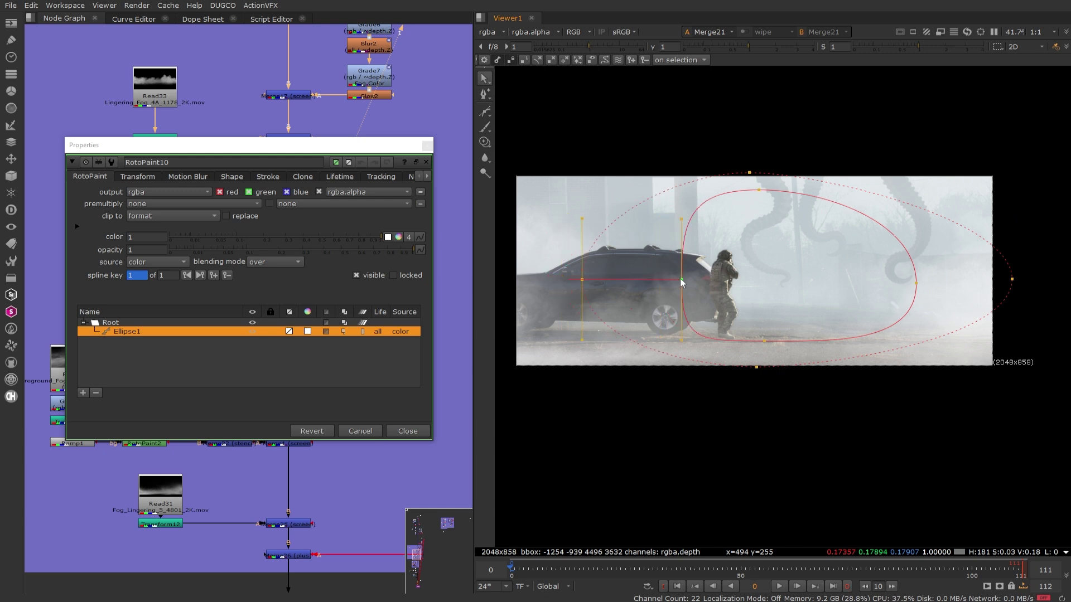
{"action": "left_click_drag", "start_coordinate": [581, 280], "coordinate": [514, 280]}
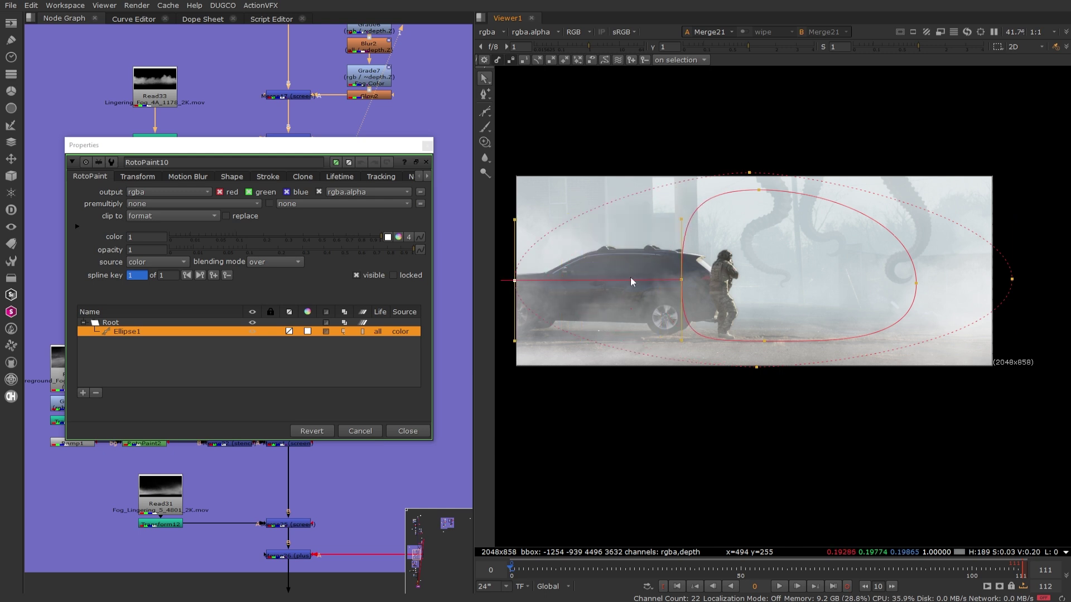
{"action": "left_click", "coordinate": [407, 432]}
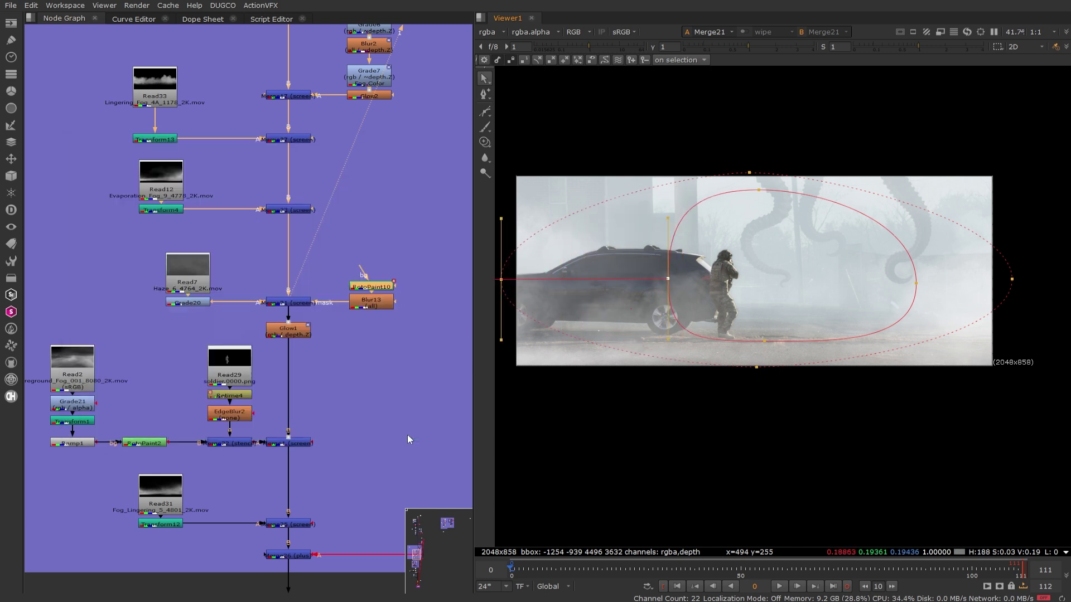
Step: View Merge1 and the Merge22 stencil of the foreground fog, toggling the stencil to compare
{"action": "left_click", "coordinate": [287, 444]}
{"action": "key", "text": "1"}
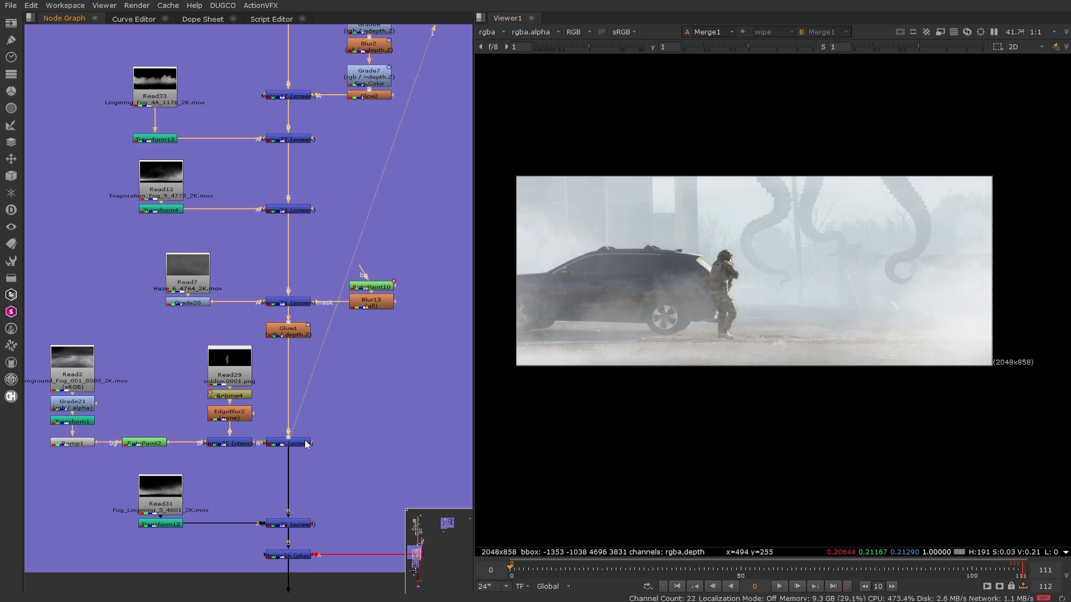
{"action": "left_click", "coordinate": [235, 443]}
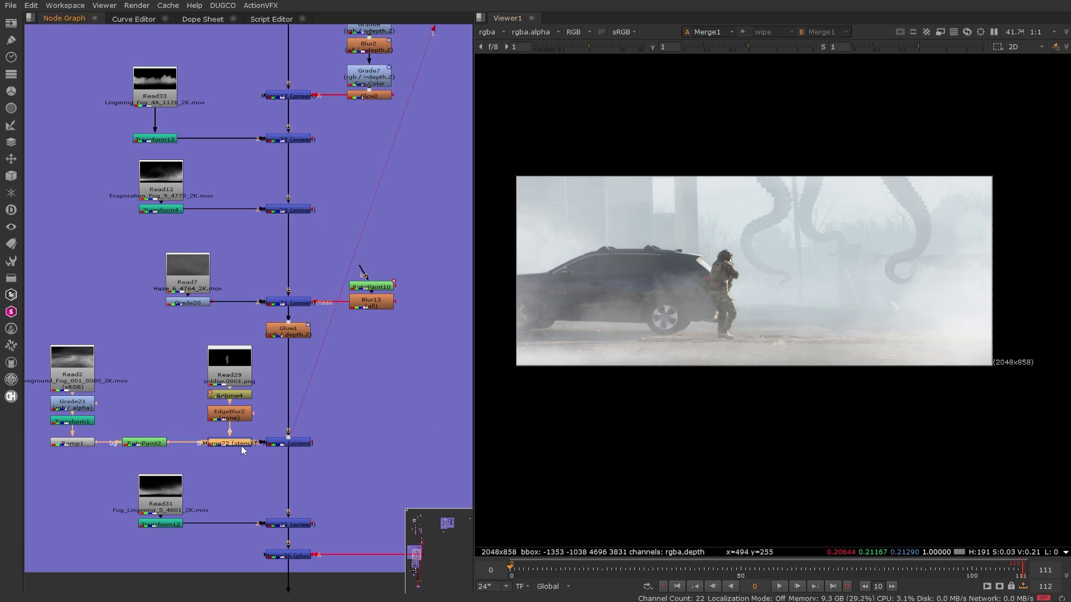
{"action": "key", "text": "1"}
{"action": "key", "text": "d"}
{"action": "key", "text": "d"}
{"action": "key", "text": "d"}
{"action": "key", "text": "d"}
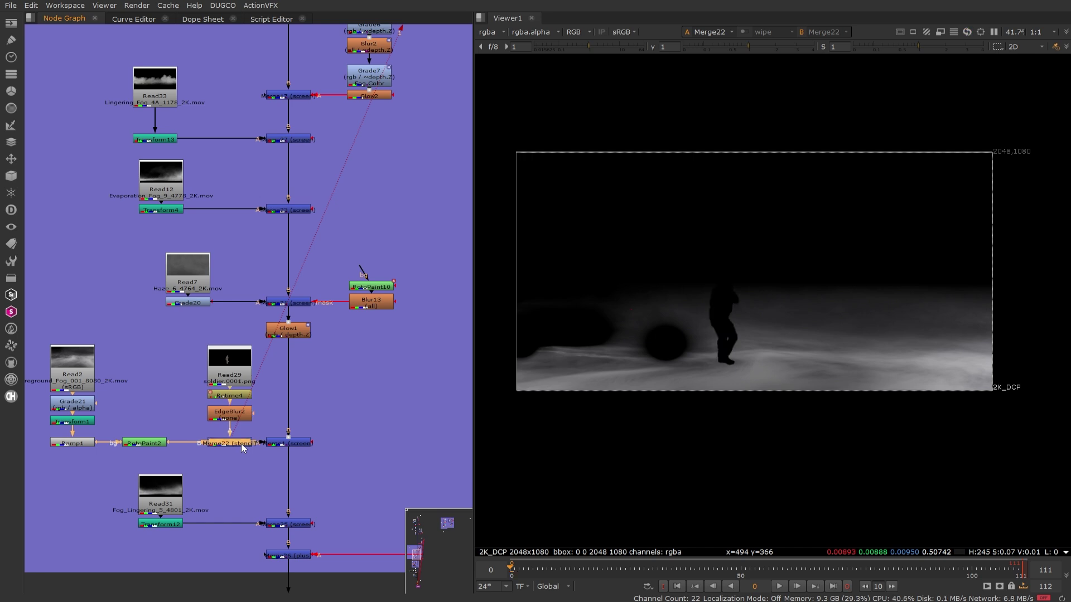
Step: Toggle Merge22 off and on again and check the foreground fog in the Merge1 composite
{"action": "left_click", "coordinate": [286, 443]}
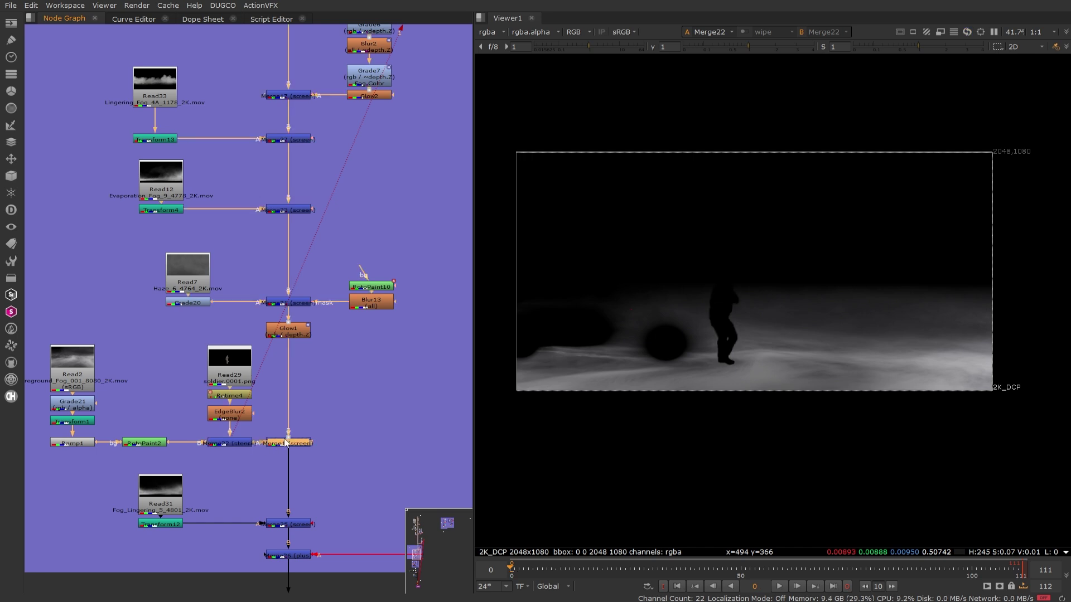
{"action": "left_click", "coordinate": [229, 445]}
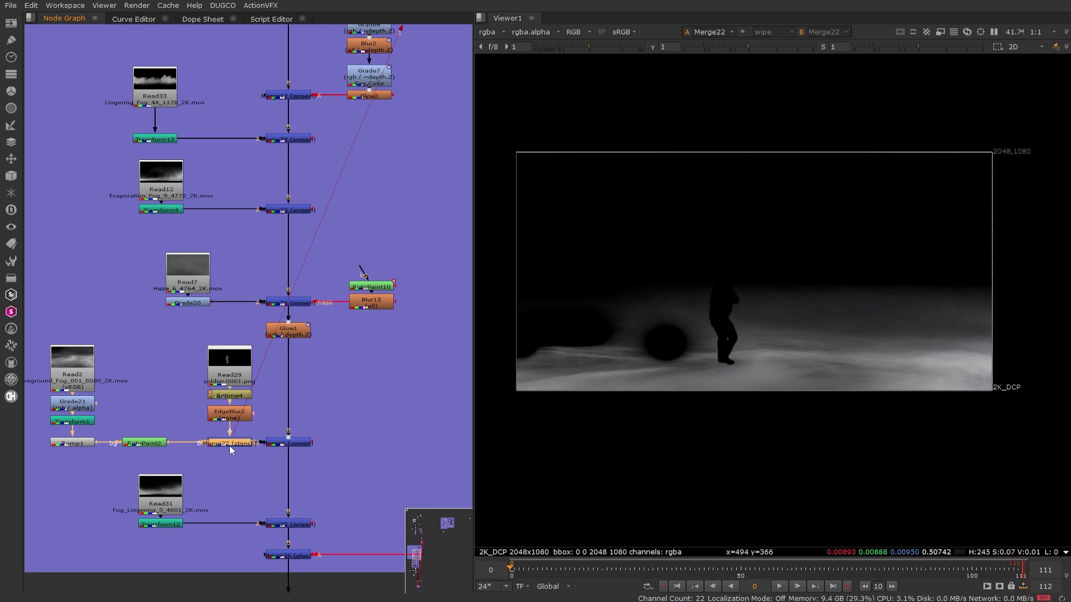
{"action": "key", "text": "d"}
{"action": "key", "text": "d"}
{"action": "left_click", "coordinate": [285, 444]}
{"action": "key", "text": "1"}
{"action": "left_click", "coordinate": [297, 459]}
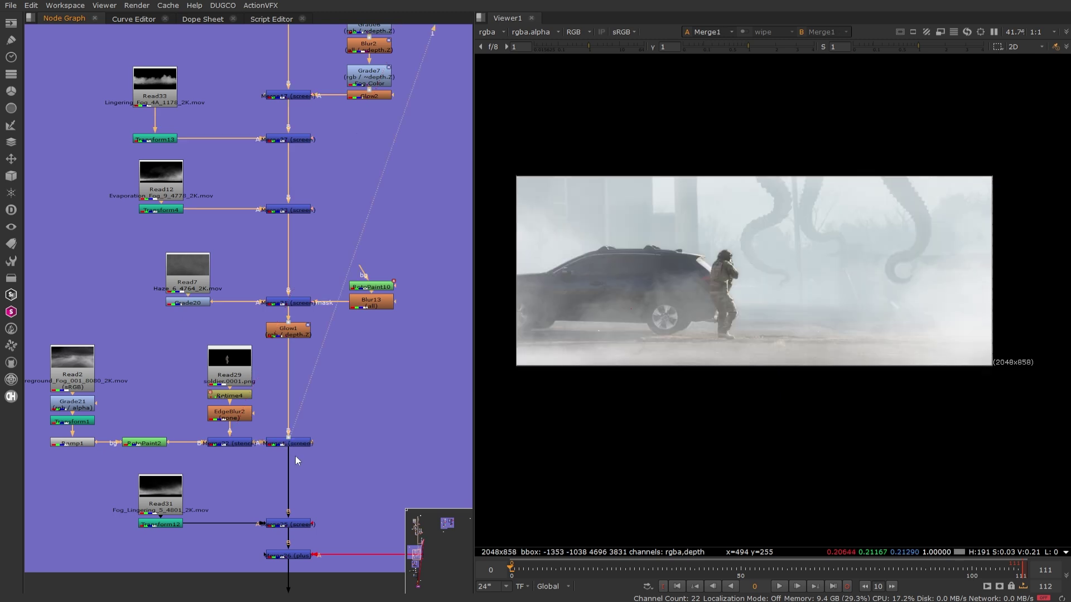
Step: View Merge25 and the transformed Read31 lingering fog that feeds it
{"action": "left_click", "coordinate": [294, 523]}
{"action": "key", "text": "1"}
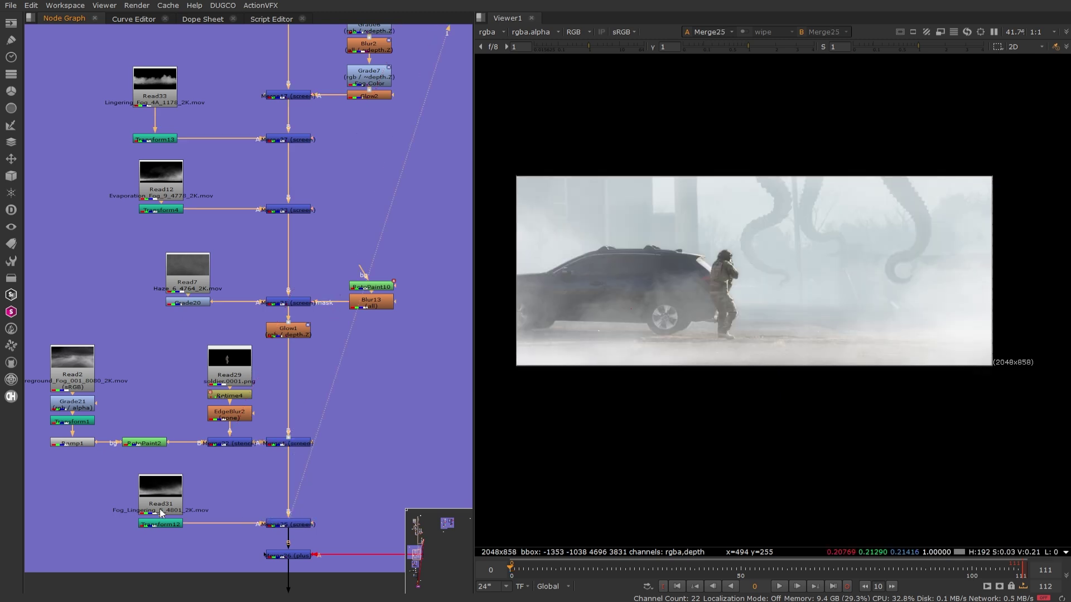
{"action": "left_click", "coordinate": [166, 526]}
{"action": "key", "text": "1"}
{"action": "left_click", "coordinate": [301, 527]}
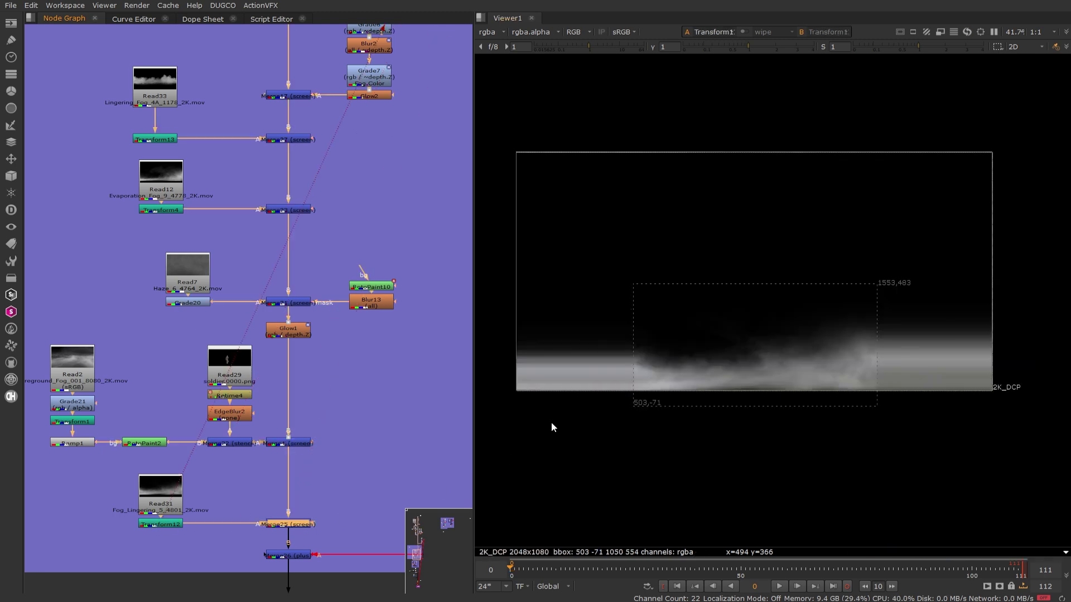
Step: View Merge25 and toggle Transform12 off and on to compare the placement of the Read31 lingering fog
{"action": "key", "text": "1"}
{"action": "left_click", "coordinate": [176, 525]}
{"action": "key", "text": "1"}
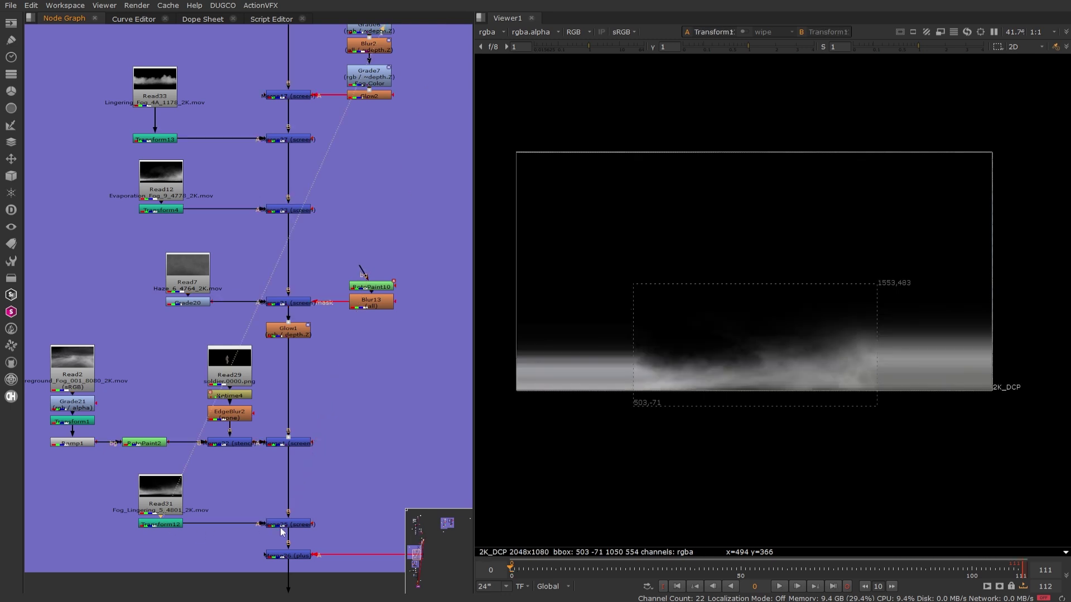
{"action": "left_click", "coordinate": [298, 526]}
{"action": "key", "text": "1"}
{"action": "left_click", "coordinate": [165, 526]}
{"action": "key", "text": "d"}
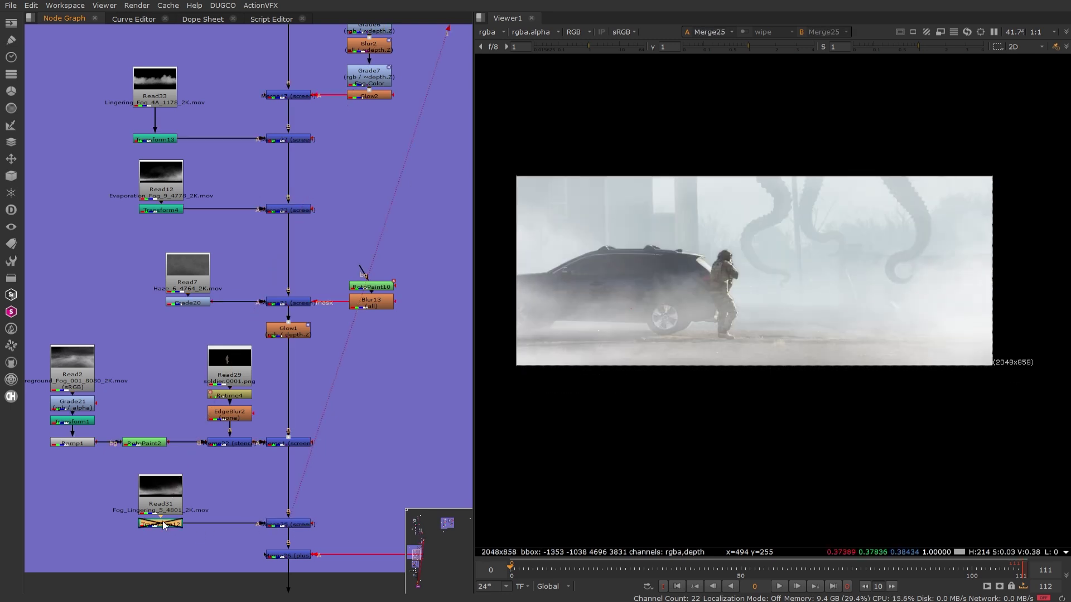
{"action": "key", "text": "d"}
{"action": "key", "text": "d"}
{"action": "key", "text": "d"}
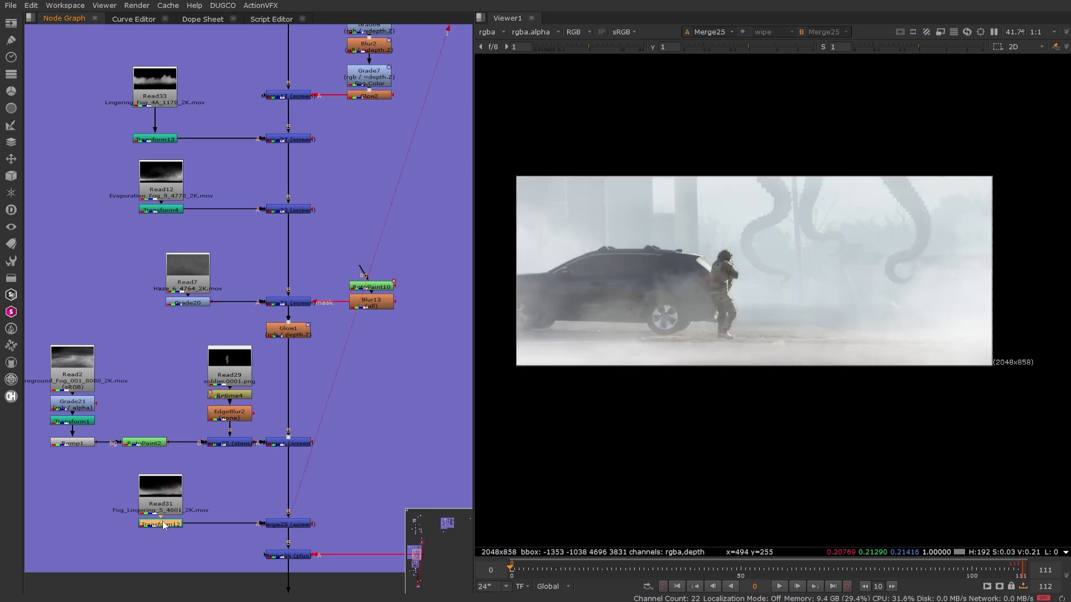
Step: Set Transform12's scale to 1 and raise the lingering fog to a translate of about x -2, y -218
{"action": "double_click", "coordinate": [164, 526]}
{"action": "left_click_drag", "start_coordinate": [259, 463], "coordinate": [392, 466]}
{"action": "key", "text": "BackSpace"}
{"action": "key", "text": "BackSpace"}
{"action": "type", "text": "1"}
{"action": "key", "text": "Return"}
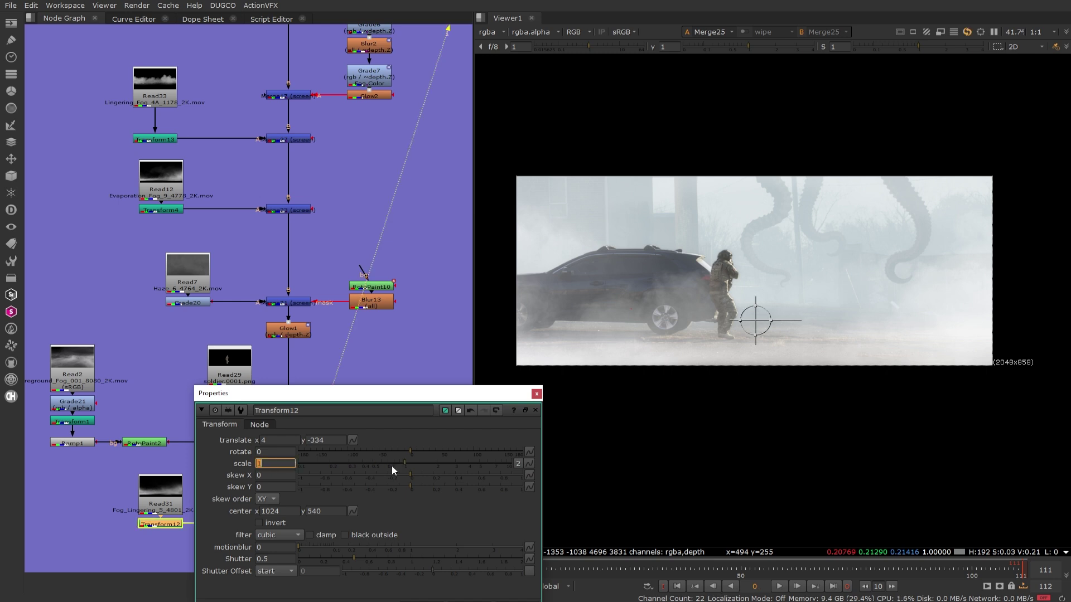
{"action": "left_click_drag", "start_coordinate": [759, 316], "coordinate": [756, 294]}
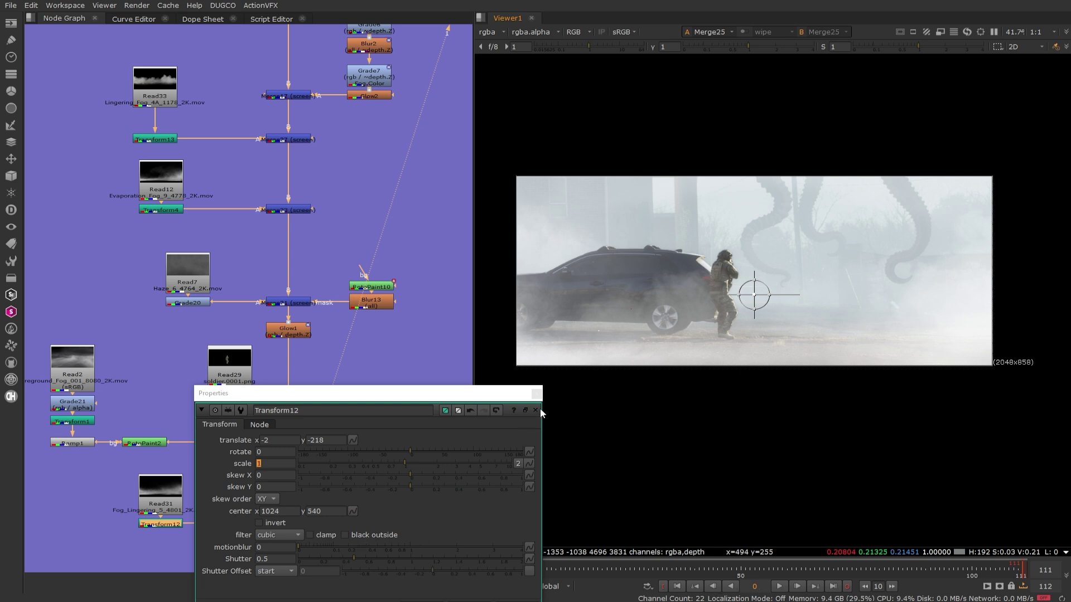
{"action": "left_click", "coordinate": [279, 462]}
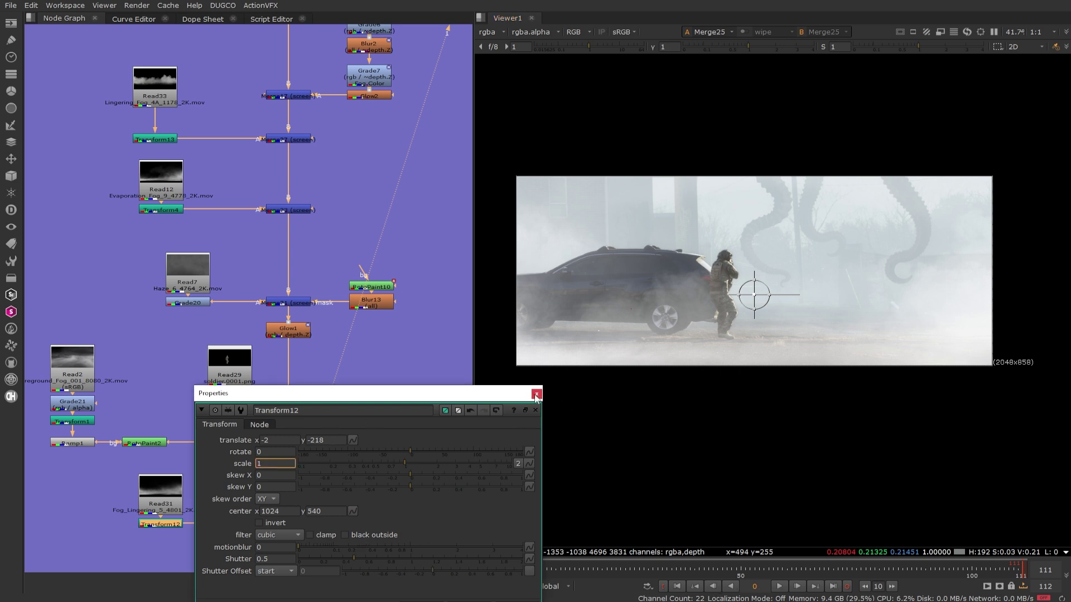
{"action": "left_click", "coordinate": [536, 394]}
Step: View Merge26 at the end of the fog section and Grade36 in the gun fire group
{"action": "middle_click_drag", "start_coordinate": [315, 451], "coordinate": [321, 243]}
{"action": "left_click", "coordinate": [302, 348]}
{"action": "key", "text": "1"}
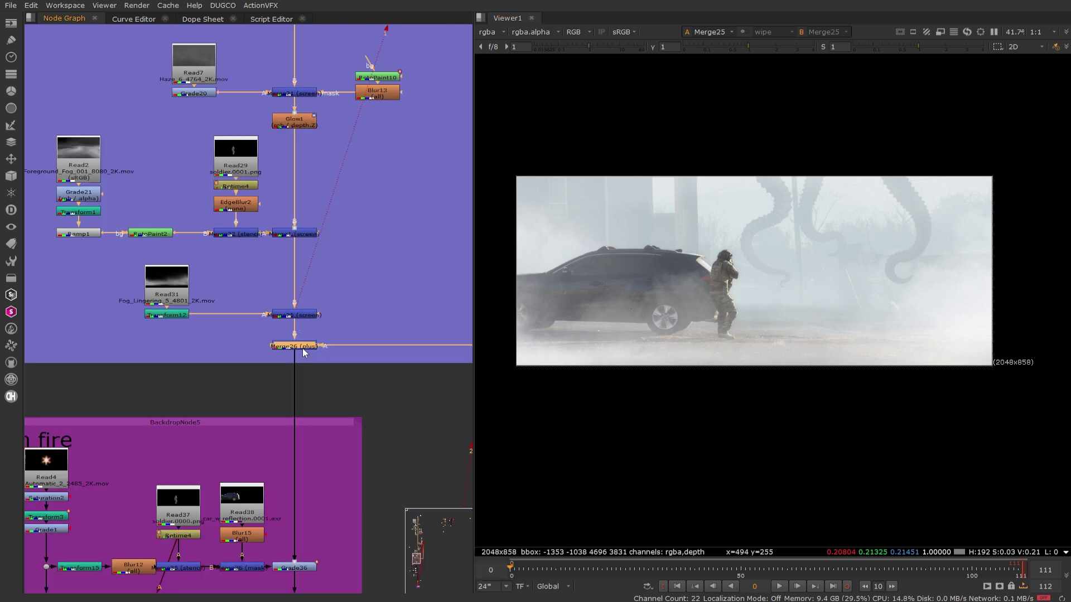
{"action": "left_click", "coordinate": [340, 375]}
{"action": "scroll", "coordinate": [340, 375], "scroll_direction": "down", "scroll_amount": 3}
{"action": "middle_click_drag", "start_coordinate": [339, 375], "coordinate": [352, 246]}
{"action": "left_click", "coordinate": [320, 366]}
{"action": "key", "text": "1"}
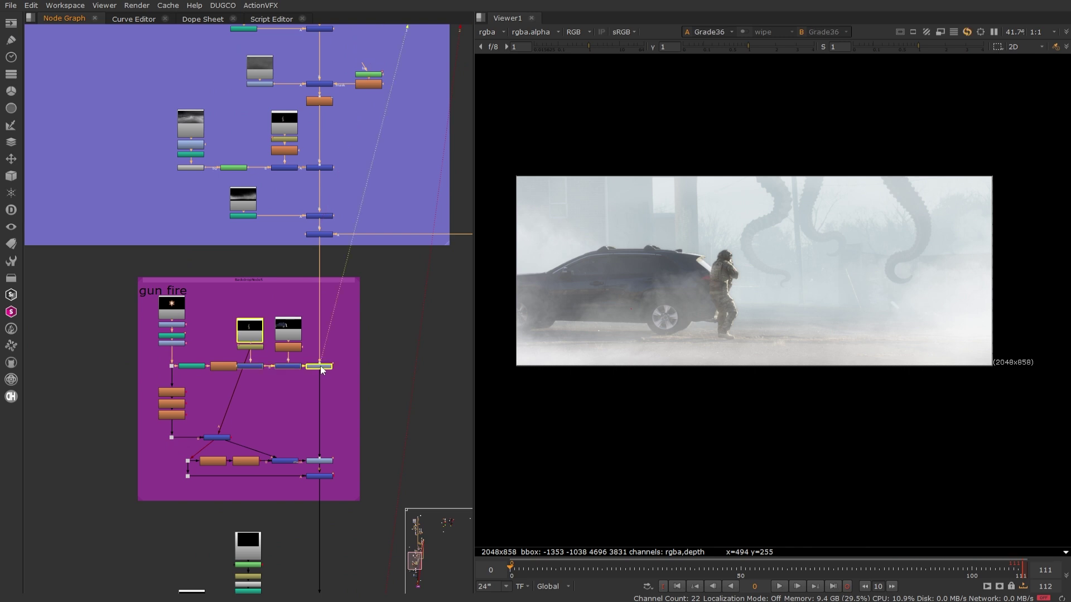
Step: View Merge6 at the end of the gun fire group and inspect the muzzle flash around the soldier
{"action": "left_click", "coordinate": [320, 476]}
{"action": "key", "text": "1"}
{"action": "scroll", "coordinate": [751, 252], "scroll_direction": "up", "scroll_amount": 4}
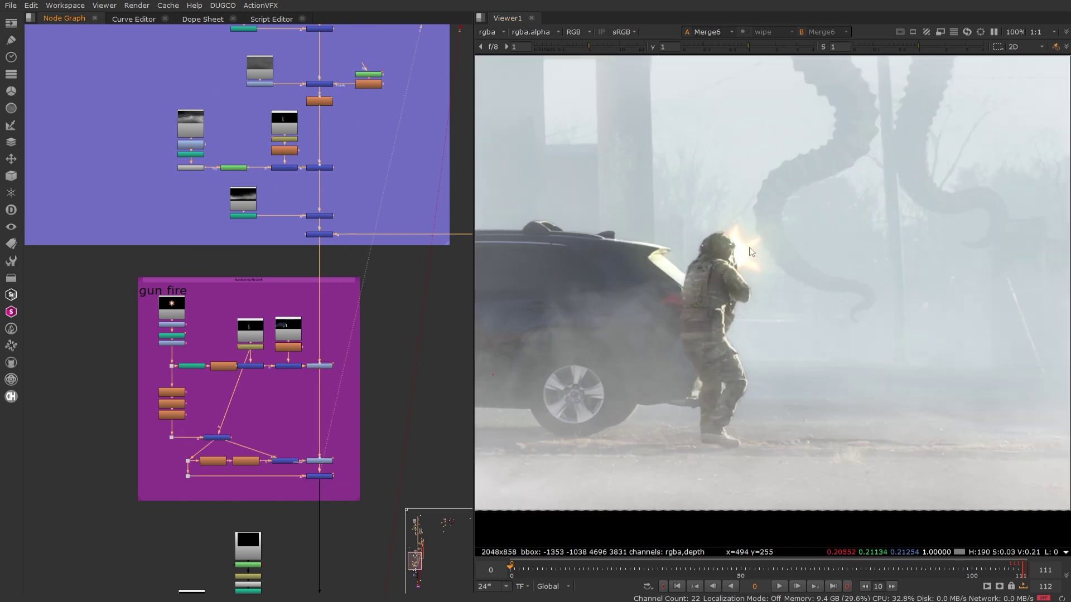
{"action": "scroll", "coordinate": [795, 267], "scroll_direction": "down", "scroll_amount": 5}
{"action": "scroll", "coordinate": [756, 274], "scroll_direction": "up", "scroll_amount": 1}
{"action": "mouse_move", "coordinate": [788, 269]}
{"action": "middle_mouse_down"}
{"action": "mouse_move", "coordinate": [753, 274]}
{"action": "mouse_move", "coordinate": [775, 270]}
{"action": "middle_mouse_up"}
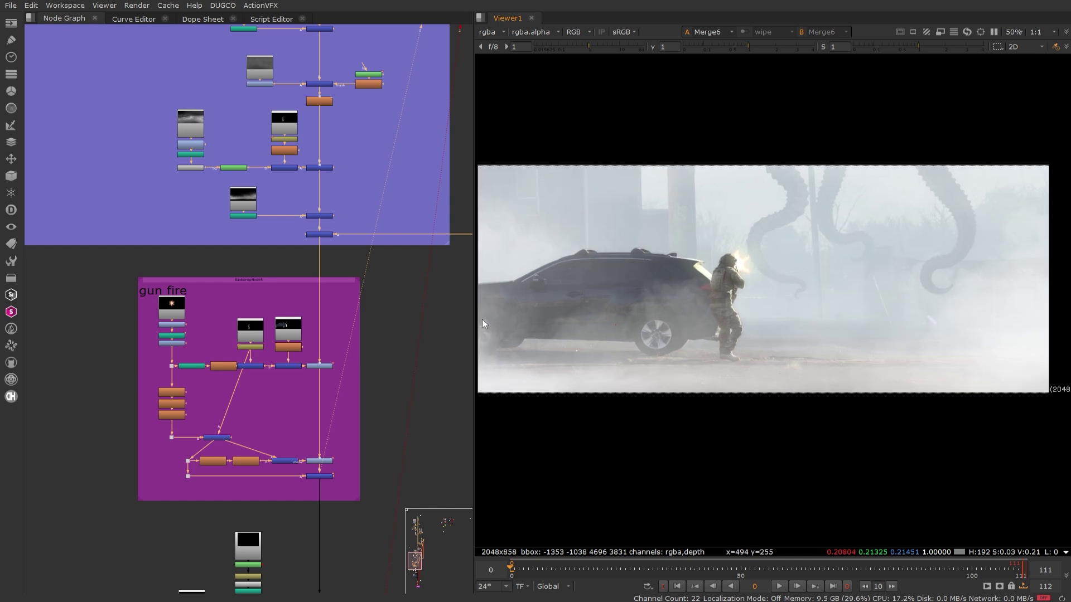
Step: View Grade39, Merge7 and the Merge19 ashes composite in turn, following the main pipe downward
{"action": "scroll", "coordinate": [333, 418], "scroll_direction": "down", "scroll_amount": 3}
{"action": "middle_click_drag", "start_coordinate": [333, 419], "coordinate": [344, 296]}
{"action": "scroll", "coordinate": [362, 351], "scroll_direction": "up", "scroll_amount": 3}
{"action": "left_click", "coordinate": [353, 362]}
{"action": "key", "text": "1"}
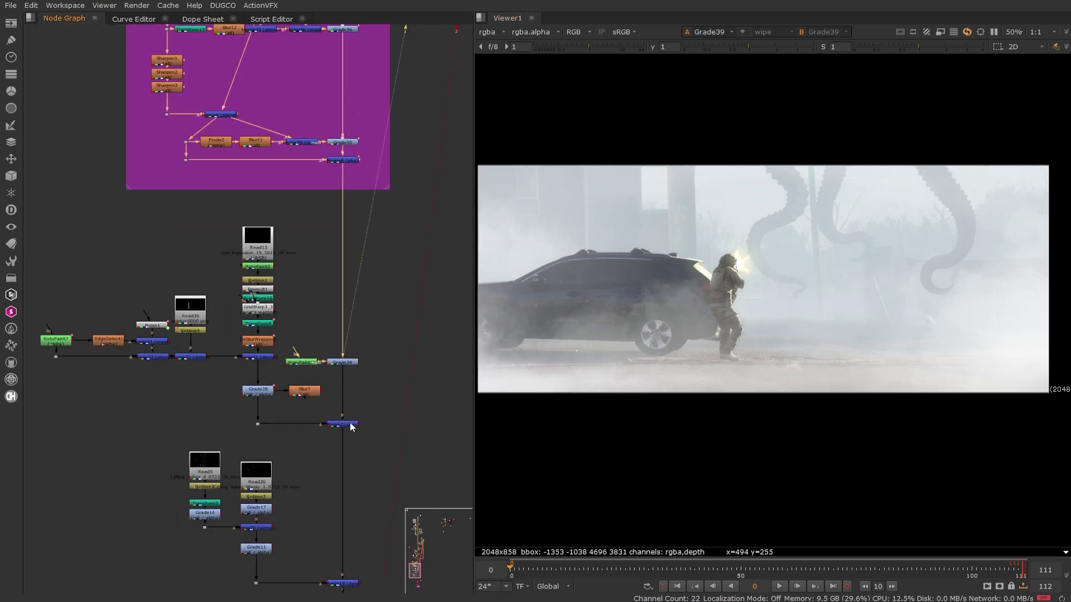
{"action": "left_click", "coordinate": [346, 426]}
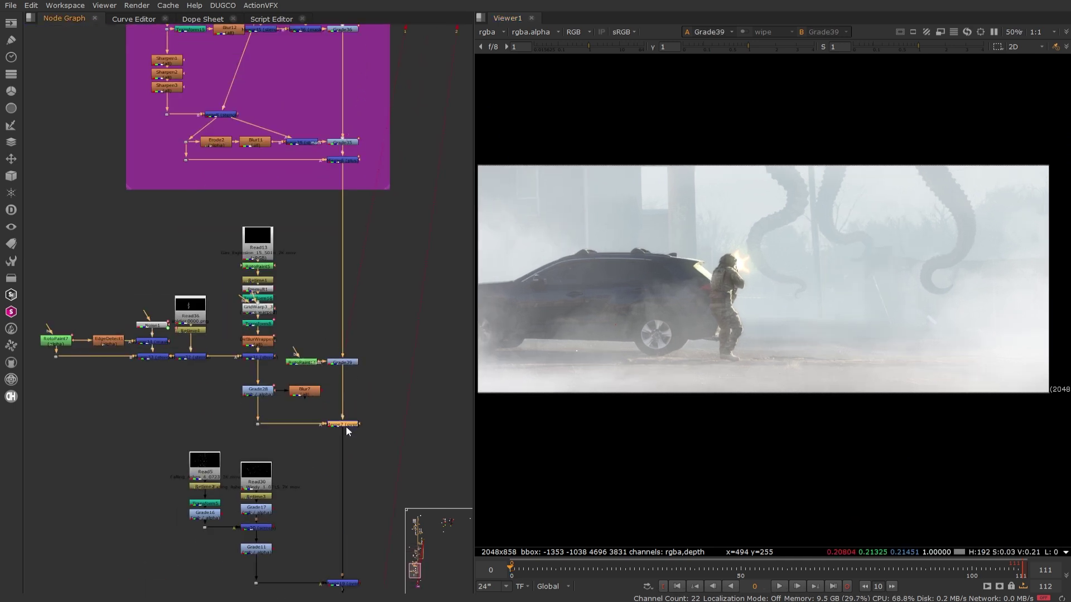
{"action": "key", "text": "1"}
{"action": "middle_click_drag", "start_coordinate": [349, 473], "coordinate": [366, 282]}
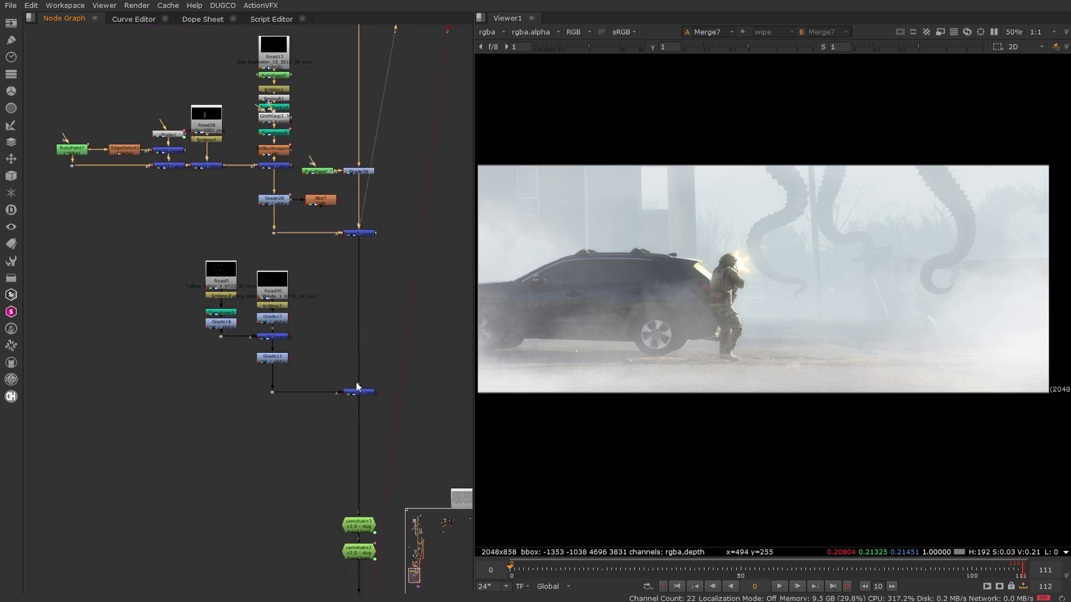
{"action": "left_click", "coordinate": [358, 392]}
{"action": "key", "text": "1"}
{"action": "left_click", "coordinate": [393, 422]}
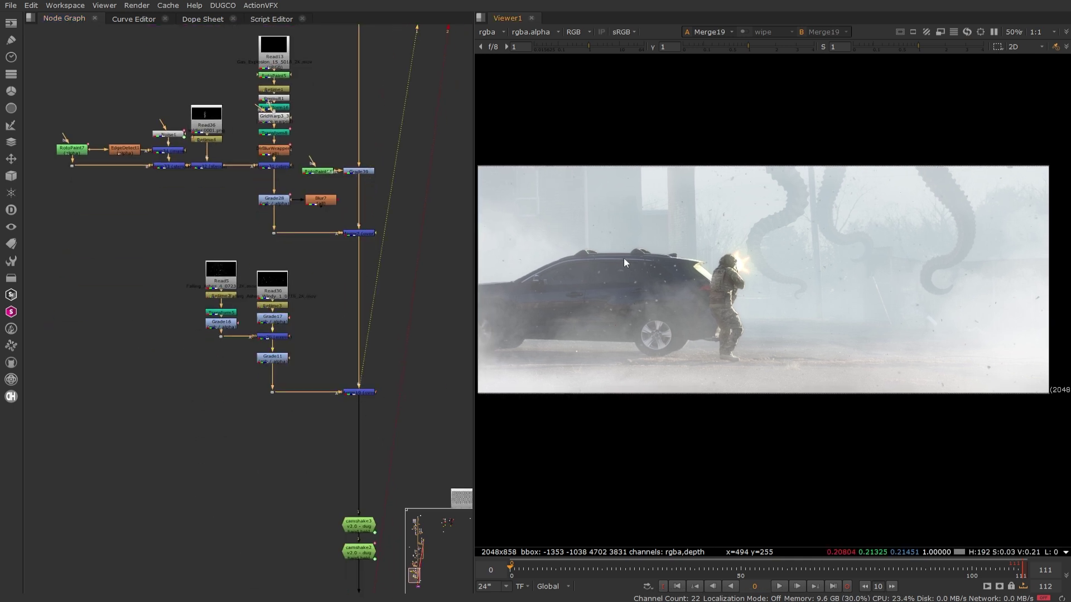
Step: Move the Read30 windy ashes node up level with the Read5 falling ashes node
{"action": "scroll", "coordinate": [260, 300], "scroll_direction": "up", "scroll_amount": 5}
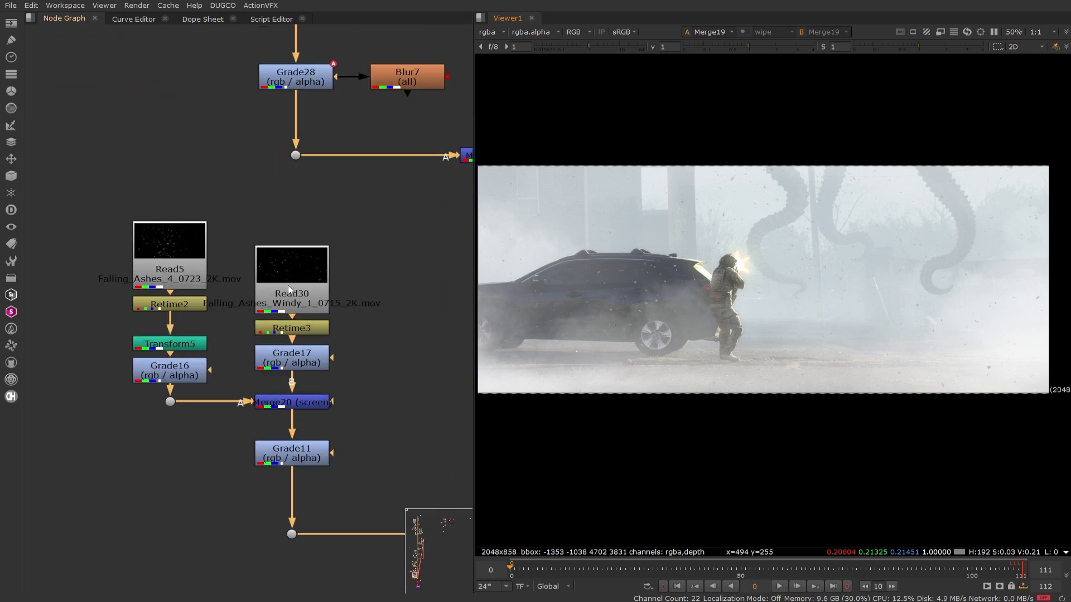
{"action": "left_click_drag", "start_coordinate": [266, 276], "coordinate": [269, 249]}
{"action": "left_click", "coordinate": [186, 258]}
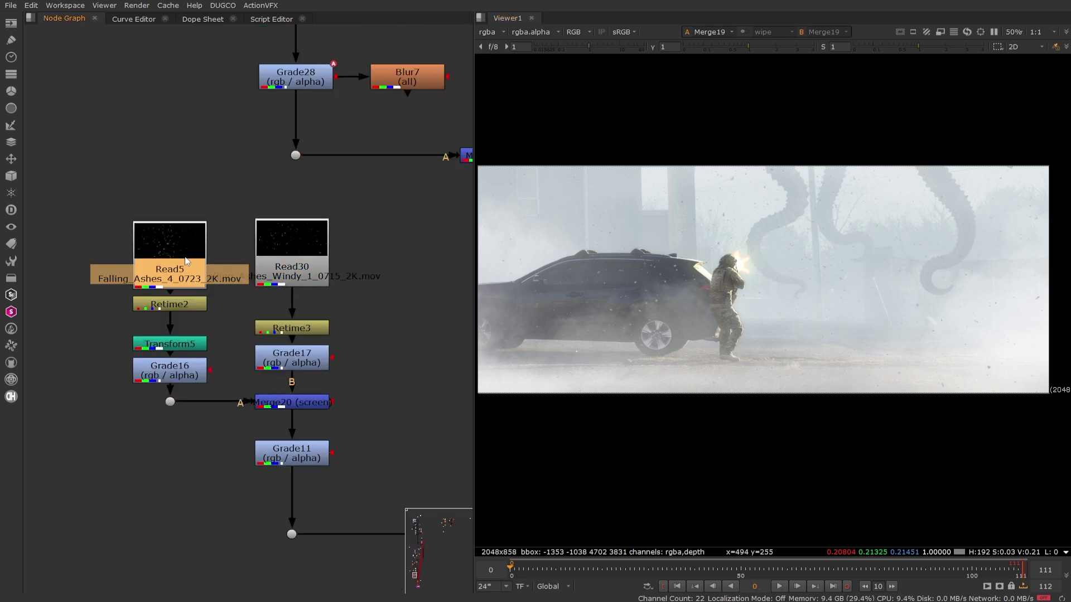
{"action": "left_click", "coordinate": [229, 189]}
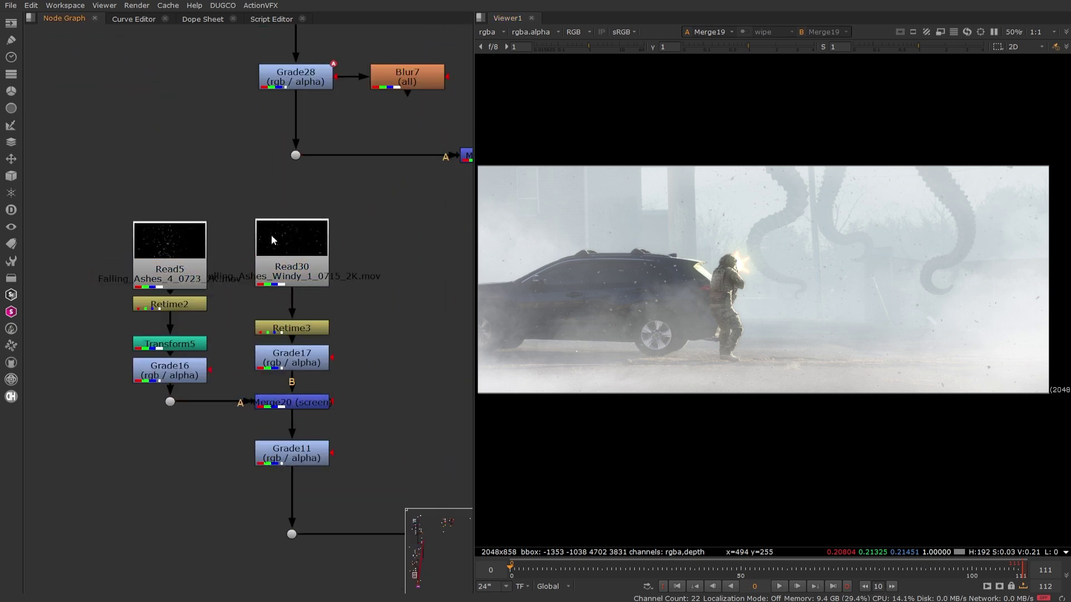
{"action": "left_click_drag", "start_coordinate": [272, 236], "coordinate": [273, 237]}
{"action": "left_click", "coordinate": [339, 213]}
Step: Insert a Grade node after Merge19 and space it out on the main pipe above the camshake nodes
{"action": "middle_click_drag", "start_coordinate": [831, 348], "coordinate": [838, 354]}
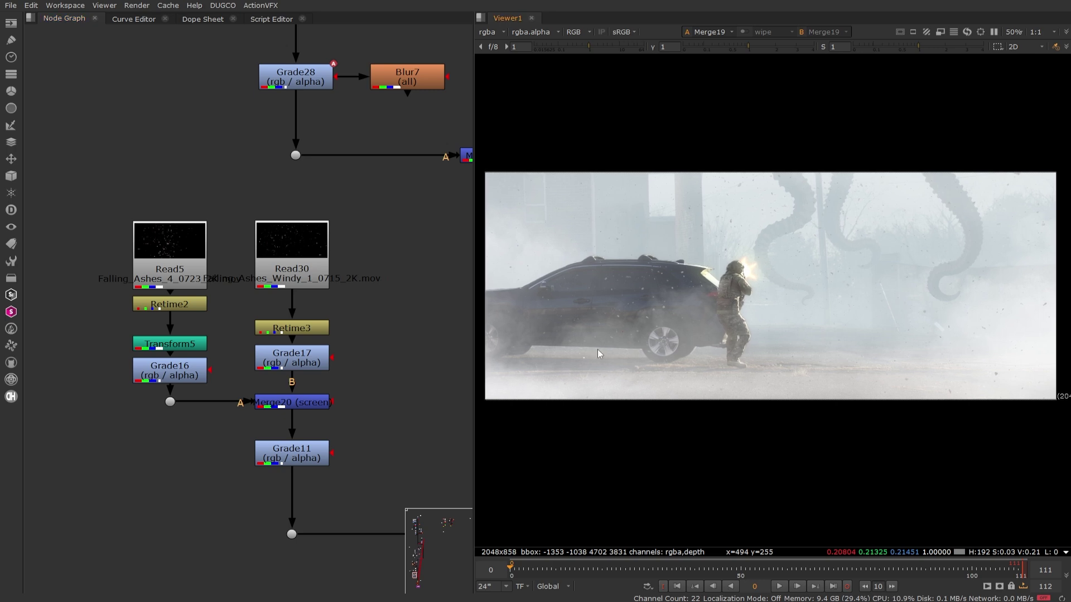
{"action": "scroll", "coordinate": [451, 364], "scroll_direction": "down", "scroll_amount": 3}
{"action": "middle_click_drag", "start_coordinate": [450, 379], "coordinate": [347, 372]}
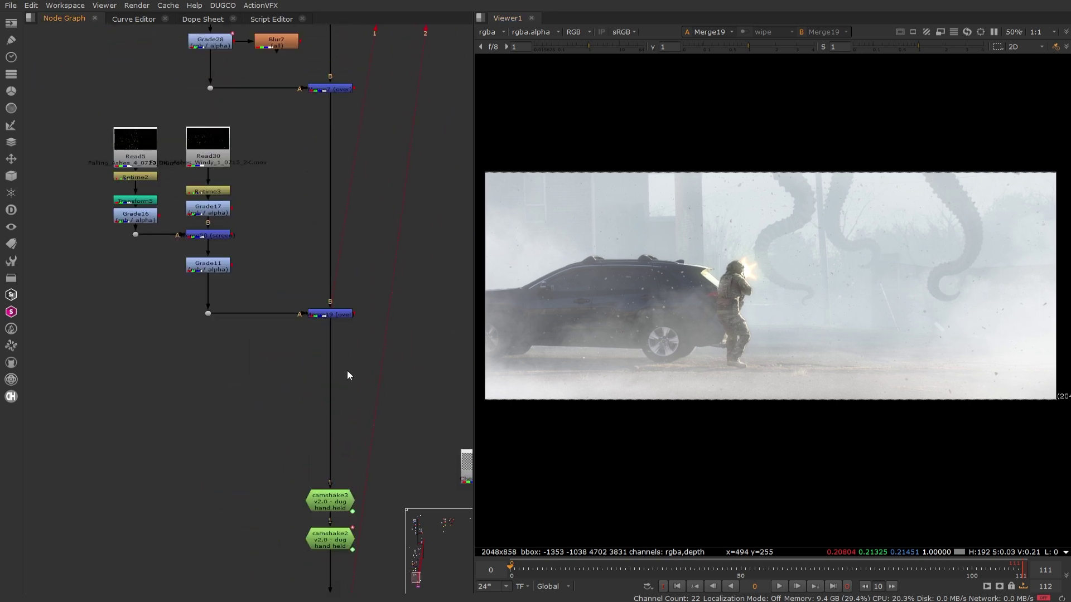
{"action": "left_click", "coordinate": [336, 313]}
{"action": "key", "text": "g"}
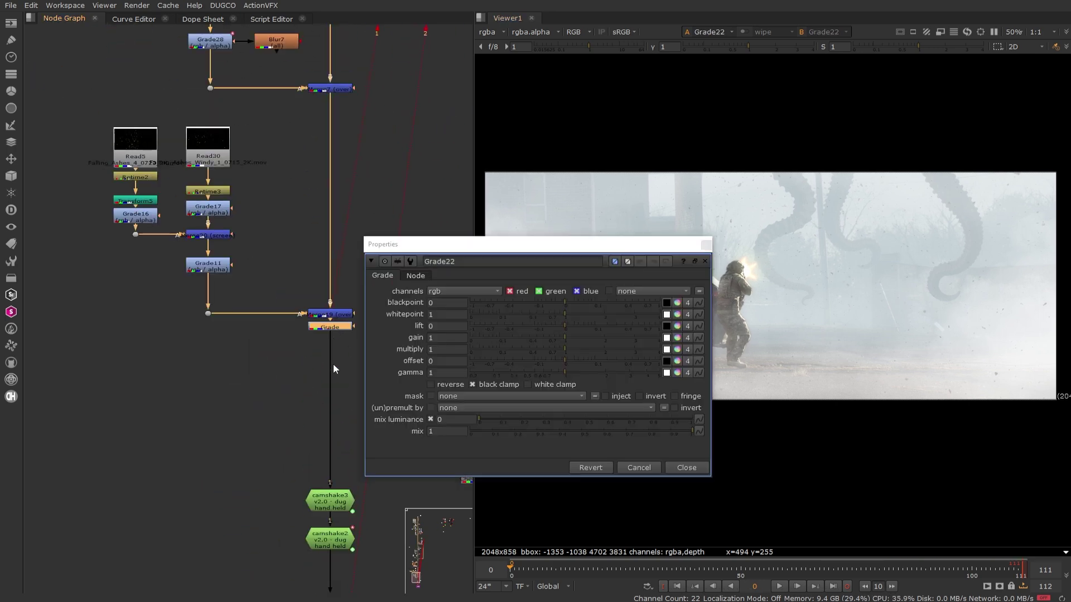
{"action": "left_click_drag", "start_coordinate": [333, 326], "coordinate": [333, 374]}
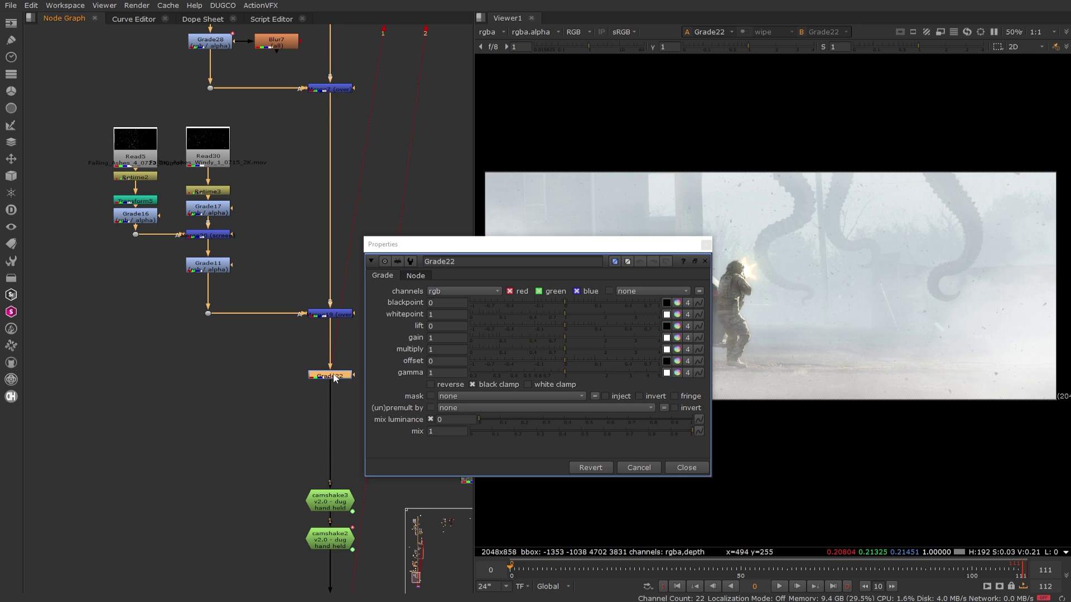
{"action": "left_click", "coordinate": [692, 470]}
Step: Load the Read28 mood board into the viewer's second input and compare it with the graded composite
{"action": "scroll", "coordinate": [318, 425], "scroll_direction": "down", "scroll_amount": 3}
{"action": "middle_click_drag", "start_coordinate": [315, 424], "coordinate": [319, 186]}
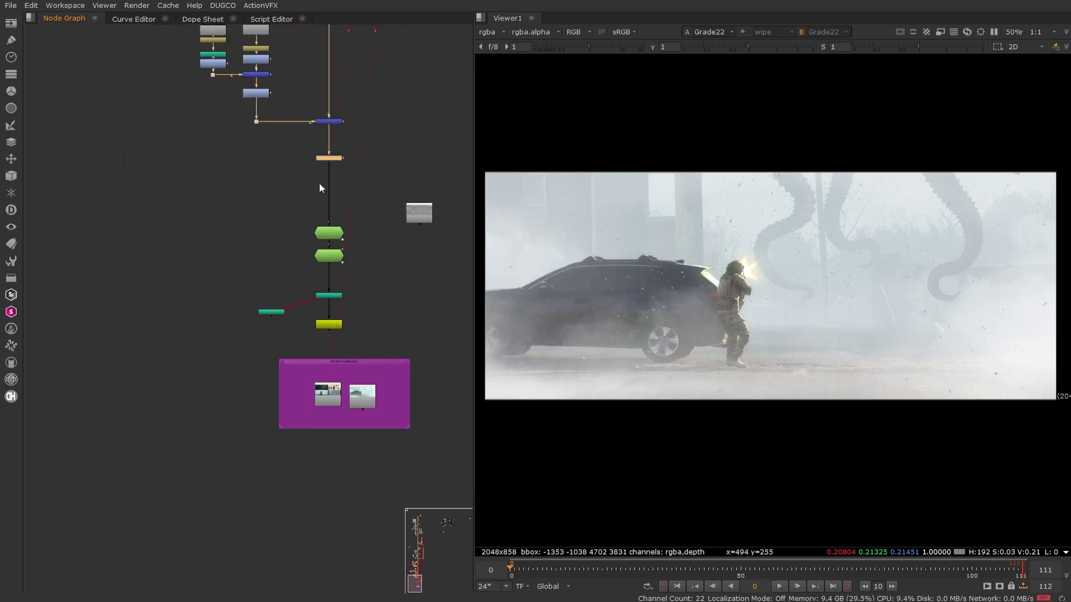
{"action": "scroll", "coordinate": [341, 400], "scroll_direction": "up", "scroll_amount": 5}
{"action": "left_click", "coordinate": [323, 387]}
{"action": "key", "text": "2"}
{"action": "left_click", "coordinate": [467, 381]}
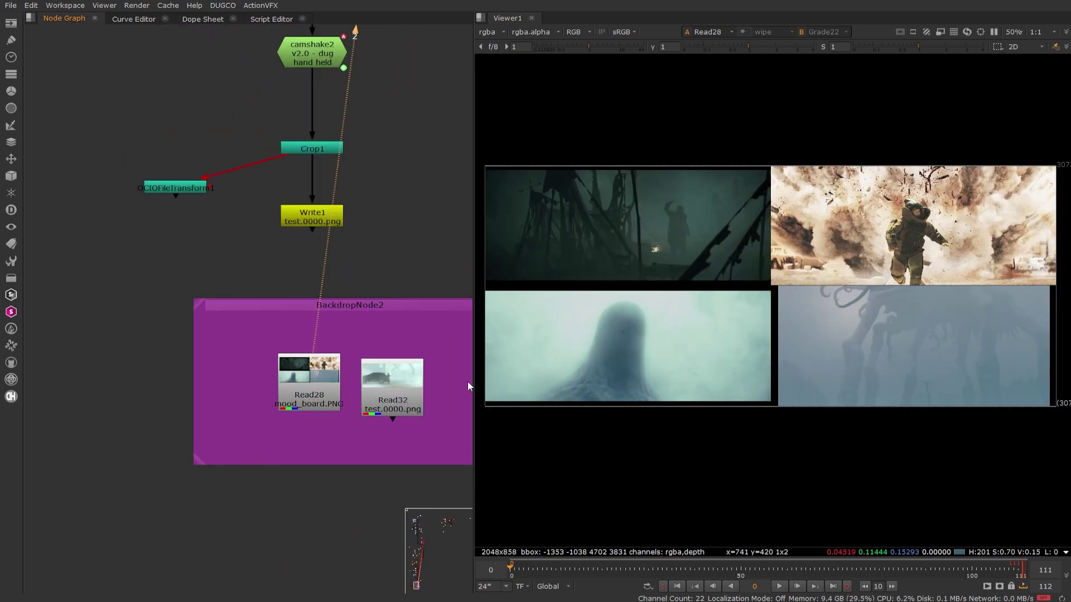
{"action": "key", "text": "1"}
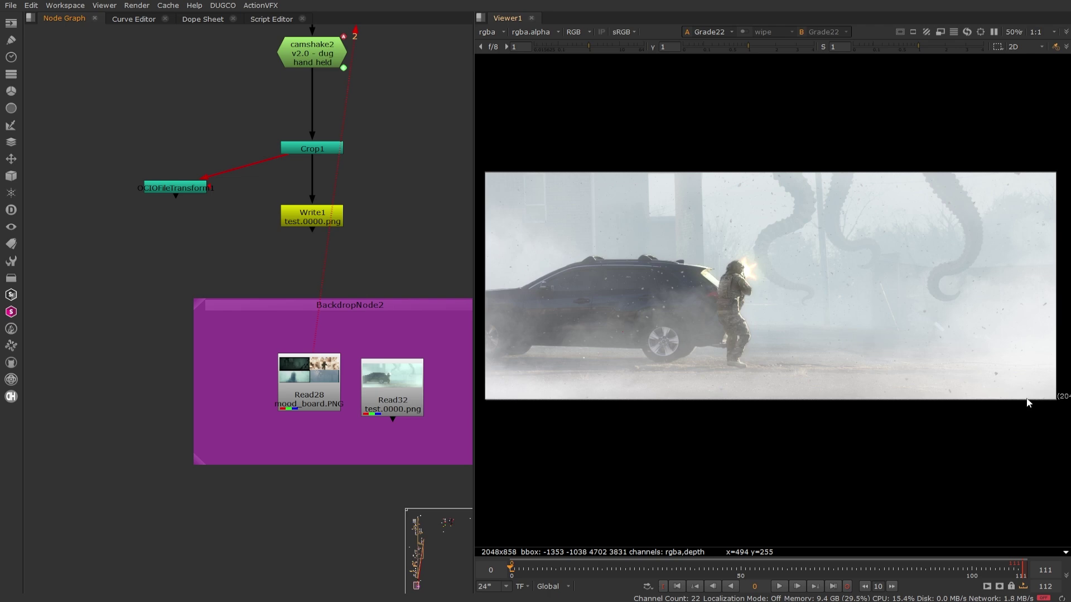
{"action": "key", "text": "2"}
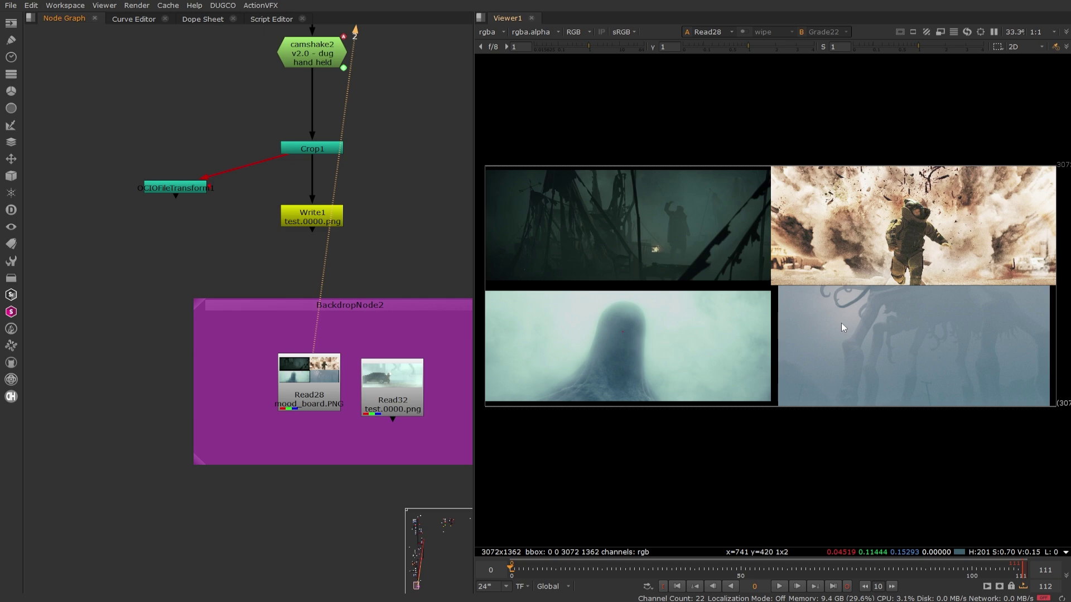
Step: Sample the pale fog colour beside the foggy figure in the mood board's lower-left picture
{"action": "scroll", "coordinate": [642, 304], "scroll_direction": "up", "scroll_amount": 4}
{"action": "key", "text": "ctrl"}
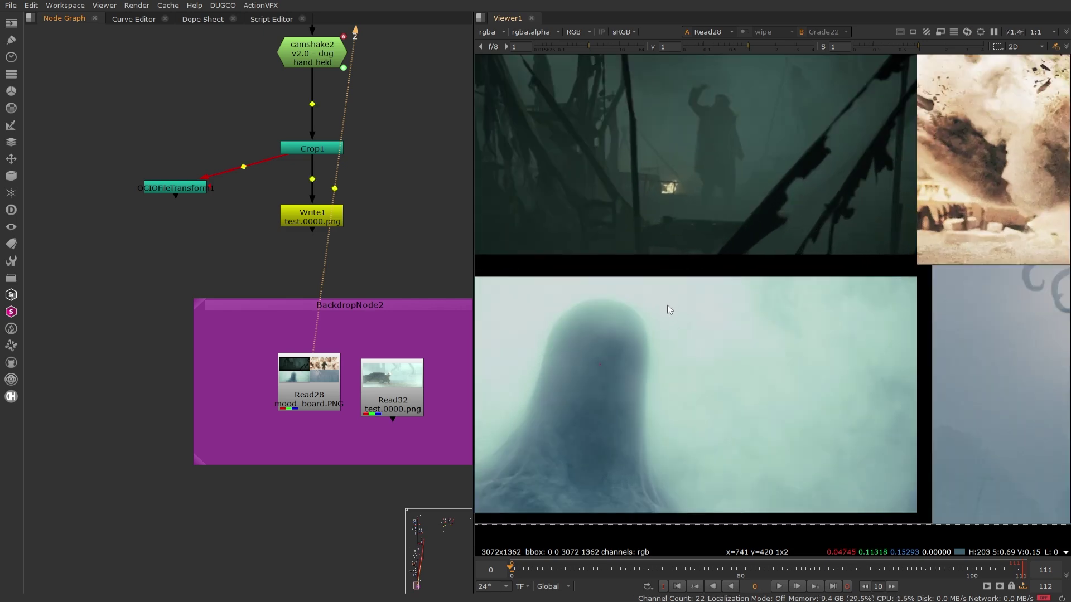
{"action": "left_click_drag", "start_coordinate": [672, 306], "coordinate": [674, 312], "text": "ctrl"}
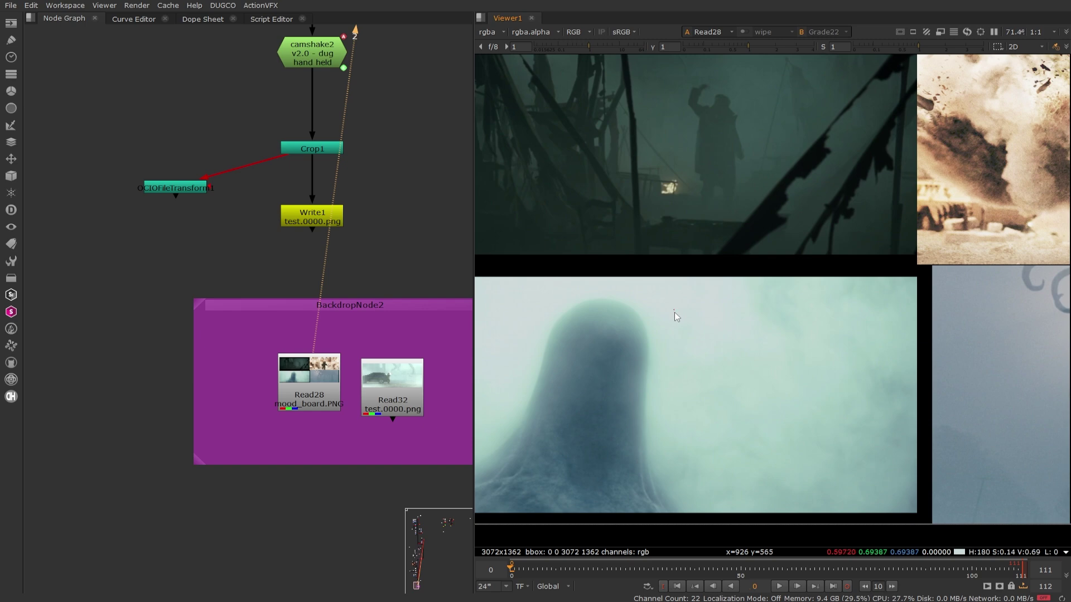
Step: Add a Constant node coloured from an area sample of the mood board's pale green fog, about 0.615, 0.700, 0.703
{"action": "key", "text": "Tab"}
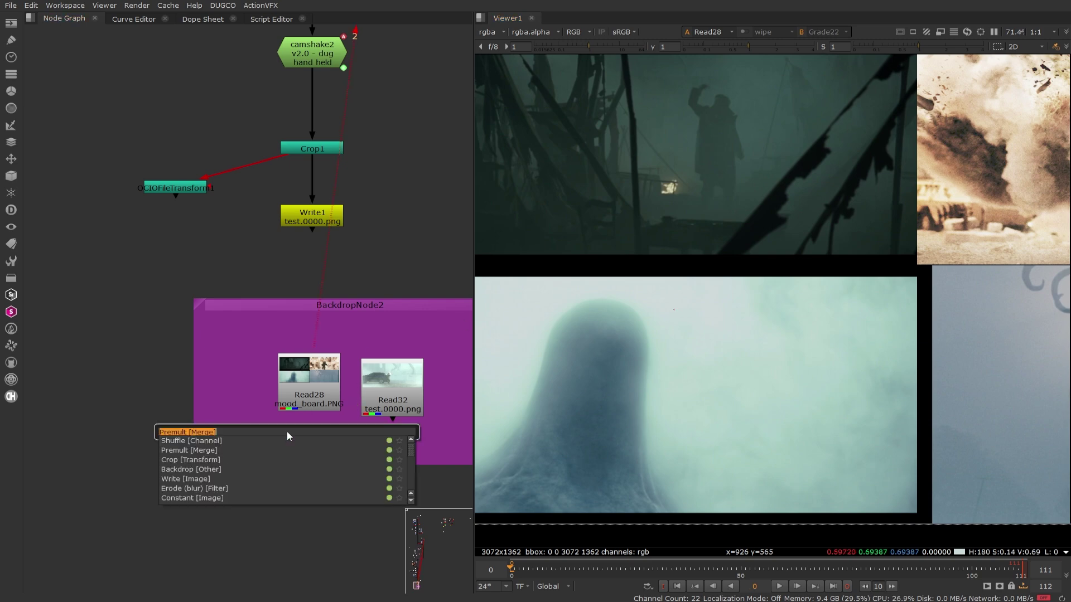
{"action": "type", "text": "con"}
{"action": "left_click", "coordinate": [249, 439]}
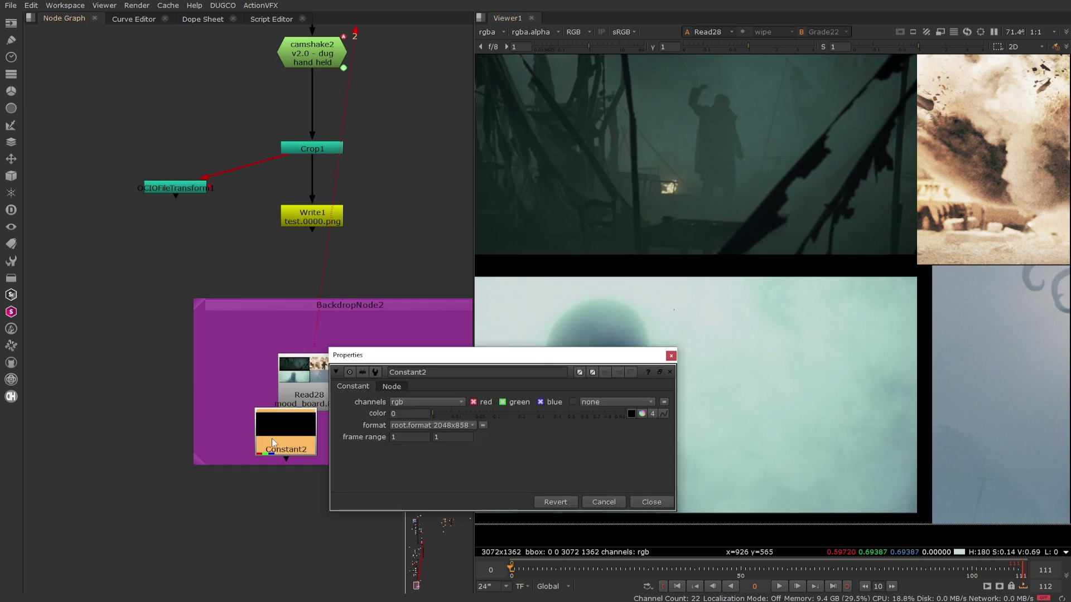
{"action": "left_click_drag", "start_coordinate": [502, 356], "coordinate": [229, 146]}
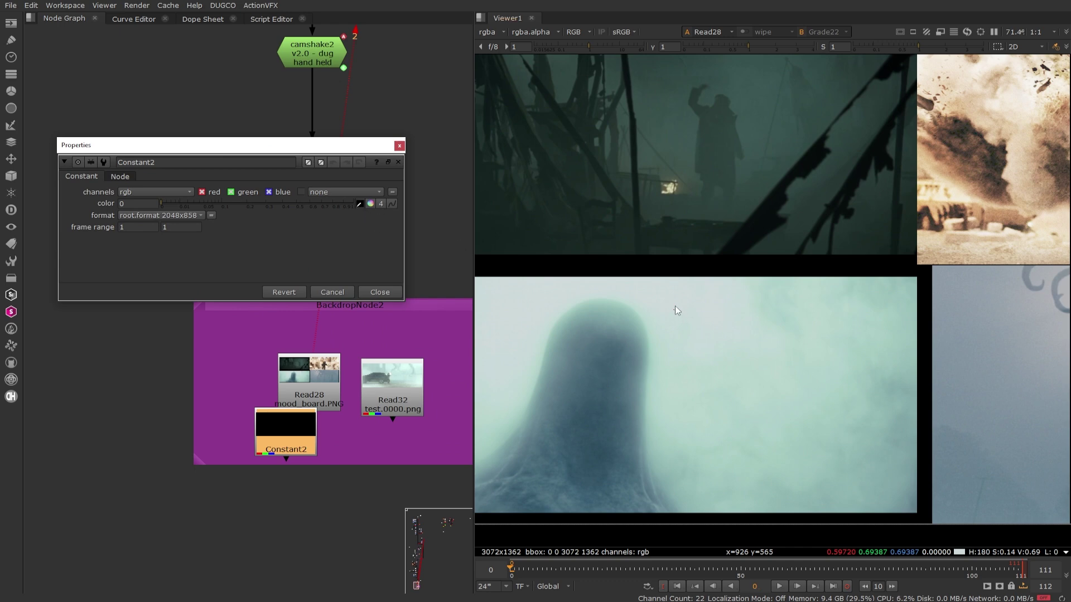
{"action": "left_click_drag", "start_coordinate": [673, 300], "coordinate": [674, 300], "text": "ctrl"}
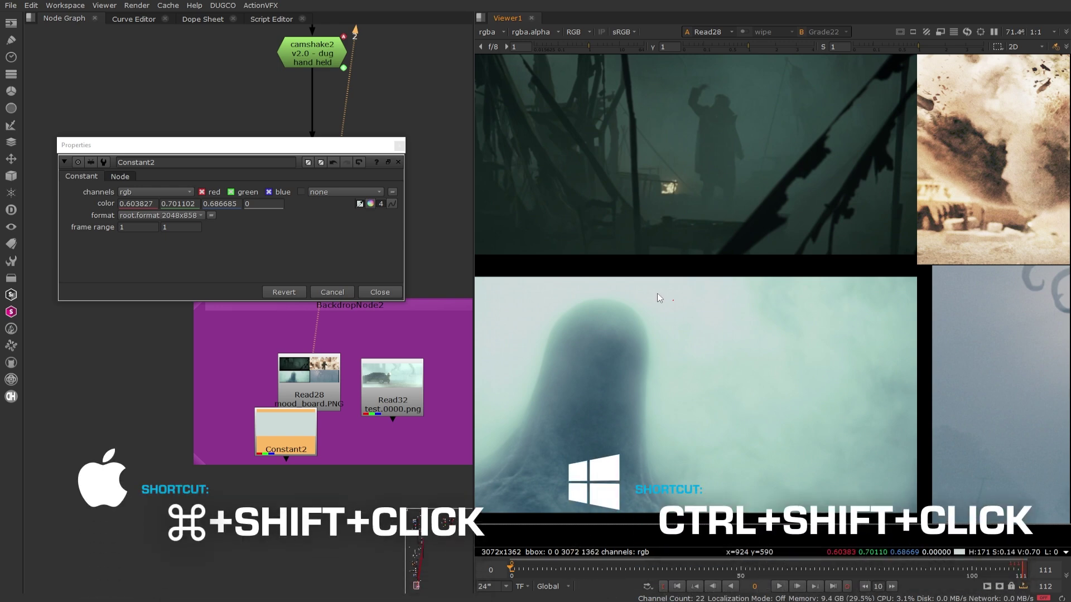
{"action": "mouse_move", "coordinate": [657, 294]}
{"action": "left_mouse_down", "text": "ctrl+shift"}
{"action": "mouse_move", "coordinate": [701, 310]}
{"action": "mouse_move", "coordinate": [691, 309]}
{"action": "left_mouse_up", "text": "ctrl+shift"}
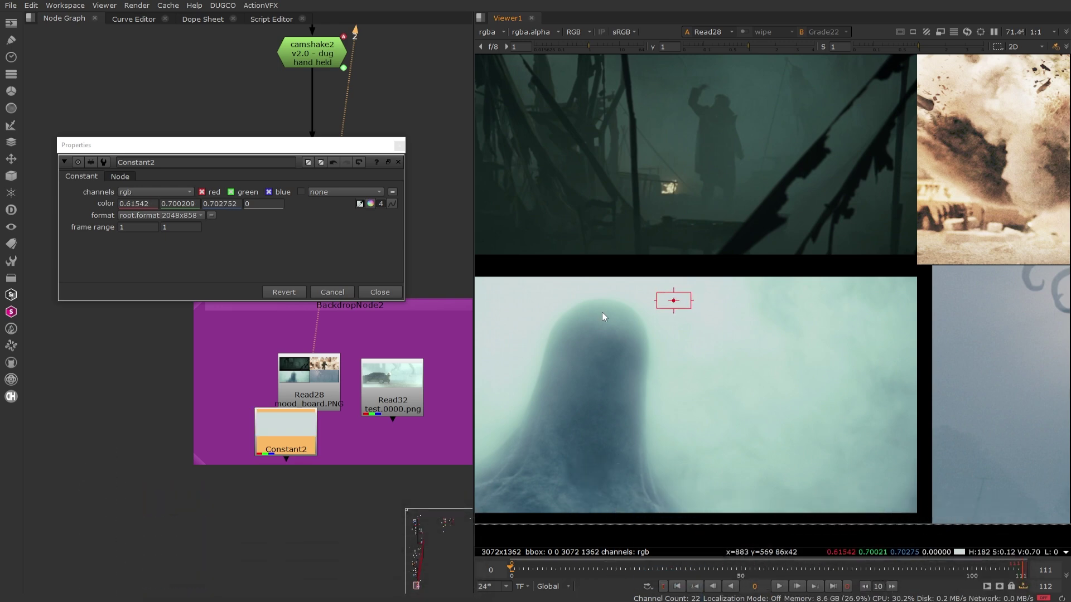
{"action": "left_click", "coordinate": [380, 293]}
Step: Move the Constant2 node out of the mood board backdrop and place it beside Grade22
{"action": "left_click_drag", "start_coordinate": [283, 433], "coordinate": [324, 191]}
{"action": "scroll", "coordinate": [275, 299], "scroll_direction": "down", "scroll_amount": 3}
{"action": "scroll", "coordinate": [280, 304], "scroll_direction": "down", "scroll_amount": 2}
{"action": "middle_click_drag", "start_coordinate": [324, 191], "coordinate": [327, 373]}
{"action": "left_click_drag", "start_coordinate": [327, 374], "coordinate": [350, 307]}
{"action": "scroll", "coordinate": [320, 305], "scroll_direction": "up", "scroll_amount": 4}
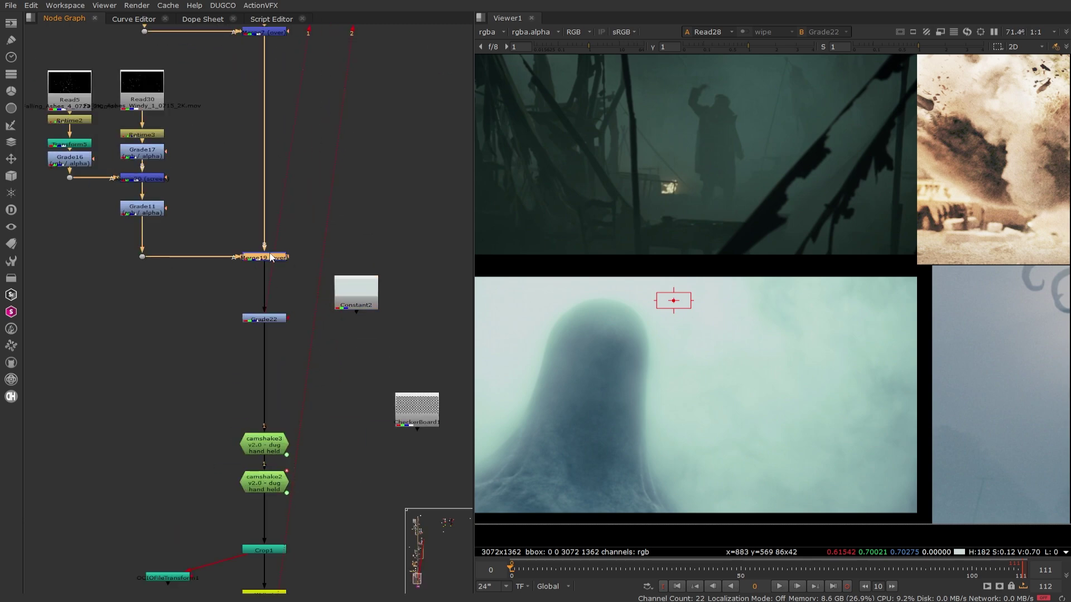
Step: View Grade22 and frame the whole soldier composite in the viewer
{"action": "left_click", "coordinate": [264, 318]}
{"action": "key", "text": "1"}
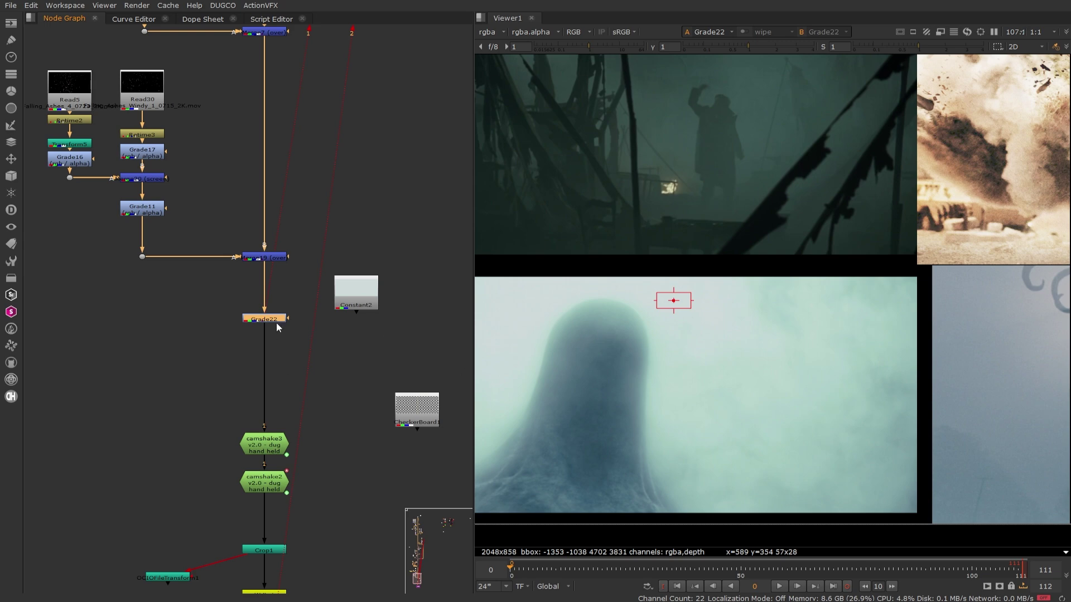
{"action": "key", "text": "1"}
{"action": "scroll", "coordinate": [747, 293], "scroll_direction": "down", "scroll_amount": 3}
{"action": "middle_click_drag", "start_coordinate": [784, 277], "coordinate": [730, 297]}
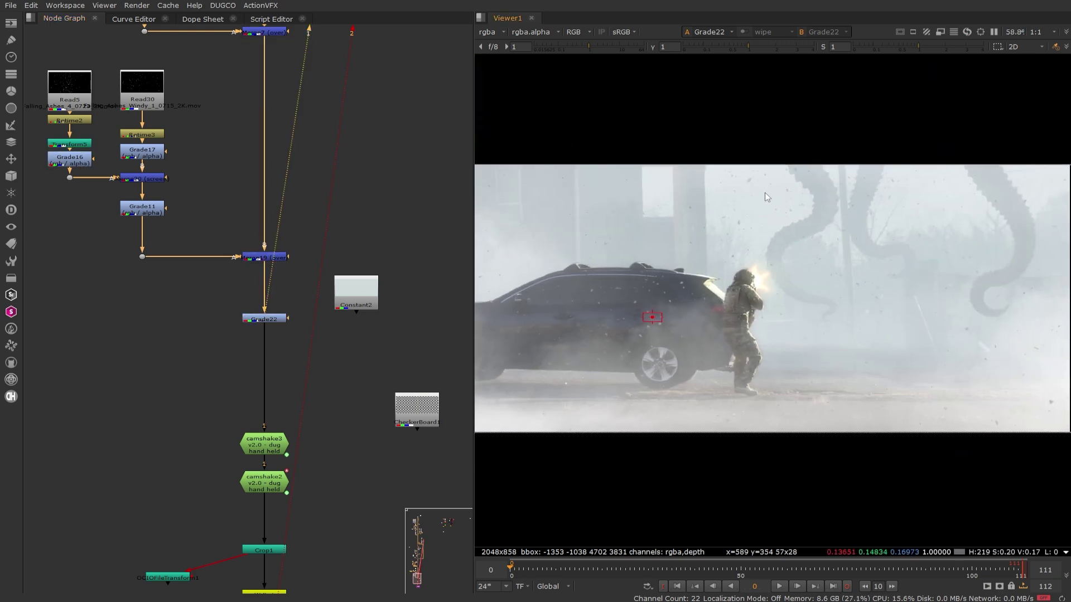
Step: Compare Constant2 against Grade22 with a viewer wipe, placing the split beside the soldier and the tentacles
{"action": "left_click", "coordinate": [354, 298]}
{"action": "key", "text": "2"}
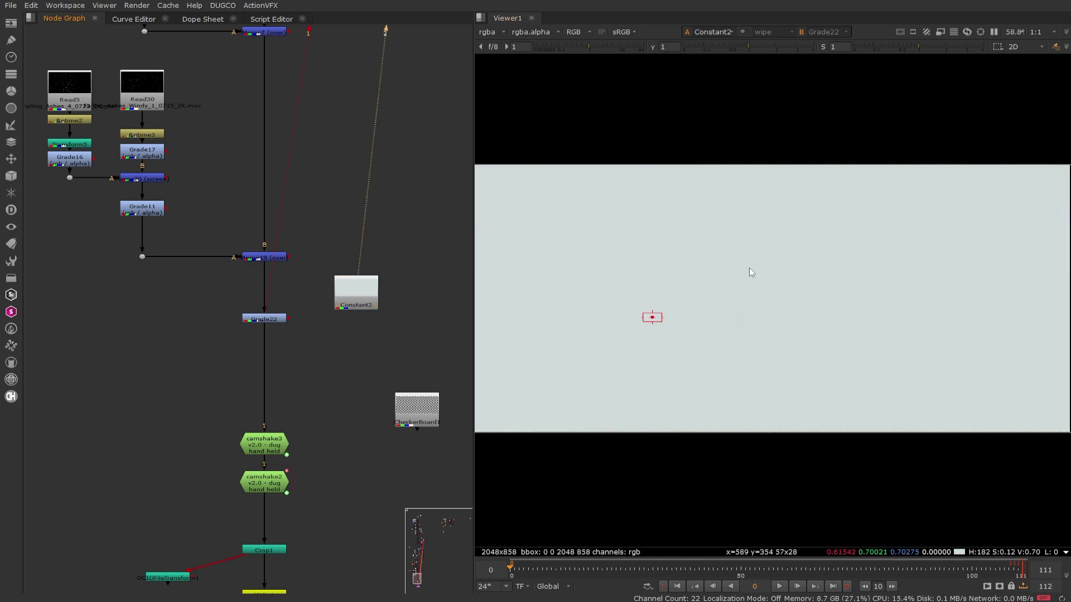
{"action": "left_click", "coordinate": [739, 122], "text": "ctrl"}
{"action": "key", "text": "w"}
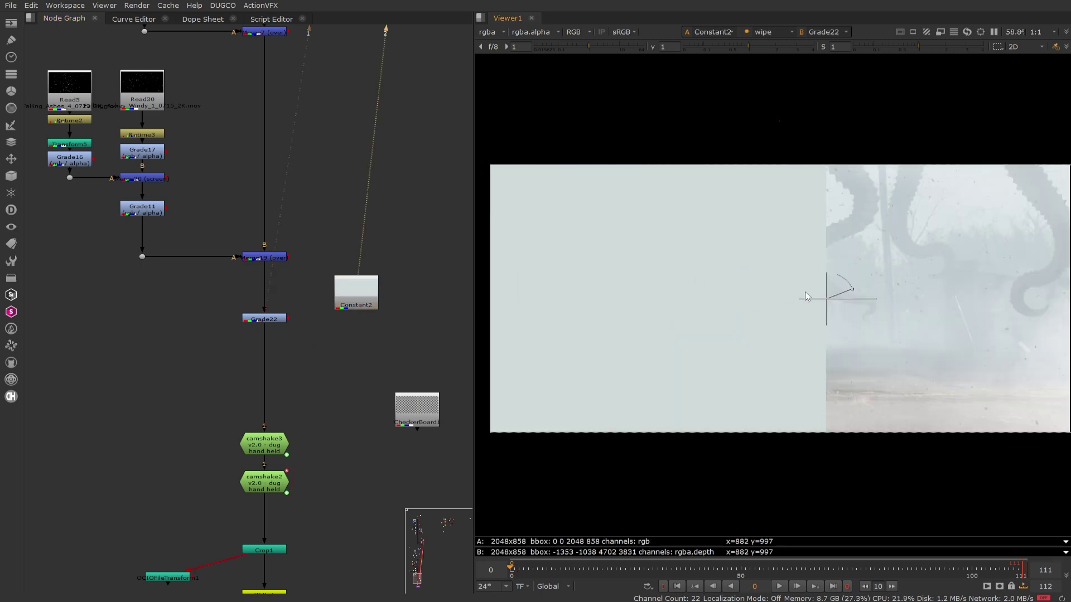
{"action": "left_click_drag", "start_coordinate": [826, 299], "coordinate": [804, 318]}
{"action": "scroll", "coordinate": [803, 195], "scroll_direction": "up", "scroll_amount": 4}
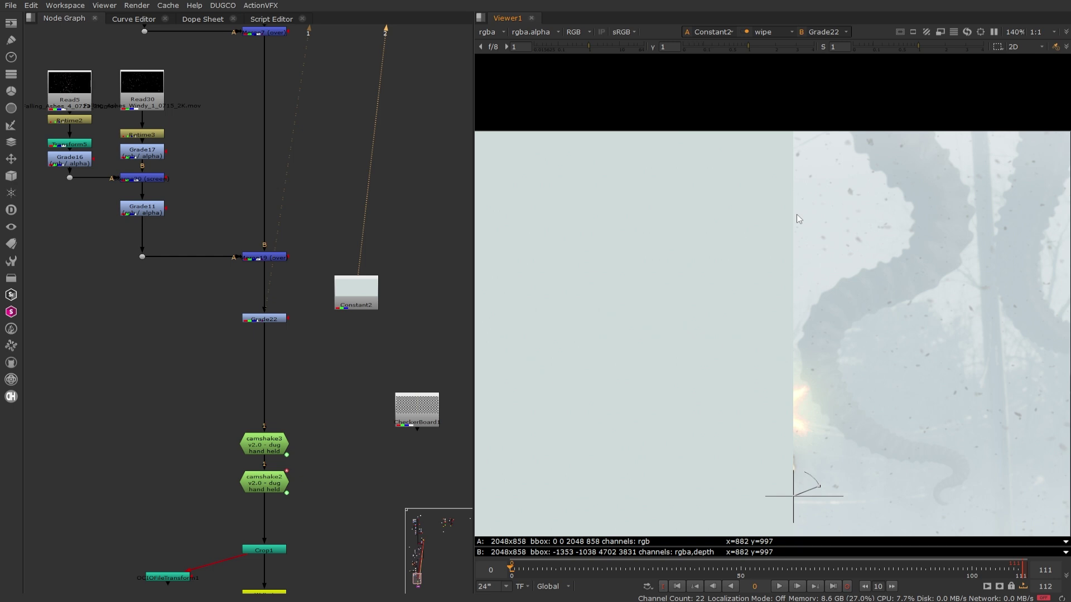
Step: Match Grade22 to the constant channel by channel, setting gamma to red 0.7, green 0.7 and blue 0.68
{"action": "key", "text": "r"}
{"action": "double_click", "coordinate": [256, 320]}
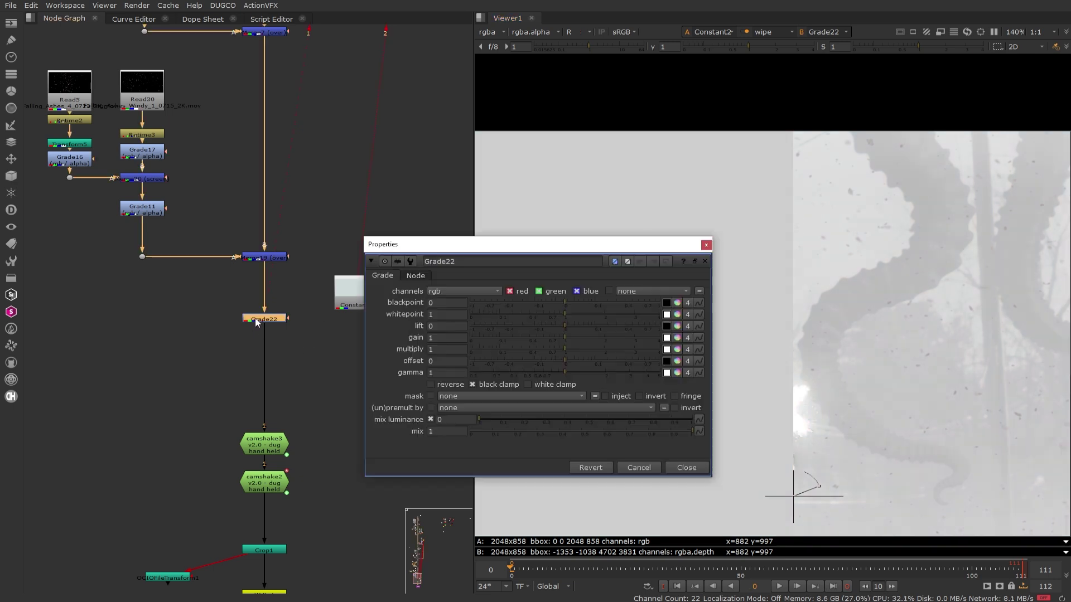
{"action": "left_click_drag", "start_coordinate": [559, 249], "coordinate": [347, 106]}
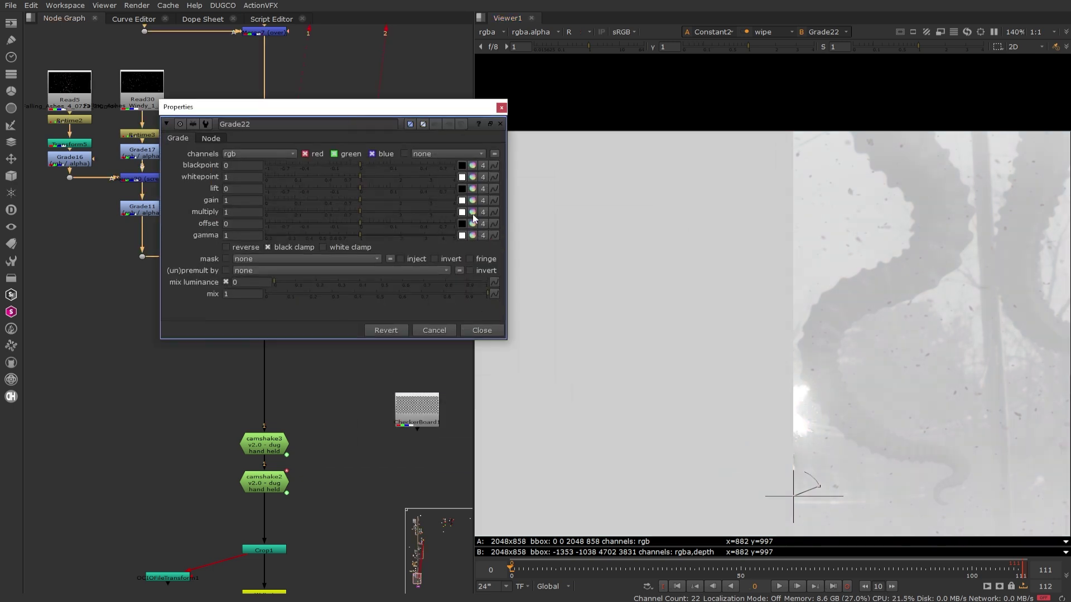
{"action": "left_click", "coordinate": [471, 237]}
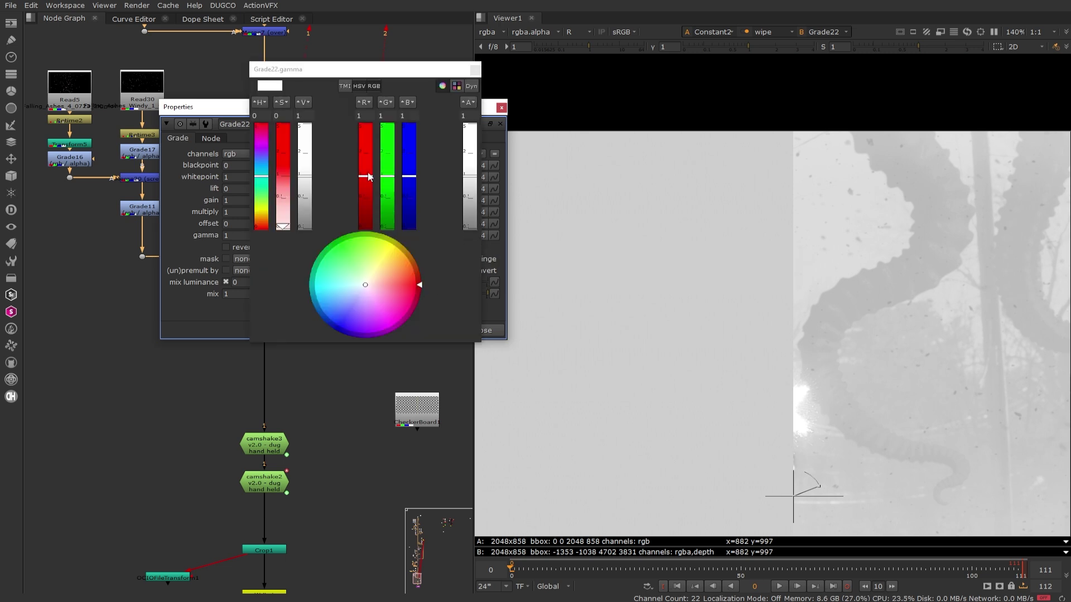
{"action": "mouse_move", "coordinate": [365, 178]}
{"action": "left_mouse_down"}
{"action": "mouse_move", "coordinate": [367, 169]}
{"action": "mouse_move", "coordinate": [368, 192]}
{"action": "mouse_move", "coordinate": [389, 179]}
{"action": "mouse_move", "coordinate": [411, 193]}
{"action": "left_mouse_up"}
{"action": "key", "text": "g"}
{"action": "key", "text": "b"}
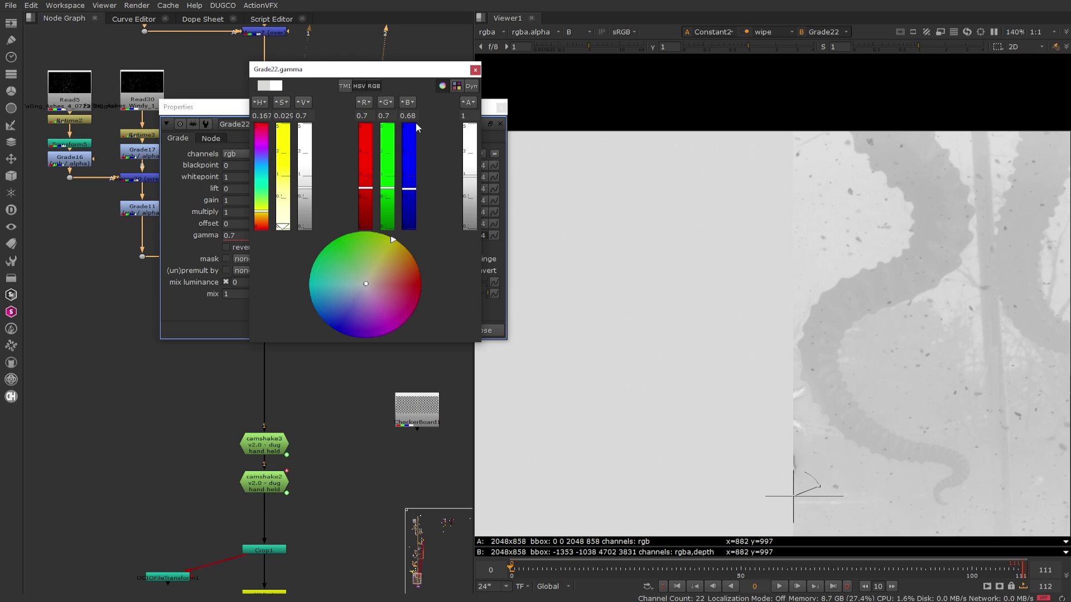
Step: Check the match in full colour, remove the wipe and view the whole composite through Grade22
{"action": "left_click", "coordinate": [710, 222]}
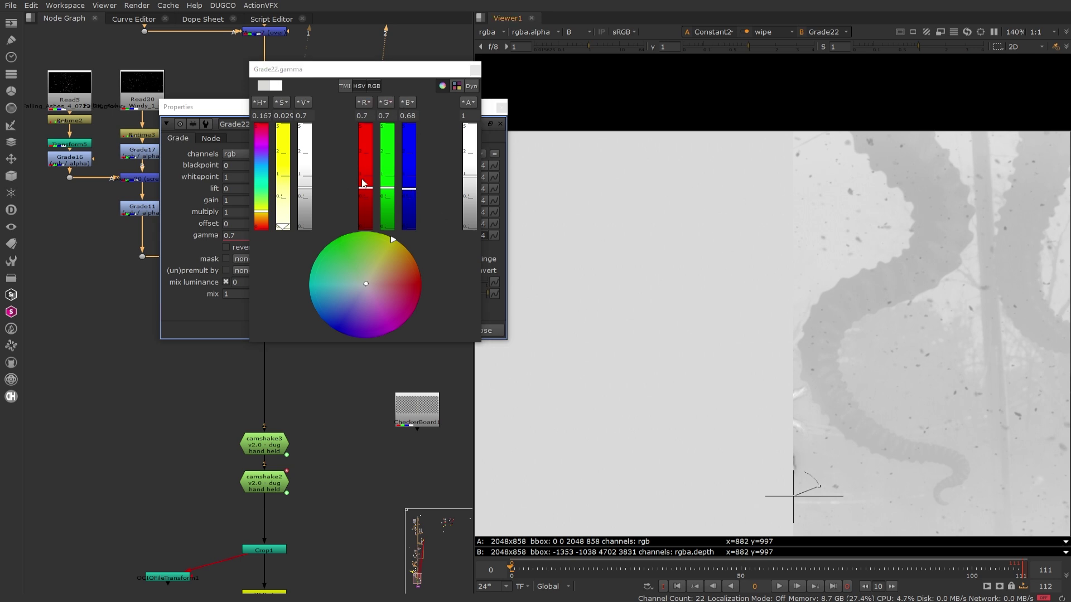
{"action": "key", "text": "a"}
{"action": "key", "text": "a"}
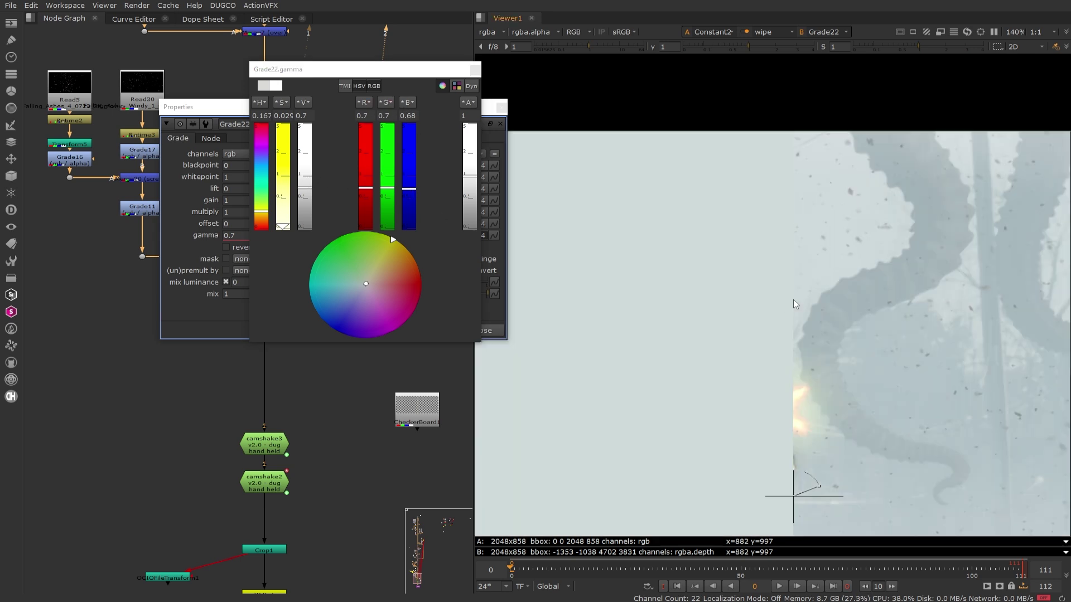
{"action": "scroll", "coordinate": [796, 305], "scroll_direction": "down", "scroll_amount": 5}
{"action": "key", "text": "w"}
{"action": "key", "text": "1"}
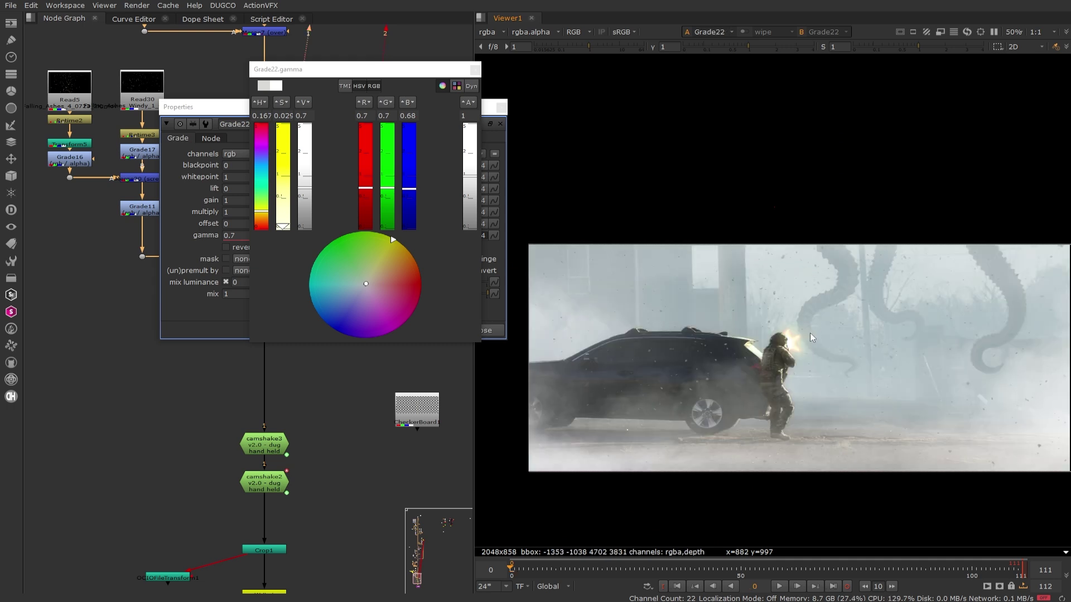
{"action": "scroll", "coordinate": [812, 336], "scroll_direction": "up", "scroll_amount": 1}
{"action": "middle_click_drag", "start_coordinate": [808, 329], "coordinate": [774, 280]}
{"action": "scroll", "coordinate": [795, 288], "scroll_direction": "down", "scroll_amount": 2}
{"action": "scroll", "coordinate": [774, 280], "scroll_direction": "up", "scroll_amount": 1}
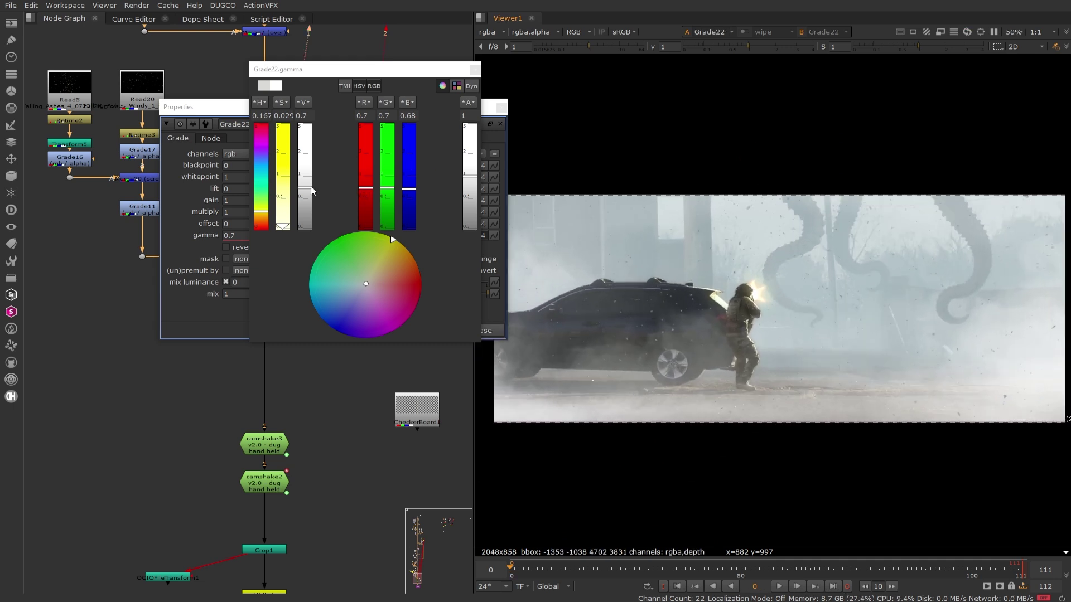
Step: Raise Grade22's overall gamma value to 0.96 while keeping the ratio between its red, green and blue channels
{"action": "left_click_drag", "start_coordinate": [305, 188], "coordinate": [307, 179]}
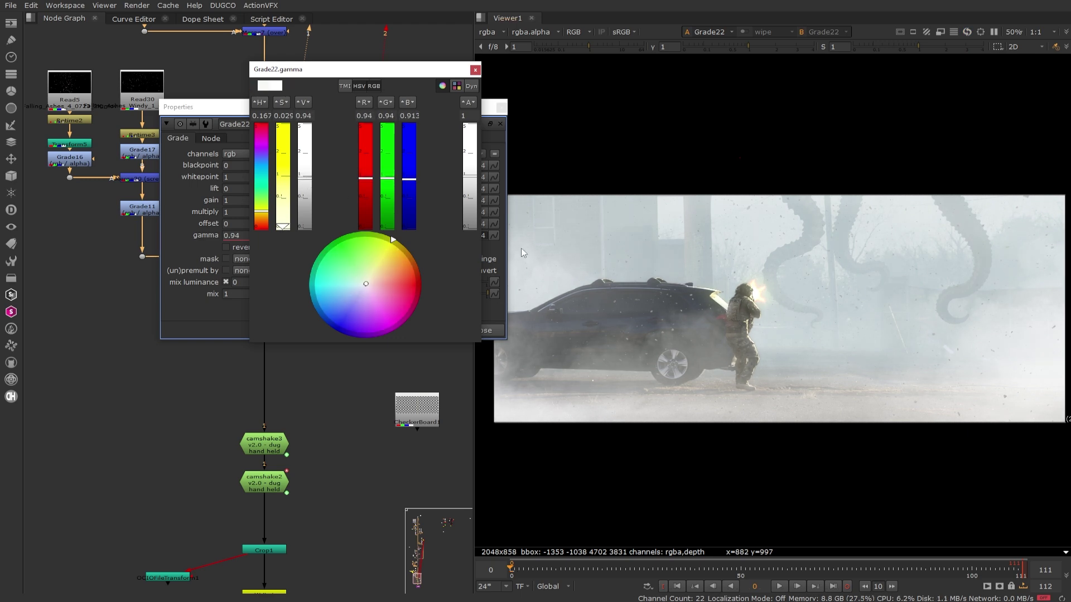
{"action": "left_click_drag", "start_coordinate": [306, 179], "coordinate": [304, 177]}
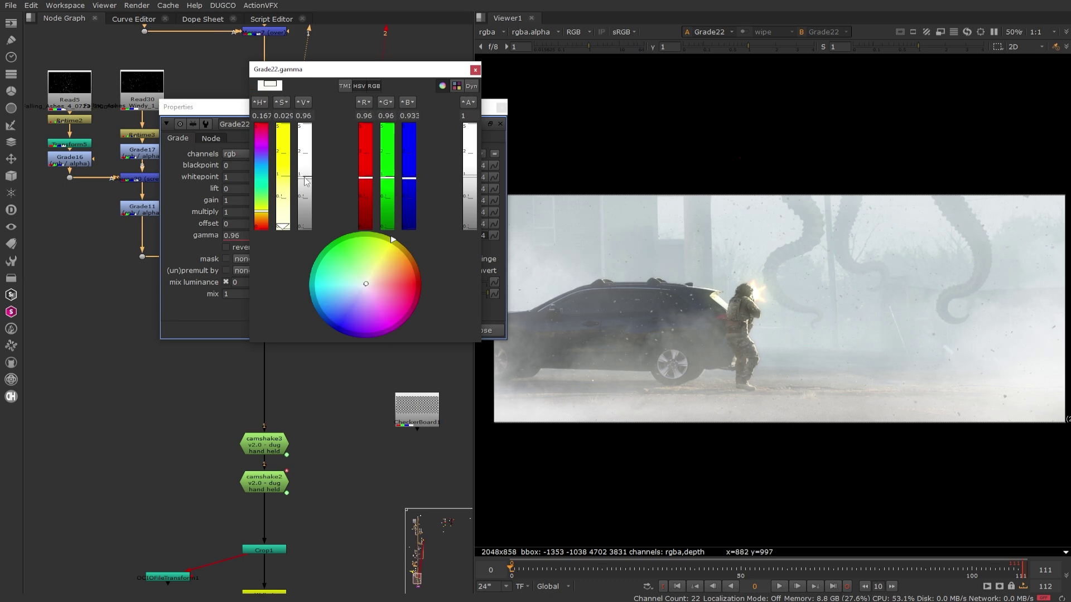
{"action": "left_click", "coordinate": [489, 330]}
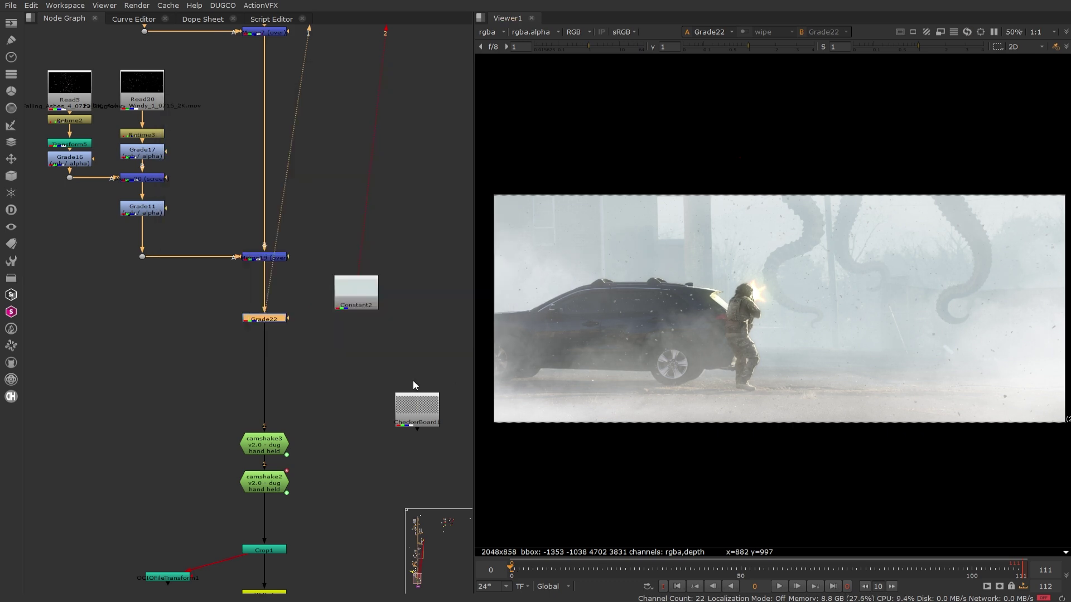
Step: Toggle Grade22 off and on to compare the composite, and raise its multiply slightly
{"action": "left_click", "coordinate": [266, 322]}
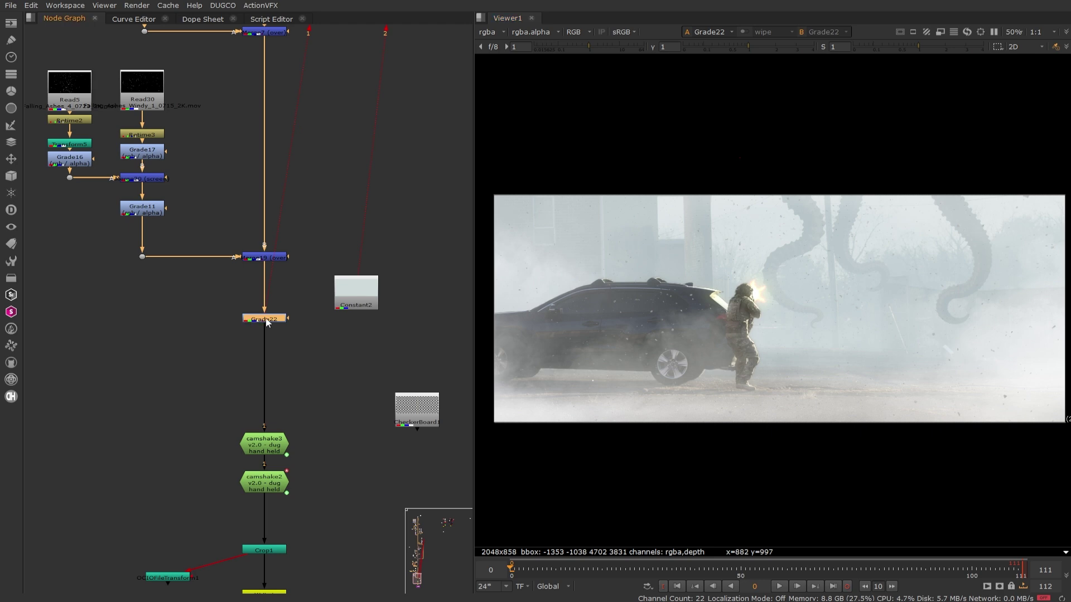
{"action": "key", "text": "d"}
{"action": "key", "text": "d"}
{"action": "double_click", "coordinate": [265, 320]}
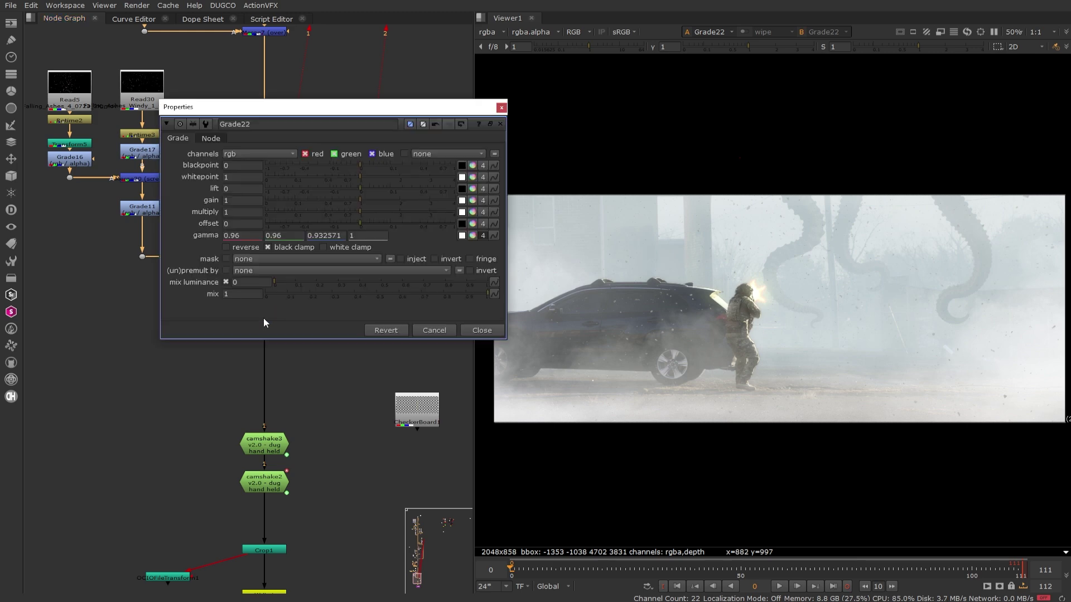
{"action": "left_click_drag", "start_coordinate": [361, 211], "coordinate": [366, 212]}
{"action": "left_click", "coordinate": [478, 333]}
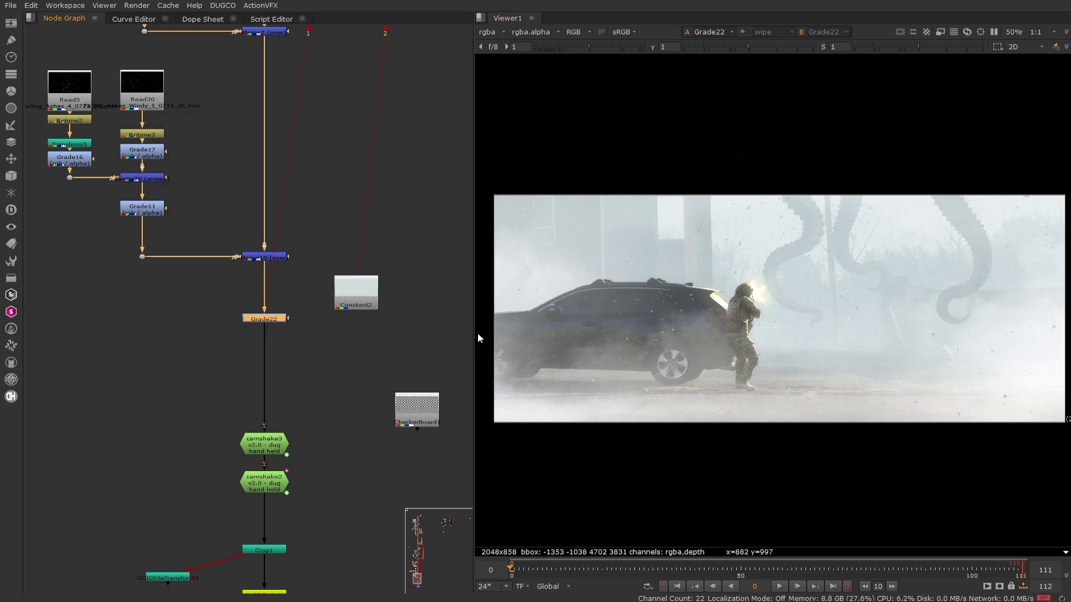
Step: Examine the fog build-up in the fog backdrop by viewing the Merge23, Merge27 and Merge17 screen merges
{"action": "scroll", "coordinate": [337, 296], "scroll_direction": "down", "scroll_amount": 3}
{"action": "middle_click_drag", "start_coordinate": [330, 105], "coordinate": [332, 329]}
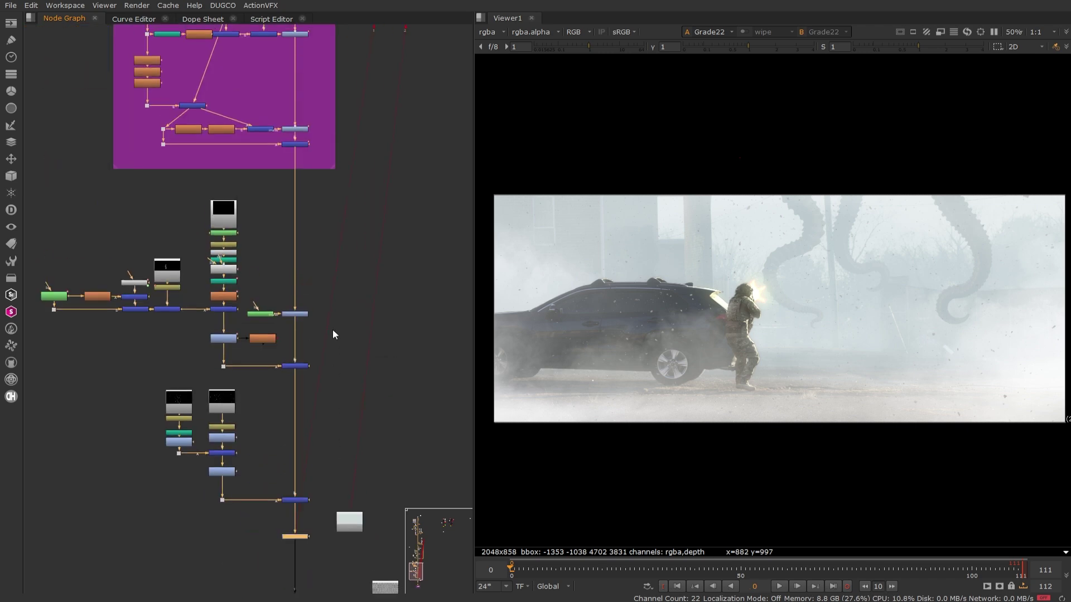
{"action": "middle_click_drag", "start_coordinate": [337, 166], "coordinate": [360, 359]}
{"action": "middle_click_drag", "start_coordinate": [347, 76], "coordinate": [366, 481]}
{"action": "scroll", "coordinate": [297, 366], "scroll_direction": "up", "scroll_amount": 3}
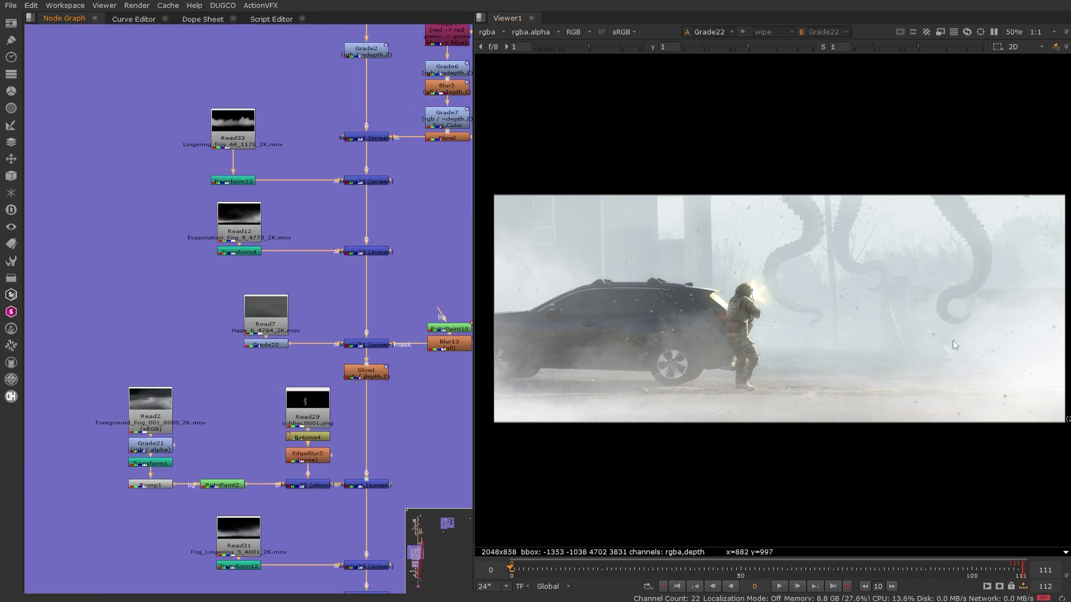
{"action": "left_click", "coordinate": [365, 253]}
{"action": "key", "text": "1"}
{"action": "left_click", "coordinate": [369, 180]}
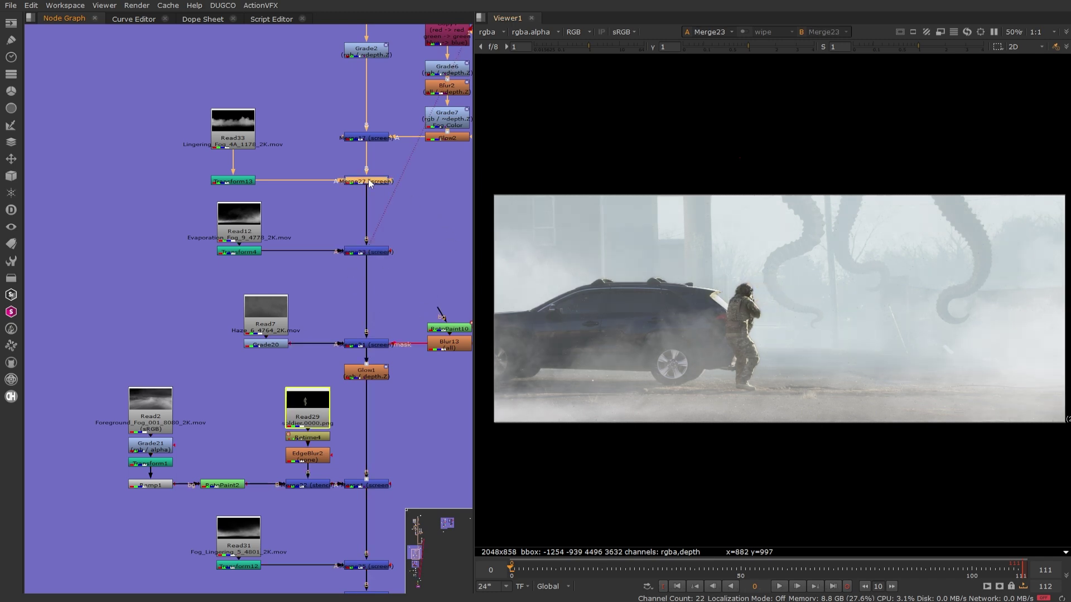
{"action": "key", "text": "1"}
{"action": "left_click", "coordinate": [367, 138]}
{"action": "key", "text": "1"}
Step: View Merge23 again and inspect the settings of the evaporation fog's Transform4 node
{"action": "scroll", "coordinate": [384, 182], "scroll_direction": "down", "scroll_amount": 2}
{"action": "middle_click_drag", "start_coordinate": [378, 156], "coordinate": [352, 336]}
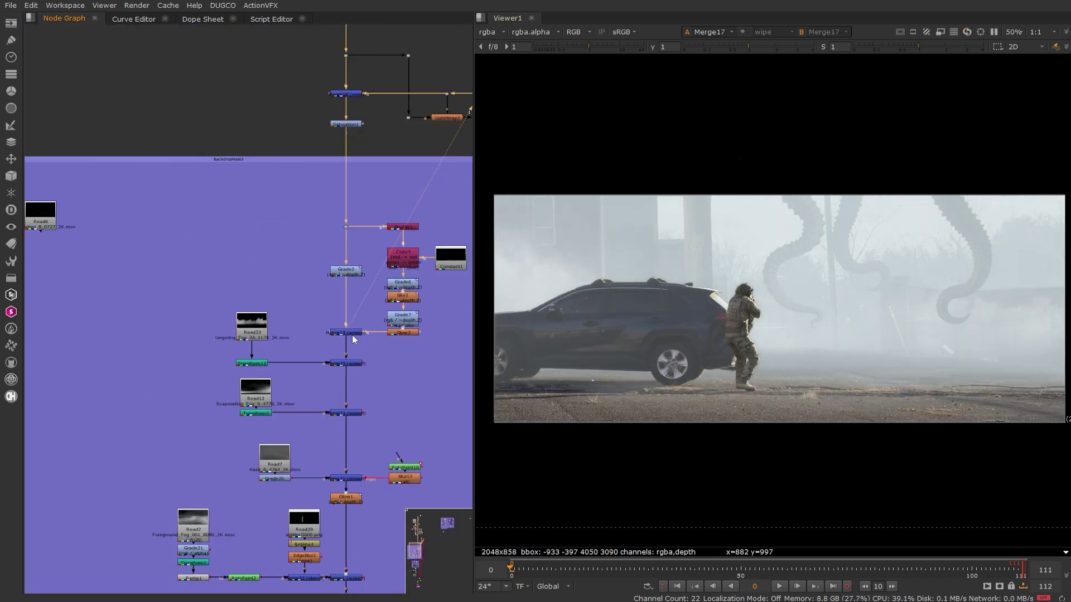
{"action": "left_click", "coordinate": [353, 415]}
{"action": "key", "text": "1"}
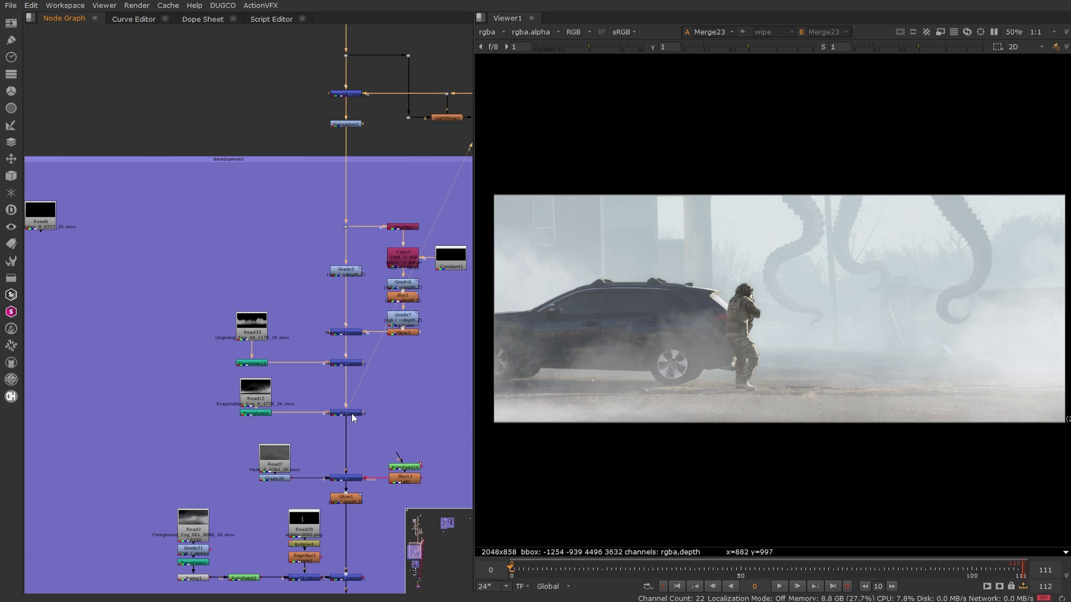
{"action": "double_click", "coordinate": [256, 414]}
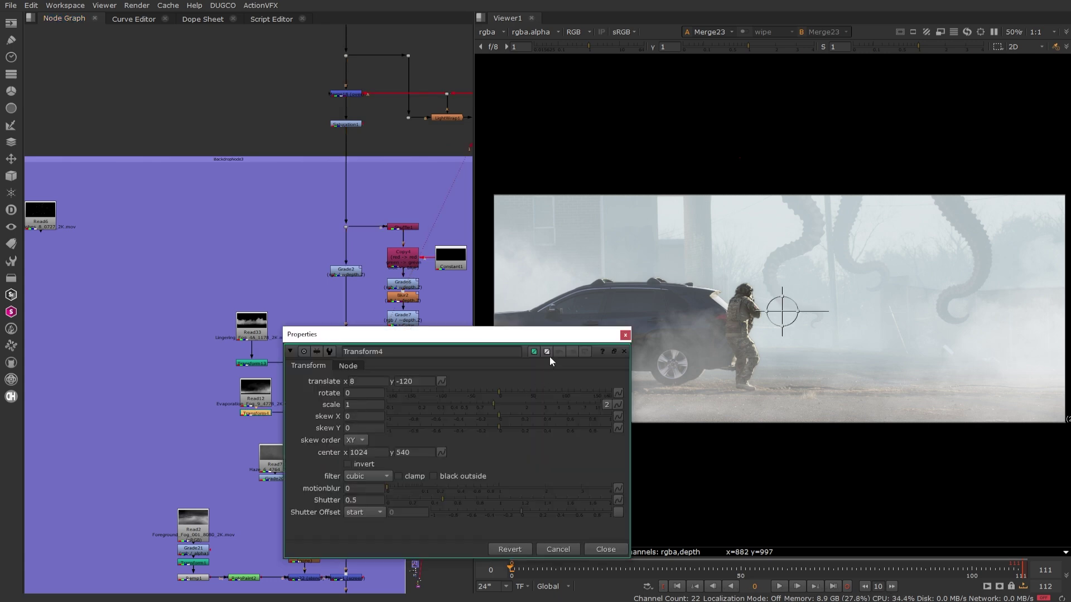
{"action": "left_click", "coordinate": [627, 336]}
Step: Add a Ramp node with point 0 at about 1222, 286 beside the soldier and point 1 just past the frame's right edge
{"action": "key", "text": "Tab"}
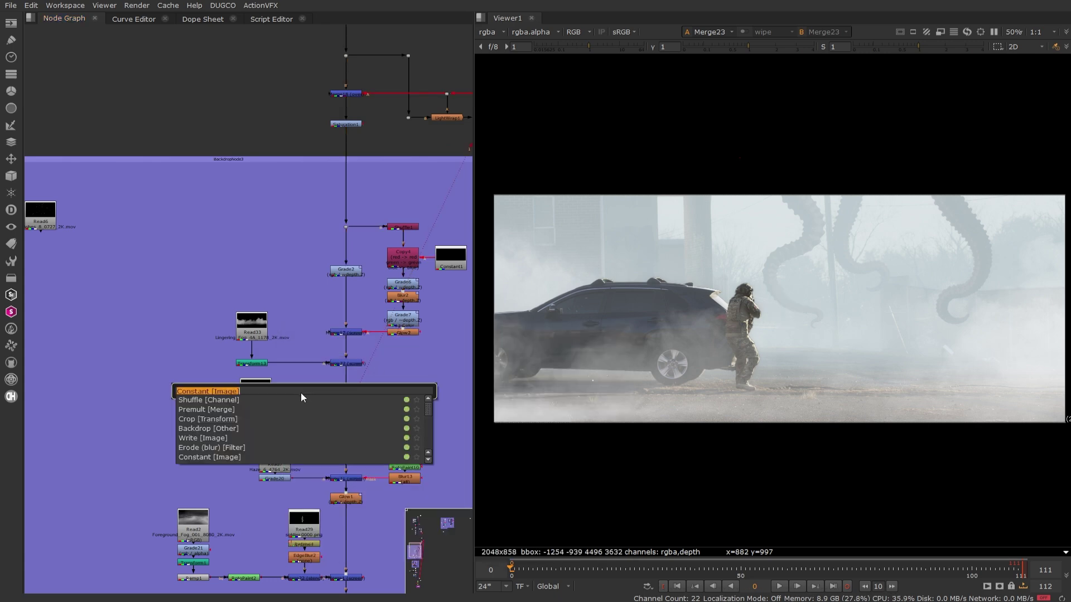
{"action": "type", "text": "ramp"}
{"action": "key", "text": "Return"}
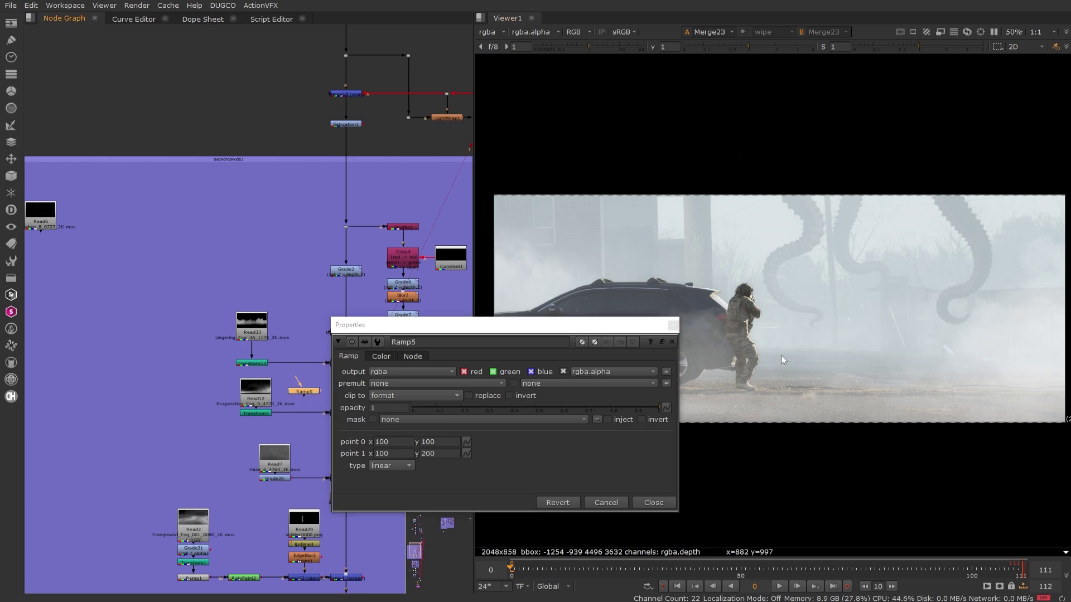
{"action": "scroll", "coordinate": [781, 356], "scroll_direction": "down", "scroll_amount": 3}
{"action": "middle_click_drag", "start_coordinate": [722, 289], "coordinate": [754, 222]}
{"action": "left_click_drag", "start_coordinate": [915, 289], "coordinate": [847, 283]}
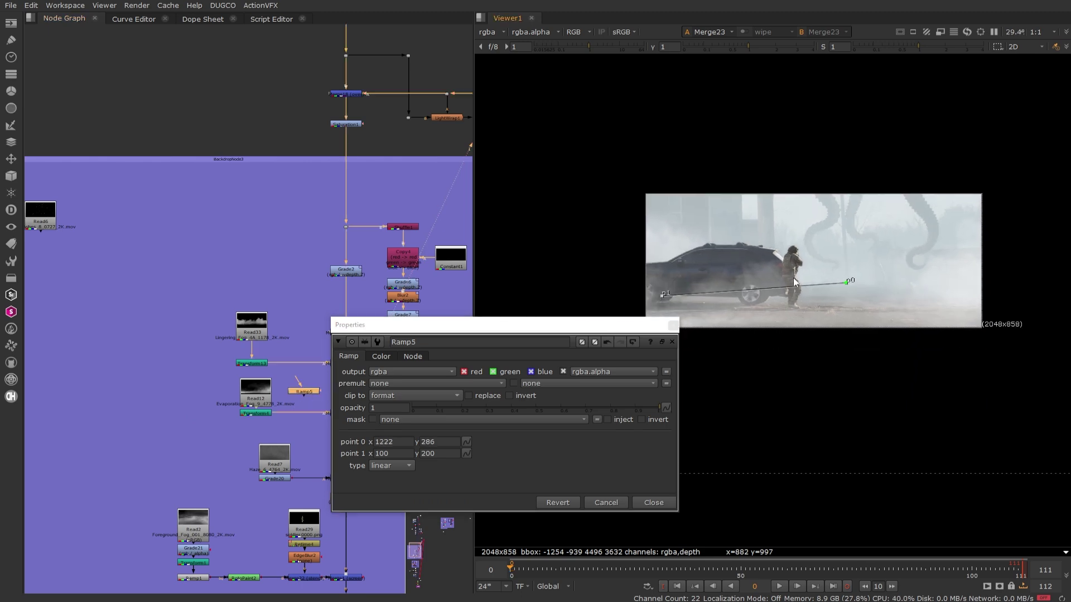
{"action": "left_click_drag", "start_coordinate": [662, 296], "coordinate": [997, 277]}
{"action": "left_click", "coordinate": [666, 505]}
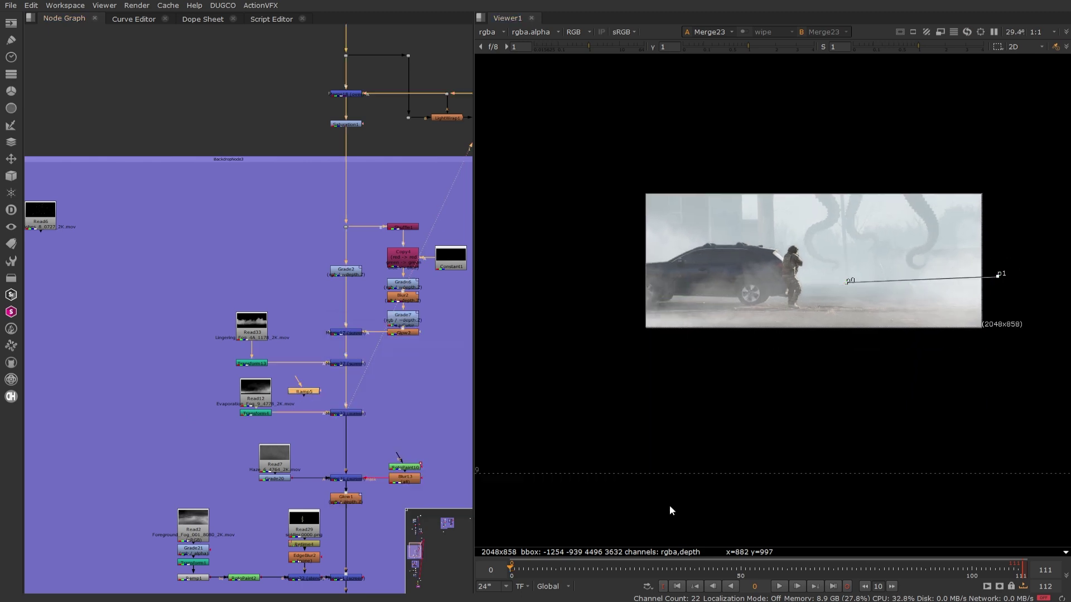
Step: Insert a Grade node between Transform4 and Merge23, masked by the alpha of Ramp5
{"action": "scroll", "coordinate": [323, 426], "scroll_direction": "up", "scroll_amount": 3}
{"action": "left_click", "coordinate": [304, 418]}
{"action": "key", "text": "g"}
{"action": "mouse_move", "coordinate": [304, 419]}
{"action": "left_mouse_down"}
{"action": "mouse_move", "coordinate": [292, 405]}
{"action": "mouse_move", "coordinate": [283, 427]}
{"action": "mouse_move", "coordinate": [292, 369]}
{"action": "mouse_move", "coordinate": [294, 419]}
{"action": "mouse_move", "coordinate": [298, 403]}
{"action": "left_mouse_up"}
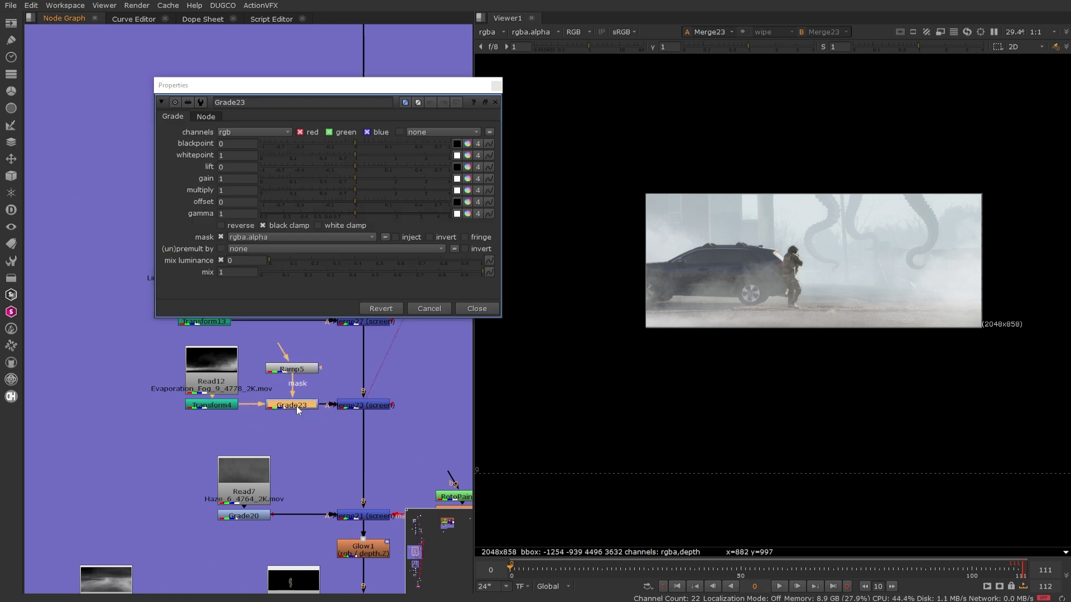
Step: Try a gamma of 5 on Grade23 and compare the evaporation fog with the grade on and off
{"action": "left_click_drag", "start_coordinate": [357, 213], "coordinate": [462, 213]}
{"action": "scroll", "coordinate": [927, 236], "scroll_direction": "up", "scroll_amount": 4}
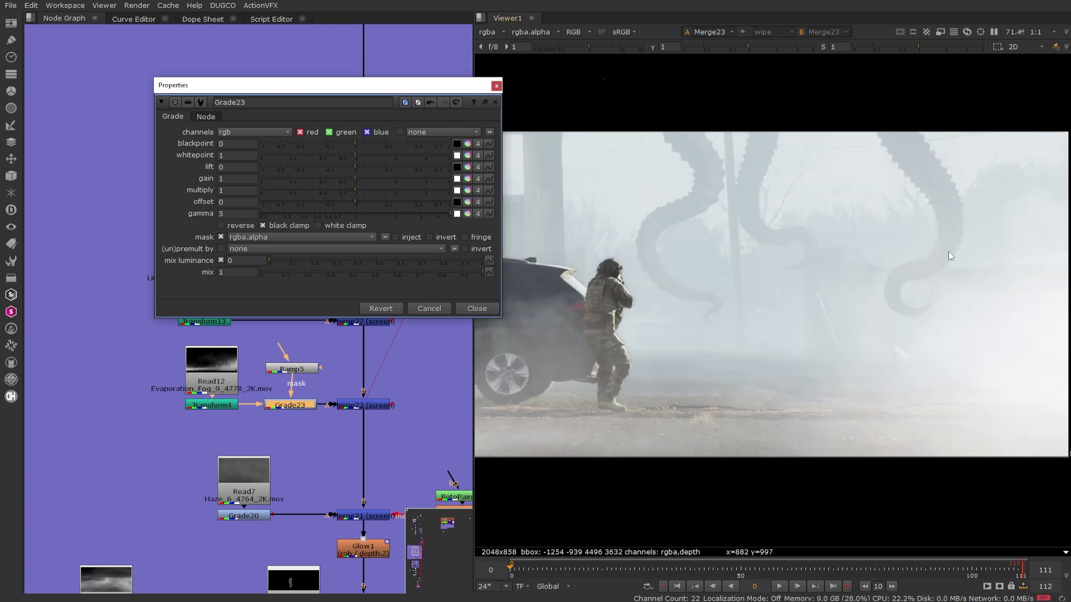
{"action": "middle_click_drag", "start_coordinate": [948, 254], "coordinate": [831, 221]}
{"action": "key", "text": "d"}
{"action": "key", "text": "d"}
{"action": "key", "text": "d"}
{"action": "key", "text": "d"}
{"action": "key", "text": "d"}
{"action": "key", "text": "d"}
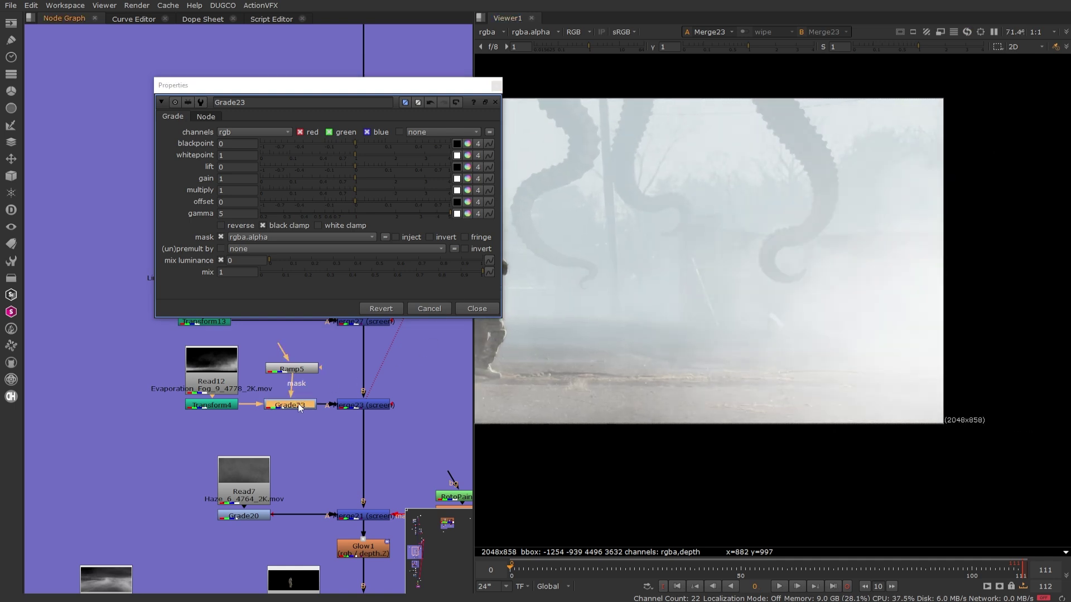
{"action": "left_click", "coordinate": [492, 309]}
{"action": "scroll", "coordinate": [872, 276], "scroll_direction": "down", "scroll_amount": 4}
{"action": "scroll", "coordinate": [871, 275], "scroll_direction": "up", "scroll_amount": 1}
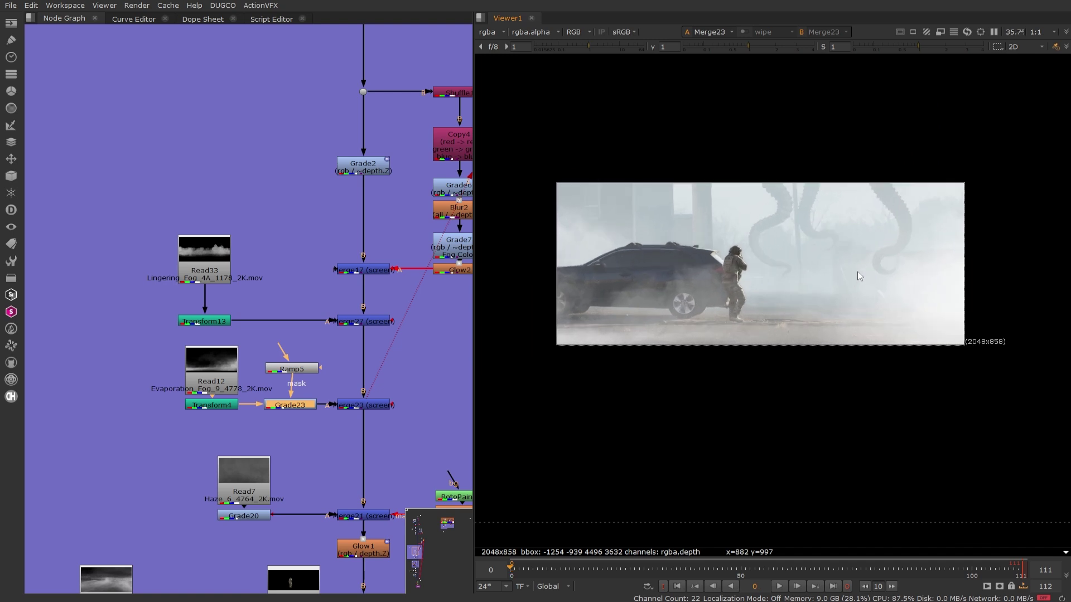
Step: Set Grade23's gamma to 1.96 to brighten the evaporation fog more moderately
{"action": "double_click", "coordinate": [299, 404]}
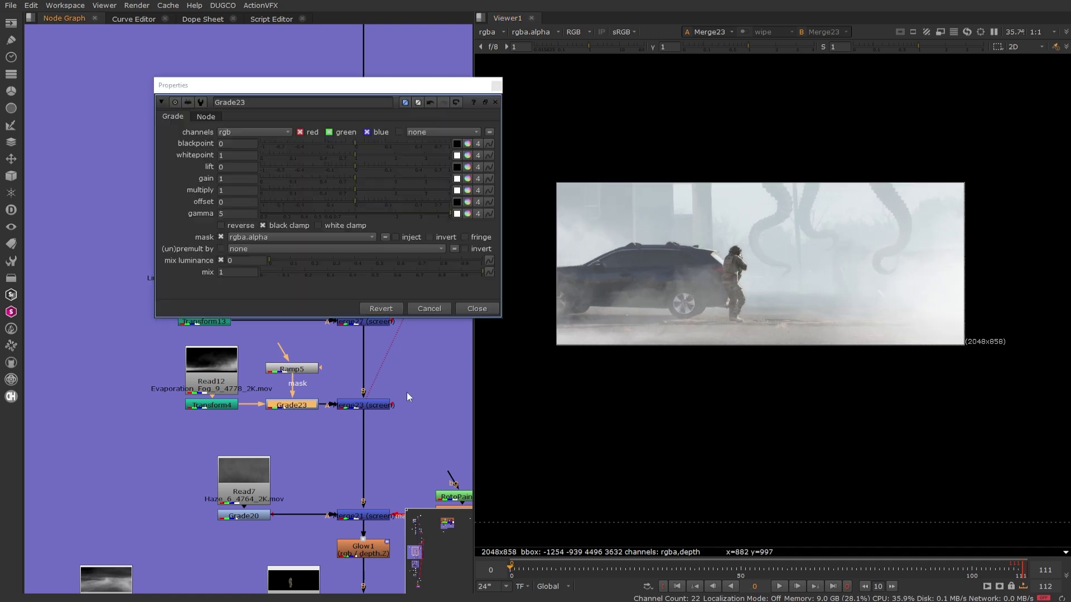
{"action": "left_click_drag", "start_coordinate": [415, 214], "coordinate": [397, 212]}
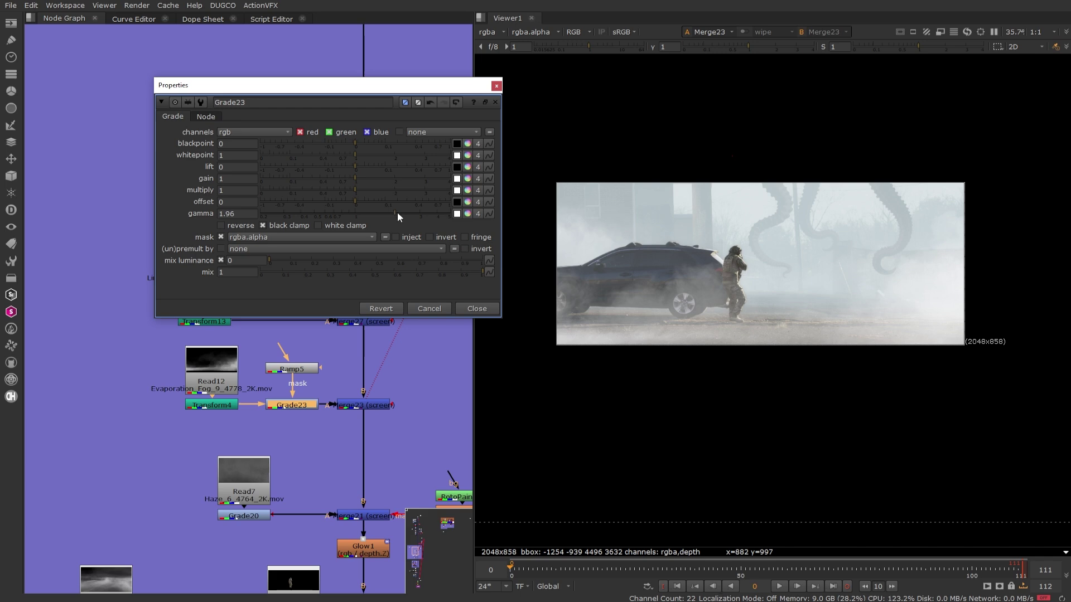
{"action": "left_click", "coordinate": [480, 309]}
{"action": "scroll", "coordinate": [416, 380], "scroll_direction": "down", "scroll_amount": 3}
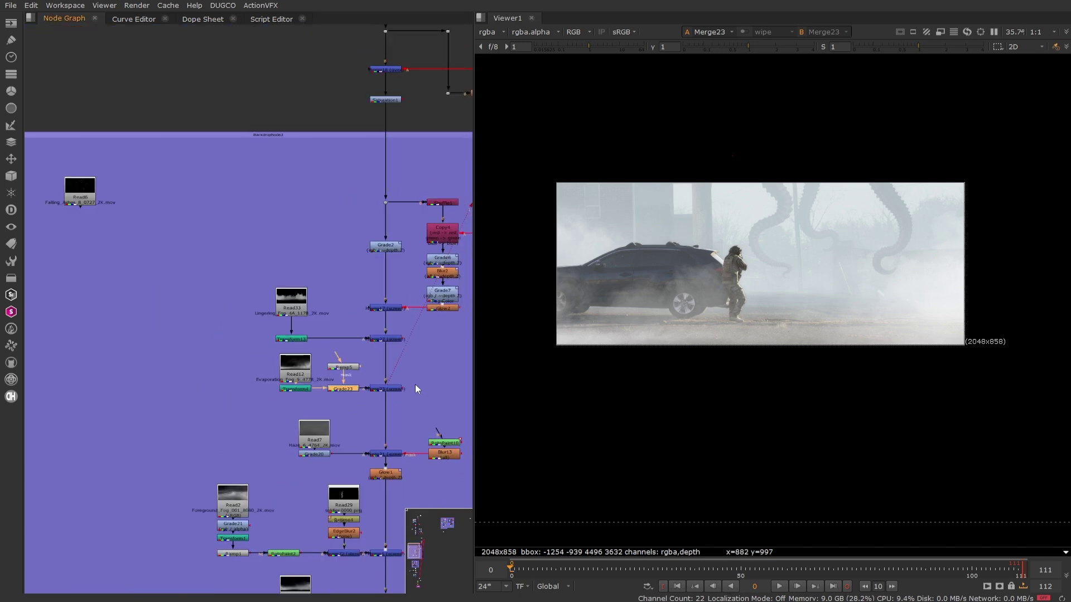
{"action": "middle_click_drag", "start_coordinate": [415, 384], "coordinate": [369, 264]}
{"action": "scroll", "coordinate": [314, 212], "scroll_direction": "up", "scroll_amount": 3}
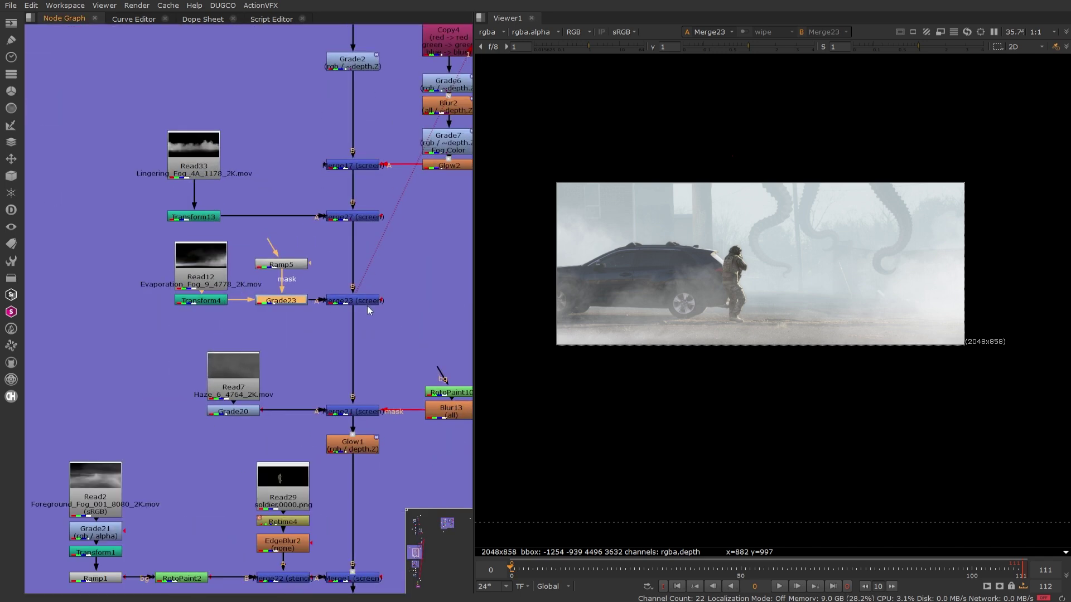
Step: Insert a dot in the pipe from Grade23 to Merge23's A input, placed directly below Grade23
{"action": "scroll", "coordinate": [365, 305], "scroll_direction": "down", "scroll_amount": 3}
{"action": "left_click", "coordinate": [361, 304]}
{"action": "middle_click_drag", "start_coordinate": [387, 372], "coordinate": [346, 308]}
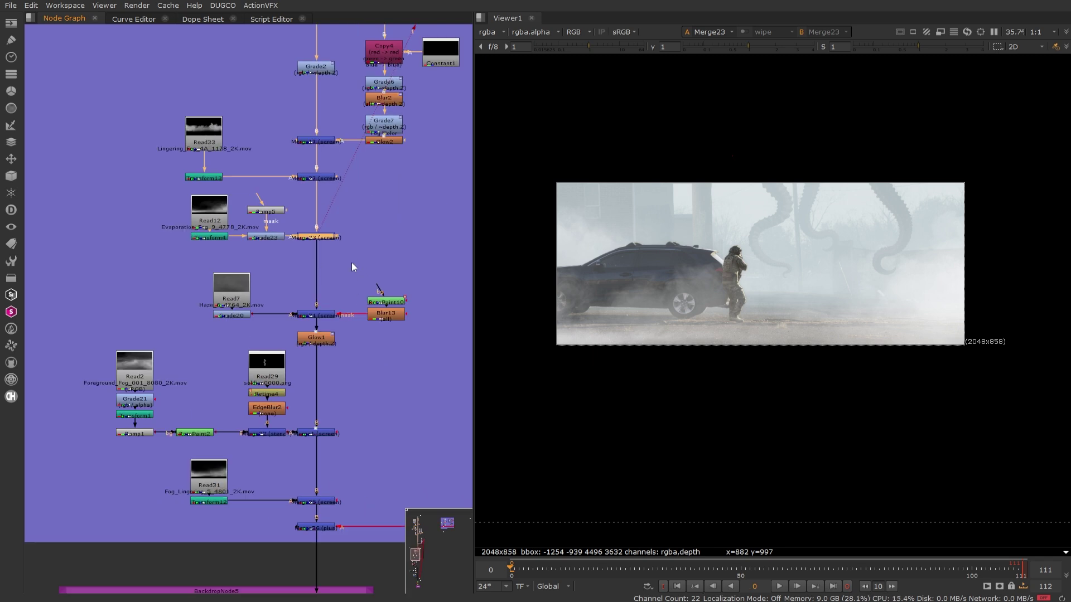
{"action": "scroll", "coordinate": [337, 267], "scroll_direction": "up", "scroll_amount": 2}
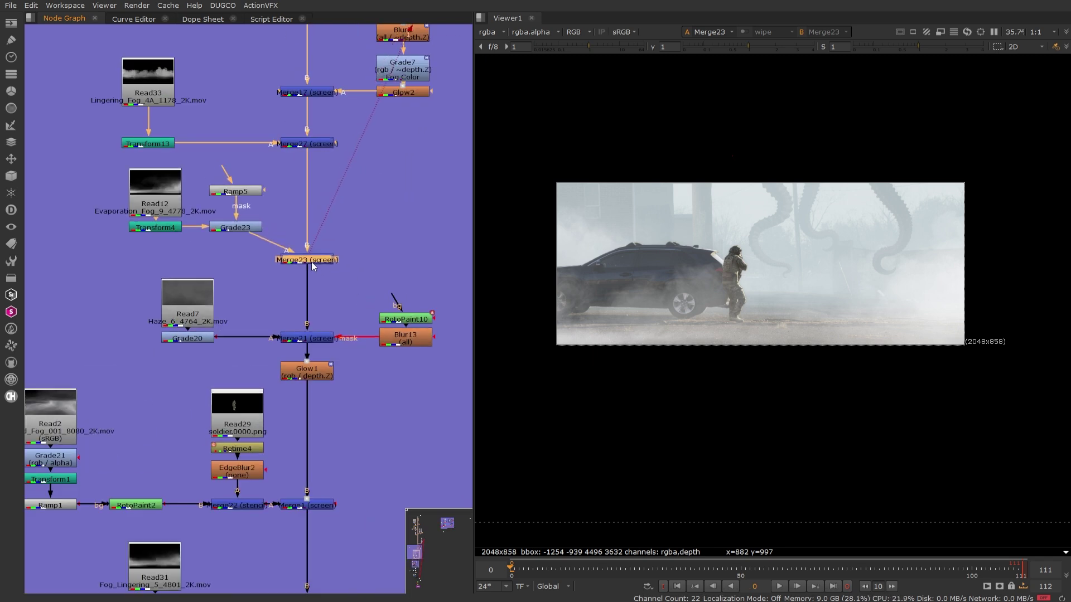
{"action": "left_click_drag", "start_coordinate": [306, 263], "coordinate": [236, 266]}
{"action": "left_click", "coordinate": [249, 260]}
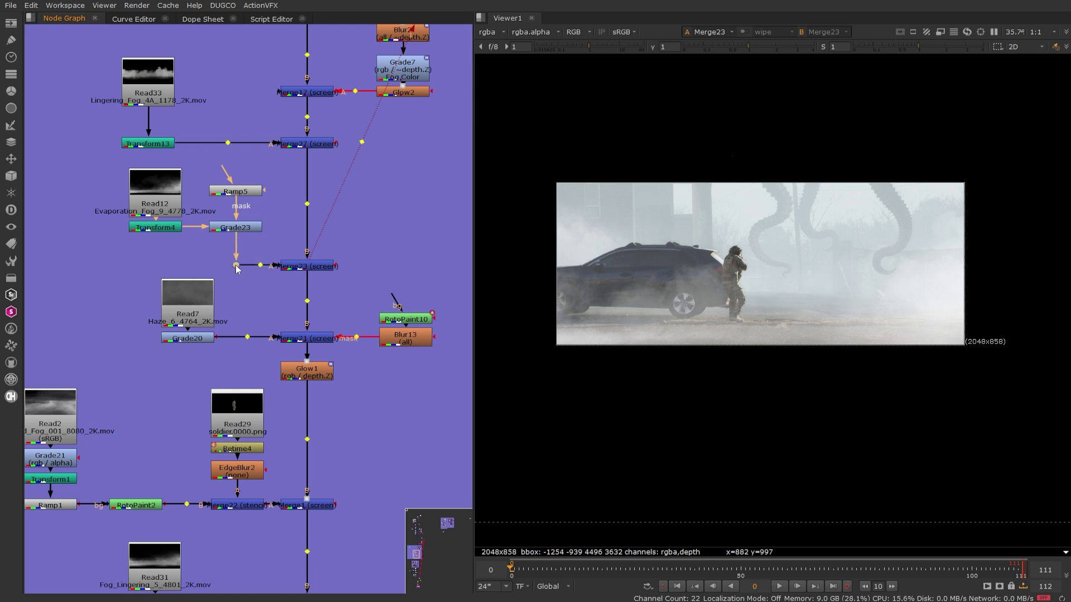
Step: View Transform4's evaporation fog and check its alpha channel against the colour image
{"action": "left_click", "coordinate": [200, 238]}
{"action": "left_click", "coordinate": [162, 226]}
{"action": "key", "text": "1"}
{"action": "key", "text": "a"}
{"action": "key", "text": "a"}
{"action": "key", "text": "a"}
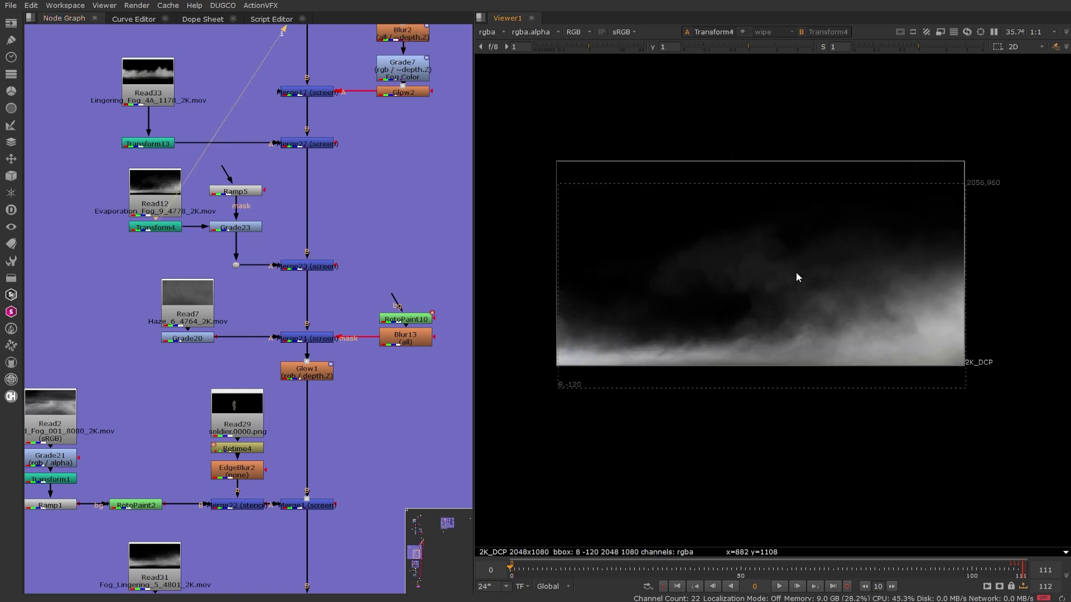
{"action": "key", "text": "a"}
{"action": "key", "text": "a"}
{"action": "key", "text": "a"}
Step: Insert a Blur above Merge23, masked by the graded evaporation fog's rgba.red channel, with size 23.5 and mix 0.25
{"action": "left_click", "coordinate": [293, 243]}
{"action": "key", "text": "b"}
{"action": "left_click_drag", "start_coordinate": [294, 243], "coordinate": [317, 243]}
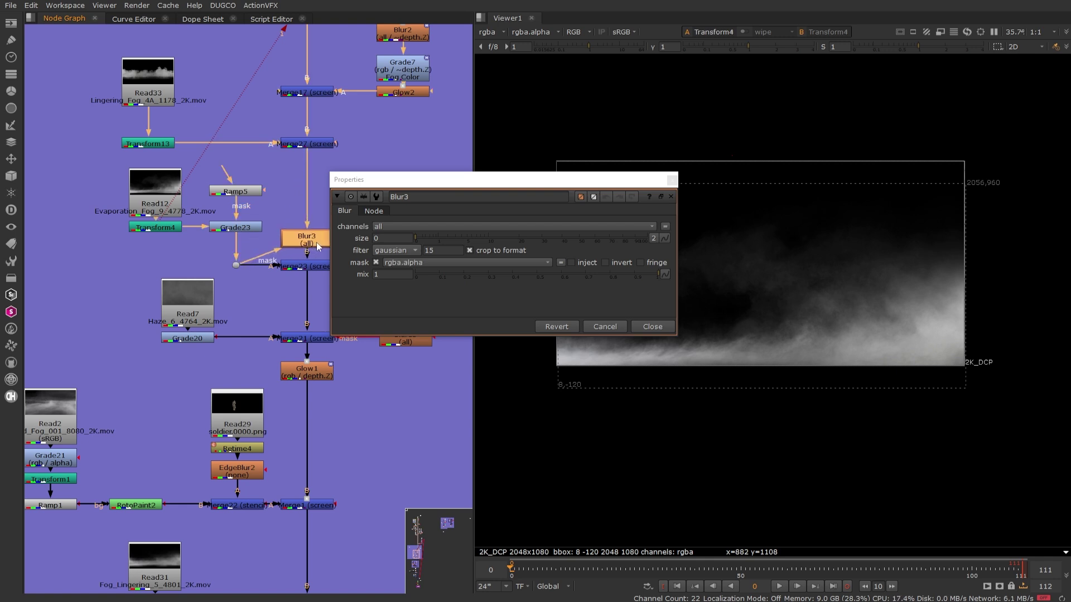
{"action": "key", "text": "1"}
{"action": "left_click", "coordinate": [433, 260]}
{"action": "left_click", "coordinate": [436, 285]}
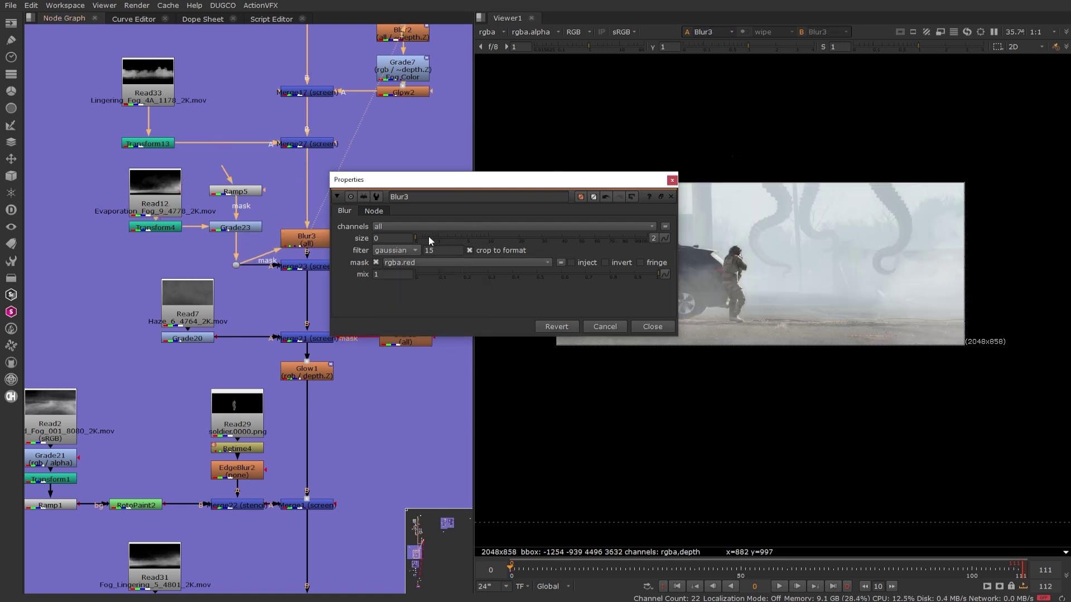
{"action": "left_click_drag", "start_coordinate": [424, 237], "coordinate": [529, 248]}
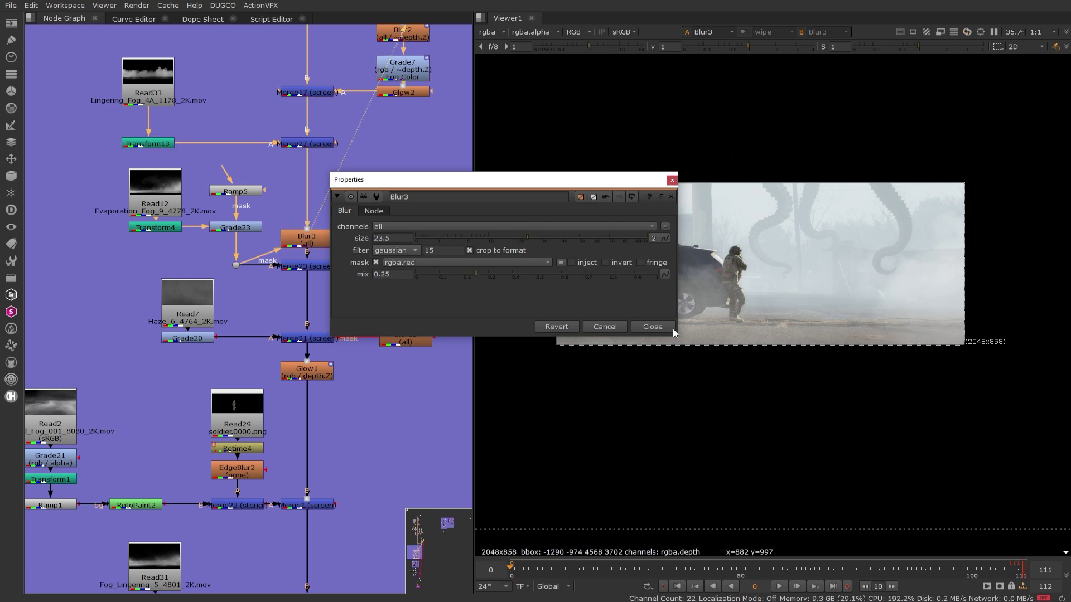
{"action": "left_click", "coordinate": [652, 326]}
Step: Examine the fog composite at Glow1 and at Merge25
{"action": "left_click", "coordinate": [311, 364]}
{"action": "scroll", "coordinate": [328, 379], "scroll_direction": "down", "scroll_amount": 4}
{"action": "scroll", "coordinate": [331, 361], "scroll_direction": "up", "scroll_amount": 3}
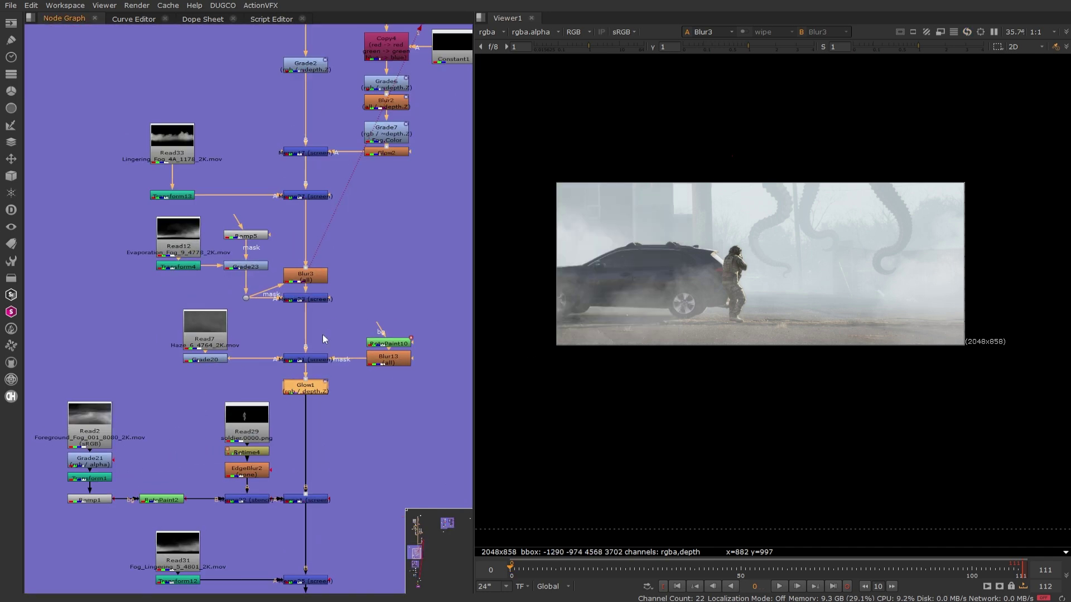
{"action": "key", "text": "1"}
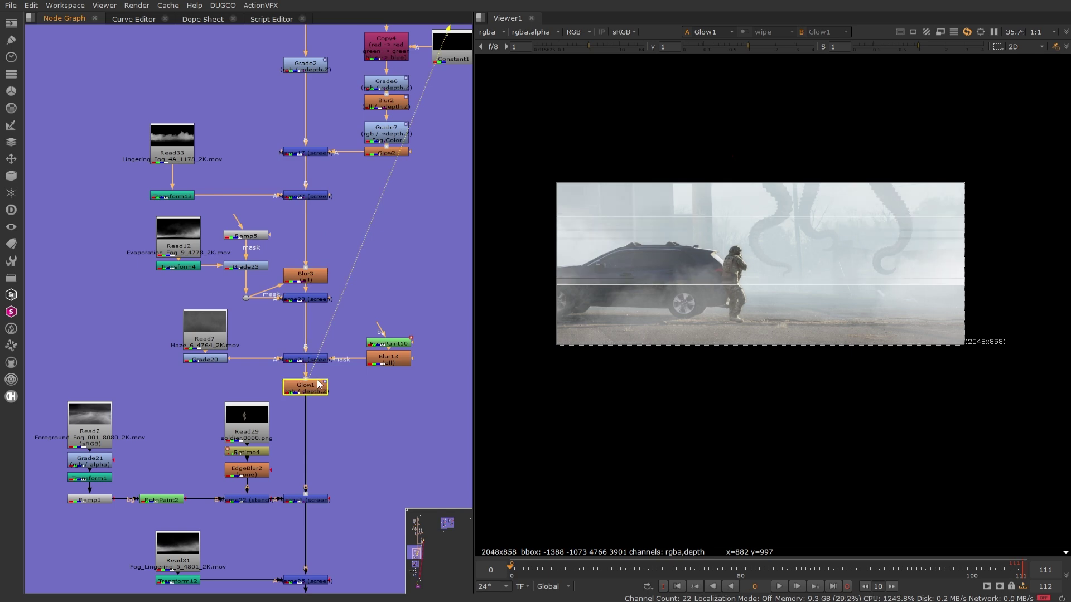
{"action": "scroll", "coordinate": [860, 283], "scroll_direction": "up", "scroll_amount": 2}
{"action": "scroll", "coordinate": [403, 389], "scroll_direction": "down", "scroll_amount": 2}
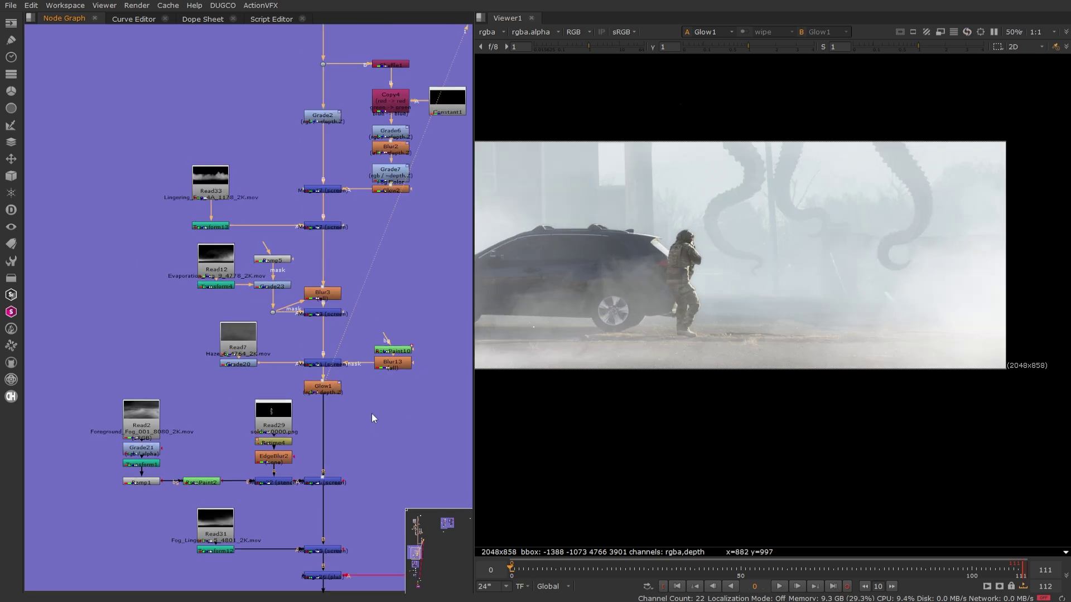
{"action": "middle_click_drag", "start_coordinate": [343, 471], "coordinate": [326, 359]}
{"action": "scroll", "coordinate": [327, 360], "scroll_direction": "up", "scroll_amount": 1}
{"action": "middle_click_drag", "start_coordinate": [354, 422], "coordinate": [279, 378]}
{"action": "left_click", "coordinate": [235, 409]}
{"action": "key", "text": "1"}
{"action": "left_click", "coordinate": [266, 410]}
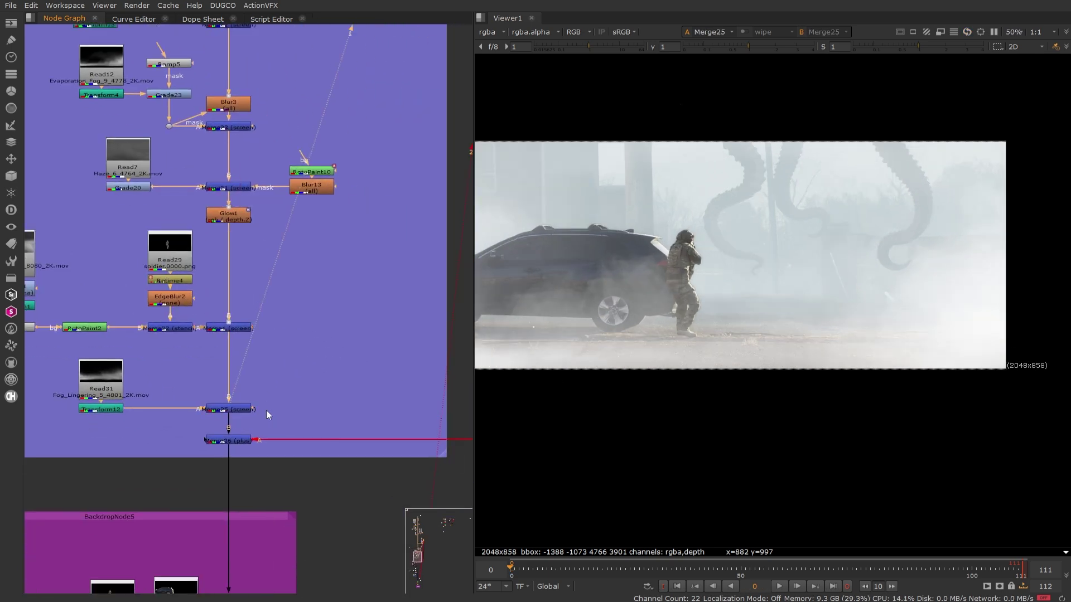
Step: View the result of Merge26 at the end of the fog section and examine the soldier up close
{"action": "scroll", "coordinate": [267, 412], "scroll_direction": "down", "scroll_amount": 1}
{"action": "scroll", "coordinate": [363, 357], "scroll_direction": "down", "scroll_amount": 6}
{"action": "scroll", "coordinate": [395, 160], "scroll_direction": "up", "scroll_amount": 4}
{"action": "middle_click_drag", "start_coordinate": [381, 117], "coordinate": [369, 275]}
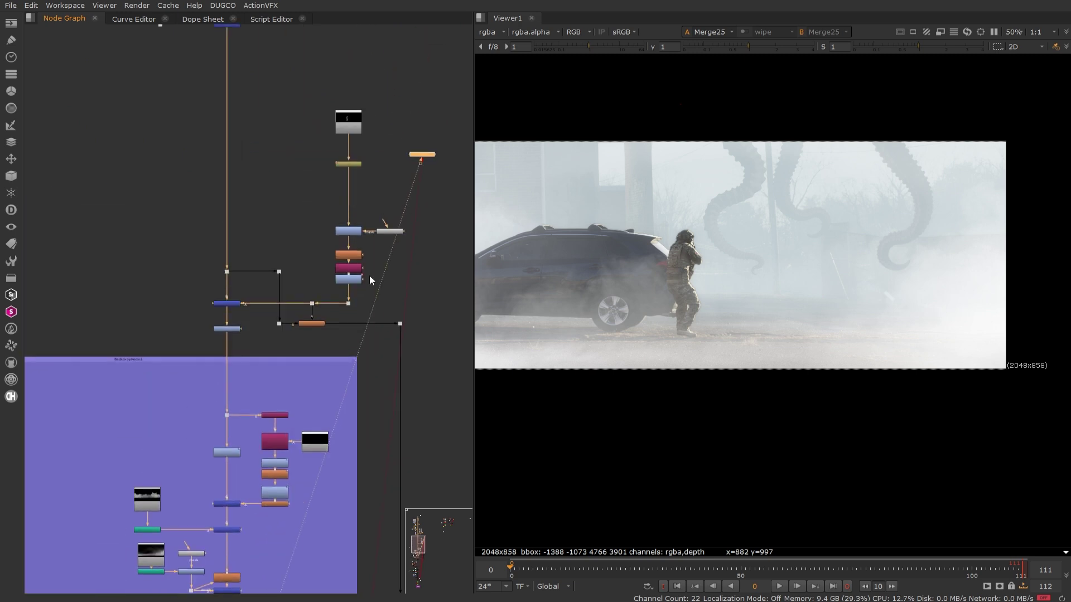
{"action": "scroll", "coordinate": [351, 199], "scroll_direction": "up", "scroll_amount": 3}
{"action": "scroll", "coordinate": [339, 274], "scroll_direction": "down", "scroll_amount": 5}
{"action": "middle_click_drag", "start_coordinate": [279, 557], "coordinate": [307, 323]}
{"action": "scroll", "coordinate": [299, 384], "scroll_direction": "up", "scroll_amount": 3}
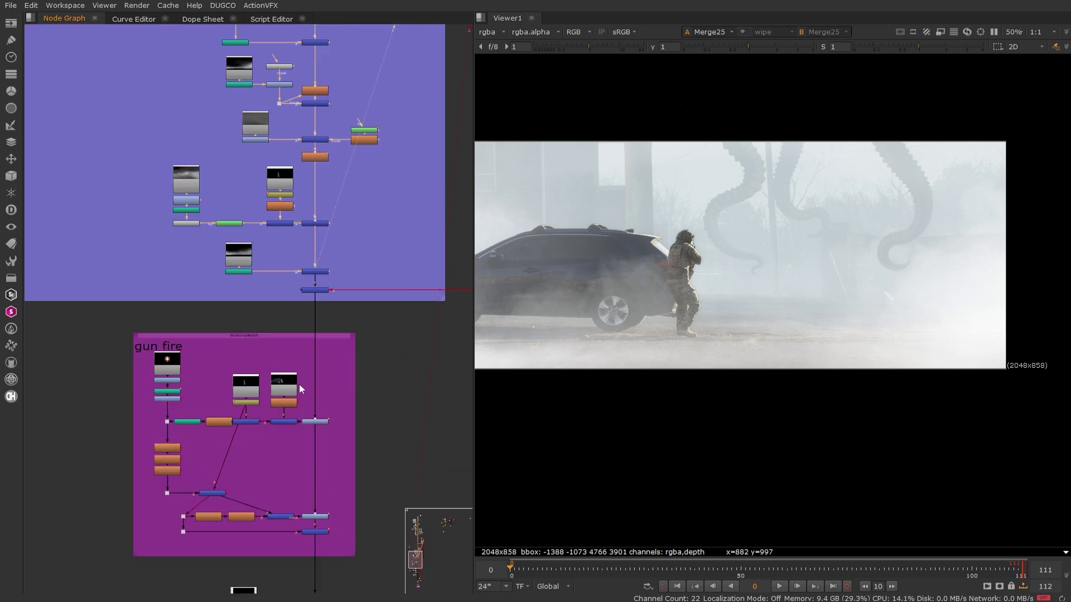
{"action": "left_click", "coordinate": [322, 291]}
{"action": "key", "text": "1"}
{"action": "middle_click_drag", "start_coordinate": [339, 276], "coordinate": [299, 312]}
{"action": "scroll", "coordinate": [603, 245], "scroll_direction": "up", "scroll_amount": 5}
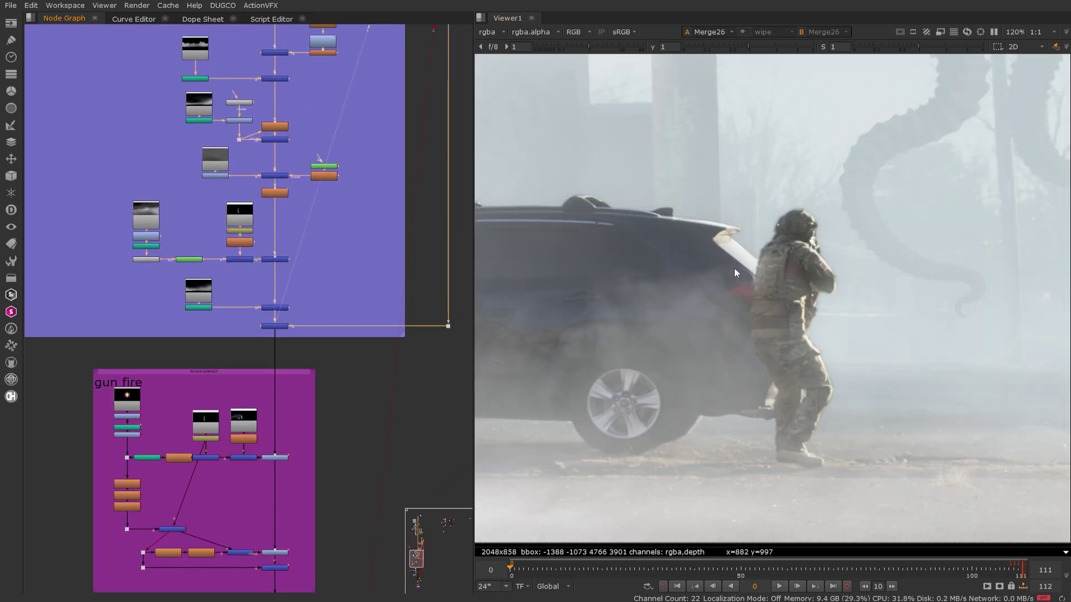
Step: Compare the soldier with Merge26 disabled and enabled
{"action": "scroll", "coordinate": [377, 256], "scroll_direction": "down", "scroll_amount": 3}
{"action": "middle_click_drag", "start_coordinate": [378, 256], "coordinate": [307, 356]}
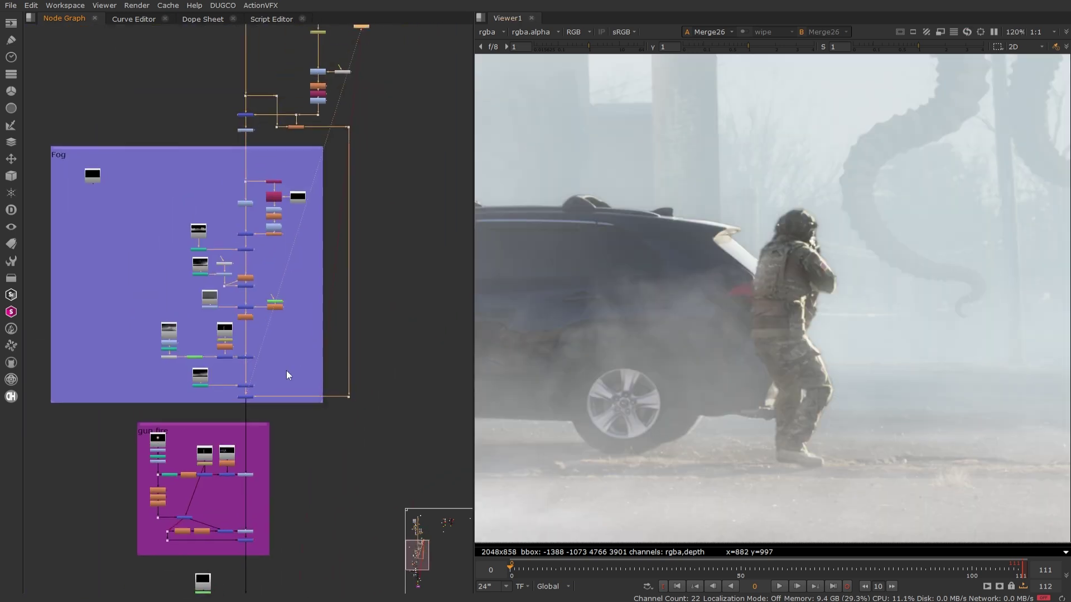
{"action": "left_click", "coordinate": [249, 398]}
{"action": "key", "text": "d"}
{"action": "key", "text": "d"}
Step: Trace Merge26's A input back to LightWrap1 and view that node's output
{"action": "middle_click_drag", "start_coordinate": [321, 119], "coordinate": [295, 202]}
{"action": "scroll", "coordinate": [296, 202], "scroll_direction": "up", "scroll_amount": 4}
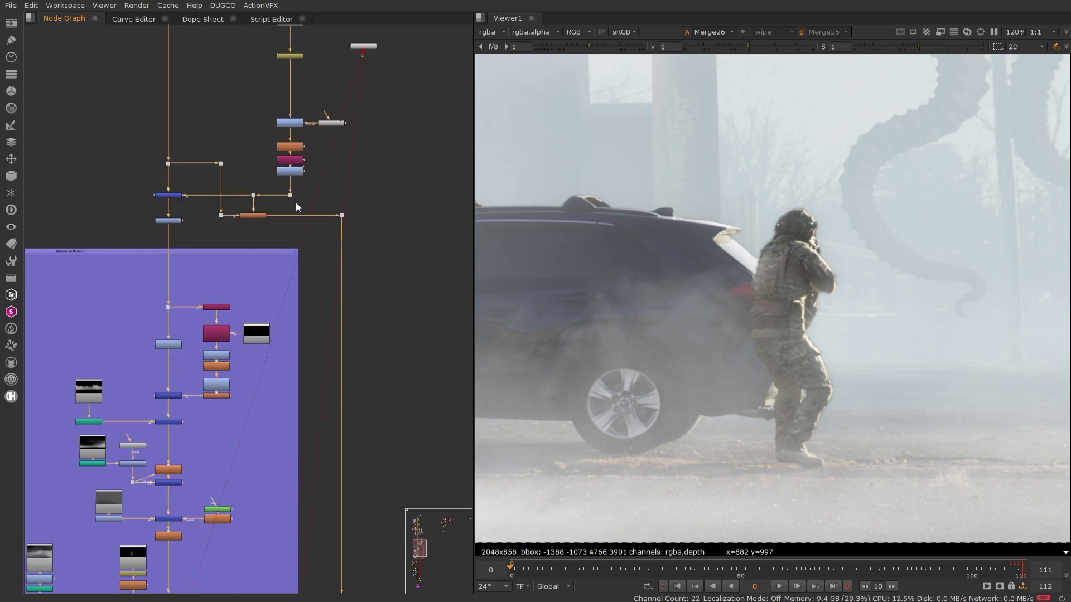
{"action": "left_click", "coordinate": [248, 217]}
{"action": "key", "text": "1"}
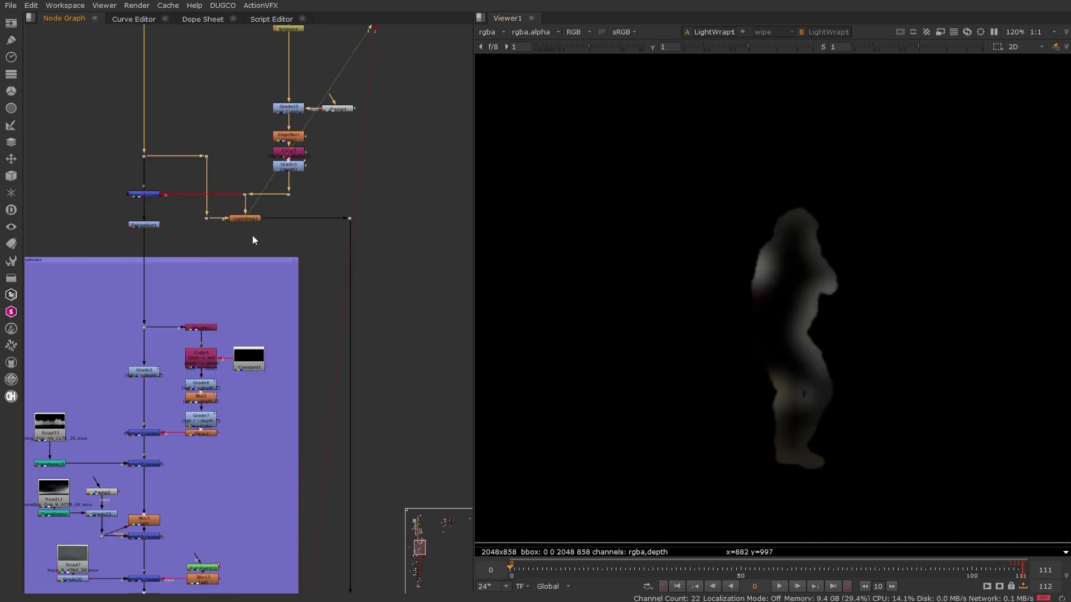
{"action": "scroll", "coordinate": [244, 213], "scroll_direction": "up", "scroll_amount": 4}
{"action": "middle_click_drag", "start_coordinate": [245, 217], "coordinate": [319, 246]}
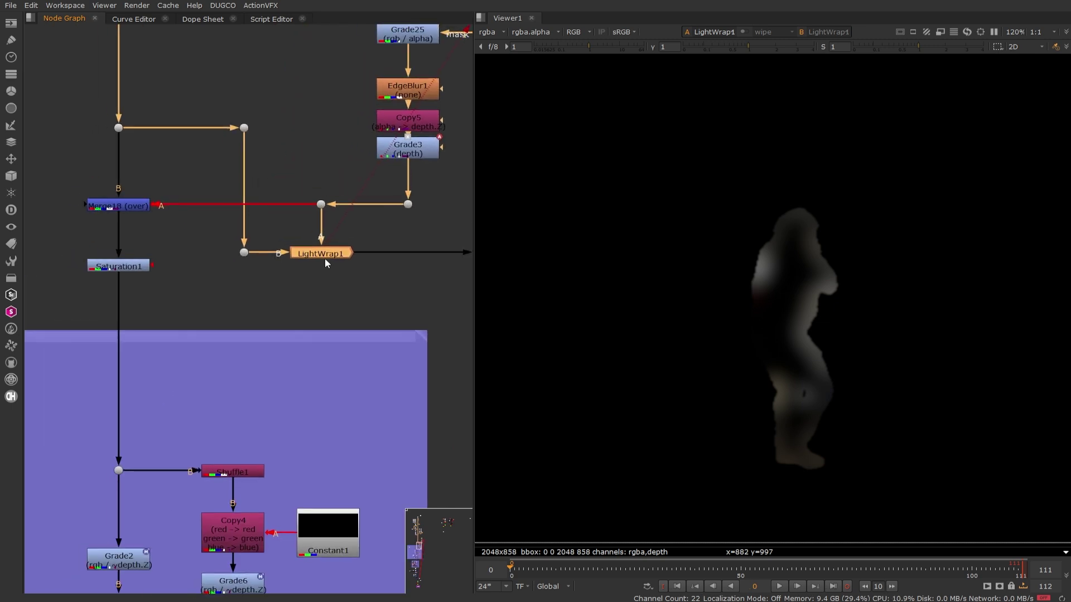
{"action": "left_click", "coordinate": [323, 287]}
{"action": "key", "text": "Tab"}
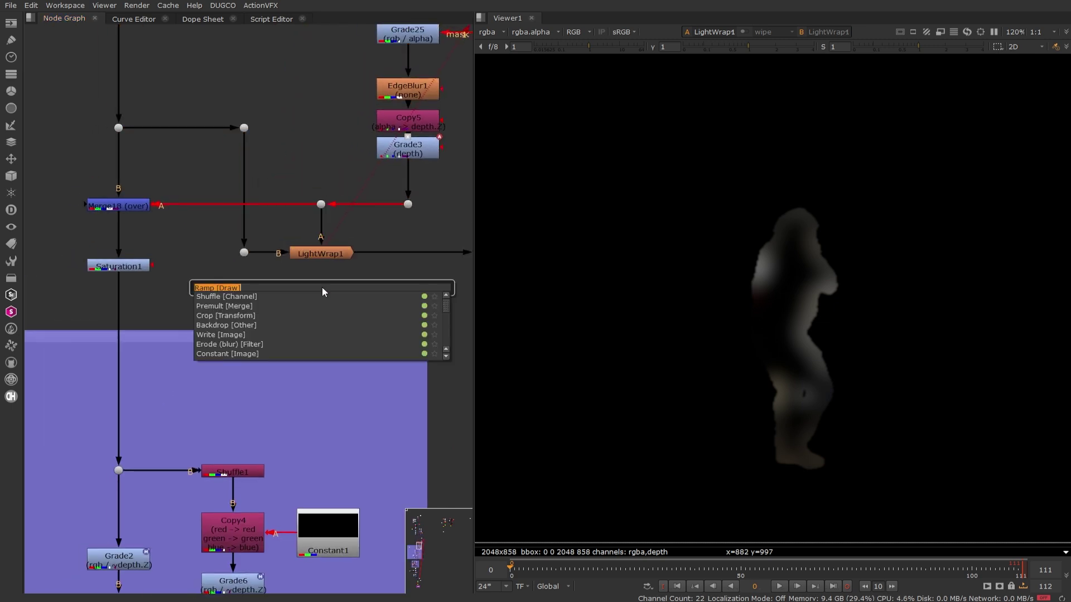
{"action": "key", "text": "Escape"}
Step: Open LightWrap1's properties and compare its A and B inputs with its own output
{"action": "left_click", "coordinate": [330, 253]}
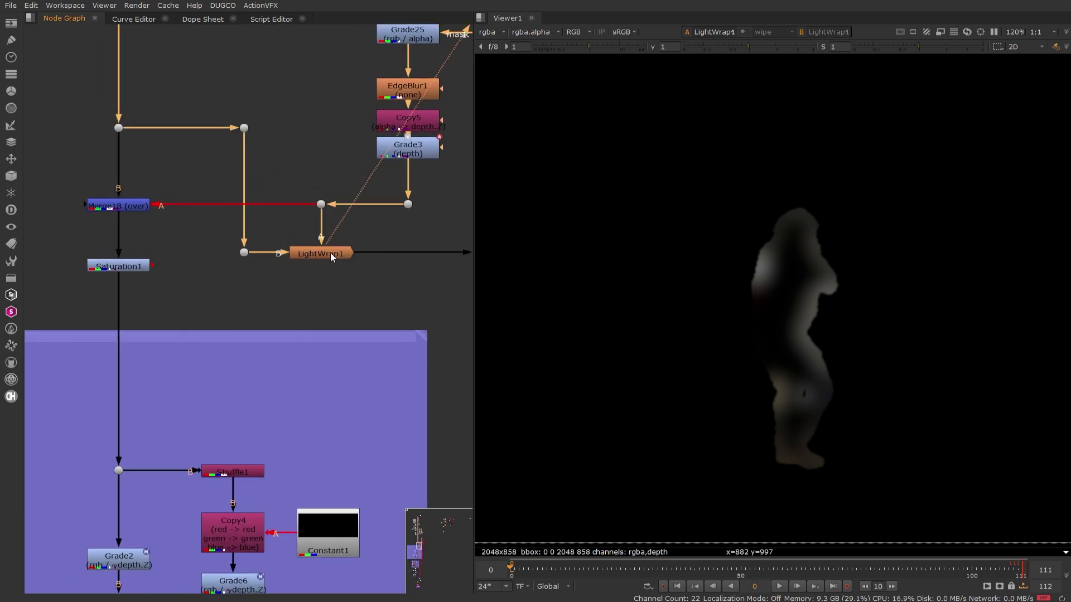
{"action": "double_click", "coordinate": [330, 253]}
{"action": "left_click", "coordinate": [320, 204]}
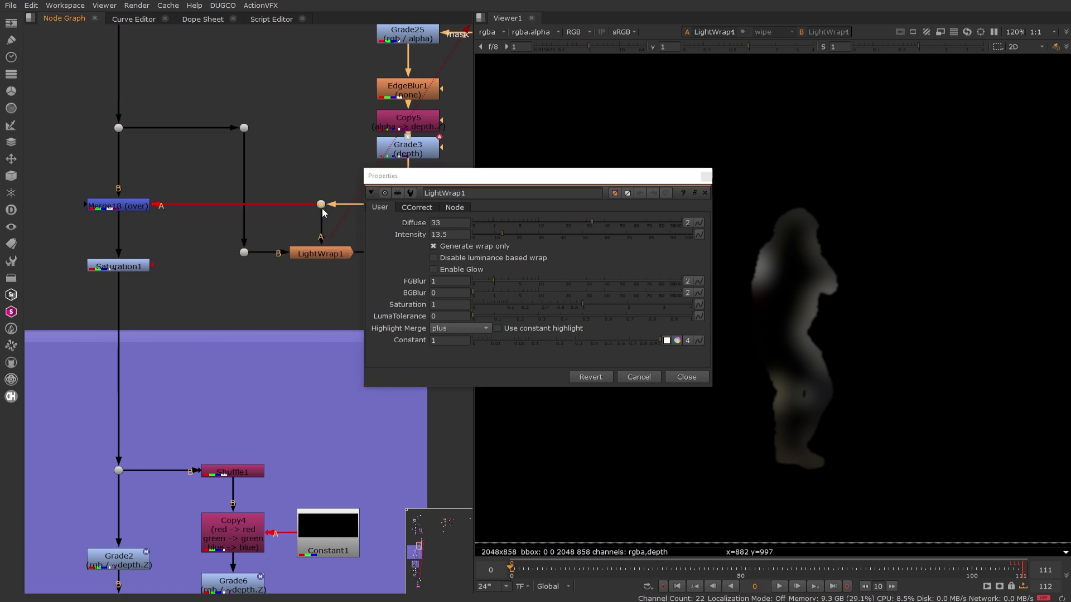
{"action": "key", "text": "1"}
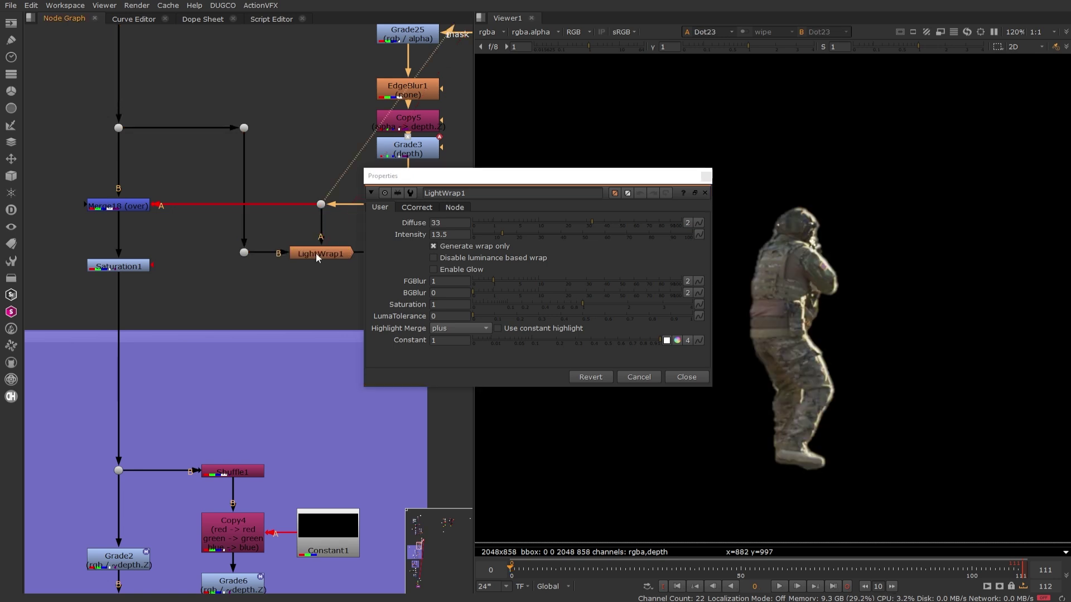
{"action": "left_click", "coordinate": [242, 254]}
{"action": "key", "text": "1"}
{"action": "left_click", "coordinate": [313, 256]}
{"action": "key", "text": "1"}
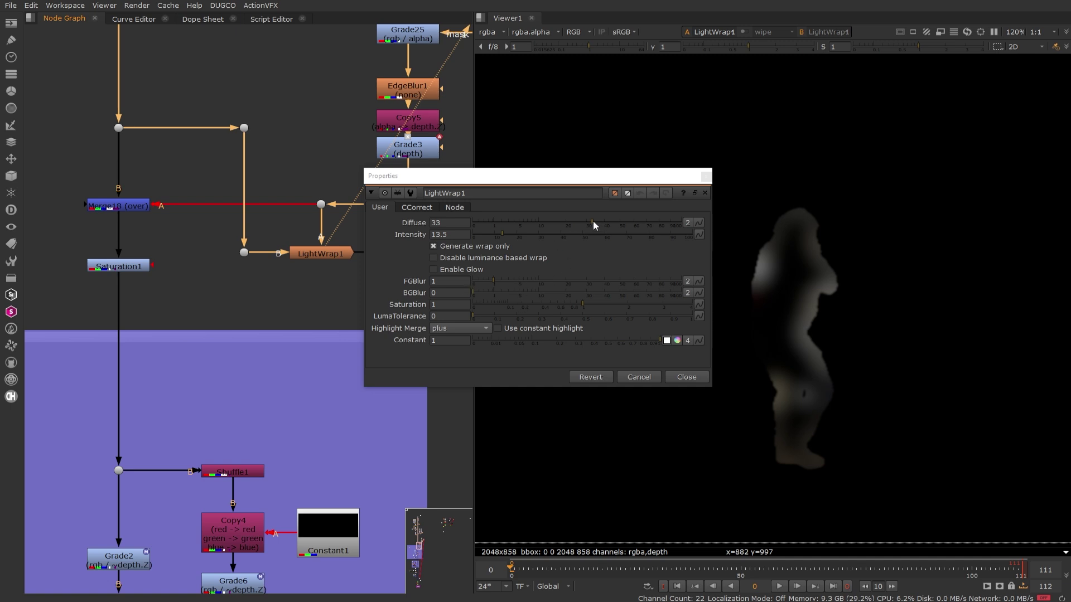
Step: Set LightWrap1's Diffuse to 25.5 and its Intensity to 20
{"action": "mouse_move", "coordinate": [594, 221]}
{"action": "left_mouse_down"}
{"action": "mouse_move", "coordinate": [557, 222]}
{"action": "mouse_move", "coordinate": [578, 224]}
{"action": "left_mouse_up"}
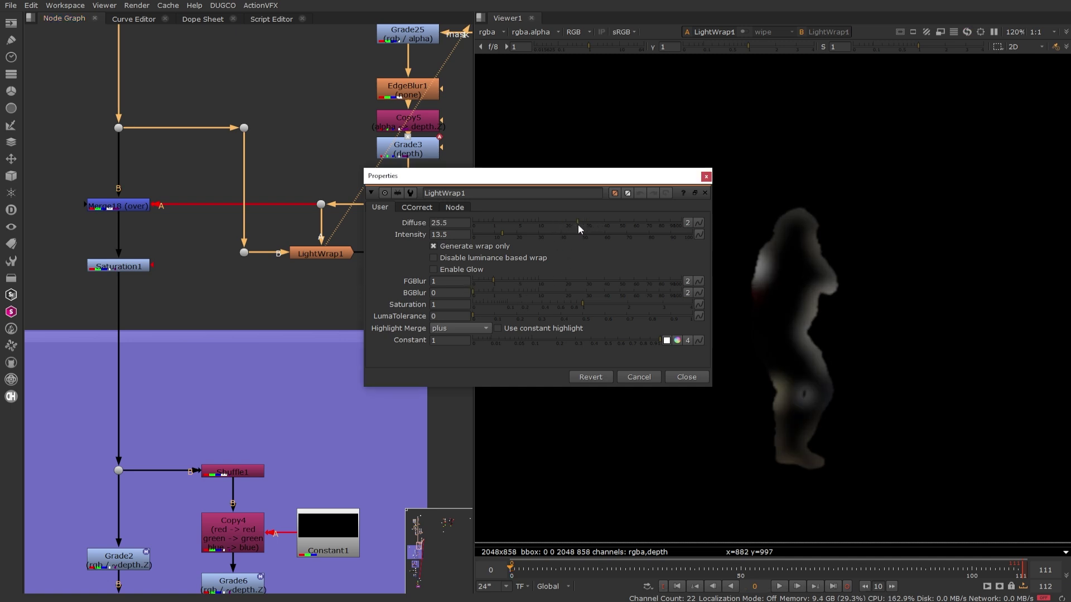
{"action": "mouse_move", "coordinate": [510, 235]}
{"action": "left_mouse_down"}
{"action": "mouse_move", "coordinate": [530, 236]}
{"action": "mouse_move", "coordinate": [513, 233]}
{"action": "left_mouse_up"}
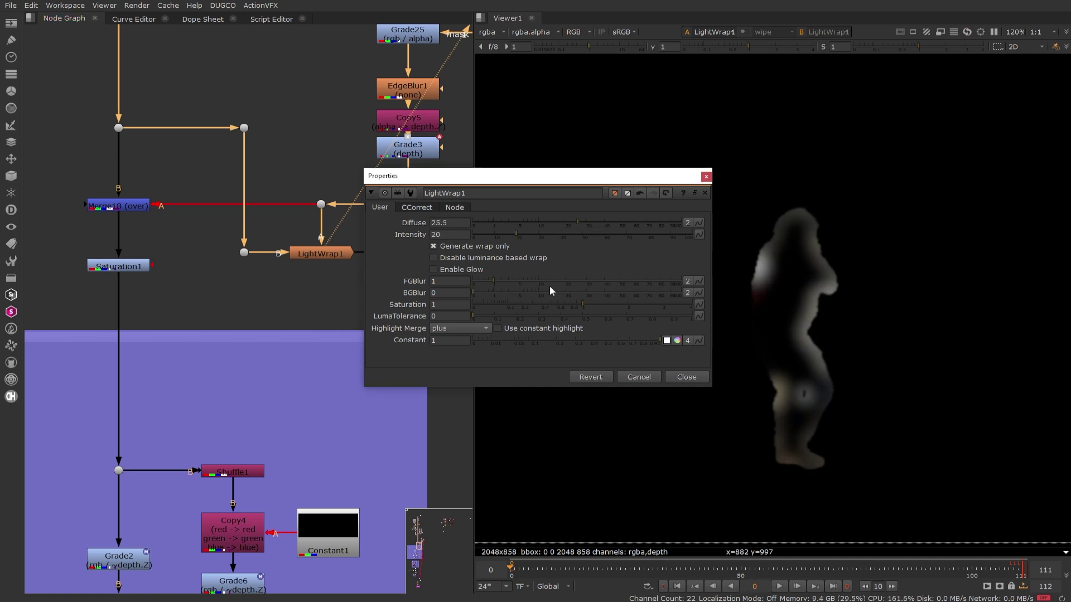
{"action": "left_click", "coordinate": [687, 382]}
Step: View Merge26 and compare the soldier with and without the adjusted light wrap
{"action": "scroll", "coordinate": [351, 346], "scroll_direction": "down", "scroll_amount": 4}
{"action": "middle_click_drag", "start_coordinate": [357, 380], "coordinate": [281, 153]}
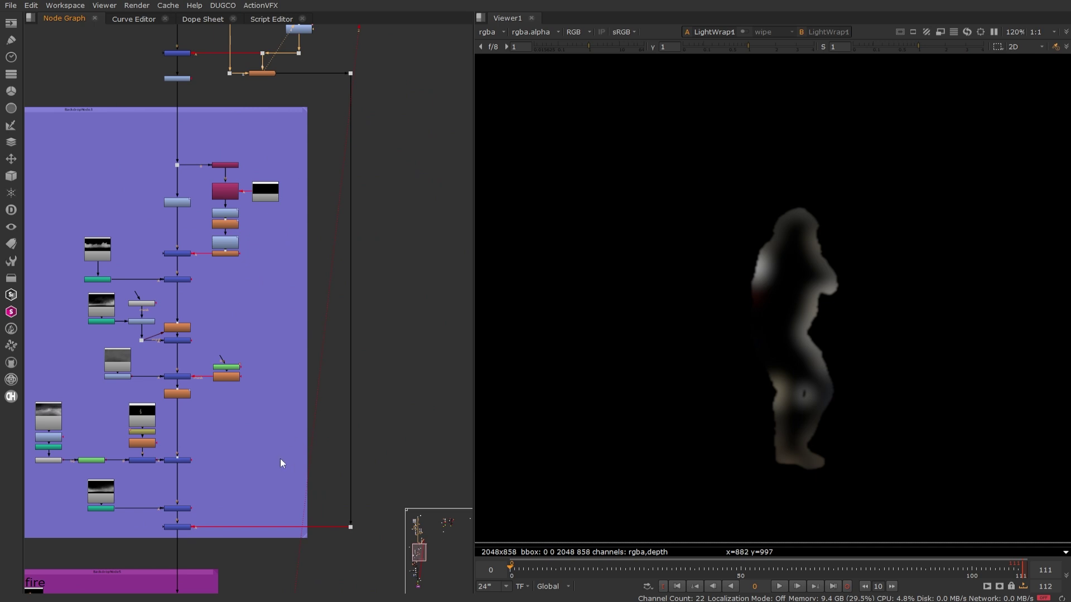
{"action": "left_click", "coordinate": [182, 527]}
{"action": "key", "text": "1"}
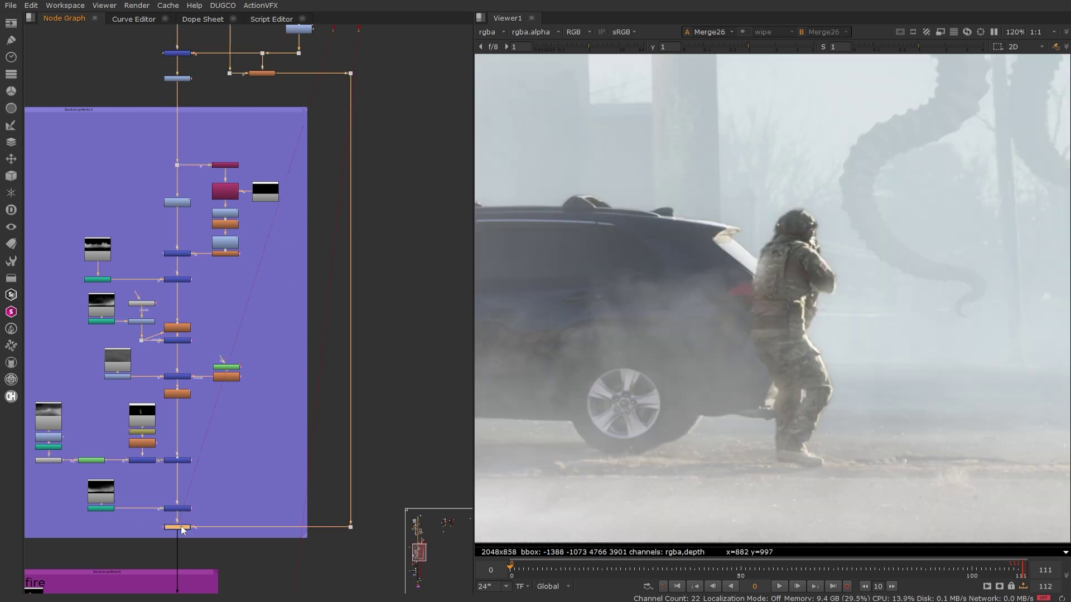
{"action": "key", "text": "d"}
{"action": "key", "text": "d"}
Step: Reduce LightWrap1's Intensity to soften the wrap on the soldier
{"action": "middle_click_drag", "start_coordinate": [294, 260], "coordinate": [309, 384]}
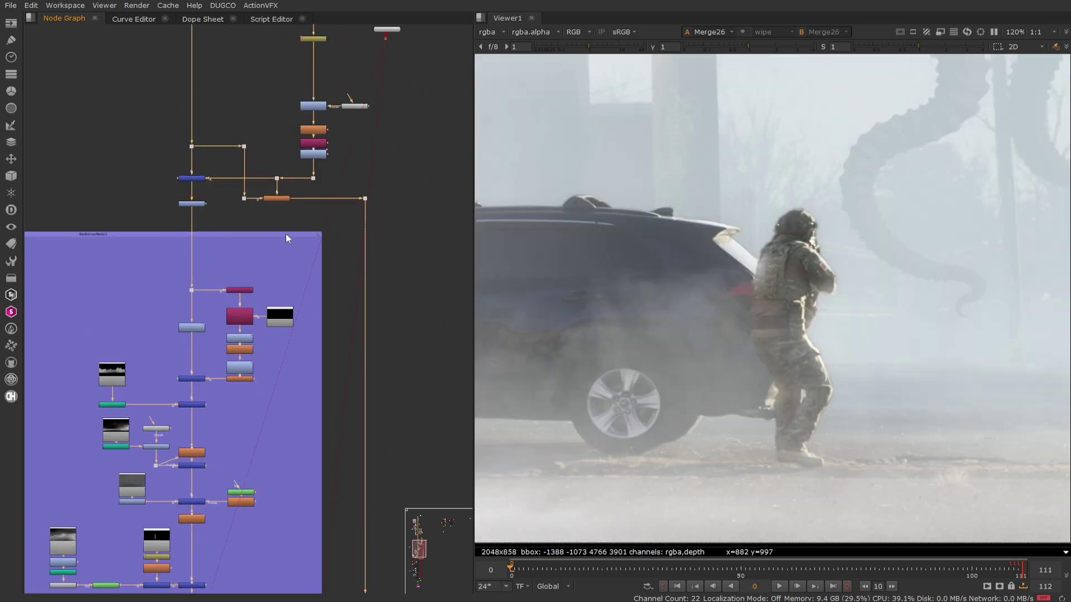
{"action": "double_click", "coordinate": [283, 199]}
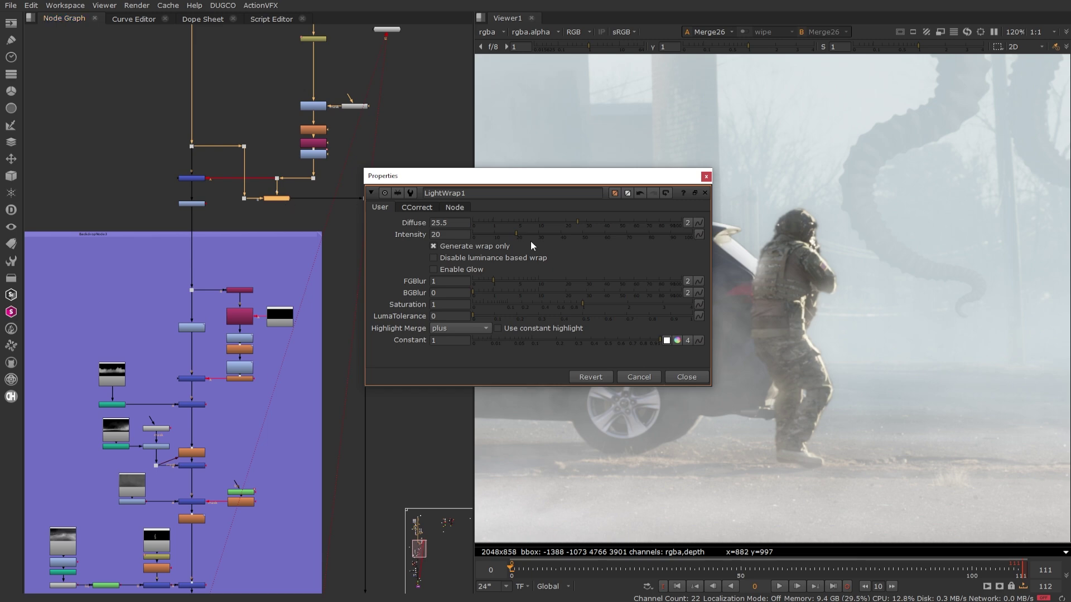
{"action": "left_click_drag", "start_coordinate": [510, 234], "coordinate": [495, 231]}
{"action": "left_click", "coordinate": [686, 377]}
Step: Insert a dot in the main pipe below Merge26, between the fog and gun fire backdrops
{"action": "middle_click_drag", "start_coordinate": [390, 435], "coordinate": [409, 110]}
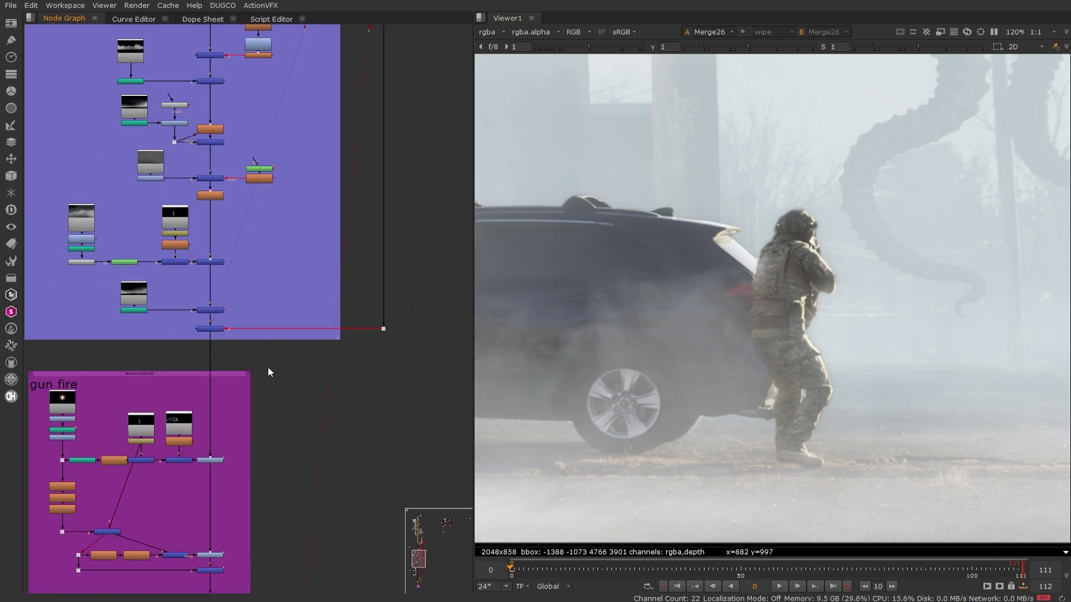
{"action": "scroll", "coordinate": [207, 347], "scroll_direction": "up", "scroll_amount": 3}
{"action": "middle_click_drag", "start_coordinate": [206, 347], "coordinate": [280, 299]}
{"action": "left_click", "coordinate": [287, 312], "text": "ctrl"}
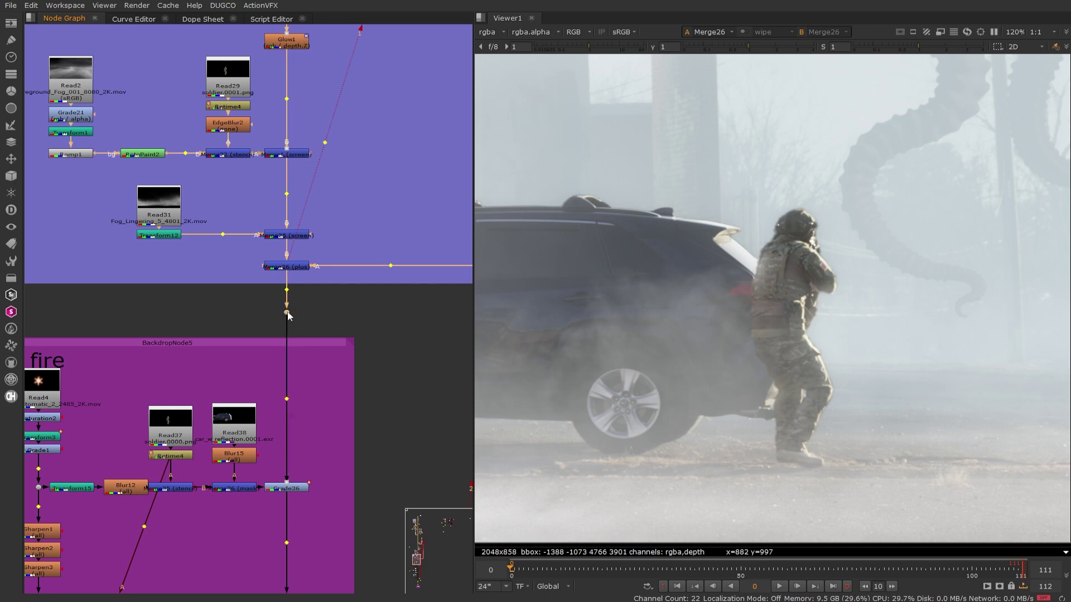
{"action": "key", "text": "Tab"}
{"action": "key", "text": "Escape"}
{"action": "key", "text": "Escape"}
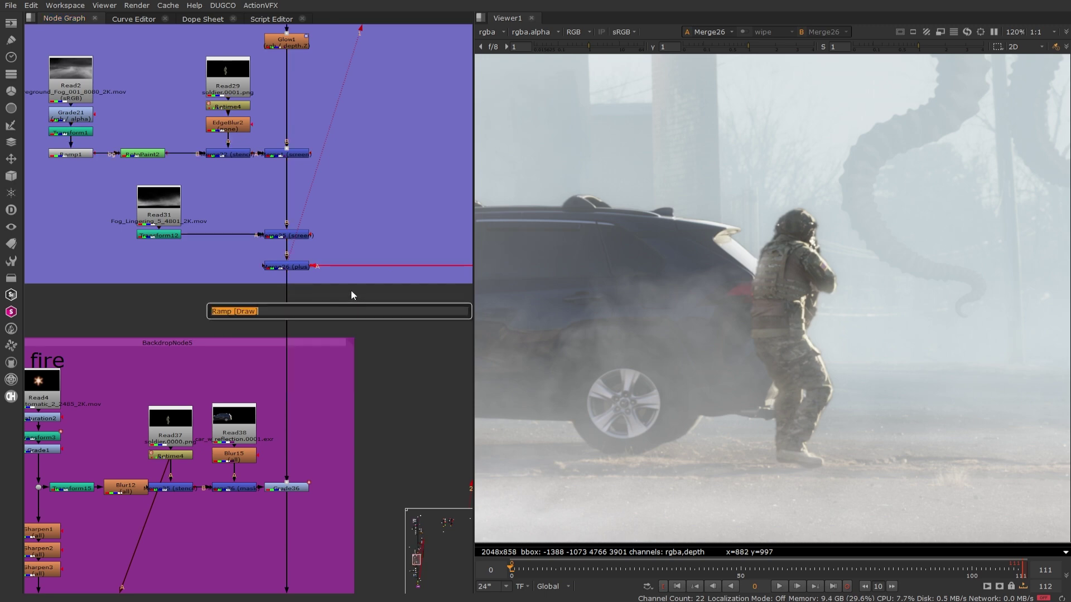
Step: Add a Glow node, branch it off the new dot below Merge26 and view its output
{"action": "key", "text": "Tab"}
{"action": "type", "text": "glo"}
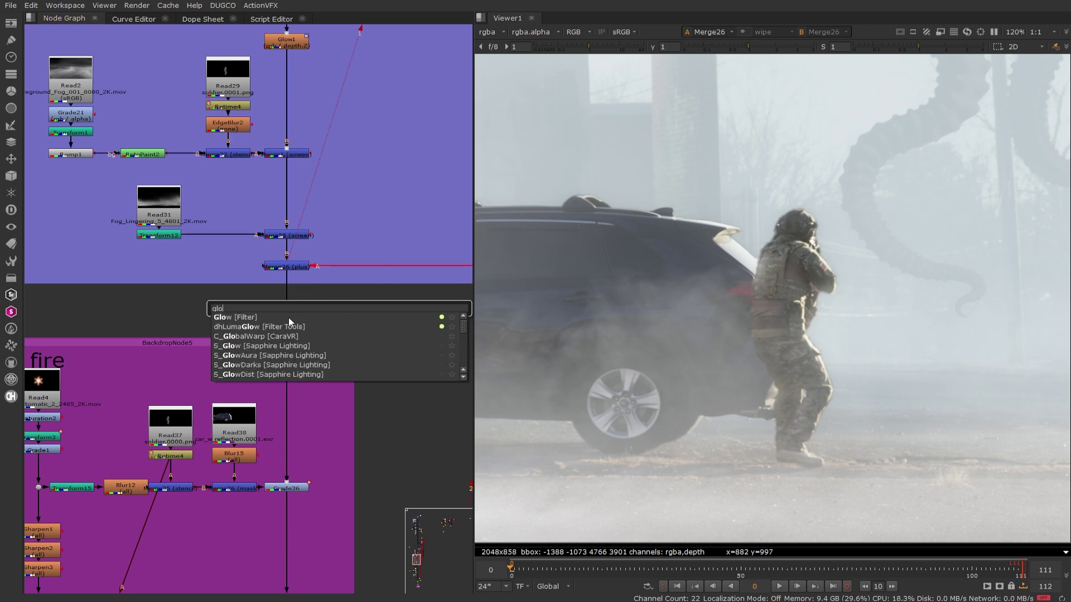
{"action": "key", "text": "Return"}
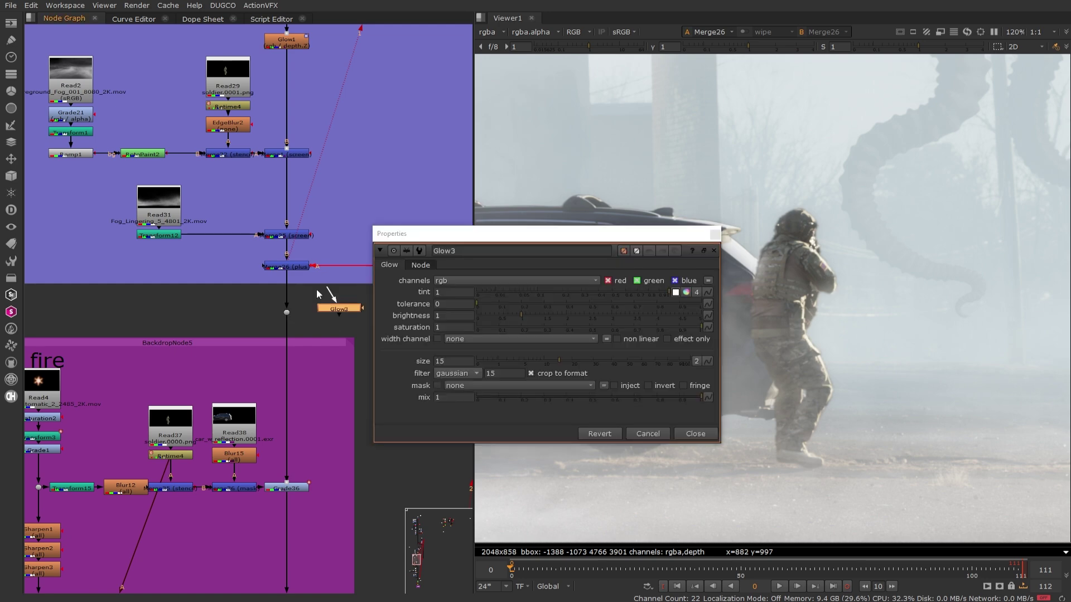
{"action": "left_click_drag", "start_coordinate": [290, 297], "coordinate": [342, 304]}
{"action": "key", "text": "1"}
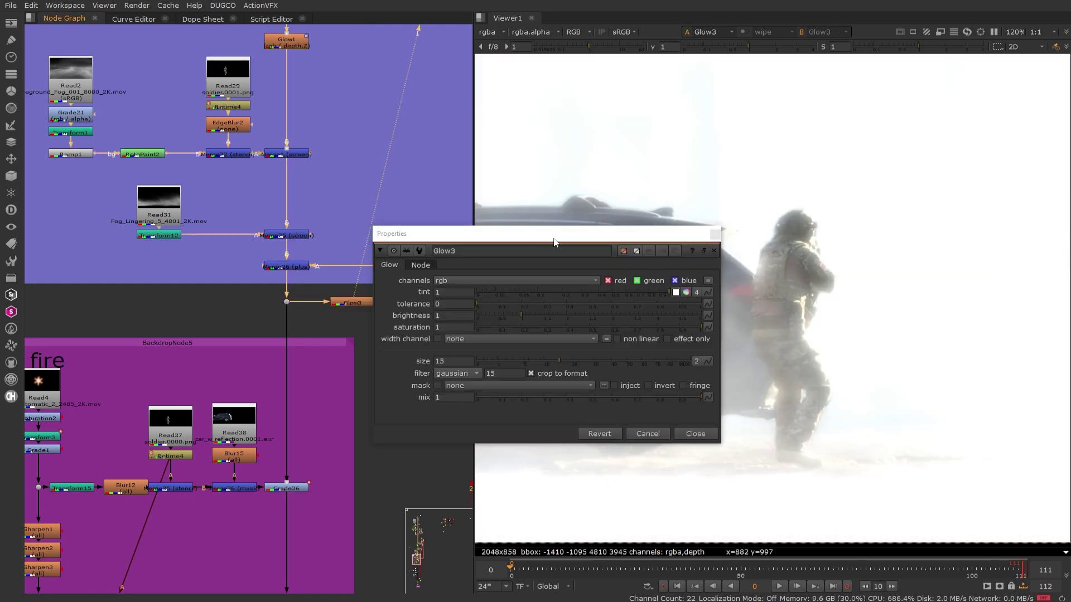
Step: Set Glow3 to output the effect only and raise its tolerance to 0.53
{"action": "left_click_drag", "start_coordinate": [557, 240], "coordinate": [291, 57]}
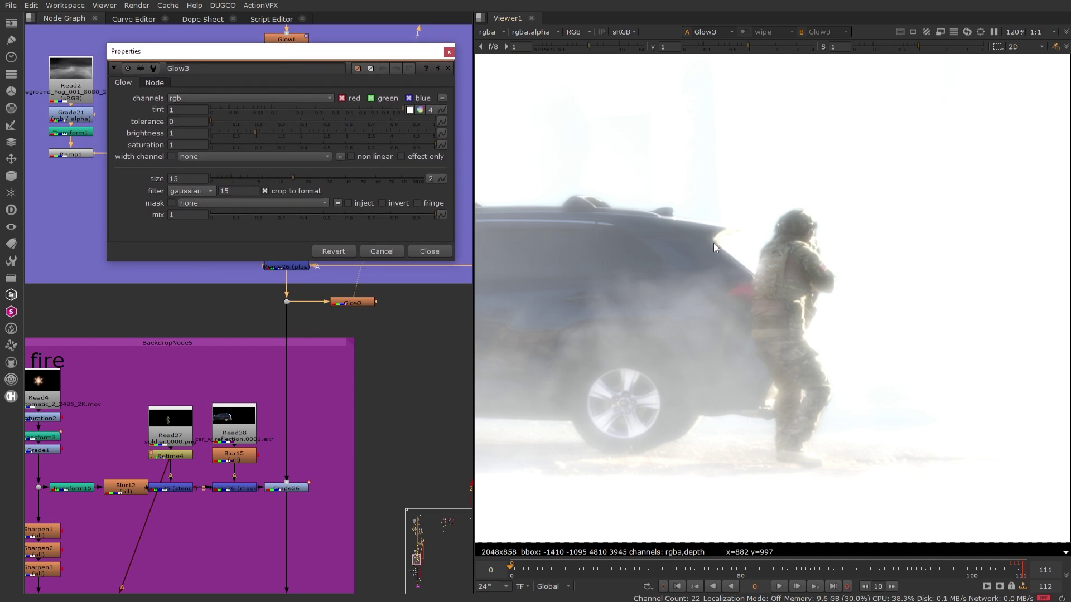
{"action": "scroll", "coordinate": [714, 243], "scroll_direction": "down", "scroll_amount": 3}
{"action": "scroll", "coordinate": [726, 256], "scroll_direction": "down", "scroll_amount": 2}
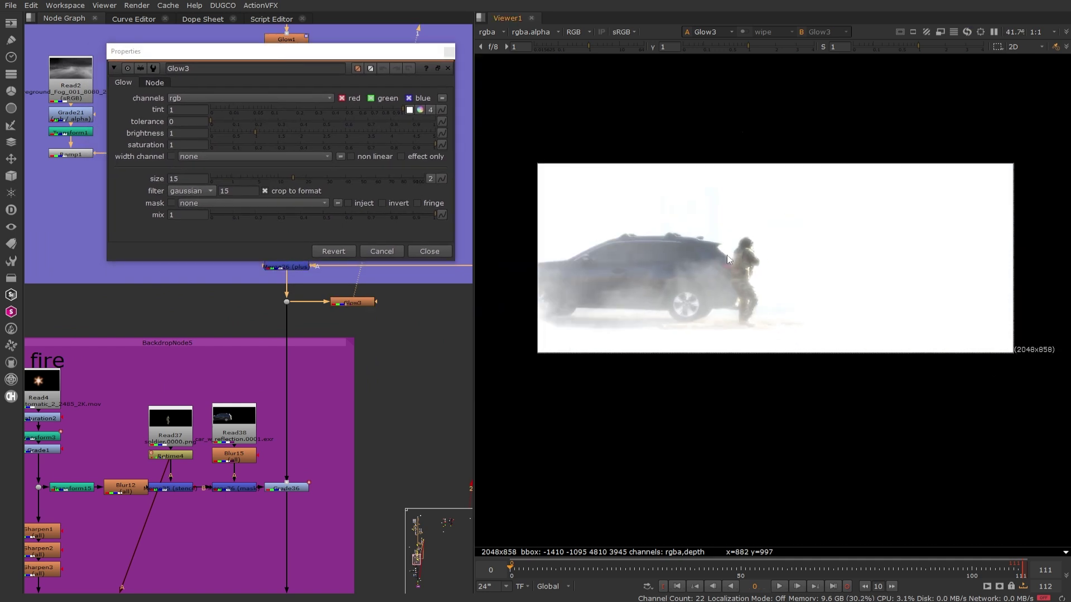
{"action": "left_click", "coordinate": [413, 159]}
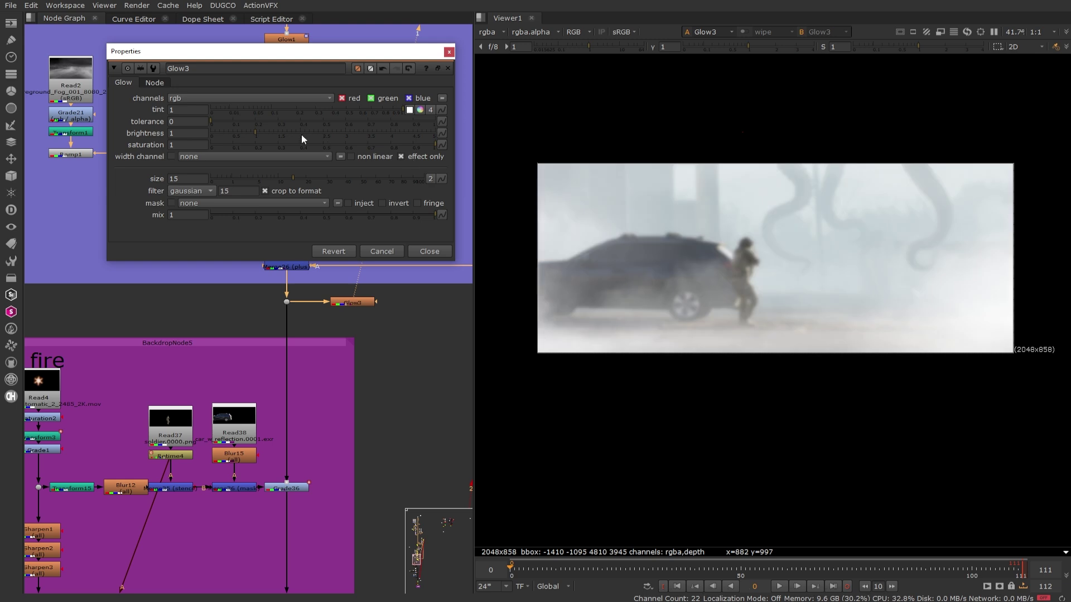
{"action": "left_click_drag", "start_coordinate": [221, 121], "coordinate": [329, 129]}
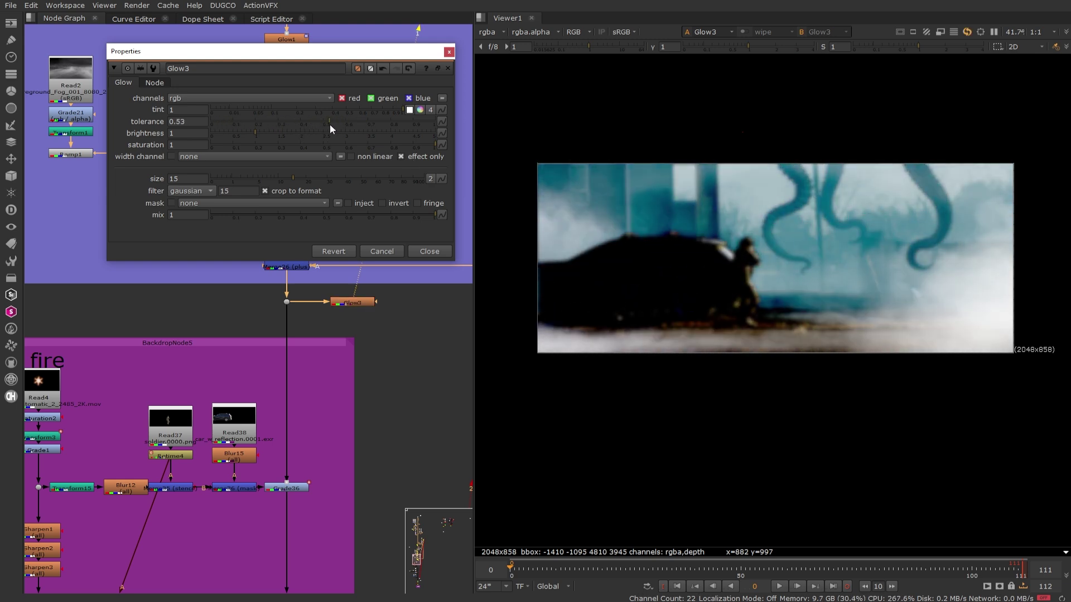
Step: Increase Glow3's size to 87.5, lower its saturation and close its properties
{"action": "left_click_drag", "start_coordinate": [292, 178], "coordinate": [410, 176]}
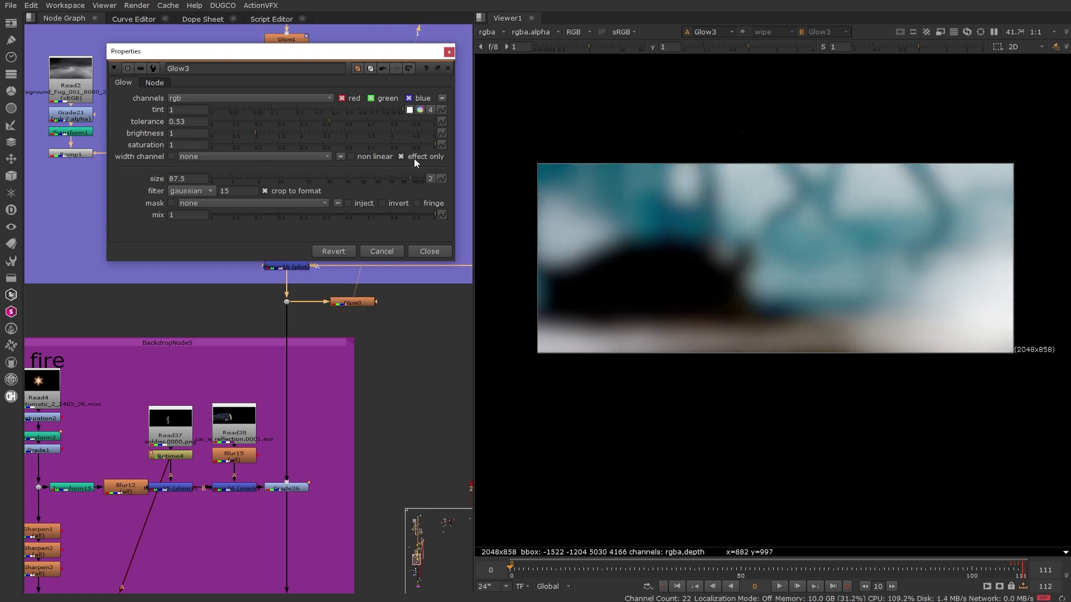
{"action": "left_click_drag", "start_coordinate": [359, 145], "coordinate": [320, 153]}
{"action": "left_click", "coordinate": [430, 253]}
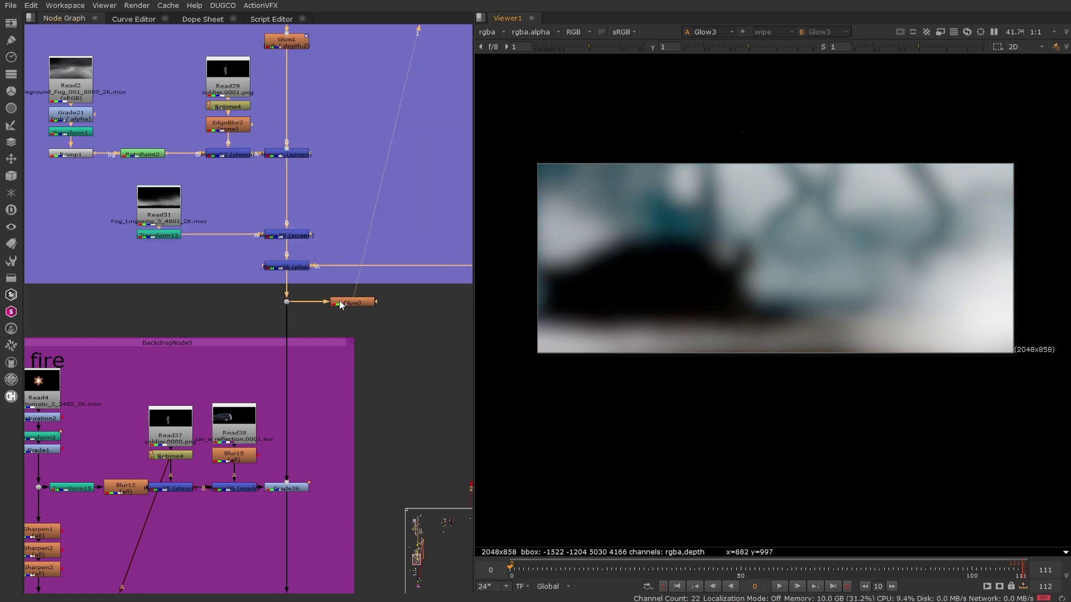
Step: Add a Merge node to the main pipe below the new dot and connect its A input to Glow3
{"action": "scroll", "coordinate": [312, 313], "scroll_direction": "up", "scroll_amount": 3}
{"action": "left_click", "coordinate": [297, 325]}
{"action": "key", "text": "m"}
{"action": "left_click_drag", "start_coordinate": [297, 326], "coordinate": [262, 343]}
{"action": "middle_click_drag", "start_coordinate": [252, 320], "coordinate": [116, 283]}
{"action": "left_click_drag", "start_coordinate": [119, 284], "coordinate": [243, 261]}
{"action": "left_click_drag", "start_coordinate": [145, 306], "coordinate": [146, 298]}
Step: Set the new merge's operation to screen and view its output
{"action": "left_click", "coordinate": [419, 293]}
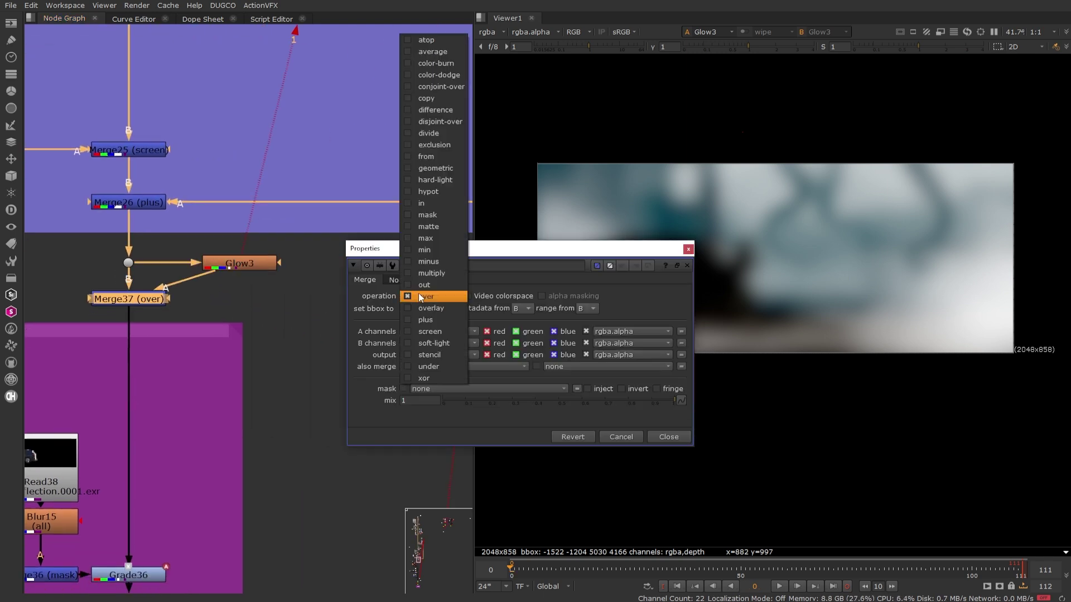
{"action": "left_click", "coordinate": [427, 331]}
{"action": "left_click", "coordinate": [120, 294]}
{"action": "key", "text": "1"}
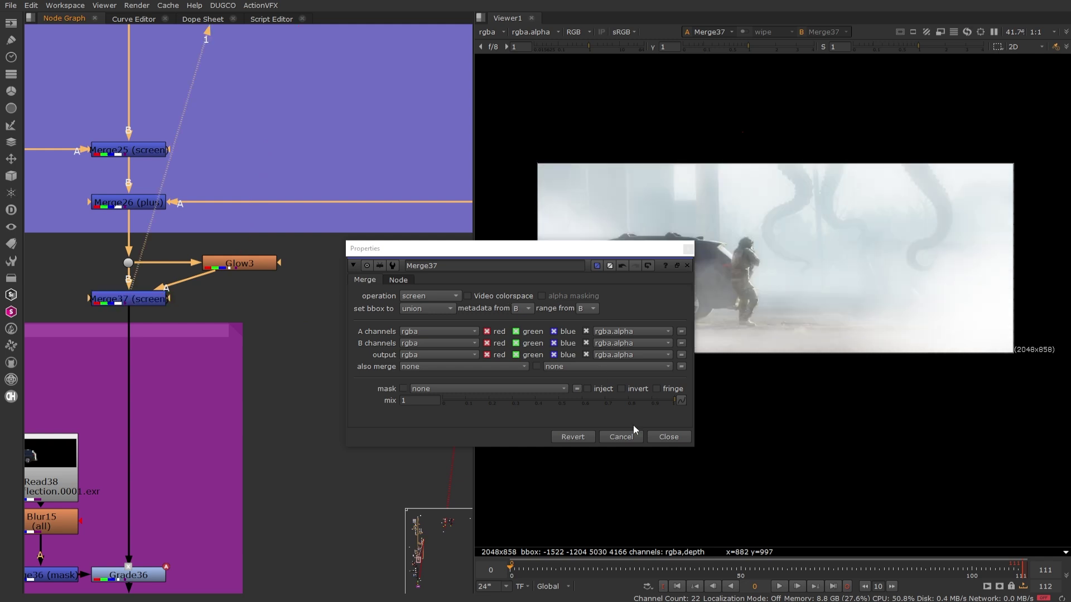
{"action": "left_click", "coordinate": [670, 438]}
Step: Compare the image with and without Merge37, and reduce its mix to 0.4
{"action": "left_click", "coordinate": [143, 298]}
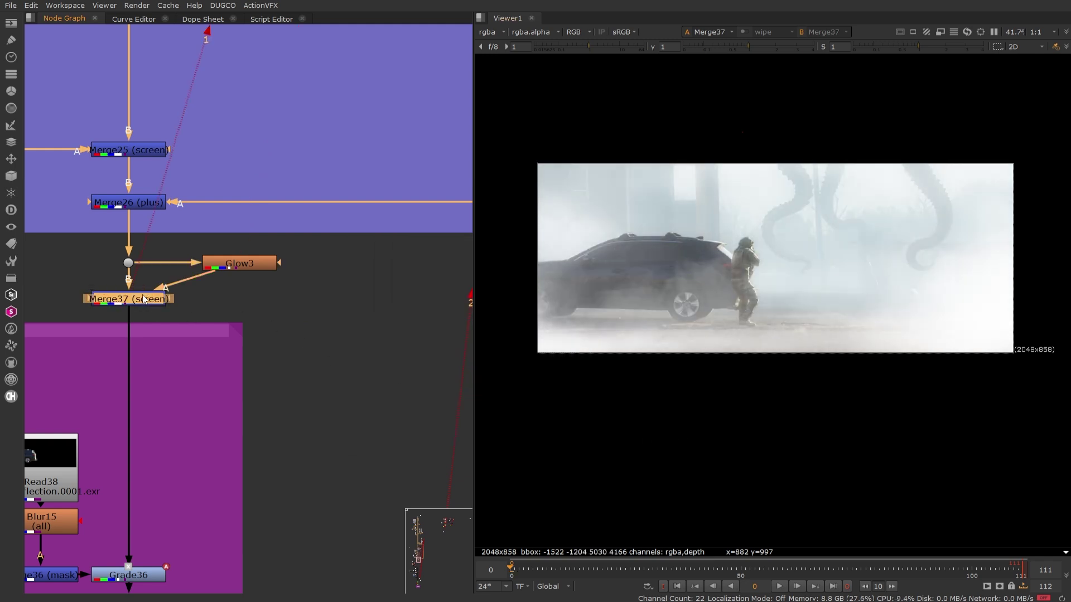
{"action": "double_click", "coordinate": [143, 296]}
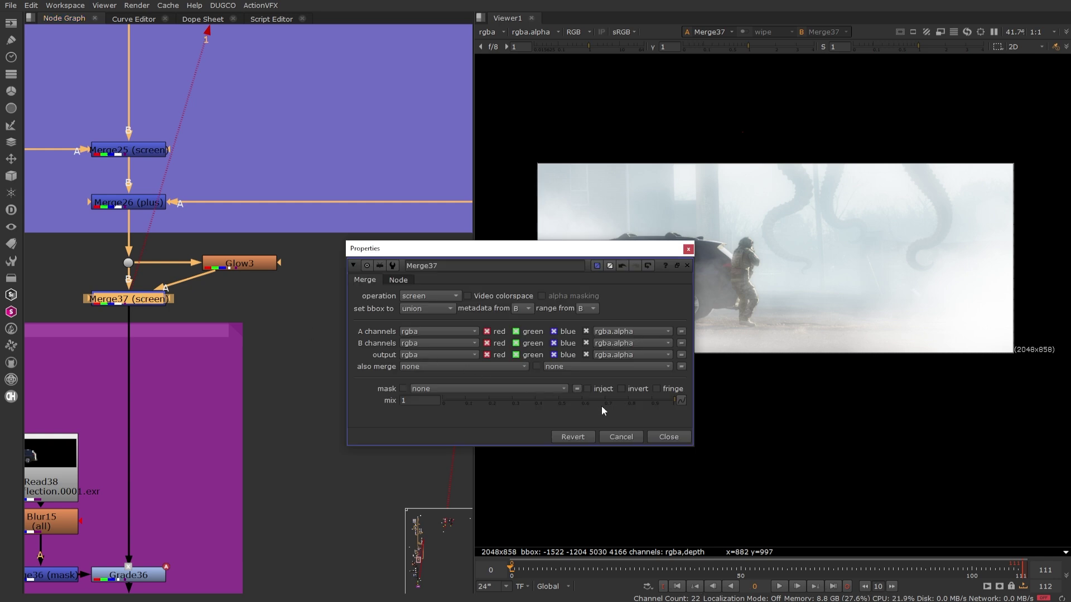
{"action": "left_click_drag", "start_coordinate": [602, 404], "coordinate": [536, 401]}
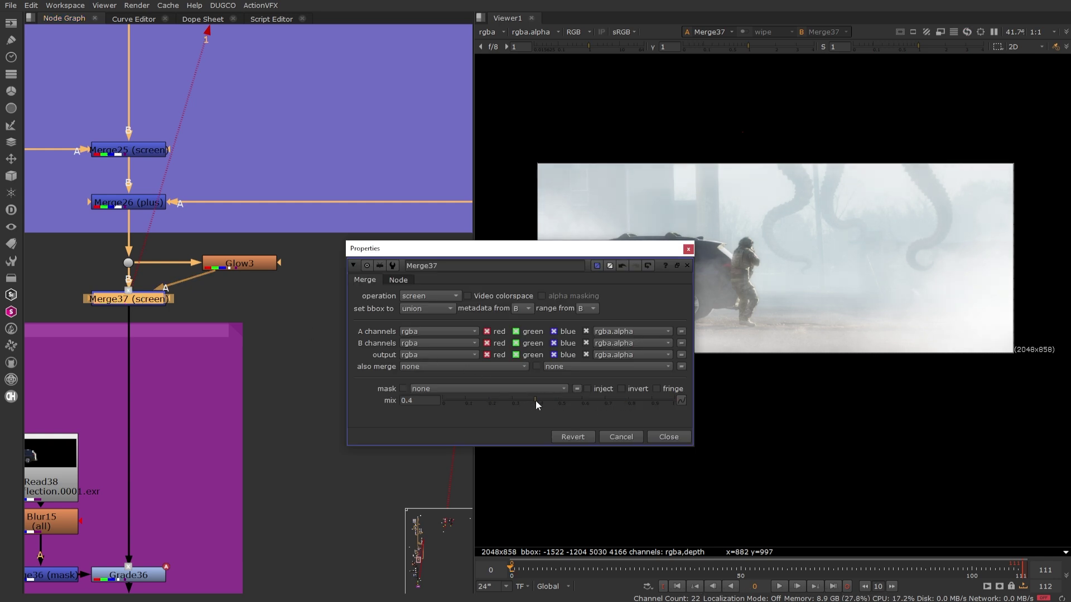
{"action": "left_click", "coordinate": [663, 437]}
{"action": "scroll", "coordinate": [217, 333], "scroll_direction": "down", "scroll_amount": 5}
{"action": "middle_click_drag", "start_coordinate": [263, 372], "coordinate": [298, 119]}
{"action": "middle_click_drag", "start_coordinate": [295, 372], "coordinate": [323, 213]}
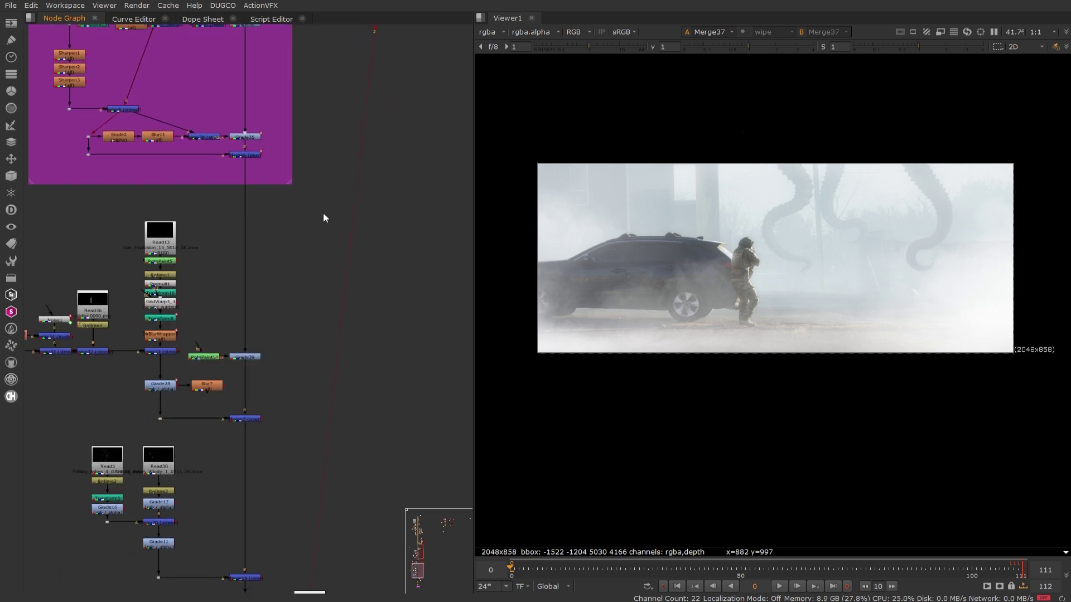
{"action": "middle_click_drag", "start_coordinate": [309, 493], "coordinate": [325, 313]}
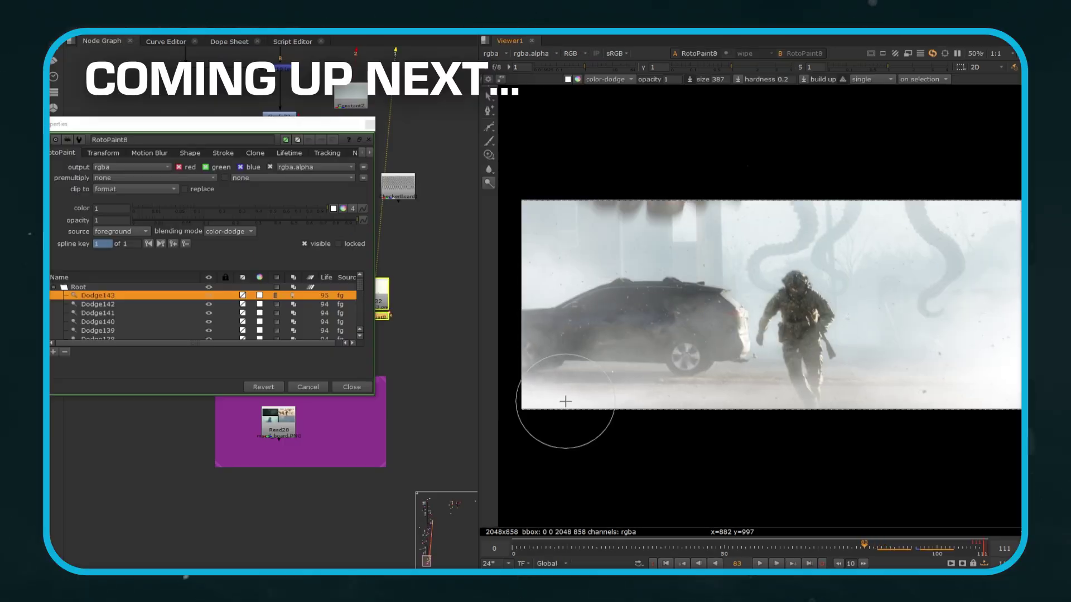
Step: Step back to frame 80 and close the RotoPaint node's properties
{"action": "key", "text": "Left"}
{"action": "key", "text": "Left"}
{"action": "key", "text": "Left"}
{"action": "left_click", "coordinate": [355, 389]}
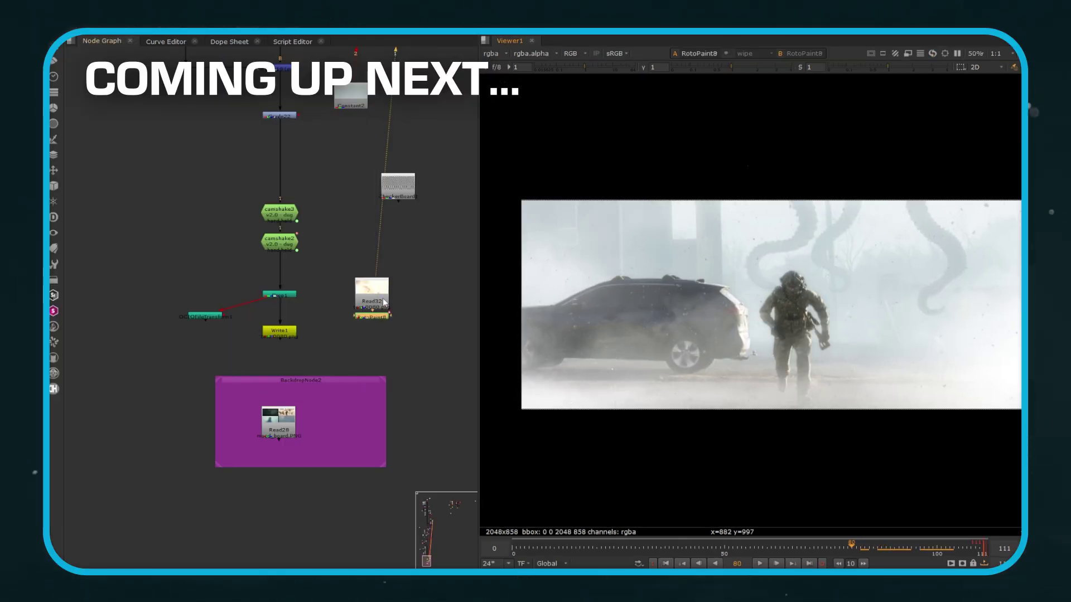
Step: View the Read32 output and look over the node graph up to its beginning
{"action": "left_click", "coordinate": [372, 300]}
{"action": "key", "text": "1"}
{"action": "scroll", "coordinate": [393, 331], "scroll_direction": "down", "scroll_amount": 5}
{"action": "middle_click_drag", "start_coordinate": [402, 291], "coordinate": [388, 529]}
{"action": "middle_click_drag", "start_coordinate": [386, 206], "coordinate": [380, 502]}
{"action": "middle_click_drag", "start_coordinate": [364, 234], "coordinate": [374, 365]}
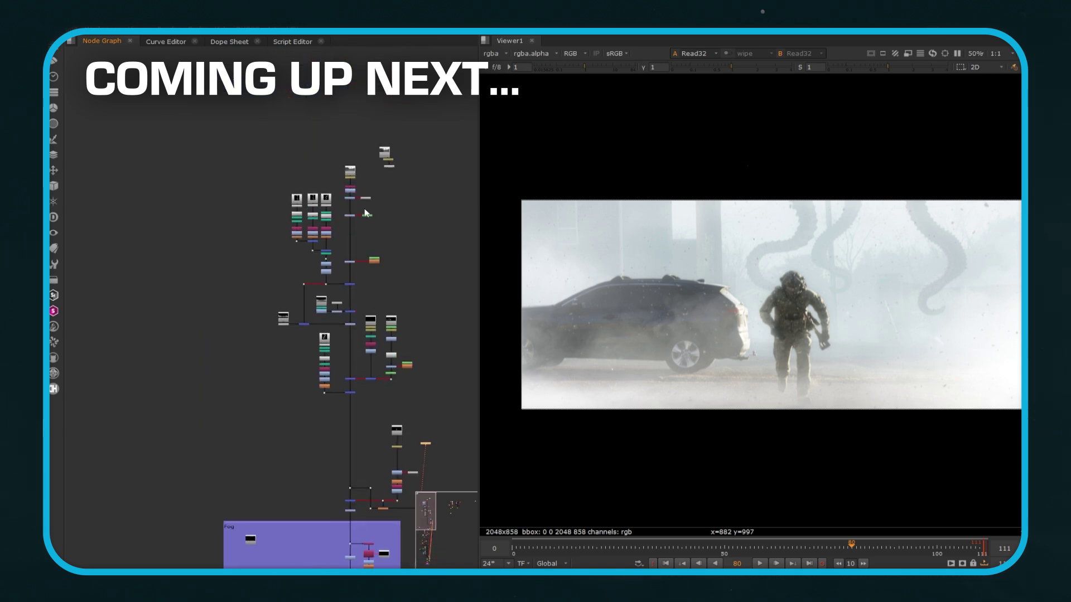
{"action": "middle_click_drag", "start_coordinate": [368, 159], "coordinate": [374, 245]}
{"action": "scroll", "coordinate": [389, 250], "scroll_direction": "up", "scroll_amount": 5}
{"action": "left_click_drag", "start_coordinate": [400, 214], "coordinate": [375, 209]}
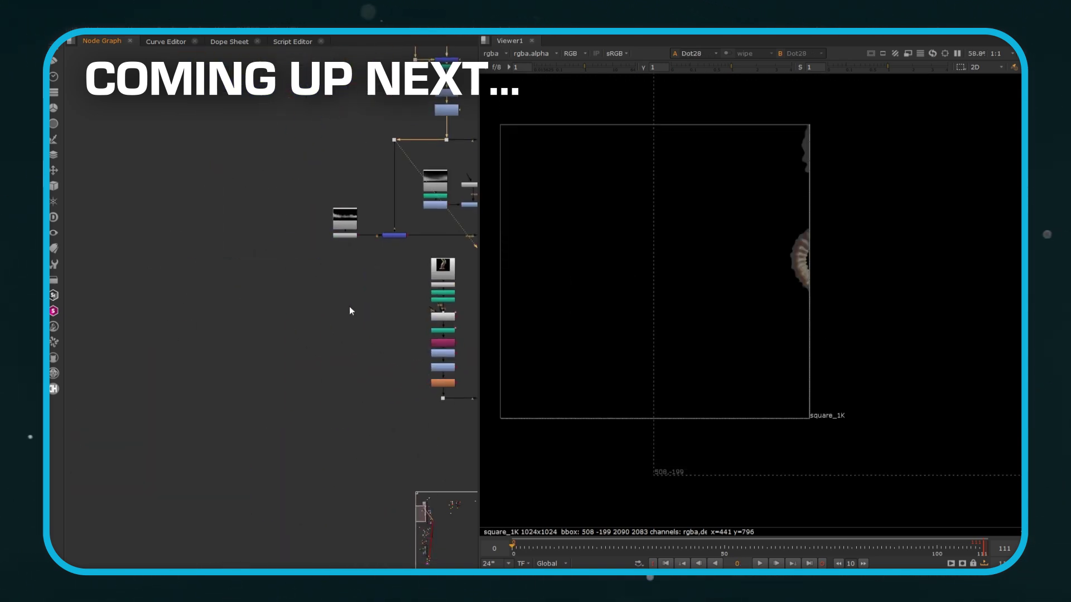
Step: Add a VolumeRays node, connect it to the dot branching off the main pipe and move it closer to that branch
{"action": "key", "text": "Tab"}
{"action": "type", "text": "volume"}
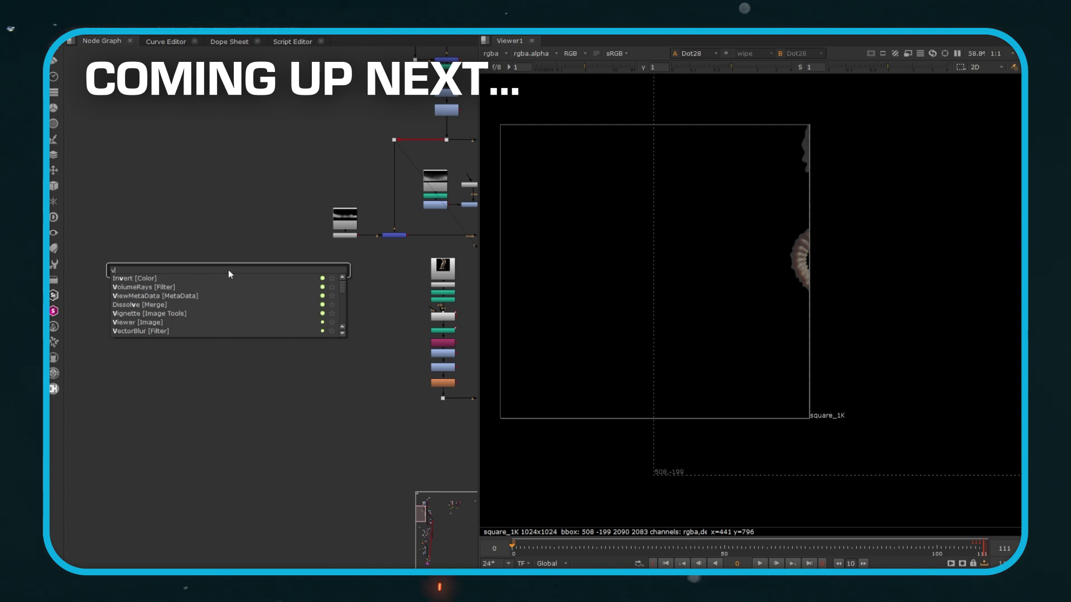
{"action": "left_click", "coordinate": [185, 277]}
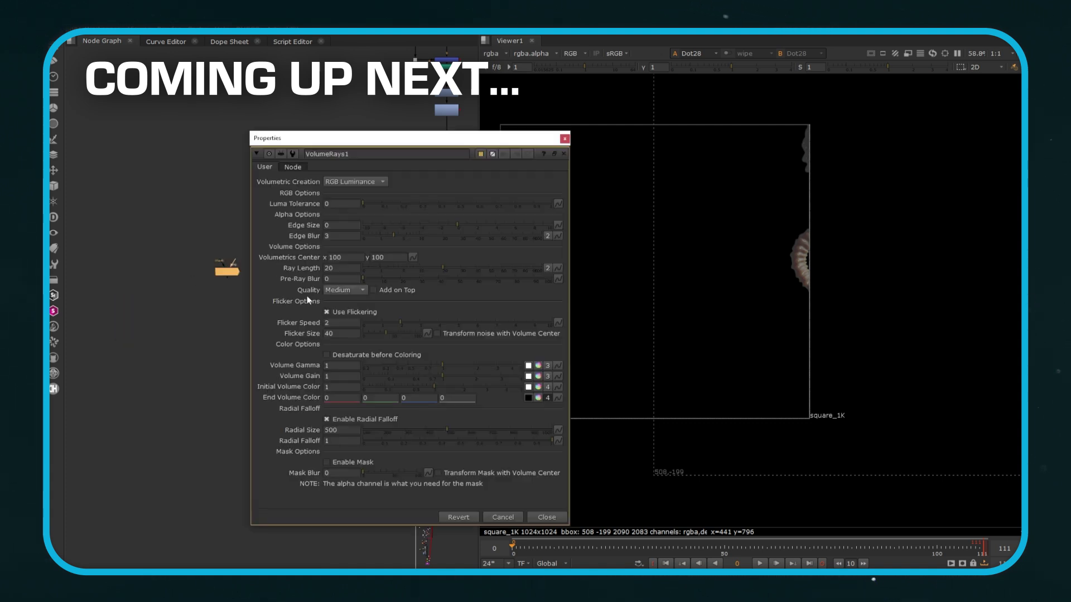
{"action": "middle_click_drag", "start_coordinate": [248, 294], "coordinate": [88, 283]}
{"action": "left_click_drag", "start_coordinate": [88, 283], "coordinate": [237, 154]}
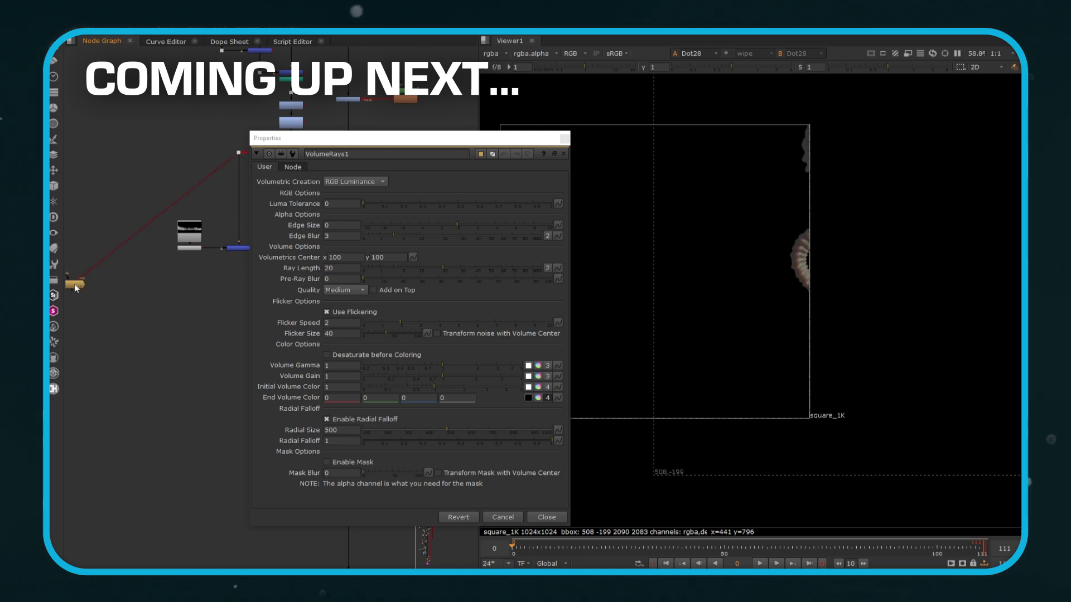
{"action": "left_click_drag", "start_coordinate": [75, 284], "coordinate": [151, 156]}
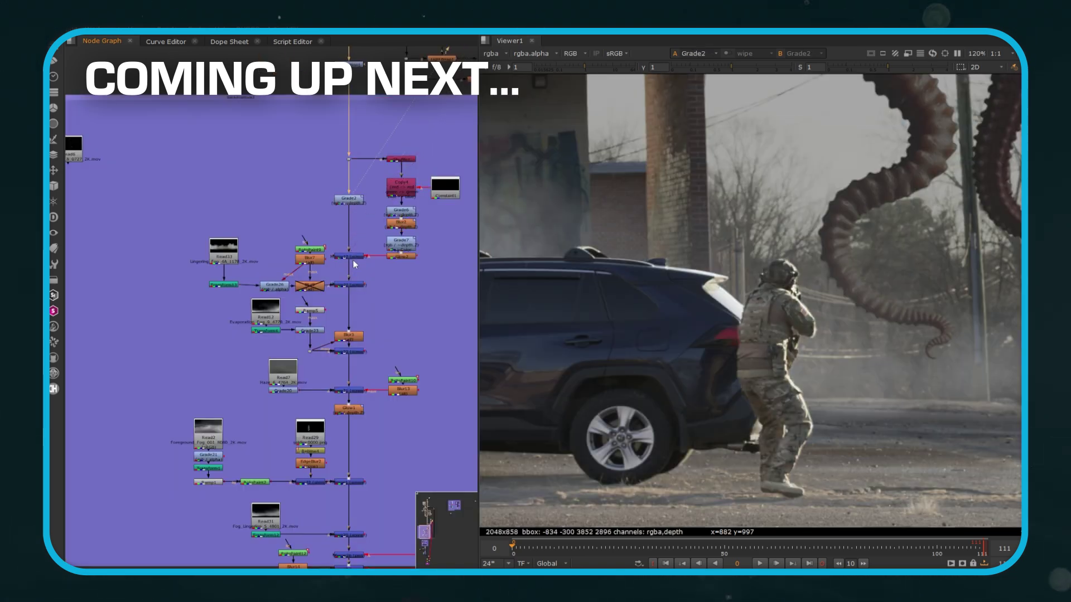
Step: View Merge17 and inspect the haze around the soldier and the rear of the car at 400%
{"action": "left_click", "coordinate": [353, 259], "text": "ctrl+shift"}
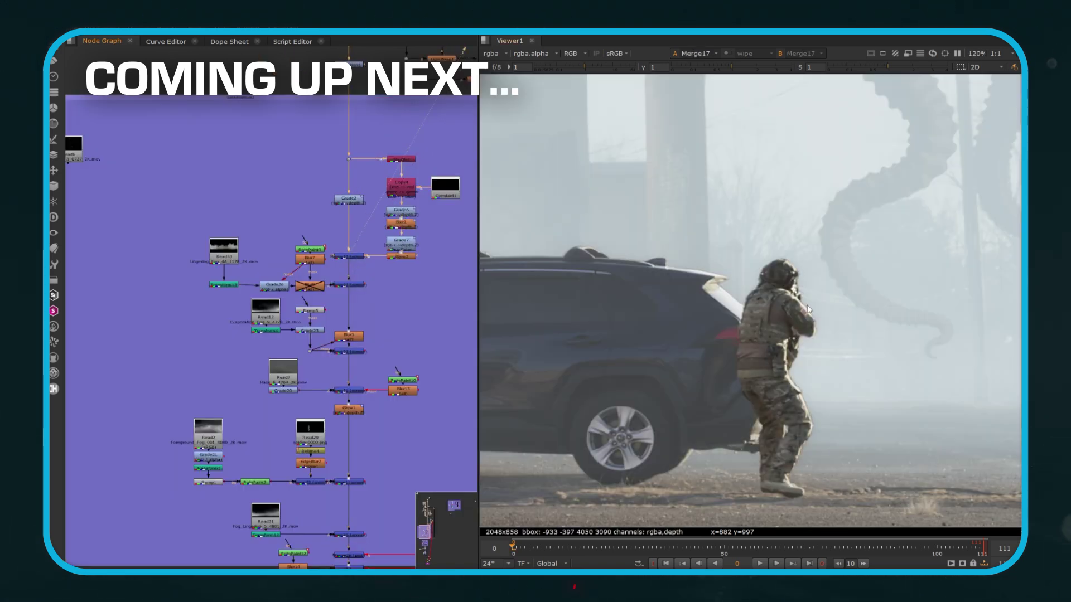
{"action": "scroll", "coordinate": [778, 310], "scroll_direction": "up", "scroll_amount": 7}
{"action": "middle_click_drag", "start_coordinate": [617, 279], "coordinate": [694, 317]}
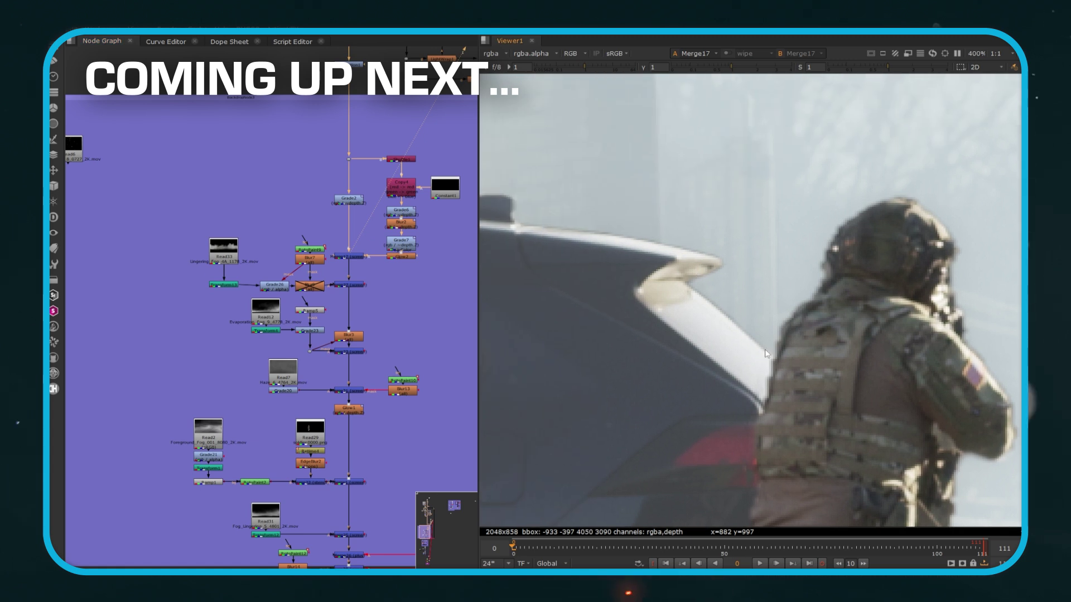